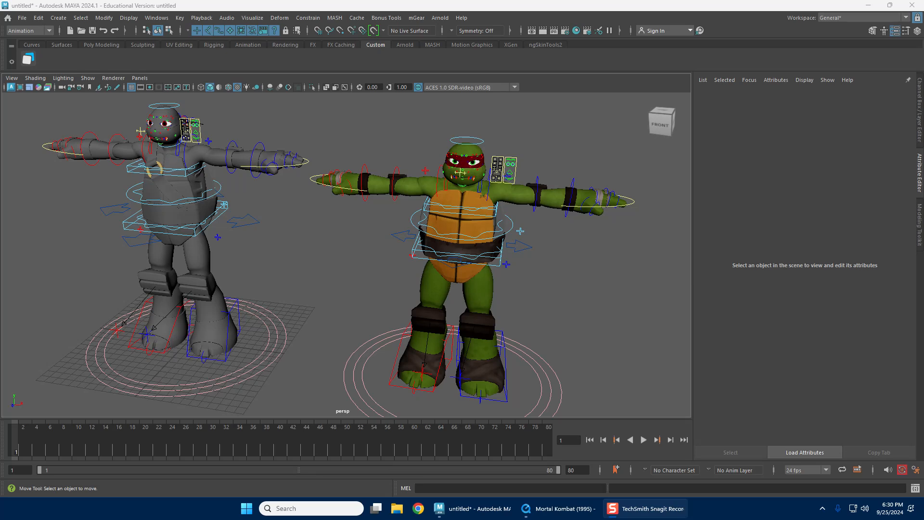
Step: Review the scene's referenced Raphael and Donatello files in the Reference Editor, and close it
{"action": "left_click_drag", "start_coordinate": [299, 225], "coordinate": [249, 219], "text": "alt"}
{"action": "right_click_drag", "start_coordinate": [249, 218], "coordinate": [336, 219], "text": "alt"}
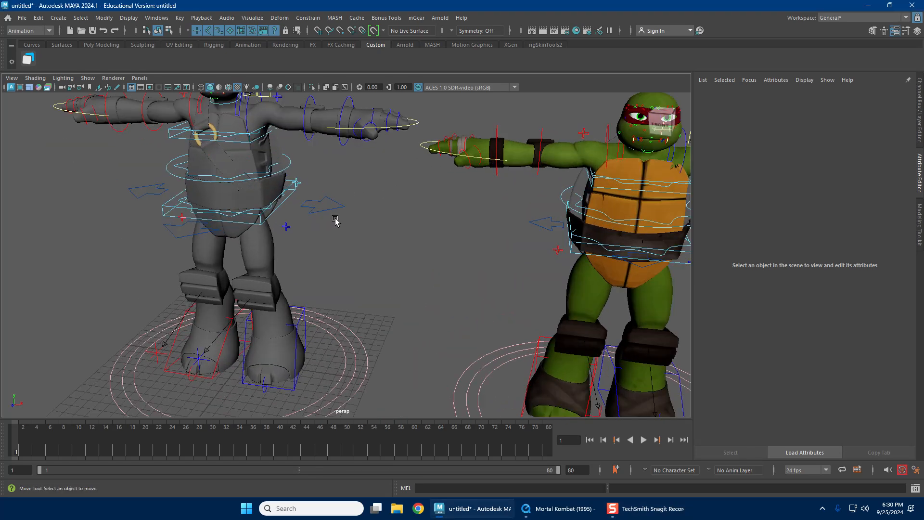
{"action": "middle_click_drag", "start_coordinate": [348, 206], "coordinate": [372, 250], "text": "alt"}
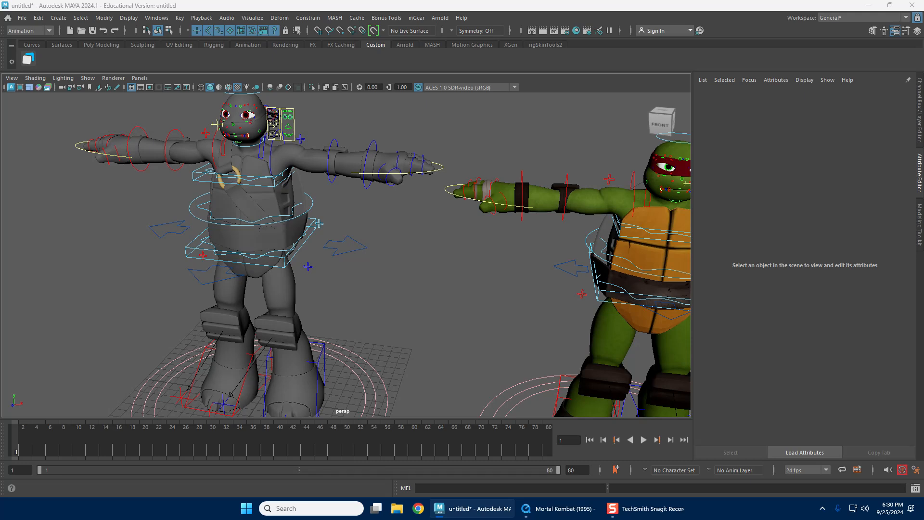
{"action": "left_click", "coordinate": [22, 17]}
{"action": "left_click", "coordinate": [53, 251]}
{"action": "left_click_drag", "start_coordinate": [187, 106], "coordinate": [298, 97]}
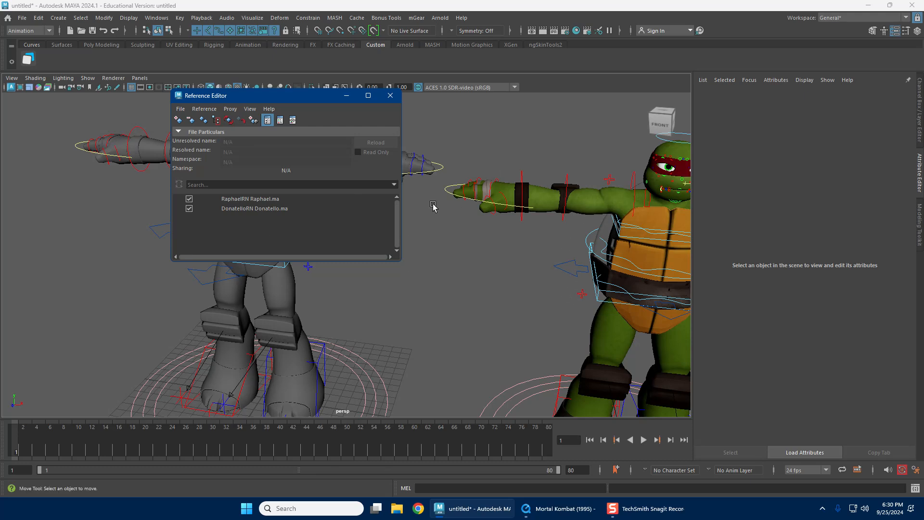
{"action": "left_click_drag", "start_coordinate": [231, 95], "coordinate": [60, 100]}
{"action": "scroll", "coordinate": [491, 231], "scroll_direction": "down", "scroll_amount": 2}
{"action": "scroll", "coordinate": [491, 231], "scroll_direction": "down", "scroll_amount": 2}
{"action": "middle_click_drag", "start_coordinate": [452, 251], "coordinate": [515, 231], "text": "alt"}
{"action": "scroll", "coordinate": [461, 234], "scroll_direction": "down", "scroll_amount": 2}
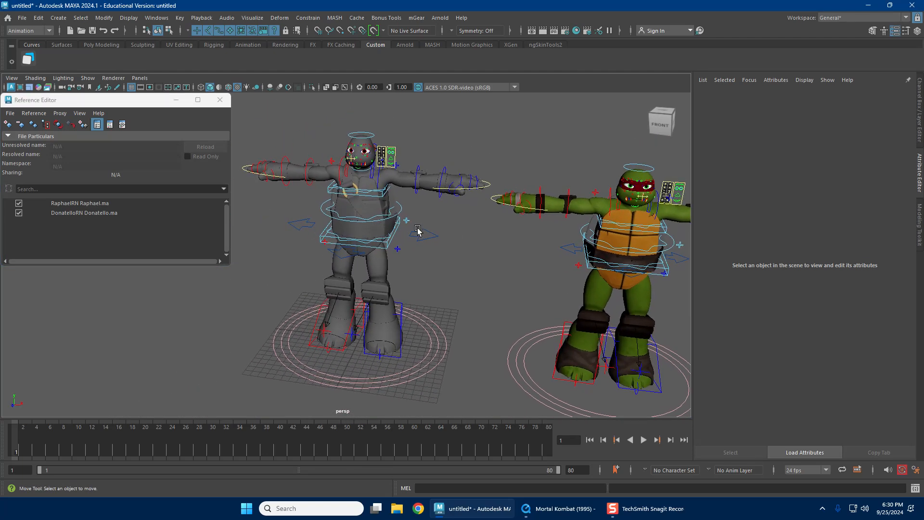
{"action": "left_click", "coordinate": [220, 99]}
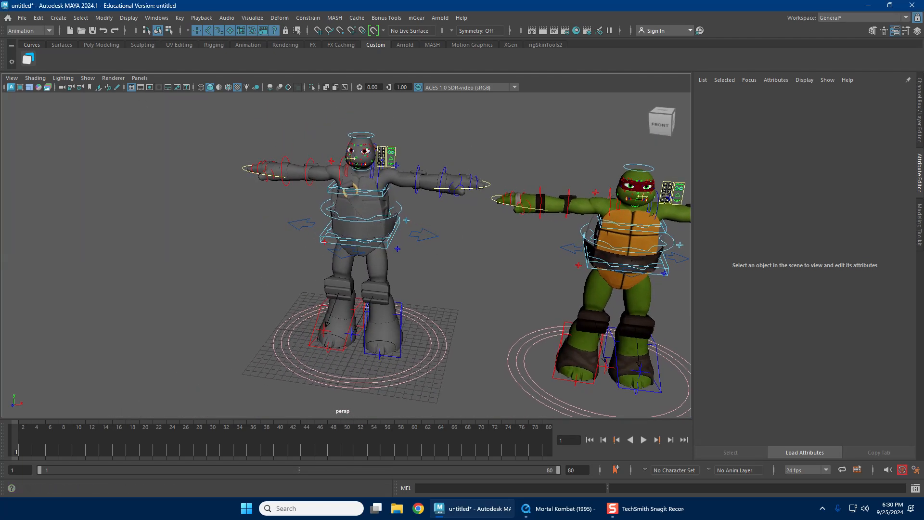
Step: Place the Outliner beside the characters, collapse the Raphael rig hierarchy and leave the Donatello rig expanded
{"action": "left_click_drag", "start_coordinate": [386, 145], "coordinate": [614, 114]}
{"action": "middle_click_drag", "start_coordinate": [417, 200], "coordinate": [289, 198], "text": "alt"}
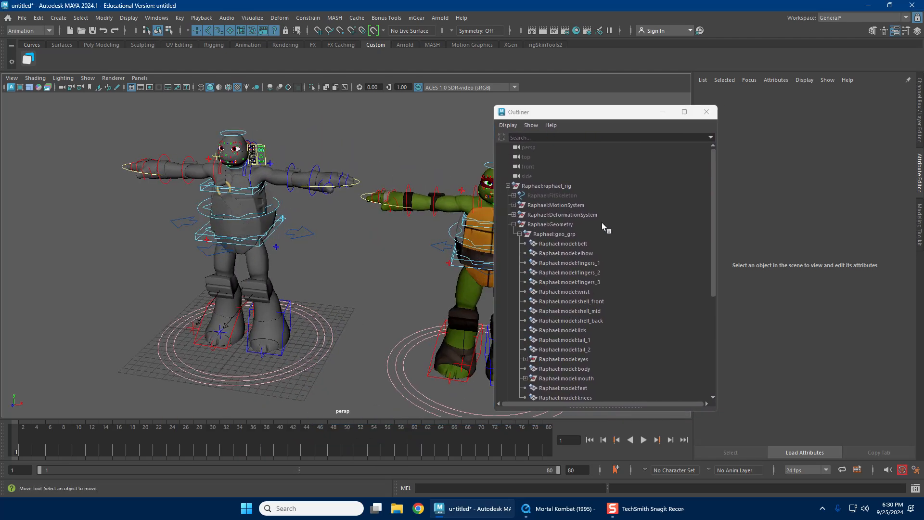
{"action": "left_click", "coordinate": [508, 186]}
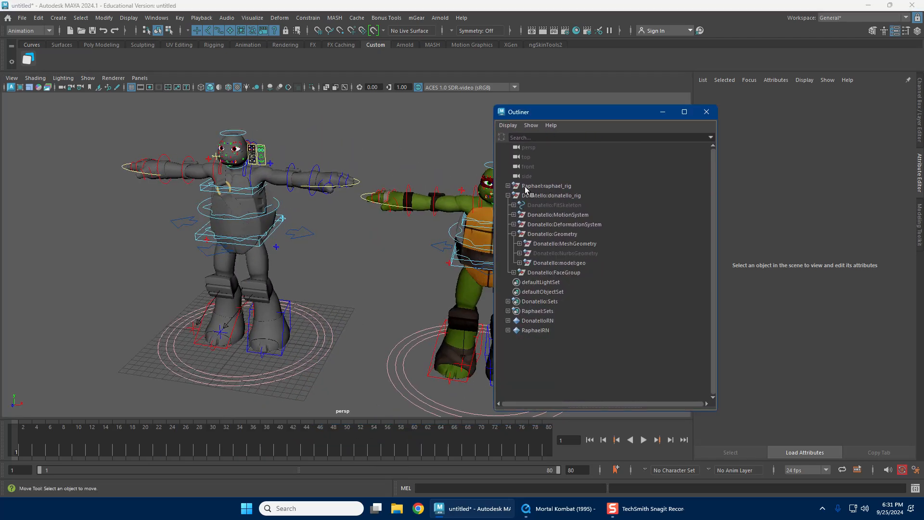
{"action": "left_click", "coordinate": [508, 195]}
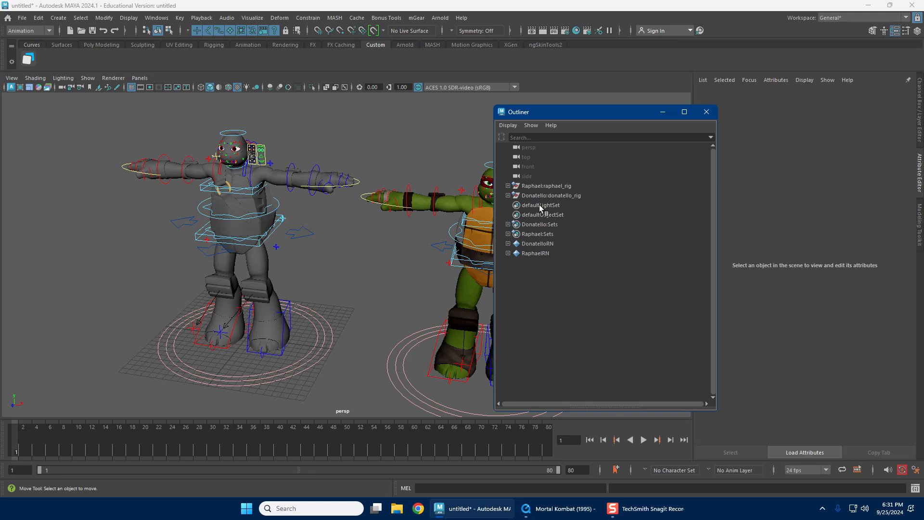
{"action": "left_click", "coordinate": [508, 196]}
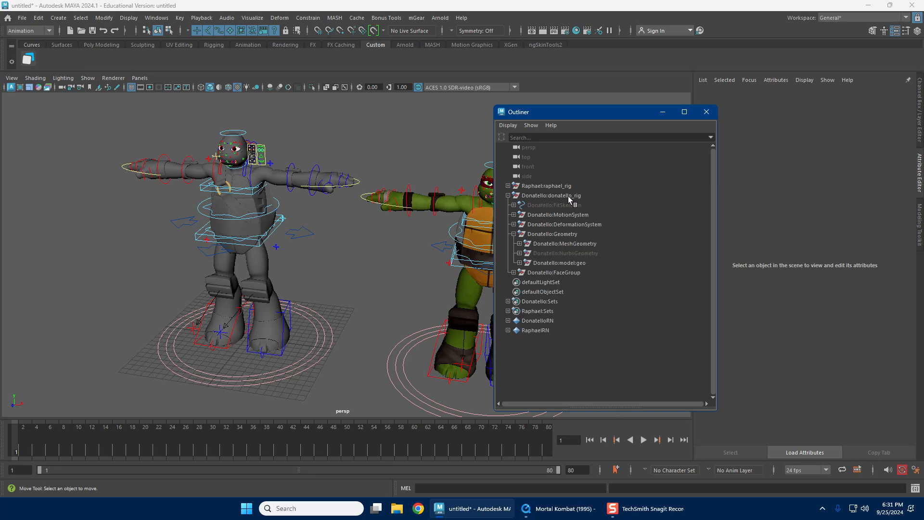
Step: Inspect the poly meshes inside Donatello's MeshGeometry group under Geometry, and collapse the group again
{"action": "left_click", "coordinate": [533, 234]}
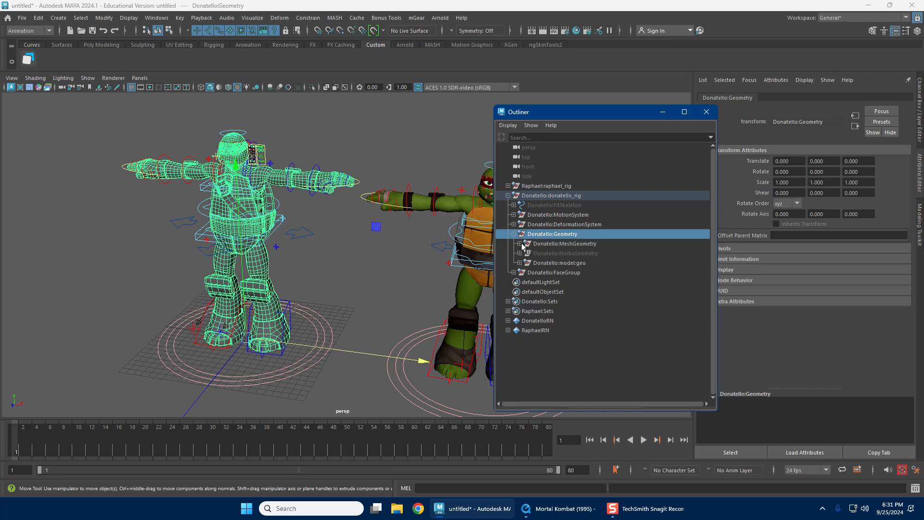
{"action": "left_click", "coordinate": [545, 244]}
{"action": "left_click", "coordinate": [520, 244]}
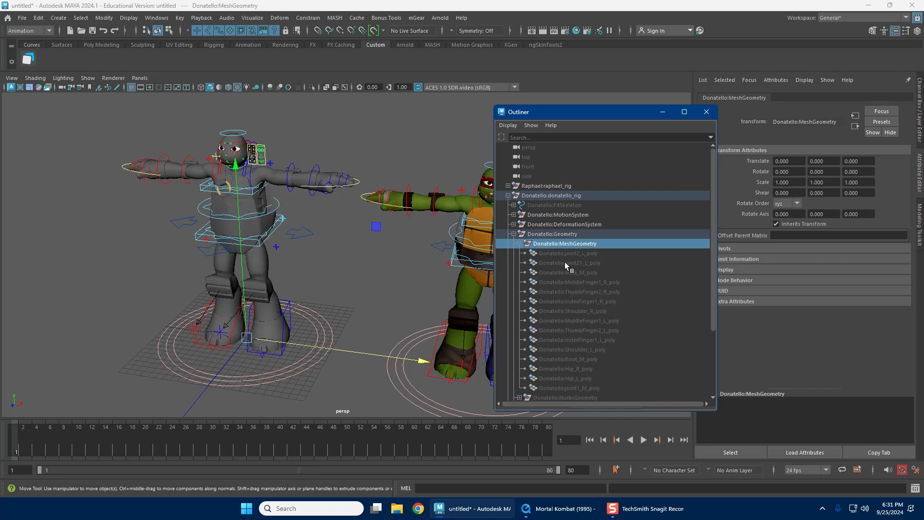
{"action": "left_click", "coordinate": [566, 283]}
{"action": "left_click", "coordinate": [572, 311]}
{"action": "left_click", "coordinate": [570, 339]}
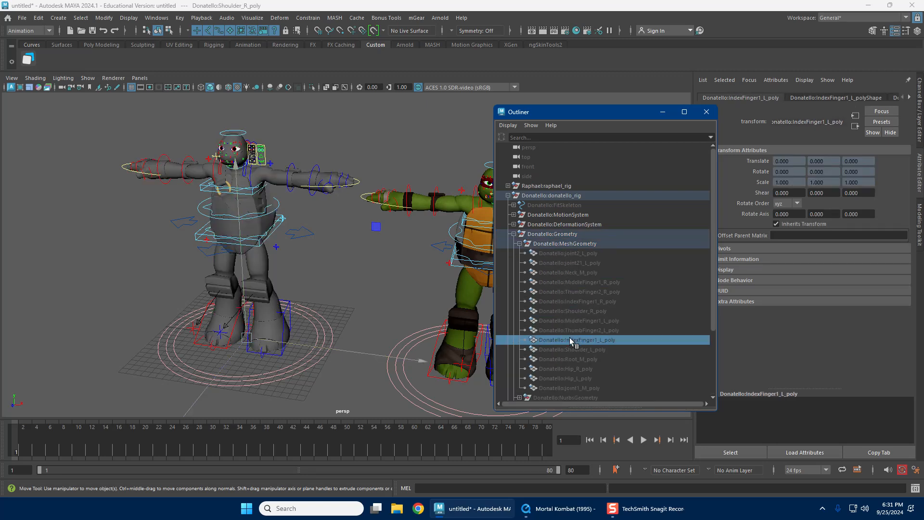
{"action": "left_click", "coordinate": [577, 359]}
{"action": "scroll", "coordinate": [556, 243], "scroll_direction": "down", "scroll_amount": 3}
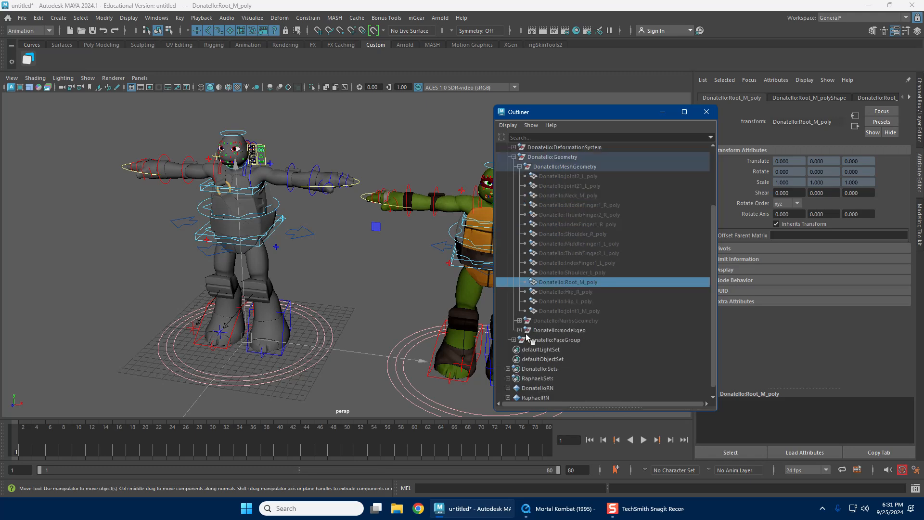
{"action": "left_click", "coordinate": [520, 166]}
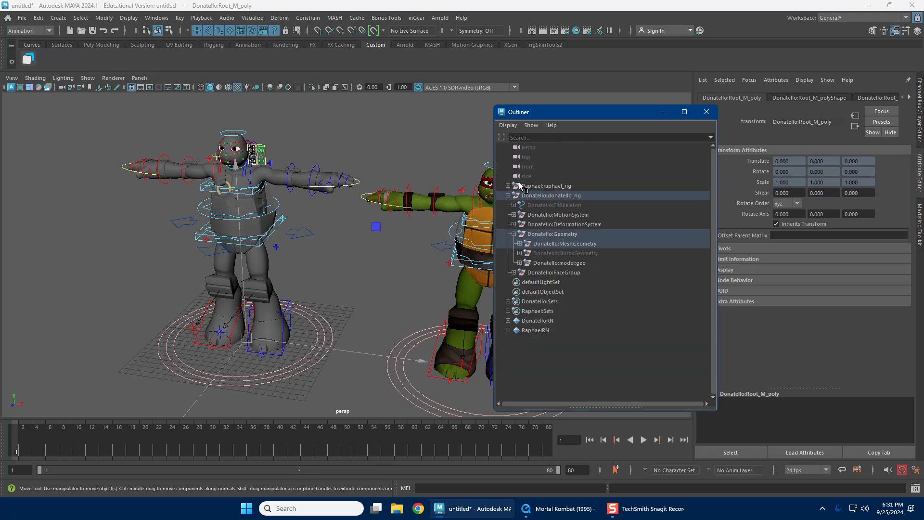
Step: Expand Donatello's model:geo group and examine which body parts its meshes cover, such as wrists, fingers, shell, elbows and lids
{"action": "left_click", "coordinate": [519, 263]}
{"action": "left_click", "coordinate": [578, 293]}
{"action": "scroll", "coordinate": [579, 302], "scroll_direction": "down", "scroll_amount": 5}
{"action": "left_click", "coordinate": [573, 215]}
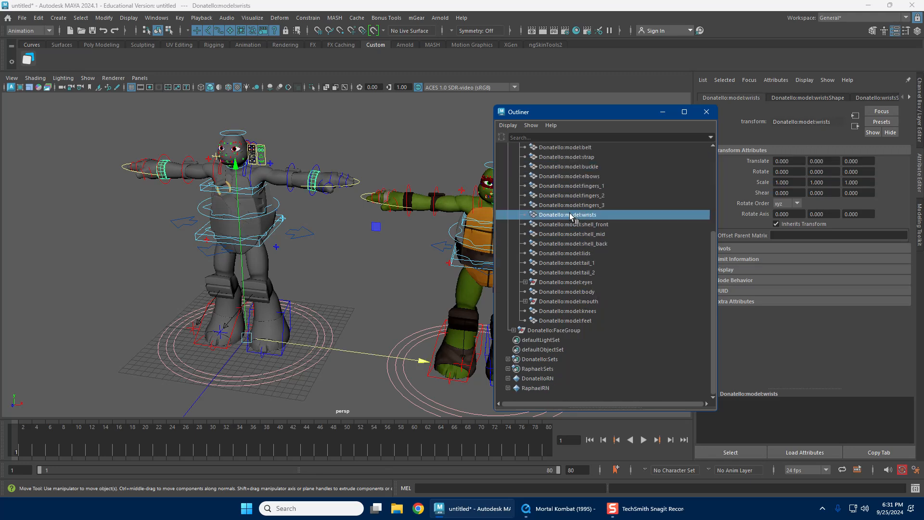
{"action": "left_click", "coordinate": [575, 187]}
{"action": "left_click", "coordinate": [570, 224]}
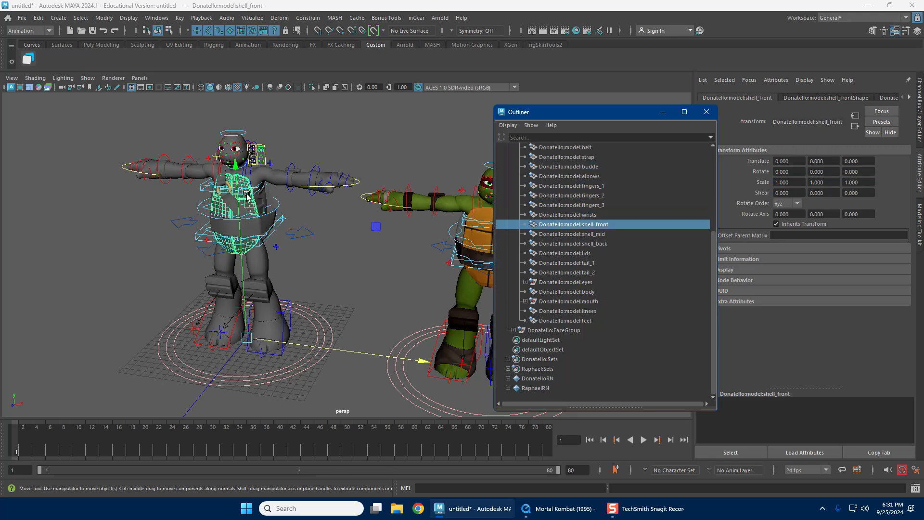
{"action": "left_click", "coordinate": [583, 263]}
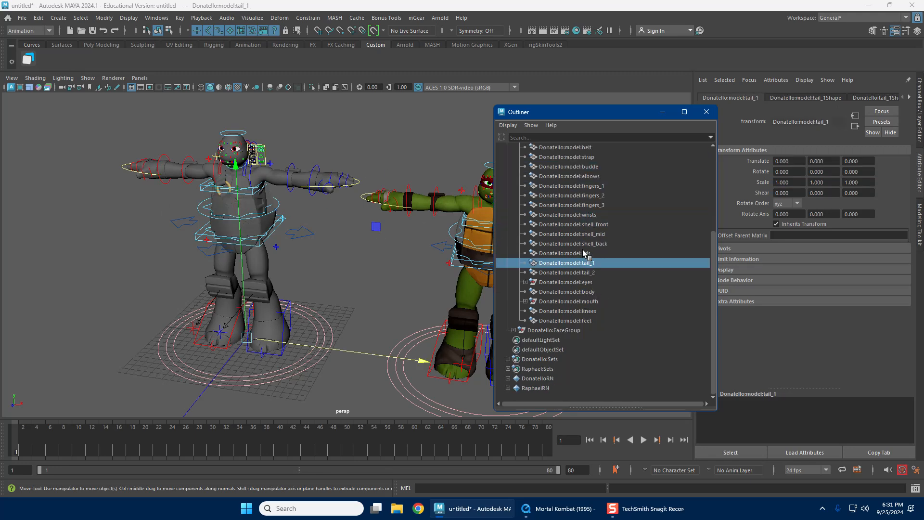
{"action": "left_click", "coordinate": [583, 253]}
{"action": "left_click", "coordinate": [583, 244]}
{"action": "left_click", "coordinate": [585, 197]}
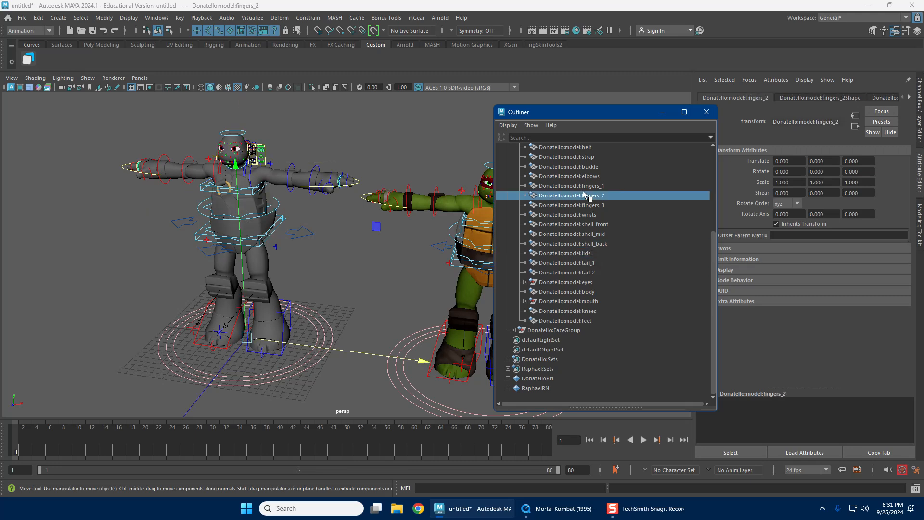
{"action": "left_click", "coordinate": [575, 177]}
{"action": "scroll", "coordinate": [579, 189], "scroll_direction": "up", "scroll_amount": 3}
{"action": "scroll", "coordinate": [588, 228], "scroll_direction": "down", "scroll_amount": 3}
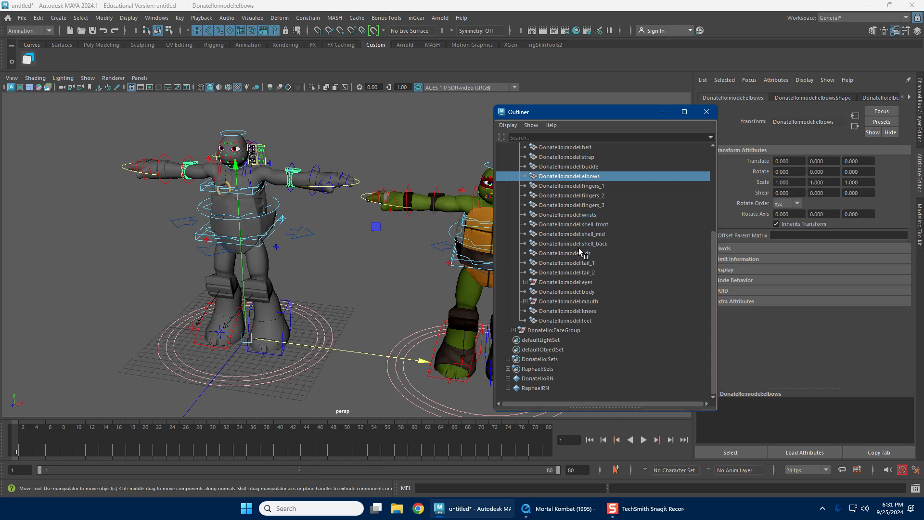
{"action": "left_click", "coordinate": [585, 226]}
{"action": "left_click", "coordinate": [577, 251]}
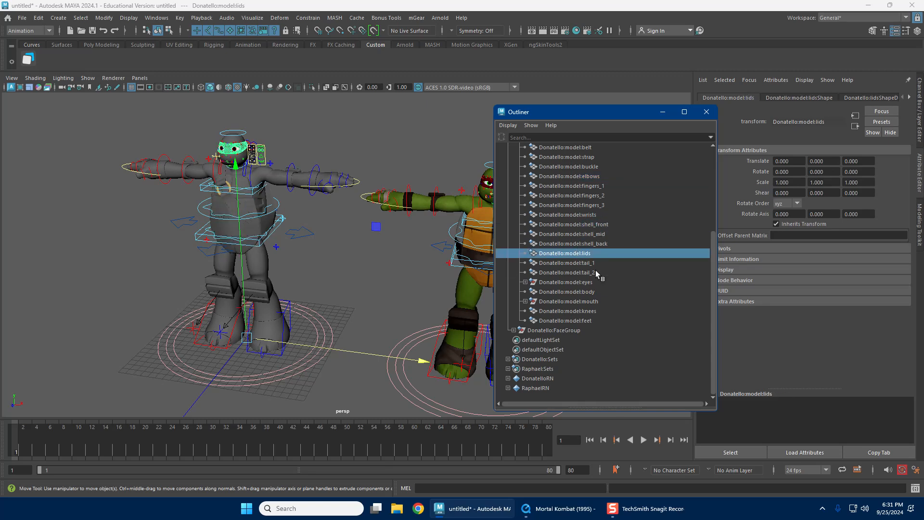
Step: Select Donatello's body mesh, open the file texture feeding its body_MAT base color, and highlight the image path
{"action": "left_click", "coordinate": [585, 290]}
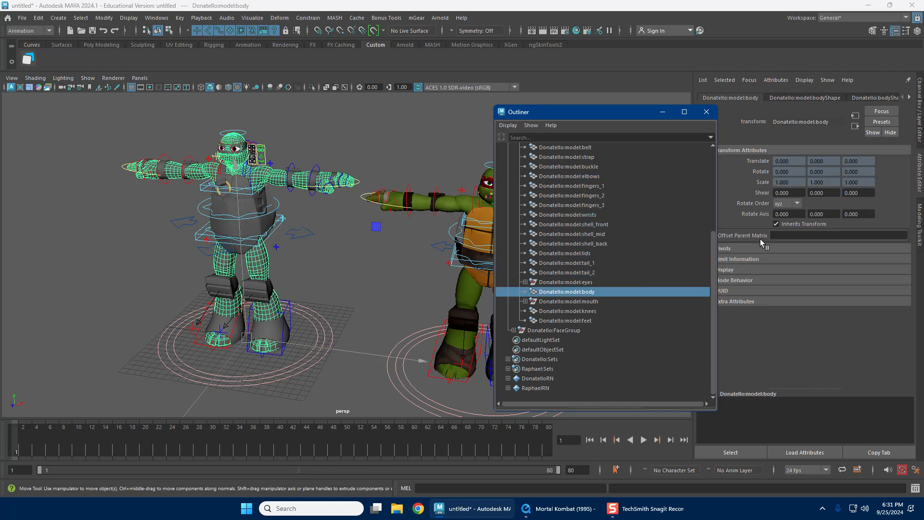
{"action": "left_click", "coordinate": [910, 97]}
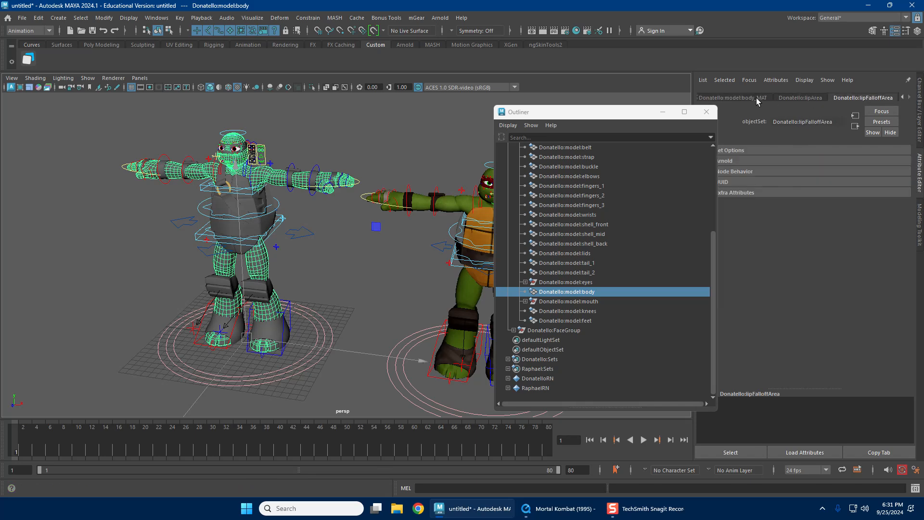
{"action": "left_click", "coordinate": [759, 99]}
{"action": "left_click", "coordinate": [904, 97]}
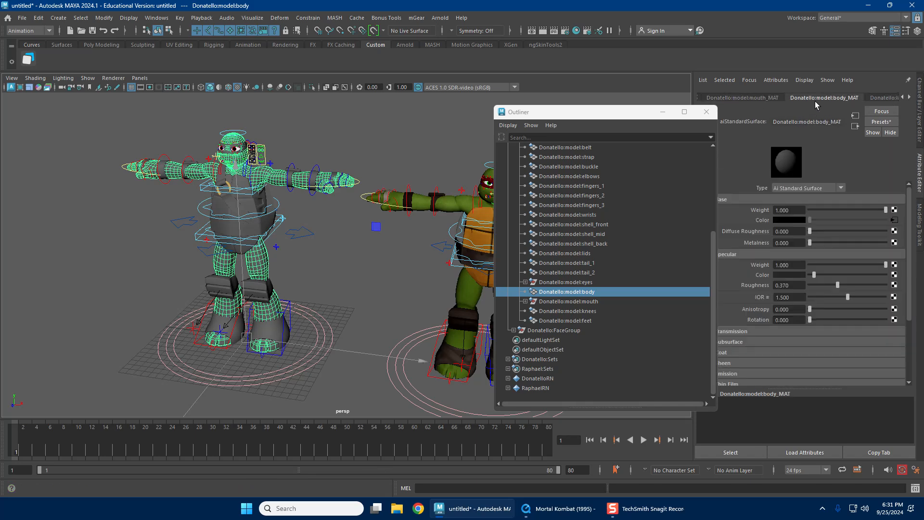
{"action": "left_click", "coordinate": [759, 99]}
{"action": "left_click", "coordinate": [843, 98]}
{"action": "left_click", "coordinate": [895, 221]}
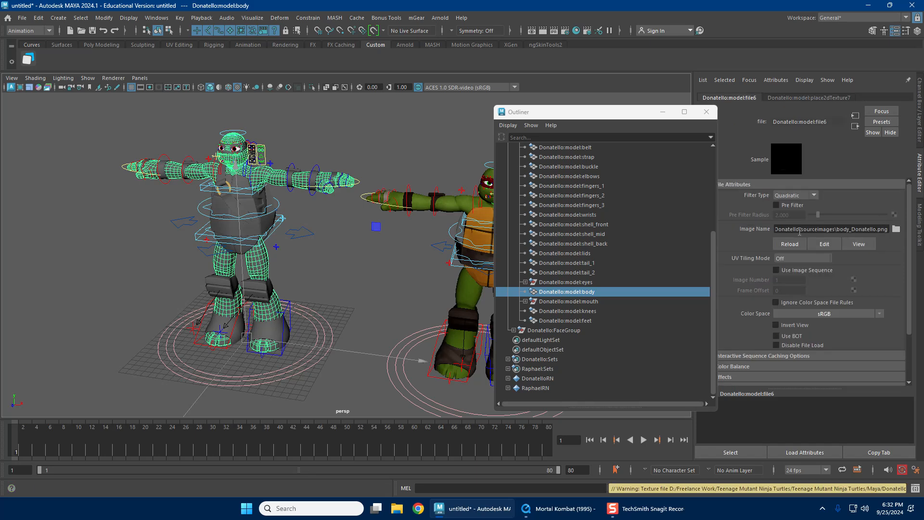
{"action": "left_click_drag", "start_coordinate": [780, 230], "coordinate": [894, 233]}
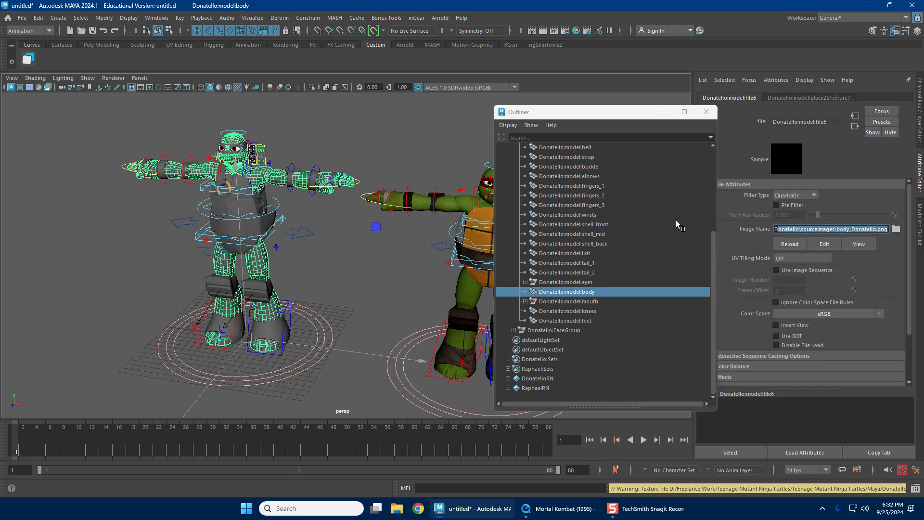
Step: Browse for a replacement image in the Donatello sourceimages folder under Z:\Cinematic Action
{"action": "left_click", "coordinate": [897, 230]}
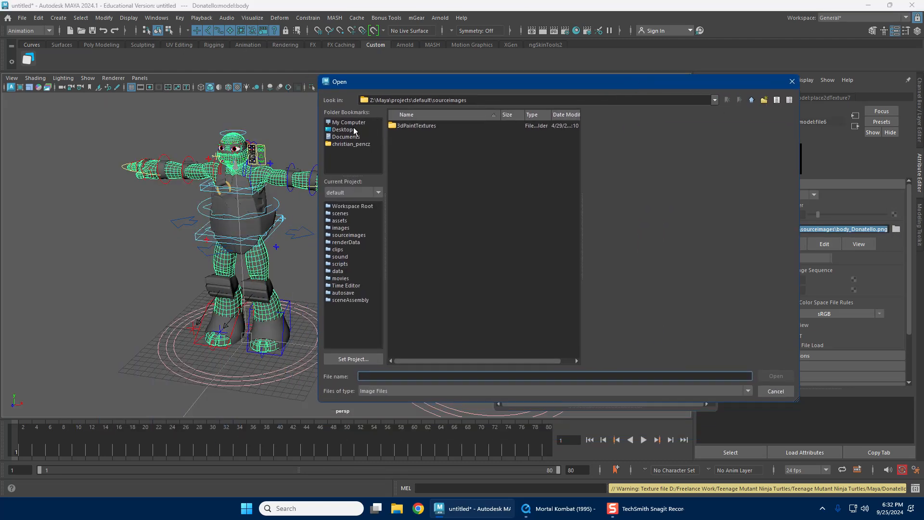
{"action": "left_click", "coordinate": [349, 122]}
{"action": "double_click", "coordinate": [446, 126]}
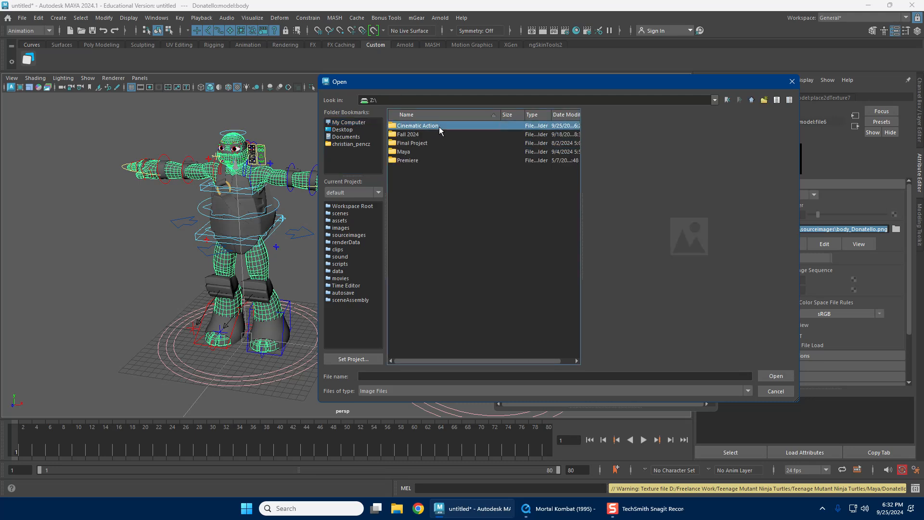
{"action": "double_click", "coordinate": [440, 128]}
{"action": "left_click", "coordinate": [451, 126]}
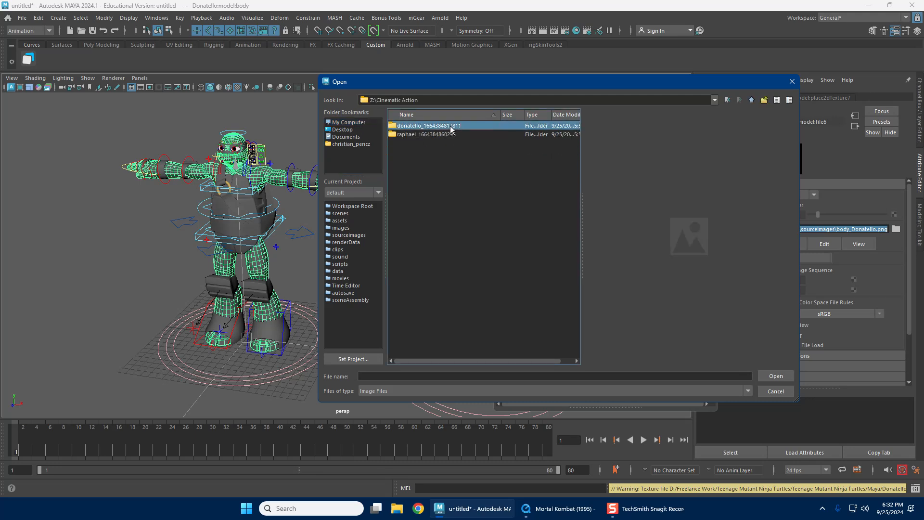
{"action": "double_click", "coordinate": [458, 126]}
{"action": "double_click", "coordinate": [410, 134]}
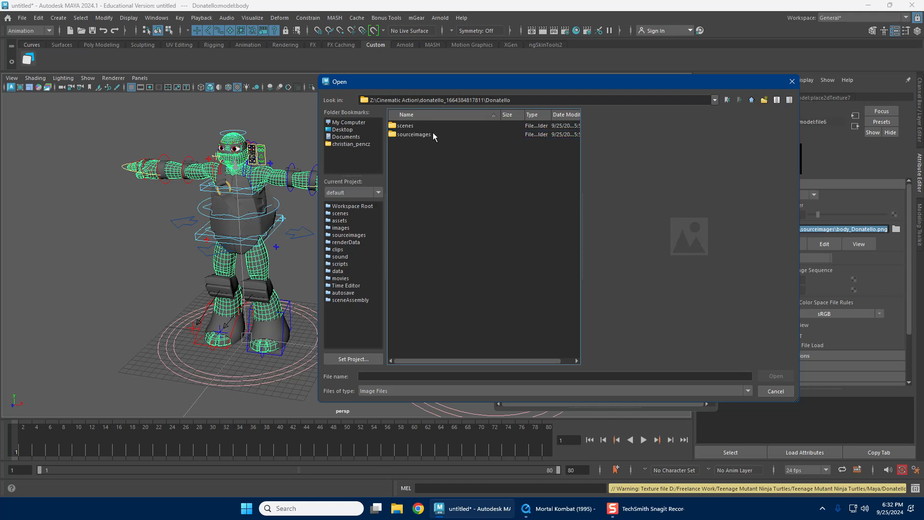
{"action": "double_click", "coordinate": [432, 132]}
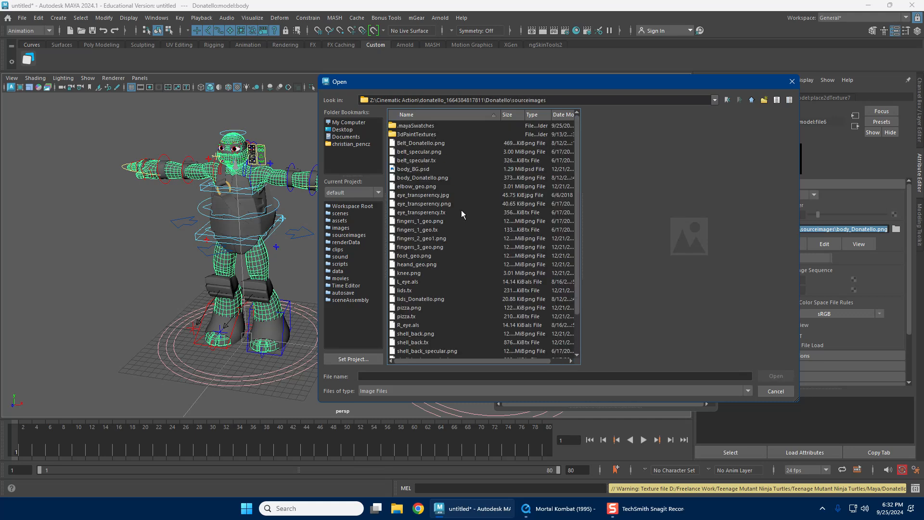
Step: Preview the available textures, load body_Donatello.png as the body's texture image, and deselect the mesh
{"action": "left_click_drag", "start_coordinate": [539, 82], "coordinate": [396, 83]}
{"action": "left_click", "coordinate": [299, 143]}
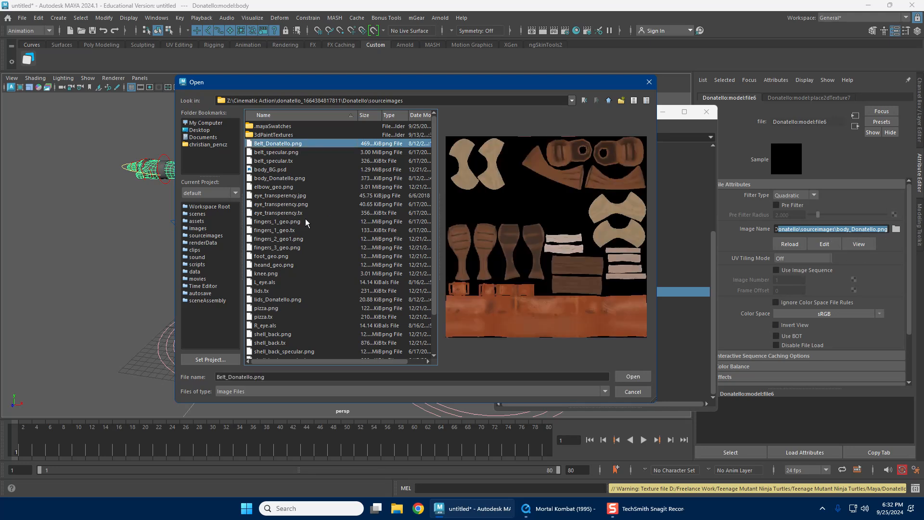
{"action": "left_click", "coordinate": [297, 196]}
{"action": "scroll", "coordinate": [308, 241], "scroll_direction": "down", "scroll_amount": 2}
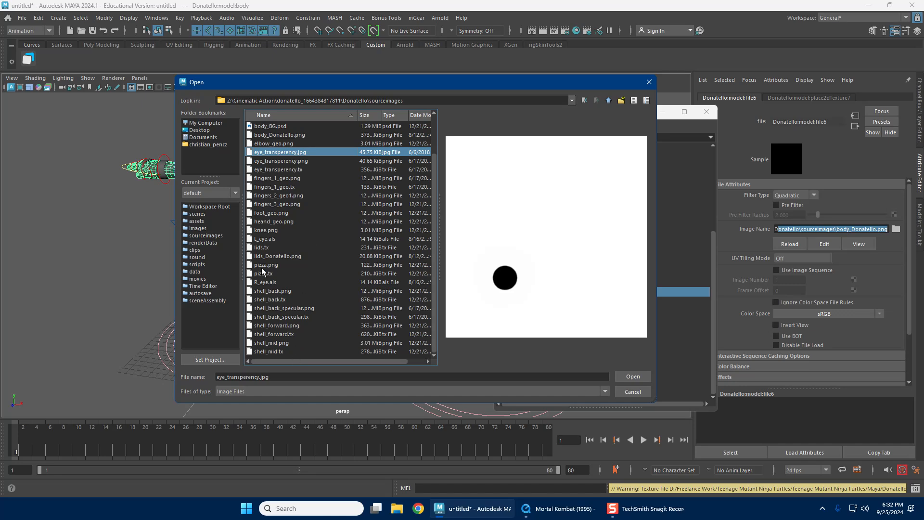
{"action": "scroll", "coordinate": [262, 271], "scroll_direction": "up", "scroll_amount": 2}
{"action": "left_click", "coordinate": [291, 180]}
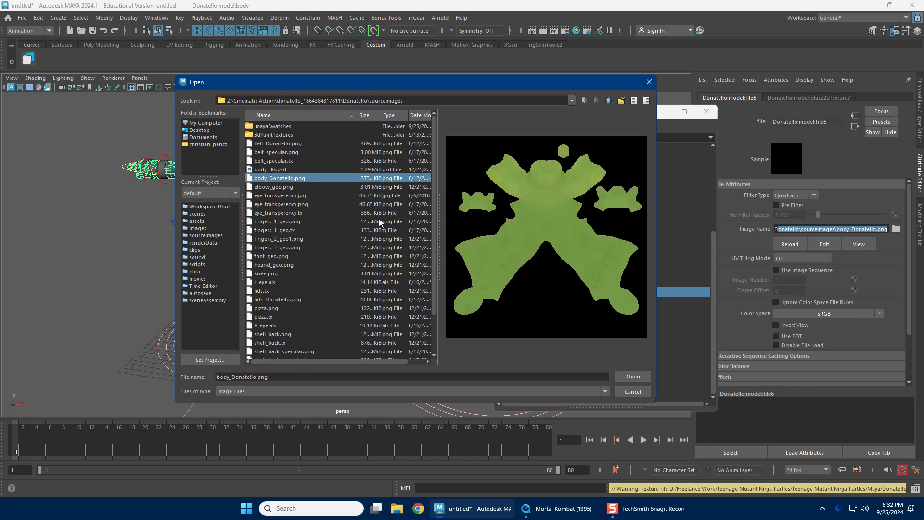
{"action": "left_click", "coordinate": [634, 376]}
{"action": "left_click", "coordinate": [335, 225]}
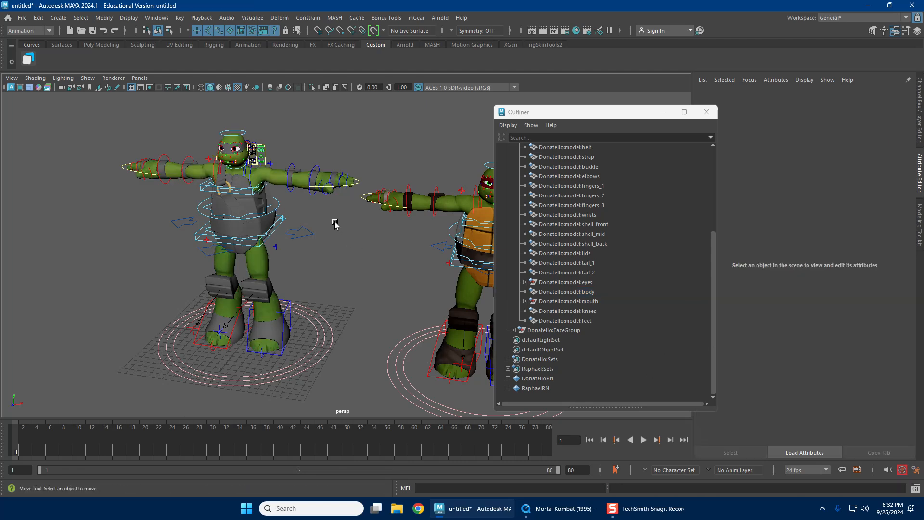
{"action": "left_click_drag", "start_coordinate": [325, 266], "coordinate": [247, 239], "text": "alt"}
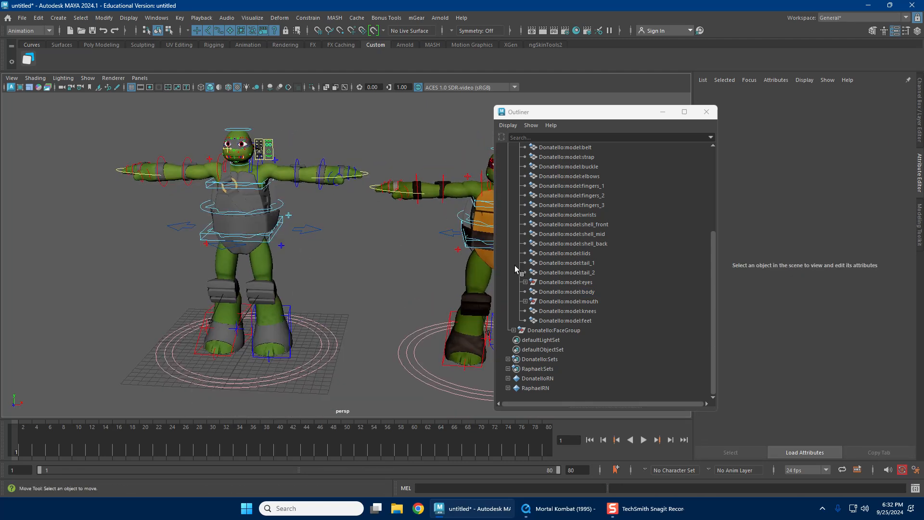
Step: Select Donatello's lids mesh, open the file texture feeding its lids_MAT base color, and start choosing a replacement image
{"action": "left_click", "coordinate": [579, 252]}
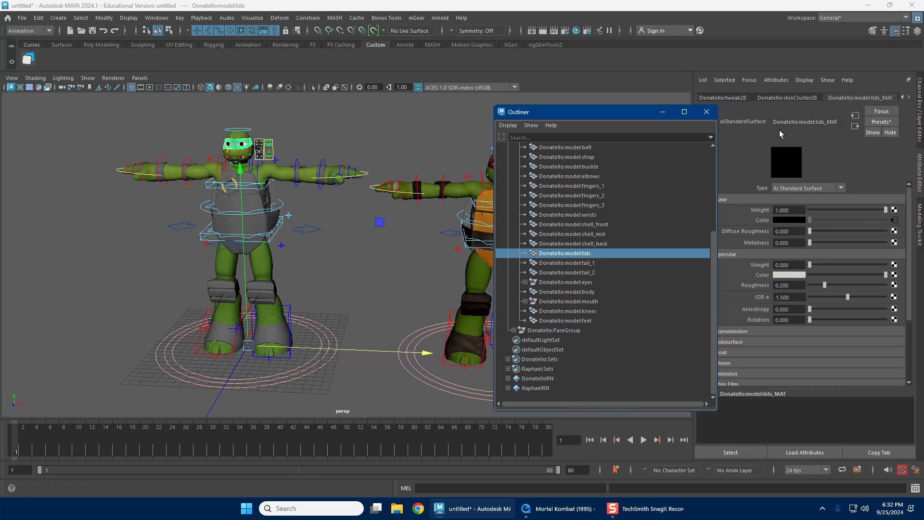
{"action": "left_click", "coordinate": [895, 220]}
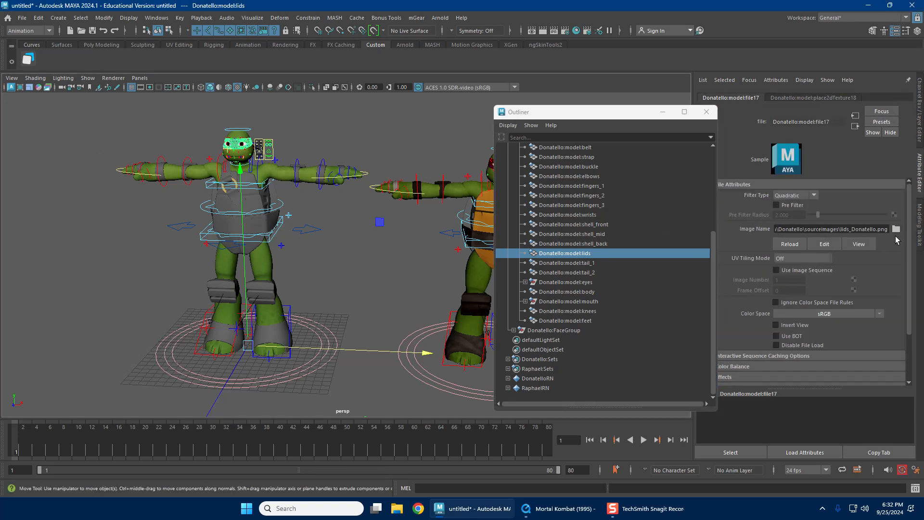
{"action": "left_click", "coordinate": [897, 229]}
{"action": "left_click", "coordinate": [206, 123]}
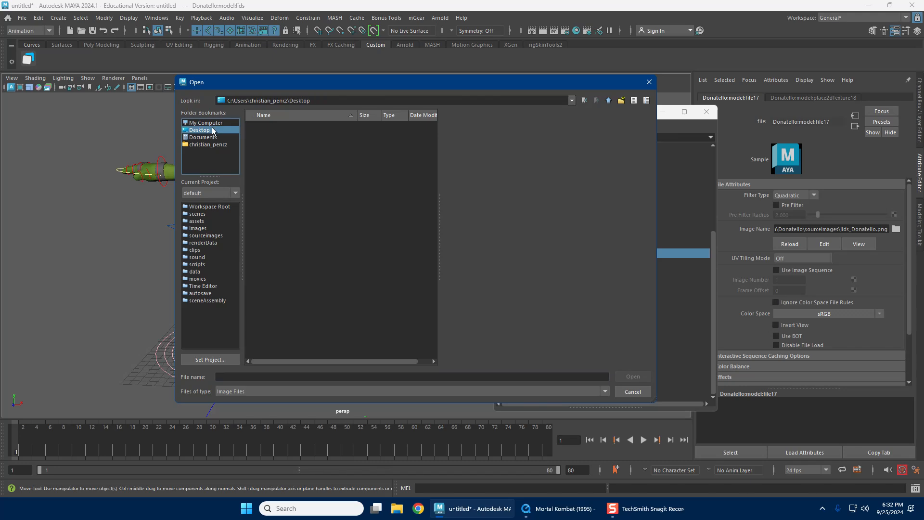
{"action": "double_click", "coordinate": [284, 127]}
{"action": "double_click", "coordinate": [279, 127]}
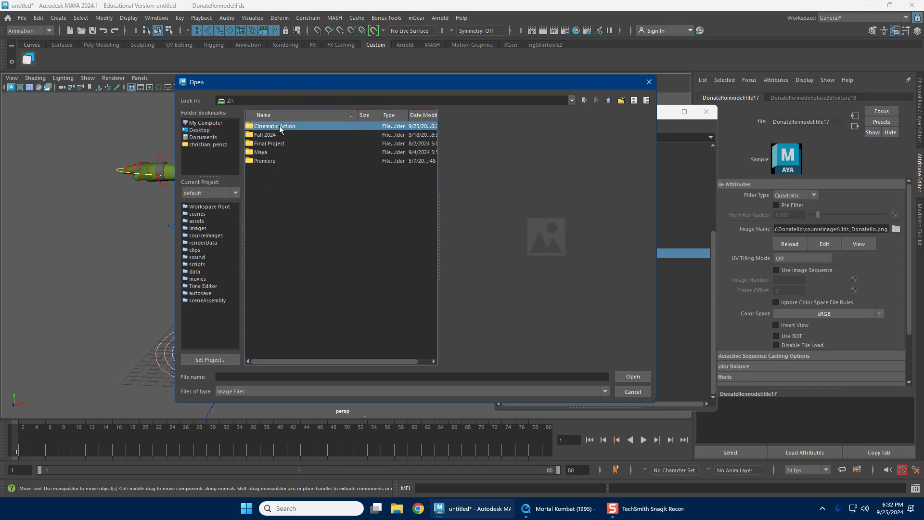
{"action": "left_click", "coordinate": [299, 136]}
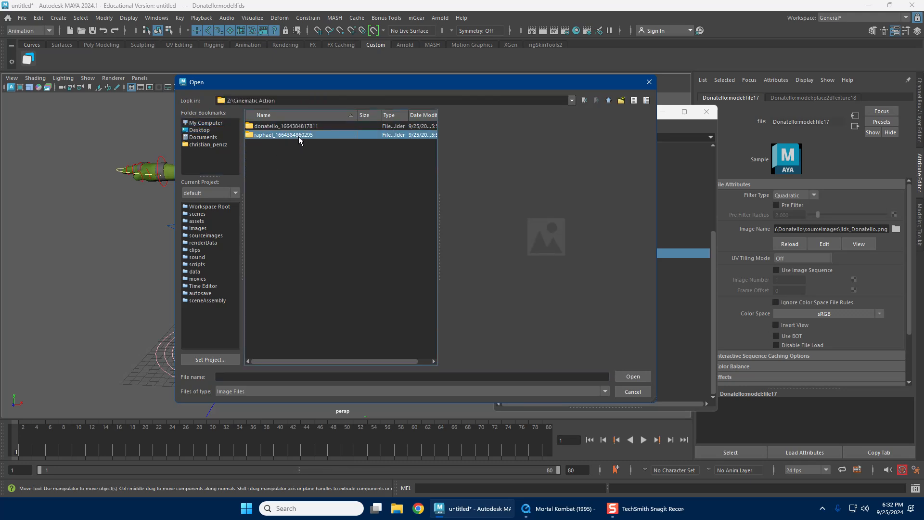
{"action": "left_click", "coordinate": [307, 128]}
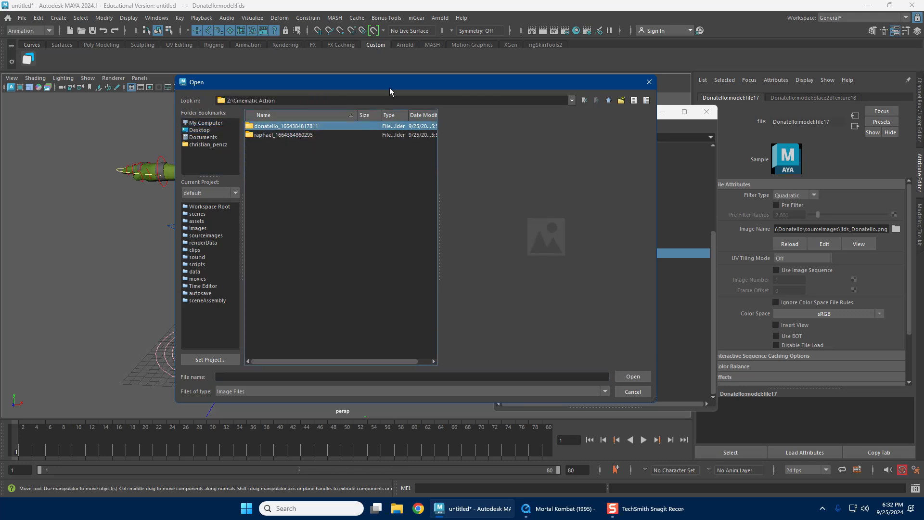
{"action": "left_click_drag", "start_coordinate": [390, 88], "coordinate": [406, 94]}
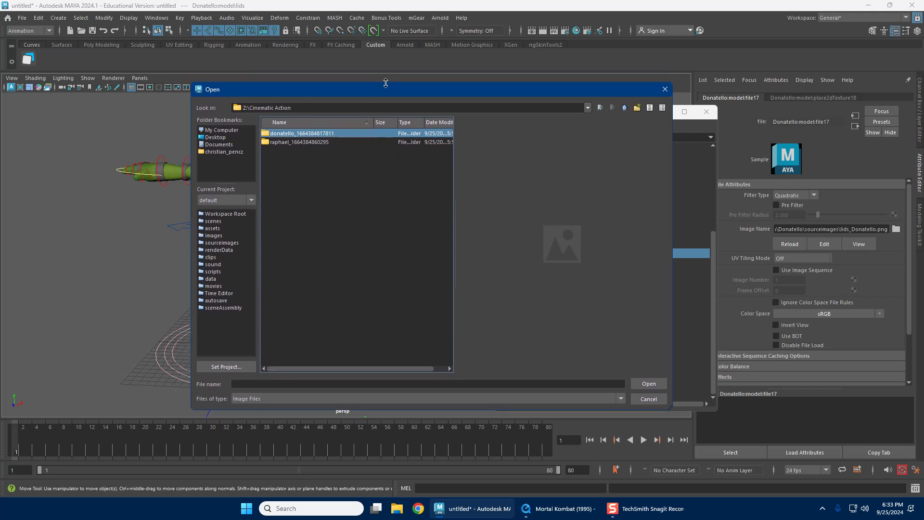
{"action": "left_click_drag", "start_coordinate": [396, 88], "coordinate": [409, 73]}
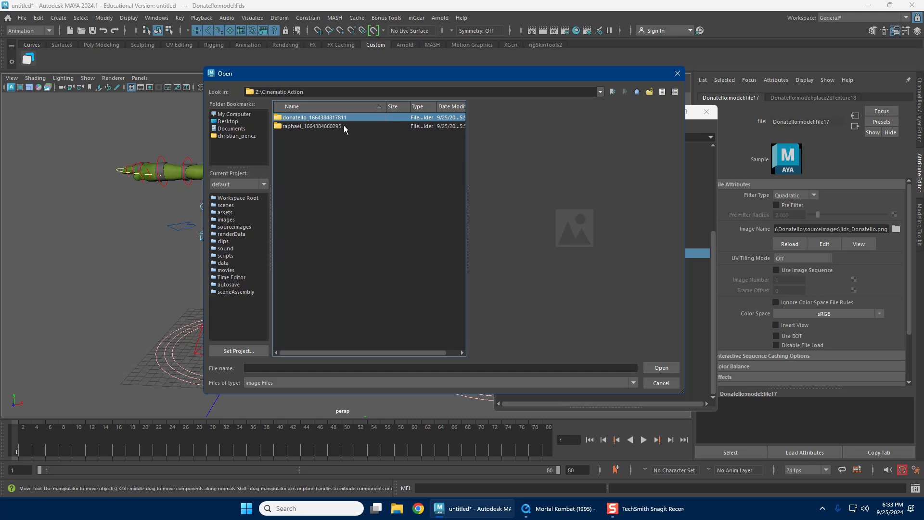
{"action": "double_click", "coordinate": [352, 119]}
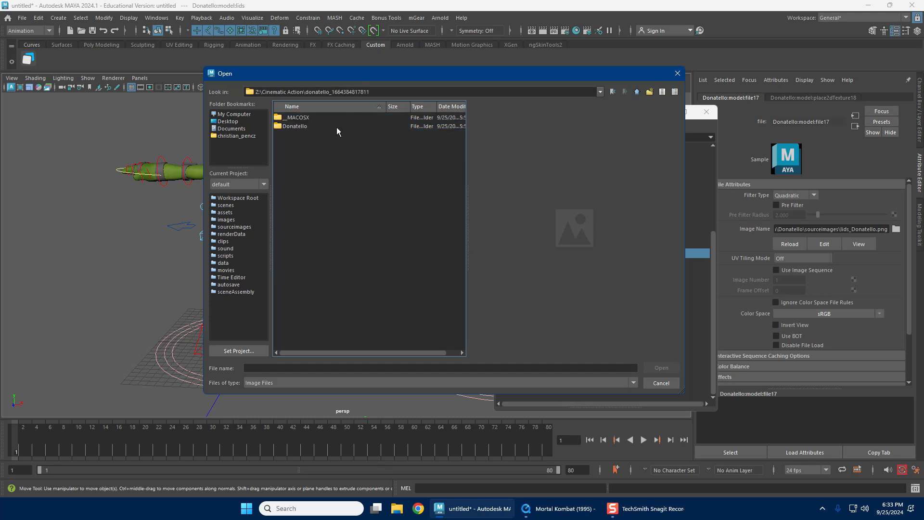
{"action": "double_click", "coordinate": [337, 126]}
{"action": "left_click_drag", "start_coordinate": [402, 74], "coordinate": [408, 65]}
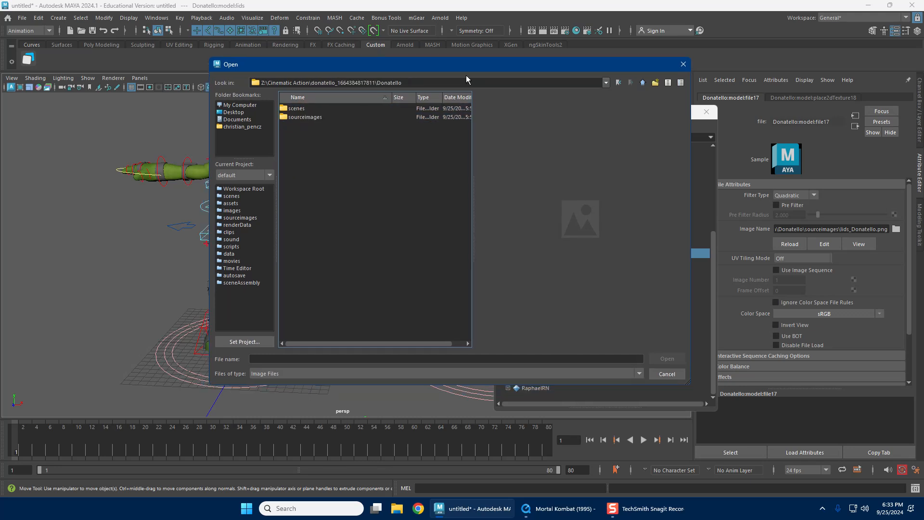
{"action": "double_click", "coordinate": [320, 118]}
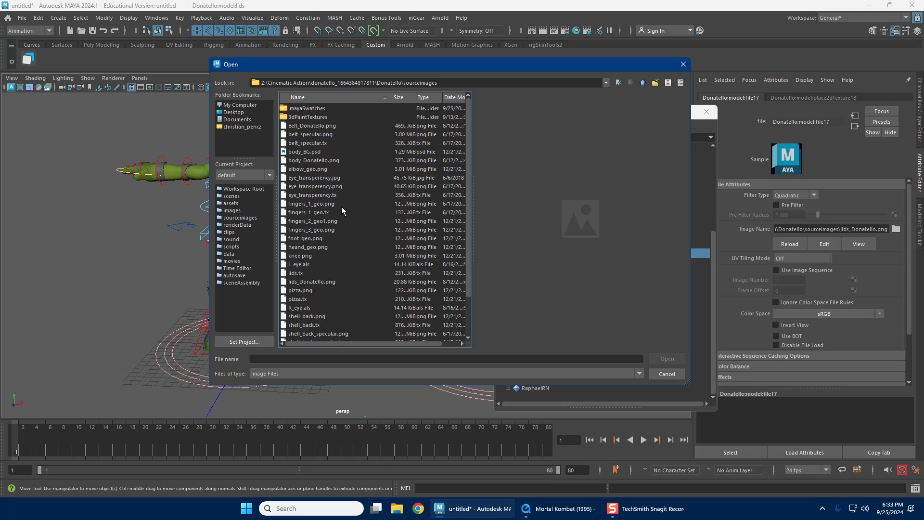
Step: Load lids_Donatello.png as the lids' texture image and deselect the mesh
{"action": "left_click", "coordinate": [332, 221]}
{"action": "scroll", "coordinate": [330, 227], "scroll_direction": "down", "scroll_amount": 2}
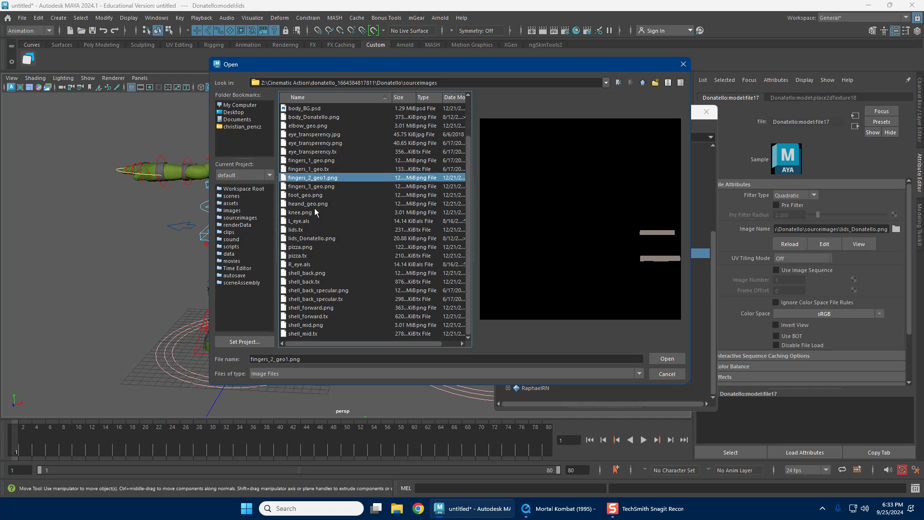
{"action": "left_click", "coordinate": [300, 230]}
{"action": "left_click", "coordinate": [311, 241]}
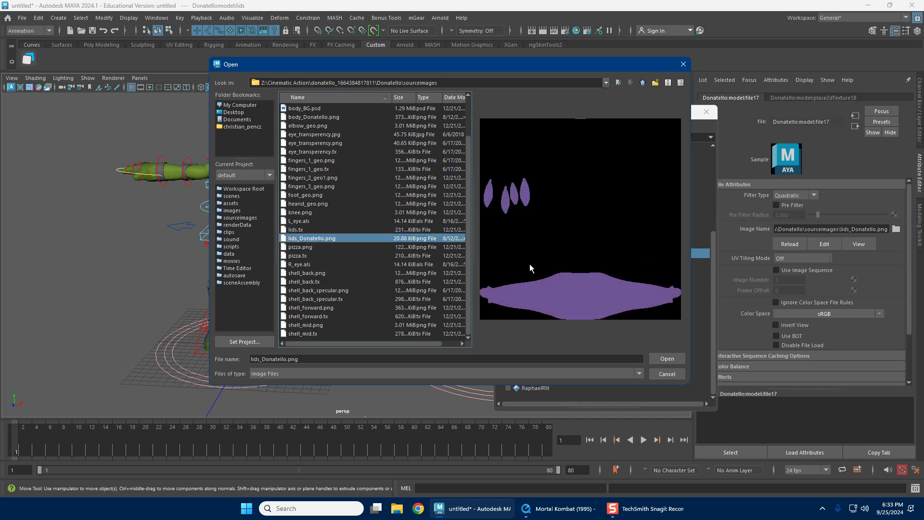
{"action": "double_click", "coordinate": [360, 240]}
{"action": "left_click", "coordinate": [380, 247]}
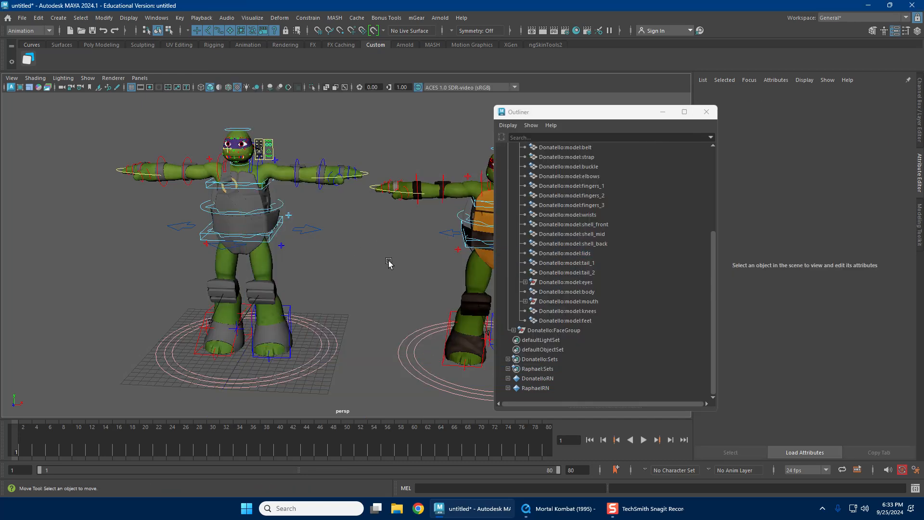
Step: Close the Outliner, create a polygon plane at the origin, and scale it uniformly into a large ground beneath both turtles
{"action": "left_click_drag", "start_coordinate": [273, 234], "coordinate": [289, 258], "text": "alt"}
{"action": "left_click", "coordinate": [707, 112]}
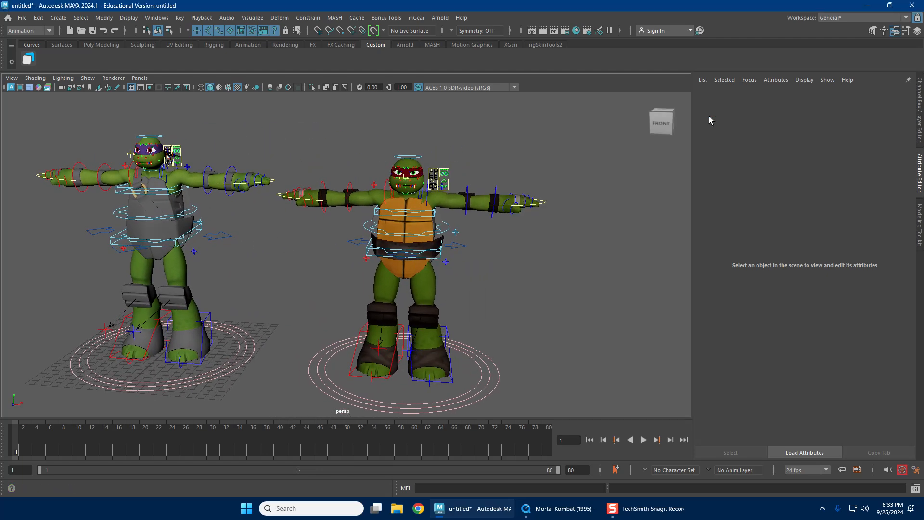
{"action": "middle_click_drag", "start_coordinate": [262, 288], "coordinate": [378, 250], "text": "alt"}
{"action": "right_click_drag", "start_coordinate": [377, 250], "coordinate": [307, 265], "text": "alt"}
{"action": "middle_click_drag", "start_coordinate": [311, 270], "coordinate": [340, 234], "text": "alt"}
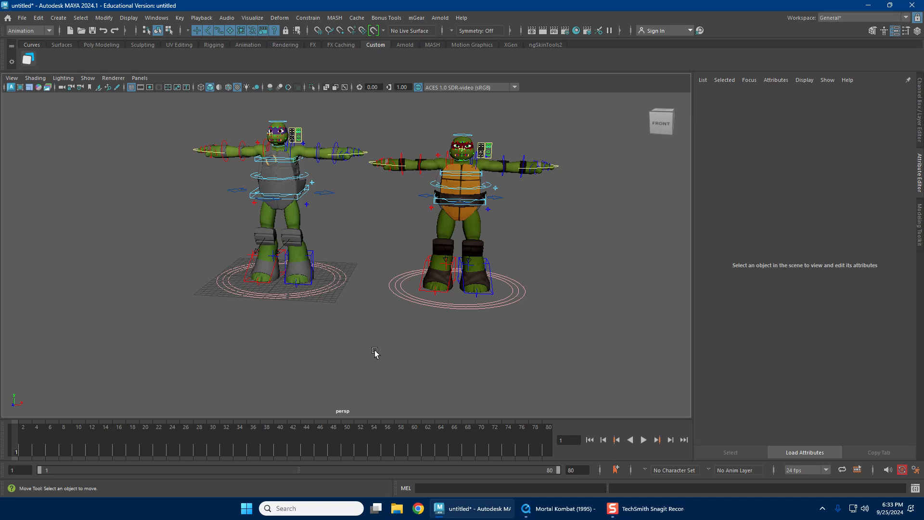
{"action": "right_click_drag", "start_coordinate": [358, 289], "coordinate": [319, 278], "text": "shift"}
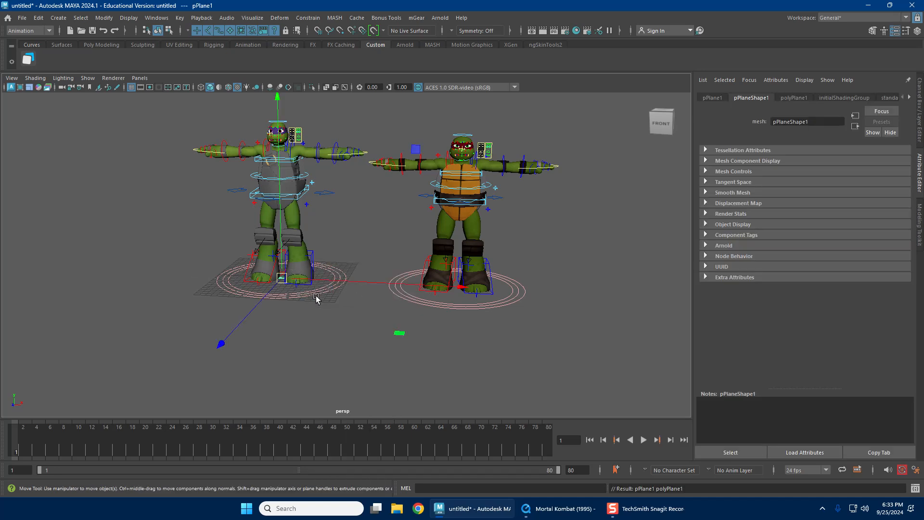
{"action": "key", "text": "r"}
{"action": "left_click_drag", "start_coordinate": [283, 278], "coordinate": [451, 244]}
{"action": "middle_click_drag", "start_coordinate": [451, 244], "coordinate": [560, 226]}
{"action": "left_click", "coordinate": [355, 186]}
Step: Cycle through the viewport background colors and settle on the blue gradient
{"action": "left_click_drag", "start_coordinate": [380, 250], "coordinate": [346, 268], "text": "alt"}
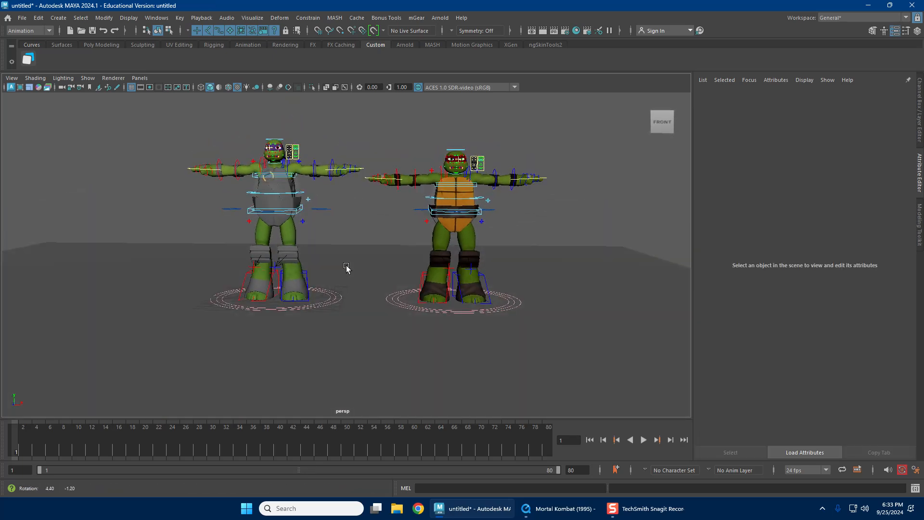
{"action": "key", "text": "alt+b"}
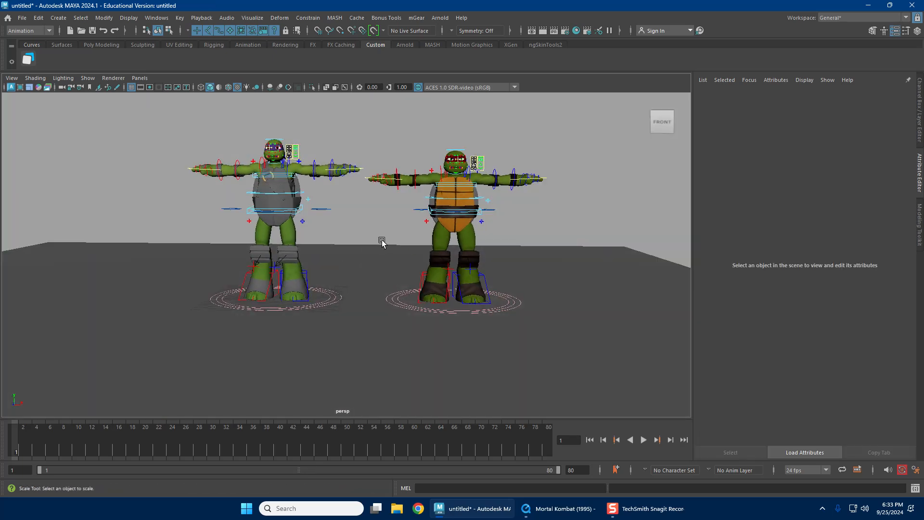
{"action": "key", "text": "alt+b"}
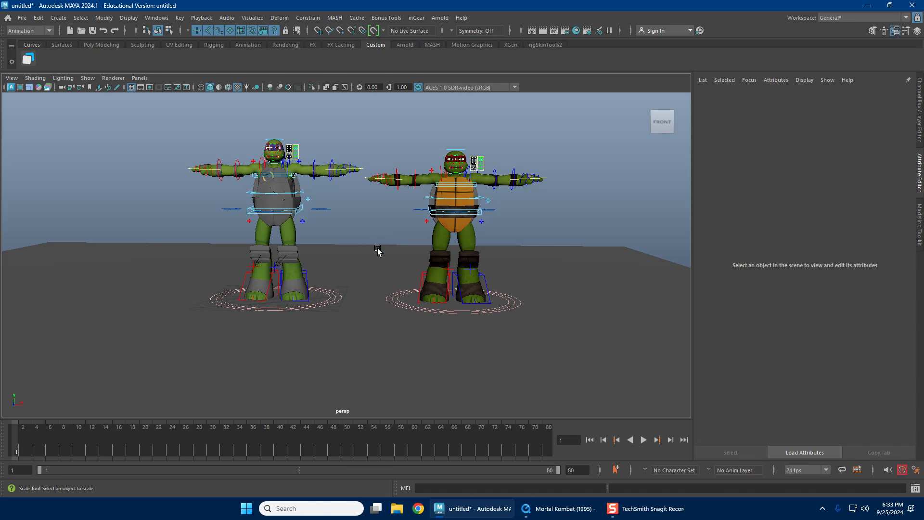
{"action": "key", "text": "alt+b"}
{"action": "key", "text": "alt+b"}
{"action": "key", "text": "alt+b"}
{"action": "key", "text": "alt+b"}
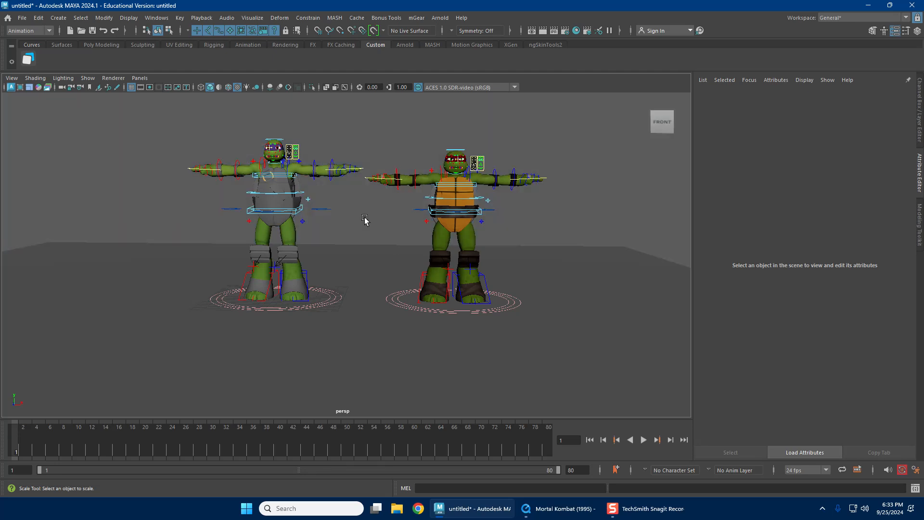
{"action": "key", "text": "alt+b"}
{"action": "key", "text": "alt+b"}
{"action": "key", "text": "alt+b"}
{"action": "key", "text": "alt+b"}
{"action": "key", "text": "alt+b"}
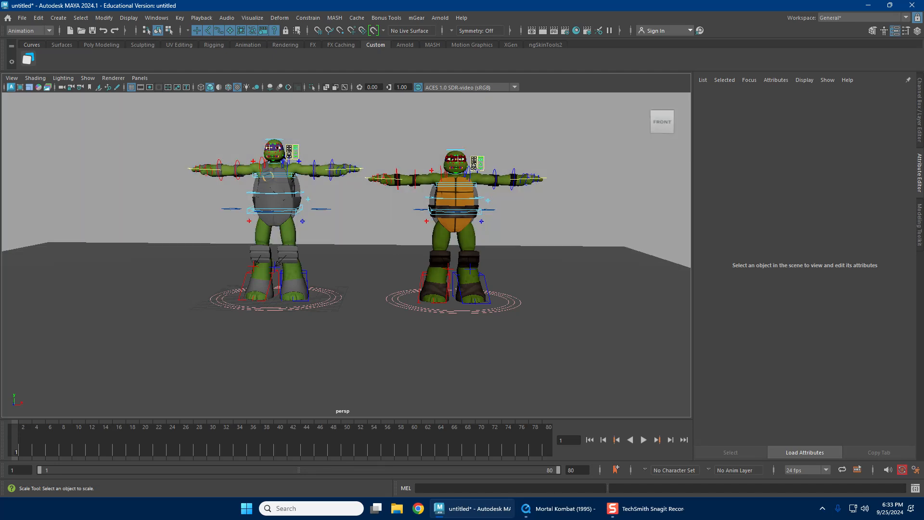
{"action": "key", "text": "alt+b"}
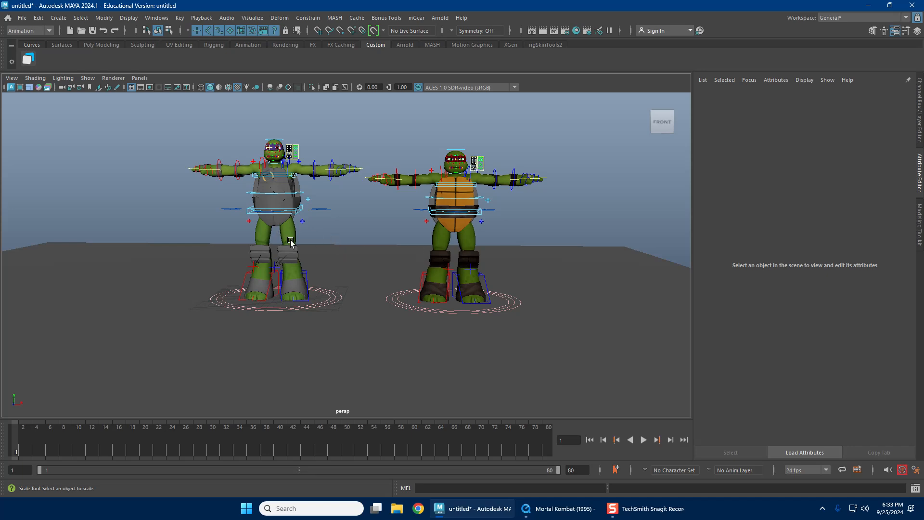
{"action": "middle_click_drag", "start_coordinate": [319, 251], "coordinate": [321, 271], "text": "alt"}
{"action": "scroll", "coordinate": [323, 262], "scroll_direction": "up", "scroll_amount": 5}
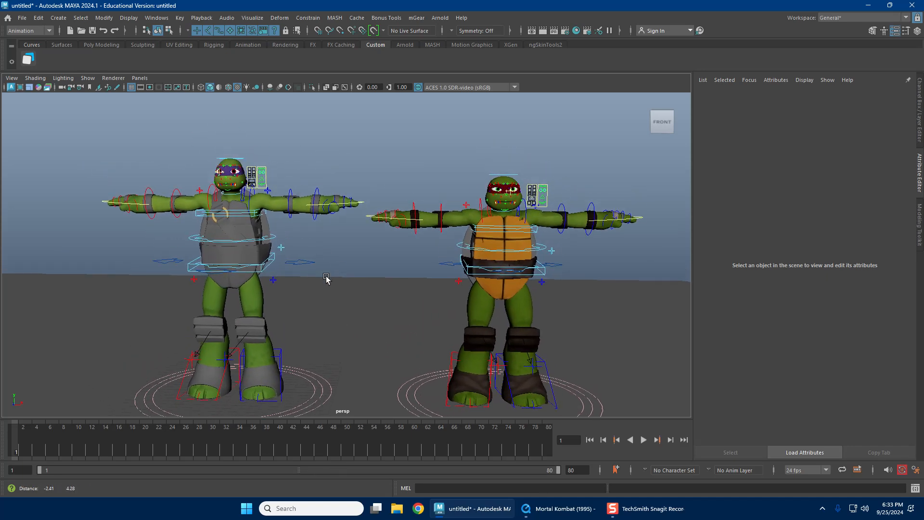
{"action": "scroll", "coordinate": [329, 255], "scroll_direction": "down", "scroll_amount": 3}
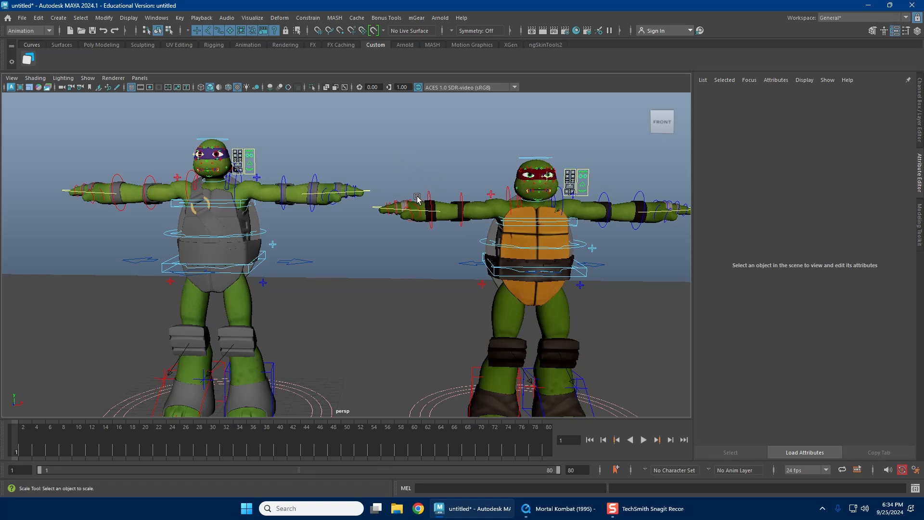
{"action": "middle_click_drag", "start_coordinate": [455, 262], "coordinate": [457, 259], "text": "alt"}
{"action": "scroll", "coordinate": [458, 261], "scroll_direction": "down", "scroll_amount": 5}
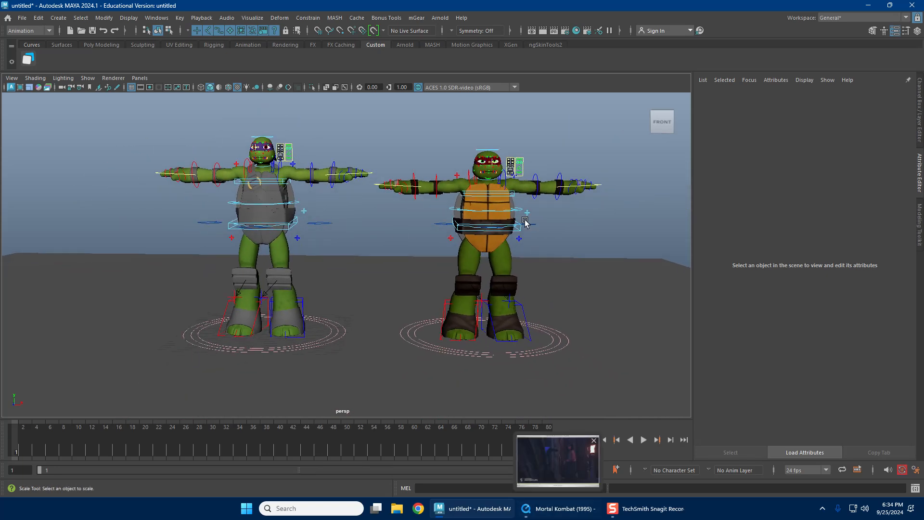
Step: Switch to the Mortal Kombat (1995) reference clip in the video player, shrink its window, and place it beside the turtle rigs
{"action": "left_click", "coordinate": [557, 437]}
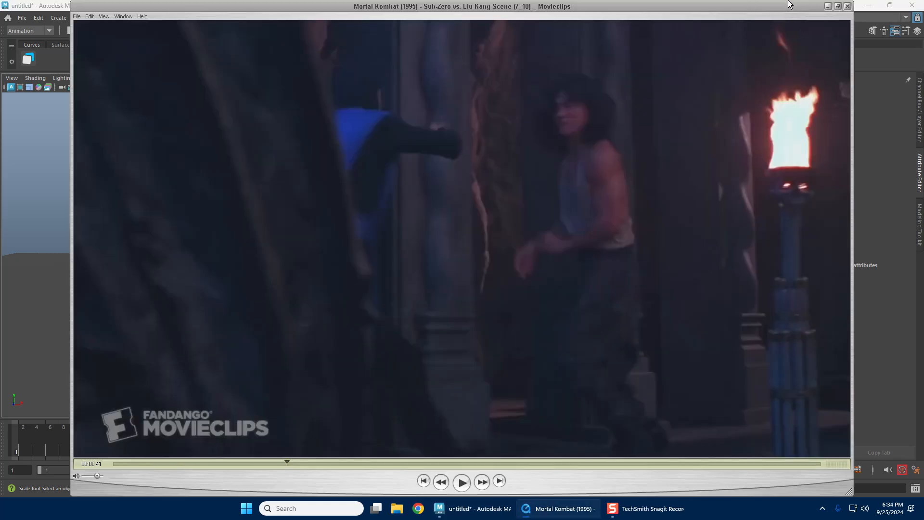
{"action": "left_click_drag", "start_coordinate": [789, 2], "coordinate": [671, 9]}
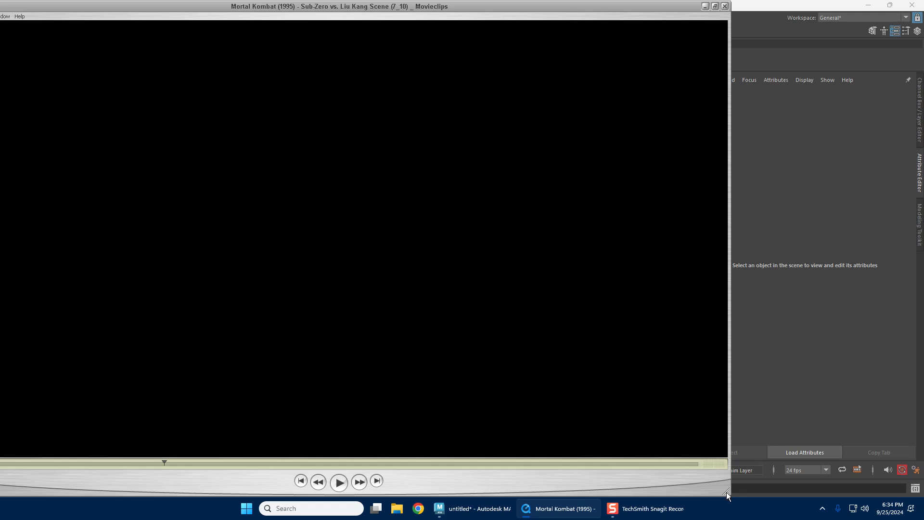
{"action": "left_click_drag", "start_coordinate": [727, 493], "coordinate": [222, 262]}
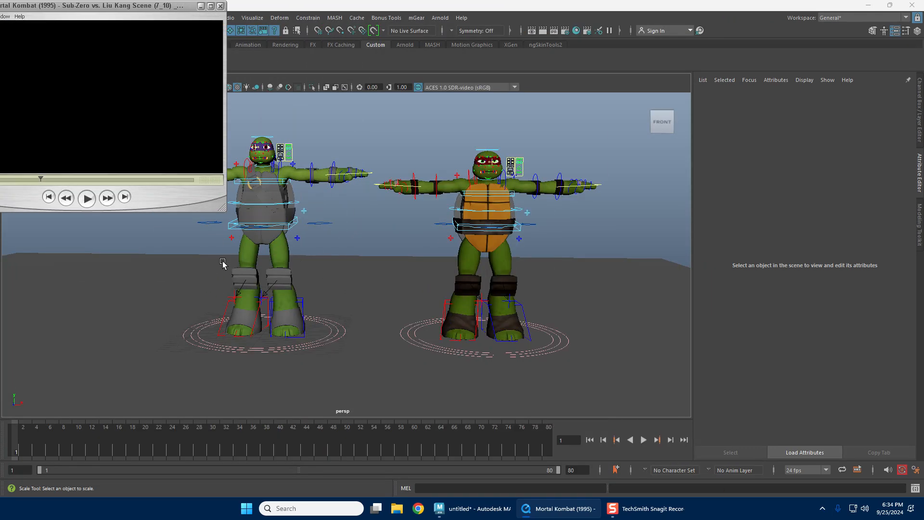
{"action": "left_click_drag", "start_coordinate": [122, 11], "coordinate": [762, 90]}
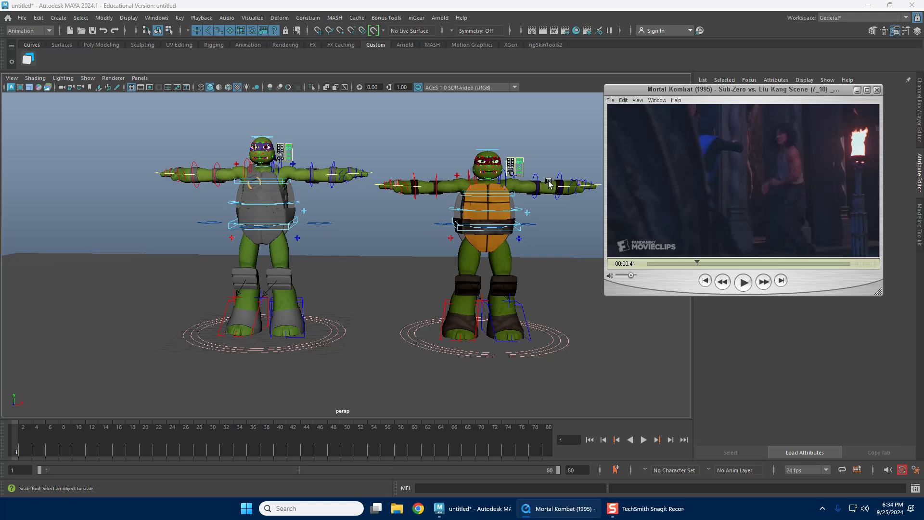
Step: Enlarge and reposition the reference video window slightly, scrub the fight clip to about 00:00:40, and play it
{"action": "left_click", "coordinate": [662, 264]}
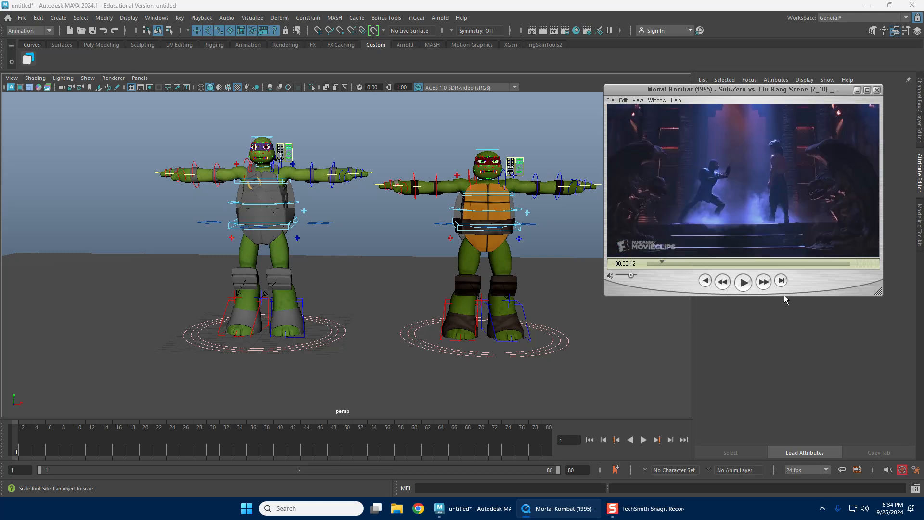
{"action": "left_click_drag", "start_coordinate": [874, 293], "coordinate": [922, 321]}
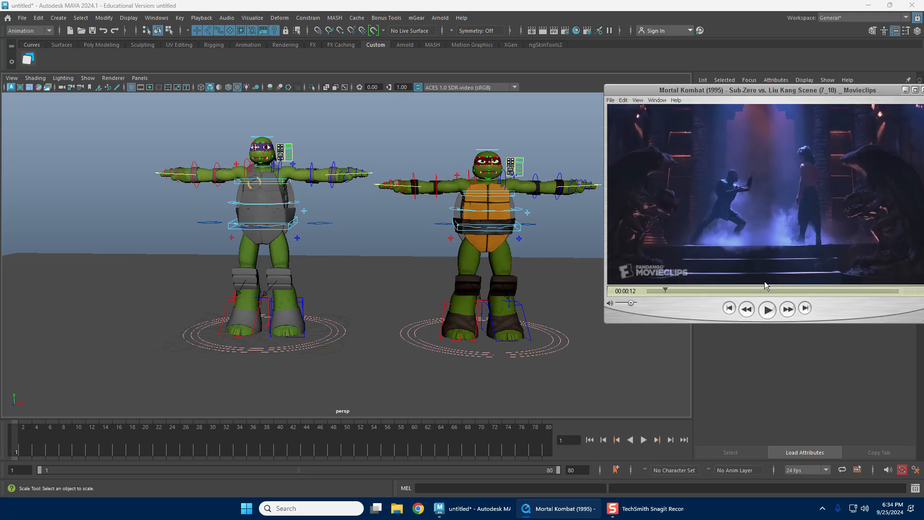
{"action": "left_click_drag", "start_coordinate": [794, 96], "coordinate": [719, 101]}
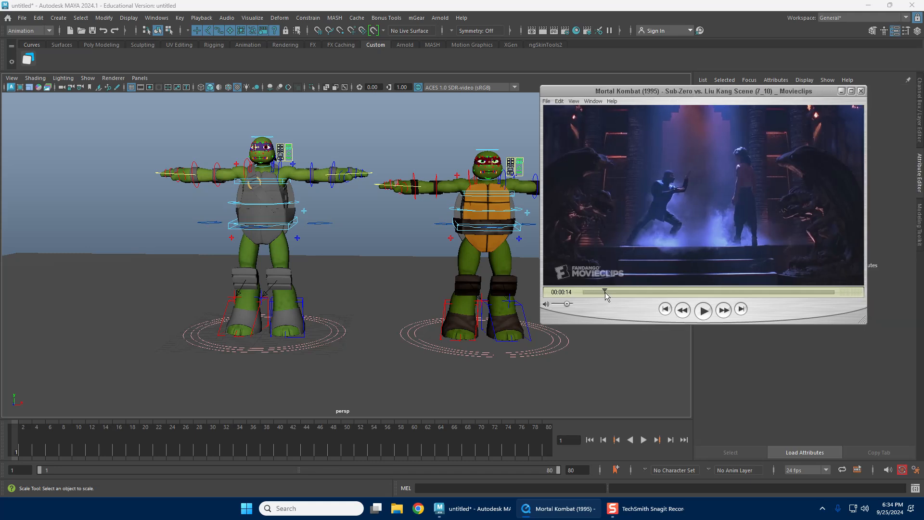
{"action": "left_click_drag", "start_coordinate": [605, 292], "coordinate": [643, 290]}
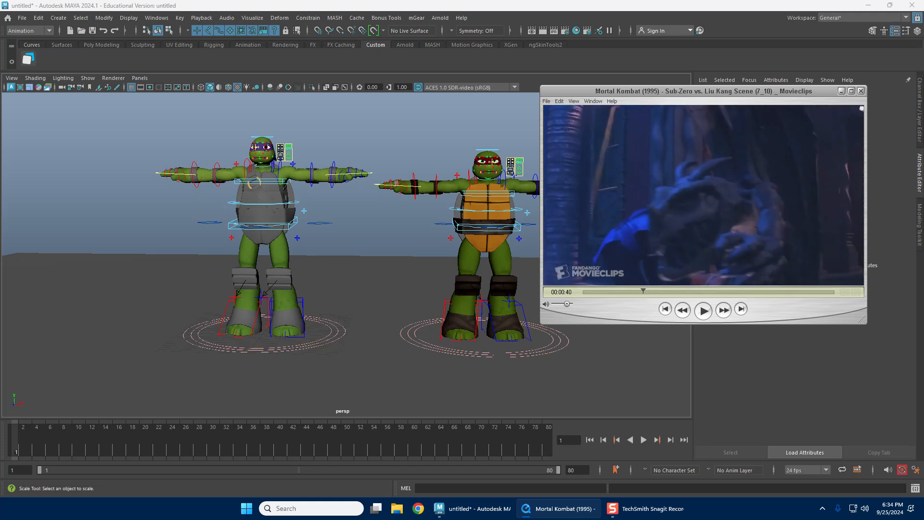
{"action": "key", "text": "space"}
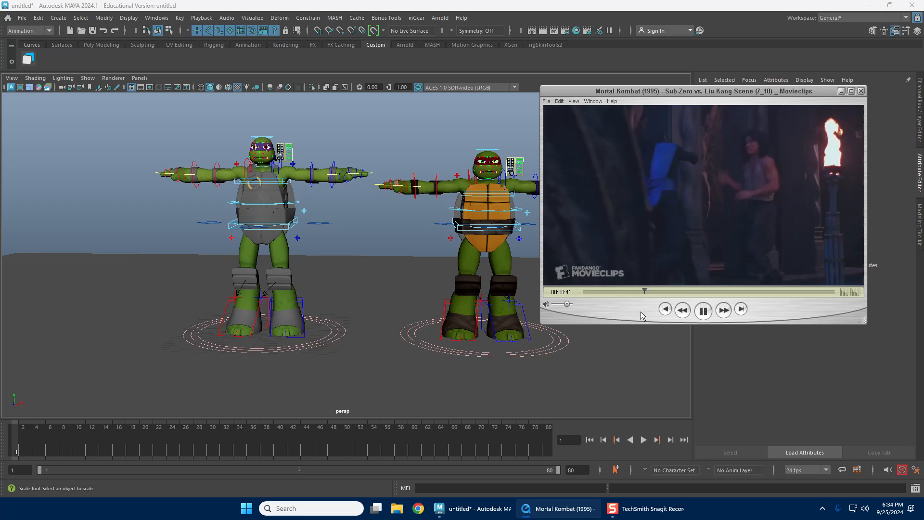
Step: Pause the fight clip at 00:00:41 and move the reference video window away from Raphael, over the attribute area
{"action": "key", "text": "space"}
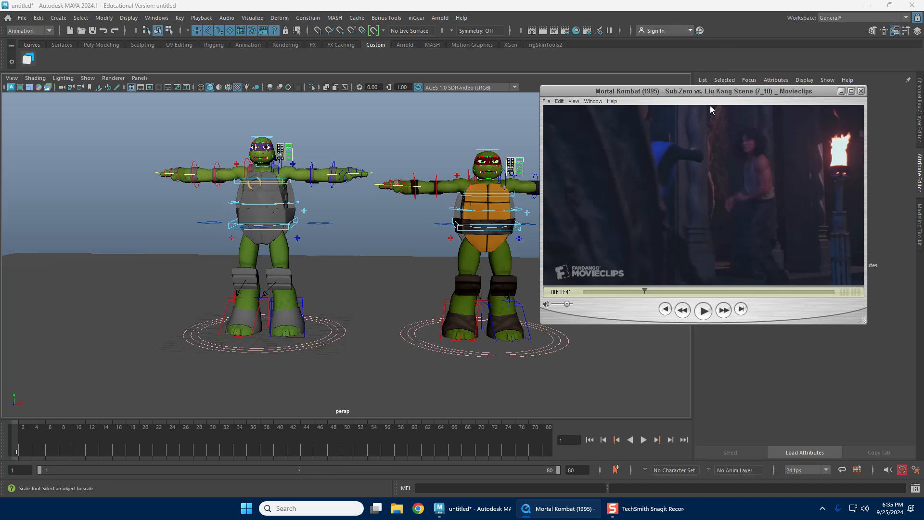
{"action": "left_click_drag", "start_coordinate": [717, 91], "coordinate": [746, 73]}
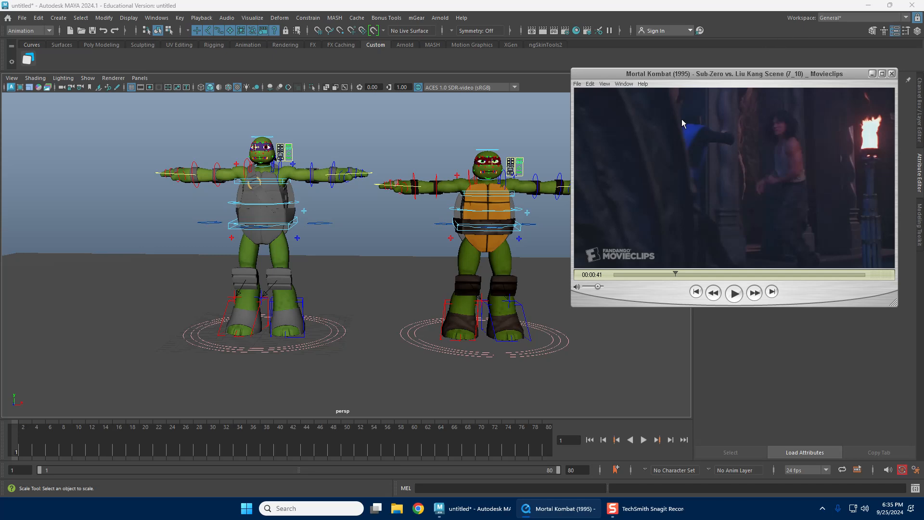
{"action": "middle_click_drag", "start_coordinate": [463, 232], "coordinate": [370, 252], "text": "alt"}
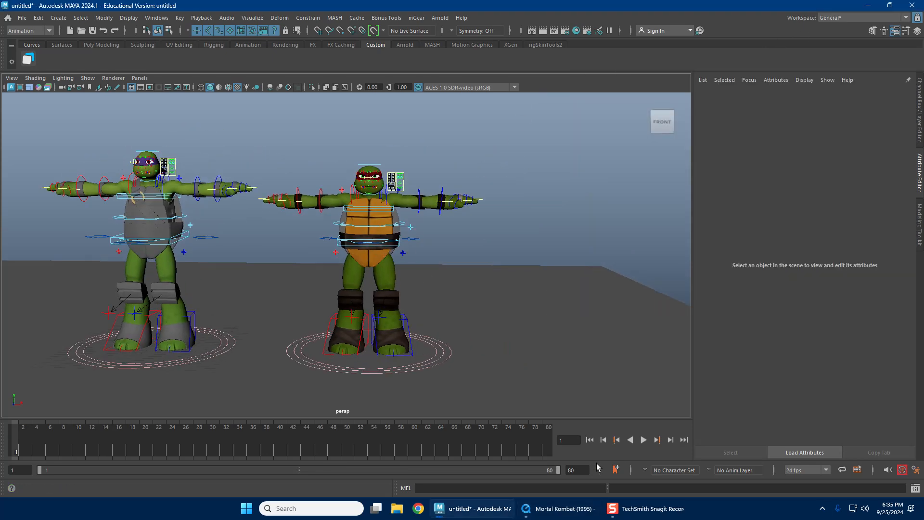
{"action": "left_click", "coordinate": [573, 510]}
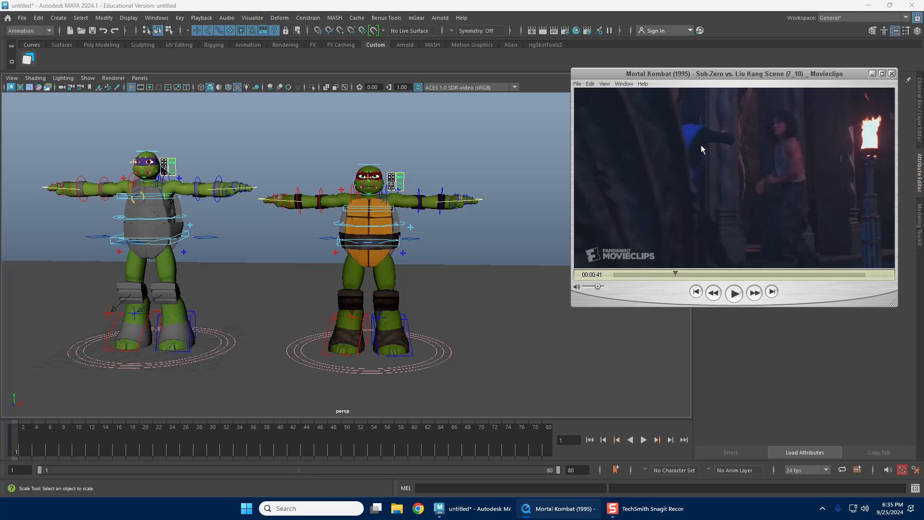
Step: Return to Maya and rotate Raphael's outer ground control 90 degrees about the vertical axis
{"action": "middle_click_drag", "start_coordinate": [370, 256], "coordinate": [412, 244], "text": "alt"}
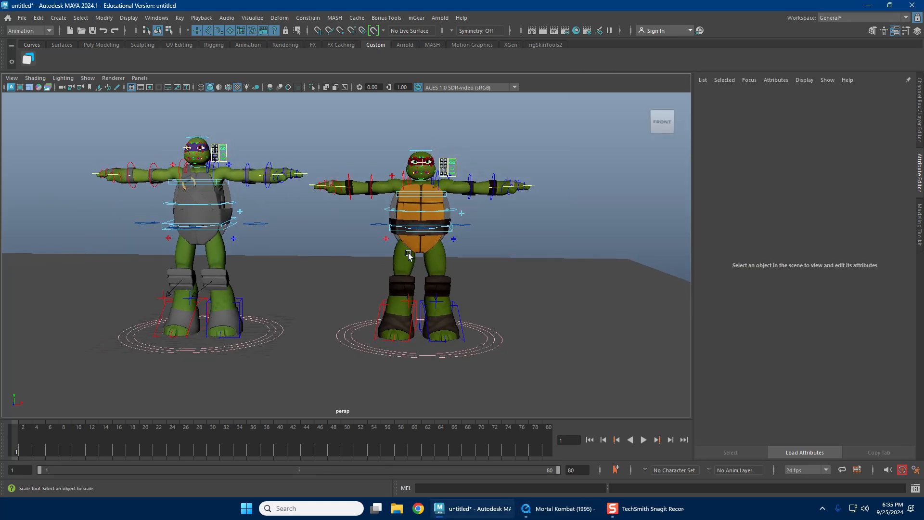
{"action": "mouse_move", "coordinate": [344, 196]}
{"action": "middle_mouse_down", "text": "alt"}
{"action": "mouse_move", "coordinate": [355, 183]}
{"action": "mouse_move", "coordinate": [350, 191]}
{"action": "middle_mouse_up", "text": "alt"}
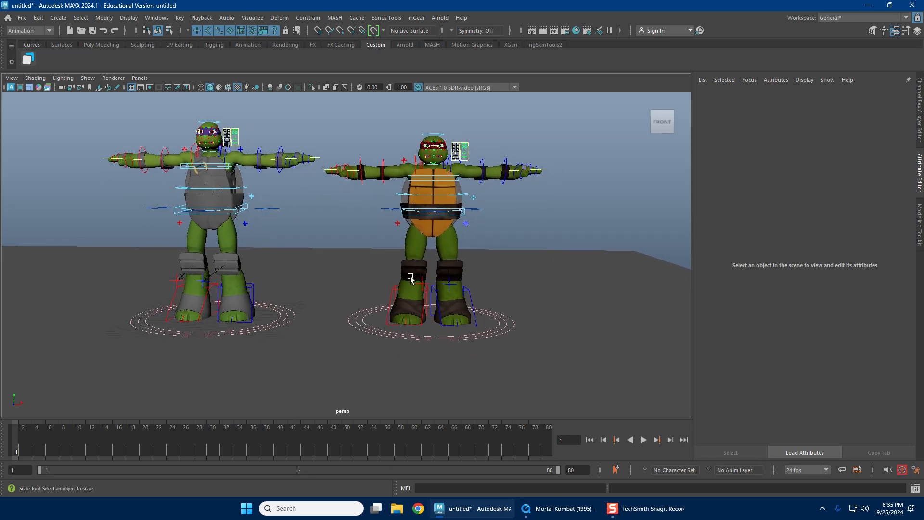
{"action": "left_click", "coordinate": [517, 328]}
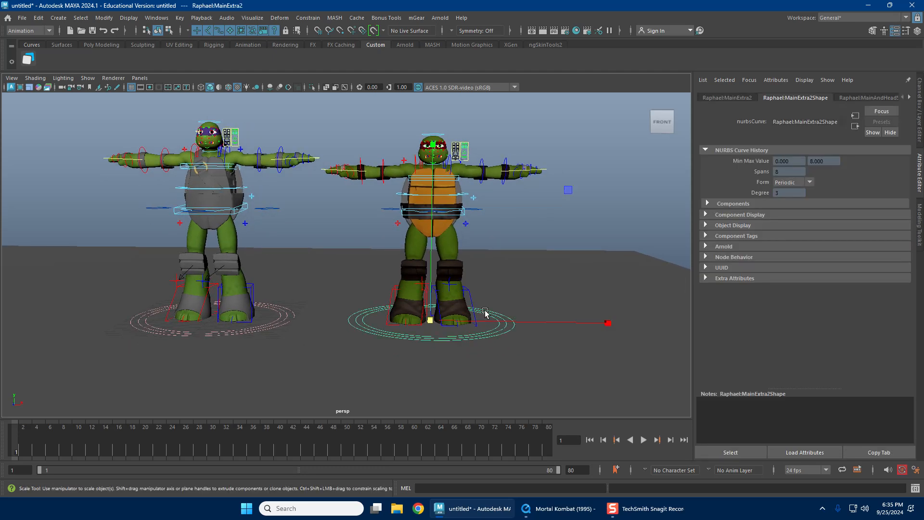
{"action": "key", "text": "e"}
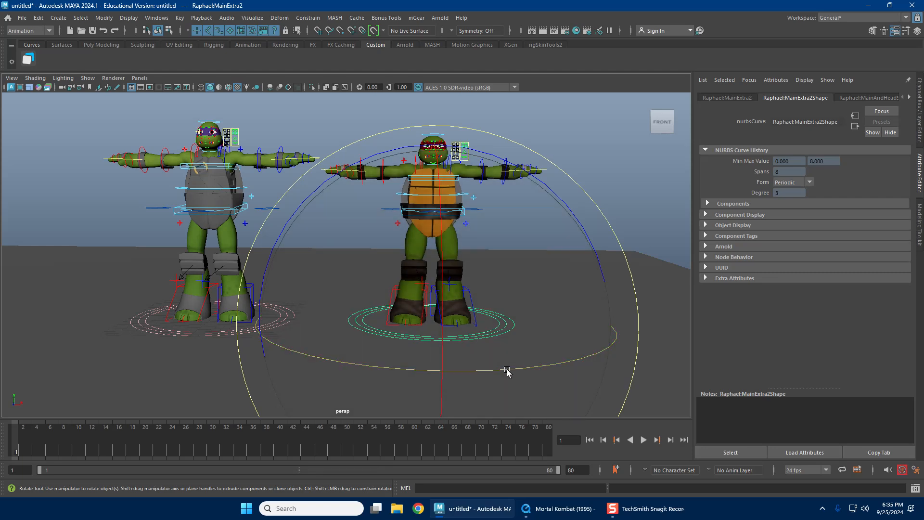
{"action": "left_click_drag", "start_coordinate": [503, 372], "coordinate": [563, 360]}
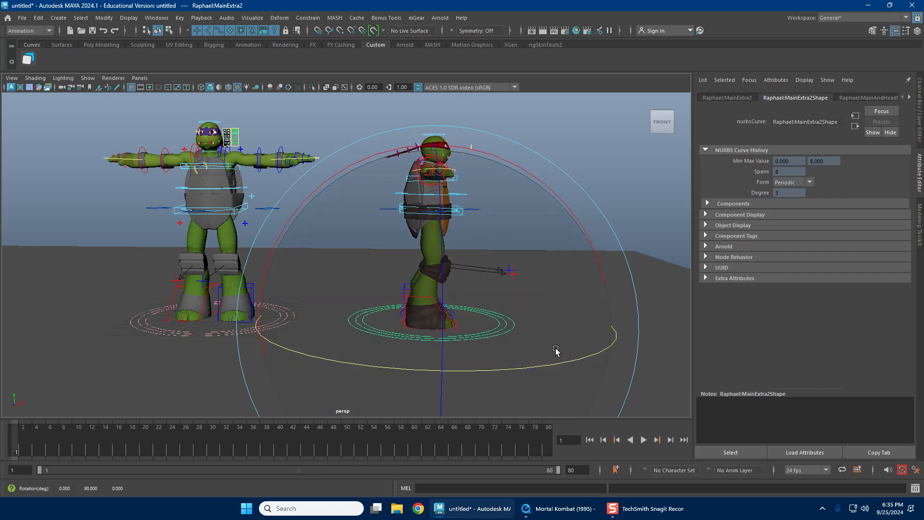
Step: Move Raphael's outer ground control across the ground plane into position in front of Donatello
{"action": "left_click_drag", "start_coordinate": [596, 284], "coordinate": [486, 293], "text": "alt"}
{"action": "key", "text": "w"}
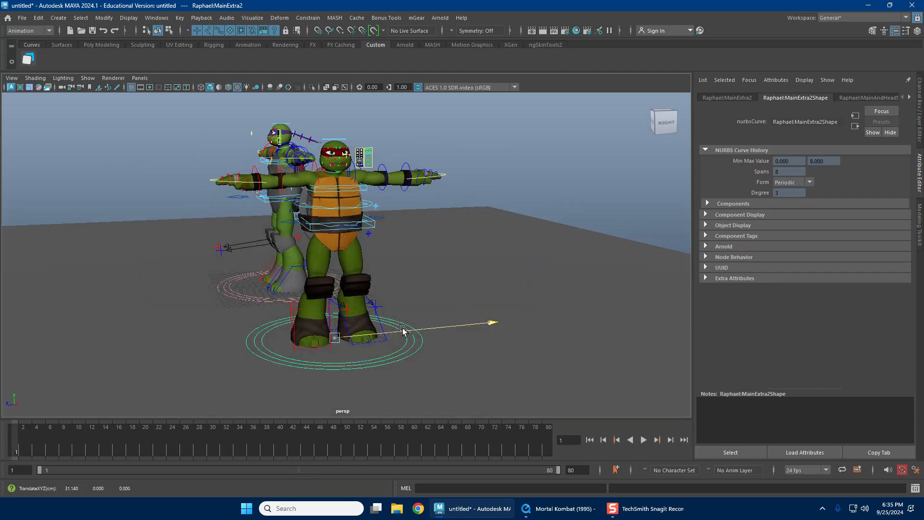
{"action": "left_click_drag", "start_coordinate": [404, 330], "coordinate": [263, 324]}
{"action": "middle_click_drag", "start_coordinate": [289, 311], "coordinate": [493, 288], "text": "alt"}
{"action": "left_click_drag", "start_coordinate": [463, 379], "coordinate": [338, 302]}
{"action": "middle_click_drag", "start_coordinate": [345, 298], "coordinate": [363, 331], "text": "alt"}
{"action": "scroll", "coordinate": [368, 324], "scroll_direction": "up", "scroll_amount": 3}
Step: Rotate Raphael about the vertical axis so that he directly faces Donatello
{"action": "key", "text": "e"}
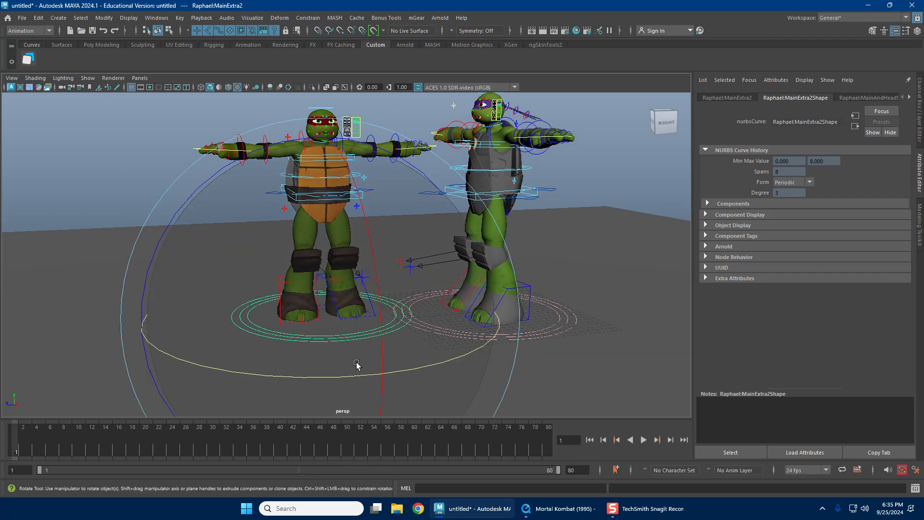
{"action": "left_click_drag", "start_coordinate": [332, 379], "coordinate": [338, 312]}
{"action": "key", "text": "w"}
{"action": "scroll", "coordinate": [324, 288], "scroll_direction": "down", "scroll_amount": 1}
{"action": "scroll", "coordinate": [324, 288], "scroll_direction": "down", "scroll_amount": 3}
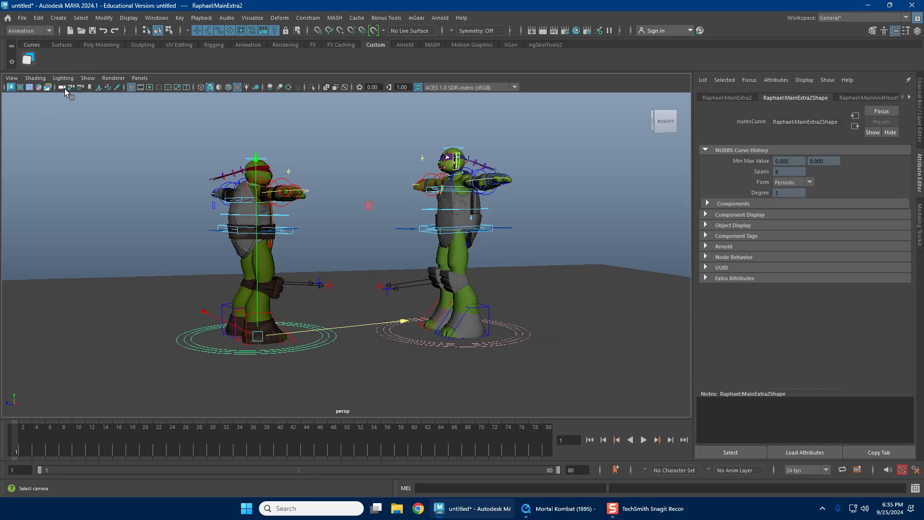
{"action": "middle_click_drag", "start_coordinate": [340, 221], "coordinate": [292, 224], "text": "alt"}
Step: Move Donatello's outer ground control to line him up opposite Raphael with a wider gap between the two turtles
{"action": "left_click", "coordinate": [485, 330]}
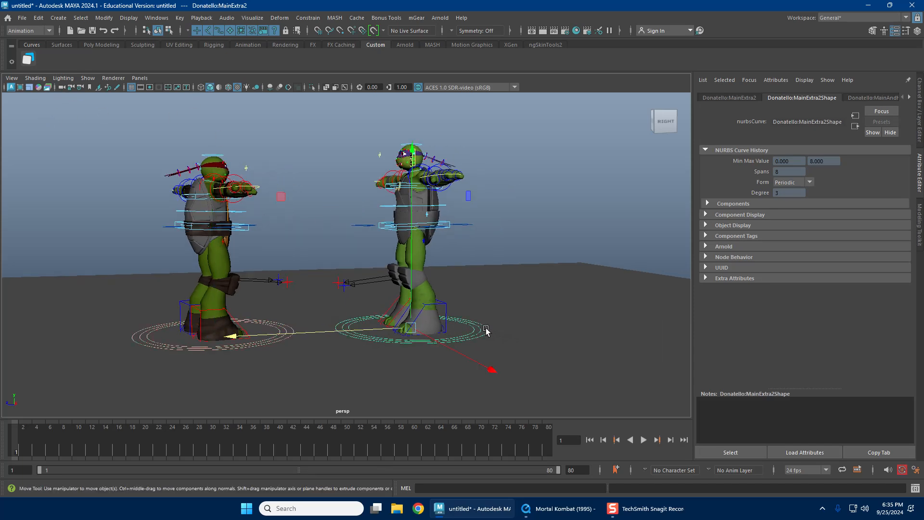
{"action": "left_click_drag", "start_coordinate": [360, 276], "coordinate": [442, 349], "text": "alt"}
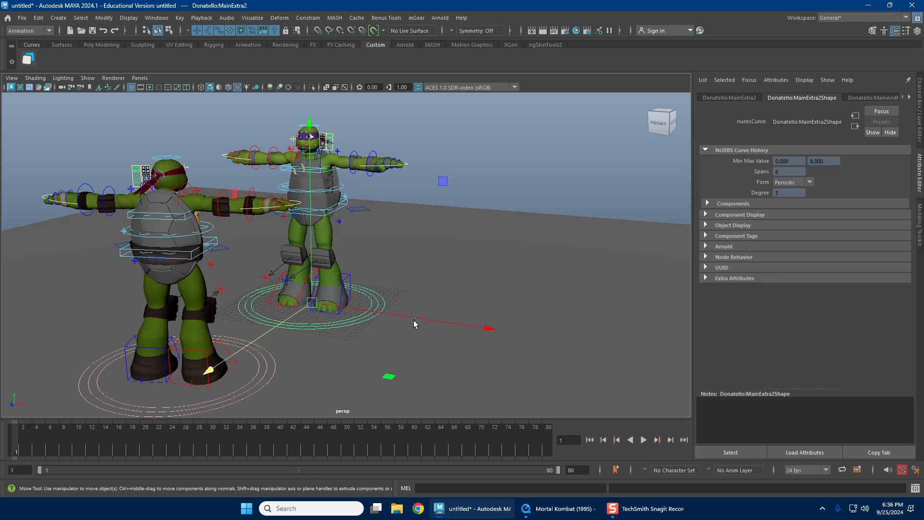
{"action": "left_click_drag", "start_coordinate": [415, 322], "coordinate": [392, 262]}
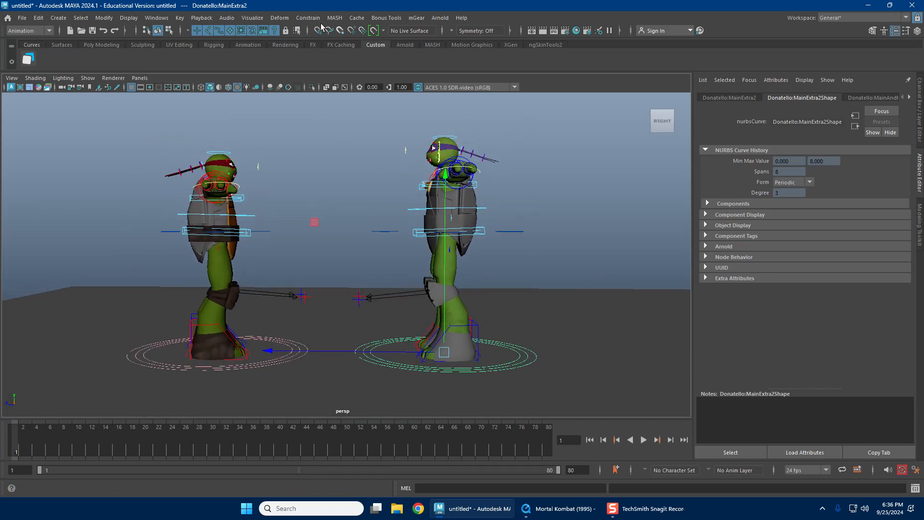
{"action": "left_click_drag", "start_coordinate": [270, 305], "coordinate": [380, 259], "text": "alt"}
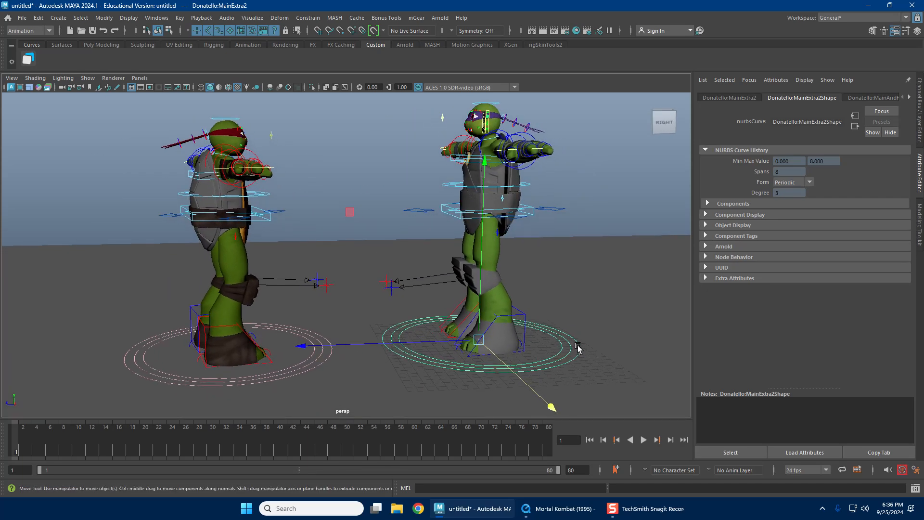
{"action": "left_click_drag", "start_coordinate": [454, 342], "coordinate": [503, 343]}
{"action": "left_click_drag", "start_coordinate": [567, 367], "coordinate": [553, 350]}
{"action": "middle_click_drag", "start_coordinate": [484, 334], "coordinate": [457, 338], "text": "alt"}
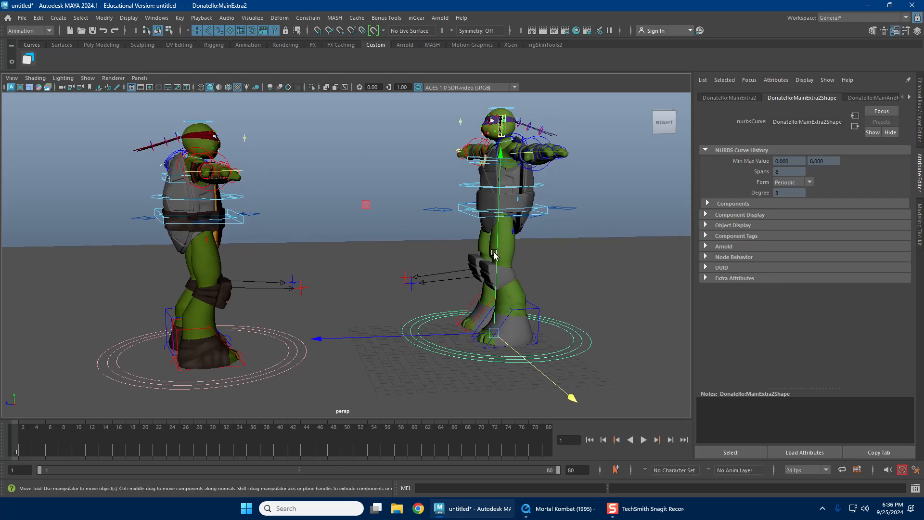
{"action": "middle_click_drag", "start_coordinate": [494, 255], "coordinate": [463, 257], "text": "alt"}
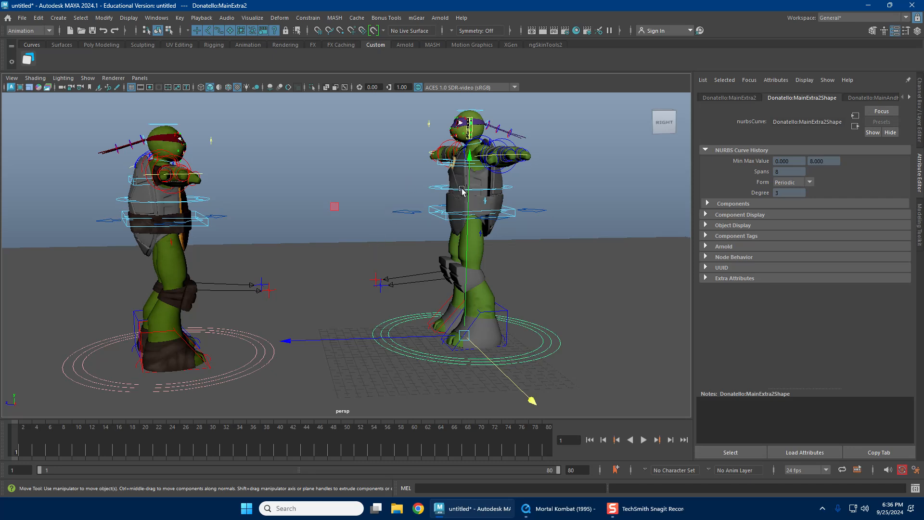
{"action": "left_click", "coordinate": [375, 322]}
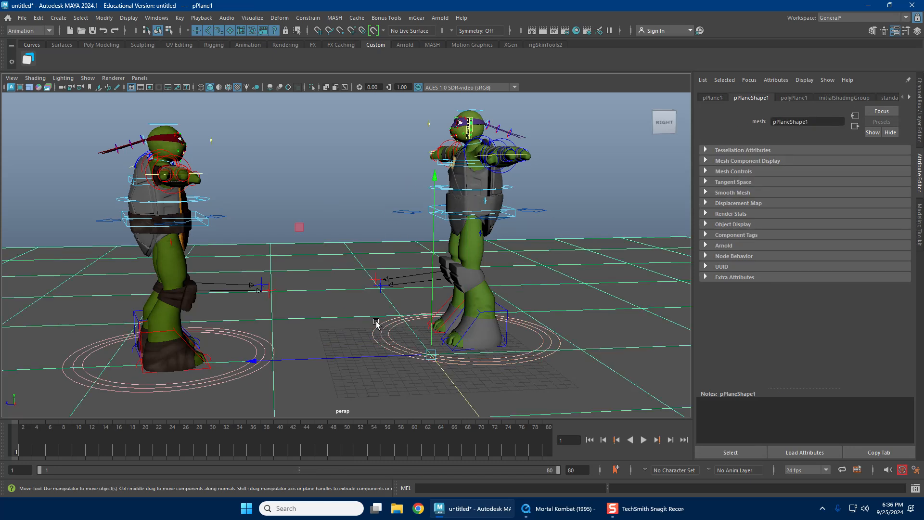
{"action": "left_click", "coordinate": [491, 349]}
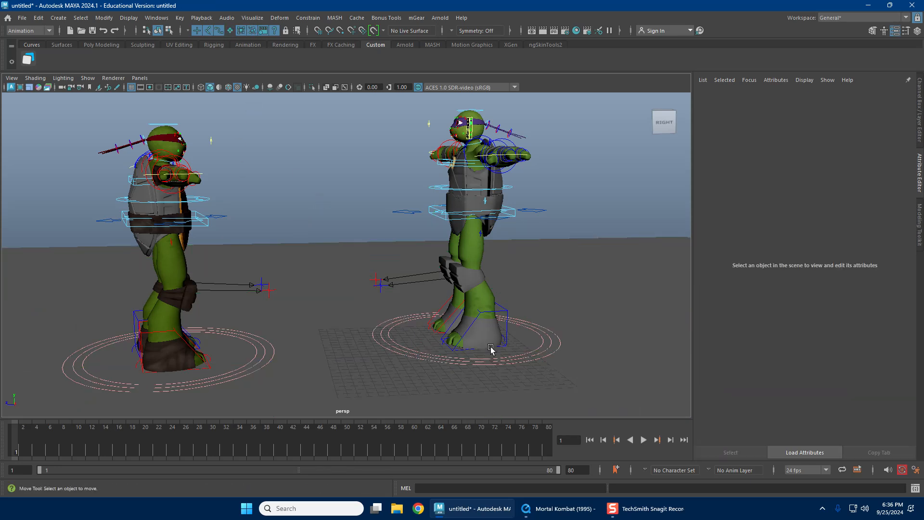
{"action": "left_click", "coordinate": [371, 335]}
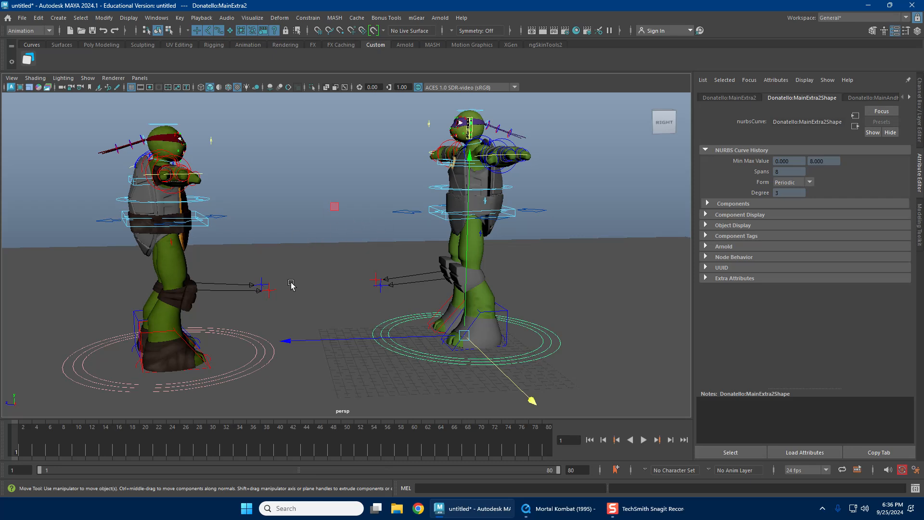
{"action": "left_click_drag", "start_coordinate": [93, 110], "coordinate": [274, 325]}
{"action": "left_click", "coordinate": [280, 220]}
{"action": "middle_click_drag", "start_coordinate": [267, 224], "coordinate": [328, 216], "text": "alt"}
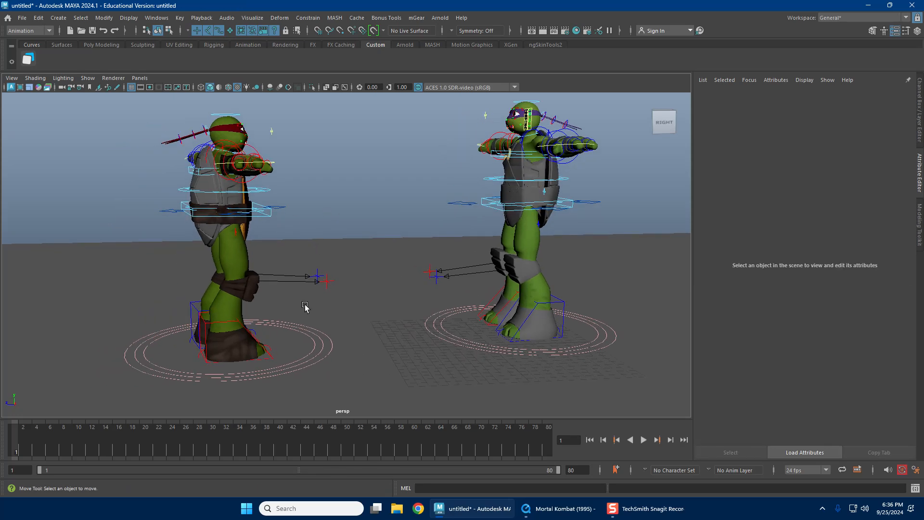
Step: Move Raphael's outer ground control slightly closer to Donatello and set the current time to frame 65
{"action": "left_click", "coordinate": [334, 350]}
{"action": "left_click_drag", "start_coordinate": [344, 339], "coordinate": [379, 318]}
{"action": "middle_click_drag", "start_coordinate": [417, 287], "coordinate": [428, 317], "text": "alt"}
{"action": "left_click", "coordinate": [445, 435]}
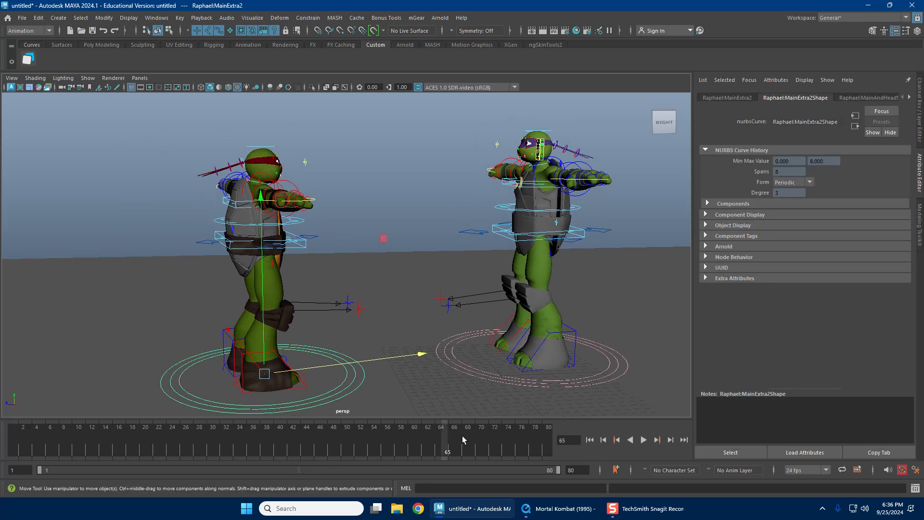
Step: Switch to the Mortal Kombat reference clip, replay the fight from about 00:00:40, and step frame by frame to 00:00:41
{"action": "left_click", "coordinate": [567, 509]}
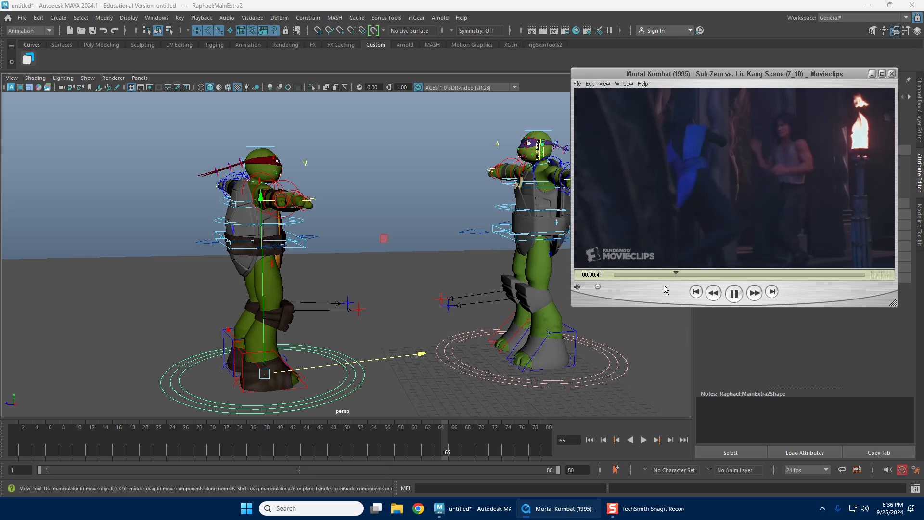
{"action": "left_click_drag", "start_coordinate": [678, 275], "coordinate": [674, 275]}
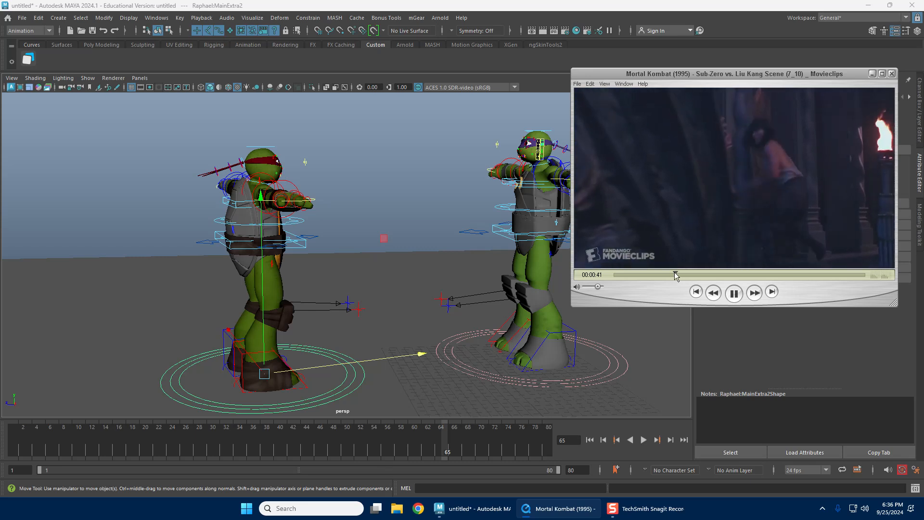
{"action": "left_click", "coordinate": [676, 275]}
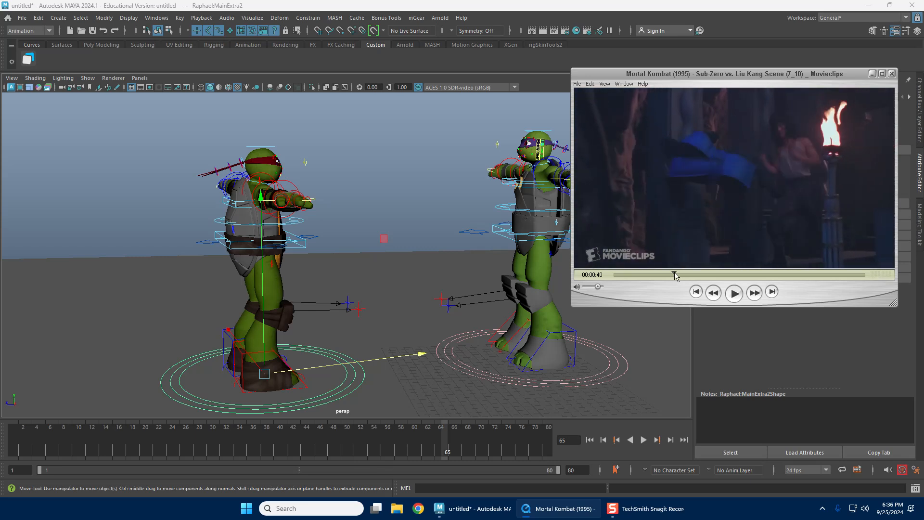
{"action": "left_click_drag", "start_coordinate": [675, 273], "coordinate": [674, 273]}
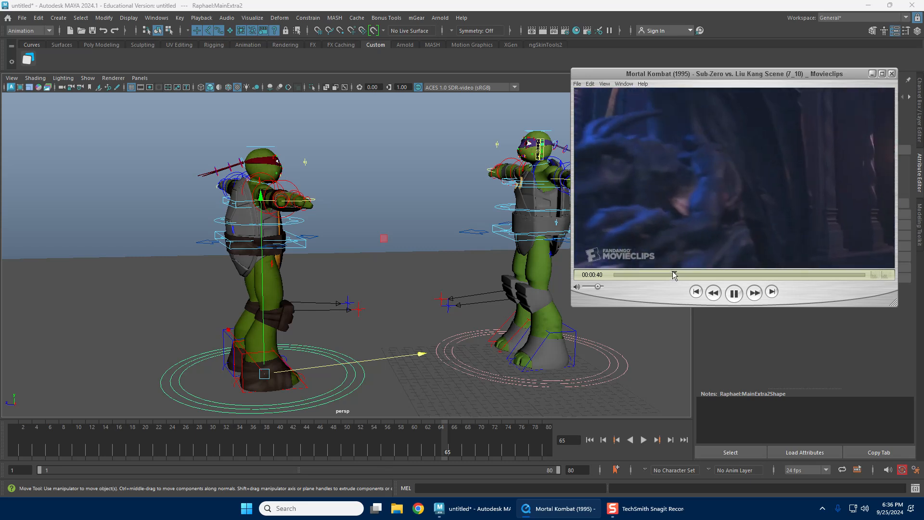
{"action": "key", "text": "space"}
{"action": "key", "text": "Right"}
{"action": "key", "text": "Right"}
{"action": "key", "text": "Right"}
{"action": "key", "text": "Right"}
{"action": "key", "text": "Right"}
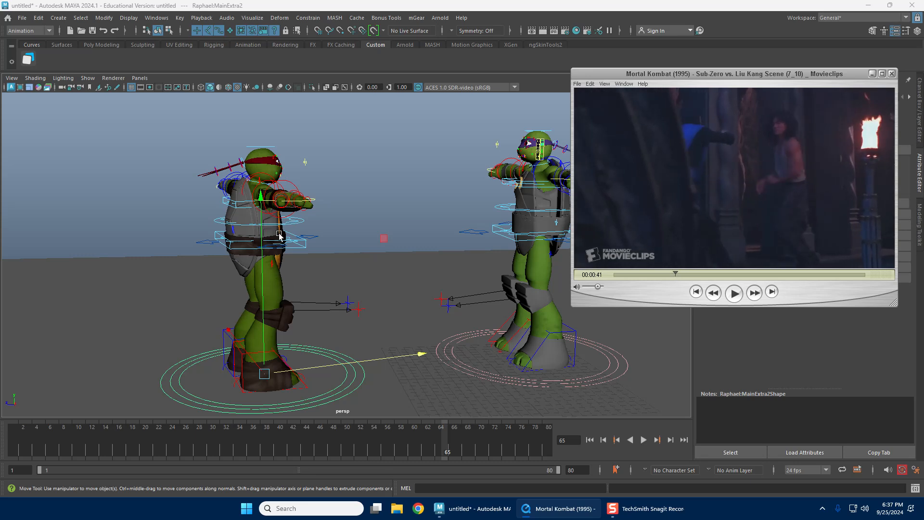
Step: Return to Maya, clear the selection, and create a new perspective camera for the viewport
{"action": "left_click", "coordinate": [304, 280]}
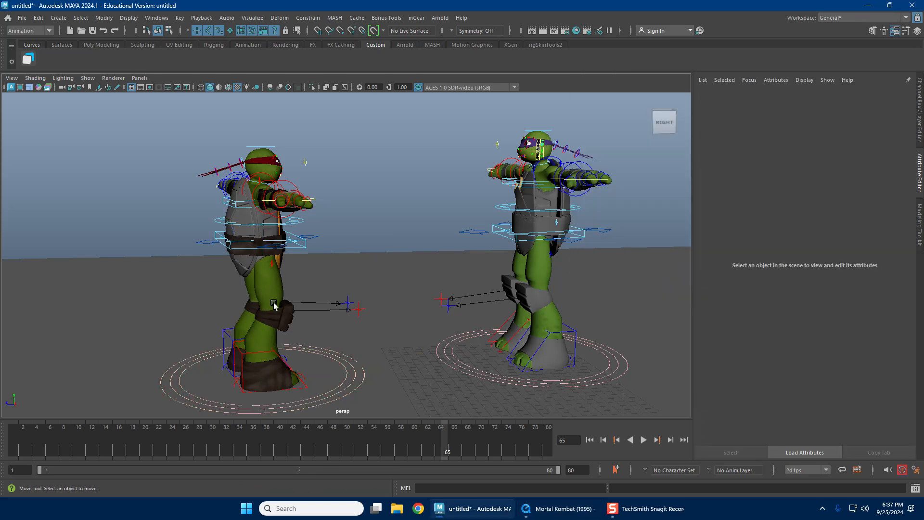
{"action": "left_click_drag", "start_coordinate": [278, 301], "coordinate": [311, 280], "text": "alt"}
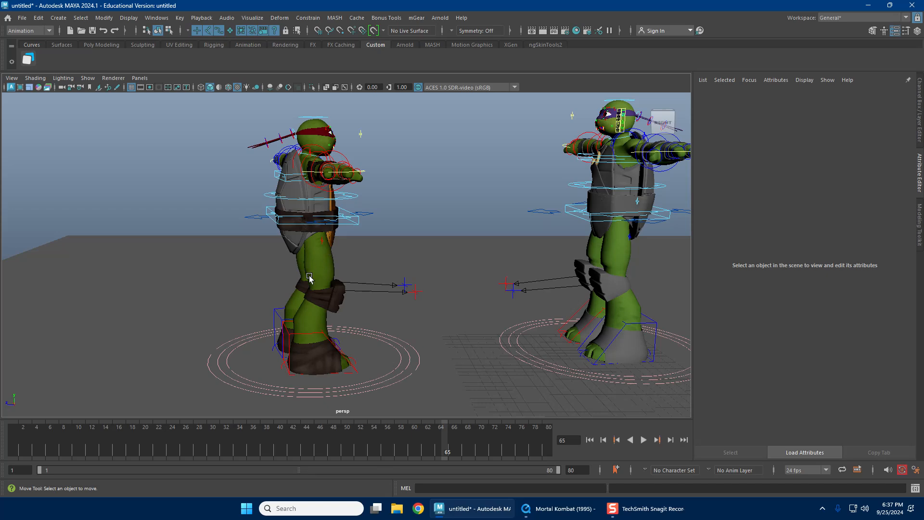
{"action": "left_click_drag", "start_coordinate": [269, 277], "coordinate": [330, 288], "text": "alt"}
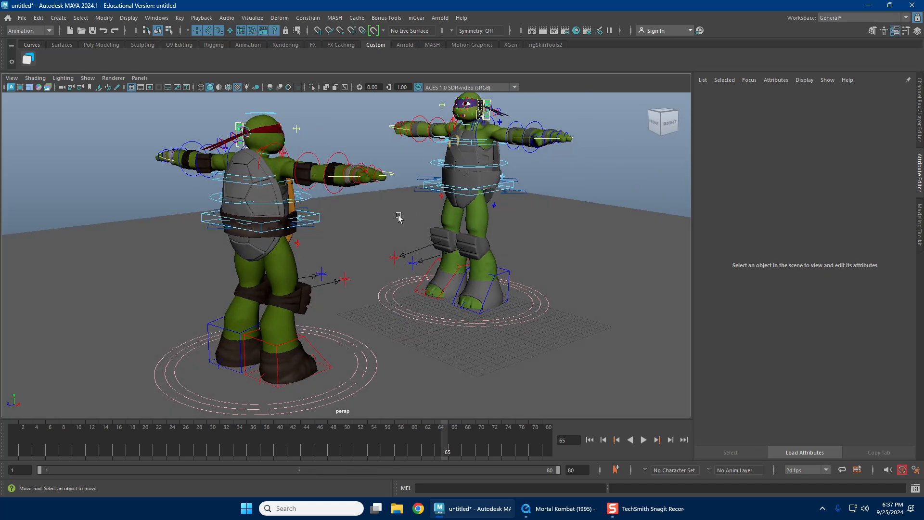
{"action": "left_click_drag", "start_coordinate": [398, 214], "coordinate": [311, 254], "text": "alt"}
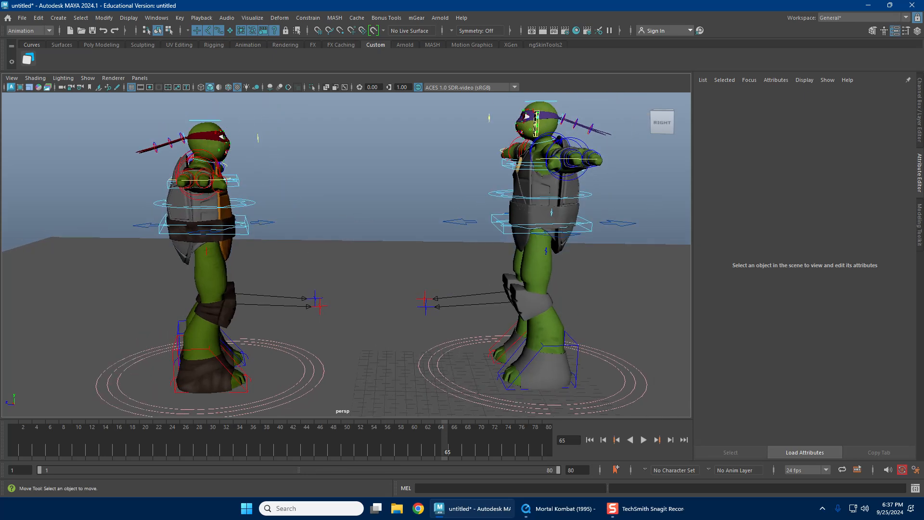
{"action": "left_click", "coordinate": [64, 88]}
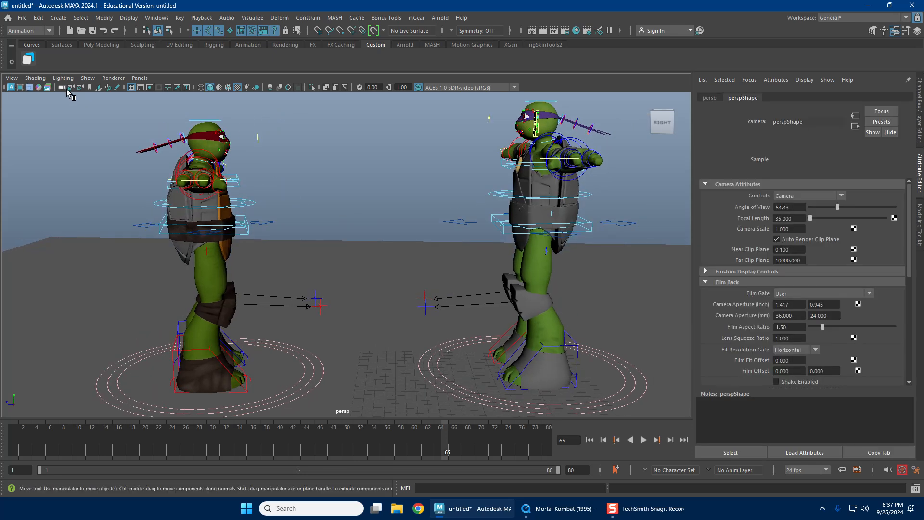
{"action": "left_click", "coordinate": [140, 78]}
{"action": "mouse_move", "coordinate": [205, 90]}
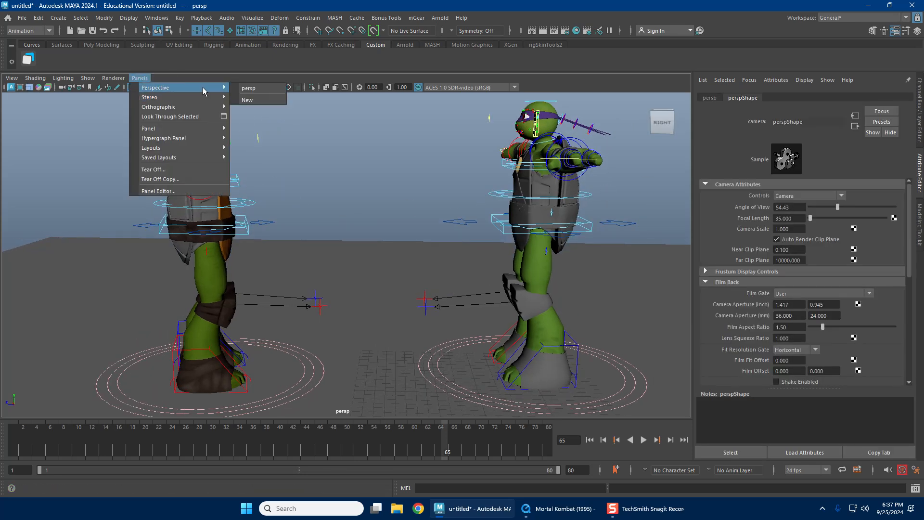
{"action": "left_click", "coordinate": [247, 100]}
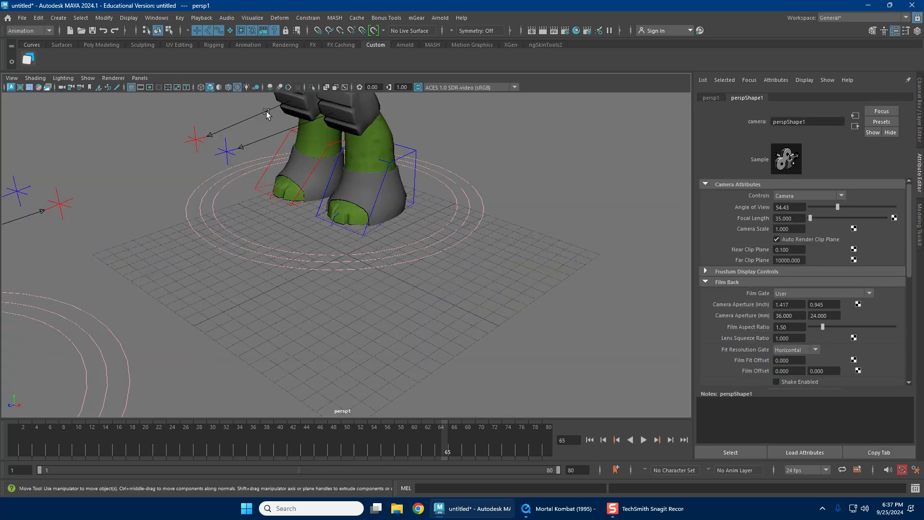
Step: Rename the persp1 camera to CAM
{"action": "left_click", "coordinate": [139, 78]}
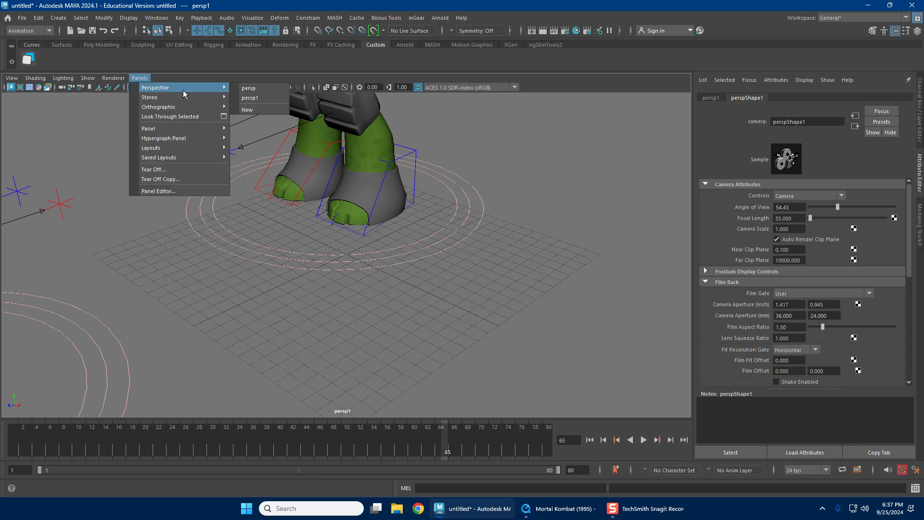
{"action": "left_click", "coordinate": [257, 98]}
{"action": "key", "text": "ctrl+a"}
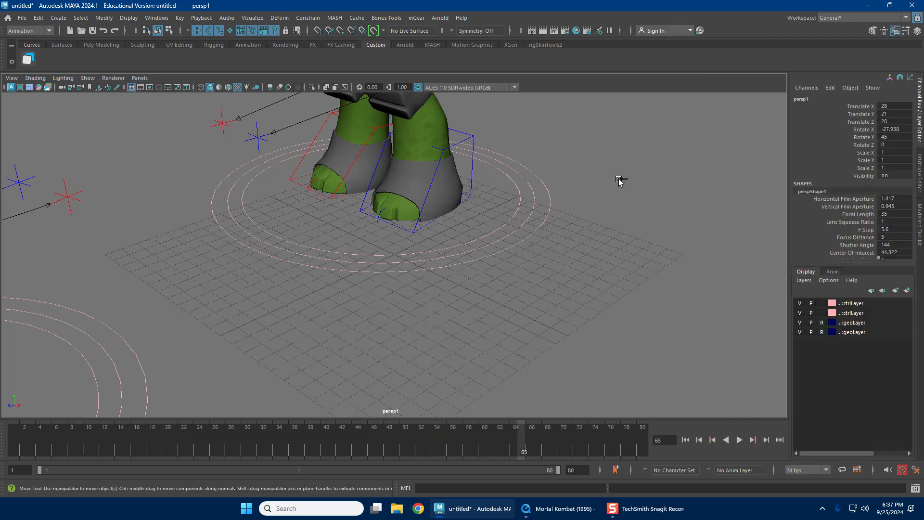
{"action": "left_click", "coordinate": [808, 100]}
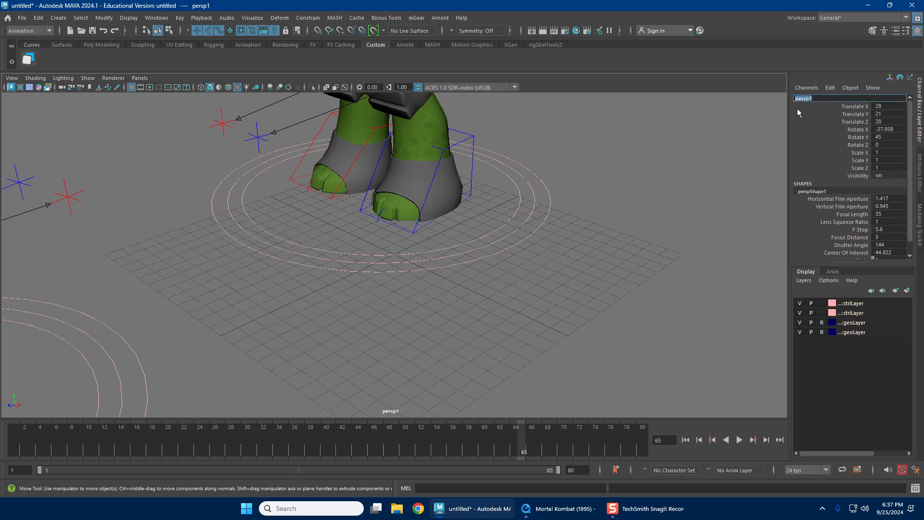
{"action": "key", "text": "Return"}
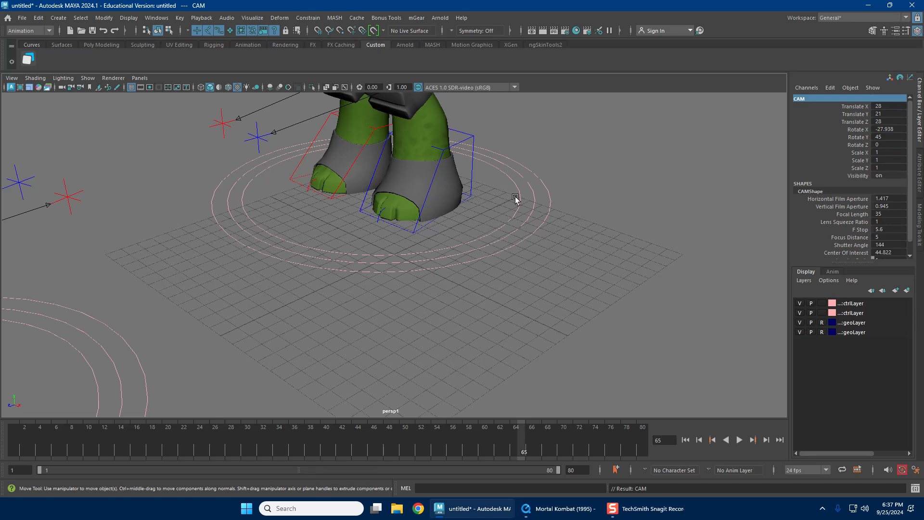
Step: Set the current time to frame 12 and look through CAM, framing both turtles full-length from the side
{"action": "left_click", "coordinate": [108, 440]}
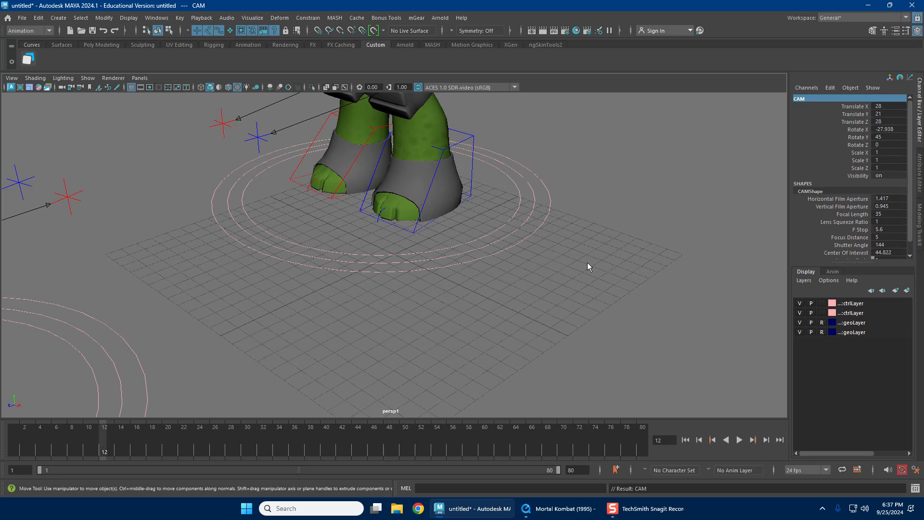
{"action": "key", "text": "space"}
{"action": "key", "text": "space"}
{"action": "left_click", "coordinate": [140, 78]}
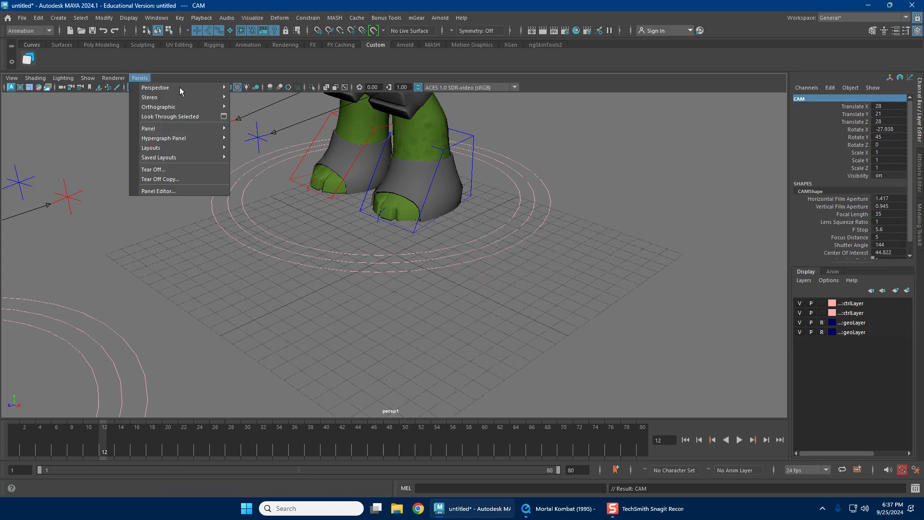
{"action": "mouse_move", "coordinate": [180, 88]}
{"action": "left_click", "coordinate": [247, 88]}
{"action": "right_click_drag", "start_coordinate": [276, 139], "coordinate": [106, 180], "text": "alt"}
{"action": "left_click_drag", "start_coordinate": [291, 205], "coordinate": [275, 194], "text": "alt"}
{"action": "middle_click_drag", "start_coordinate": [275, 194], "coordinate": [403, 269], "text": "alt"}
{"action": "left_click_drag", "start_coordinate": [429, 265], "coordinate": [411, 254], "text": "alt"}
{"action": "middle_click_drag", "start_coordinate": [453, 258], "coordinate": [402, 248], "text": "alt"}
{"action": "right_click_drag", "start_coordinate": [402, 248], "coordinate": [445, 251], "text": "alt"}
{"action": "left_click_drag", "start_coordinate": [448, 260], "coordinate": [442, 241], "text": "alt"}
{"action": "middle_click_drag", "start_coordinate": [519, 234], "coordinate": [515, 272], "text": "alt"}
{"action": "left_click_drag", "start_coordinate": [514, 273], "coordinate": [468, 278], "text": "alt"}
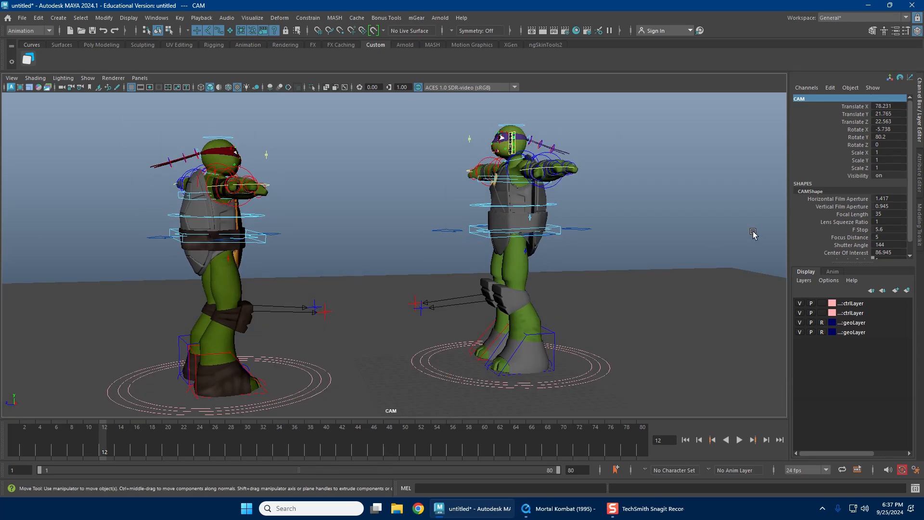
Step: Try a focal length of 25 on CAM and dolly in closer to the two turtles
{"action": "key", "text": "ctrl+a"}
{"action": "left_click", "coordinate": [797, 219]}
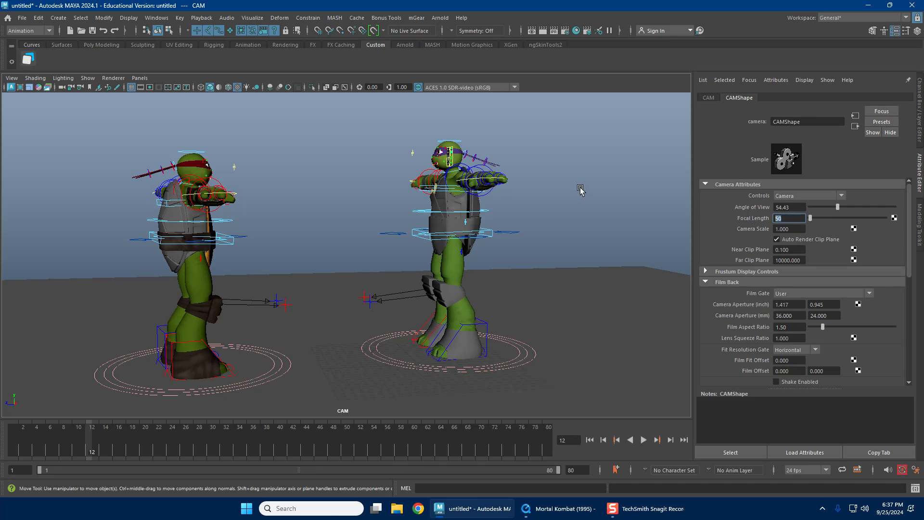
{"action": "type", "text": "25"}
{"action": "key", "text": "Return"}
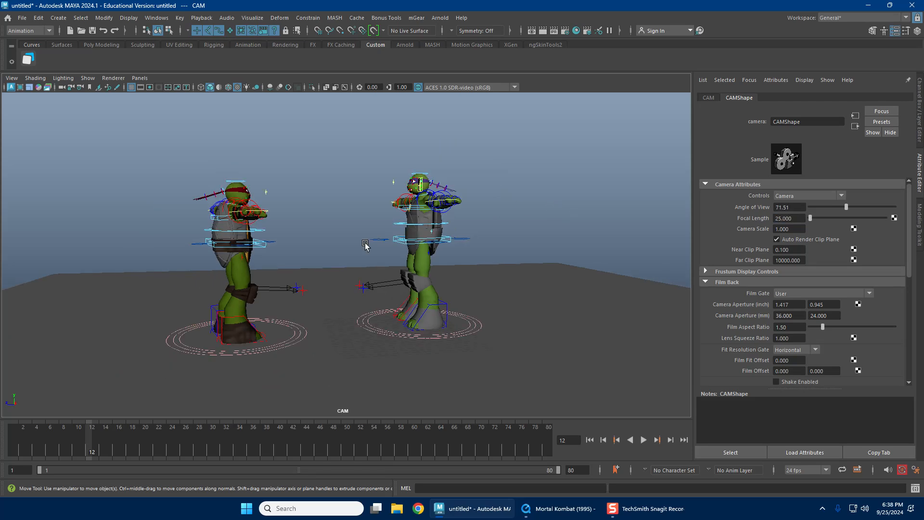
{"action": "right_click_drag", "start_coordinate": [365, 245], "coordinate": [672, 245], "text": "alt"}
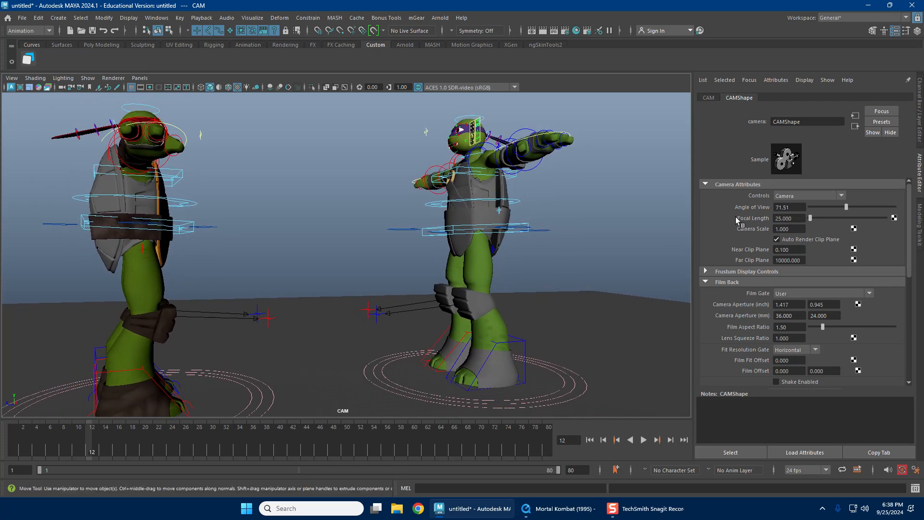
Step: Try a focal length of 90 on CAM and pull the camera back to reframe both turtles
{"action": "left_click", "coordinate": [801, 219]}
{"action": "key", "text": "Return"}
{"action": "scroll", "coordinate": [442, 225], "scroll_direction": "down", "scroll_amount": 10}
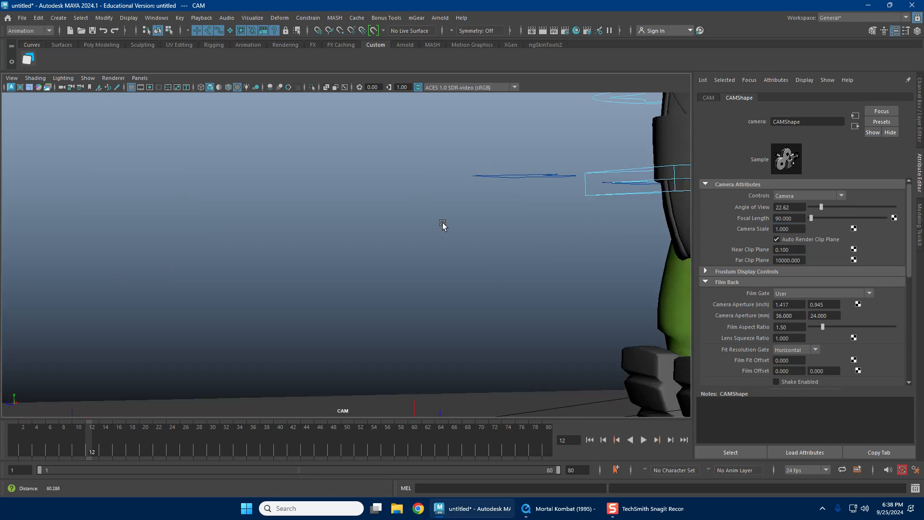
{"action": "left_click_drag", "start_coordinate": [440, 211], "coordinate": [398, 201], "text": "alt"}
Step: Set CAM's focal length to 30, reframe both turtles full-length at a slight angle, and clear the selection
{"action": "double_click", "coordinate": [800, 217]}
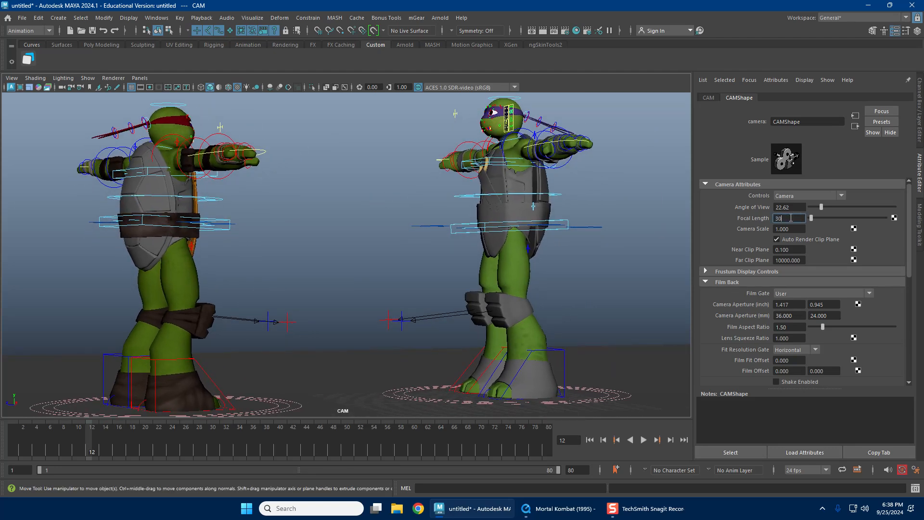
{"action": "key", "text": "Return"}
{"action": "right_click_drag", "start_coordinate": [409, 229], "coordinate": [525, 226], "text": "alt"}
{"action": "left_click_drag", "start_coordinate": [507, 233], "coordinate": [492, 233], "text": "alt"}
{"action": "middle_click_drag", "start_coordinate": [492, 232], "coordinate": [483, 244], "text": "alt"}
{"action": "right_click_drag", "start_coordinate": [483, 241], "coordinate": [469, 231], "text": "alt"}
{"action": "left_click_drag", "start_coordinate": [458, 227], "coordinate": [439, 229], "text": "alt"}
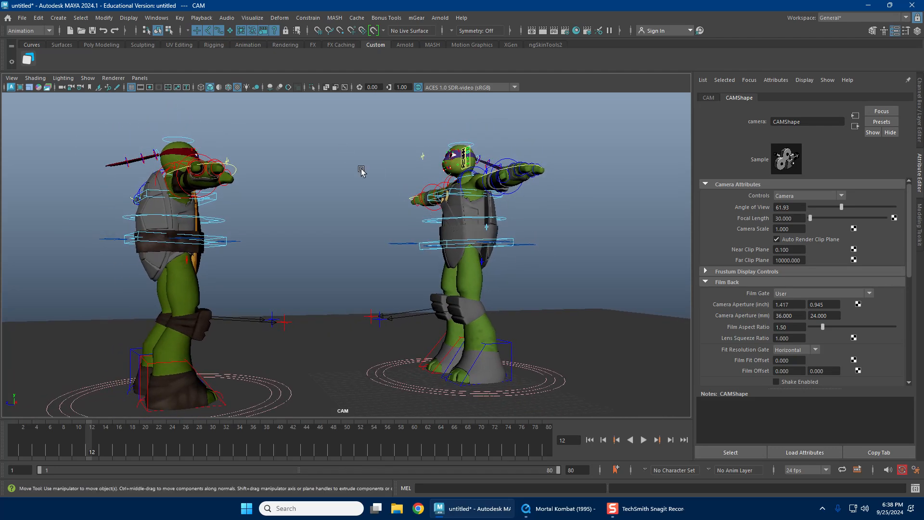
{"action": "left_click", "coordinate": [330, 243]}
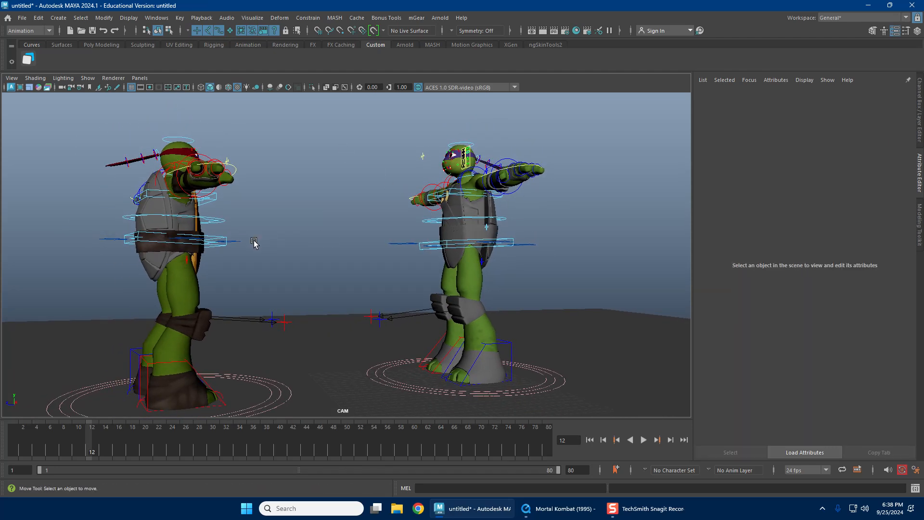
Step: Switch the viewport to the persp camera and tear off a floating copy, placing it clear of the turtles
{"action": "left_click", "coordinate": [147, 78]}
{"action": "mouse_move", "coordinate": [198, 88]}
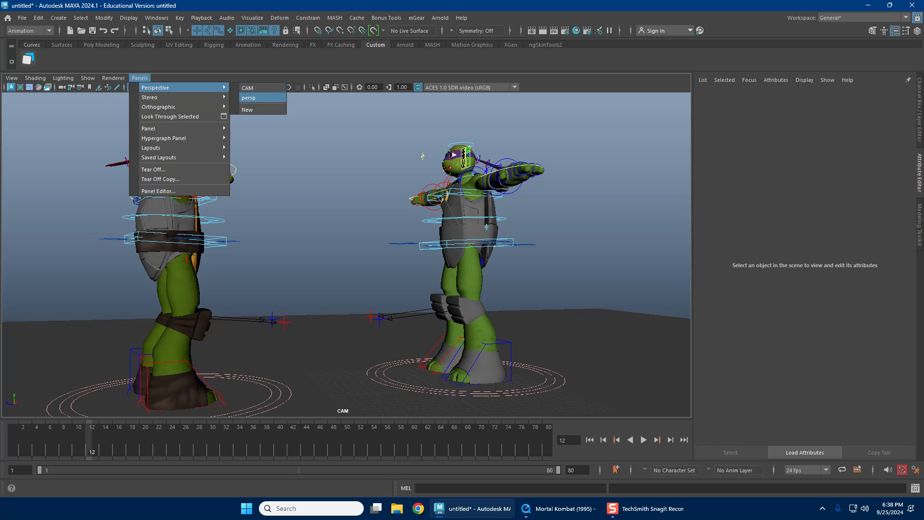
{"action": "left_click", "coordinate": [252, 98]}
{"action": "left_click", "coordinate": [141, 78]}
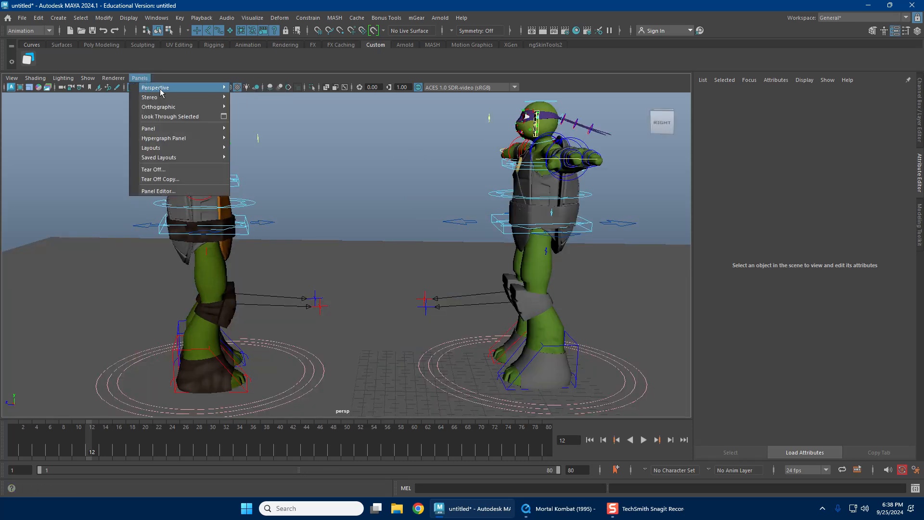
{"action": "left_click", "coordinate": [185, 179]}
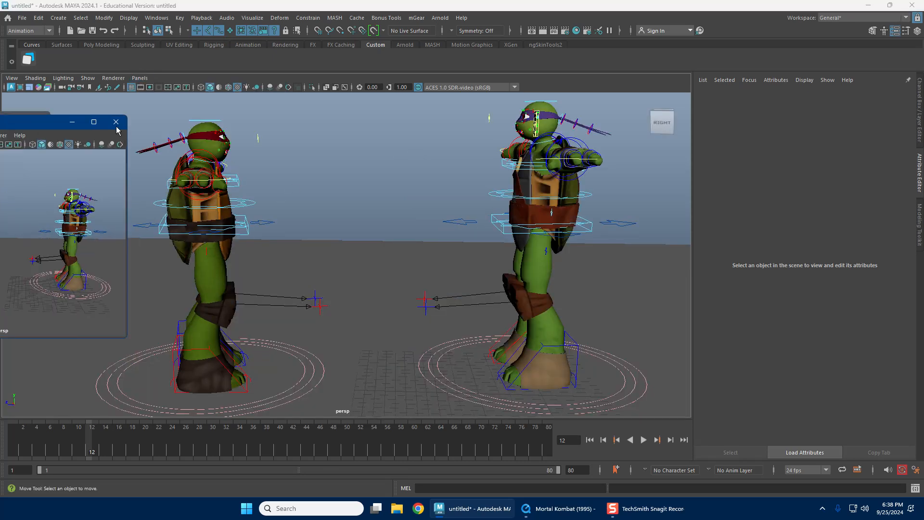
{"action": "left_click_drag", "start_coordinate": [116, 129], "coordinate": [847, 60]}
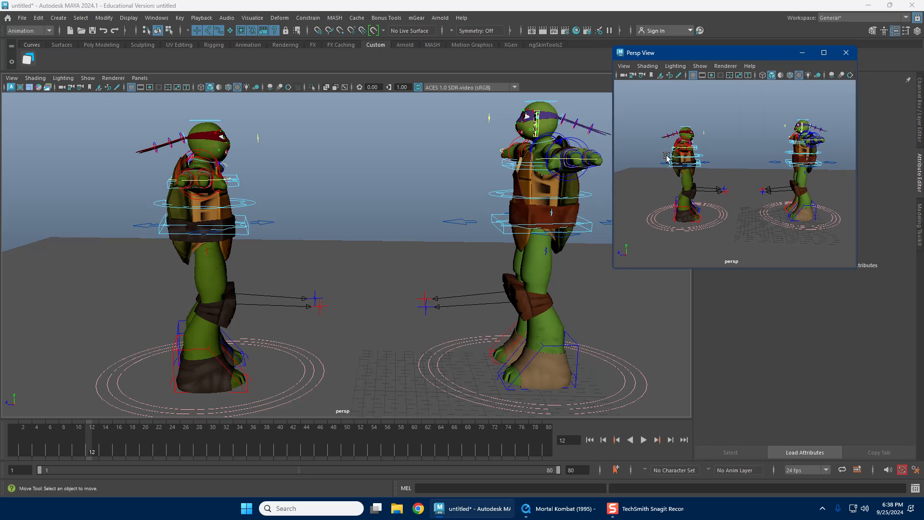
Step: Look through CAM in the main viewport and center both turtles in the floating persp view
{"action": "left_click", "coordinate": [139, 78]}
{"action": "mouse_move", "coordinate": [192, 88]}
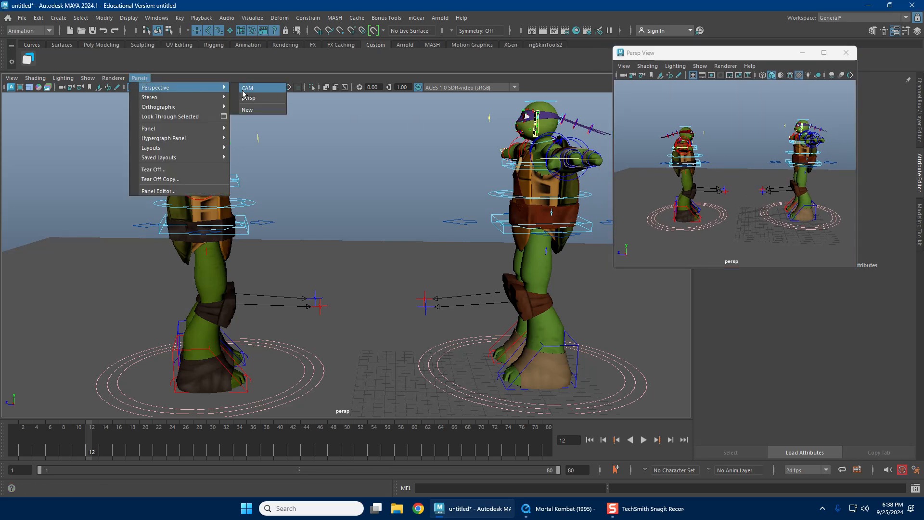
{"action": "left_click", "coordinate": [246, 88]}
{"action": "left_click", "coordinate": [710, 172]}
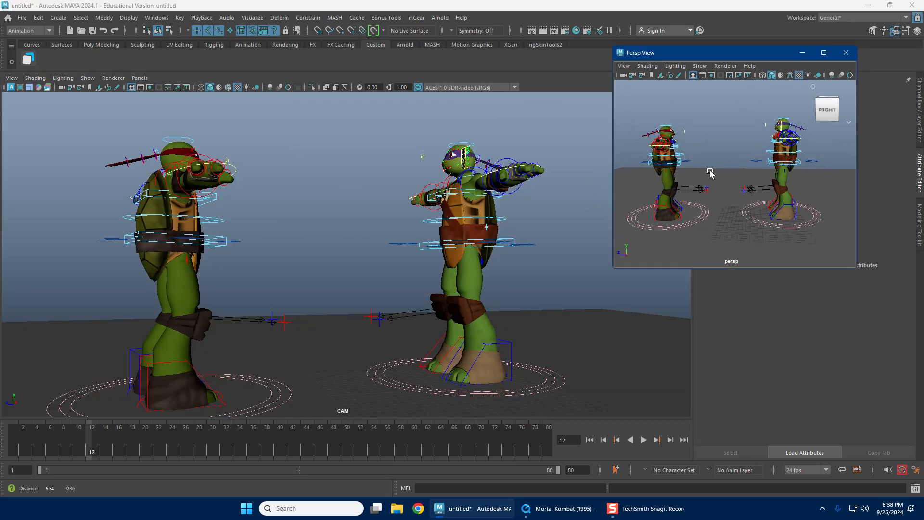
{"action": "middle_click_drag", "start_coordinate": [710, 172], "coordinate": [708, 171], "text": "alt"}
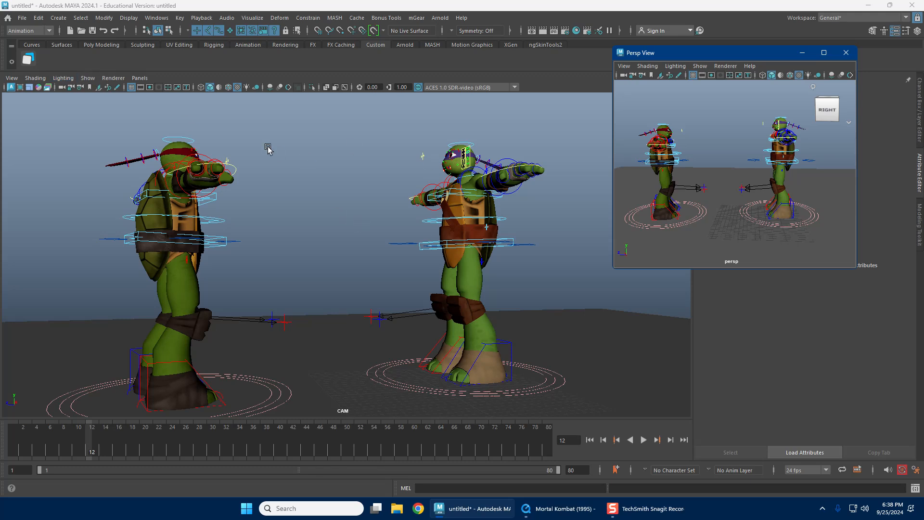
Step: Turn on the film gate for the CAM view and dolly in so the turtles fill more of the frame
{"action": "left_click", "coordinate": [88, 79]}
{"action": "left_click", "coordinate": [88, 78]}
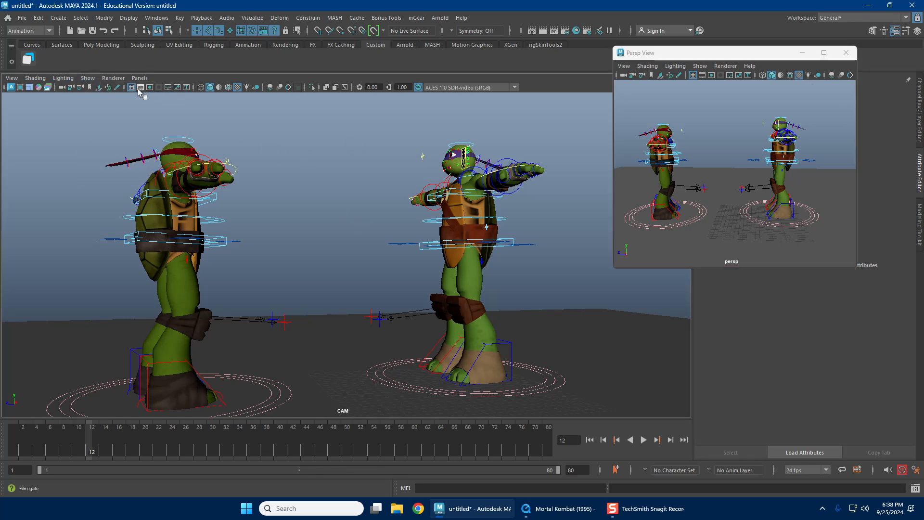
{"action": "left_click", "coordinate": [140, 87]}
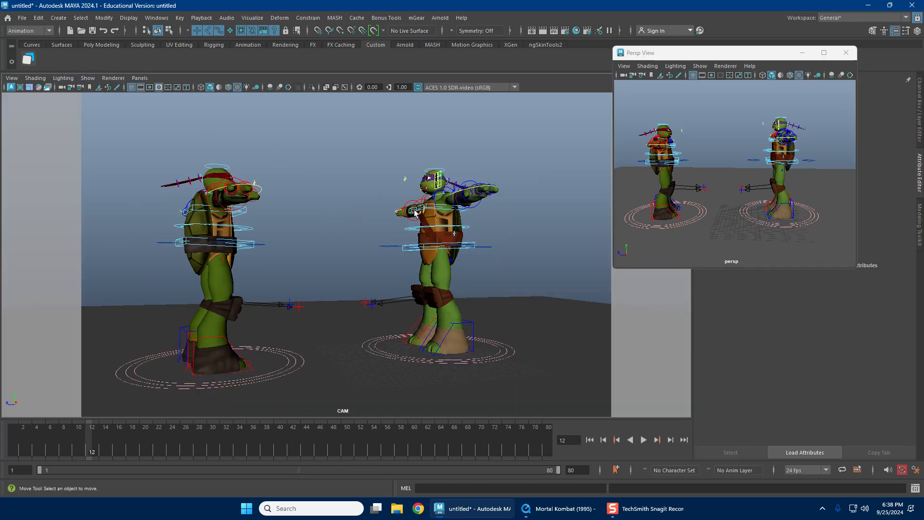
{"action": "right_click_drag", "start_coordinate": [332, 210], "coordinate": [366, 212], "text": "alt"}
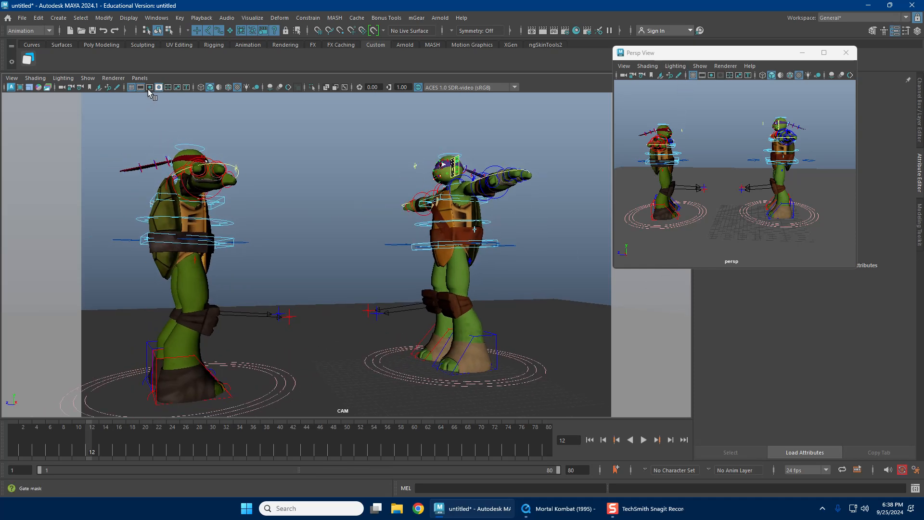
Step: Select CAM, set its gate mask opacity to 1.000 and gate mask color to black, and deselect it
{"action": "left_click", "coordinate": [61, 88]}
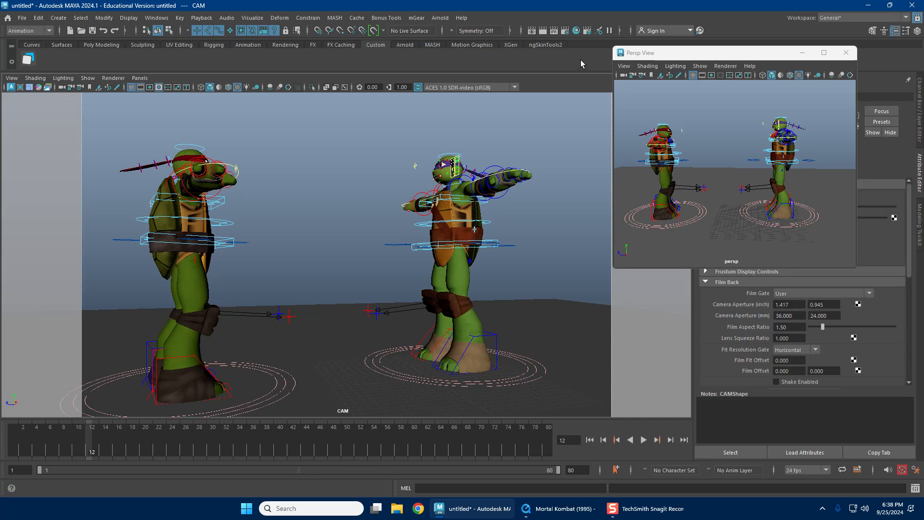
{"action": "left_click_drag", "start_coordinate": [643, 53], "coordinate": [338, 63]}
{"action": "scroll", "coordinate": [837, 268], "scroll_direction": "down", "scroll_amount": 8}
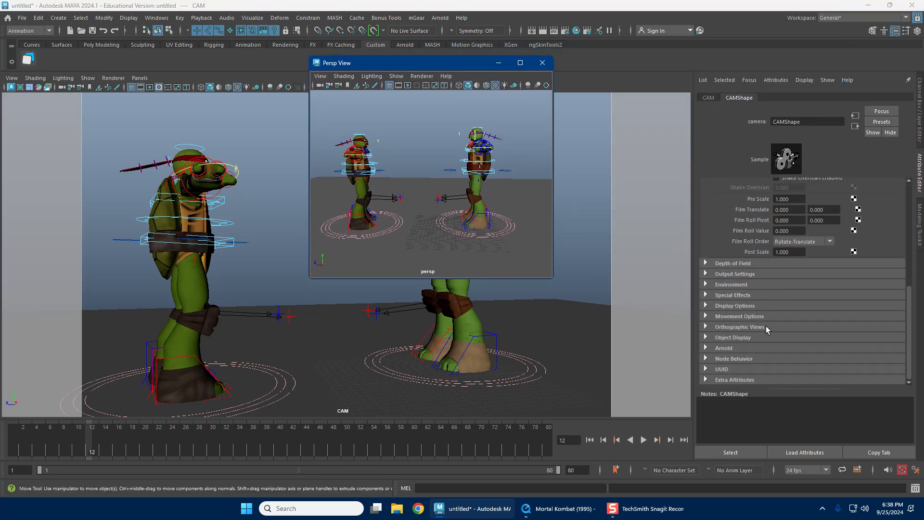
{"action": "left_click", "coordinate": [734, 306]}
{"action": "scroll", "coordinate": [840, 316], "scroll_direction": "down", "scroll_amount": 2}
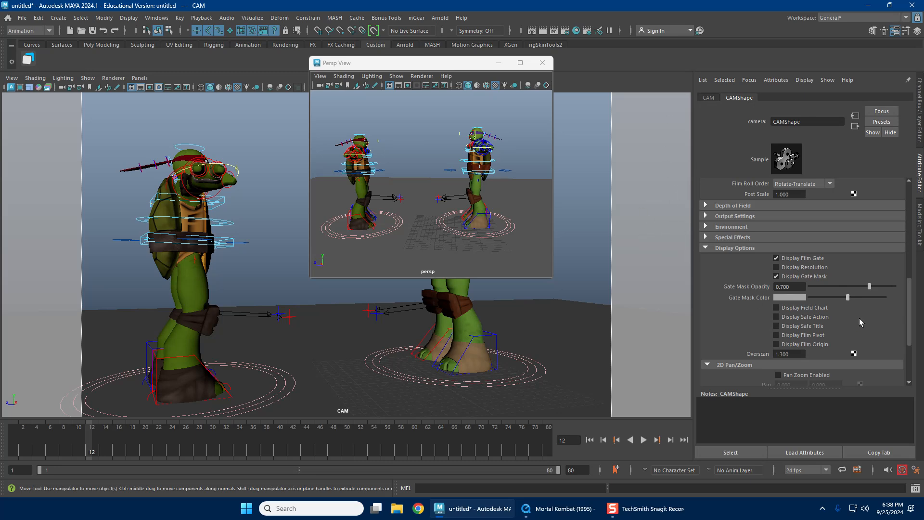
{"action": "left_click_drag", "start_coordinate": [848, 298], "coordinate": [803, 306]}
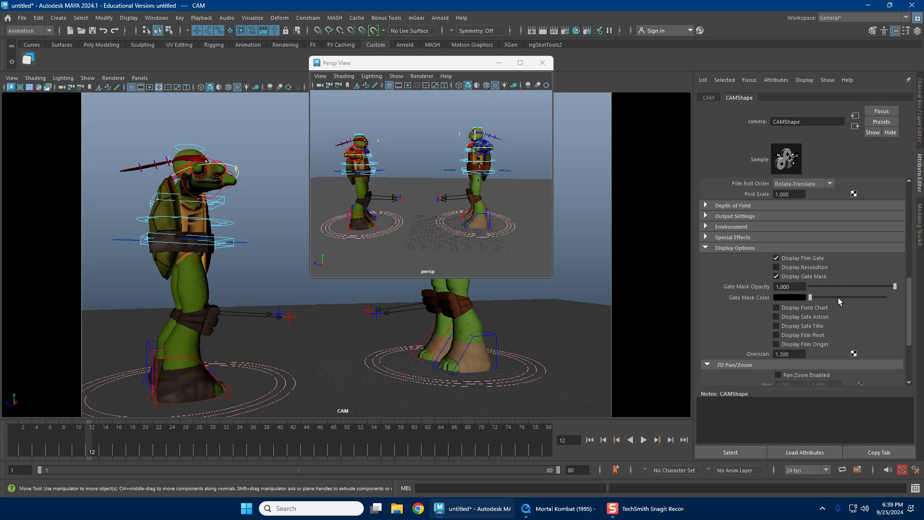
{"action": "left_click", "coordinate": [636, 231]}
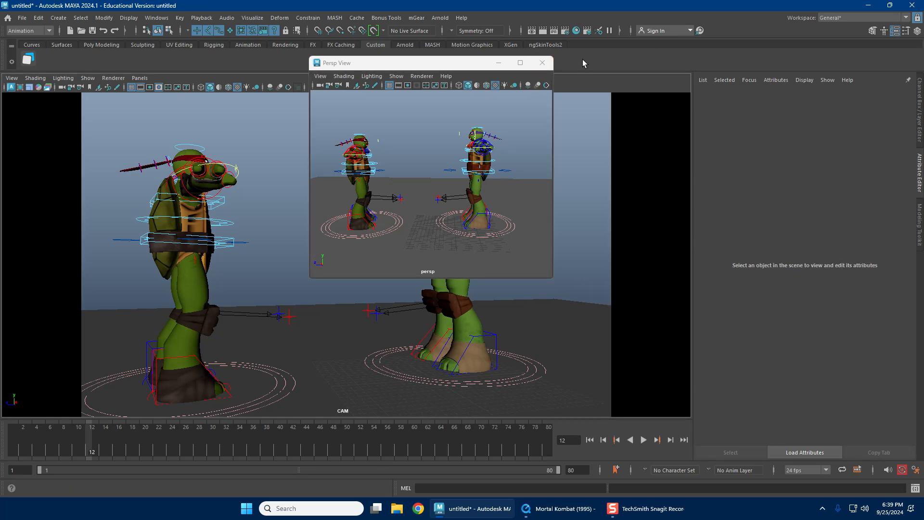
Step: Open the render settings and set the renderable camera to CAM
{"action": "left_click", "coordinate": [568, 32]}
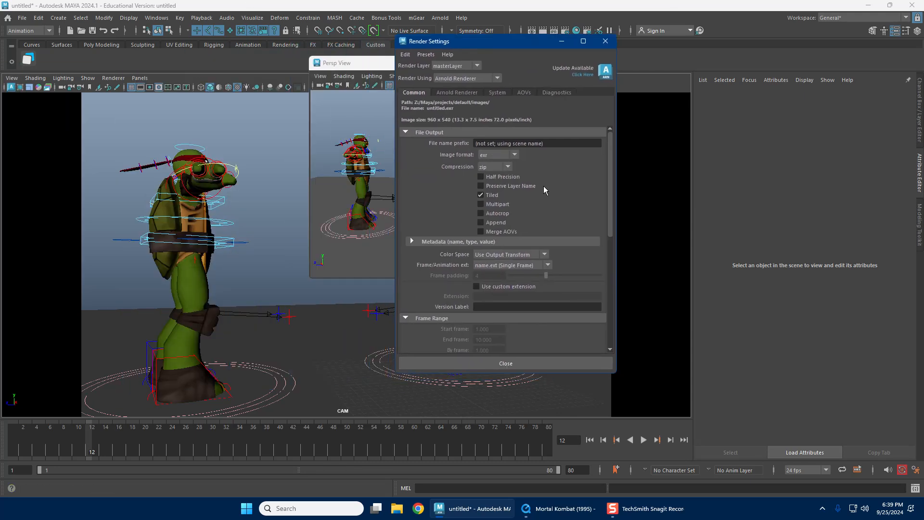
{"action": "scroll", "coordinate": [547, 183], "scroll_direction": "down", "scroll_amount": 2}
{"action": "scroll", "coordinate": [551, 176], "scroll_direction": "up", "scroll_amount": 2}
{"action": "scroll", "coordinate": [531, 184], "scroll_direction": "down", "scroll_amount": 6}
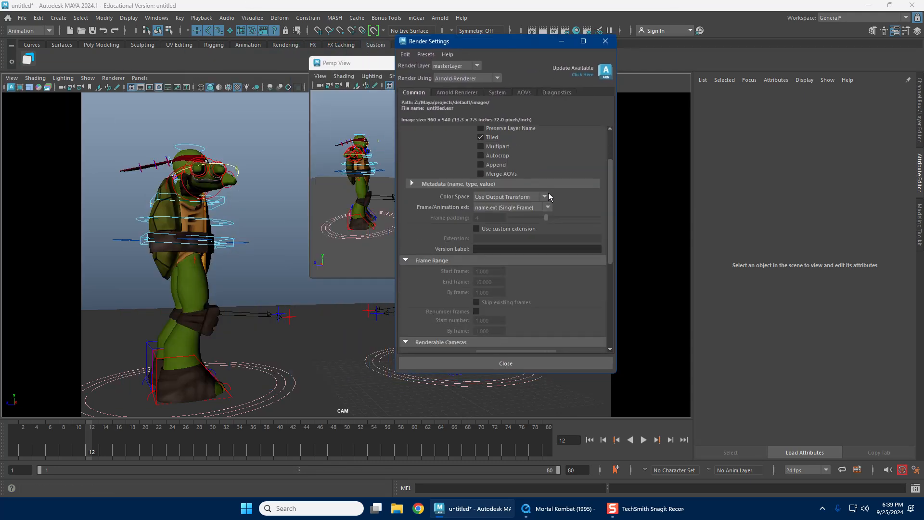
{"action": "left_click", "coordinate": [552, 210]}
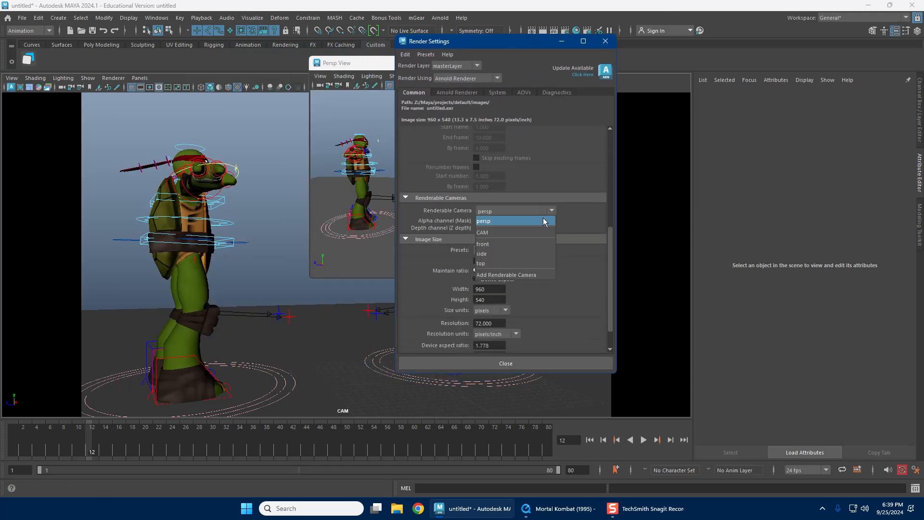
{"action": "left_click", "coordinate": [527, 232]}
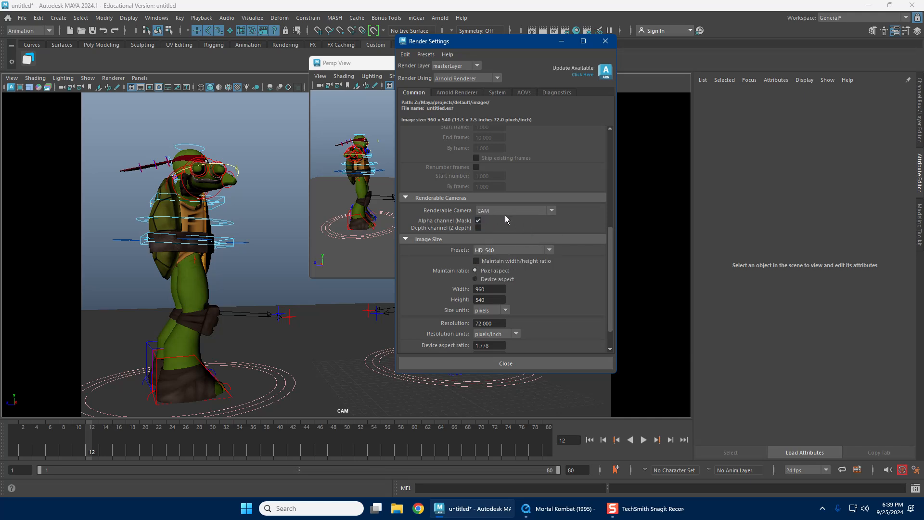
Step: Set the render image size preset to HD_1080
{"action": "scroll", "coordinate": [554, 239], "scroll_direction": "down", "scroll_amount": 1}
{"action": "left_click", "coordinate": [549, 222]}
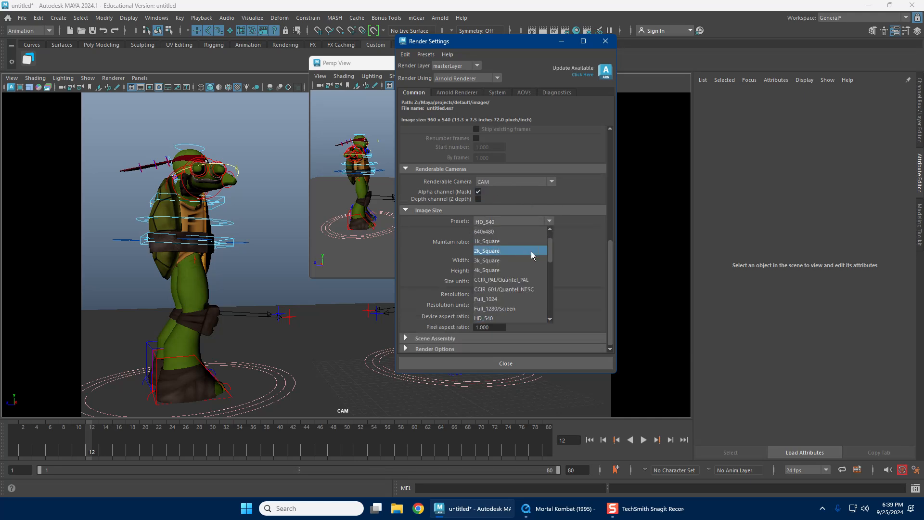
{"action": "left_click", "coordinate": [507, 309]}
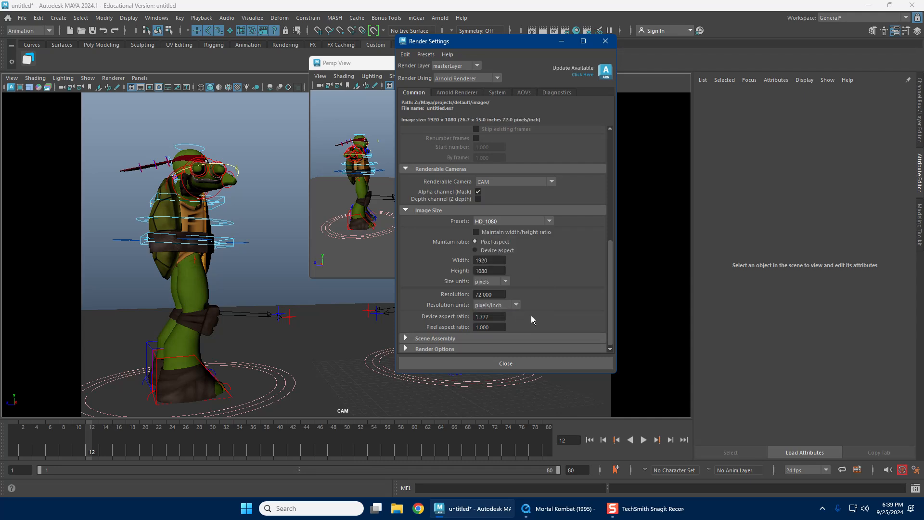
Step: Clear the render settings and perspective windows off the CAM view and make that view display only polygons
{"action": "left_click", "coordinate": [522, 365]}
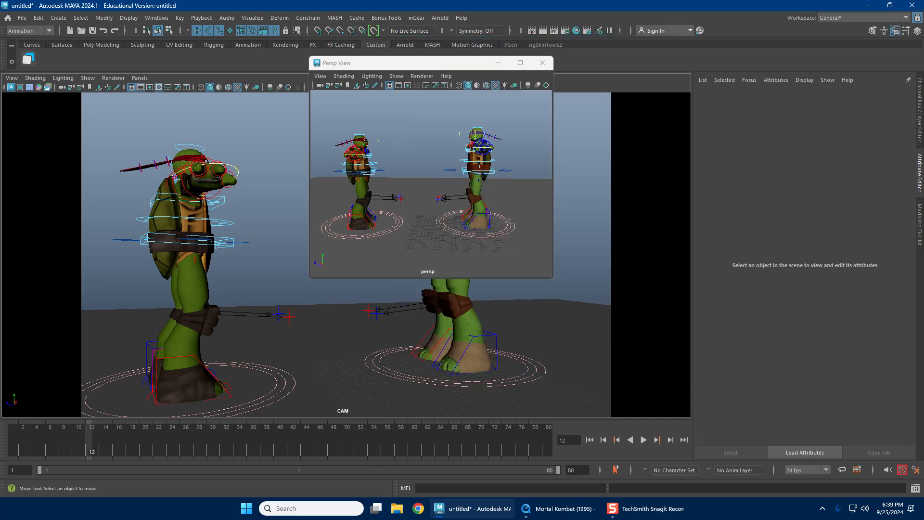
{"action": "left_click_drag", "start_coordinate": [454, 64], "coordinate": [704, 52]}
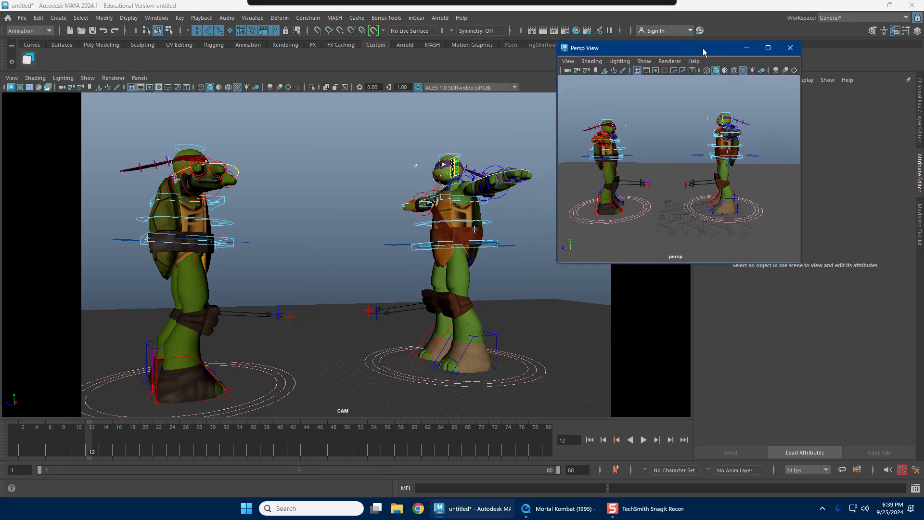
{"action": "left_click", "coordinate": [86, 78]}
{"action": "mouse_move", "coordinate": [116, 122]}
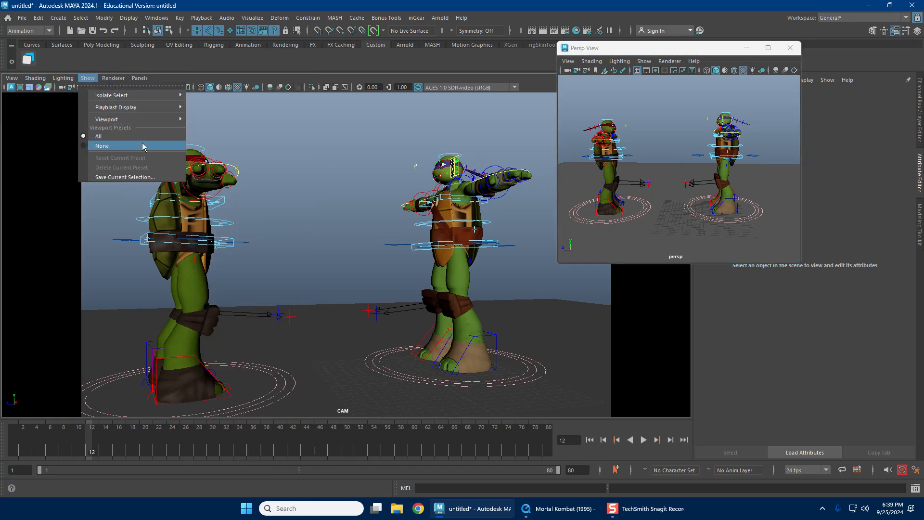
{"action": "left_click", "coordinate": [143, 145]}
{"action": "left_click", "coordinate": [86, 79]}
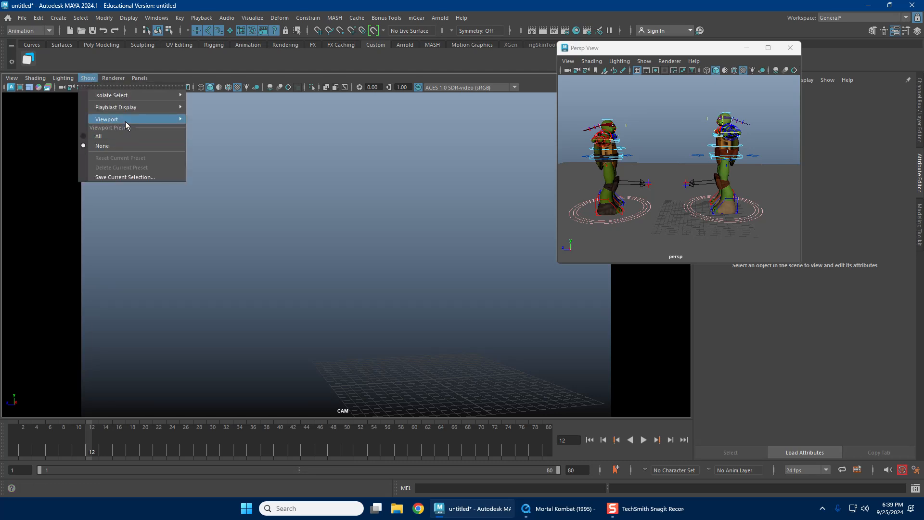
{"action": "mouse_move", "coordinate": [125, 119]}
{"action": "left_click", "coordinate": [241, 146]}
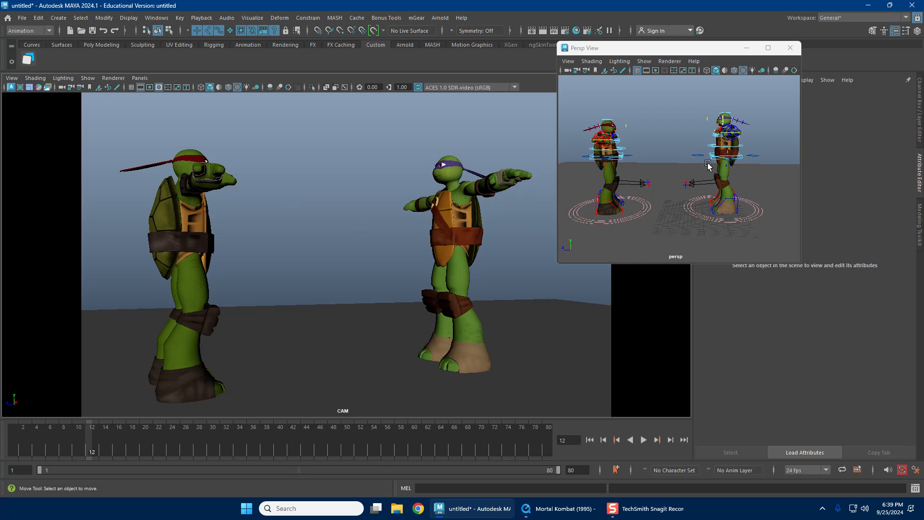
Step: Hide all object types in the perspective view except NURBS curves
{"action": "right_click_drag", "start_coordinate": [708, 162], "coordinate": [675, 161], "text": "alt"}
{"action": "left_click", "coordinate": [645, 61]}
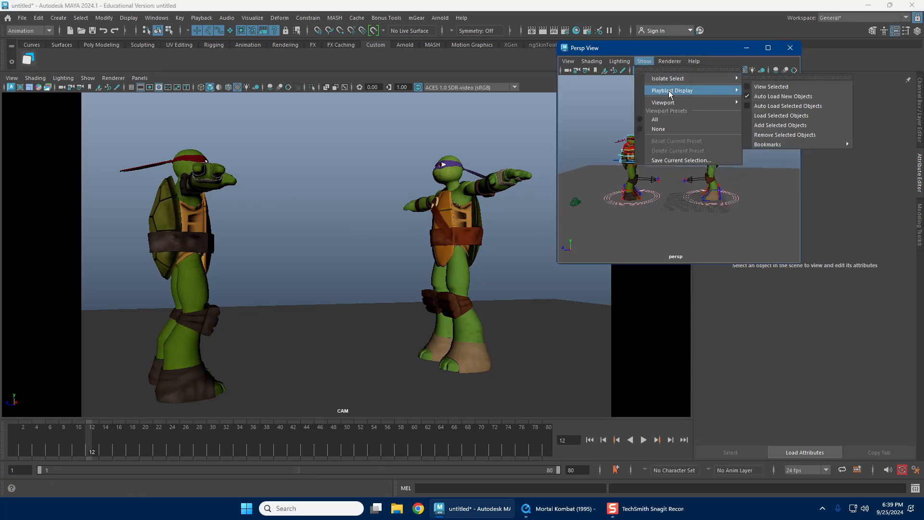
{"action": "mouse_move", "coordinate": [708, 104]}
{"action": "left_click", "coordinate": [687, 128]}
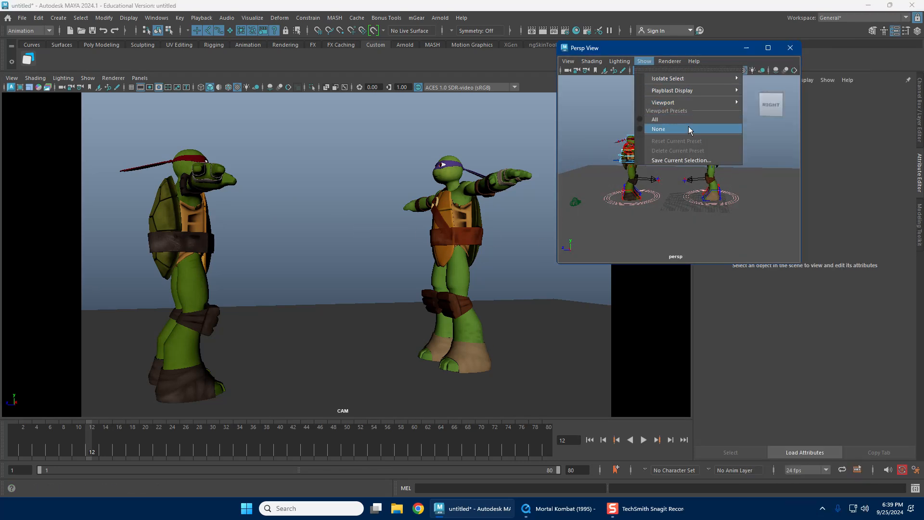
{"action": "left_click", "coordinate": [644, 61]}
{"action": "mouse_move", "coordinate": [670, 104]}
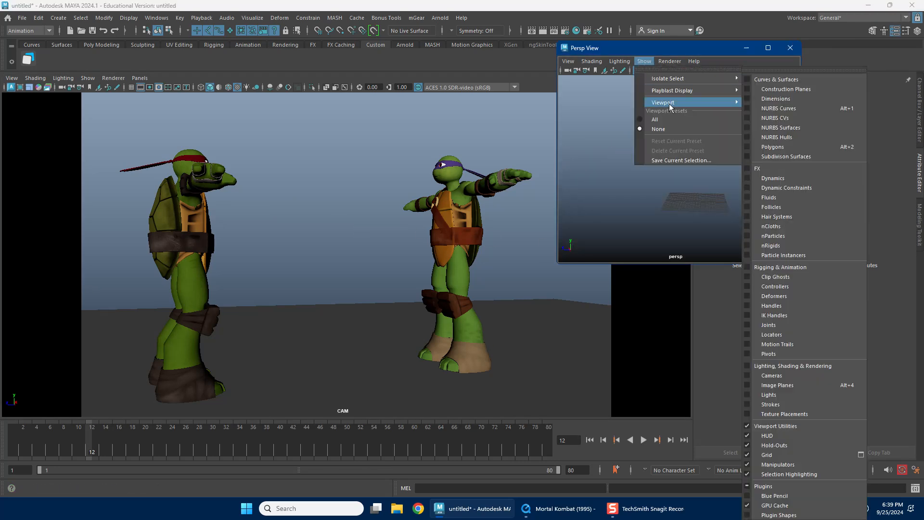
{"action": "left_click", "coordinate": [792, 109]}
Step: Add controllers and polygons to what the perspective view displays
{"action": "left_click", "coordinate": [645, 61]}
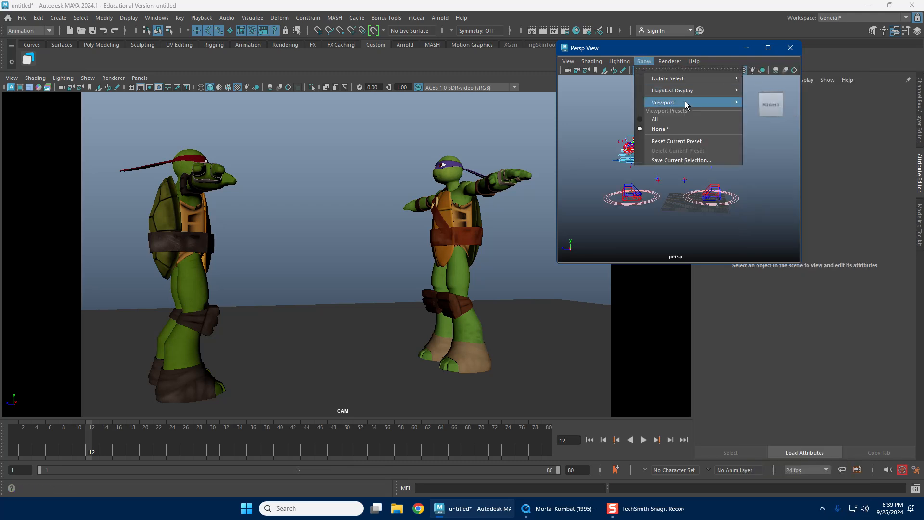
{"action": "mouse_move", "coordinate": [693, 103]}
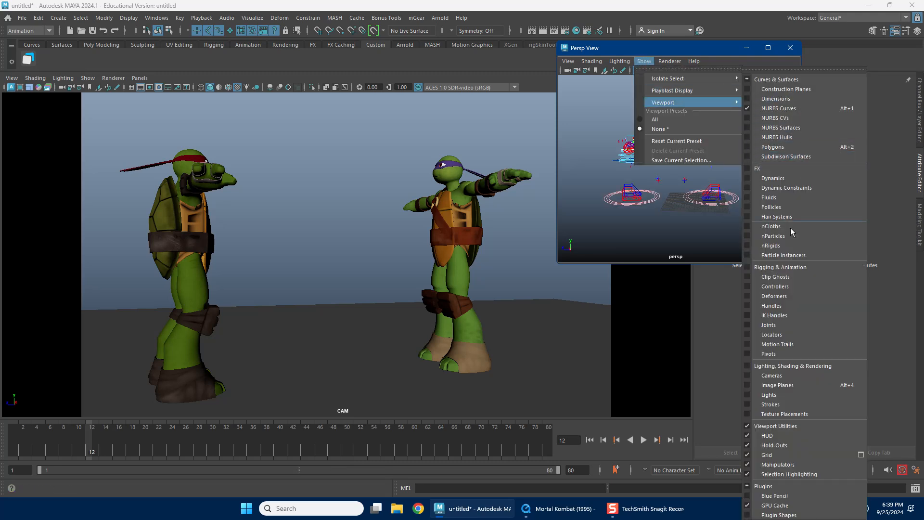
{"action": "left_click", "coordinate": [778, 287]}
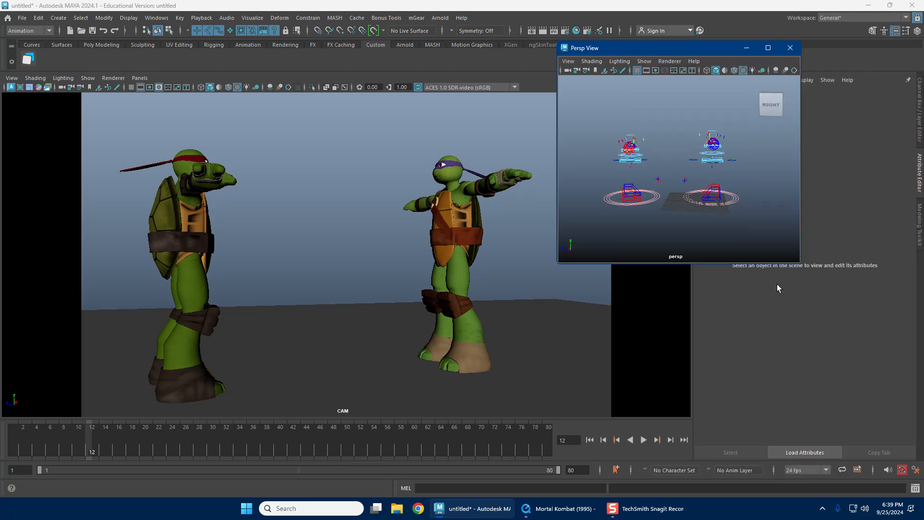
{"action": "left_click", "coordinate": [644, 61]}
{"action": "mouse_move", "coordinate": [693, 103]}
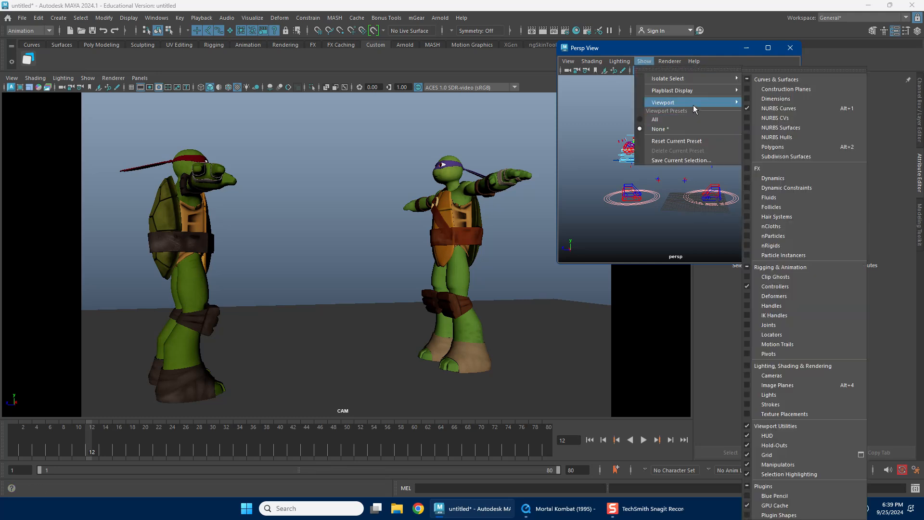
{"action": "left_click", "coordinate": [814, 135]}
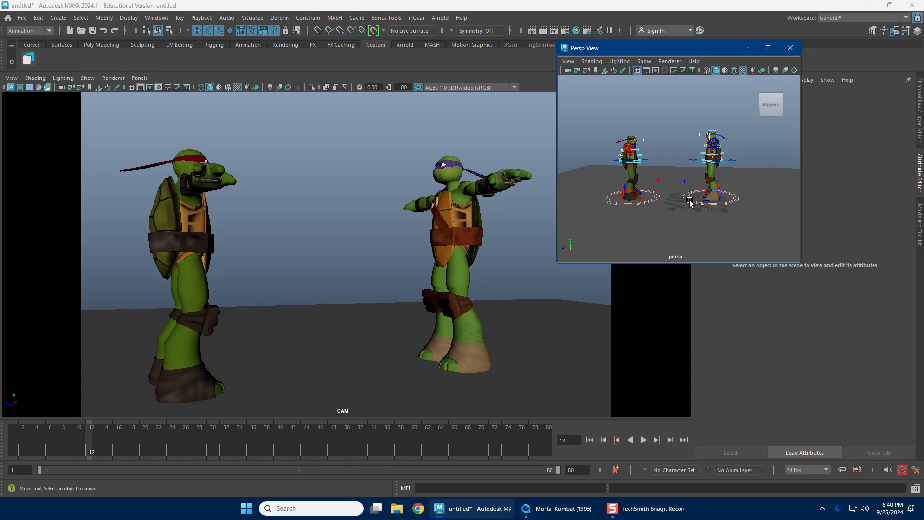
Step: Enlarge the perspective window with Raphael framed in it, and bring up the Mortal Kombat reference clip to check the opening pose
{"action": "right_click_drag", "start_coordinate": [675, 163], "coordinate": [693, 161], "text": "alt"}
{"action": "middle_click_drag", "start_coordinate": [670, 160], "coordinate": [759, 169], "text": "alt"}
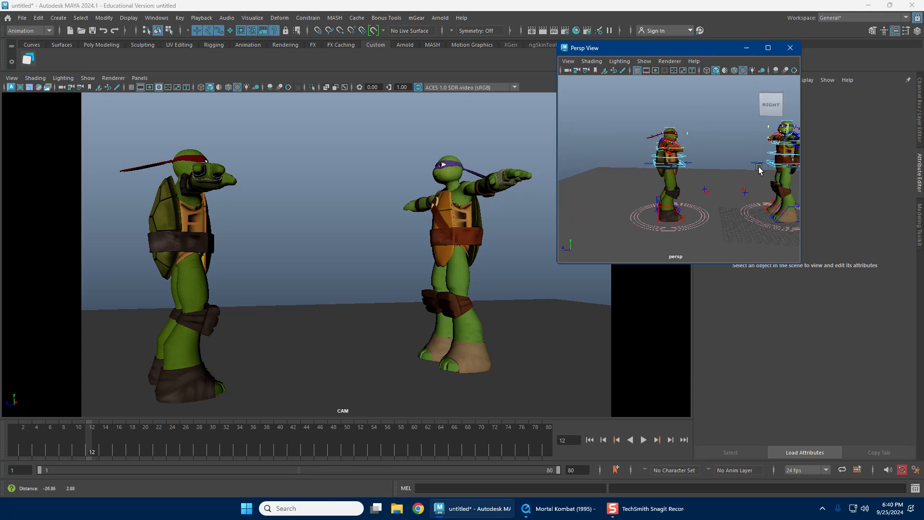
{"action": "right_click_drag", "start_coordinate": [759, 169], "coordinate": [786, 212], "text": "alt"}
{"action": "left_click_drag", "start_coordinate": [800, 264], "coordinate": [861, 302]}
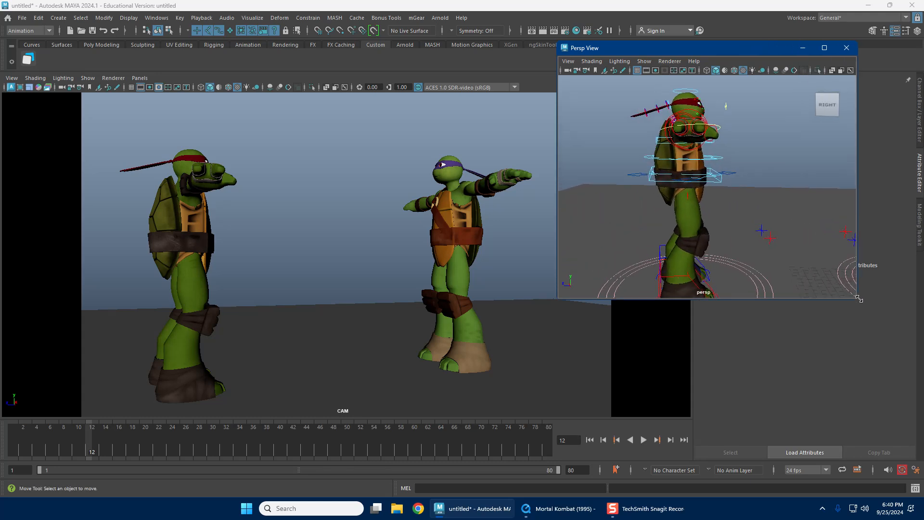
{"action": "left_click", "coordinate": [548, 513]}
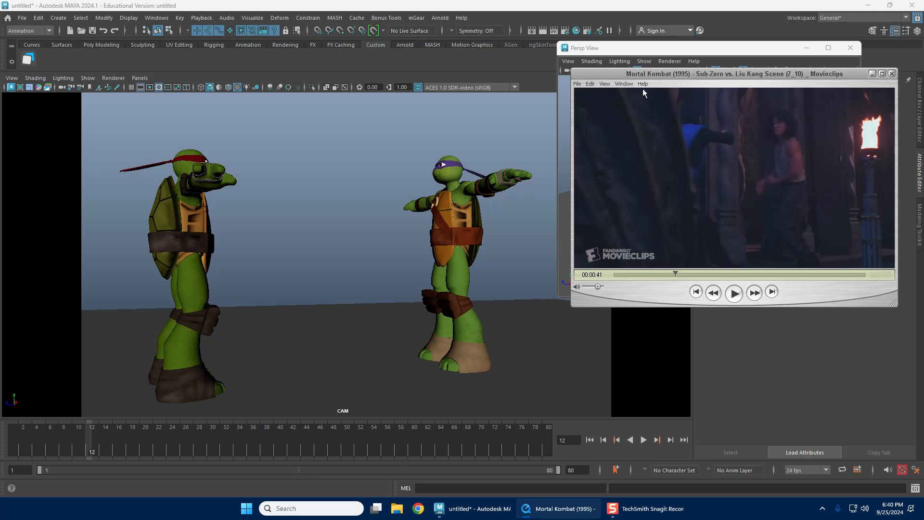
Step: At frame 1, move Raphael's left IK leg control forward toward Donatello to place that foot in a wide step
{"action": "middle_click_drag", "start_coordinate": [701, 212], "coordinate": [675, 185], "text": "alt"}
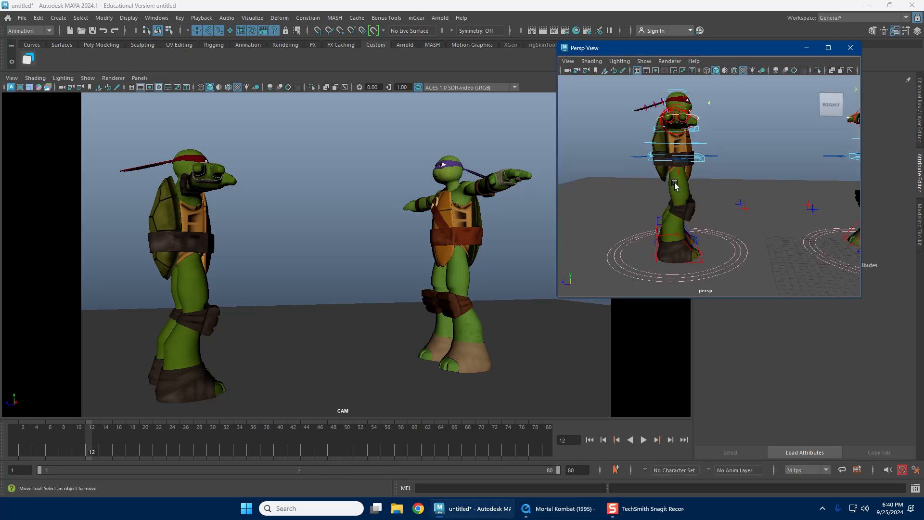
{"action": "scroll", "coordinate": [676, 184], "scroll_direction": "up", "scroll_amount": 2}
{"action": "left_click", "coordinate": [717, 153]}
{"action": "middle_click_drag", "start_coordinate": [714, 234], "coordinate": [688, 186], "text": "alt"}
{"action": "left_click_drag", "start_coordinate": [687, 185], "coordinate": [698, 205], "text": "alt"}
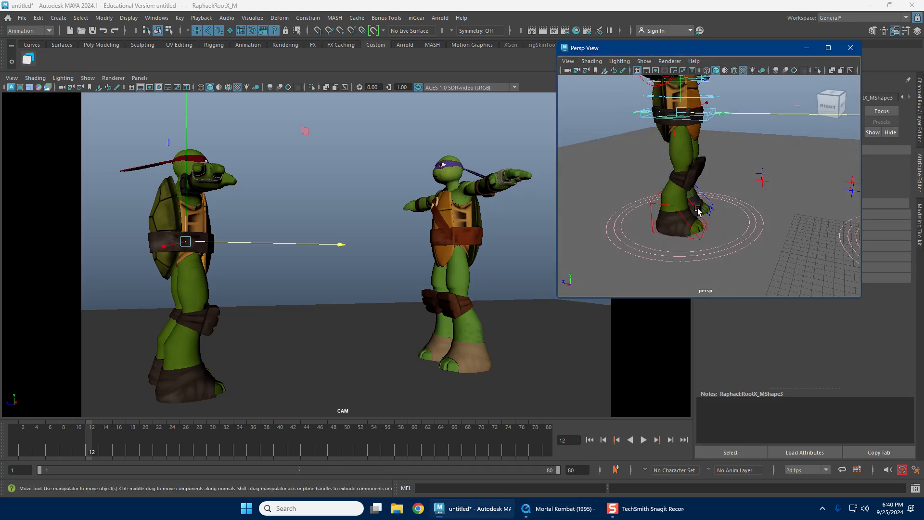
{"action": "left_click", "coordinate": [705, 196]}
{"action": "left_click", "coordinate": [726, 201]}
{"action": "left_click", "coordinate": [707, 201]}
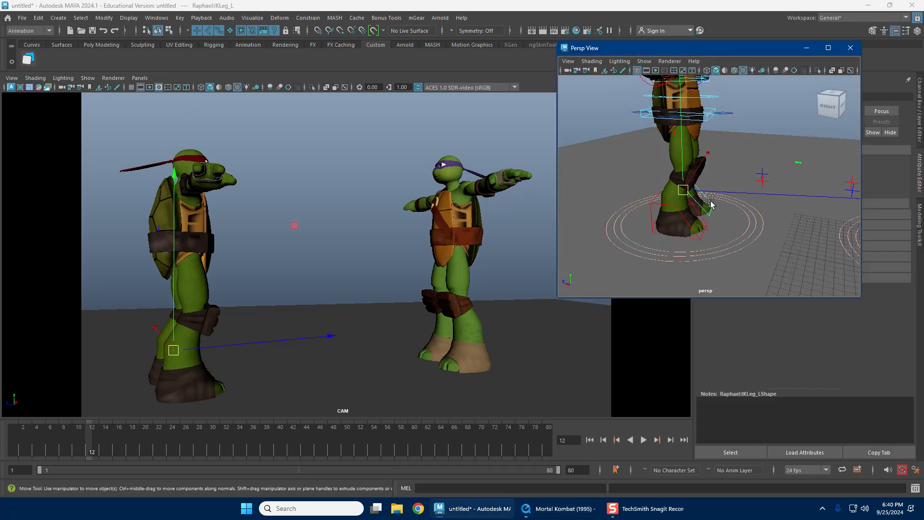
{"action": "left_click_drag", "start_coordinate": [115, 449], "coordinate": [15, 448]}
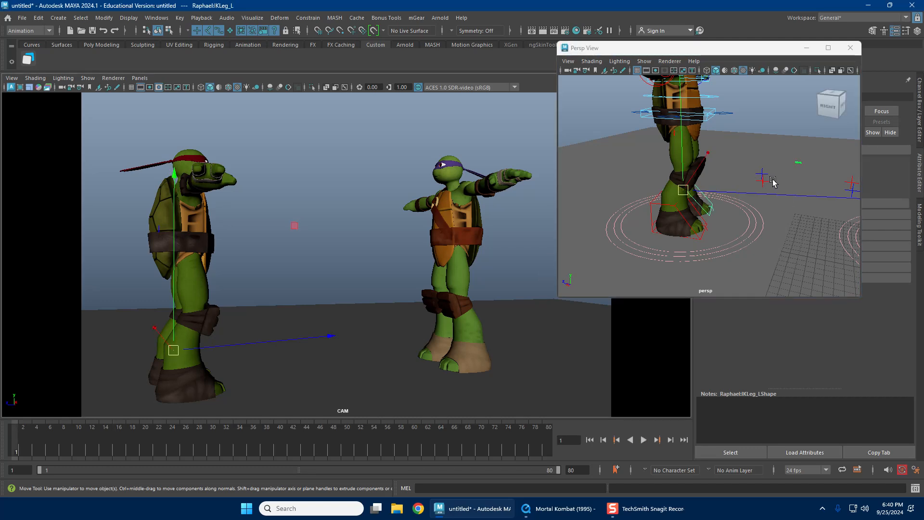
{"action": "right_click_drag", "start_coordinate": [774, 180], "coordinate": [700, 221], "text": "alt"}
{"action": "left_click_drag", "start_coordinate": [699, 221], "coordinate": [710, 219], "text": "alt"}
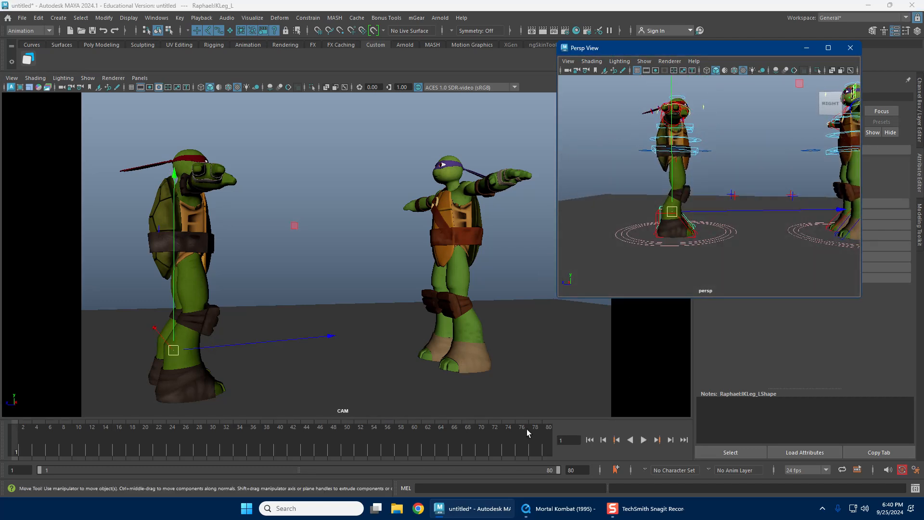
{"action": "right_click_drag", "start_coordinate": [718, 223], "coordinate": [702, 233], "text": "alt"}
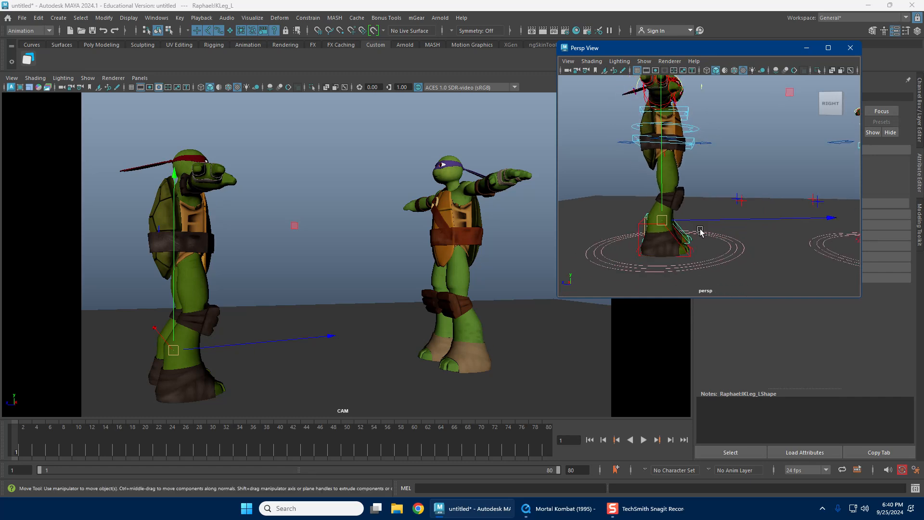
{"action": "left_click_drag", "start_coordinate": [729, 219], "coordinate": [789, 218]}
Step: Move Raphael's root control forward between his feet and lower it so his knees bend into a crouched fighting stance
{"action": "middle_click_drag", "start_coordinate": [776, 208], "coordinate": [765, 229], "text": "alt"}
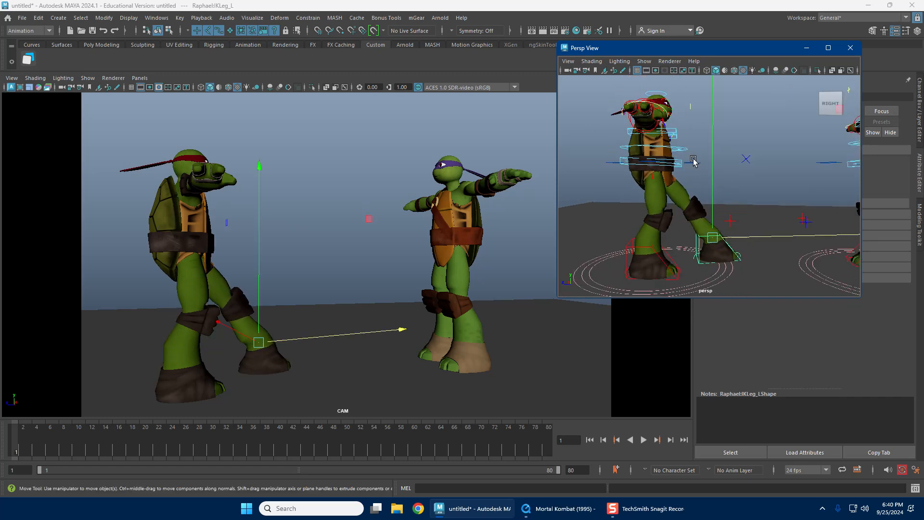
{"action": "left_click", "coordinate": [691, 164]}
{"action": "left_click", "coordinate": [691, 164]}
{"action": "mouse_move", "coordinate": [691, 163]}
{"action": "left_mouse_down"}
{"action": "mouse_move", "coordinate": [722, 166]}
{"action": "mouse_move", "coordinate": [678, 169]}
{"action": "left_mouse_up"}
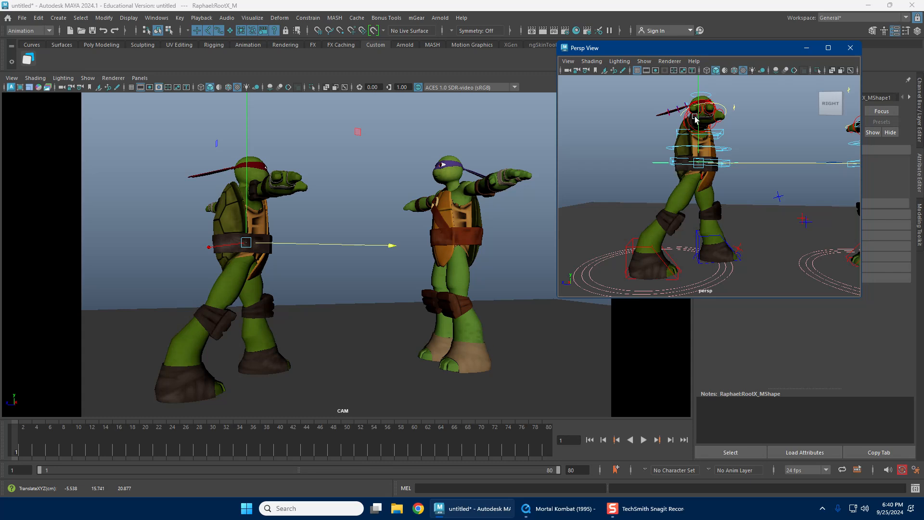
{"action": "left_click_drag", "start_coordinate": [698, 121], "coordinate": [699, 139]}
{"action": "middle_click_drag", "start_coordinate": [713, 182], "coordinate": [694, 177], "text": "alt"}
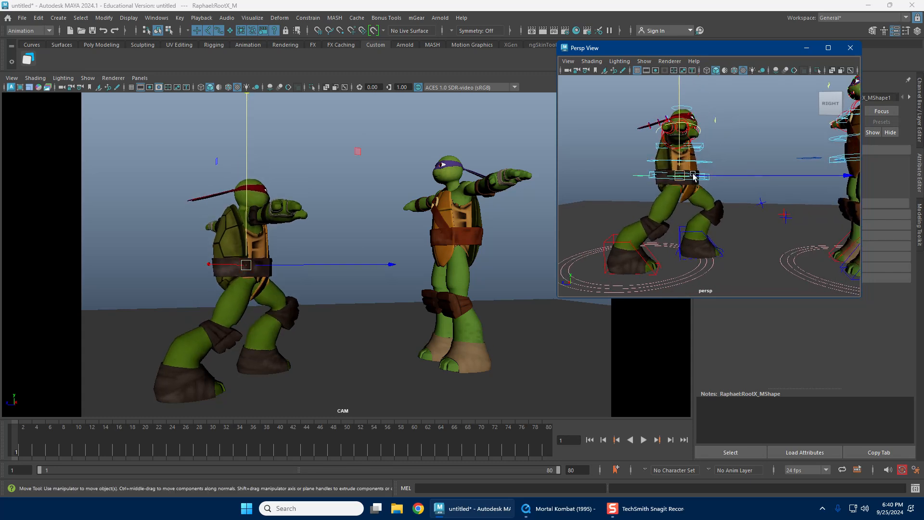
{"action": "mouse_move", "coordinate": [694, 176]}
{"action": "left_mouse_down"}
{"action": "mouse_move", "coordinate": [678, 205]}
{"action": "mouse_move", "coordinate": [690, 178]}
{"action": "mouse_move", "coordinate": [701, 179]}
{"action": "left_mouse_up"}
{"action": "middle_click_drag", "start_coordinate": [699, 219], "coordinate": [693, 226], "text": "alt"}
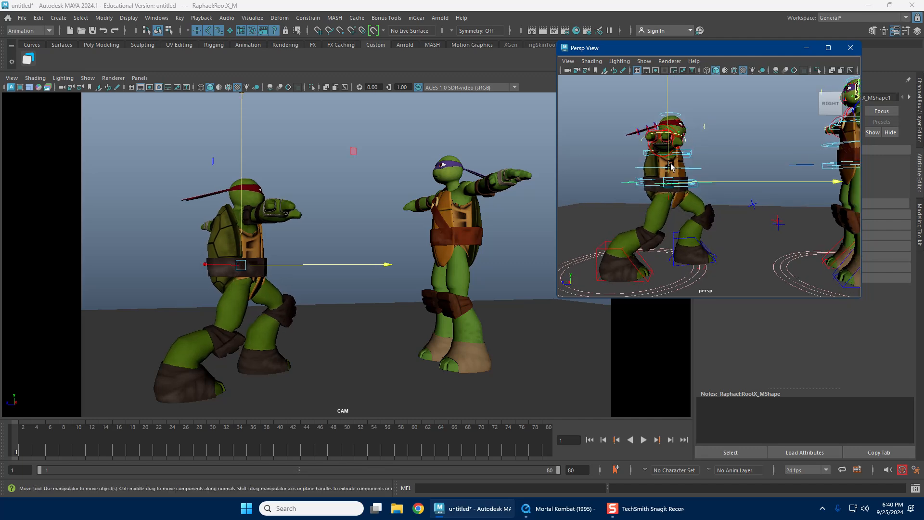
{"action": "left_click_drag", "start_coordinate": [671, 164], "coordinate": [740, 193]}
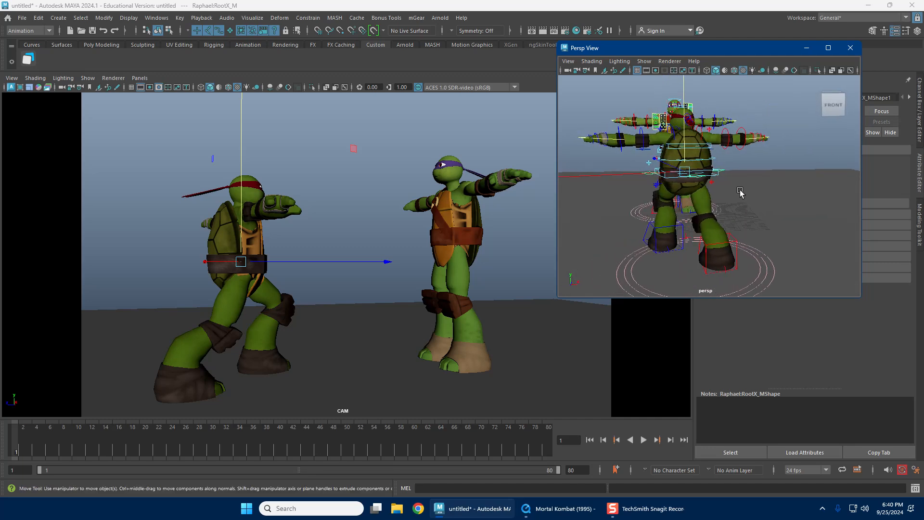
Step: Examine Raphael's crouched stance and foot placement from behind and from the side
{"action": "left_click_drag", "start_coordinate": [674, 196], "coordinate": [722, 202], "text": "alt"}
{"action": "left_click_drag", "start_coordinate": [664, 158], "coordinate": [643, 175], "text": "alt"}
{"action": "right_click_drag", "start_coordinate": [650, 175], "coordinate": [737, 175], "text": "alt"}
{"action": "middle_click_drag", "start_coordinate": [711, 184], "coordinate": [759, 194], "text": "alt"}
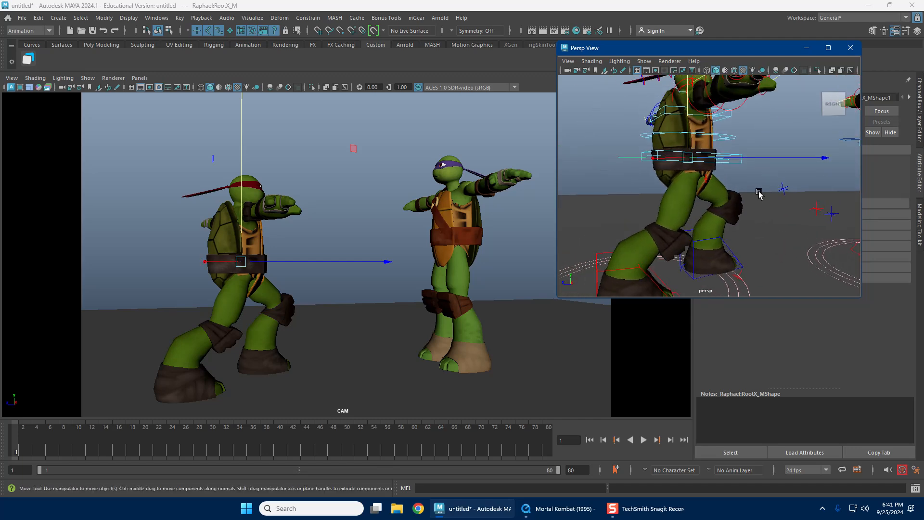
{"action": "right_click_drag", "start_coordinate": [759, 194], "coordinate": [712, 196], "text": "alt"}
{"action": "left_click_drag", "start_coordinate": [712, 196], "coordinate": [681, 198], "text": "alt"}
{"action": "right_click_drag", "start_coordinate": [681, 198], "coordinate": [724, 200], "text": "alt"}
{"action": "middle_click_drag", "start_coordinate": [785, 196], "coordinate": [754, 192], "text": "alt"}
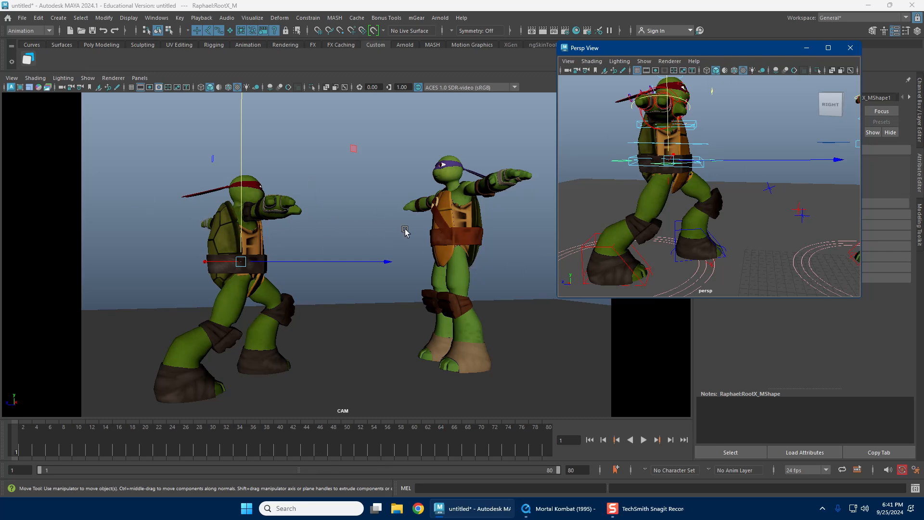
Step: Deselect the root control and select Raphael's left FK shoulder control from a front view of his upper body
{"action": "left_click", "coordinate": [742, 179]}
{"action": "left_click_drag", "start_coordinate": [696, 178], "coordinate": [667, 192], "text": "alt"}
{"action": "right_click_drag", "start_coordinate": [667, 193], "coordinate": [718, 176], "text": "alt"}
{"action": "left_click_drag", "start_coordinate": [718, 176], "coordinate": [655, 172], "text": "alt"}
{"action": "right_click_drag", "start_coordinate": [656, 173], "coordinate": [720, 169], "text": "alt"}
{"action": "middle_click_drag", "start_coordinate": [720, 169], "coordinate": [784, 193], "text": "alt"}
{"action": "left_click_drag", "start_coordinate": [785, 193], "coordinate": [772, 175], "text": "alt"}
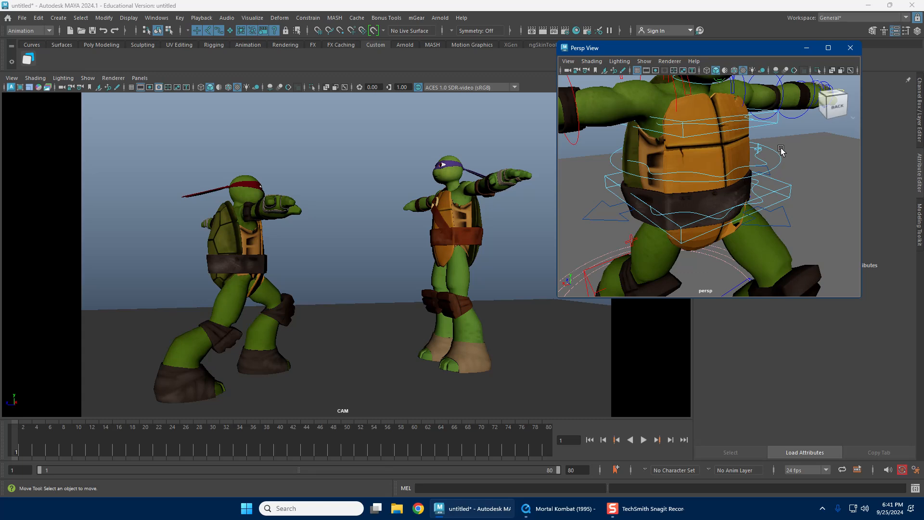
{"action": "middle_click_drag", "start_coordinate": [782, 151], "coordinate": [784, 186], "text": "alt"}
{"action": "right_click_drag", "start_coordinate": [785, 186], "coordinate": [710, 159], "text": "alt"}
{"action": "left_click_drag", "start_coordinate": [709, 159], "coordinate": [639, 174], "text": "alt"}
{"action": "right_click_drag", "start_coordinate": [639, 174], "coordinate": [705, 162], "text": "alt"}
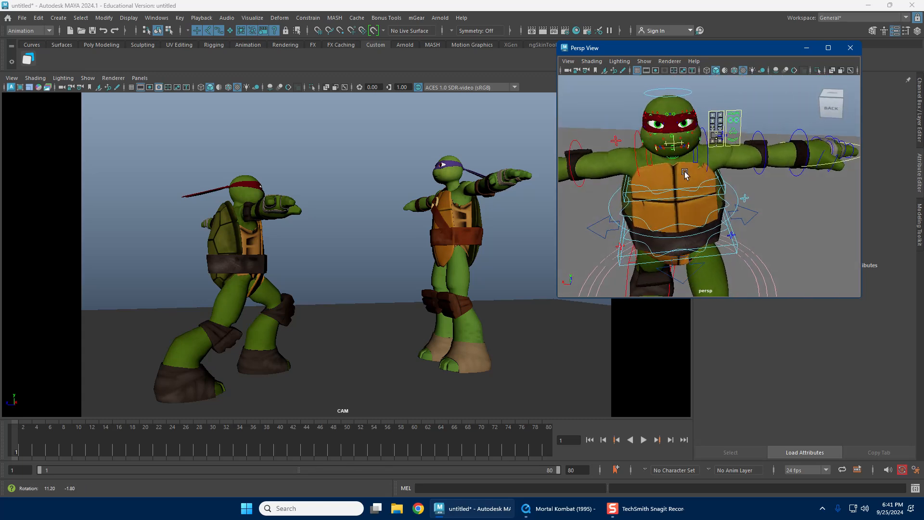
{"action": "left_click", "coordinate": [709, 161]}
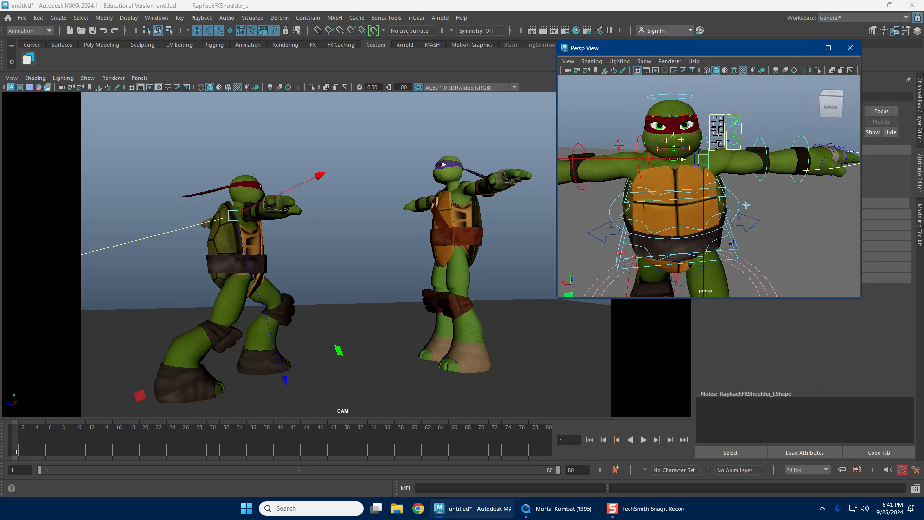
Step: Move the perspective window clear of the side panel, show the channel box, and select only Raphael's left FK shoulder control
{"action": "left_click_drag", "start_coordinate": [636, 48], "coordinate": [491, 51]}
{"action": "key", "text": "ctrl+a"}
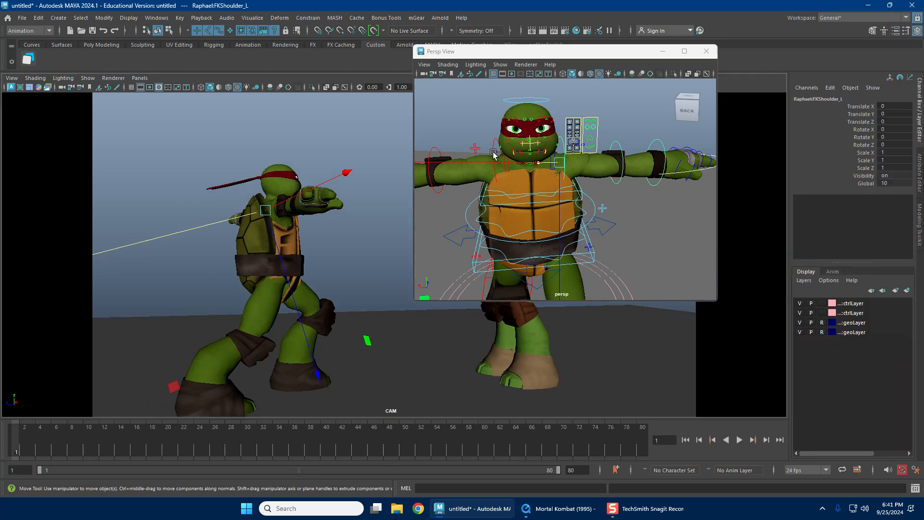
{"action": "left_click", "coordinate": [580, 188]}
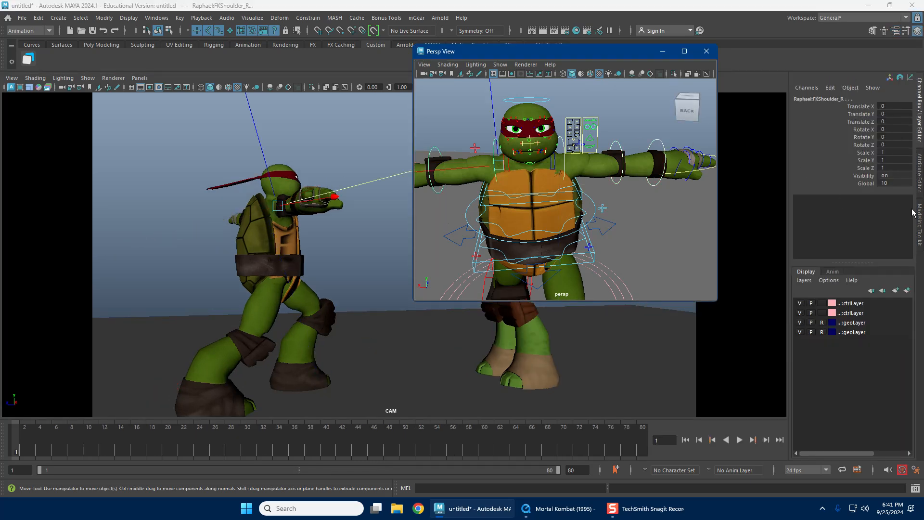
{"action": "left_click", "coordinate": [628, 201]}
{"action": "left_click", "coordinate": [566, 173]}
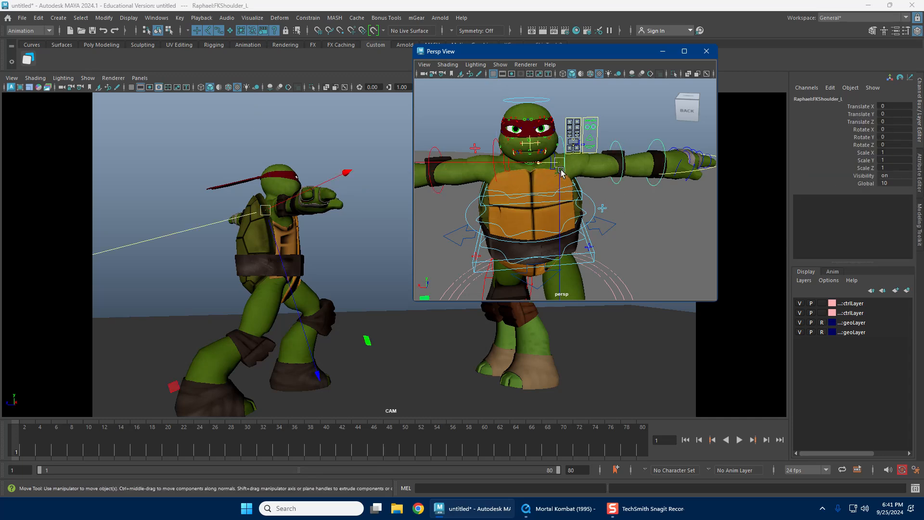
Step: Rotate Raphael's left and right FK shoulder controls so both arms swing down from the T-pose and hang away from his body
{"action": "key", "text": "e"}
{"action": "left_click_drag", "start_coordinate": [168, 287], "coordinate": [260, 250]}
{"action": "key", "text": "w"}
{"action": "left_click", "coordinate": [490, 150]}
{"action": "left_click", "coordinate": [493, 151]}
{"action": "key", "text": "e"}
{"action": "key", "text": "w"}
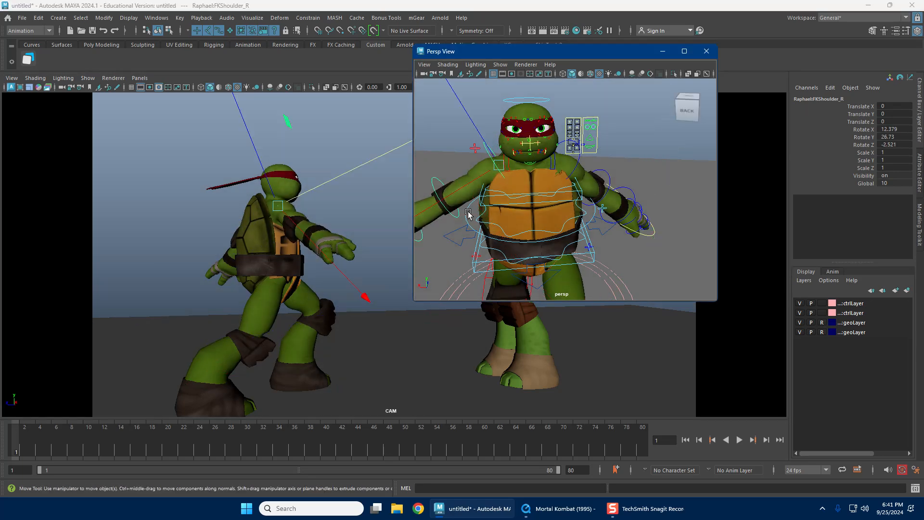
Step: Try rotating Raphael's Spine2 control to test how the arms follow the torso, then undo the rotation
{"action": "left_click", "coordinate": [490, 224]}
{"action": "key", "text": "e"}
{"action": "left_click_drag", "start_coordinate": [569, 172], "coordinate": [632, 172]}
{"action": "key", "text": "ctrl+z"}
{"action": "key", "text": "ctrl+z"}
{"action": "key", "text": "ctrl+z"}
{"action": "key", "text": "ctrl+z"}
{"action": "key", "text": "ctrl+z"}
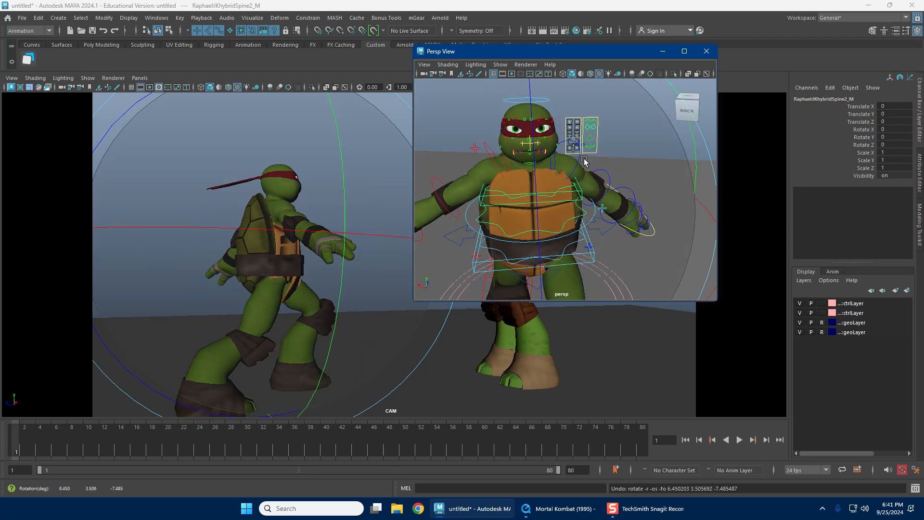
{"action": "key", "text": "w"}
Step: Set Global to 0 on Raphael's FK head control and rotate the head down and to one side
{"action": "left_click", "coordinate": [577, 163]}
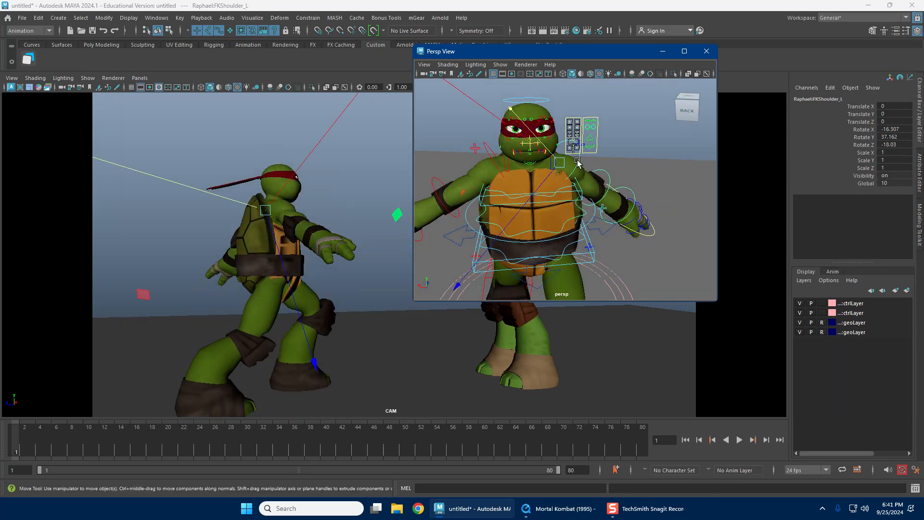
{"action": "left_click", "coordinate": [534, 102]}
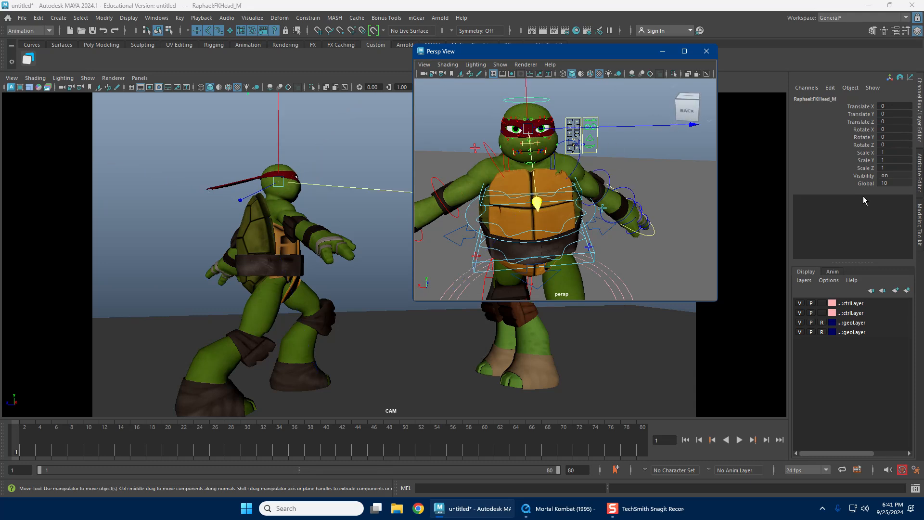
{"action": "left_click", "coordinate": [867, 183]}
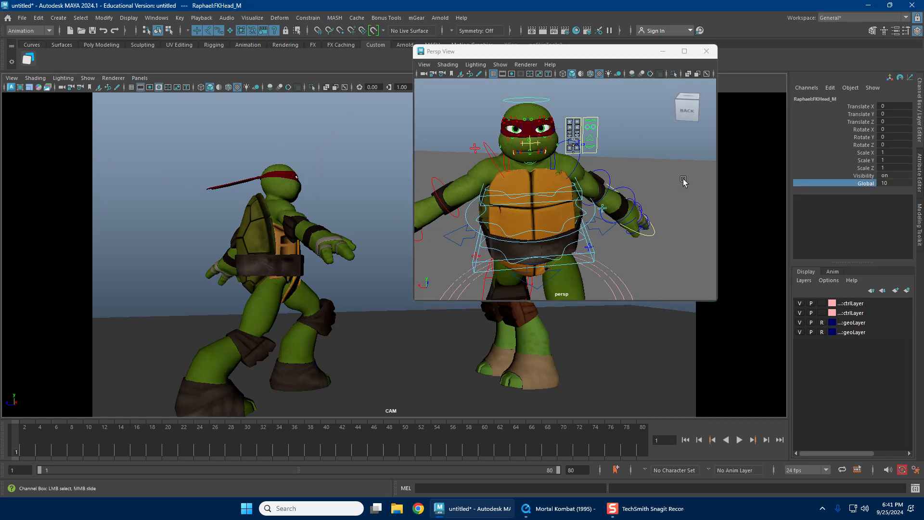
{"action": "middle_click_drag", "start_coordinate": [683, 182], "coordinate": [427, 164]}
{"action": "key", "text": "e"}
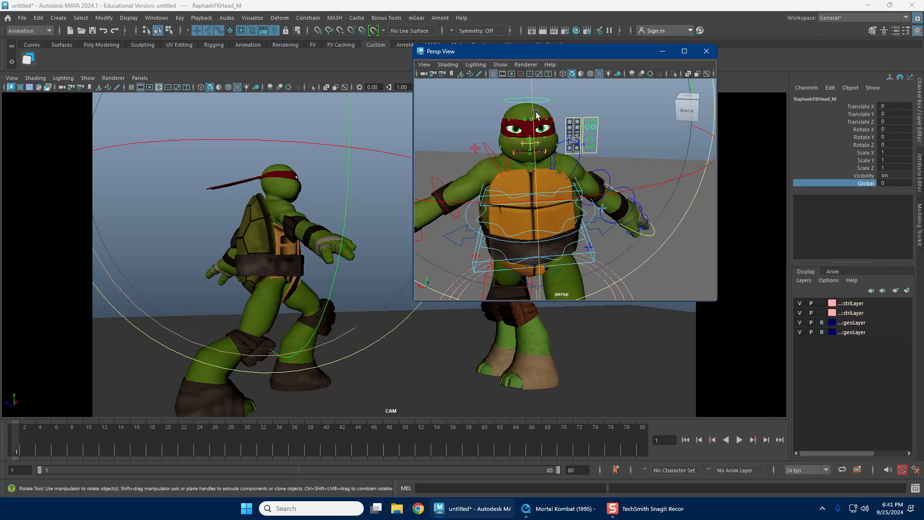
{"action": "left_click_drag", "start_coordinate": [540, 120], "coordinate": [653, 187]}
{"action": "key", "text": "w"}
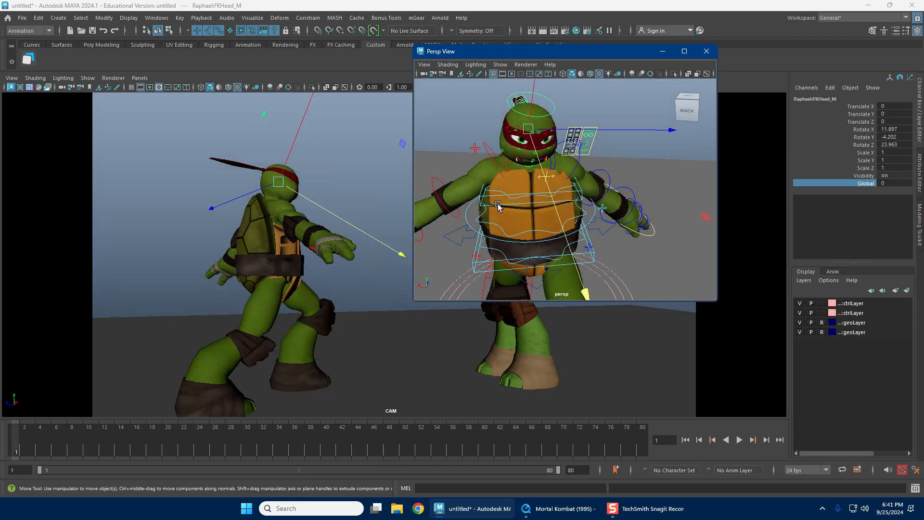
Step: Try rotating Raphael's Spine2 control to test the head's behaviour with Global at 0, and undo the rotation
{"action": "left_click", "coordinate": [496, 215]}
{"action": "left_click", "coordinate": [481, 220]}
{"action": "key", "text": "e"}
{"action": "left_click_drag", "start_coordinate": [530, 204], "coordinate": [542, 130]}
{"action": "key", "text": "w"}
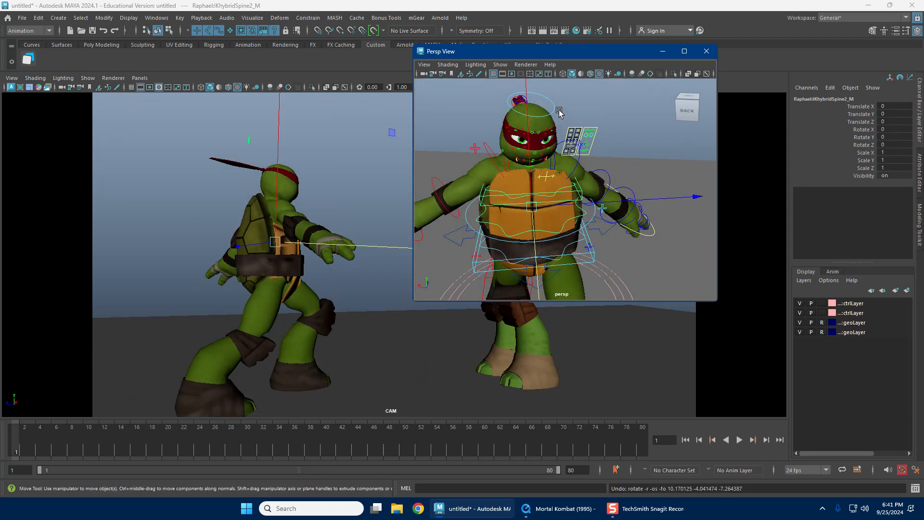
Step: Set Global back to 10 on Raphael's FK head control and clear the selection
{"action": "left_click", "coordinate": [558, 111]}
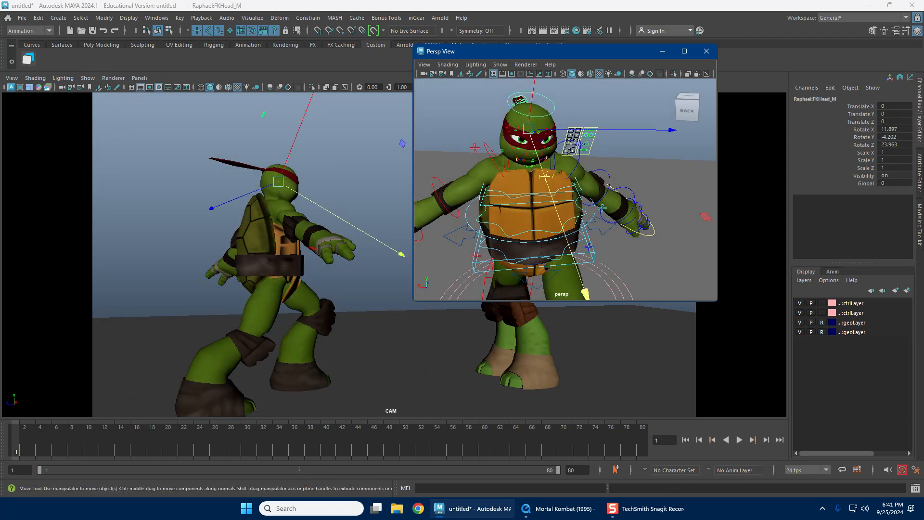
{"action": "left_click", "coordinate": [887, 184]}
{"action": "left_click", "coordinate": [871, 184]}
{"action": "middle_click_drag", "start_coordinate": [617, 190], "coordinate": [760, 189]}
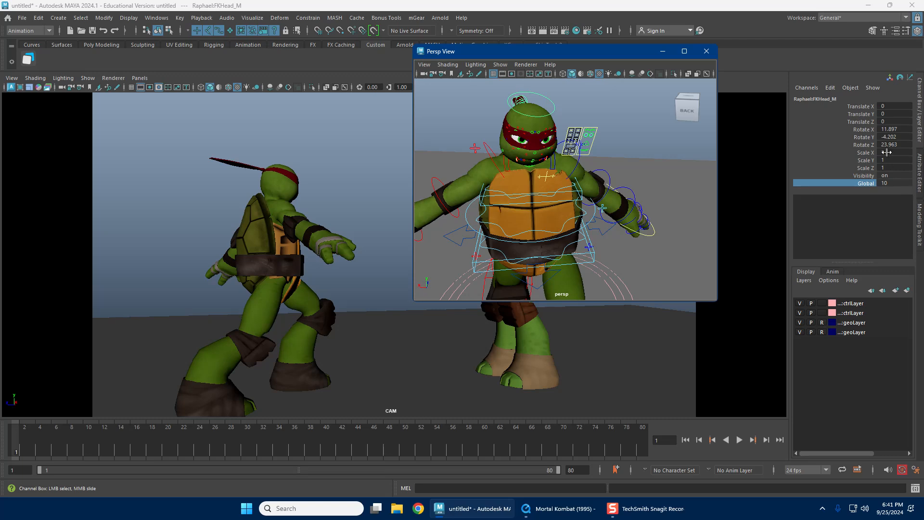
{"action": "left_click_drag", "start_coordinate": [897, 129], "coordinate": [897, 145]}
{"action": "left_click", "coordinate": [539, 217]}
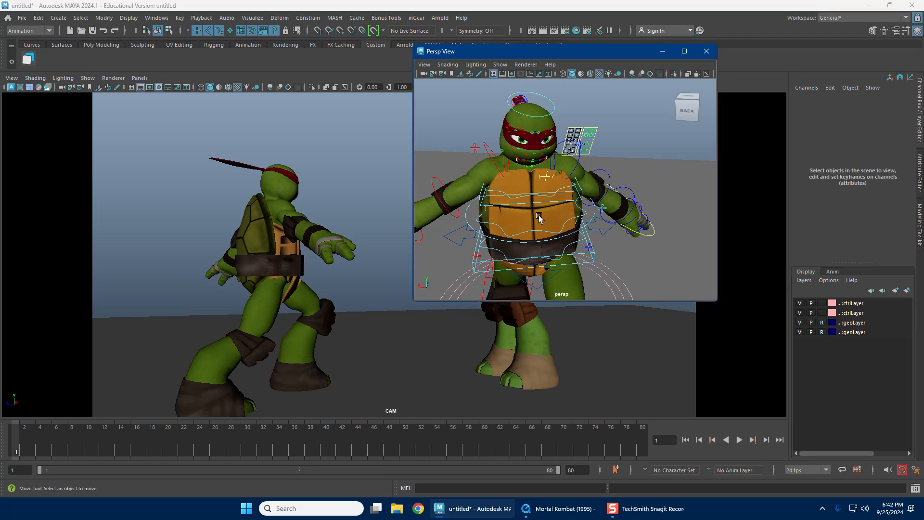
Step: Try rotating Raphael's Spine2 control to test the head's behaviour with Global at 10, and undo the rotation
{"action": "left_click", "coordinate": [481, 222]}
{"action": "key", "text": "e"}
{"action": "left_click_drag", "start_coordinate": [561, 191], "coordinate": [607, 145]}
{"action": "key", "text": "ctrl+z"}
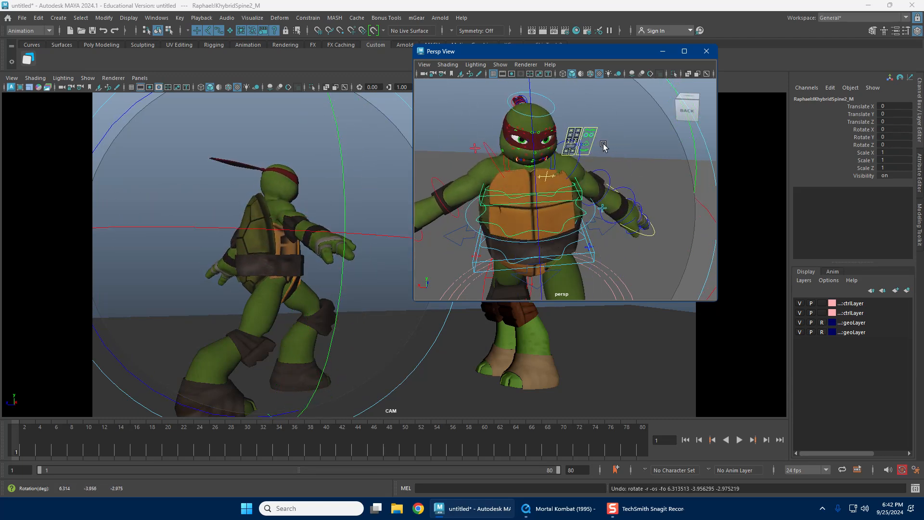
{"action": "key", "text": "w"}
Step: Reset Raphael's FK head control to 0 in Rotate X, Y and Z and deselect it
{"action": "scroll", "coordinate": [625, 133], "scroll_direction": "down", "scroll_amount": 1}
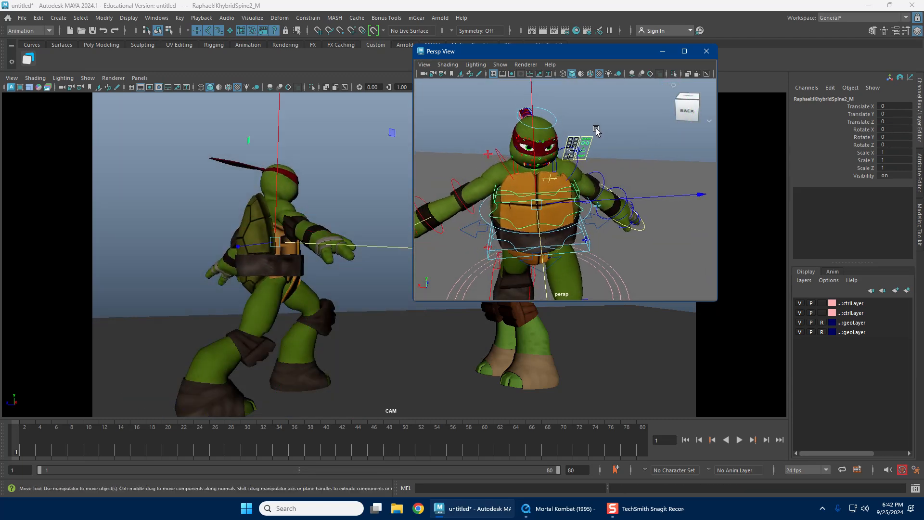
{"action": "left_click", "coordinate": [555, 121]}
{"action": "left_click_drag", "start_coordinate": [887, 129], "coordinate": [888, 144]}
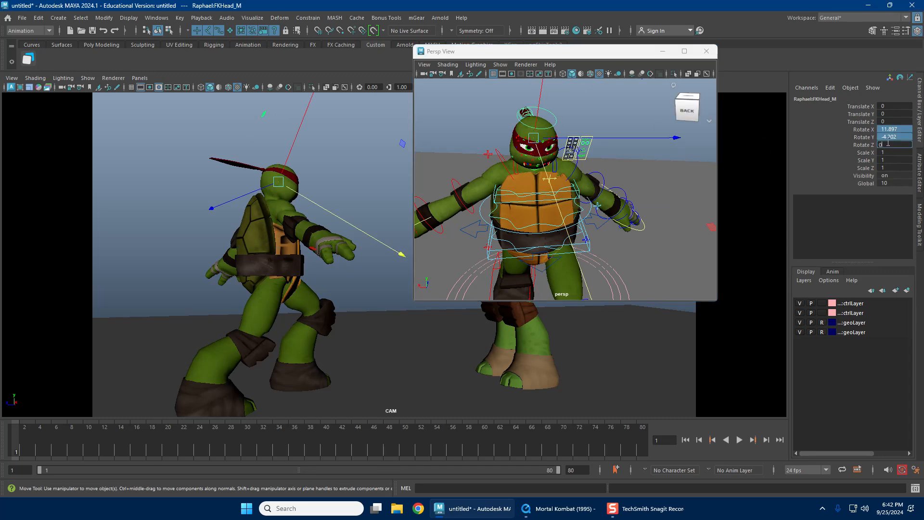
{"action": "type", "text": "0"}
{"action": "left_click", "coordinate": [674, 182]}
Step: Examine Raphael's leg stance from the side and from behind, with his root control selected
{"action": "left_click_drag", "start_coordinate": [674, 181], "coordinate": [555, 177], "text": "alt"}
{"action": "right_click_drag", "start_coordinate": [532, 195], "coordinate": [568, 175], "text": "alt"}
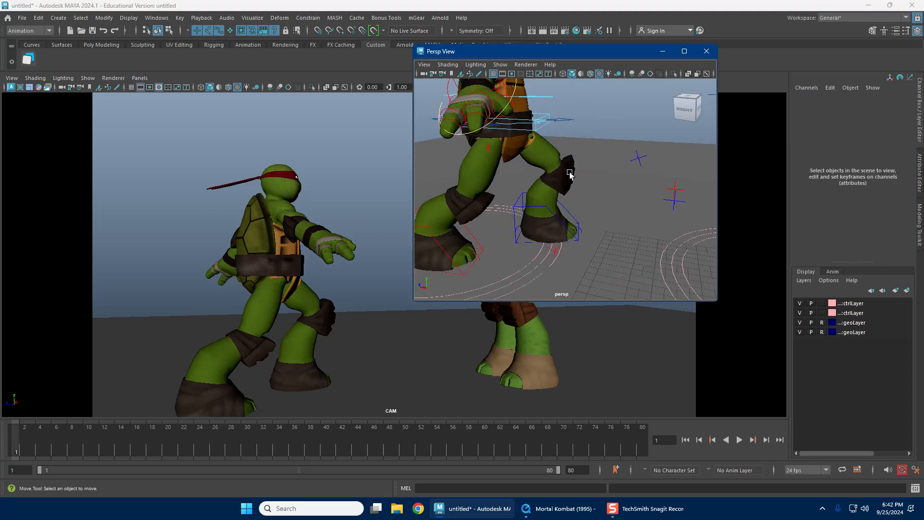
{"action": "middle_click_drag", "start_coordinate": [567, 175], "coordinate": [590, 182], "text": "alt"}
{"action": "right_click_drag", "start_coordinate": [591, 182], "coordinate": [535, 169], "text": "alt"}
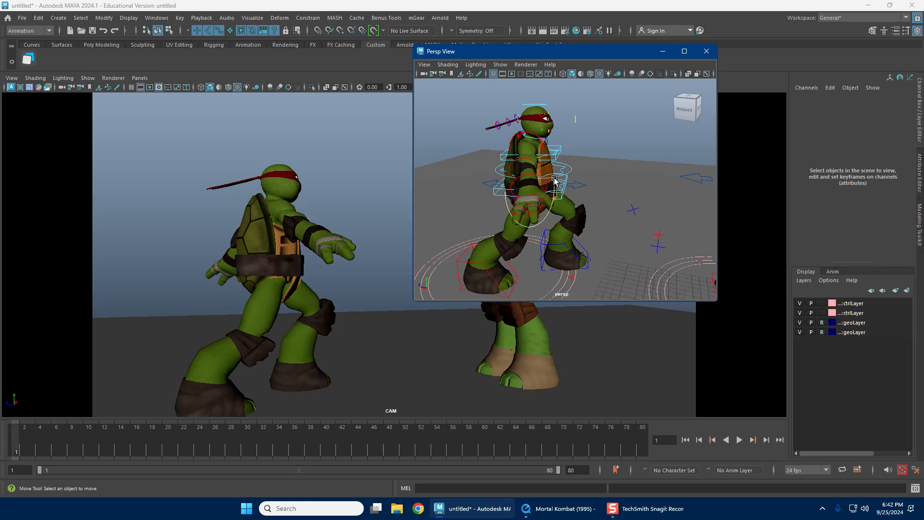
{"action": "middle_click_drag", "start_coordinate": [534, 169], "coordinate": [522, 147], "text": "alt"}
{"action": "right_click_drag", "start_coordinate": [523, 147], "coordinate": [543, 160], "text": "alt"}
{"action": "left_click", "coordinate": [564, 139]}
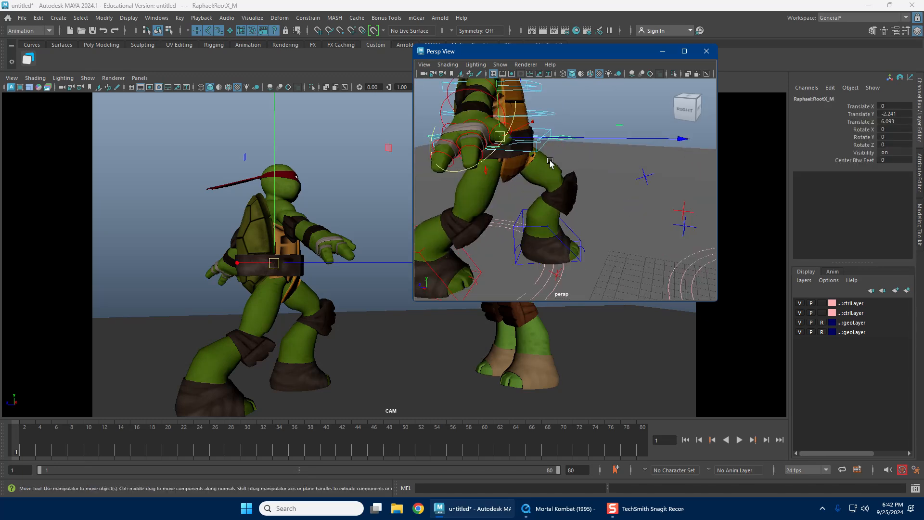
{"action": "left_click_drag", "start_coordinate": [564, 140], "coordinate": [599, 197], "text": "alt"}
{"action": "middle_click_drag", "start_coordinate": [598, 196], "coordinate": [612, 199], "text": "alt"}
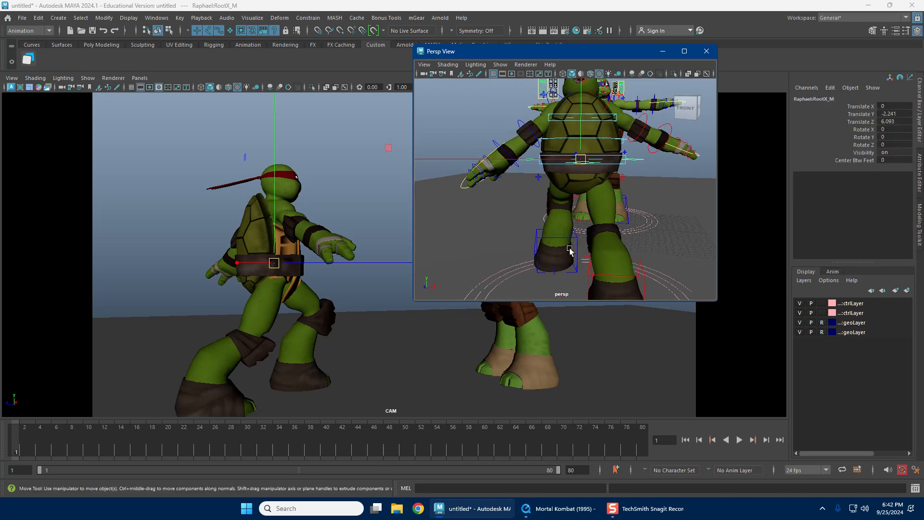
Step: Rotate Raphael's left IK leg control to about 12 degrees in Y so the front foot turns outward
{"action": "left_click", "coordinate": [580, 240]}
{"action": "key", "text": "e"}
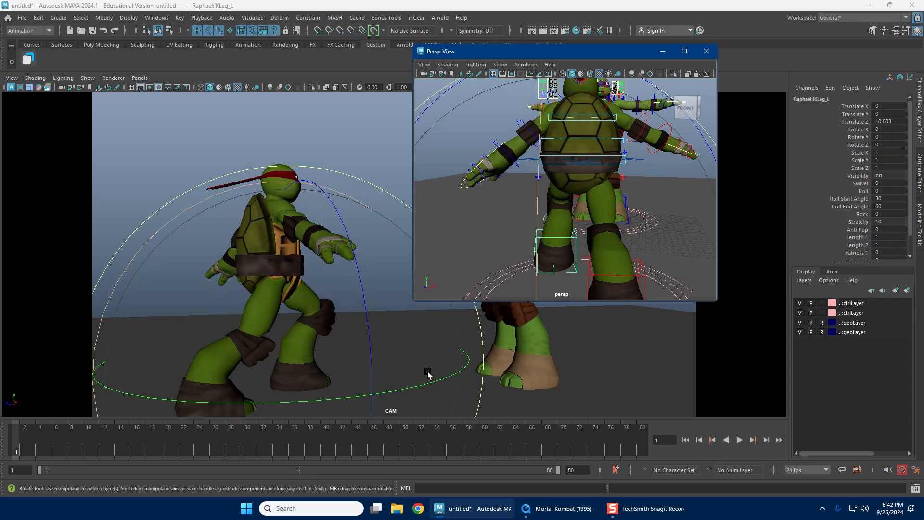
{"action": "left_click", "coordinate": [425, 385]}
{"action": "left_click_drag", "start_coordinate": [425, 385], "coordinate": [445, 381]}
{"action": "left_click_drag", "start_coordinate": [486, 231], "coordinate": [573, 202], "text": "alt"}
{"action": "key", "text": "w"}
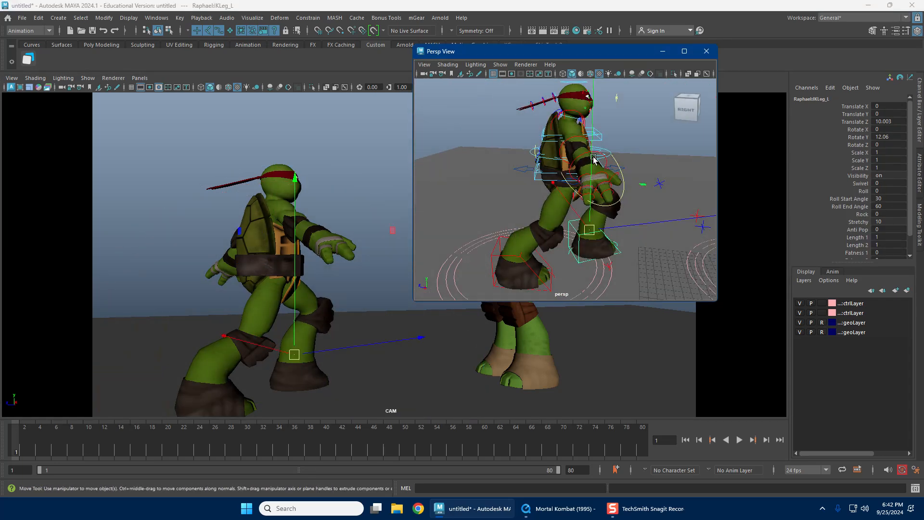
{"action": "left_click_drag", "start_coordinate": [557, 56], "coordinate": [609, 51]}
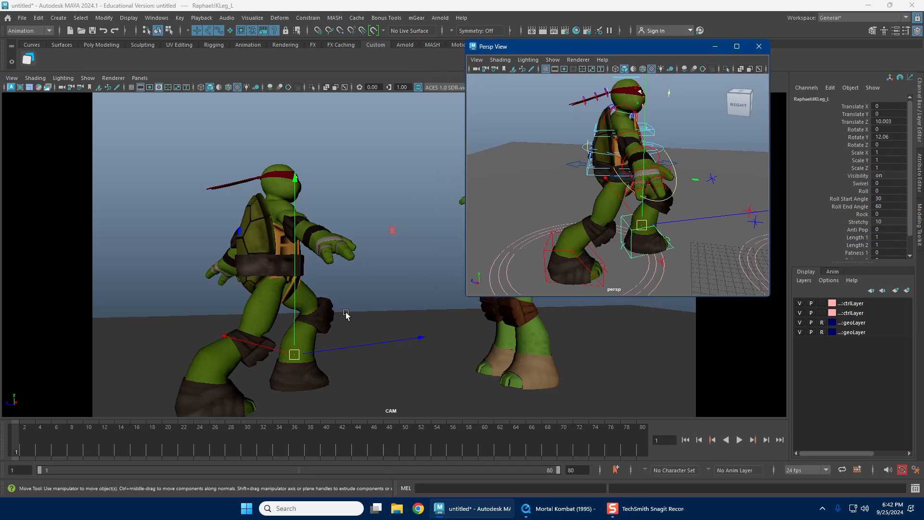
{"action": "key", "text": "e"}
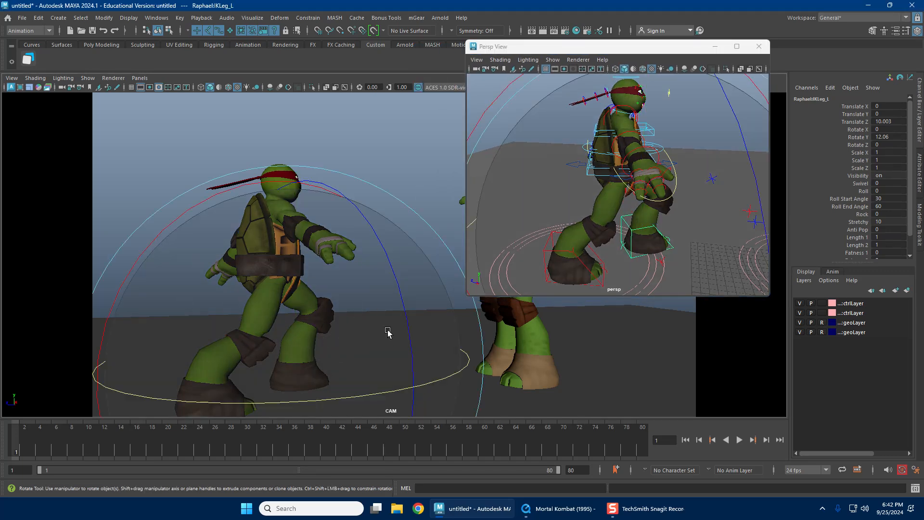
{"action": "key", "text": "w"}
Step: Examine Raphael's torso, hips and foot placement from the front in the perspective view
{"action": "left_click_drag", "start_coordinate": [632, 210], "coordinate": [614, 186], "text": "alt"}
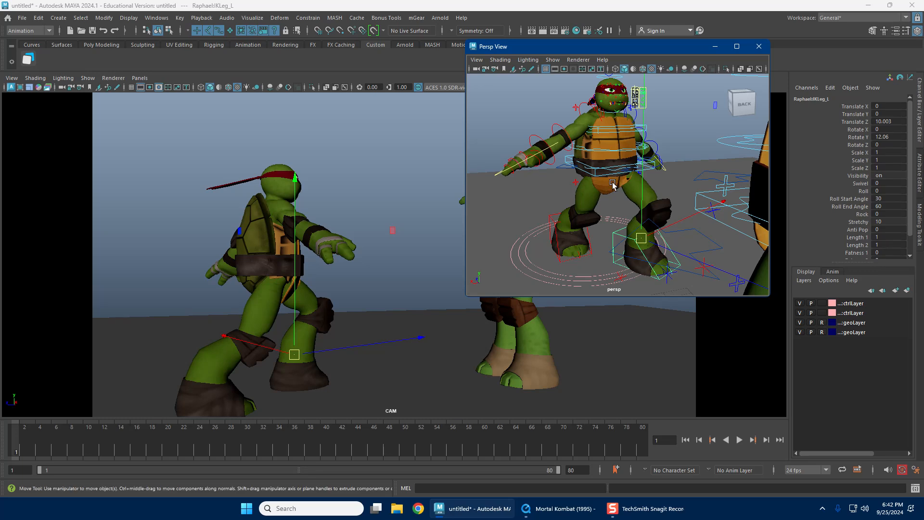
{"action": "scroll", "coordinate": [566, 187], "scroll_direction": "up", "scroll_amount": 4}
{"action": "middle_click_drag", "start_coordinate": [613, 186], "coordinate": [635, 194], "text": "alt"}
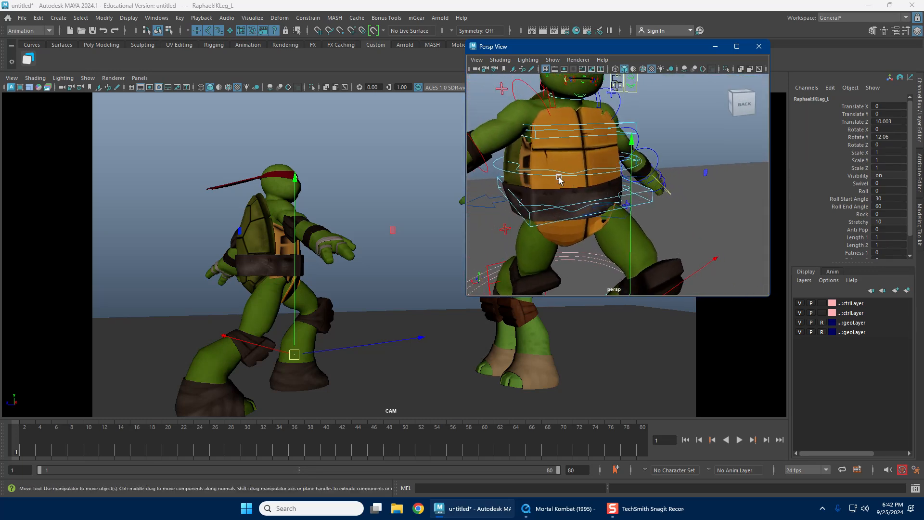
{"action": "scroll", "coordinate": [560, 179], "scroll_direction": "down", "scroll_amount": 4}
{"action": "left_click_drag", "start_coordinate": [560, 179], "coordinate": [575, 198], "text": "alt"}
{"action": "scroll", "coordinate": [585, 196], "scroll_direction": "down", "scroll_amount": 4}
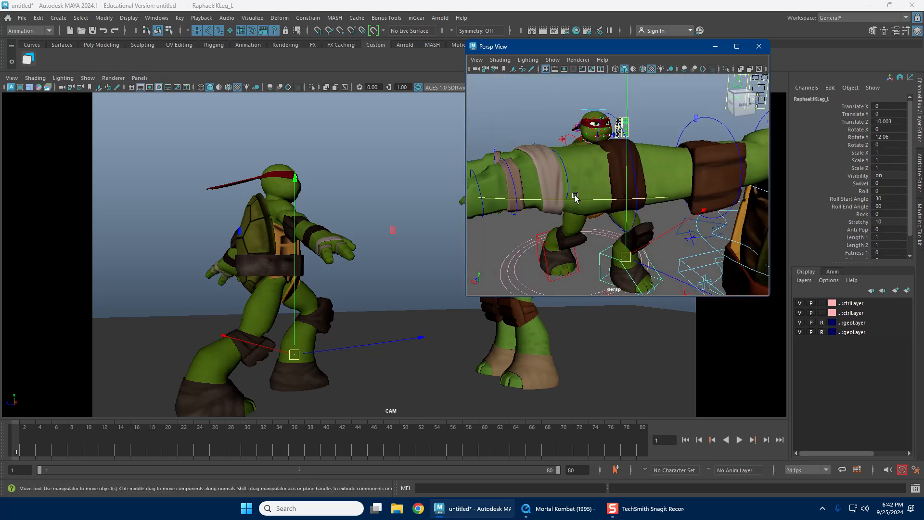
{"action": "right_click_drag", "start_coordinate": [575, 197], "coordinate": [637, 196], "text": "alt"}
{"action": "left_click_drag", "start_coordinate": [653, 222], "coordinate": [618, 172], "text": "alt"}
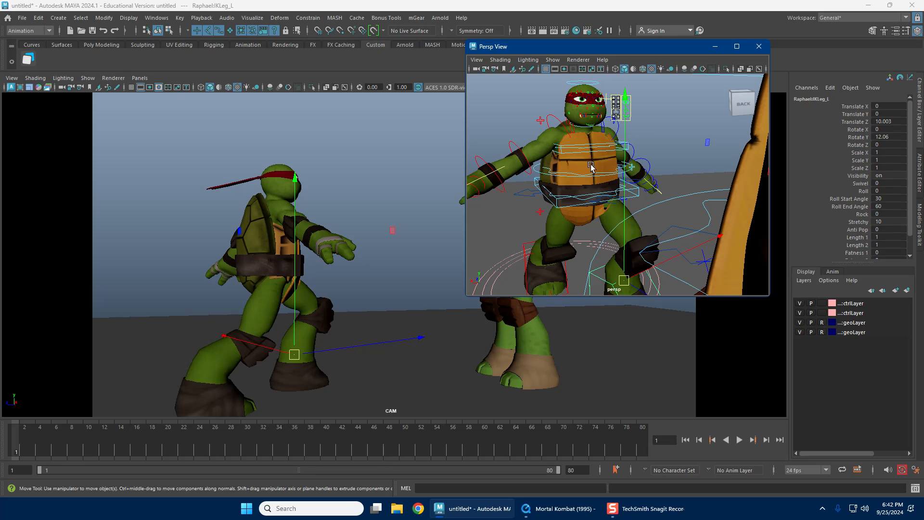
Step: Rotate Raphael's Spine1 control to about 13.4 degrees in Z so his torso leans forward toward Donatello
{"action": "scroll", "coordinate": [544, 196], "scroll_direction": "up", "scroll_amount": 3}
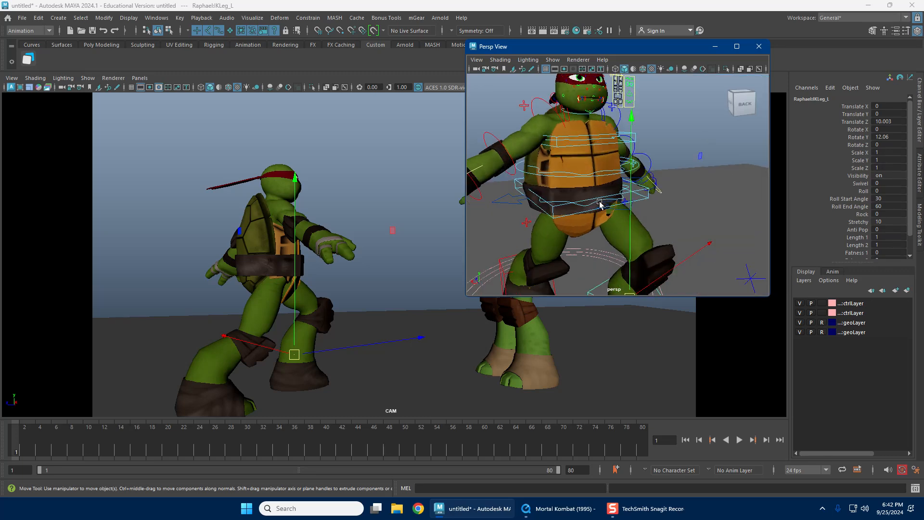
{"action": "left_click", "coordinate": [530, 203]}
{"action": "key", "text": "e"}
{"action": "left_click_drag", "start_coordinate": [131, 147], "coordinate": [184, 126]}
{"action": "left_click", "coordinate": [590, 193]}
{"action": "key", "text": "w"}
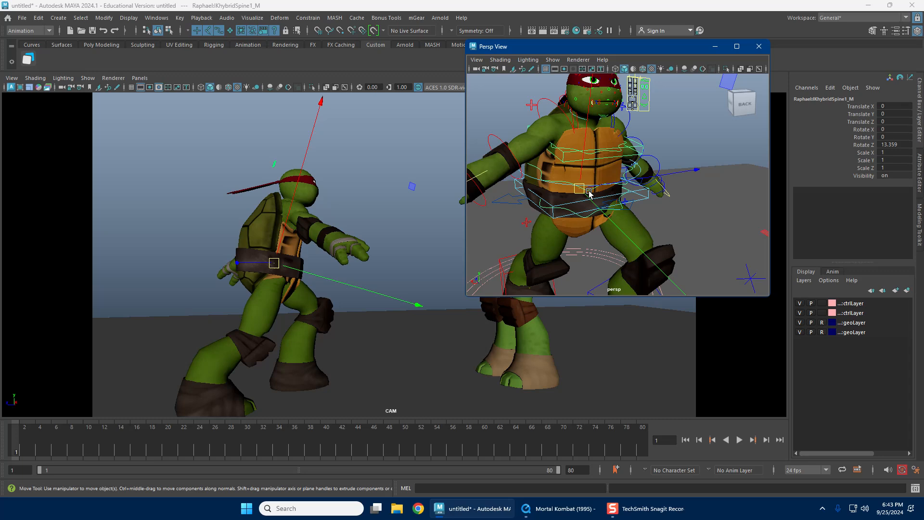
Step: Select Raphael's controls together with Donatello's left leg pole vector, add them to a new display layer, then deselect and frame both characters
{"action": "right_click_drag", "start_coordinate": [661, 176], "coordinate": [561, 161], "text": "alt"}
{"action": "left_click_drag", "start_coordinate": [561, 162], "coordinate": [604, 175], "text": "alt"}
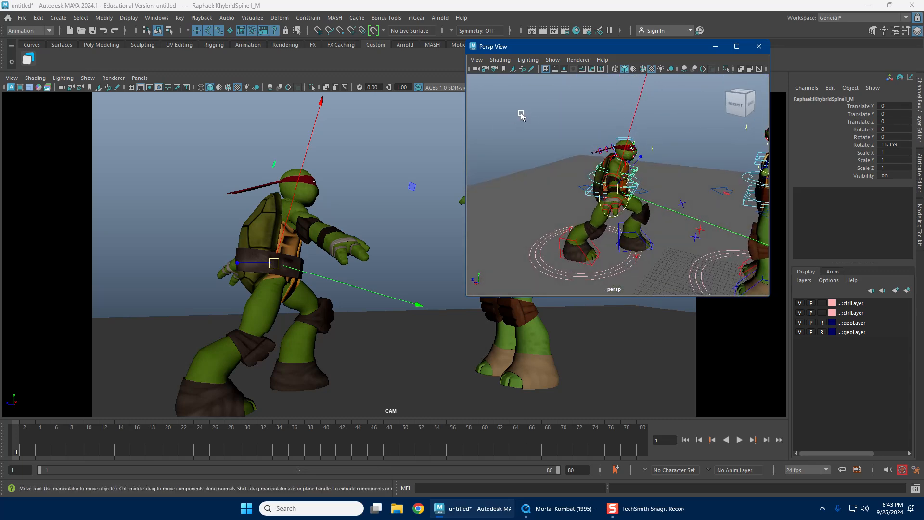
{"action": "left_click_drag", "start_coordinate": [525, 111], "coordinate": [586, 171]}
{"action": "scroll", "coordinate": [606, 172], "scroll_direction": "down", "scroll_amount": 3}
{"action": "left_click_drag", "start_coordinate": [516, 118], "coordinate": [612, 219]}
{"action": "scroll", "coordinate": [609, 217], "scroll_direction": "up", "scroll_amount": 5}
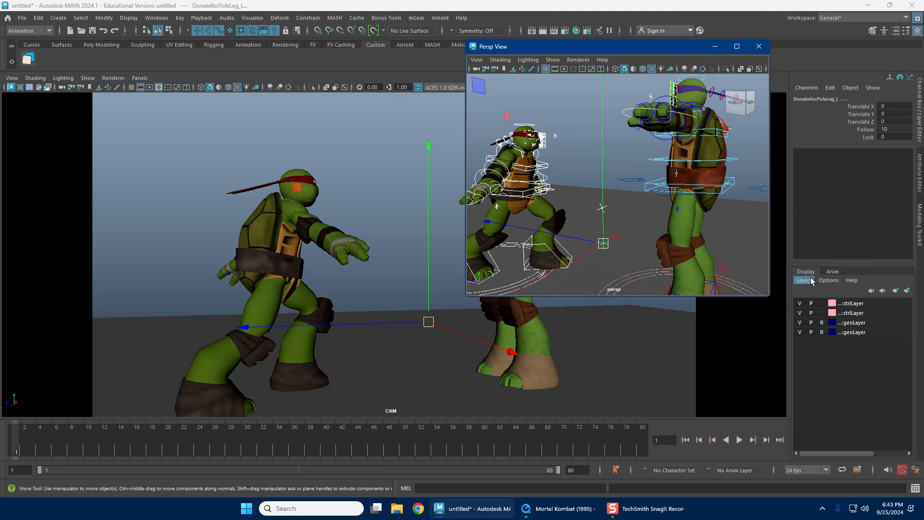
{"action": "left_click", "coordinate": [908, 291]}
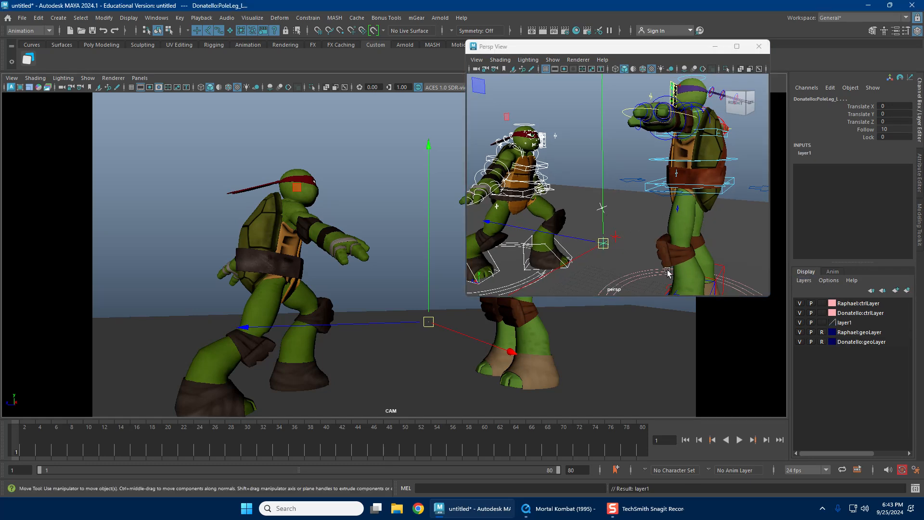
{"action": "left_click", "coordinate": [637, 232]}
{"action": "key", "text": "a"}
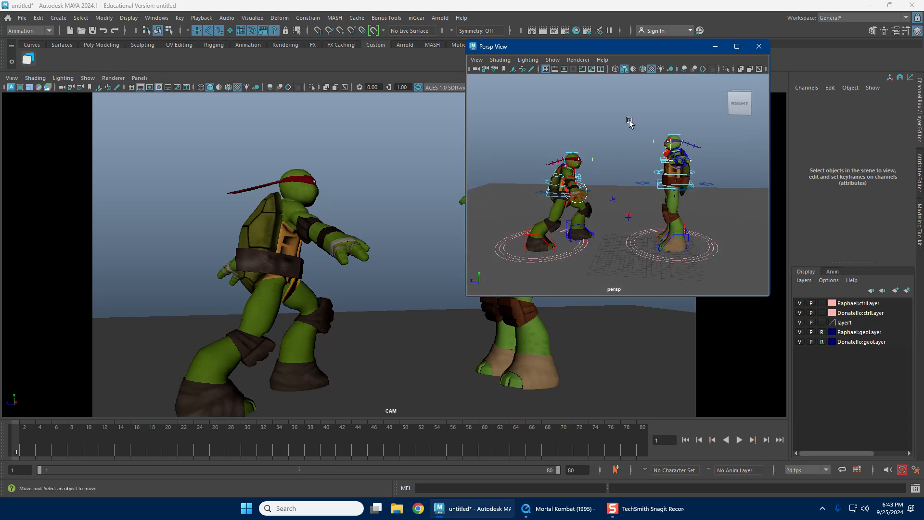
Step: Select all of Donatello's rig controls and add them to a new display layer
{"action": "left_click_drag", "start_coordinate": [627, 124], "coordinate": [768, 284]}
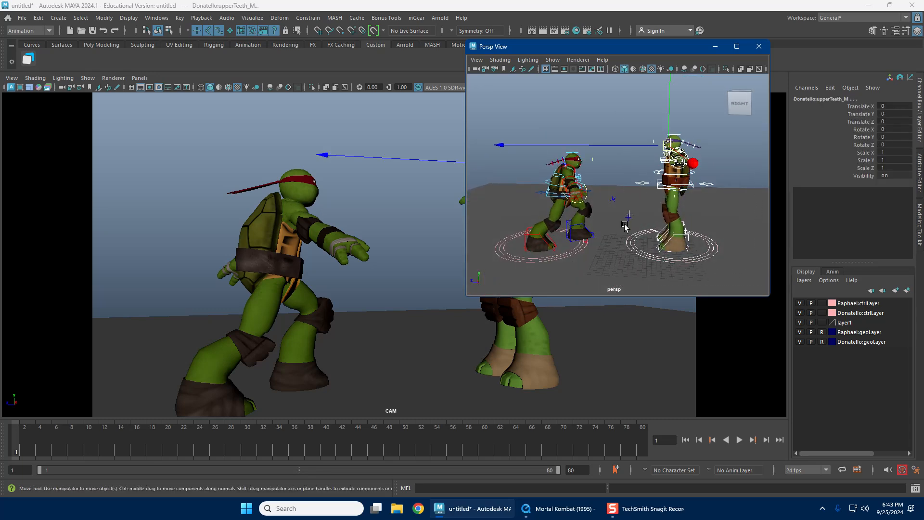
{"action": "left_click", "coordinate": [615, 167]}
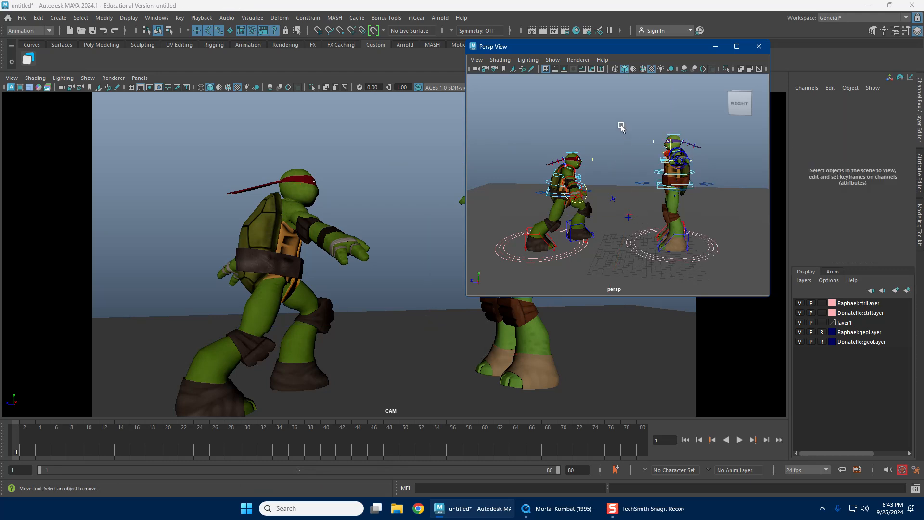
{"action": "left_click_drag", "start_coordinate": [621, 127], "coordinate": [750, 294]}
{"action": "left_click", "coordinate": [907, 290]}
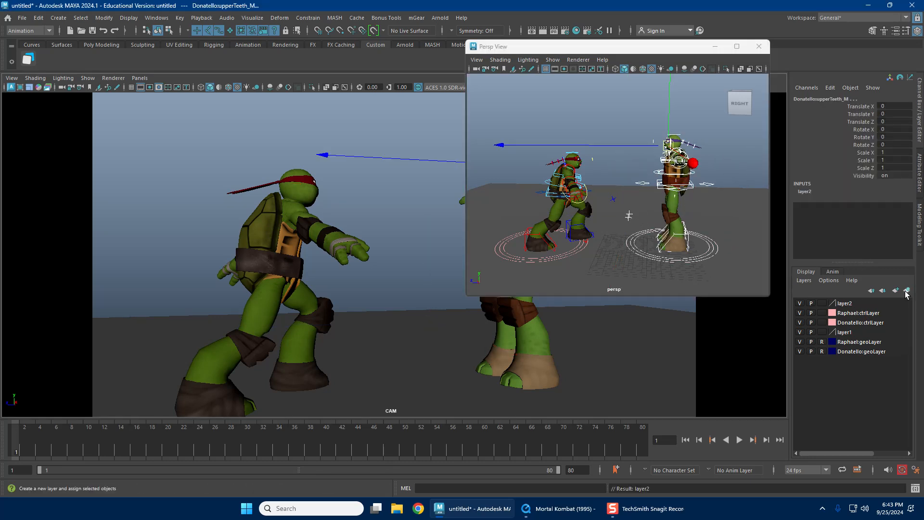
Step: Hide the Donatello:ctrlLayer display layer and clear the selection so only Raphael's controls are displayed
{"action": "left_click", "coordinate": [846, 333]}
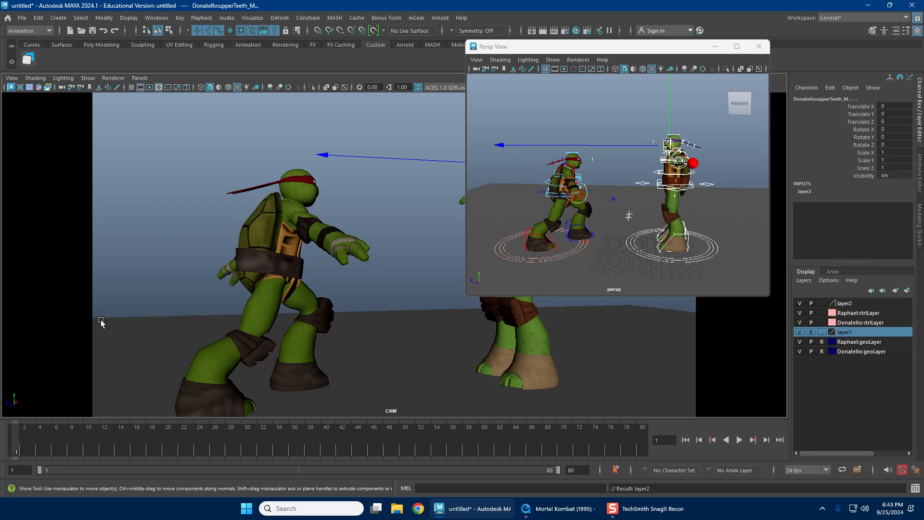
{"action": "left_click", "coordinate": [802, 323]}
{"action": "left_click", "coordinate": [801, 323]}
{"action": "double_click", "coordinate": [855, 314]}
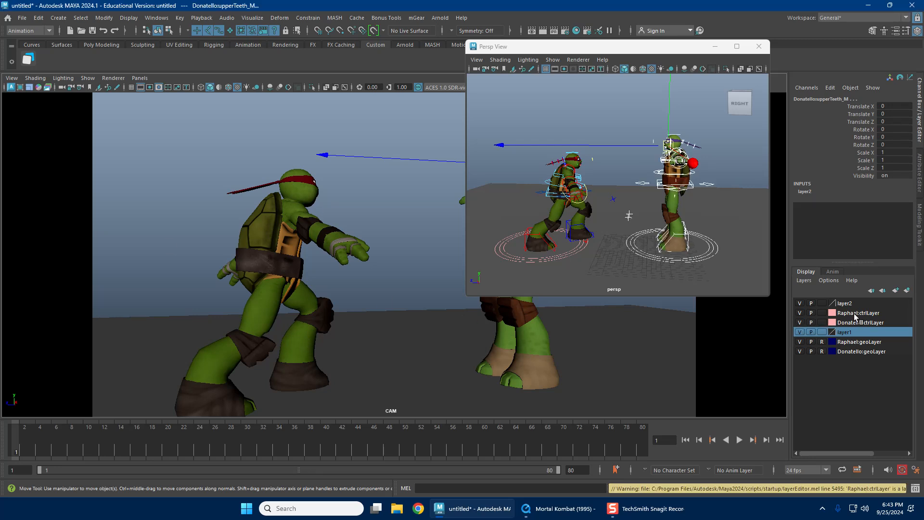
{"action": "left_click", "coordinate": [801, 324]}
{"action": "left_click", "coordinate": [801, 323]}
{"action": "left_click", "coordinate": [801, 323]}
{"action": "left_click", "coordinate": [637, 186]}
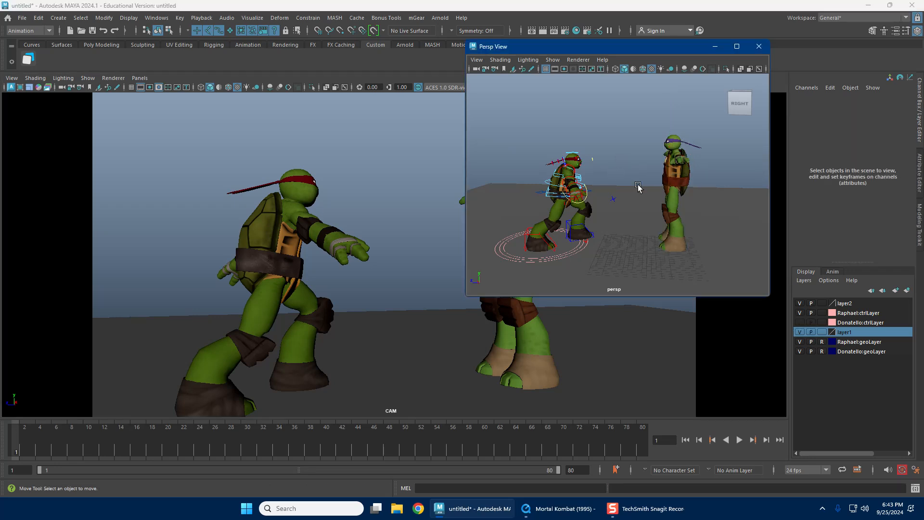
Step: Select Raphael's controls to check them, deselect them, and inspect his torso from the front in the perspective view
{"action": "middle_click_drag", "start_coordinate": [595, 192], "coordinate": [614, 181], "text": "alt"}
{"action": "left_click_drag", "start_coordinate": [512, 108], "coordinate": [676, 293]}
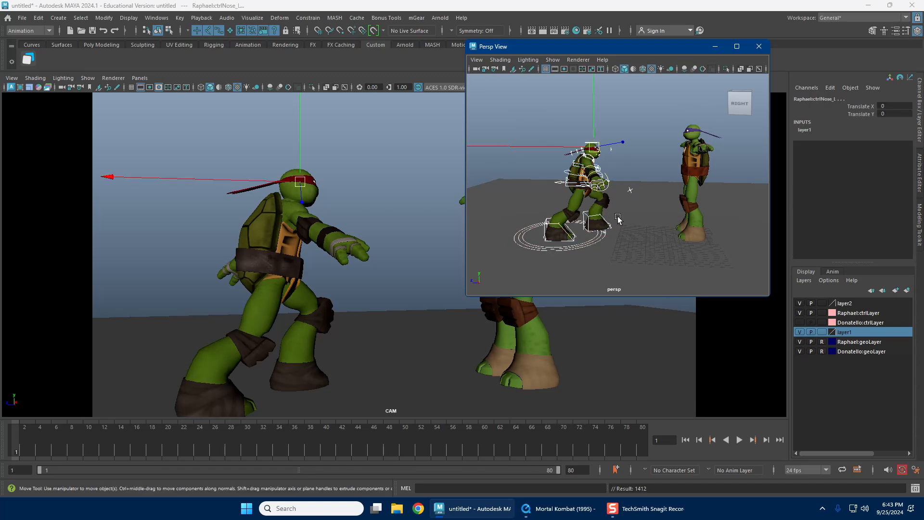
{"action": "left_click", "coordinate": [648, 170]}
{"action": "right_click_drag", "start_coordinate": [544, 188], "coordinate": [646, 191], "text": "alt"}
{"action": "left_click_drag", "start_coordinate": [646, 192], "coordinate": [617, 192], "text": "alt"}
{"action": "middle_click_drag", "start_coordinate": [573, 178], "coordinate": [675, 205], "text": "alt"}
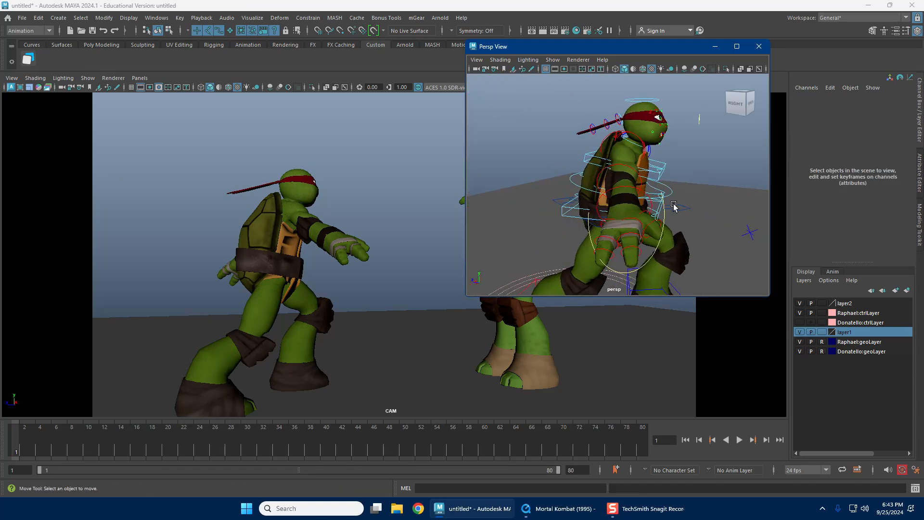
{"action": "left_click_drag", "start_coordinate": [674, 206], "coordinate": [608, 196], "text": "alt"}
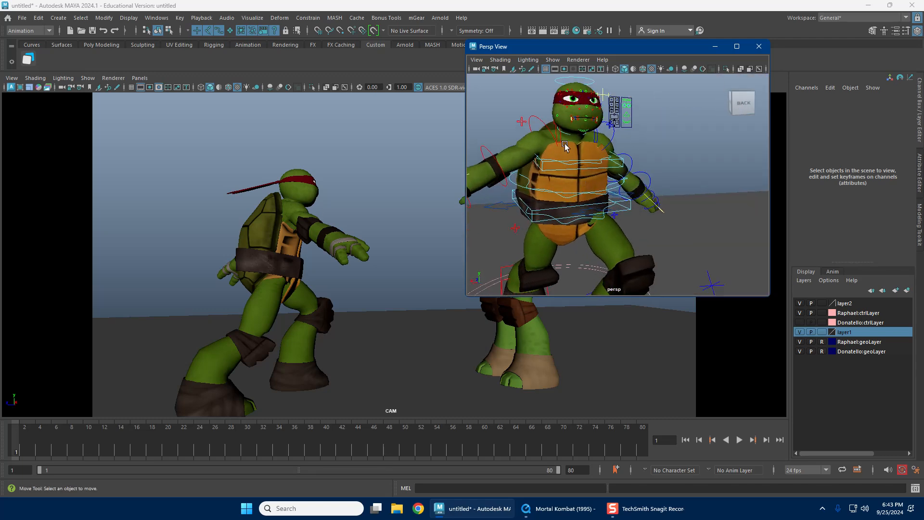
Step: Select Raphael's head control and move the perspective window aside to uncover Donatello in the camera view
{"action": "left_click", "coordinate": [587, 84]}
{"action": "key", "text": "e"}
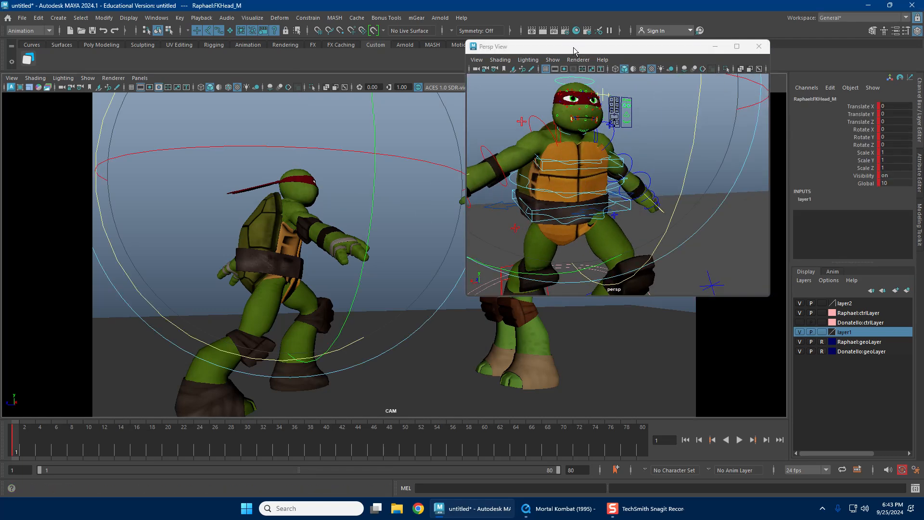
{"action": "left_click_drag", "start_coordinate": [574, 48], "coordinate": [706, 50]}
{"action": "right_click_drag", "start_coordinate": [751, 179], "coordinate": [764, 208], "text": "alt"}
{"action": "key", "text": "w"}
{"action": "left_click", "coordinate": [684, 219]}
{"action": "right_click_drag", "start_coordinate": [684, 219], "coordinate": [697, 221], "text": "alt"}
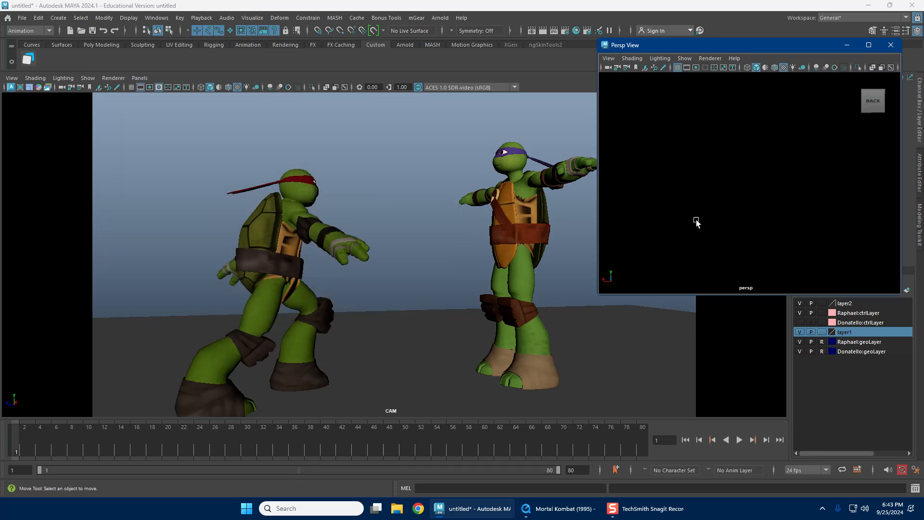
{"action": "left_click_drag", "start_coordinate": [697, 221], "coordinate": [702, 233], "text": "alt"}
Step: Rotate Raphael's IKhybridSpine3 control to adjust the angle of his chest
{"action": "left_click", "coordinate": [673, 204]}
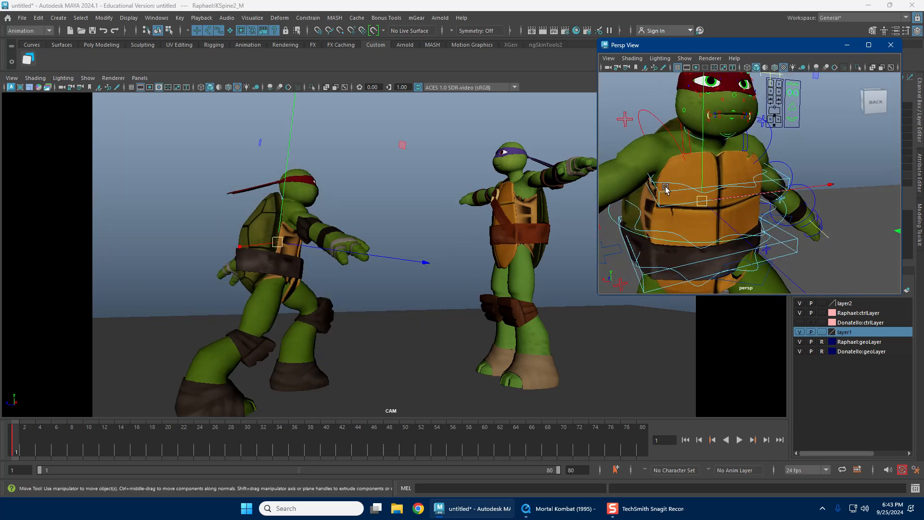
{"action": "key", "text": "e"}
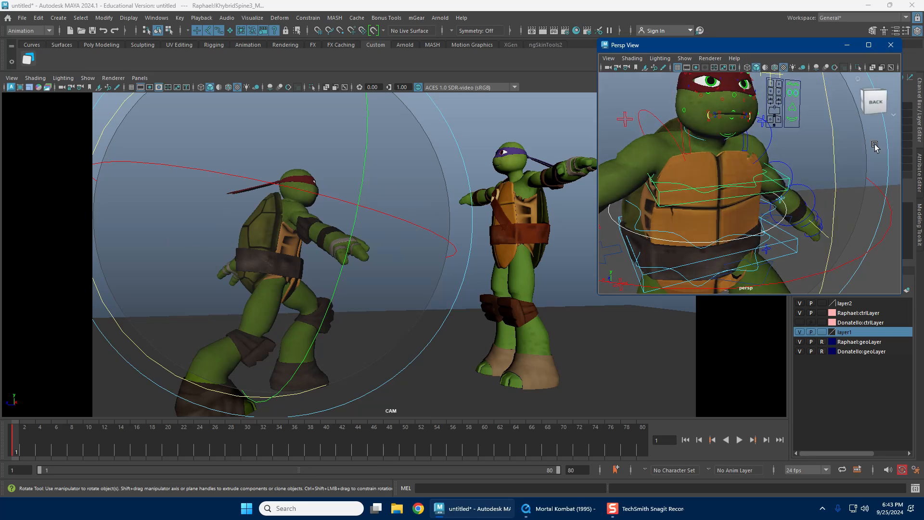
{"action": "left_click_drag", "start_coordinate": [833, 144], "coordinate": [820, 216]}
Step: Rotate Raphael's spine further so his torso hunches forward toward Donatello
{"action": "left_click_drag", "start_coordinate": [698, 212], "coordinate": [677, 214], "text": "alt"}
{"action": "key", "text": "w"}
{"action": "left_click", "coordinate": [669, 200]}
{"action": "key", "text": "e"}
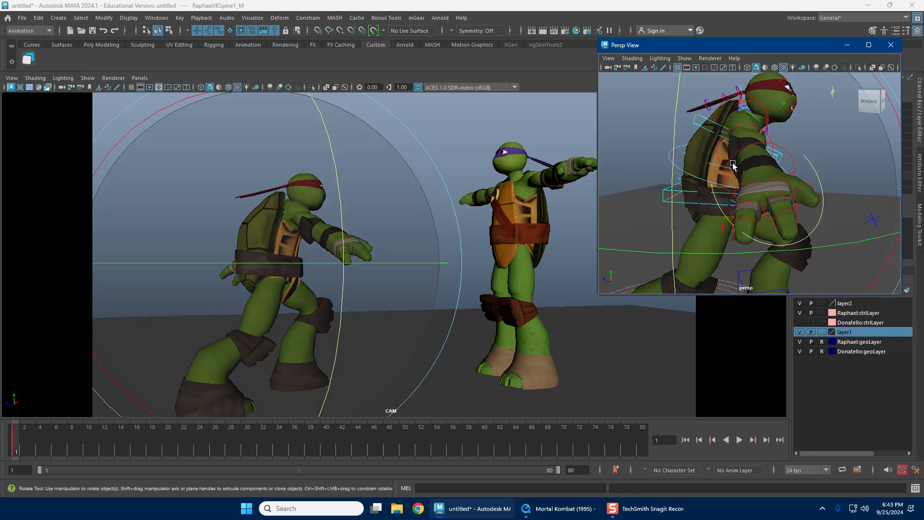
{"action": "key", "text": "w"}
{"action": "key", "text": "e"}
{"action": "mouse_move", "coordinate": [824, 155]}
{"action": "left_mouse_down"}
{"action": "mouse_move", "coordinate": [817, 165]}
{"action": "mouse_move", "coordinate": [815, 148]}
{"action": "left_mouse_up"}
Step: Rotate Raphael's FKHead control so his face is raised and turned to match the fighting stance
{"action": "key", "text": "w"}
{"action": "left_click_drag", "start_coordinate": [735, 140], "coordinate": [709, 164], "text": "alt"}
{"action": "key", "text": "e"}
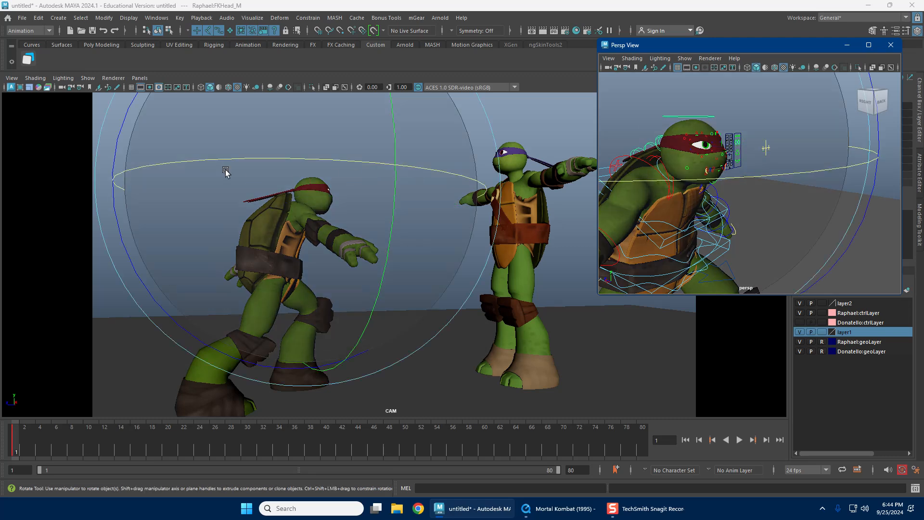
{"action": "left_click_drag", "start_coordinate": [226, 171], "coordinate": [249, 195]}
{"action": "left_click_drag", "start_coordinate": [380, 211], "coordinate": [169, 274]}
Step: Rotate Raphael's IKhybridSpine2 control to twist his mid torso
{"action": "key", "text": "w"}
{"action": "left_click_drag", "start_coordinate": [717, 204], "coordinate": [736, 204], "text": "alt"}
{"action": "right_click_drag", "start_coordinate": [723, 202], "coordinate": [683, 212], "text": "alt"}
{"action": "middle_click_drag", "start_coordinate": [685, 214], "coordinate": [700, 202], "text": "alt"}
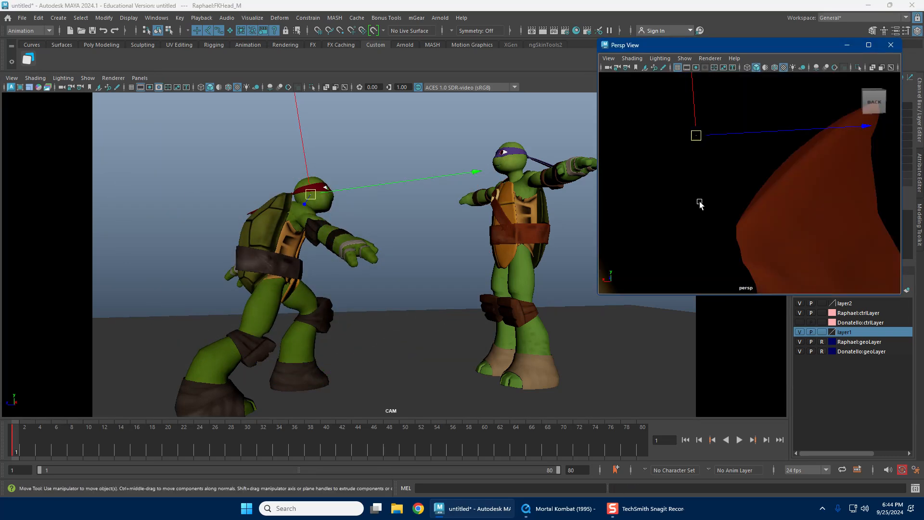
{"action": "right_click_drag", "start_coordinate": [690, 204], "coordinate": [735, 193], "text": "alt"}
{"action": "left_click", "coordinate": [724, 185]}
{"action": "key", "text": "e"}
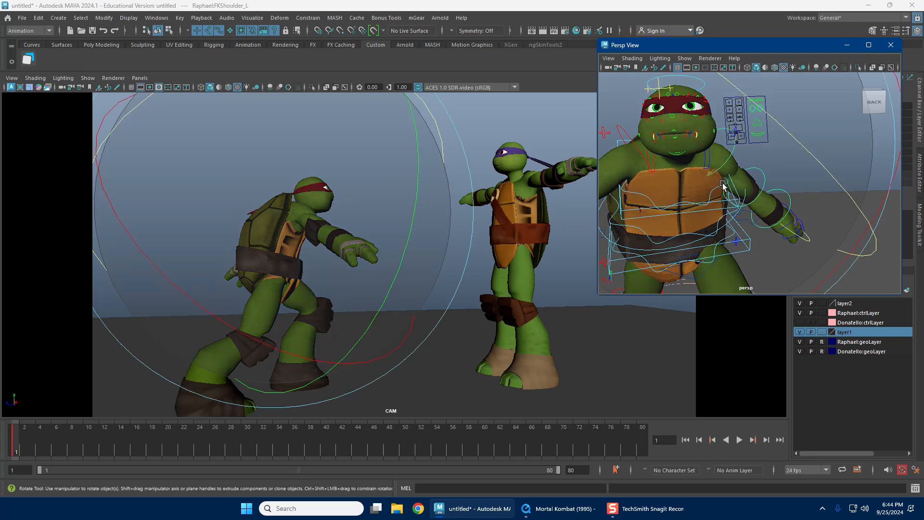
{"action": "key", "text": "w"}
{"action": "left_click", "coordinate": [640, 205]}
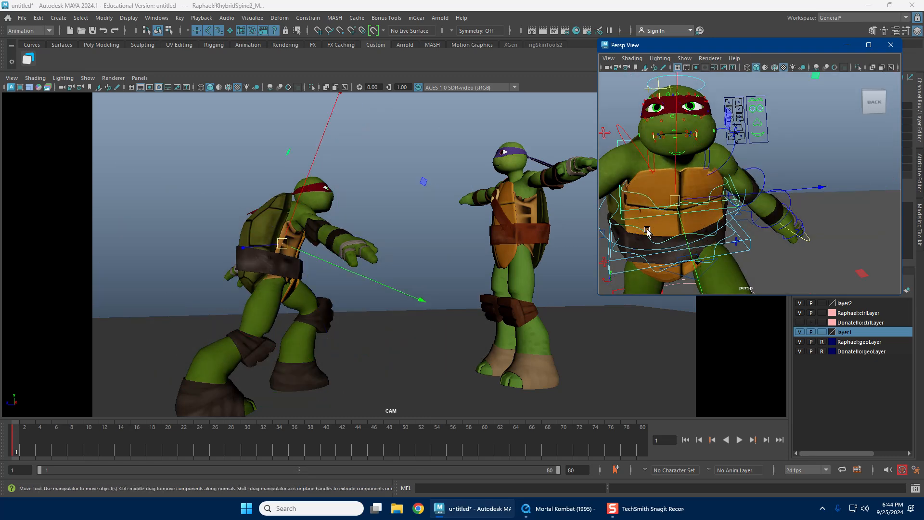
{"action": "key", "text": "e"}
{"action": "mouse_move", "coordinate": [801, 256]}
{"action": "left_mouse_down"}
{"action": "mouse_move", "coordinate": [808, 279]}
{"action": "mouse_move", "coordinate": [799, 272]}
{"action": "mouse_move", "coordinate": [806, 267]}
{"action": "left_mouse_up"}
Step: Undo the trial adjustment at Raphael's waist and rotate his RootX control to tilt the hips and lower the upper body
{"action": "left_click_drag", "start_coordinate": [698, 235], "coordinate": [689, 208], "text": "alt"}
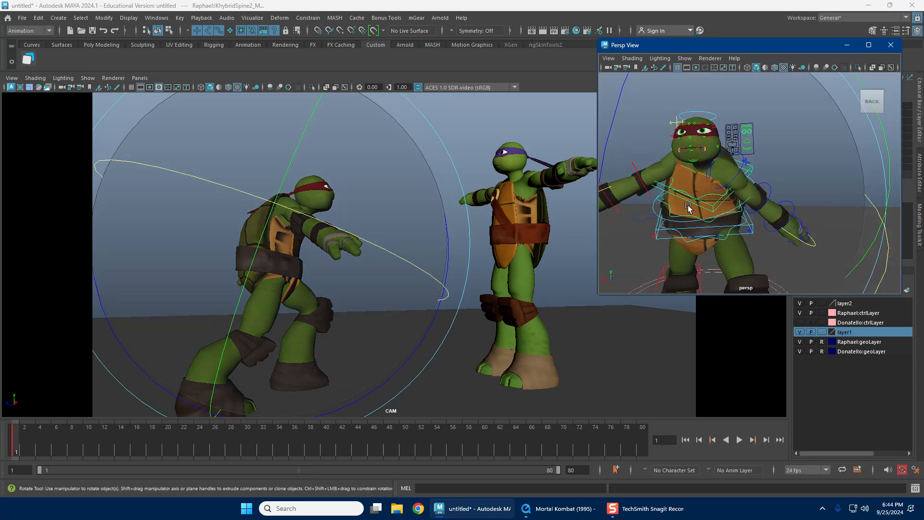
{"action": "right_click_drag", "start_coordinate": [689, 208], "coordinate": [727, 224], "text": "alt"}
{"action": "middle_click_drag", "start_coordinate": [728, 224], "coordinate": [724, 157], "text": "alt"}
{"action": "right_click_drag", "start_coordinate": [724, 157], "coordinate": [696, 178], "text": "alt"}
{"action": "key", "text": "w"}
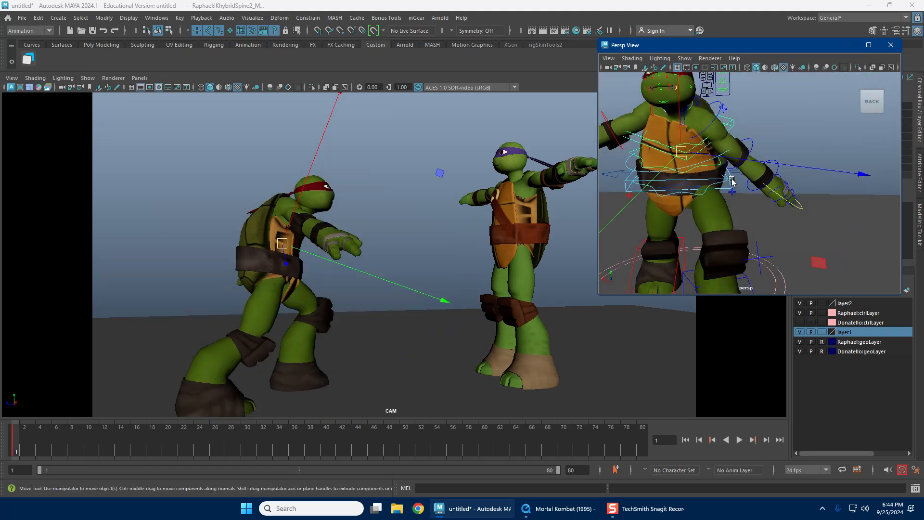
{"action": "left_click_drag", "start_coordinate": [683, 174], "coordinate": [694, 177]}
{"action": "key", "text": "ctrl+z"}
{"action": "key", "text": "e"}
{"action": "left_click_drag", "start_coordinate": [800, 152], "coordinate": [807, 178]}
{"action": "left_click_drag", "start_coordinate": [637, 180], "coordinate": [635, 177]}
{"action": "key", "text": "w"}
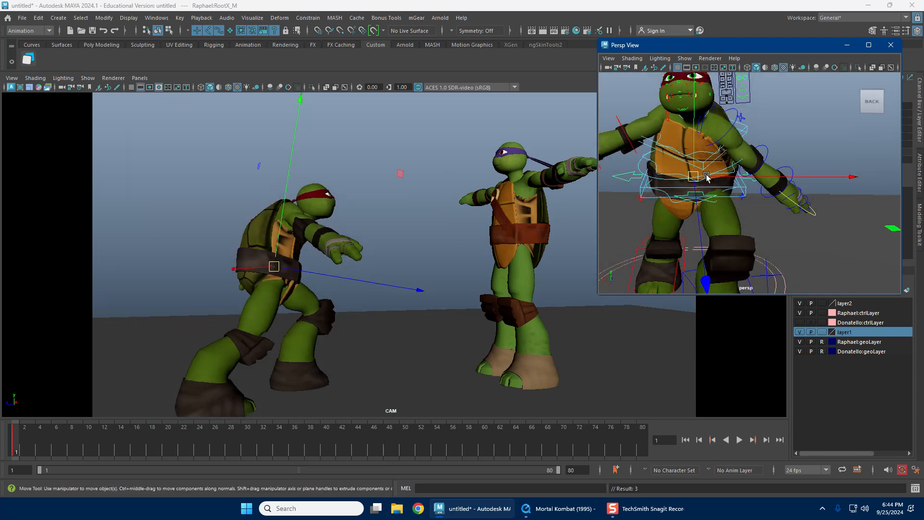
Step: Rotate Raphael's IKhybridSpine3 control to counter-tilt his chest above the mid spine
{"action": "middle_click_drag", "start_coordinate": [704, 176], "coordinate": [708, 195], "text": "alt"}
{"action": "scroll", "coordinate": [708, 195], "scroll_direction": "up", "scroll_amount": 1}
{"action": "left_click", "coordinate": [648, 178]}
{"action": "key", "text": "e"}
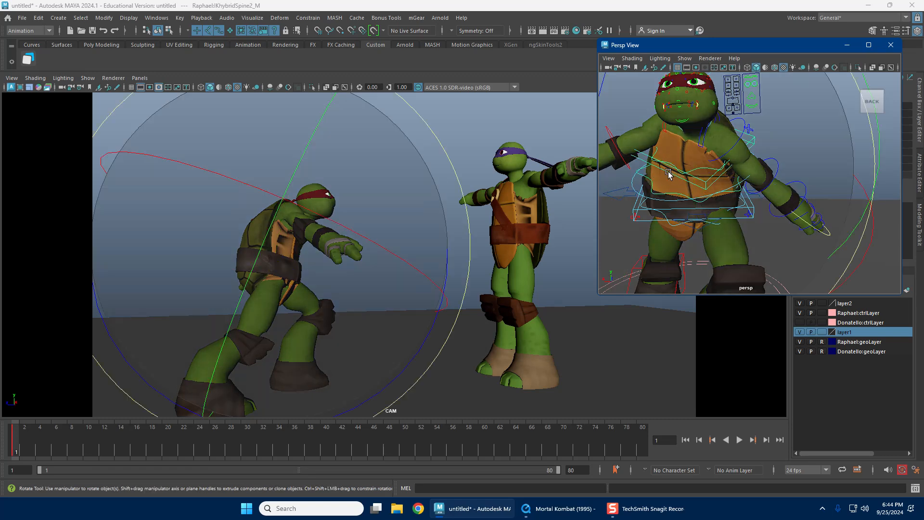
{"action": "key", "text": "w"}
{"action": "left_click", "coordinate": [656, 152]}
{"action": "key", "text": "e"}
{"action": "left_click_drag", "start_coordinate": [731, 221], "coordinate": [765, 219]}
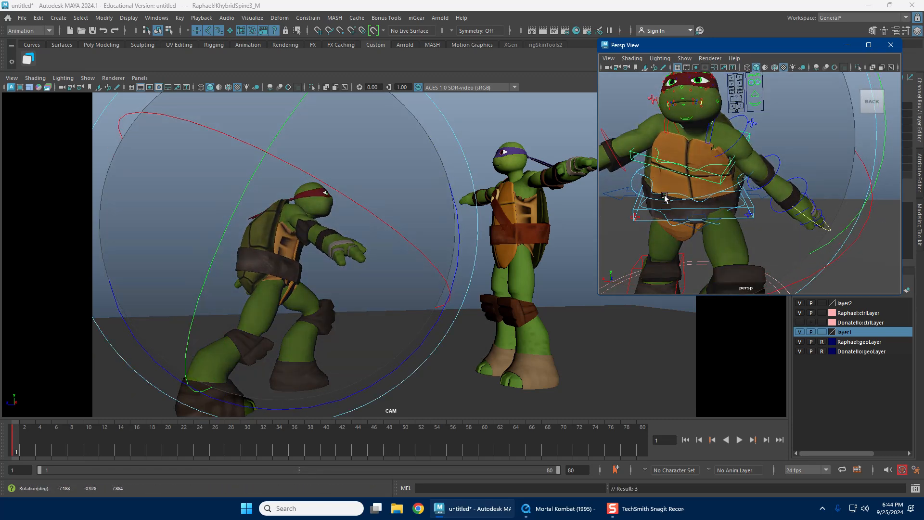
Step: Rotate Raphael's FKScapula_R control to reposition his right shoulder
{"action": "key", "text": "w"}
{"action": "left_click_drag", "start_coordinate": [646, 193], "coordinate": [696, 189], "text": "alt"}
{"action": "middle_click_drag", "start_coordinate": [697, 190], "coordinate": [686, 210], "text": "alt"}
{"action": "left_click_drag", "start_coordinate": [713, 174], "coordinate": [686, 185], "text": "alt"}
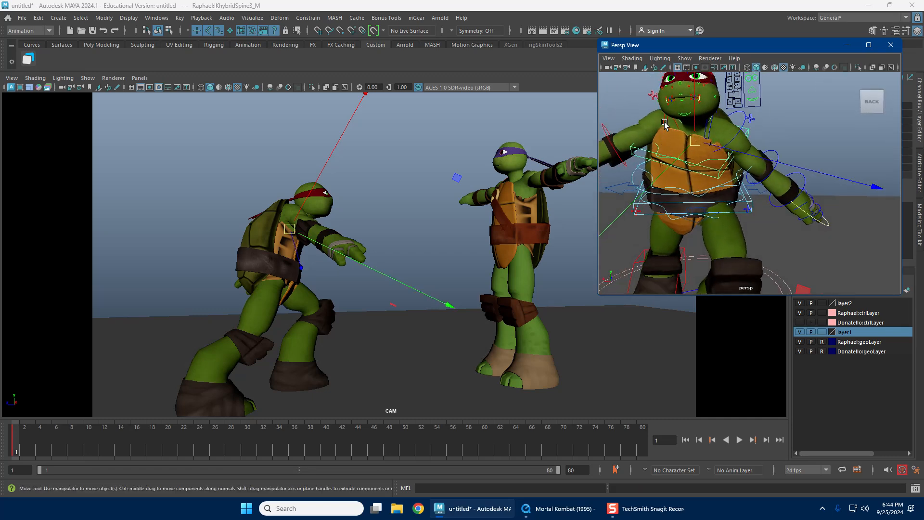
{"action": "left_click", "coordinate": [753, 179]}
{"action": "key", "text": "e"}
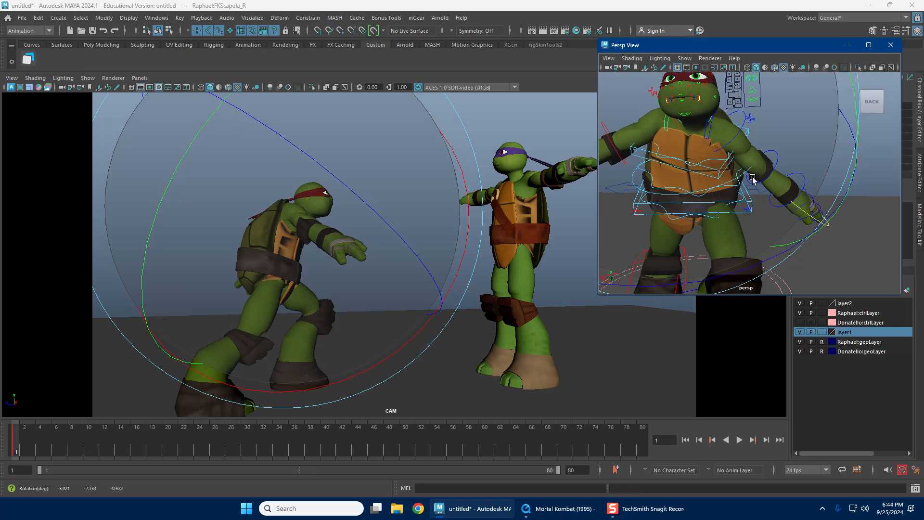
{"action": "key", "text": "w"}
Step: Rotate Raphael's FKScapula_L control to reposition his left shoulder
{"action": "left_click", "coordinate": [709, 136]}
{"action": "key", "text": "e"}
{"action": "mouse_move", "coordinate": [825, 127]}
{"action": "left_mouse_down"}
{"action": "mouse_move", "coordinate": [818, 109]}
{"action": "mouse_move", "coordinate": [791, 124]}
{"action": "mouse_move", "coordinate": [820, 137]}
{"action": "left_mouse_up"}
Step: Rotate Raphael's FKShoulder_R control to swing his right arm forward toward Donatello
{"action": "left_click_drag", "start_coordinate": [715, 167], "coordinate": [803, 165], "text": "alt"}
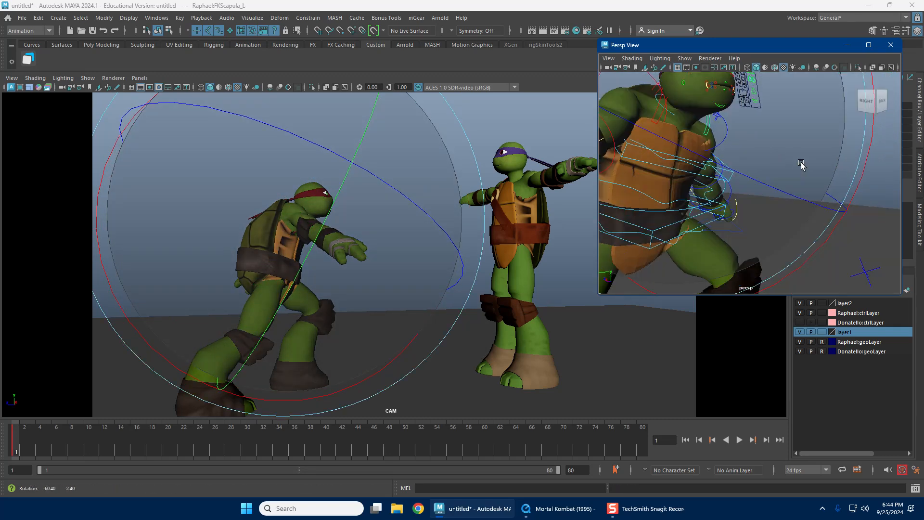
{"action": "middle_click_drag", "start_coordinate": [717, 162], "coordinate": [738, 189], "text": "alt"}
{"action": "key", "text": "w"}
{"action": "left_click", "coordinate": [652, 146]}
{"action": "left_click_drag", "start_coordinate": [652, 147], "coordinate": [631, 110], "text": "alt"}
{"action": "key", "text": "e"}
{"action": "scroll", "coordinate": [640, 110], "scroll_direction": "down", "scroll_amount": 4}
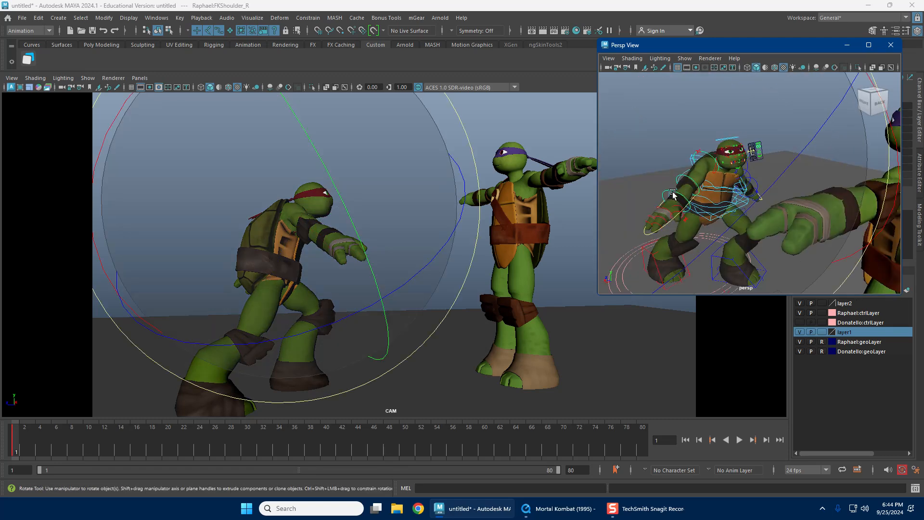
{"action": "left_click_drag", "start_coordinate": [674, 194], "coordinate": [695, 178]}
{"action": "key", "text": "w"}
Step: Bend Raphael's right arm with the FKElbow_R control so the forearm angles up and forward in a guard pose
{"action": "key", "text": "e"}
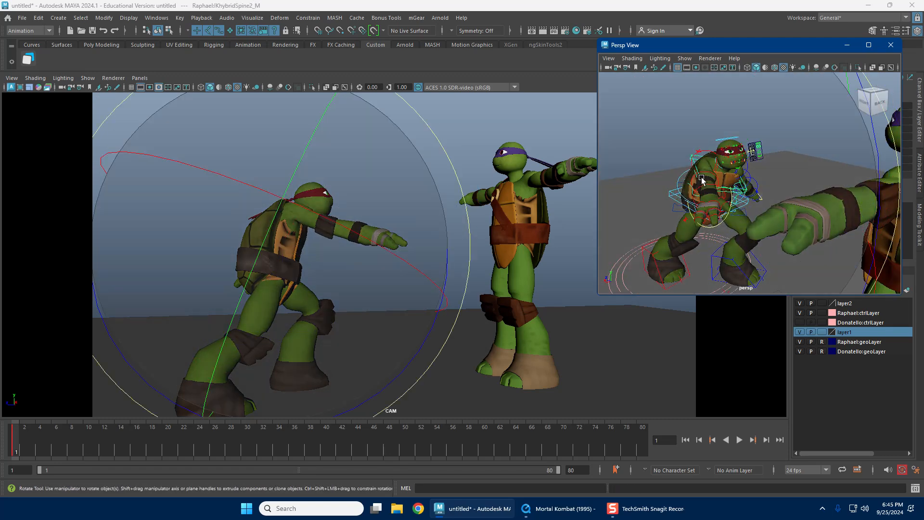
{"action": "key", "text": "w"}
{"action": "left_click", "coordinate": [702, 175]}
{"action": "key", "text": "e"}
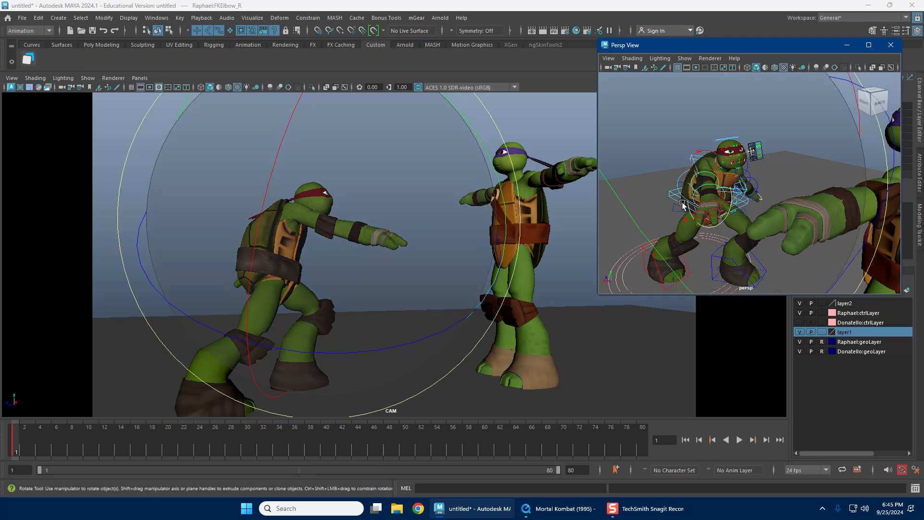
{"action": "key", "text": "minus"}
{"action": "left_click_drag", "start_coordinate": [769, 208], "coordinate": [776, 183]}
{"action": "scroll", "coordinate": [723, 182], "scroll_direction": "up", "scroll_amount": 6}
{"action": "scroll", "coordinate": [776, 183], "scroll_direction": "down", "scroll_amount": 3}
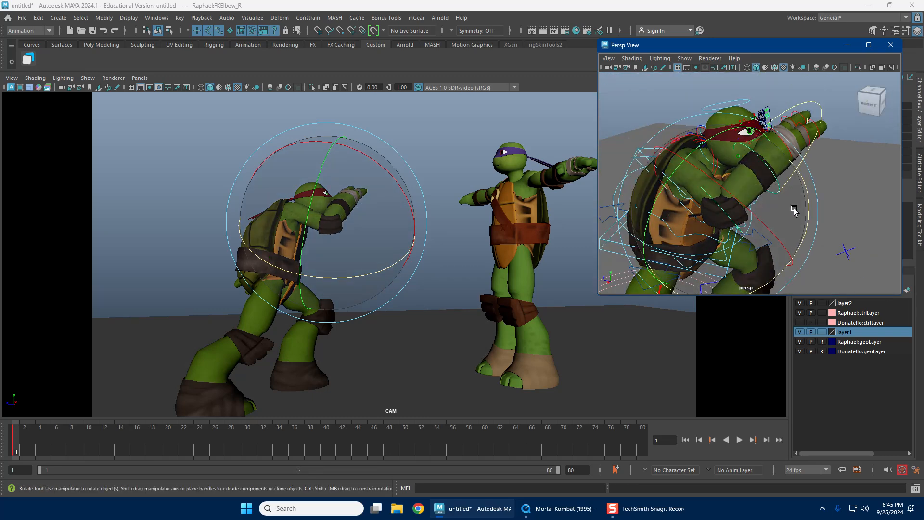
{"action": "left_click_drag", "start_coordinate": [809, 215], "coordinate": [801, 235]}
Step: Rotate Raphael's right upper arm downward so the elbow sits lower and the forearm points at Donatello
{"action": "key", "text": "w"}
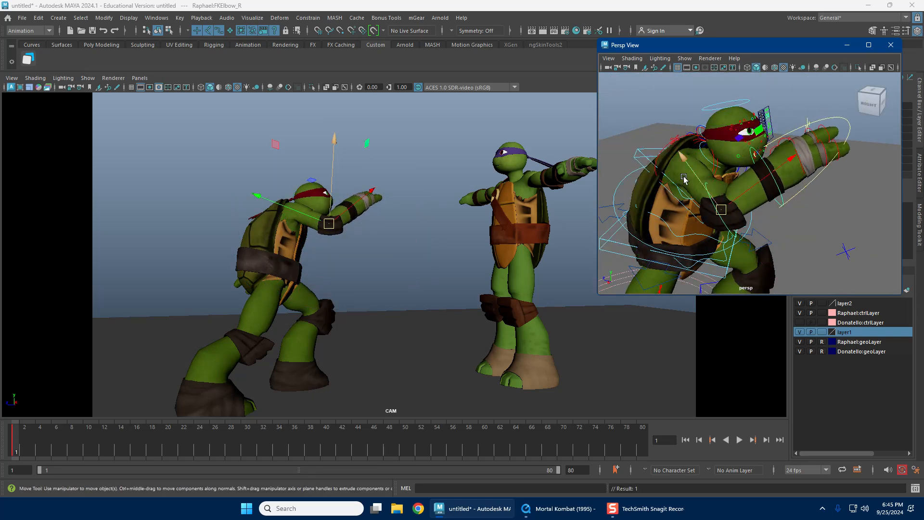
{"action": "left_click", "coordinate": [662, 152]}
{"action": "key", "text": "e"}
{"action": "left_click_drag", "start_coordinate": [326, 164], "coordinate": [273, 232]}
{"action": "key", "text": "w"}
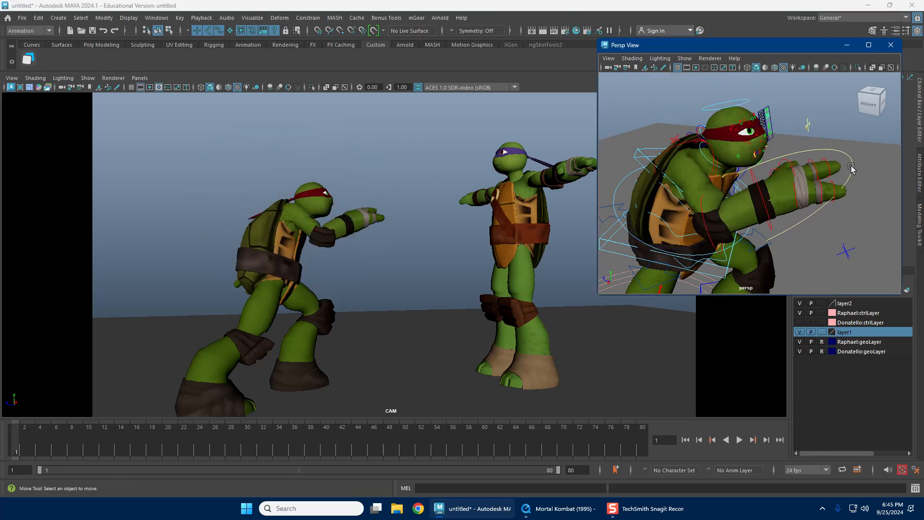
Step: Set the index, middle and thumb curl of Raphael's Fingers_R control to 10 to close the right hand into a fist
{"action": "left_click", "coordinate": [853, 166]}
{"action": "left_click_drag", "start_coordinate": [783, 50], "coordinate": [638, 57]}
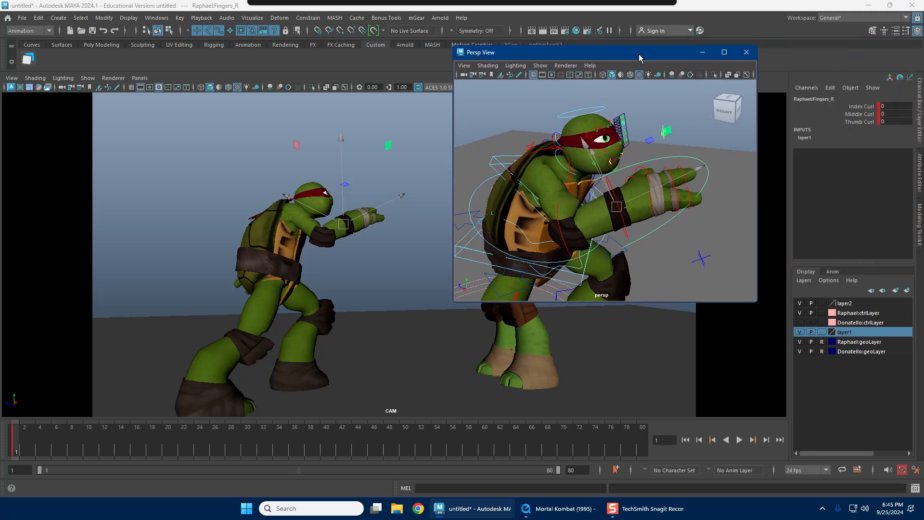
{"action": "left_click_drag", "start_coordinate": [857, 107], "coordinate": [854, 122]}
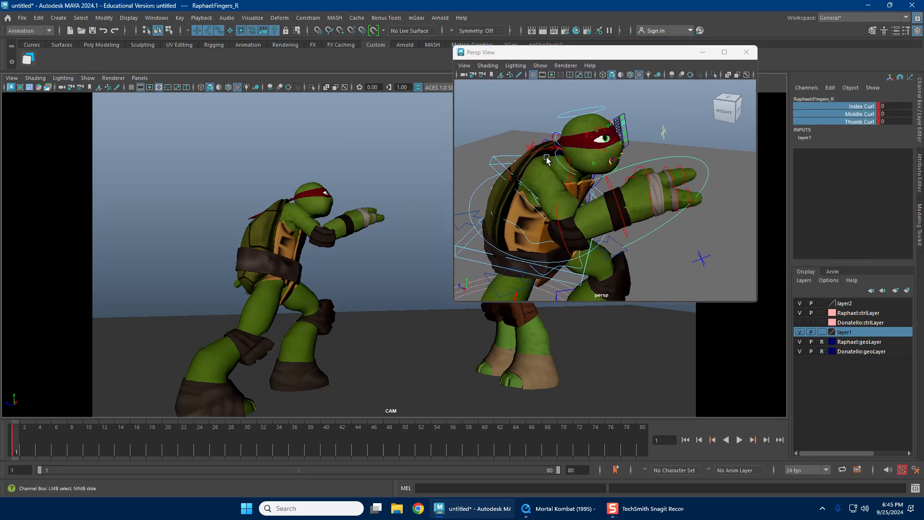
{"action": "middle_click_drag", "start_coordinate": [547, 159], "coordinate": [633, 154]}
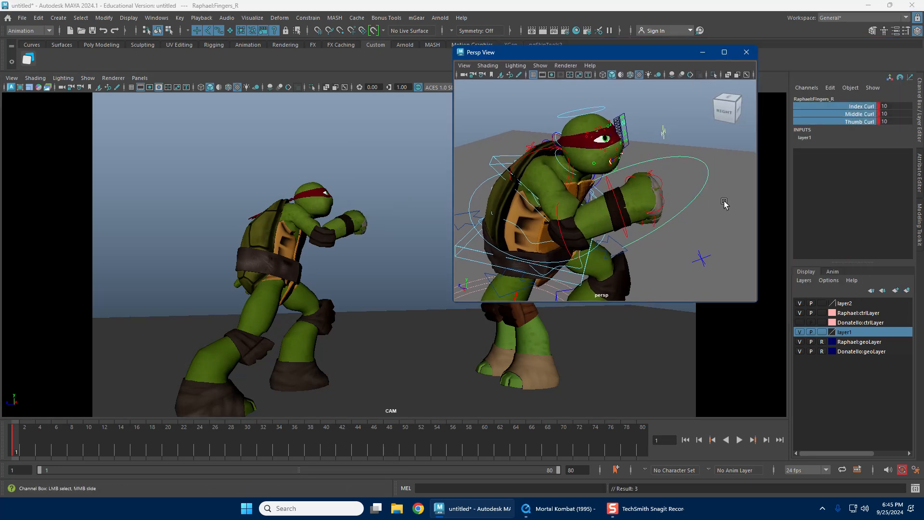
Step: Rotate Raphael's FKWrist_R control to about X 4.992, Y 5.328 and Z 22.162 to angle the right fist
{"action": "left_click", "coordinate": [617, 207]}
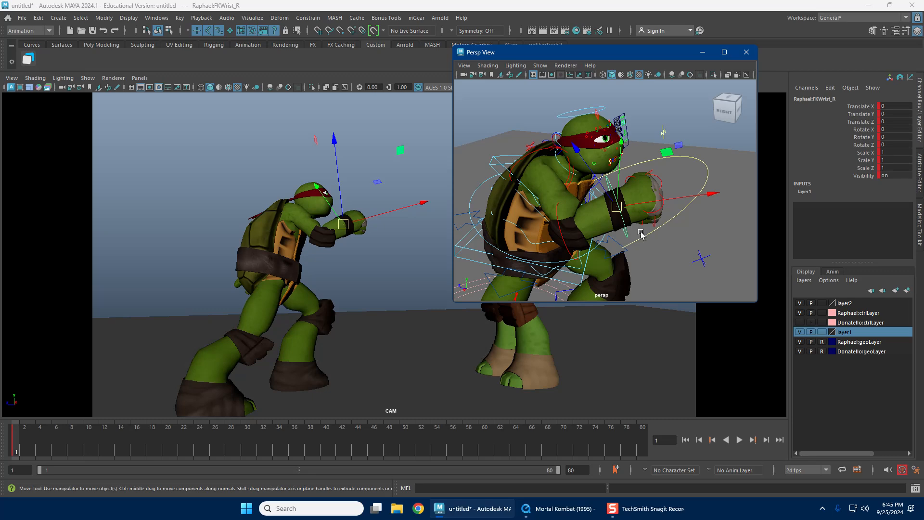
{"action": "key", "text": "e"}
{"action": "left_click_drag", "start_coordinate": [636, 231], "coordinate": [577, 194]}
{"action": "key", "text": "w"}
Step: Rotate Raphael's hanging left arm forward so the forearm points toward Donatello
{"action": "right_click_drag", "start_coordinate": [577, 194], "coordinate": [630, 194], "text": "alt"}
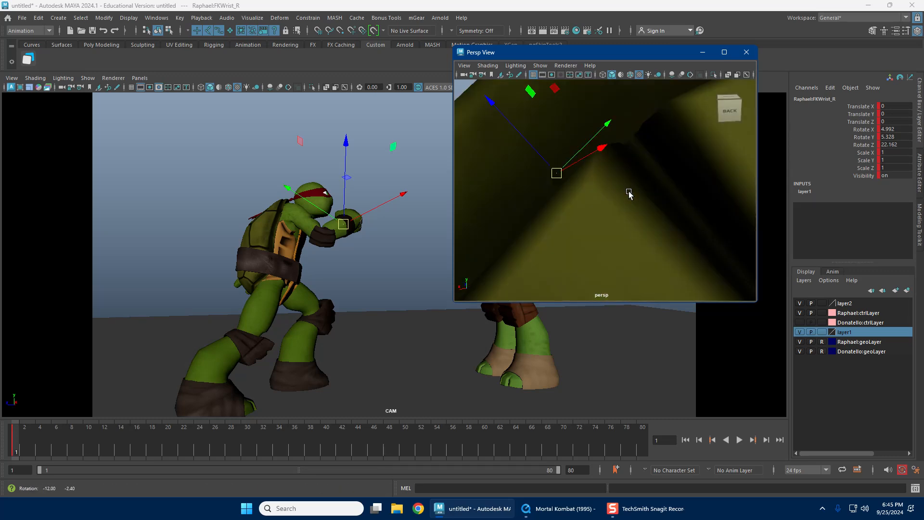
{"action": "left_click_drag", "start_coordinate": [629, 194], "coordinate": [584, 196], "text": "alt"}
{"action": "mouse_move", "coordinate": [584, 196]}
{"action": "right_mouse_down", "text": "alt"}
{"action": "mouse_move", "coordinate": [576, 196]}
{"action": "mouse_move", "coordinate": [584, 195]}
{"action": "right_mouse_up", "text": "alt"}
{"action": "left_click_drag", "start_coordinate": [584, 196], "coordinate": [598, 180], "text": "alt"}
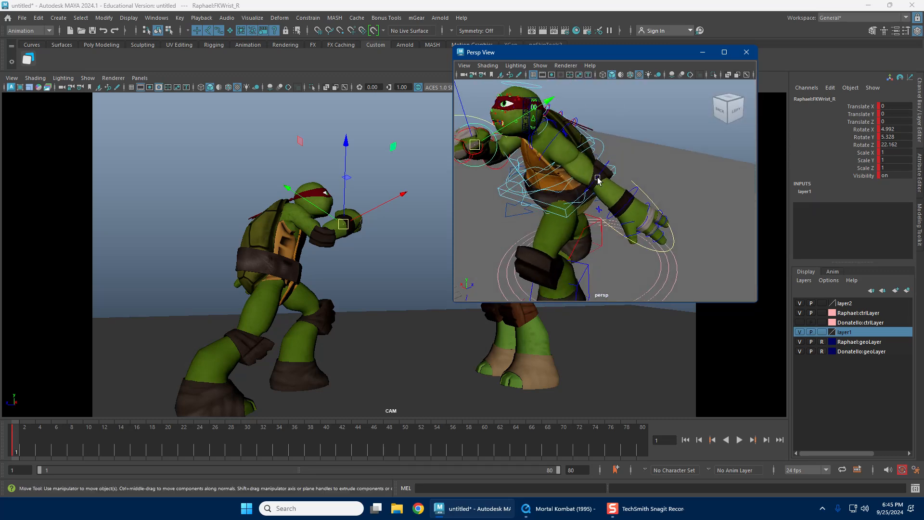
{"action": "key", "text": "e"}
{"action": "left_click_drag", "start_coordinate": [577, 238], "coordinate": [542, 243]}
{"action": "key", "text": "w"}
Step: Rotate Raphael's FKWrist_L control to turn the left hand in line with the raised forearm
{"action": "left_click", "coordinate": [602, 195]}
{"action": "key", "text": "e"}
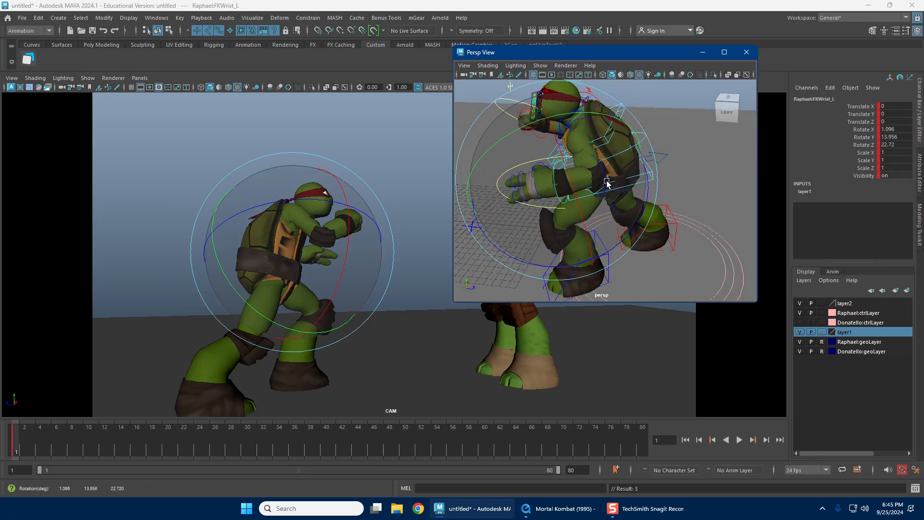
{"action": "left_click_drag", "start_coordinate": [607, 183], "coordinate": [597, 204]}
{"action": "key", "text": "w"}
Step: Increase the index, middle and thumb curl of Raphael's Fingers_L control to close the left hand into a fist
{"action": "left_click", "coordinate": [491, 193]}
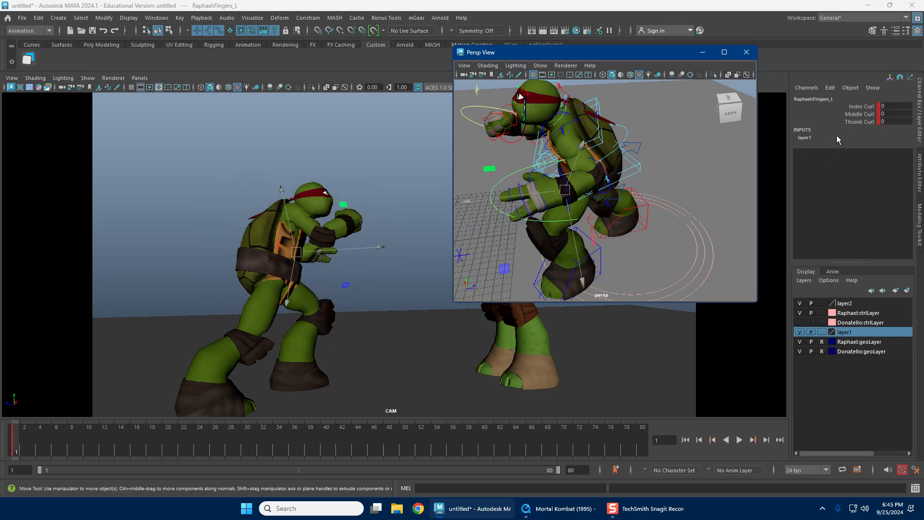
{"action": "left_click", "coordinate": [853, 107]}
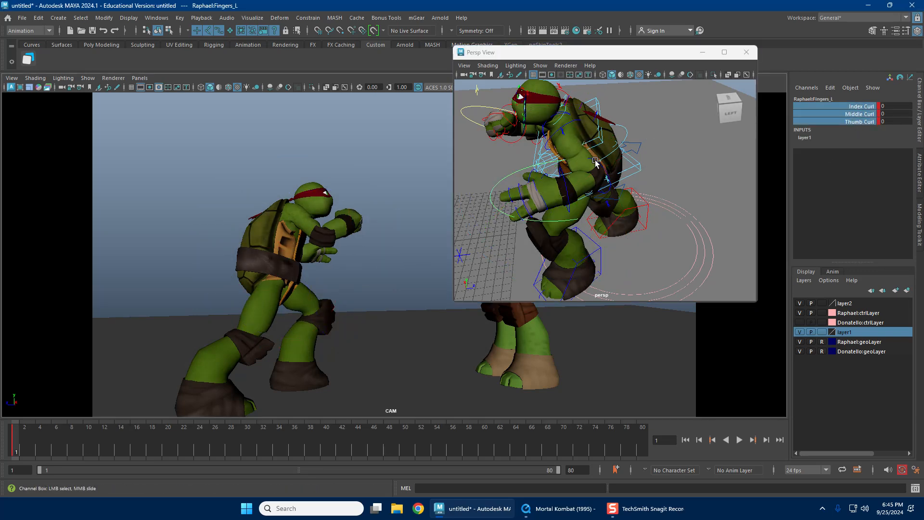
{"action": "middle_click_drag", "start_coordinate": [596, 163], "coordinate": [681, 163]}
{"action": "left_click", "coordinate": [666, 161]}
Step: Rotate Raphael's FKShoulder_L control to about X -48.187, Y 43.94 and Z -35.028 to reposition the left arm
{"action": "left_click_drag", "start_coordinate": [666, 160], "coordinate": [576, 169], "text": "alt"}
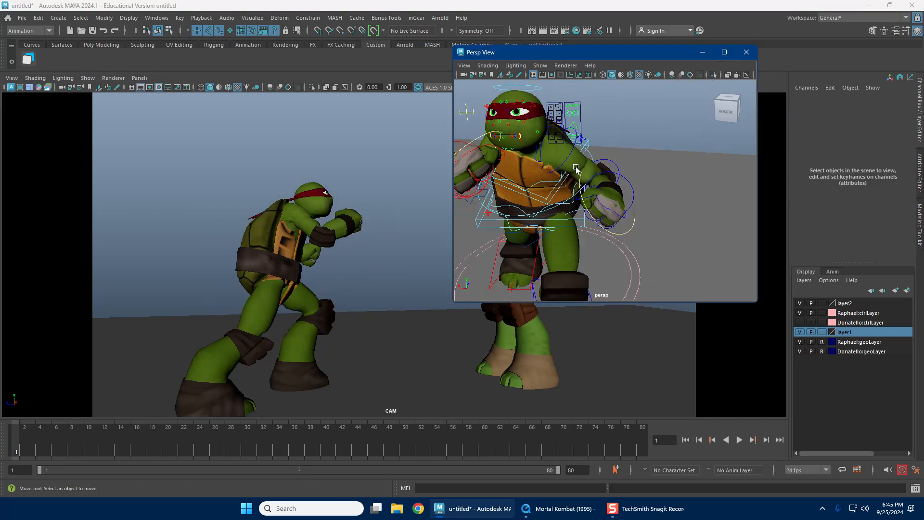
{"action": "left_click", "coordinate": [569, 161]}
{"action": "left_click", "coordinate": [547, 160]}
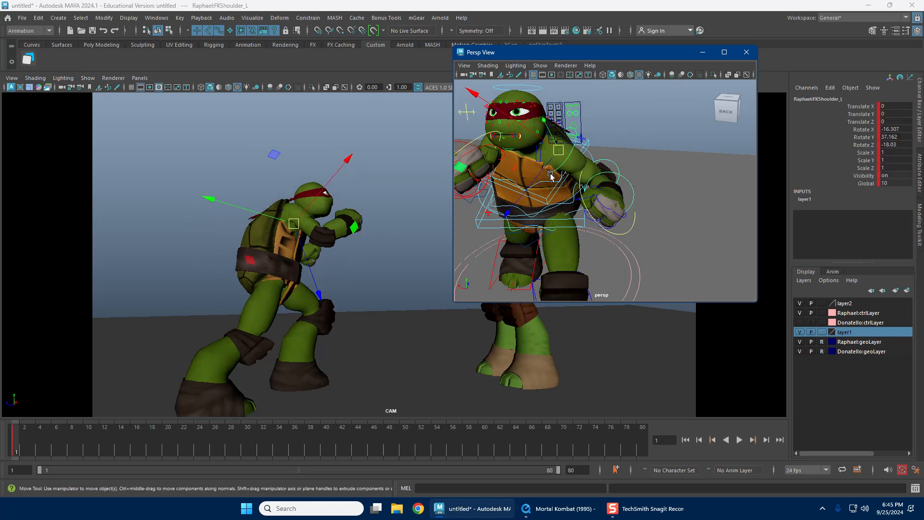
{"action": "key", "text": "e"}
{"action": "left_click_drag", "start_coordinate": [547, 173], "coordinate": [568, 185]}
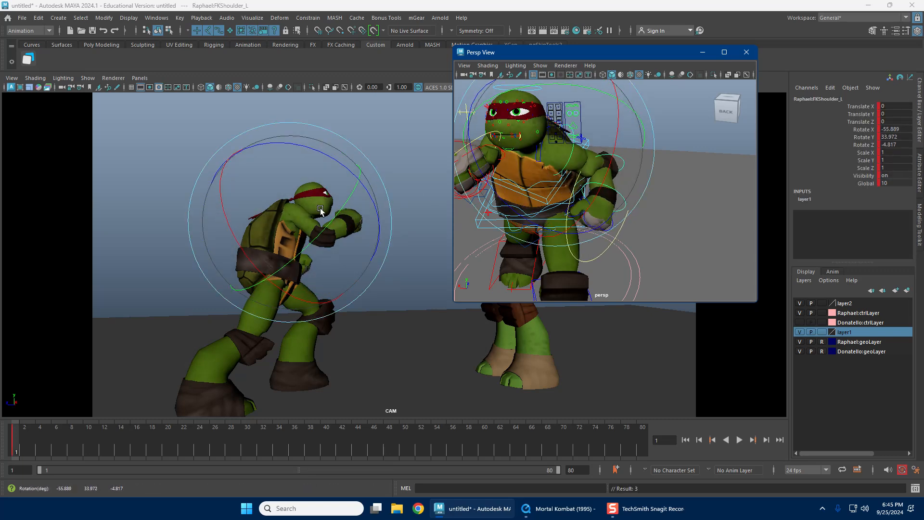
{"action": "left_click_drag", "start_coordinate": [320, 211], "coordinate": [330, 178]}
{"action": "key", "text": "w"}
{"action": "left_click_drag", "start_coordinate": [532, 196], "coordinate": [541, 188], "text": "alt"}
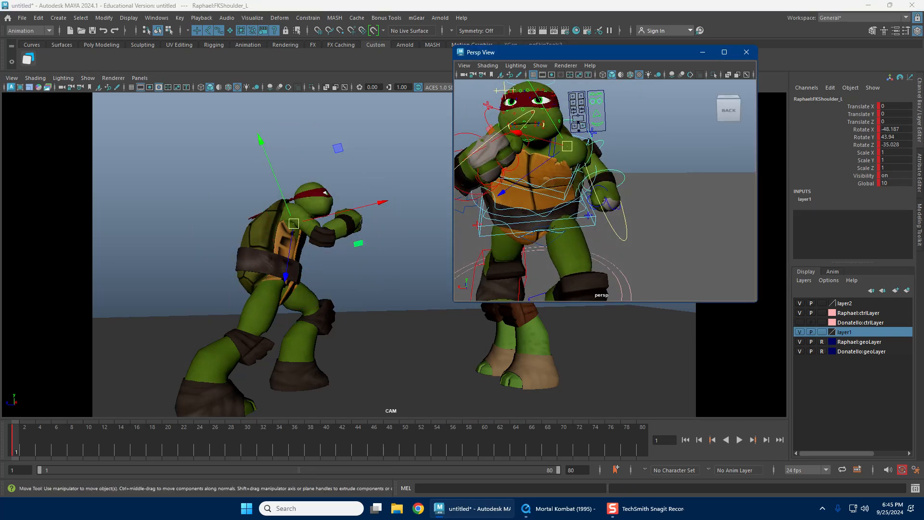
Step: Rotate Raphael's IKhybridSpine2_M control to about X 1.258, Y -5.319 and Z -0.539 to twist the upper body
{"action": "left_click", "coordinate": [526, 212]}
{"action": "key", "text": "e"}
{"action": "left_click_drag", "start_coordinate": [576, 241], "coordinate": [596, 172]}
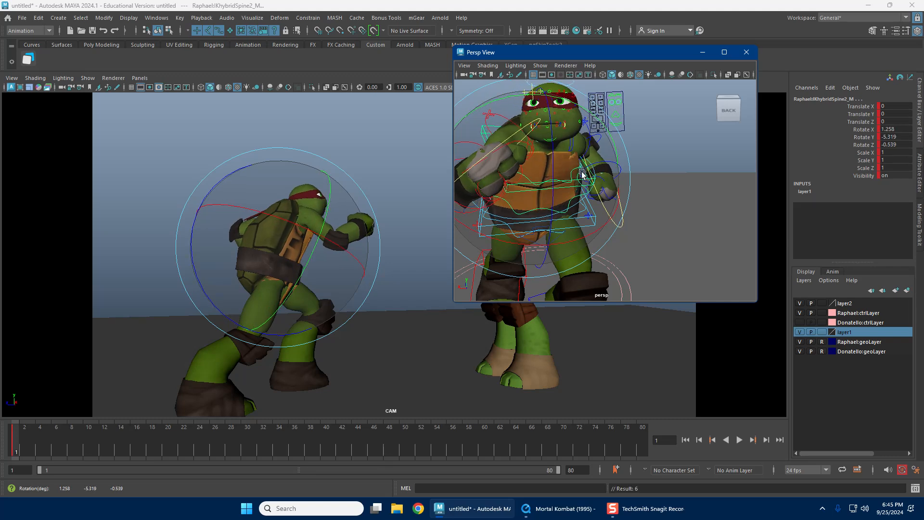
{"action": "key", "text": "w"}
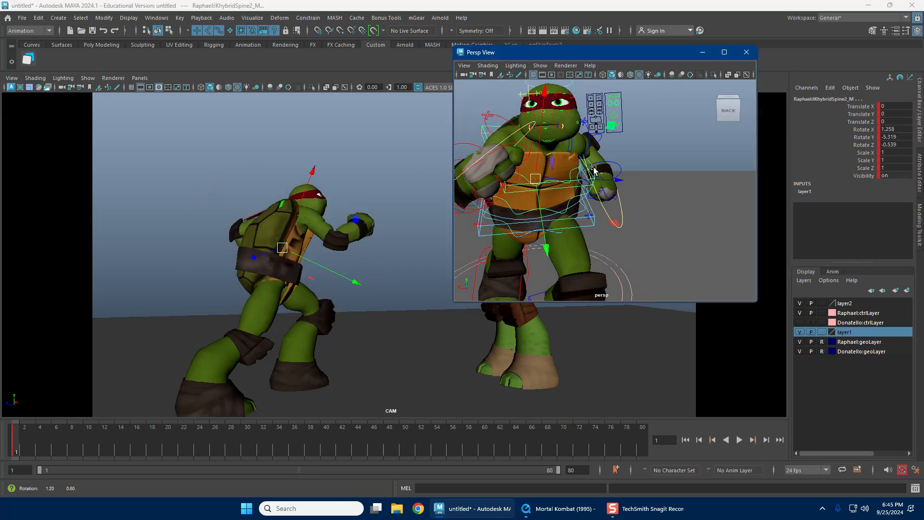
Step: Rotate Raphael's left upper arm slightly to refine its position beside the twisted torso
{"action": "left_click_drag", "start_coordinate": [594, 169], "coordinate": [591, 203], "text": "alt"}
{"action": "left_click", "coordinate": [606, 138]}
{"action": "key", "text": "e"}
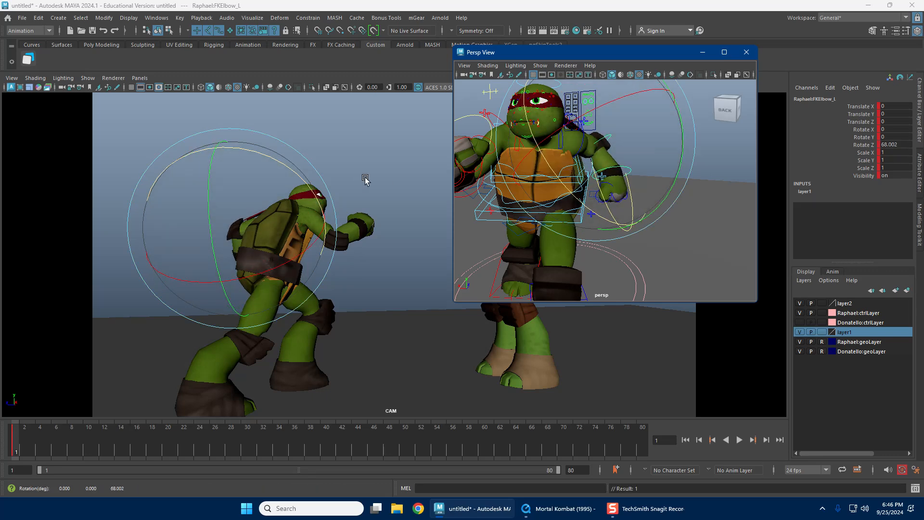
{"action": "key", "text": "w"}
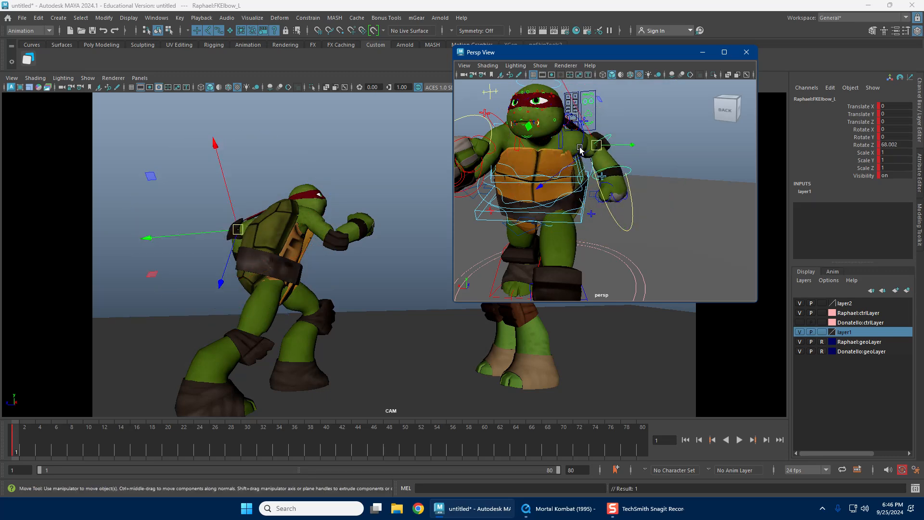
{"action": "left_click", "coordinate": [580, 150]}
{"action": "key", "text": "e"}
{"action": "left_click_drag", "start_coordinate": [320, 189], "coordinate": [324, 207]}
{"action": "key", "text": "w"}
Step: Rotate Raphael's FKScapula_L control to about X 2.425, Y 10.305 and Z -10.057
{"action": "left_click", "coordinate": [565, 149]}
{"action": "left_click", "coordinate": [561, 145]}
{"action": "key", "text": "e"}
{"action": "key", "text": "w"}
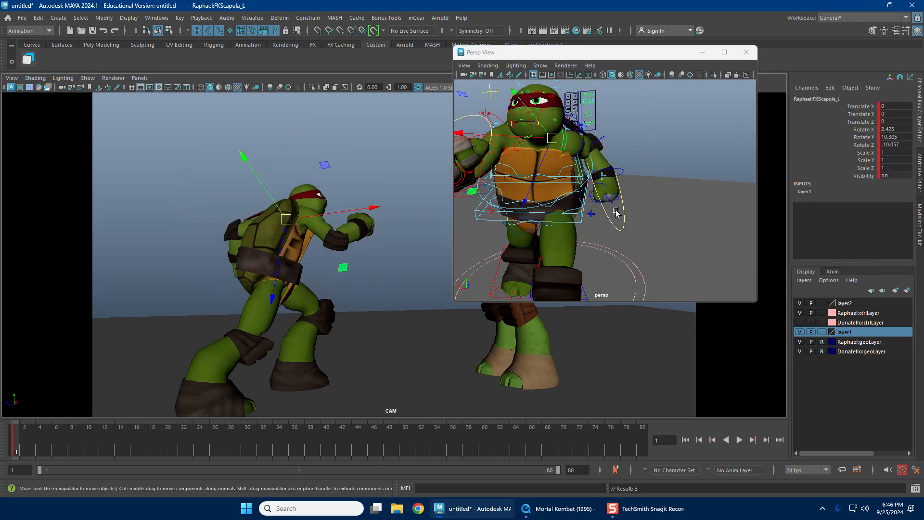
Step: Move Raphael's IKLeg_L control forward toward Donatello to about Translate X 0.275 and Translate Z 11.288
{"action": "left_click_drag", "start_coordinate": [617, 214], "coordinate": [627, 231], "text": "alt"}
{"action": "left_click", "coordinate": [618, 243]}
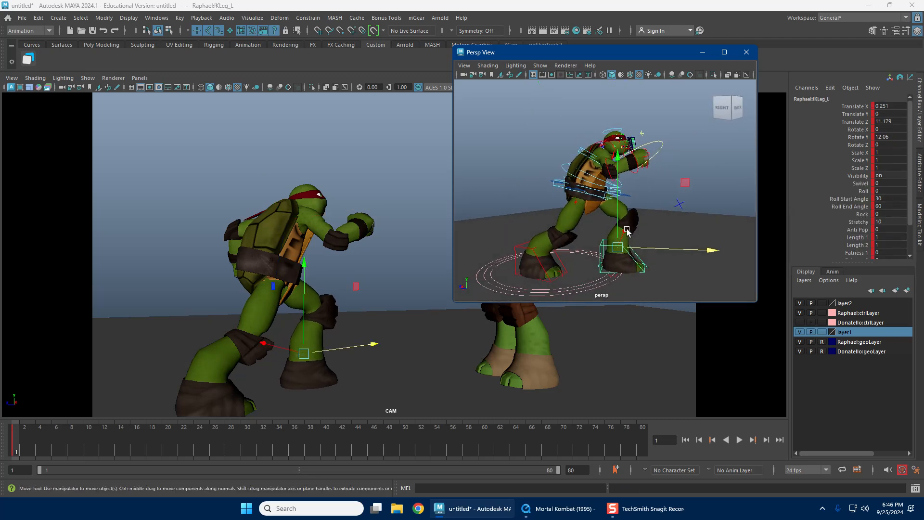
{"action": "key", "text": "ctrl+z"}
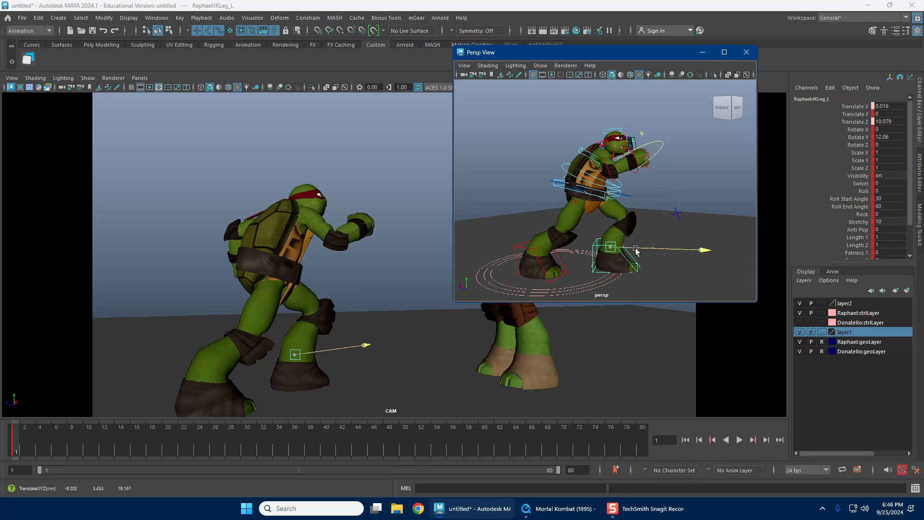
{"action": "left_click_drag", "start_coordinate": [544, 214], "coordinate": [617, 225], "text": "alt"}
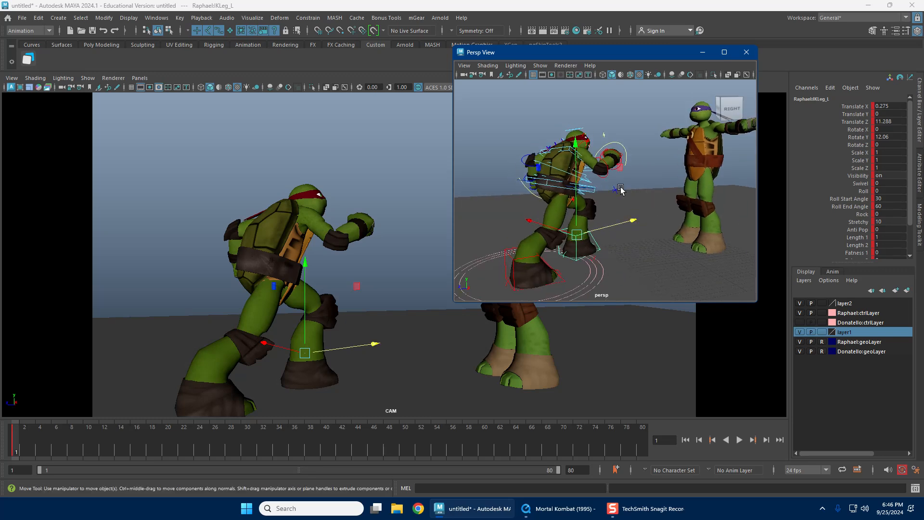
Step: Select all of Raphael's controls and key the full pose at frame 1
{"action": "mouse_move", "coordinate": [523, 195]}
{"action": "left_mouse_down", "text": "alt"}
{"action": "mouse_move", "coordinate": [501, 195]}
{"action": "mouse_move", "coordinate": [551, 194]}
{"action": "mouse_move", "coordinate": [523, 199]}
{"action": "left_mouse_up", "text": "alt"}
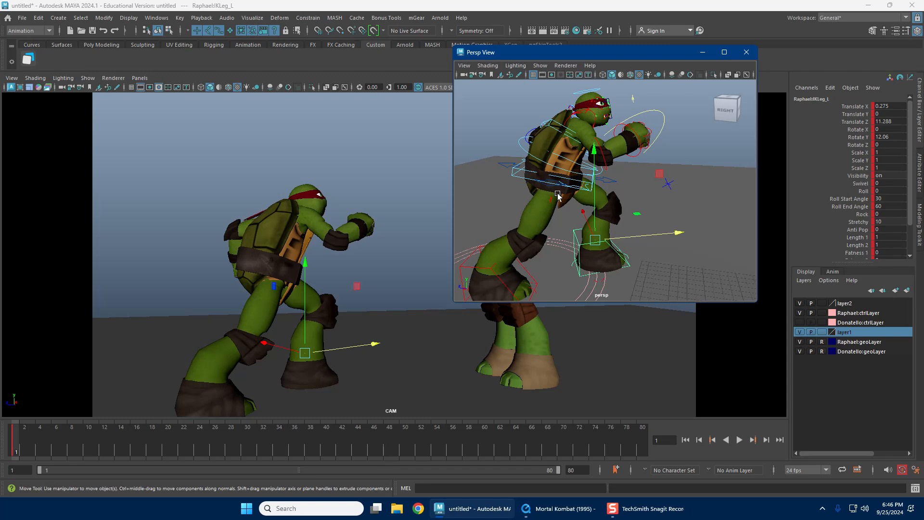
{"action": "right_click_drag", "start_coordinate": [523, 199], "coordinate": [523, 153], "text": "alt"}
{"action": "left_click_drag", "start_coordinate": [643, 254], "coordinate": [630, 244]}
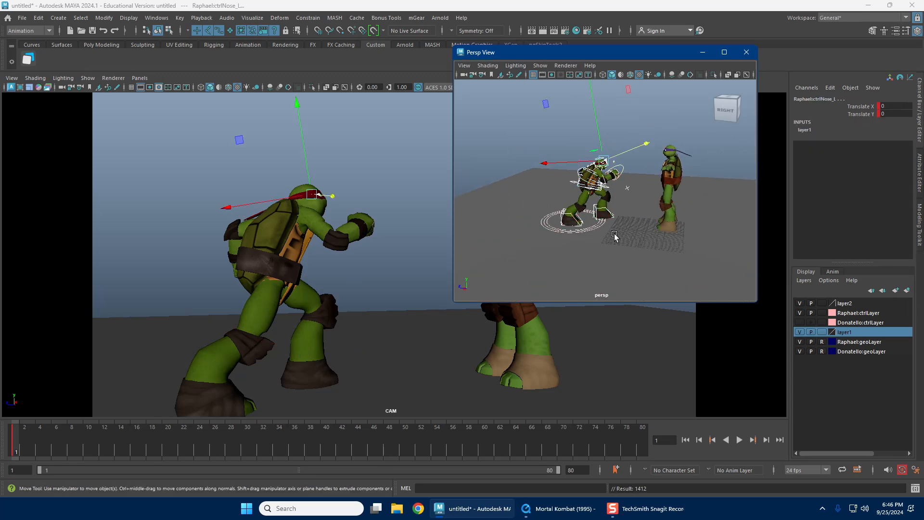
Step: Shift Raphael's brow controls on the facial control board to pull the brows into an angry frown
{"action": "right_click_drag", "start_coordinate": [560, 222], "coordinate": [611, 212], "text": "alt"}
{"action": "middle_click_drag", "start_coordinate": [593, 207], "coordinate": [568, 242], "text": "alt"}
{"action": "left_click_drag", "start_coordinate": [621, 214], "coordinate": [584, 212], "text": "alt"}
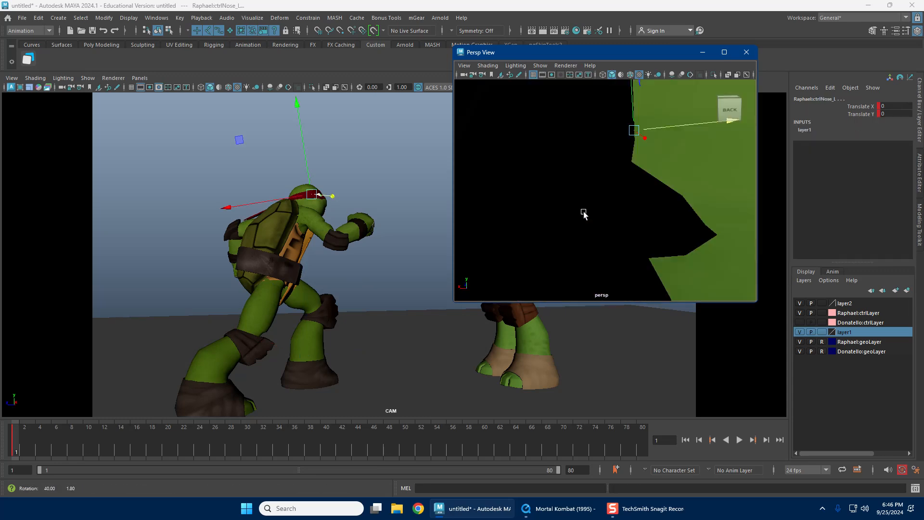
{"action": "right_click_drag", "start_coordinate": [584, 213], "coordinate": [554, 216], "text": "alt"}
{"action": "right_click_drag", "start_coordinate": [626, 198], "coordinate": [597, 195], "text": "alt"}
{"action": "middle_click_drag", "start_coordinate": [679, 195], "coordinate": [710, 201], "text": "alt"}
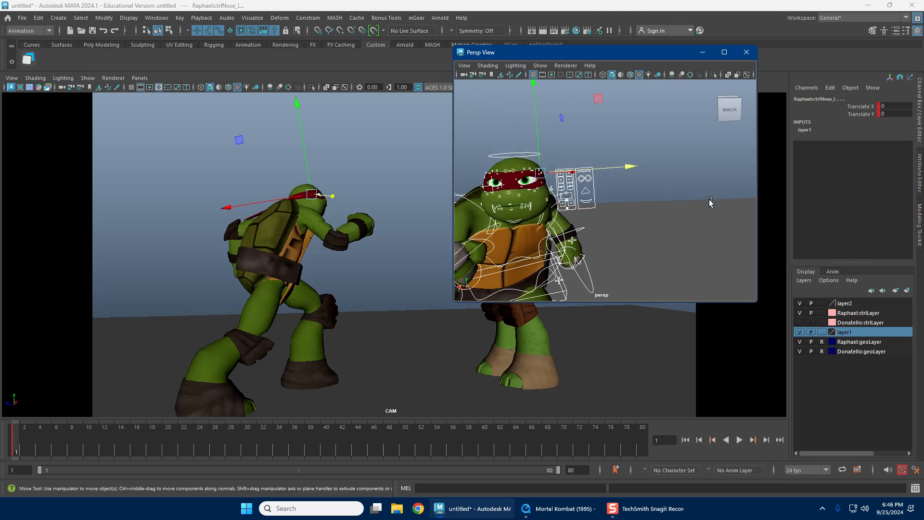
{"action": "right_click_drag", "start_coordinate": [597, 202], "coordinate": [638, 198], "text": "alt"}
{"action": "middle_click_drag", "start_coordinate": [595, 199], "coordinate": [646, 196], "text": "alt"}
{"action": "right_click_drag", "start_coordinate": [638, 196], "coordinate": [611, 172], "text": "alt"}
{"action": "left_click", "coordinate": [690, 188]}
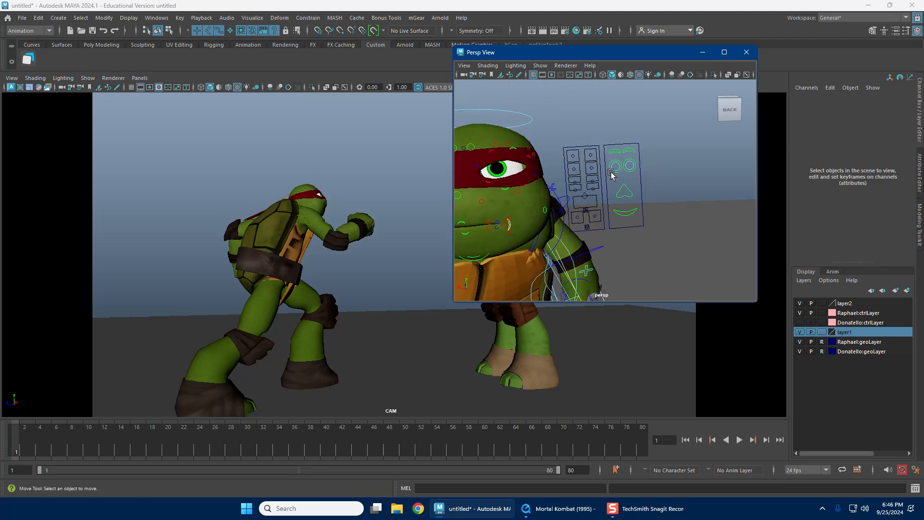
{"action": "middle_click_drag", "start_coordinate": [612, 175], "coordinate": [651, 177], "text": "alt"}
{"action": "right_click_drag", "start_coordinate": [597, 200], "coordinate": [652, 196], "text": "alt"}
{"action": "middle_click_drag", "start_coordinate": [625, 182], "coordinate": [717, 163], "text": "alt"}
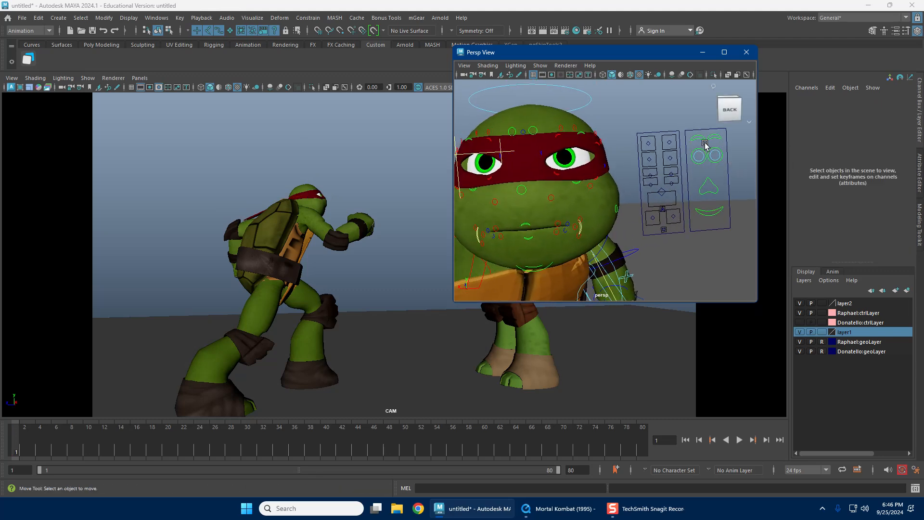
{"action": "left_click", "coordinate": [670, 144]}
{"action": "mouse_move", "coordinate": [660, 143]}
{"action": "left_mouse_down"}
{"action": "mouse_move", "coordinate": [667, 152]}
{"action": "mouse_move", "coordinate": [668, 140]}
{"action": "left_mouse_up"}
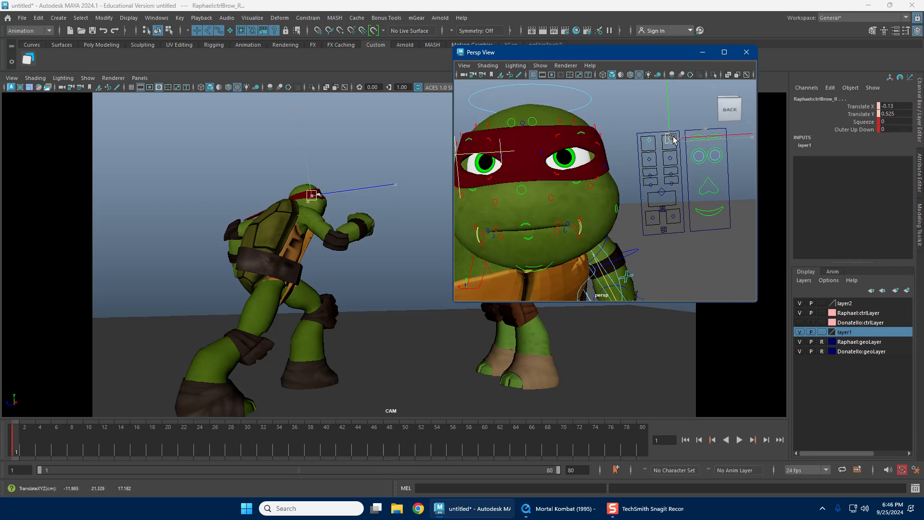
Step: Try adjusting the Blink value on Raphael's ctrlEye_R and ctrlEye_L controls to narrow the eyes
{"action": "left_click", "coordinate": [649, 159]}
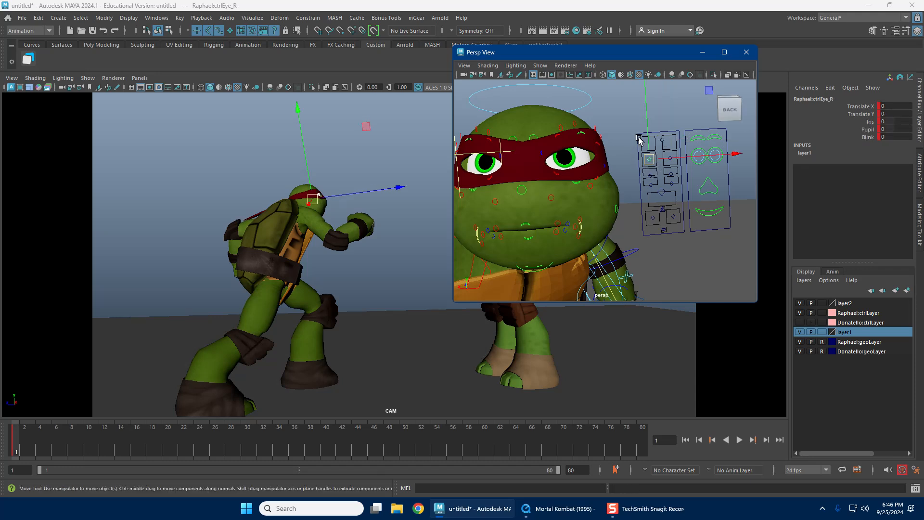
{"action": "left_click", "coordinate": [639, 140]}
{"action": "left_click", "coordinate": [651, 161]}
{"action": "left_click", "coordinate": [869, 139]}
{"action": "middle_click_drag", "start_coordinate": [764, 154], "coordinate": [763, 159]}
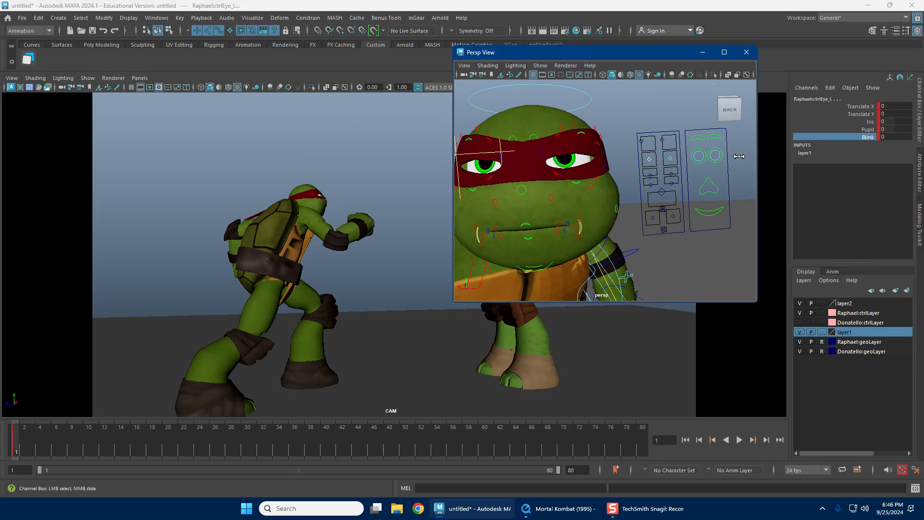
{"action": "key", "text": "ctrl+z"}
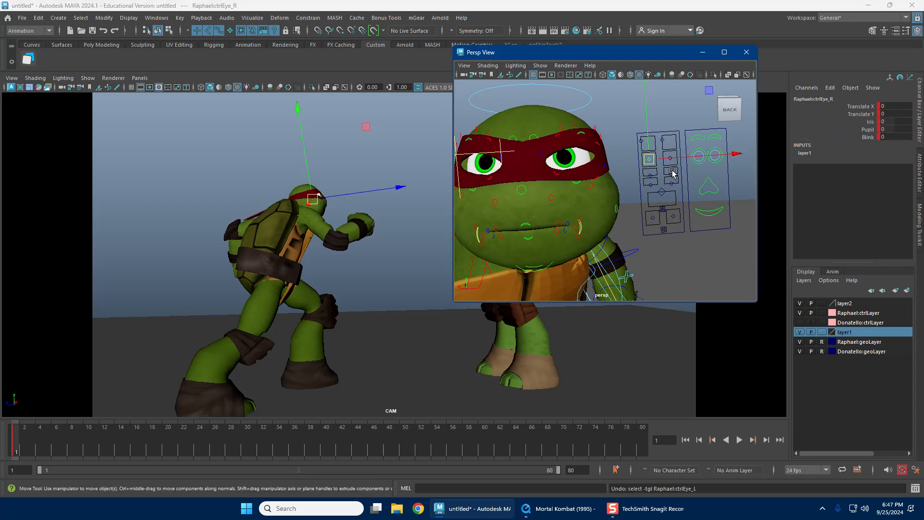
{"action": "left_click", "coordinate": [673, 173]}
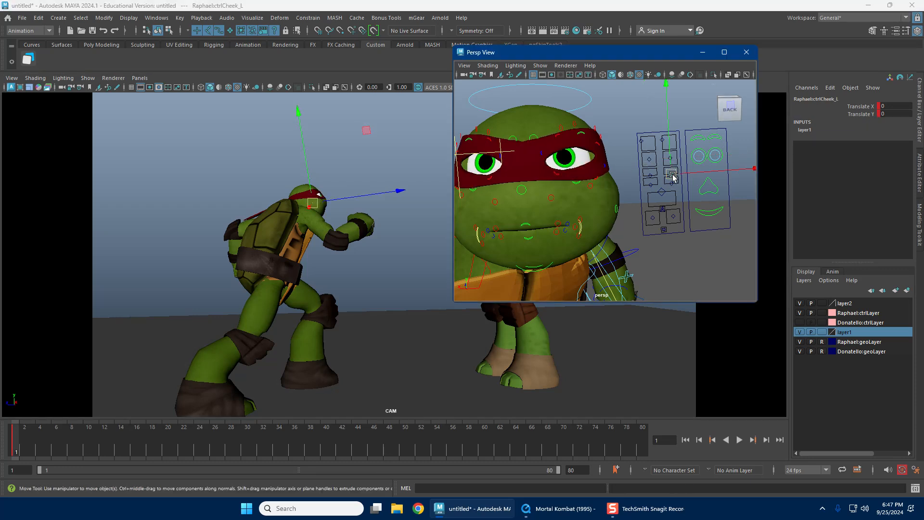
{"action": "left_click", "coordinate": [654, 197]}
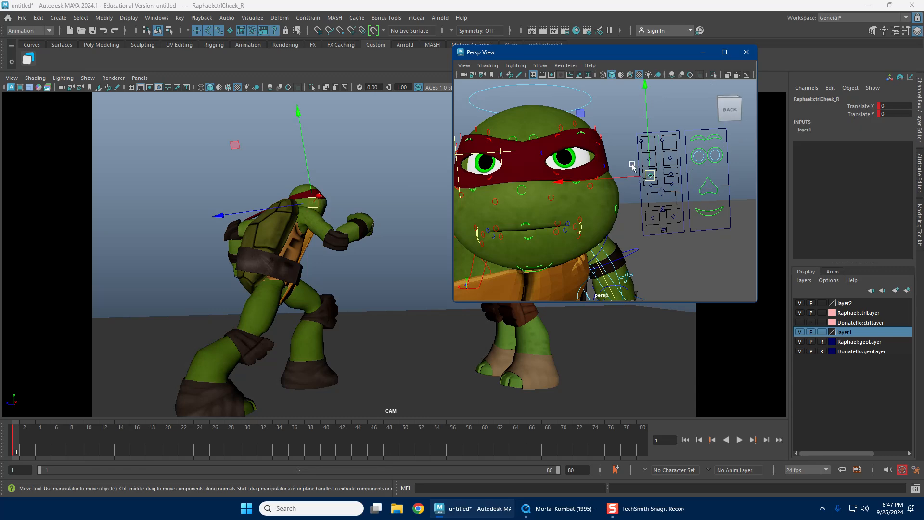
{"action": "left_click", "coordinate": [648, 157]}
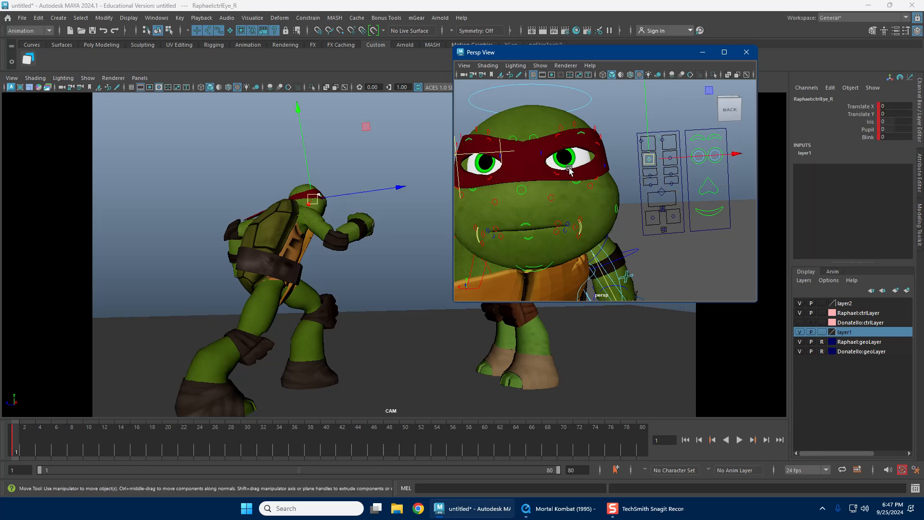
Step: Try to raise Raphael's right lower eyelid with the lowerLid_R control
{"action": "left_click", "coordinate": [577, 182]}
{"action": "middle_click_drag", "start_coordinate": [528, 169], "coordinate": [666, 187], "text": "alt"}
{"action": "scroll", "coordinate": [600, 192], "scroll_direction": "up", "scroll_amount": 4}
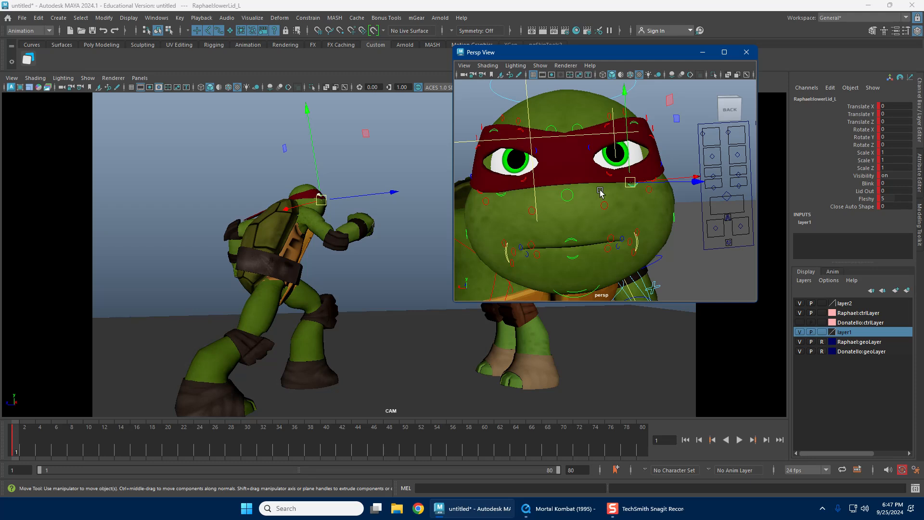
{"action": "left_click", "coordinate": [499, 193]}
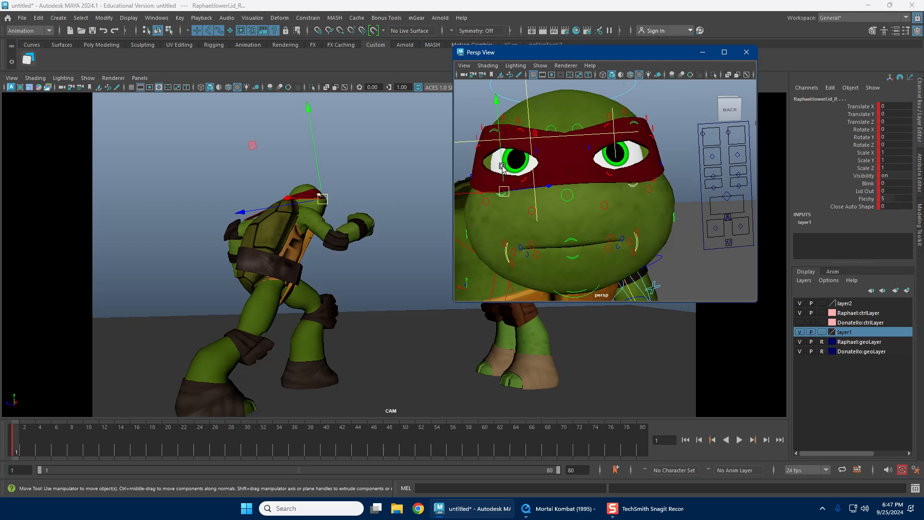
{"action": "left_click_drag", "start_coordinate": [503, 175], "coordinate": [506, 133]}
{"action": "key", "text": "ctrl+z"}
{"action": "key", "text": "ctrl+z"}
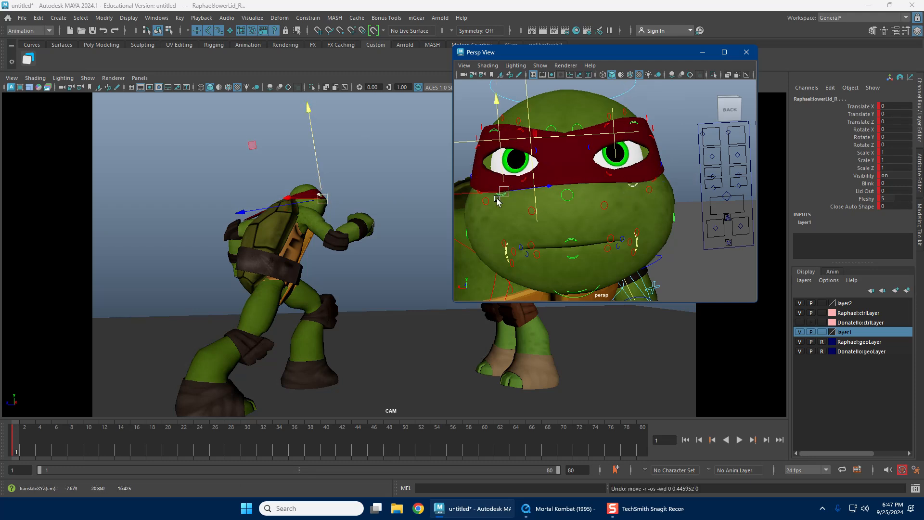
Step: Raise Raphael's outer upper eyelid controls to a Translate Y of 1.337 for an angrier eye shape
{"action": "left_click", "coordinate": [520, 180]}
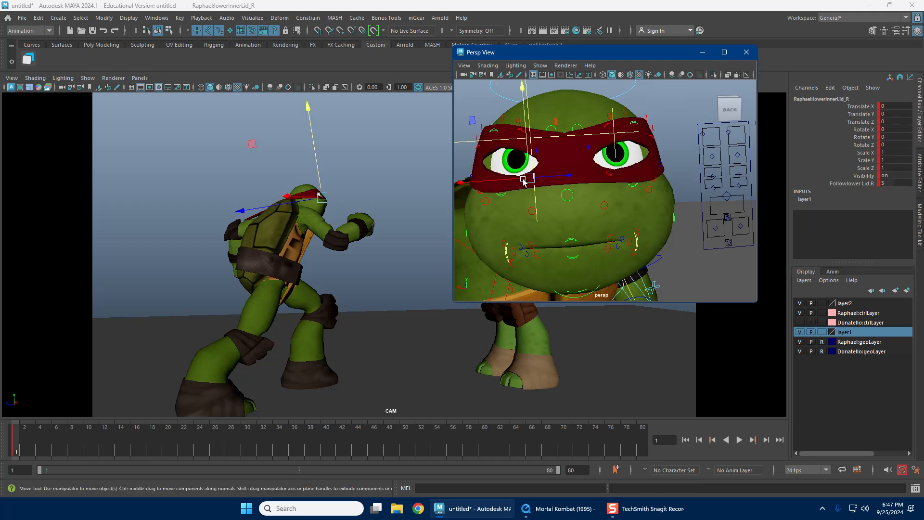
{"action": "left_click", "coordinate": [608, 174]}
{"action": "left_click_drag", "start_coordinate": [636, 187], "coordinate": [495, 136], "text": "alt"}
{"action": "left_click", "coordinate": [723, 167]}
{"action": "left_click", "coordinate": [485, 177]}
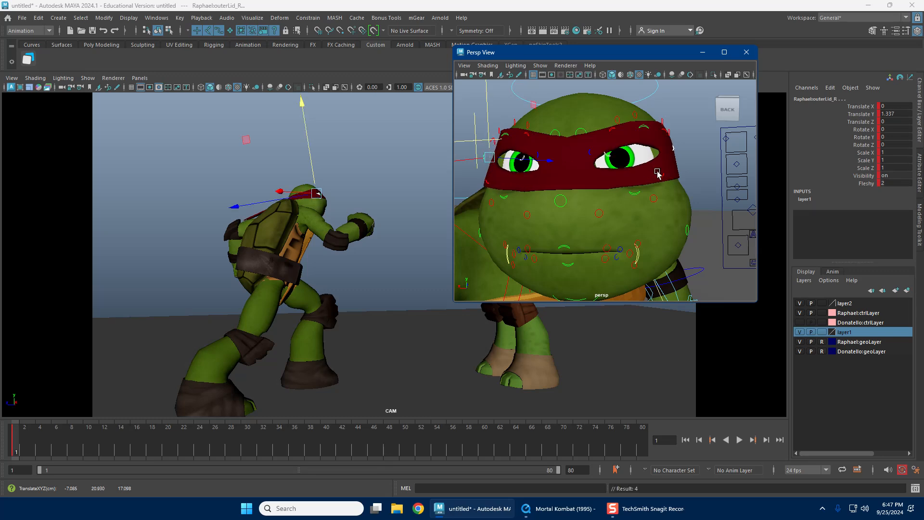
Step: Shift the central mouth control sideways on Raphael's facial control board to reshape the mouth
{"action": "left_click_drag", "start_coordinate": [592, 172], "coordinate": [638, 179], "text": "alt"}
{"action": "right_click_drag", "start_coordinate": [637, 180], "coordinate": [561, 187], "text": "alt"}
{"action": "middle_click_drag", "start_coordinate": [638, 179], "coordinate": [704, 165], "text": "alt"}
{"action": "left_click_drag", "start_coordinate": [619, 185], "coordinate": [590, 199], "text": "alt"}
{"action": "middle_click_drag", "start_coordinate": [590, 198], "coordinate": [518, 204], "text": "alt"}
{"action": "right_click_drag", "start_coordinate": [519, 204], "coordinate": [588, 210], "text": "alt"}
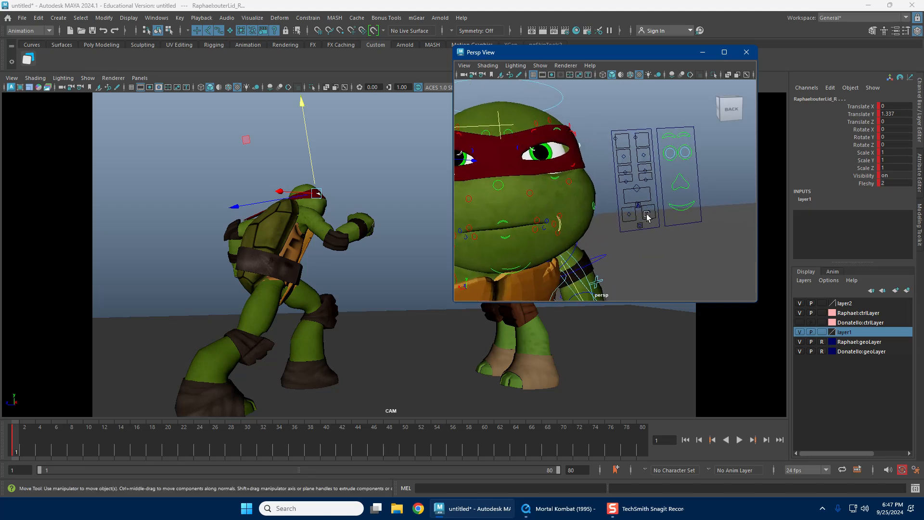
{"action": "left_click", "coordinate": [639, 188]}
{"action": "left_click_drag", "start_coordinate": [639, 188], "coordinate": [652, 217]}
Step: Pull both mouth corner controls down on the facial control board to turn Raphael's mouth into a frown
{"action": "left_click", "coordinate": [629, 213]}
{"action": "left_click", "coordinate": [649, 212]}
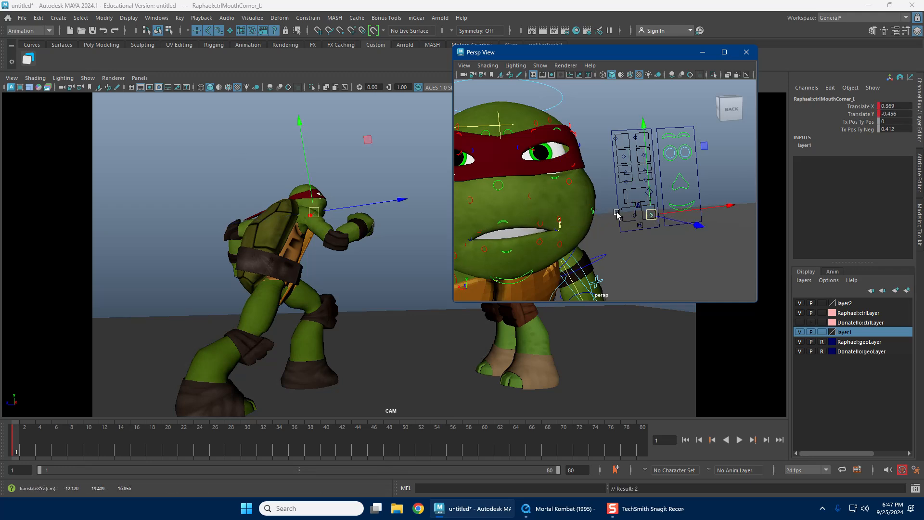
{"action": "middle_click_drag", "start_coordinate": [585, 211], "coordinate": [598, 204], "text": "alt"}
{"action": "left_click_drag", "start_coordinate": [662, 210], "coordinate": [658, 218]}
{"action": "left_click_drag", "start_coordinate": [601, 225], "coordinate": [605, 200], "text": "alt"}
{"action": "left_click", "coordinate": [647, 238]}
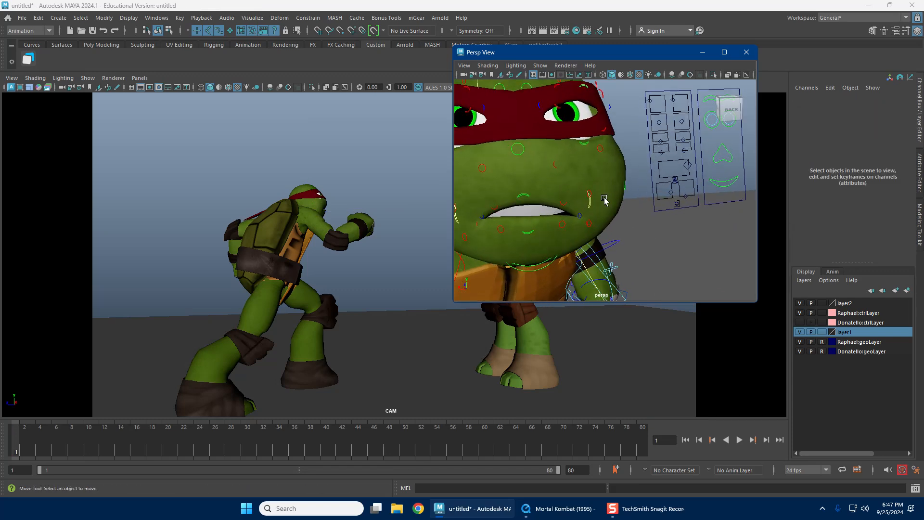
Step: Adjust the middle lip controls to bare Raphael's teeth and shift ctrlMouth_M to Translate X 0.74 and Translate Y -0.08
{"action": "left_click", "coordinate": [525, 195]}
{"action": "left_click_drag", "start_coordinate": [525, 196], "coordinate": [533, 168]}
{"action": "left_click", "coordinate": [528, 229]}
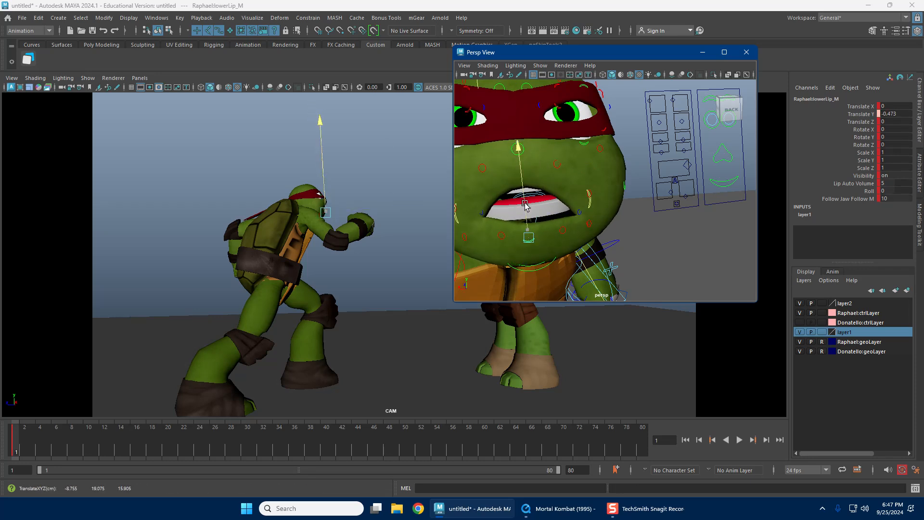
{"action": "left_click_drag", "start_coordinate": [662, 182], "coordinate": [683, 164]}
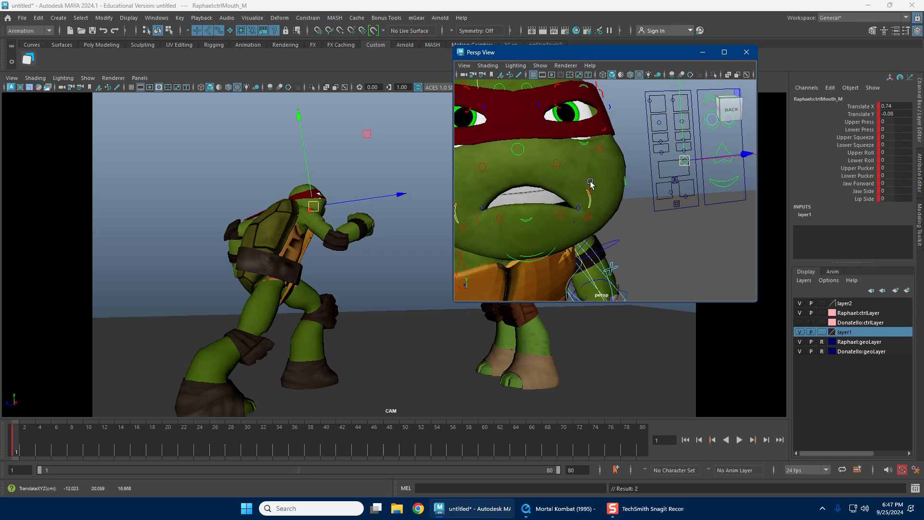
Step: Lower Raphael's lowerOuterLid_R control to a Translate Y of -0.969 so the eyeball stays hidden beneath the mask
{"action": "middle_click_drag", "start_coordinate": [640, 193], "coordinate": [675, 197], "text": "alt"}
{"action": "left_click_drag", "start_coordinate": [674, 197], "coordinate": [588, 194], "text": "alt"}
{"action": "middle_click_drag", "start_coordinate": [588, 194], "coordinate": [626, 206], "text": "alt"}
{"action": "left_click_drag", "start_coordinate": [625, 207], "coordinate": [545, 194], "text": "alt"}
{"action": "middle_click_drag", "start_coordinate": [545, 194], "coordinate": [573, 199], "text": "alt"}
{"action": "right_click_drag", "start_coordinate": [573, 199], "coordinate": [608, 198], "text": "alt"}
{"action": "middle_click_drag", "start_coordinate": [607, 198], "coordinate": [622, 196], "text": "alt"}
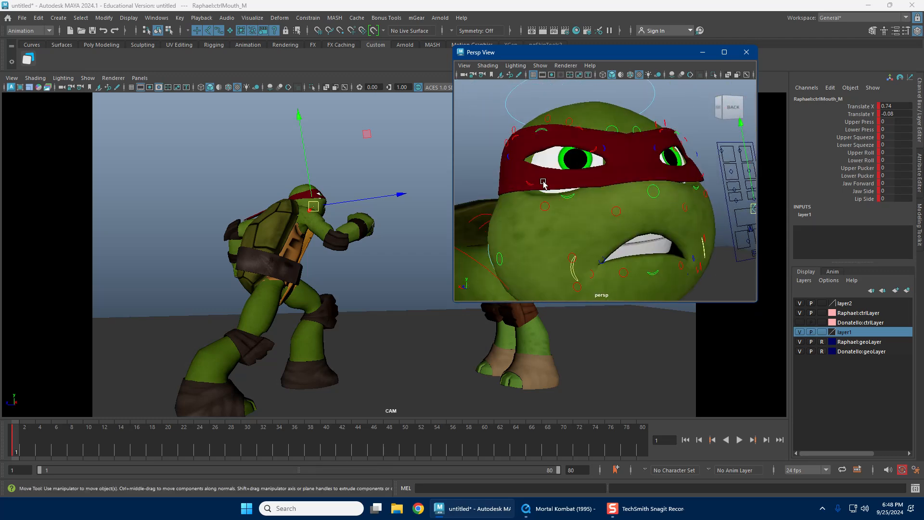
{"action": "left_click", "coordinate": [532, 183]}
{"action": "left_click_drag", "start_coordinate": [530, 166], "coordinate": [532, 185]}
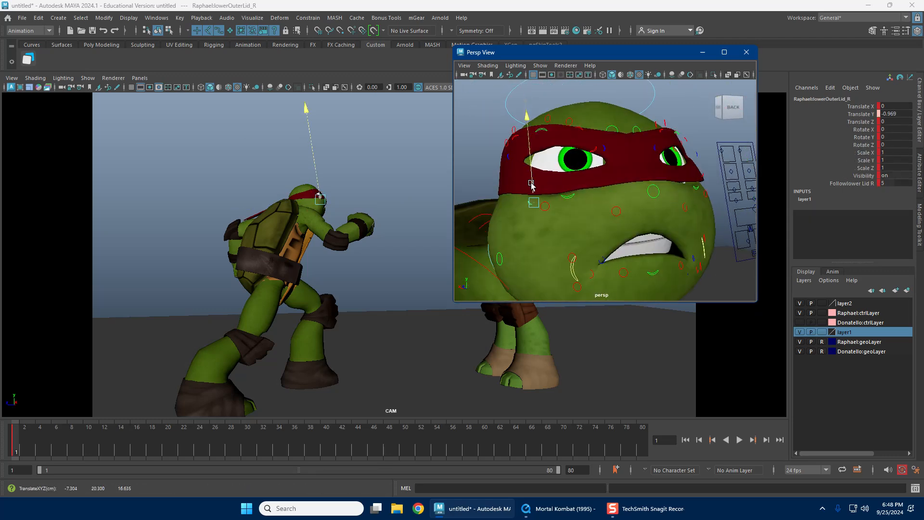
{"action": "left_click", "coordinate": [683, 118]}
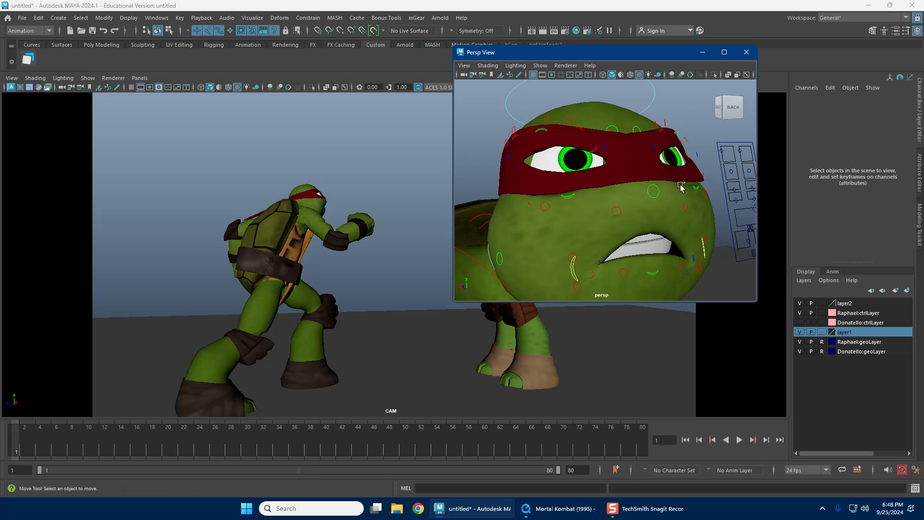
{"action": "left_click_drag", "start_coordinate": [602, 204], "coordinate": [573, 192], "text": "alt"}
{"action": "left_click", "coordinate": [581, 201]}
{"action": "left_click", "coordinate": [669, 130]}
Step: Move Raphael's AimEye_M control to about X 1.353, Y 3.867, Z 32.036 so his eyes look at Donatello's face
{"action": "left_click_drag", "start_coordinate": [678, 149], "coordinate": [637, 166], "text": "alt"}
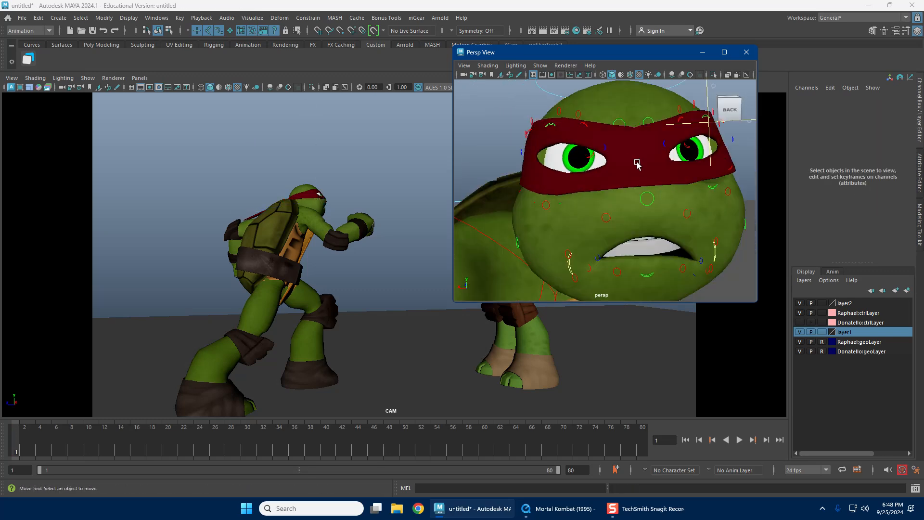
{"action": "right_click_drag", "start_coordinate": [659, 170], "coordinate": [571, 179], "text": "alt"}
{"action": "left_click_drag", "start_coordinate": [572, 178], "coordinate": [691, 195], "text": "alt"}
{"action": "right_click_drag", "start_coordinate": [691, 195], "coordinate": [611, 197], "text": "alt"}
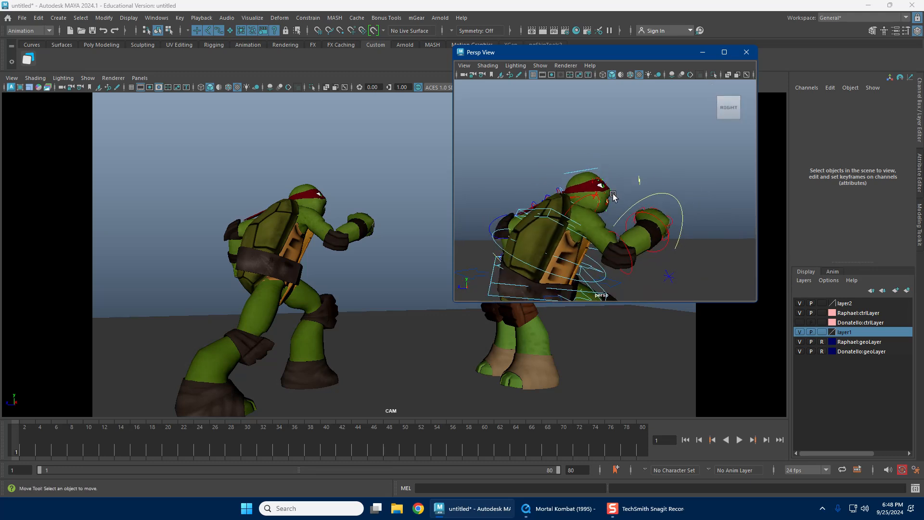
{"action": "scroll", "coordinate": [604, 190], "scroll_direction": "down", "scroll_amount": 3}
{"action": "left_click_drag", "start_coordinate": [602, 188], "coordinate": [565, 186], "text": "alt"}
{"action": "right_click_drag", "start_coordinate": [565, 185], "coordinate": [643, 181], "text": "alt"}
{"action": "middle_click_drag", "start_coordinate": [642, 181], "coordinate": [554, 160], "text": "alt"}
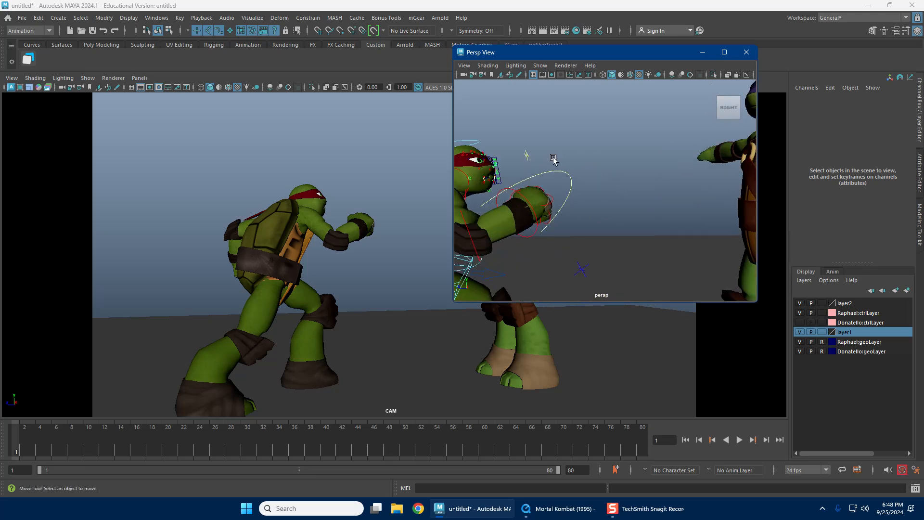
{"action": "left_click", "coordinate": [527, 162]}
{"action": "scroll", "coordinate": [588, 186], "scroll_direction": "down", "scroll_amount": 3}
{"action": "left_click_drag", "start_coordinate": [560, 174], "coordinate": [698, 176]}
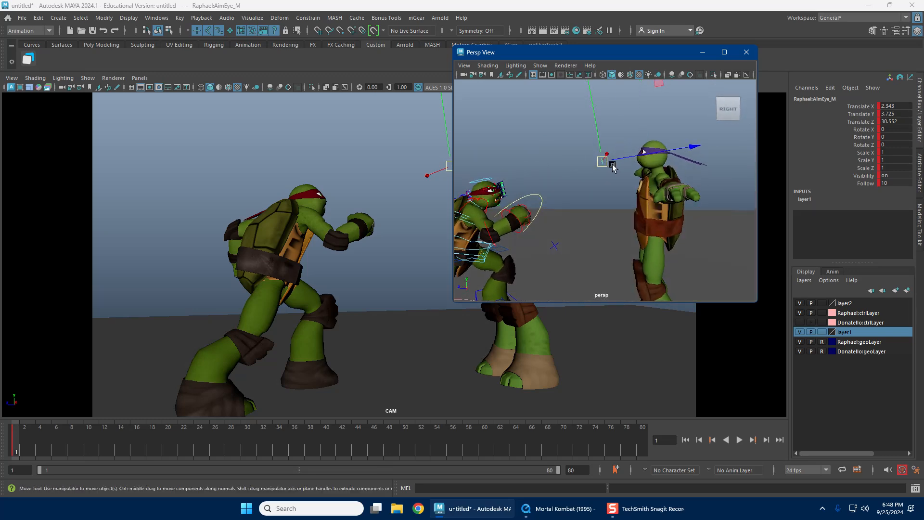
{"action": "left_click_drag", "start_coordinate": [610, 163], "coordinate": [613, 164]}
{"action": "left_click_drag", "start_coordinate": [665, 179], "coordinate": [536, 186], "text": "alt"}
{"action": "left_click_drag", "start_coordinate": [600, 162], "coordinate": [611, 157]}
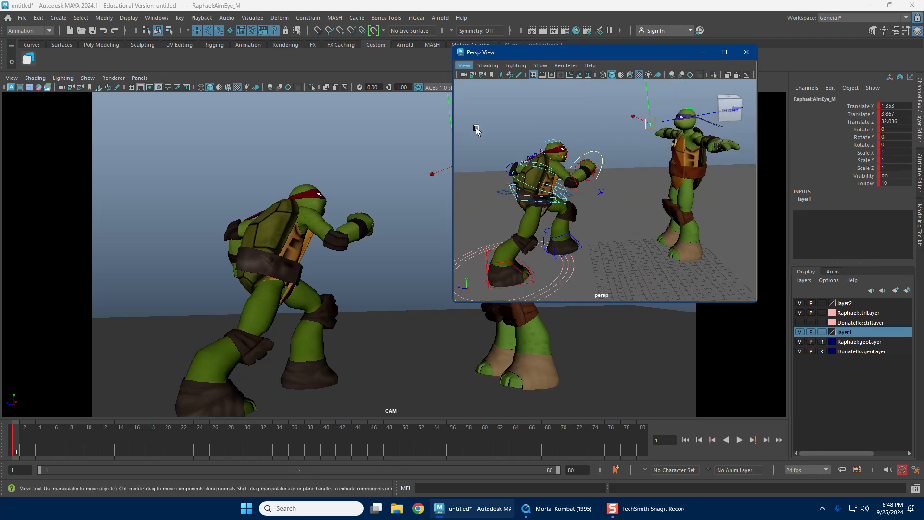
Step: Select all of Raphael's controls and key the updated pose with its facial expression at frame 1
{"action": "scroll", "coordinate": [585, 174], "scroll_direction": "down", "scroll_amount": 2}
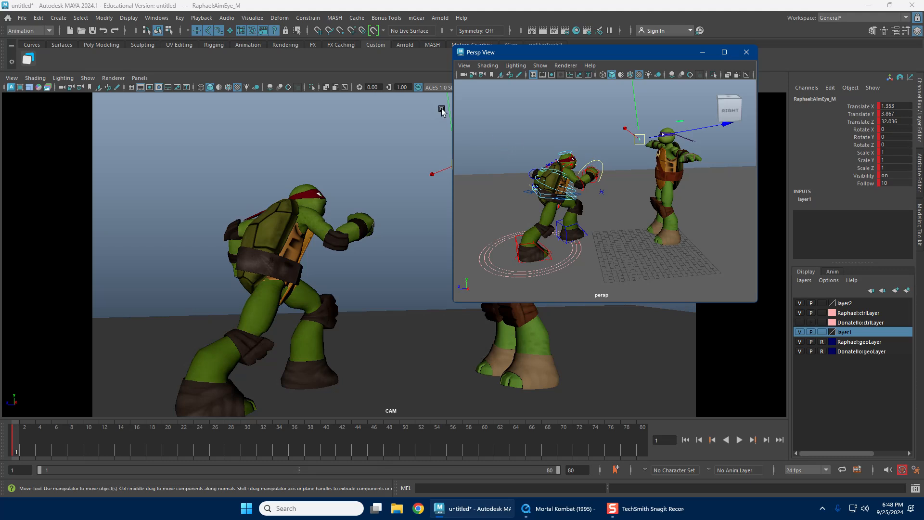
{"action": "left_click_drag", "start_coordinate": [482, 131], "coordinate": [617, 293]}
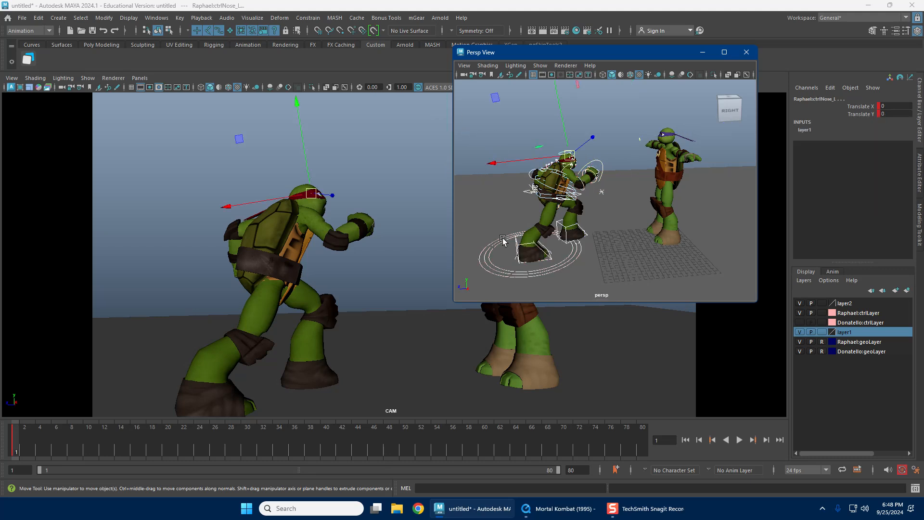
{"action": "left_click", "coordinate": [623, 183]}
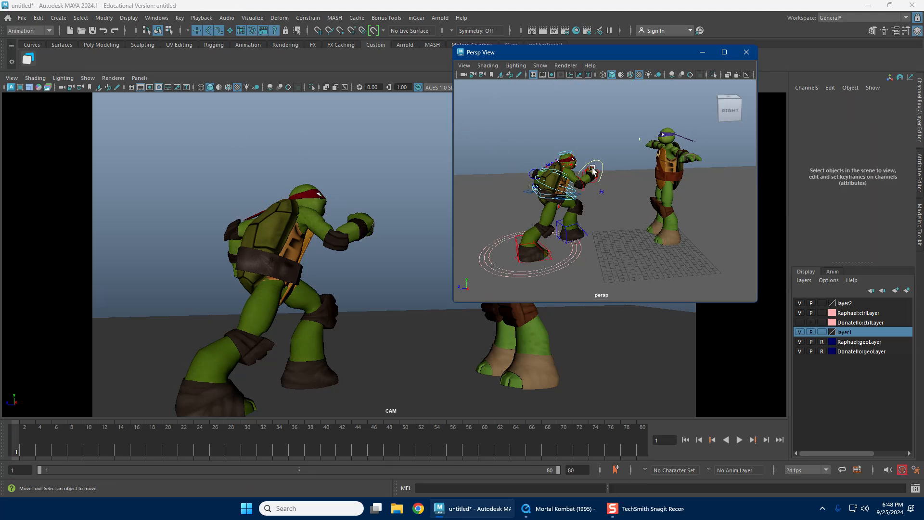
{"action": "scroll", "coordinate": [580, 166], "scroll_direction": "up", "scroll_amount": 3}
{"action": "scroll", "coordinate": [569, 188], "scroll_direction": "down", "scroll_amount": 3}
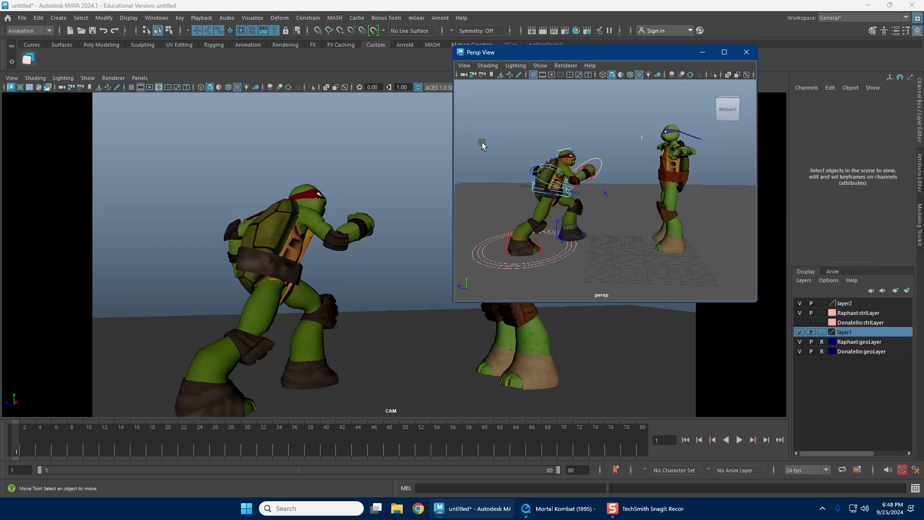
{"action": "left_click_drag", "start_coordinate": [480, 142], "coordinate": [614, 285]}
{"action": "left_click", "coordinate": [653, 254]}
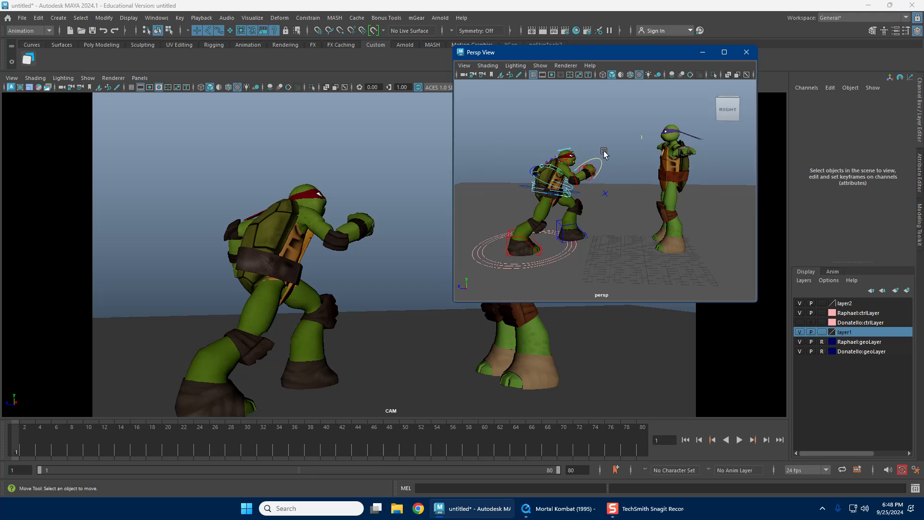
Step: Switch to the Mortal Kombat reference clip and study the kick that follows the fighting stance
{"action": "middle_click_drag", "start_coordinate": [542, 175], "coordinate": [545, 146], "text": "alt"}
{"action": "left_click", "coordinate": [556, 163]}
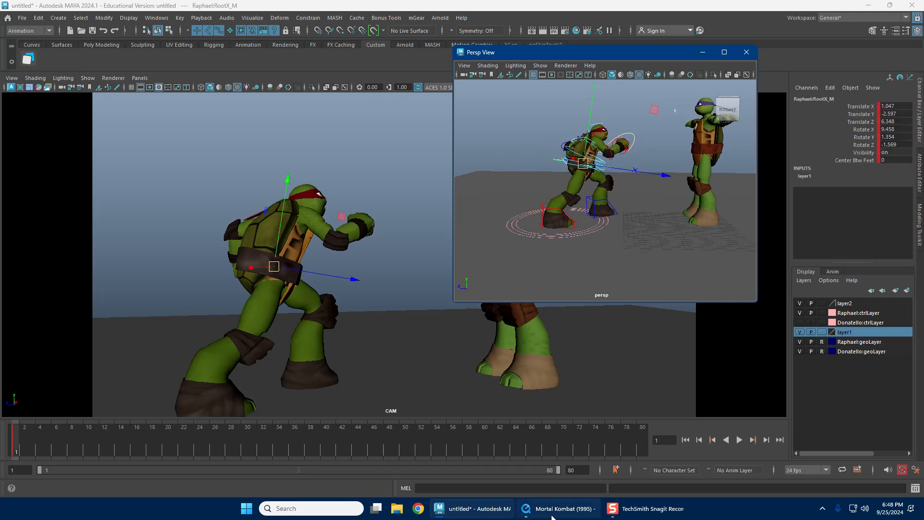
{"action": "key", "text": "alt+Tab"}
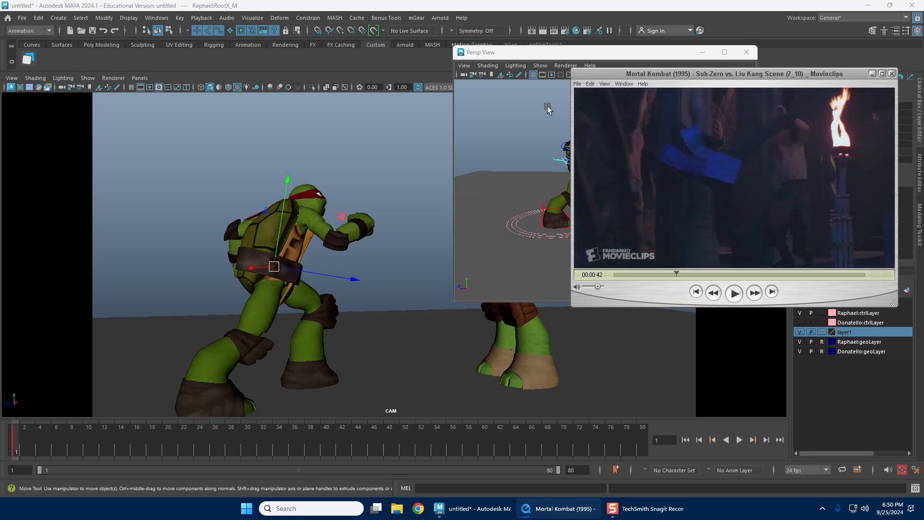
{"action": "left_click", "coordinate": [571, 52]}
Step: Select all of Raphael's controls and advance the timeline to frame 12 for the kick pose
{"action": "left_click_drag", "start_coordinate": [509, 94], "coordinate": [649, 250]}
{"action": "left_click_drag", "start_coordinate": [12, 444], "coordinate": [144, 435]}
{"action": "left_click_drag", "start_coordinate": [72, 435], "coordinate": [127, 434]}
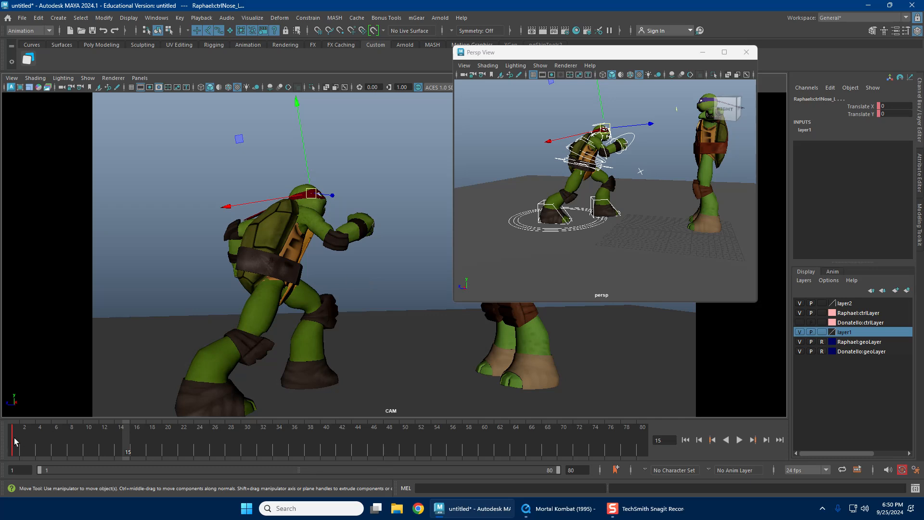
{"action": "left_click_drag", "start_coordinate": [14, 438], "coordinate": [30, 439]}
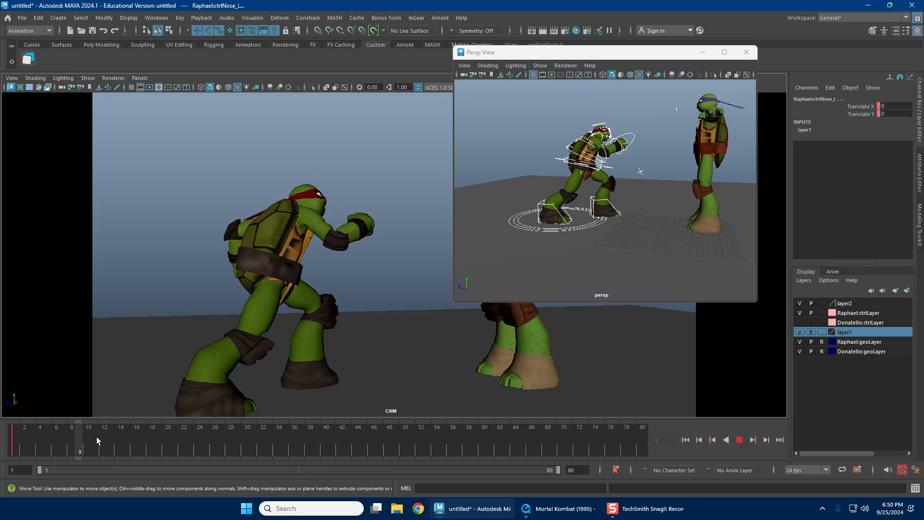
Step: Move Raphael's RootX_M control over his front foot and rotate it so his shell faces the camera at frame 12
{"action": "left_click_drag", "start_coordinate": [547, 212], "coordinate": [580, 206], "text": "alt"}
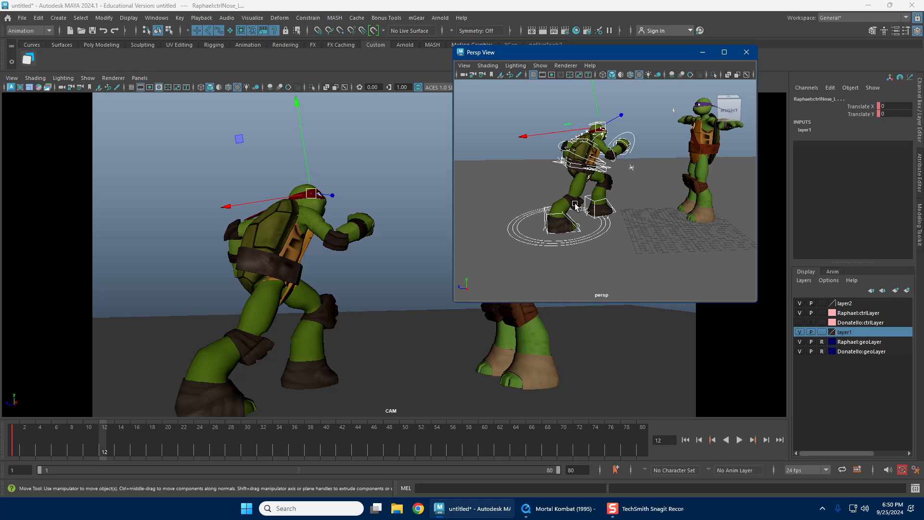
{"action": "right_click_drag", "start_coordinate": [580, 206], "coordinate": [638, 167], "text": "alt"}
{"action": "left_click_drag", "start_coordinate": [638, 167], "coordinate": [589, 225], "text": "alt"}
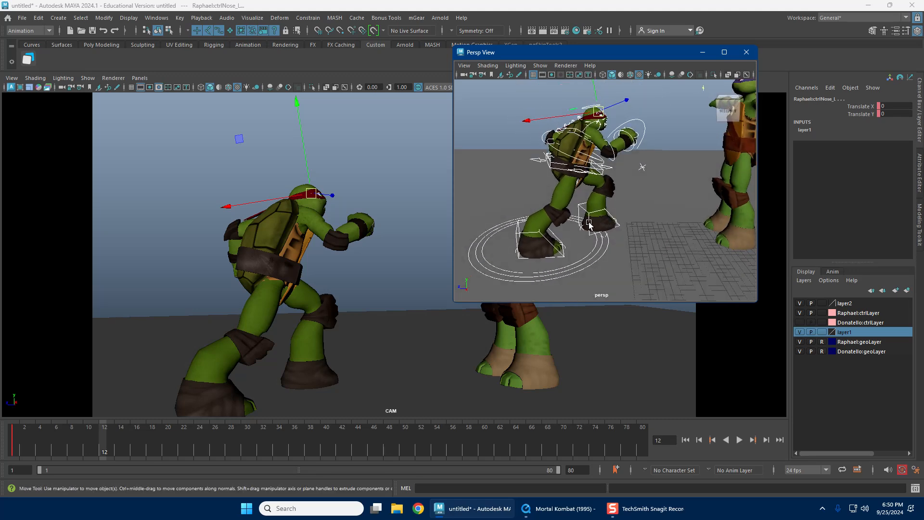
{"action": "left_click", "coordinate": [536, 162]}
{"action": "left_click_drag", "start_coordinate": [536, 162], "coordinate": [605, 197], "text": "alt"}
{"action": "left_click_drag", "start_coordinate": [573, 162], "coordinate": [590, 158]}
{"action": "left_click_drag", "start_coordinate": [606, 157], "coordinate": [679, 176]}
{"action": "key", "text": "e"}
{"action": "key", "text": "ctrl+z"}
{"action": "left_click_drag", "start_coordinate": [557, 127], "coordinate": [558, 251]}
{"action": "key", "text": "e"}
Step: Select Raphael's IKLeg_R control and examine the kick pose in the enlarged Mortal Kombat reference clip
{"action": "key", "text": "w"}
{"action": "left_click", "coordinate": [558, 257]}
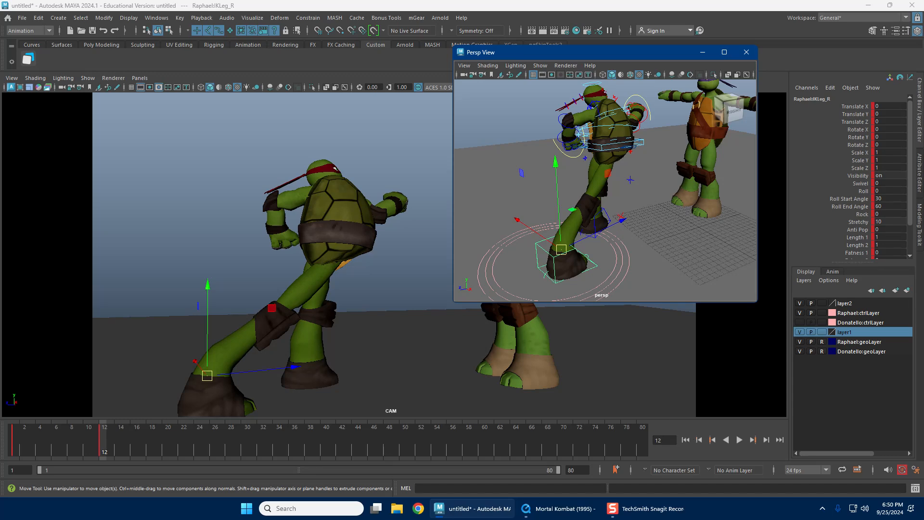
{"action": "left_click", "coordinate": [563, 515]}
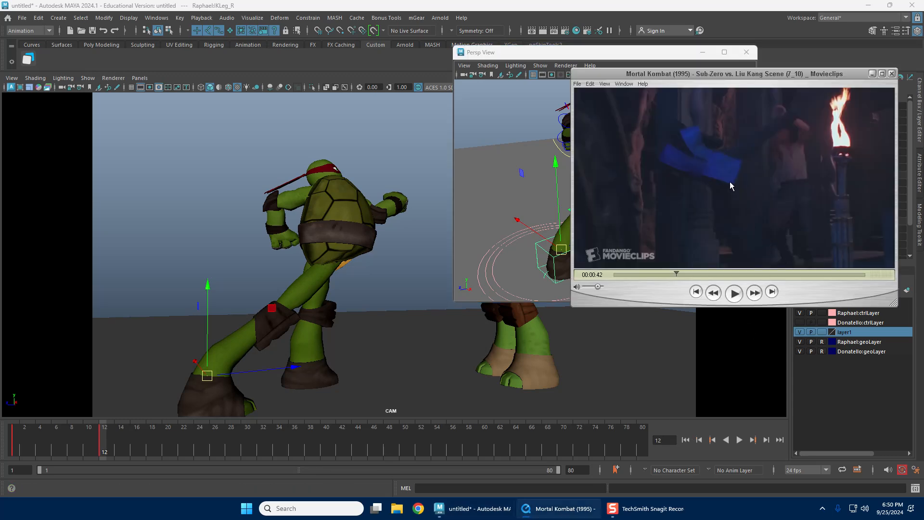
{"action": "left_click", "coordinate": [882, 74]}
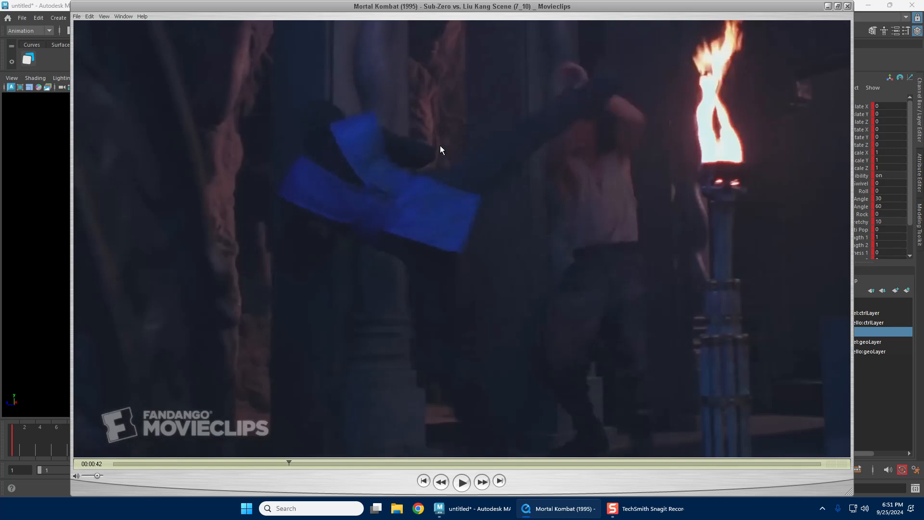
{"action": "left_click", "coordinate": [837, 7]}
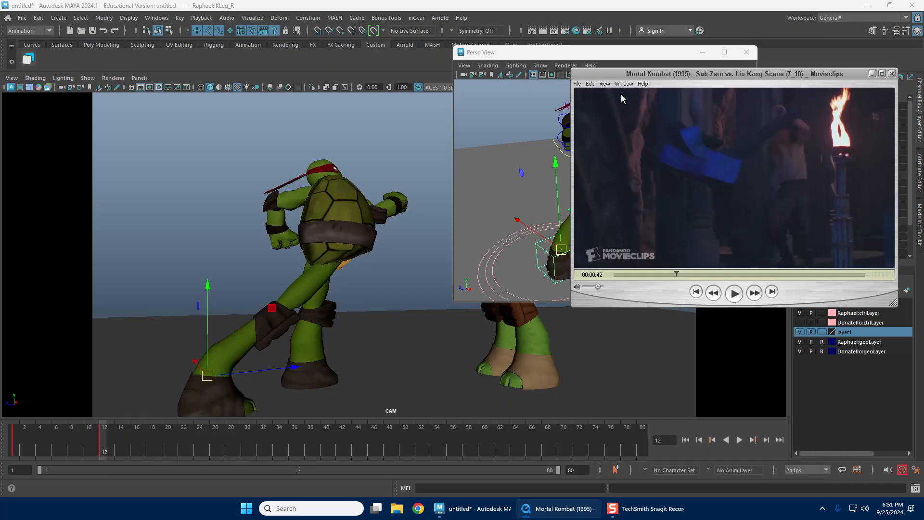
Step: Raise IKLeg_R to about X -0.735, Y 13.84, Z 24.99 and rotate the foot sideways into a kick at Donatello's waist
{"action": "left_click", "coordinate": [621, 48]}
{"action": "left_click_drag", "start_coordinate": [632, 144], "coordinate": [661, 182], "text": "alt"}
{"action": "left_click_drag", "start_coordinate": [661, 183], "coordinate": [668, 147], "text": "alt"}
{"action": "key", "text": "e"}
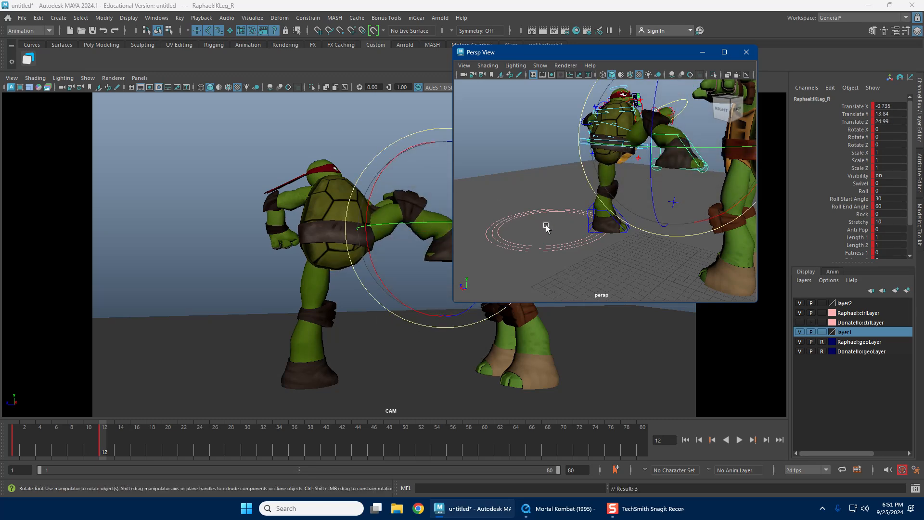
{"action": "left_click_drag", "start_coordinate": [625, 57], "coordinate": [733, 42]}
{"action": "left_click_drag", "start_coordinate": [441, 249], "coordinate": [521, 236]}
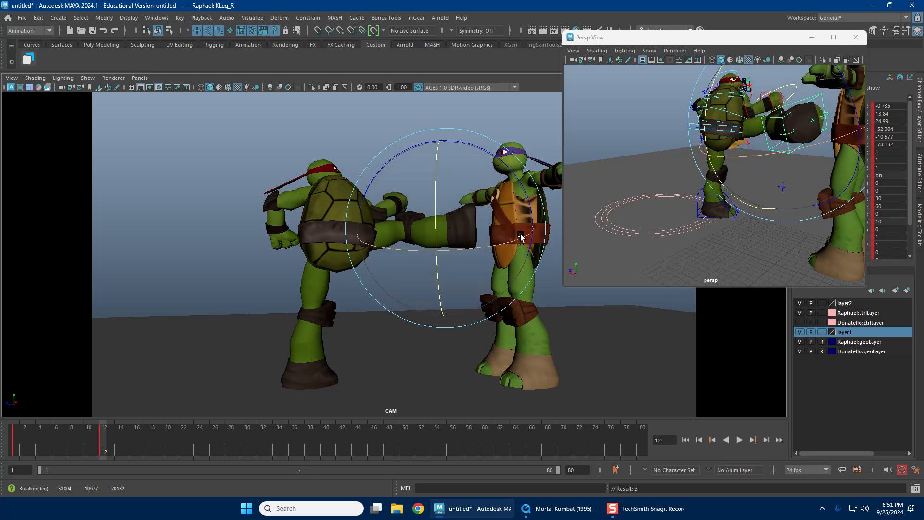
{"action": "key", "text": "w"}
Step: Tilt Raphael's RootX_M control so his torso leans away from Donatello, with Rotate Z at about -19.637
{"action": "middle_click_drag", "start_coordinate": [732, 172], "coordinate": [656, 198], "text": "alt"}
{"action": "left_click_drag", "start_coordinate": [656, 198], "coordinate": [699, 190], "text": "alt"}
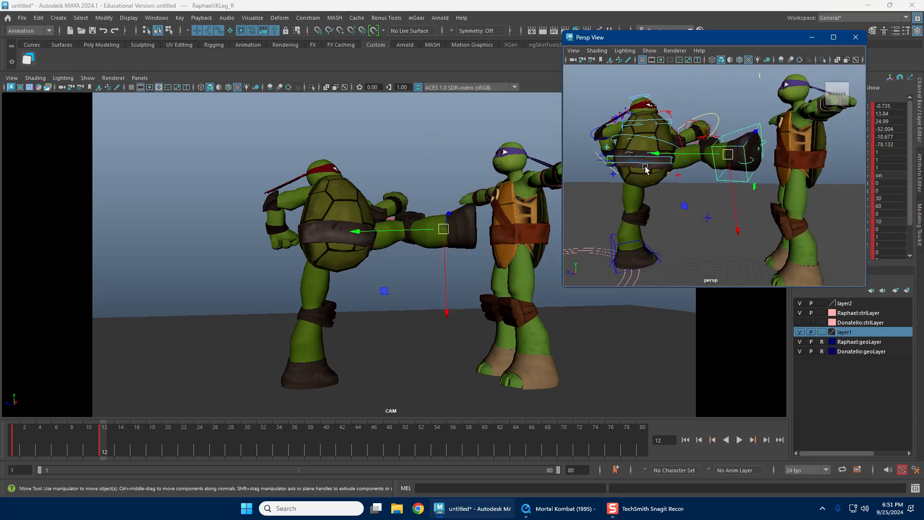
{"action": "mouse_move", "coordinate": [613, 184]}
{"action": "left_mouse_down", "text": "alt"}
{"action": "mouse_move", "coordinate": [624, 187]}
{"action": "mouse_move", "coordinate": [610, 192]}
{"action": "left_mouse_up", "text": "alt"}
{"action": "left_click", "coordinate": [609, 186]}
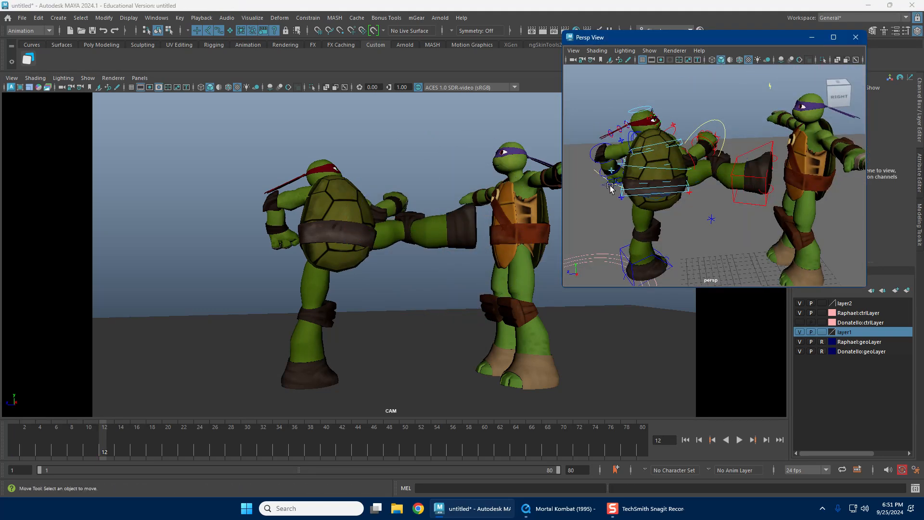
{"action": "left_click", "coordinate": [611, 186]}
{"action": "key", "text": "e"}
{"action": "left_click_drag", "start_coordinate": [696, 134], "coordinate": [691, 110]}
{"action": "left_click_drag", "start_coordinate": [660, 179], "coordinate": [686, 160], "text": "alt"}
{"action": "key", "text": "w"}
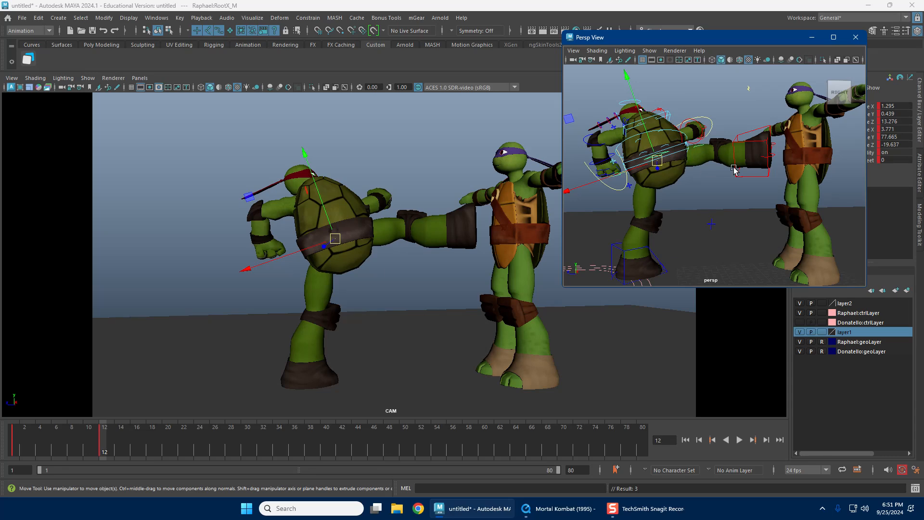
Step: Raise Raphael's IKLeg_R control to about X -1.497, Y 17.102, Z 26.634 and angle the kicking foot at Donatello's chest
{"action": "left_click_drag", "start_coordinate": [734, 170], "coordinate": [714, 167], "text": "alt"}
{"action": "left_click", "coordinate": [720, 161]}
{"action": "key", "text": "e"}
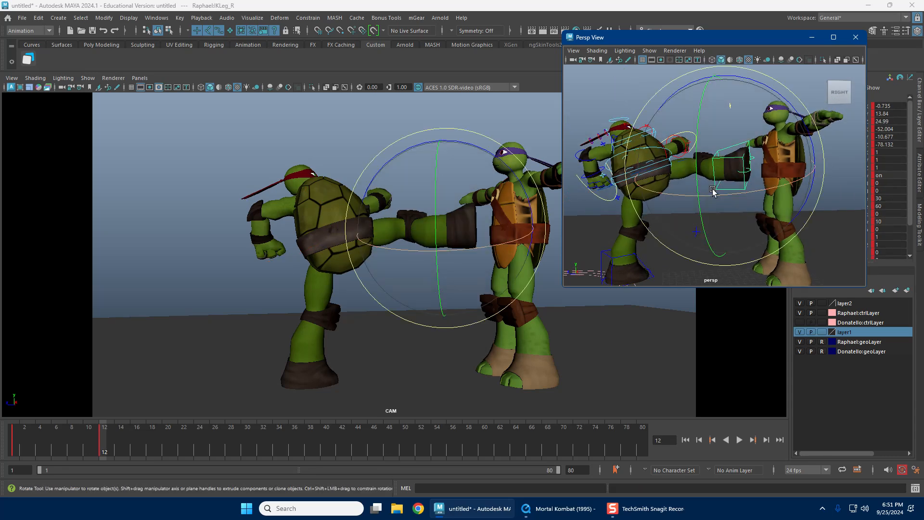
{"action": "key", "text": "w"}
{"action": "left_click_drag", "start_coordinate": [724, 166], "coordinate": [688, 185]}
{"action": "scroll", "coordinate": [674, 190], "scroll_direction": "up", "scroll_amount": 6}
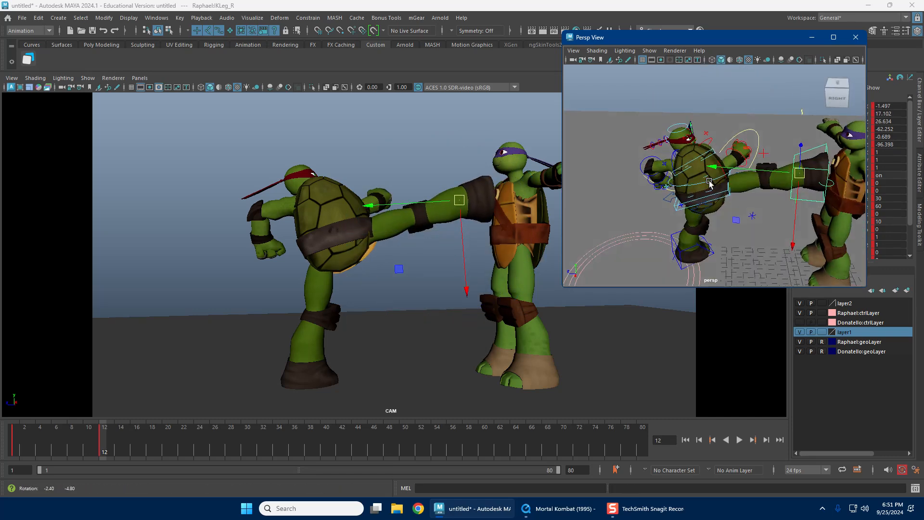
Step: Pull Raphael's RootX_M back to about X 2.051, Y 0.641, Z 11.318 and rotate it to about -5.619, 74.627, -20.854
{"action": "left_click", "coordinate": [653, 192]}
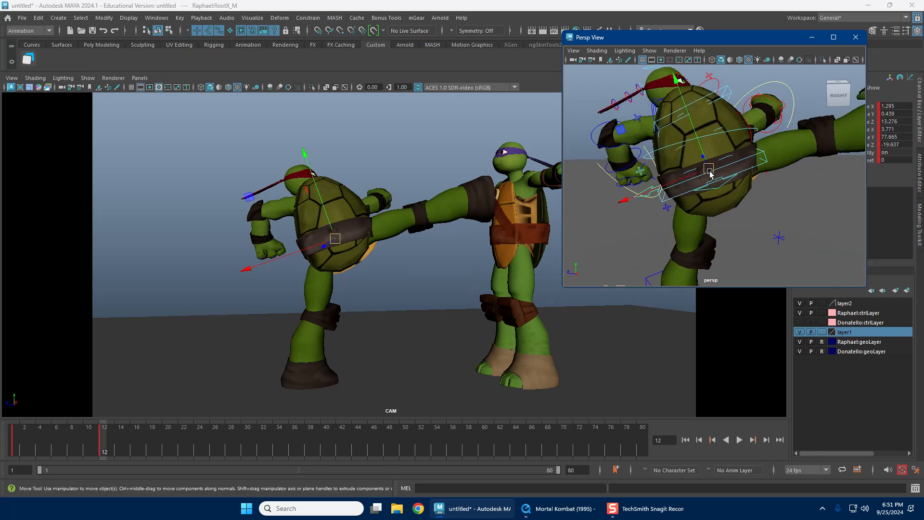
{"action": "left_click_drag", "start_coordinate": [710, 172], "coordinate": [683, 168]}
{"action": "key", "text": "e"}
{"action": "left_click_drag", "start_coordinate": [337, 232], "coordinate": [311, 276]}
{"action": "key", "text": "w"}
{"action": "middle_click_drag", "start_coordinate": [681, 254], "coordinate": [687, 187], "text": "alt"}
{"action": "left_click_drag", "start_coordinate": [687, 187], "coordinate": [680, 170], "text": "alt"}
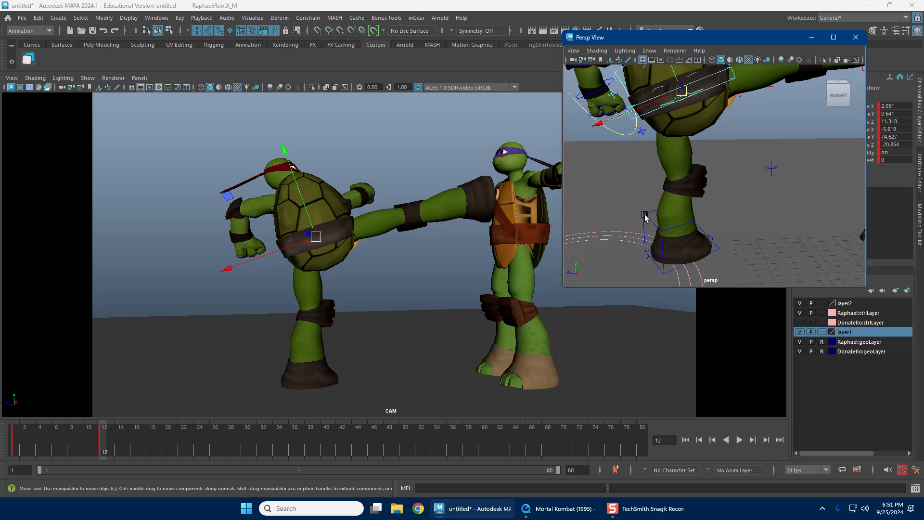
Step: Turn Raphael's planted foot with the IKLeg_L control to about Rotate Y 98.194 and key it at frame 12
{"action": "left_click", "coordinate": [644, 215]}
{"action": "key", "text": "e"}
{"action": "middle_click_drag", "start_coordinate": [694, 225], "coordinate": [688, 186], "text": "alt"}
{"action": "left_click_drag", "start_coordinate": [638, 225], "coordinate": [779, 225]}
{"action": "key", "text": "s"}
{"action": "left_click_drag", "start_coordinate": [668, 225], "coordinate": [685, 225]}
{"action": "middle_click_drag", "start_coordinate": [708, 157], "coordinate": [710, 216], "text": "alt"}
{"action": "scroll", "coordinate": [707, 191], "scroll_direction": "down", "scroll_amount": 4}
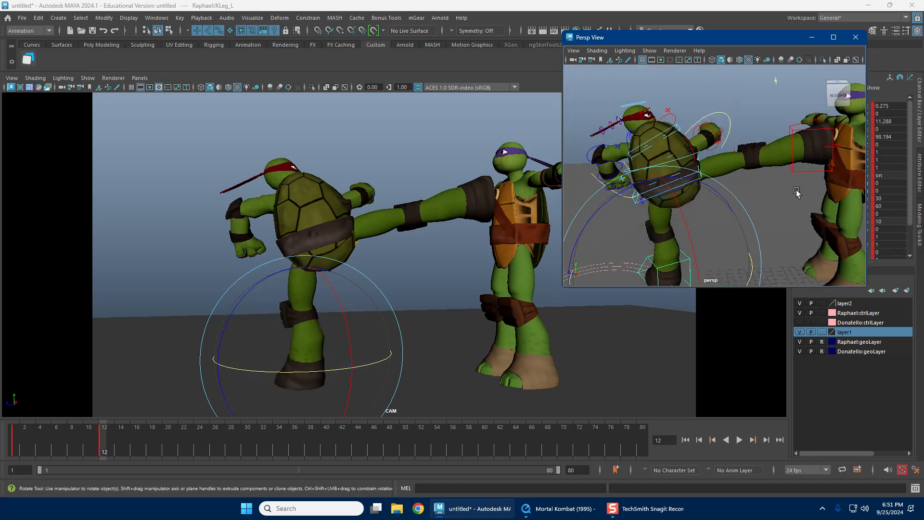
Step: Rotate IKLeg_R to about -20.129, -5.371, -91.465 and nudge it to about X -1.537, Y 17.193, Z 26.821
{"action": "left_click", "coordinate": [774, 196]}
{"action": "scroll", "coordinate": [771, 194], "scroll_direction": "up", "scroll_amount": 3}
{"action": "middle_click_drag", "start_coordinate": [771, 194], "coordinate": [756, 206], "text": "alt"}
{"action": "scroll", "coordinate": [751, 202], "scroll_direction": "down", "scroll_amount": 2}
{"action": "left_click", "coordinate": [791, 170]}
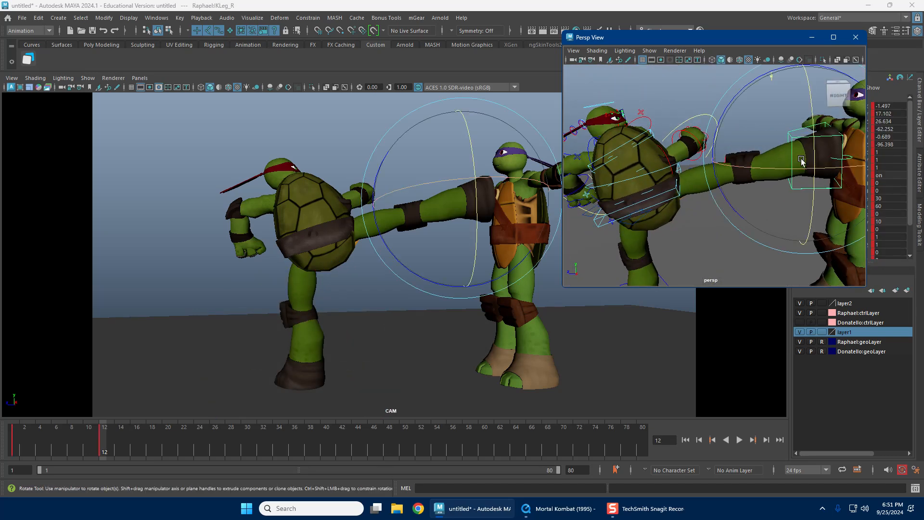
{"action": "mouse_move", "coordinate": [801, 161]}
{"action": "left_mouse_down"}
{"action": "mouse_move", "coordinate": [765, 186]}
{"action": "mouse_move", "coordinate": [761, 179]}
{"action": "mouse_move", "coordinate": [800, 157]}
{"action": "left_mouse_up"}
{"action": "key", "text": "w"}
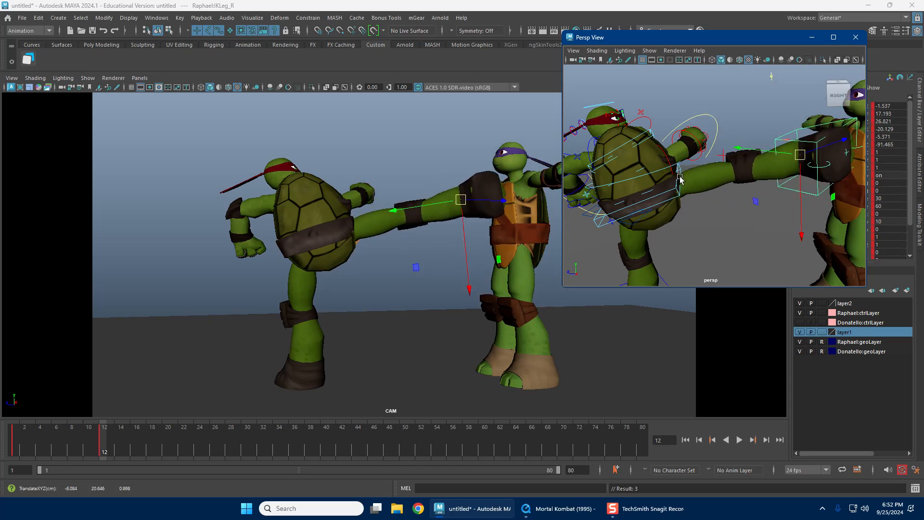
Step: Rotate Raphael's IKSpine1_M control to about Rotate Z -27.956 so his hips tilt toward the raised leg
{"action": "left_click_drag", "start_coordinate": [680, 178], "coordinate": [578, 161], "text": "alt"}
{"action": "right_click_drag", "start_coordinate": [626, 161], "coordinate": [762, 169], "text": "alt"}
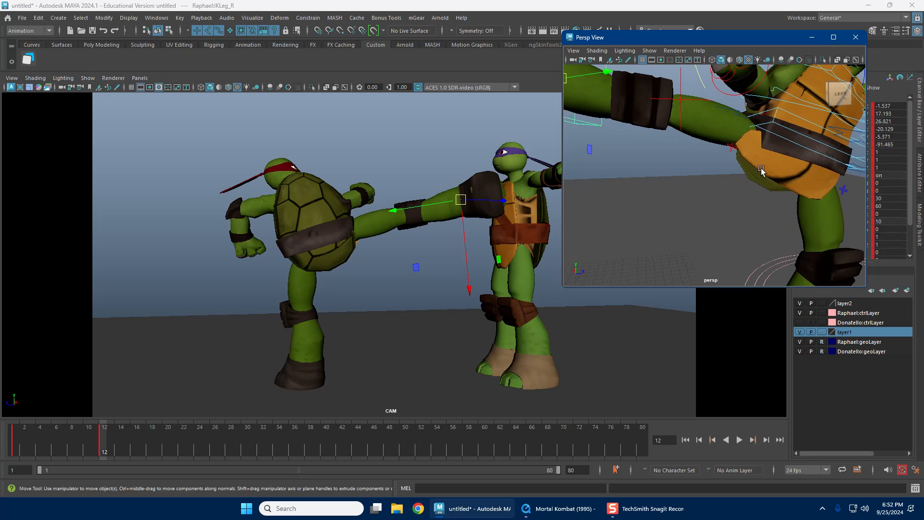
{"action": "left_click_drag", "start_coordinate": [762, 169], "coordinate": [780, 154], "text": "alt"}
{"action": "left_click", "coordinate": [757, 146]}
{"action": "key", "text": "e"}
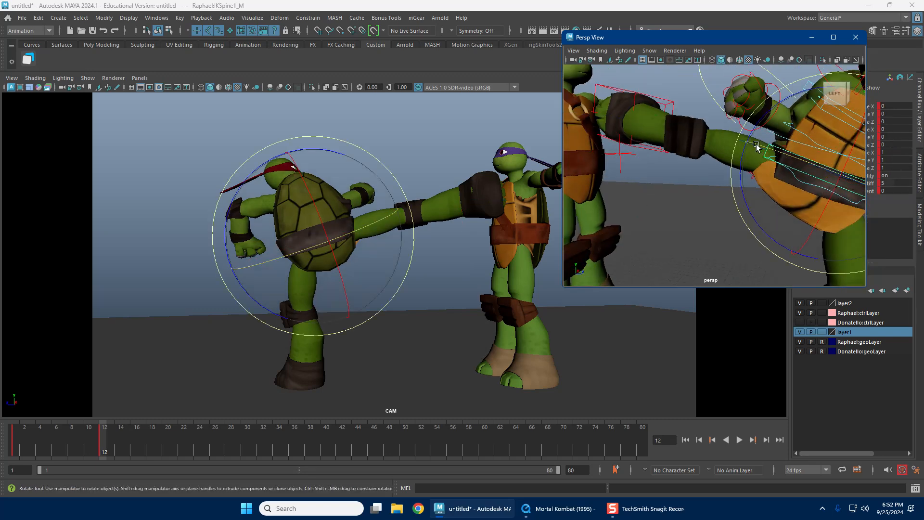
{"action": "left_click_drag", "start_coordinate": [759, 125], "coordinate": [794, 108]}
{"action": "middle_click_drag", "start_coordinate": [767, 150], "coordinate": [705, 141], "text": "alt"}
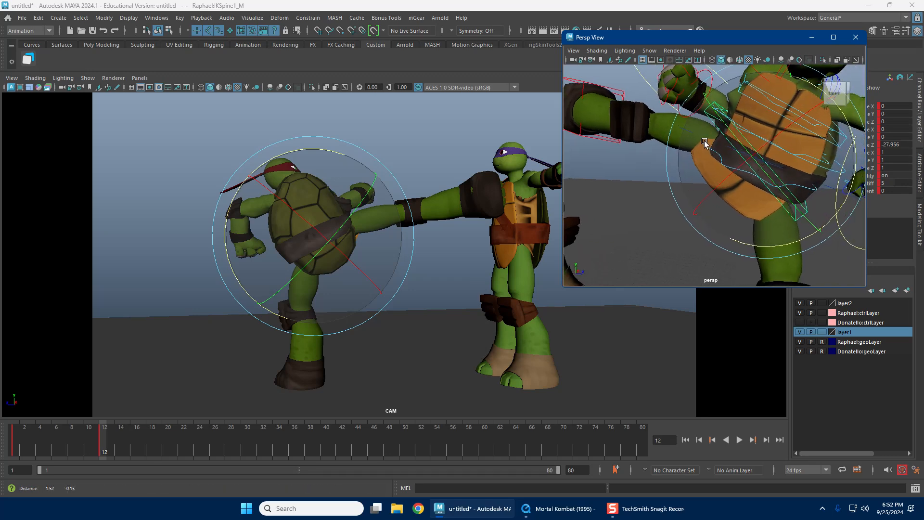
{"action": "middle_click_drag", "start_coordinate": [736, 178], "coordinate": [713, 177], "text": "alt"}
Step: Rotate Raphael's IKhybridSpine2_M control to about -24.561, 1.771, 4.139 so his upper body bends back upright
{"action": "left_click_drag", "start_coordinate": [654, 192], "coordinate": [734, 187], "text": "alt"}
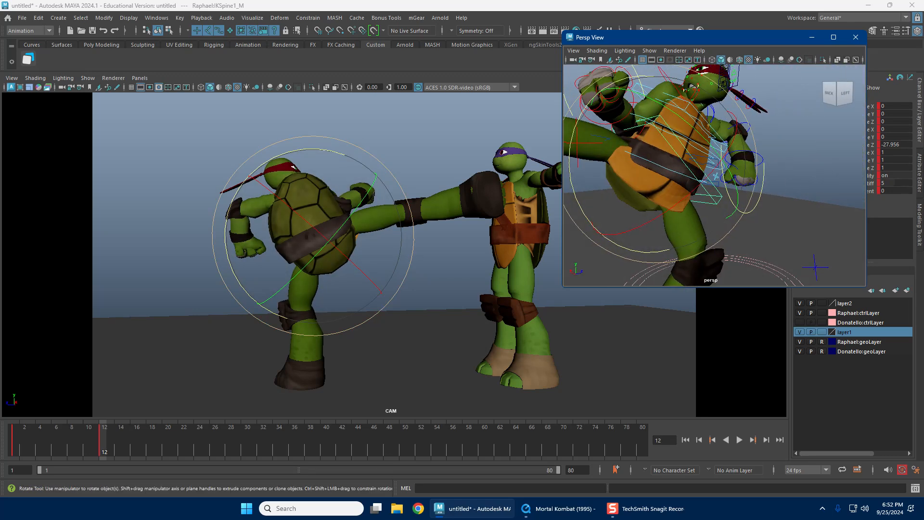
{"action": "middle_click_drag", "start_coordinate": [675, 172], "coordinate": [666, 170], "text": "alt"}
{"action": "left_click_drag", "start_coordinate": [666, 170], "coordinate": [728, 176], "text": "alt"}
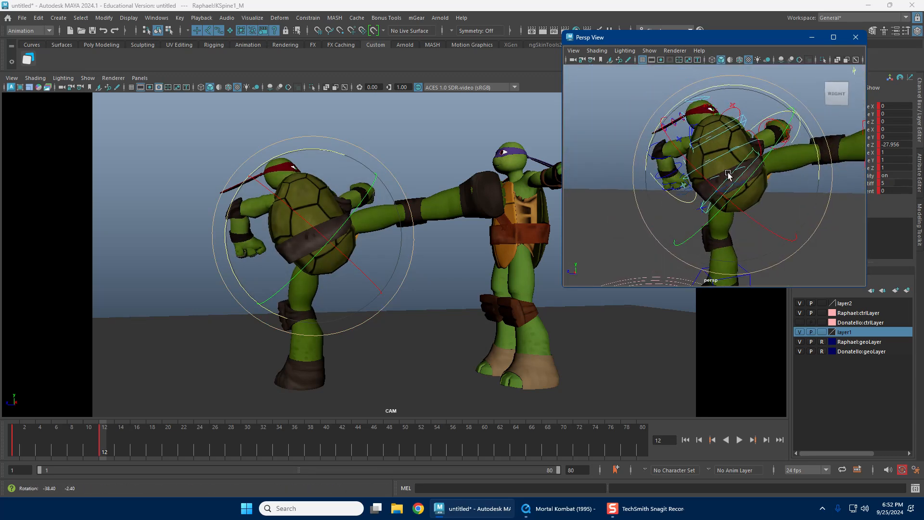
{"action": "right_click_drag", "start_coordinate": [729, 176], "coordinate": [750, 180], "text": "alt"}
{"action": "key", "text": "w"}
{"action": "left_click_drag", "start_coordinate": [750, 179], "coordinate": [800, 182], "text": "alt"}
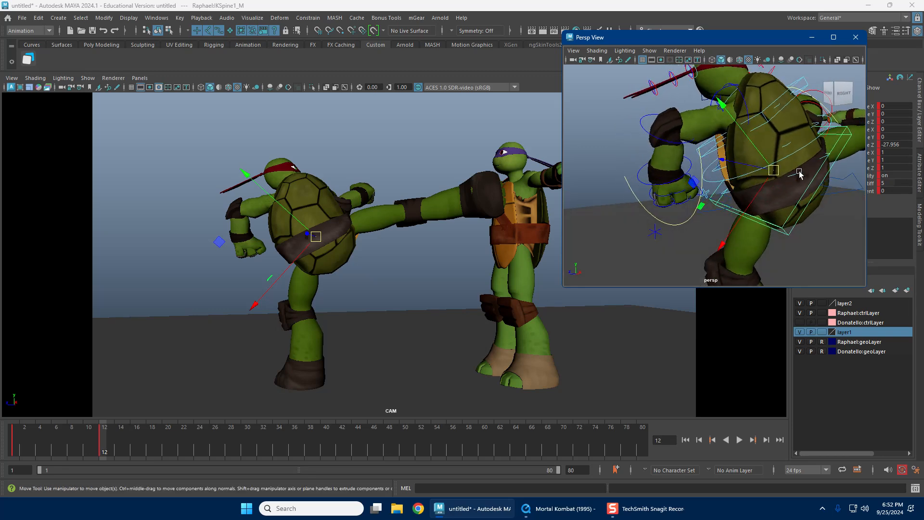
{"action": "left_click", "coordinate": [787, 144]}
{"action": "left_click", "coordinate": [790, 145], "text": "shift"}
{"action": "key", "text": "e"}
{"action": "mouse_move", "coordinate": [336, 221]}
{"action": "left_mouse_down"}
{"action": "mouse_move", "coordinate": [324, 213]}
{"action": "mouse_move", "coordinate": [302, 217]}
{"action": "mouse_move", "coordinate": [326, 220]}
{"action": "left_mouse_up"}
{"action": "key", "text": "w"}
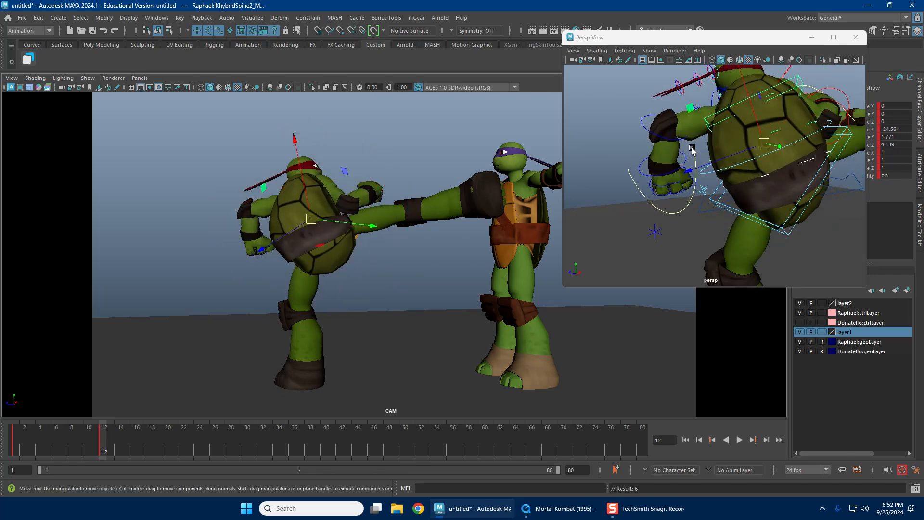
Step: Shift Raphael's RootX_M control farther from Donatello, to about X 2.442, Y 0.376, Z 10.627
{"action": "middle_click_drag", "start_coordinate": [752, 144], "coordinate": [683, 179], "text": "alt"}
{"action": "left_click_drag", "start_coordinate": [682, 178], "coordinate": [709, 211], "text": "alt"}
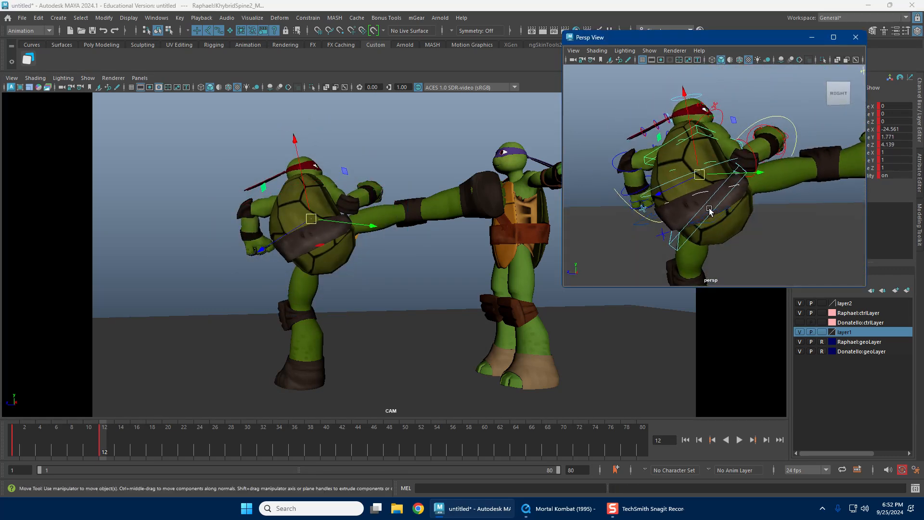
{"action": "left_click", "coordinate": [636, 226]}
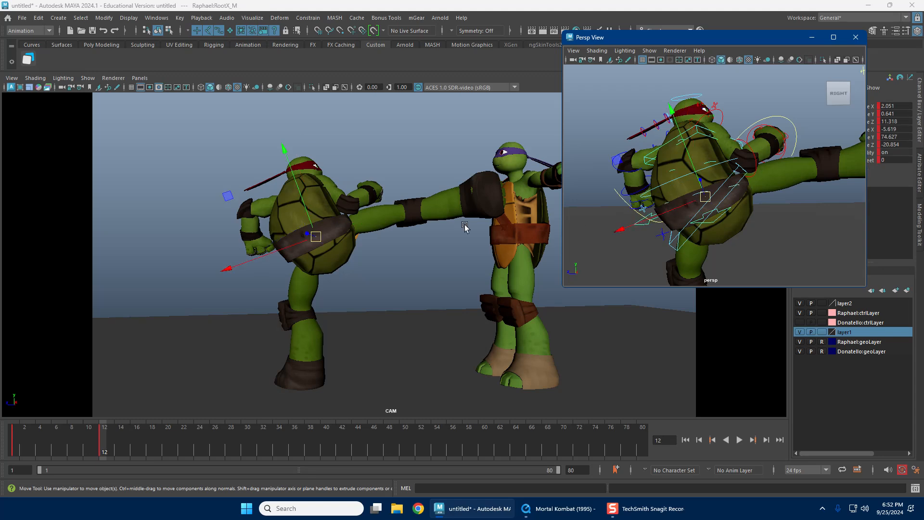
{"action": "left_click_drag", "start_coordinate": [313, 237], "coordinate": [309, 239]}
{"action": "scroll", "coordinate": [698, 195], "scroll_direction": "down", "scroll_amount": 5}
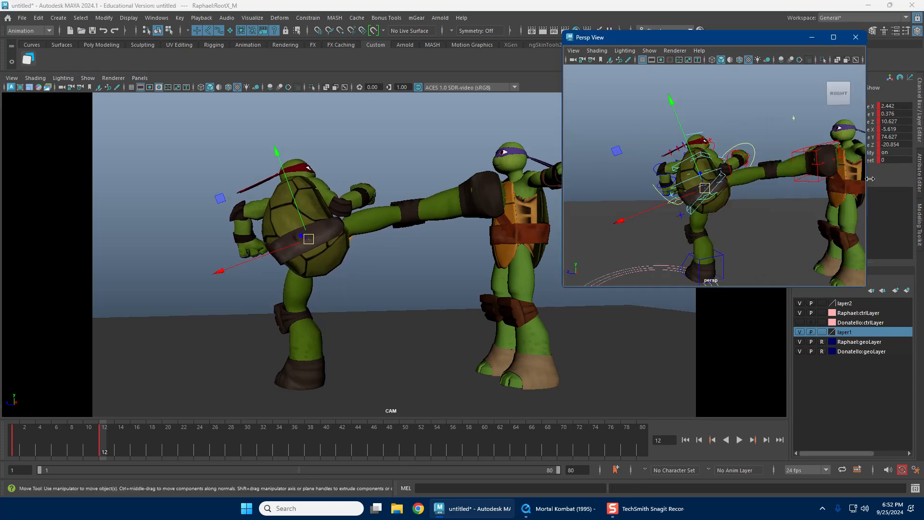
Step: Pull IKLeg_R back to about X -0.227, Y 16.876, Z 23.056 and rotate it to about -33.18, -15.605, -83.646
{"action": "left_click", "coordinate": [817, 156]}
{"action": "left_click_drag", "start_coordinate": [818, 157], "coordinate": [790, 165]}
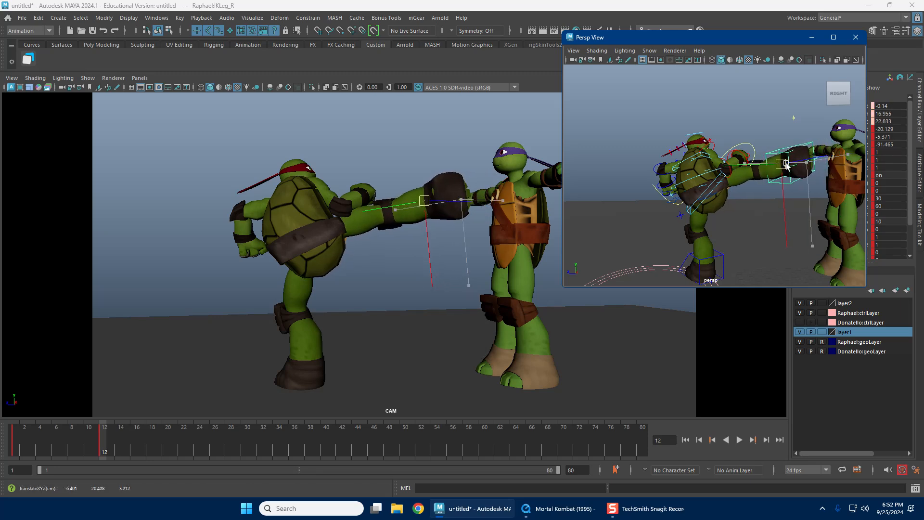
{"action": "key", "text": "e"}
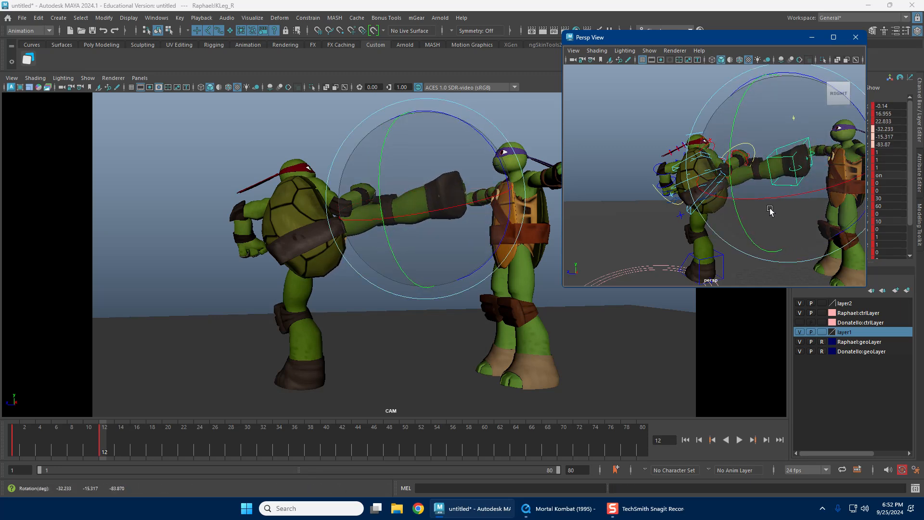
{"action": "left_click_drag", "start_coordinate": [770, 209], "coordinate": [772, 210]}
{"action": "key", "text": "w"}
{"action": "left_click_drag", "start_coordinate": [781, 165], "coordinate": [611, 187]}
Step: Adjust Raphael's shoulder blades, rotating FKScapula_L to about 12.294, -64.655, 30.269 to reposition his rear arm
{"action": "right_click_drag", "start_coordinate": [664, 180], "coordinate": [727, 116], "text": "alt"}
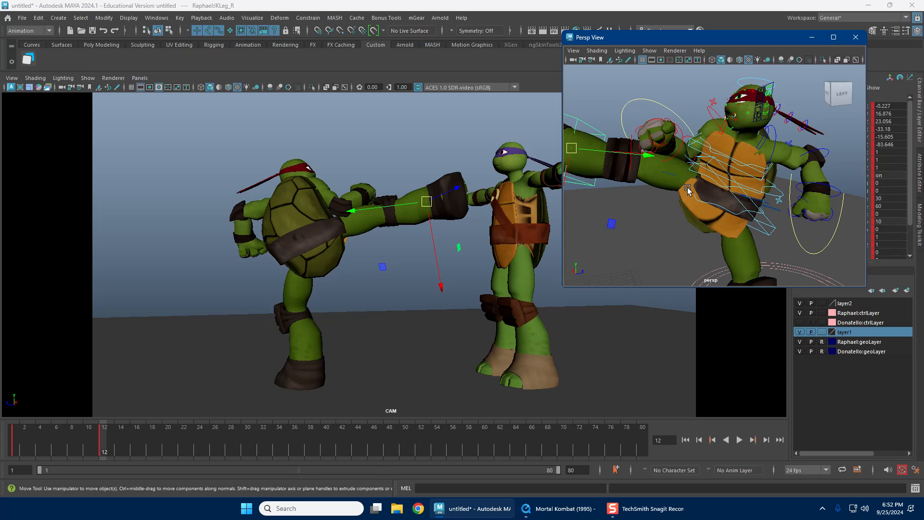
{"action": "middle_click_drag", "start_coordinate": [727, 116], "coordinate": [709, 137], "text": "alt"}
{"action": "left_click", "coordinate": [714, 140]}
{"action": "key", "text": "e"}
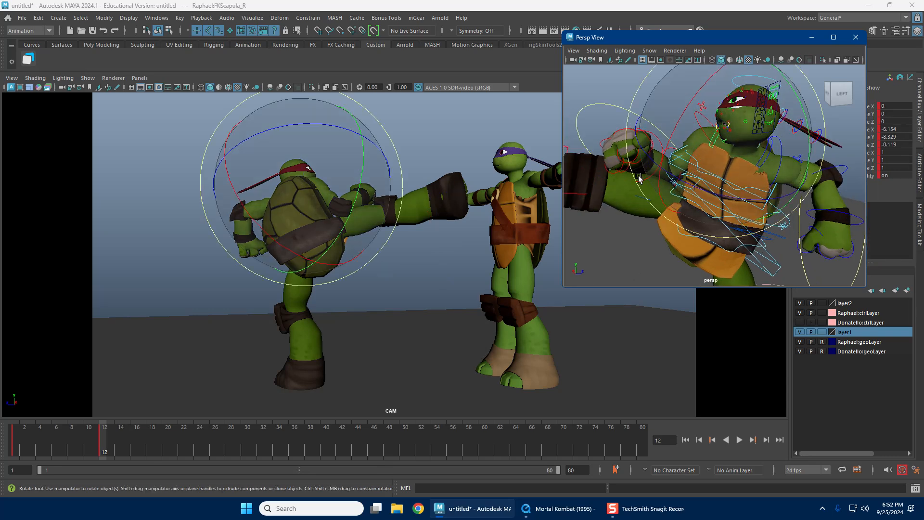
{"action": "left_click_drag", "start_coordinate": [638, 175], "coordinate": [667, 163], "text": "alt"}
{"action": "key", "text": "w"}
{"action": "left_click", "coordinate": [684, 167]}
{"action": "key", "text": "e"}
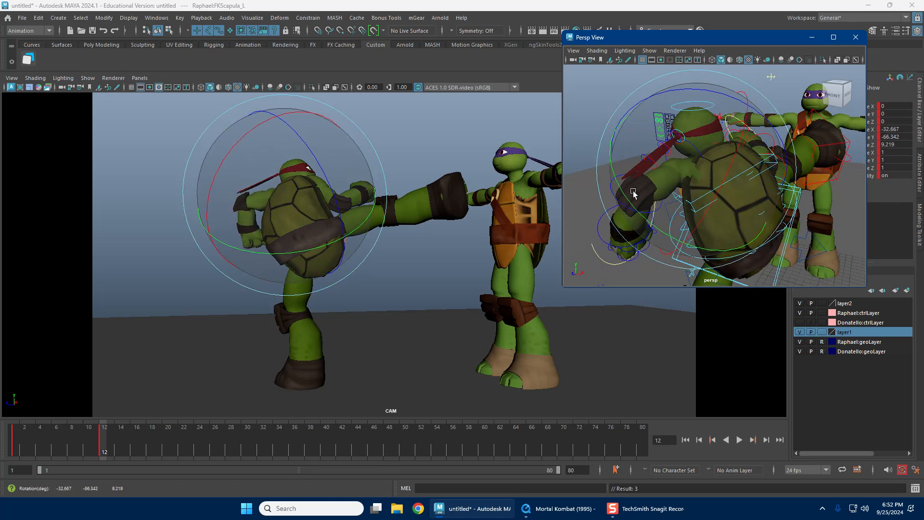
{"action": "left_click_drag", "start_coordinate": [633, 192], "coordinate": [704, 215]}
{"action": "key", "text": "w"}
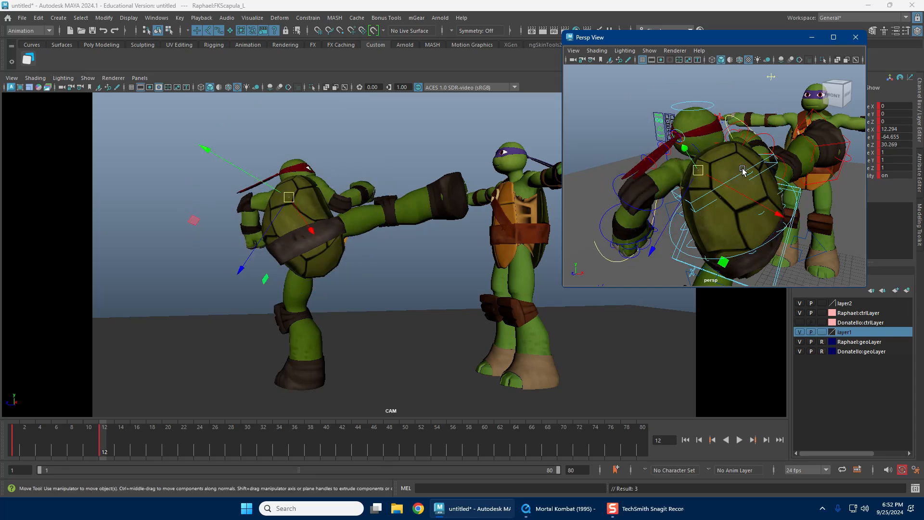
Step: Rotate Raphael's FKShoulder_R control to about -20.047, 27.024, 42.918 to lift his front arm off the raised leg
{"action": "left_click_drag", "start_coordinate": [743, 170], "coordinate": [673, 146], "text": "alt"}
{"action": "left_click", "coordinate": [680, 137]}
{"action": "key", "text": "e"}
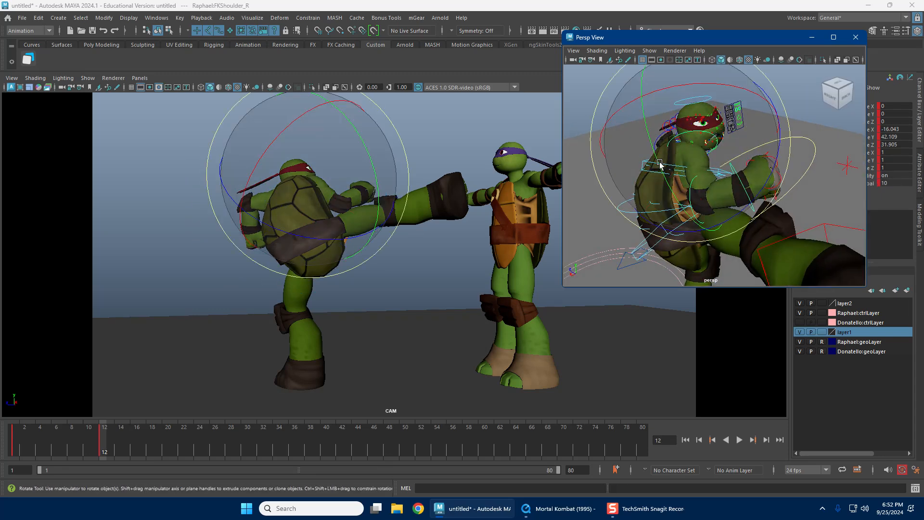
{"action": "left_click_drag", "start_coordinate": [285, 228], "coordinate": [284, 198]}
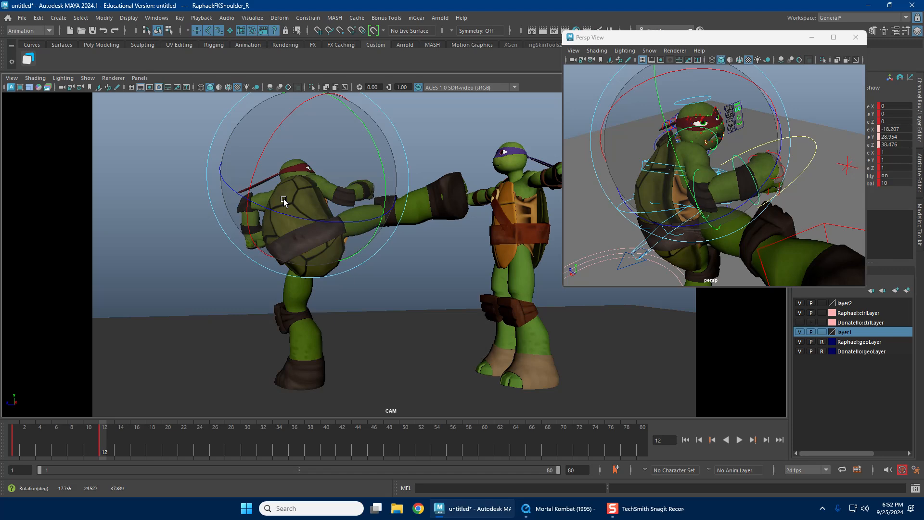
{"action": "key", "text": "w"}
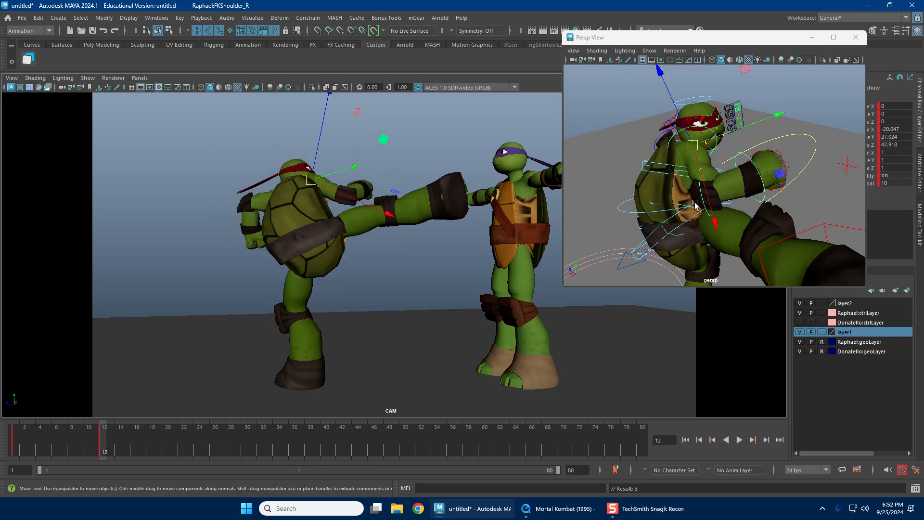
Step: Rotate Raphael's FKElbow_R control to straighten his front arm along the kicking leg
{"action": "left_click", "coordinate": [701, 197]}
{"action": "left_click_drag", "start_coordinate": [703, 205], "coordinate": [763, 190], "text": "alt"}
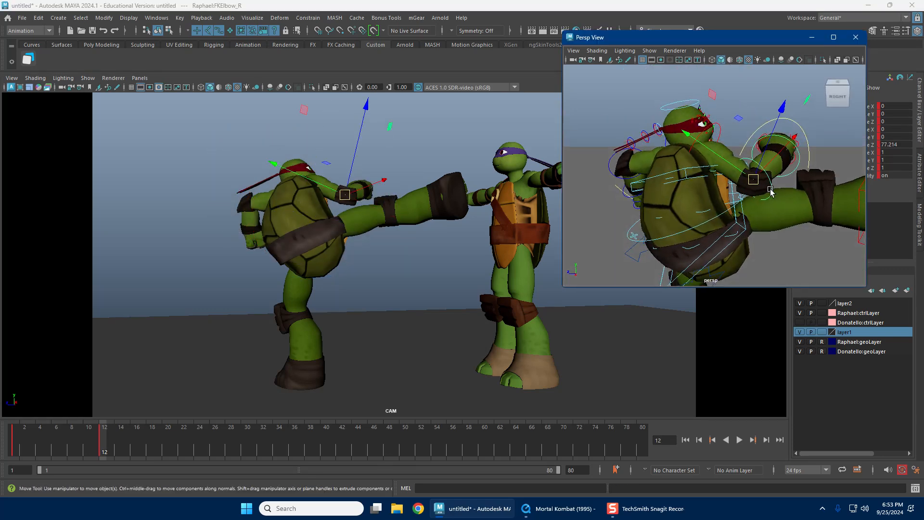
{"action": "key", "text": "e"}
{"action": "left_click_drag", "start_coordinate": [715, 251], "coordinate": [714, 154]}
{"action": "key", "text": "w"}
Step: Raise Raphael's straightened front arm to horizontal with FKShoulder_R at about -4.85, 40.293, 70.857
{"action": "key", "text": "e"}
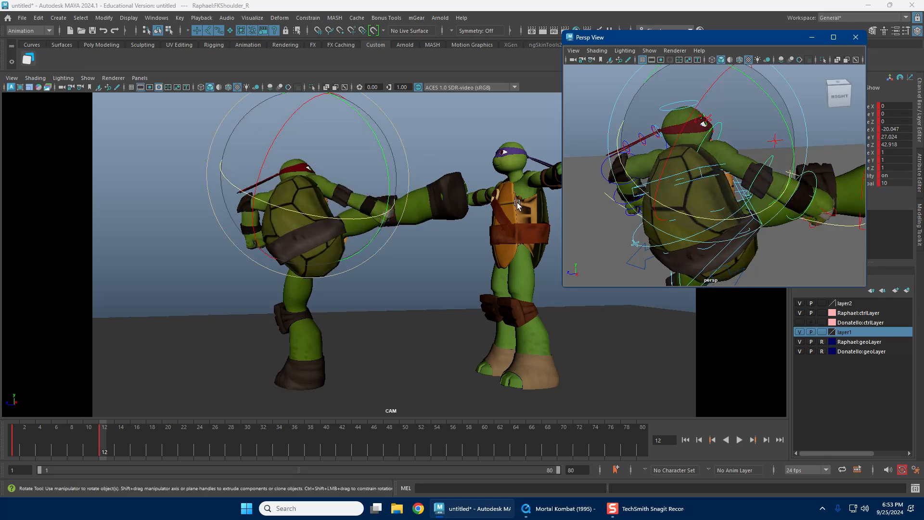
{"action": "mouse_move", "coordinate": [351, 173]}
{"action": "left_mouse_down"}
{"action": "mouse_move", "coordinate": [377, 173]}
{"action": "mouse_move", "coordinate": [334, 177]}
{"action": "mouse_move", "coordinate": [299, 142]}
{"action": "mouse_move", "coordinate": [355, 122]}
{"action": "mouse_move", "coordinate": [338, 113]}
{"action": "mouse_move", "coordinate": [283, 124]}
{"action": "mouse_move", "coordinate": [333, 147]}
{"action": "mouse_move", "coordinate": [339, 166]}
{"action": "left_mouse_up"}
{"action": "key", "text": "w"}
{"action": "middle_click_drag", "start_coordinate": [775, 182], "coordinate": [708, 202], "text": "alt"}
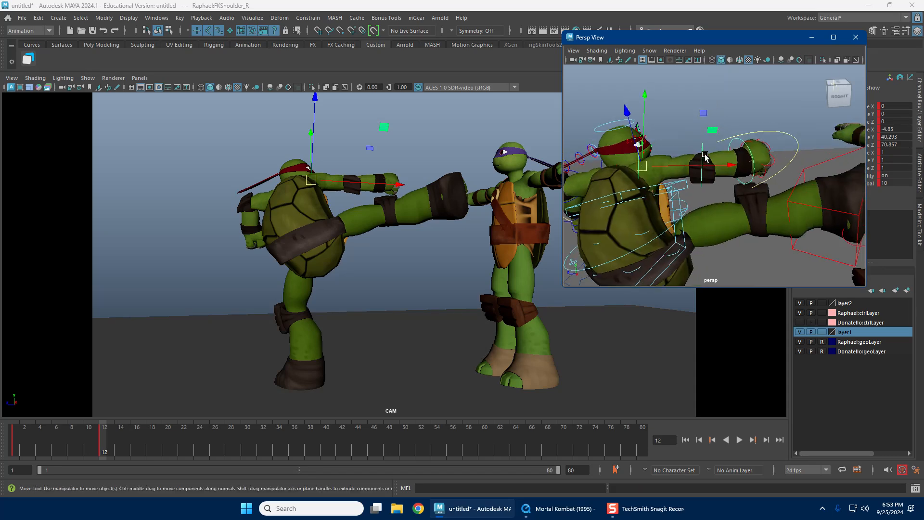
Step: Bend Raphael's front arm with the FKElbow_R control so his fist points up beside his head
{"action": "left_click", "coordinate": [703, 153]}
{"action": "key", "text": "e"}
{"action": "left_click_drag", "start_coordinate": [638, 228], "coordinate": [645, 171]}
{"action": "key", "text": "w"}
Step: Rotate FKShoulder_R to about -15.655, 31.073, 87.459 to bring Raphael's bent arm into a guard near his face
{"action": "key", "text": "e"}
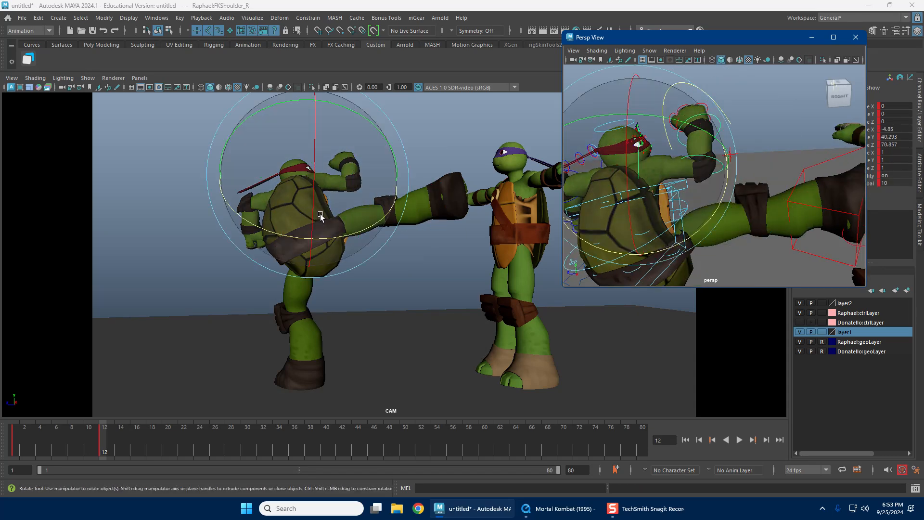
{"action": "left_click_drag", "start_coordinate": [319, 213], "coordinate": [369, 135]}
{"action": "key", "text": "w"}
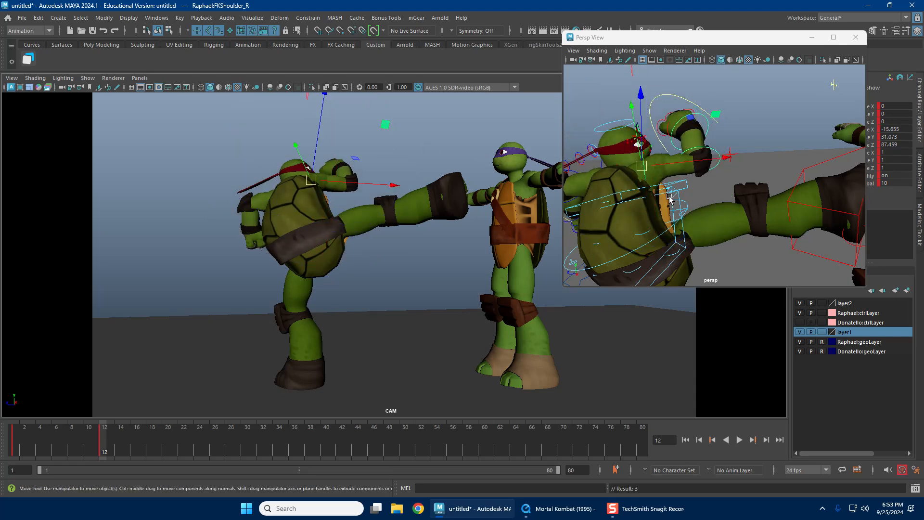
{"action": "left_click_drag", "start_coordinate": [670, 198], "coordinate": [669, 213], "text": "alt"}
Step: Rotate Raphael's IKhybridSpine1_M control to about -26.77, 0.382, 21.165 so his torso leans away from Donatello
{"action": "middle_click_drag", "start_coordinate": [638, 253], "coordinate": [665, 221], "text": "alt"}
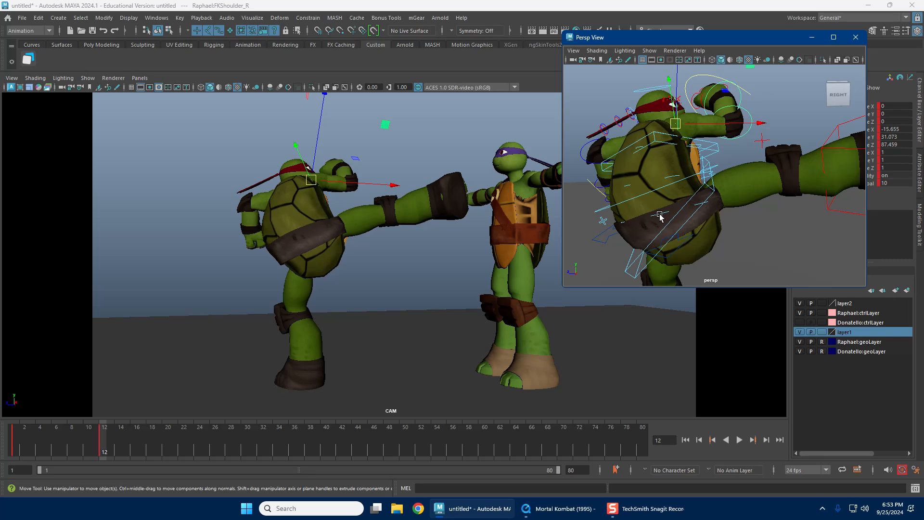
{"action": "key", "text": "e"}
{"action": "left_click_drag", "start_coordinate": [660, 218], "coordinate": [710, 162]}
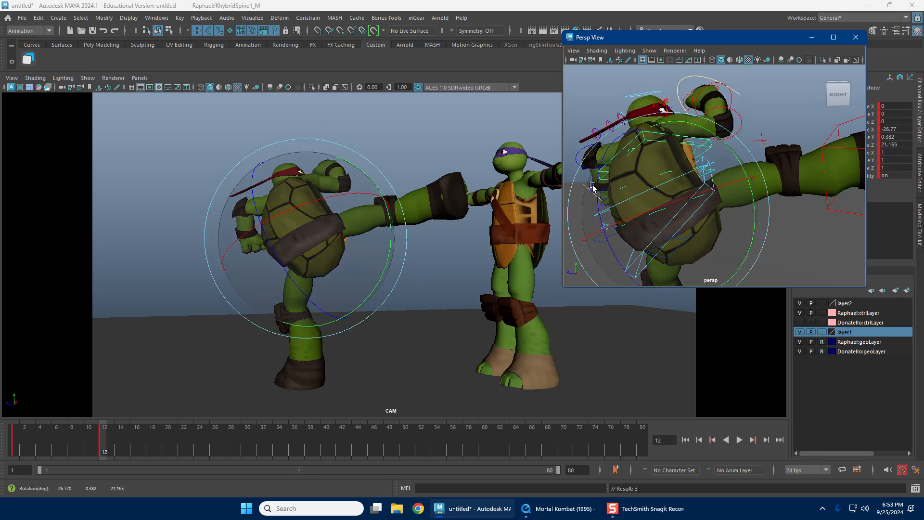
{"action": "key", "text": "w"}
Step: Rotate Raphael's FKHead_M control to about -23.755, -0.89, -5.635 to adjust his head over the leaning torso
{"action": "left_click_drag", "start_coordinate": [657, 207], "coordinate": [693, 205], "text": "alt"}
{"action": "right_click_drag", "start_coordinate": [693, 205], "coordinate": [694, 229], "text": "alt"}
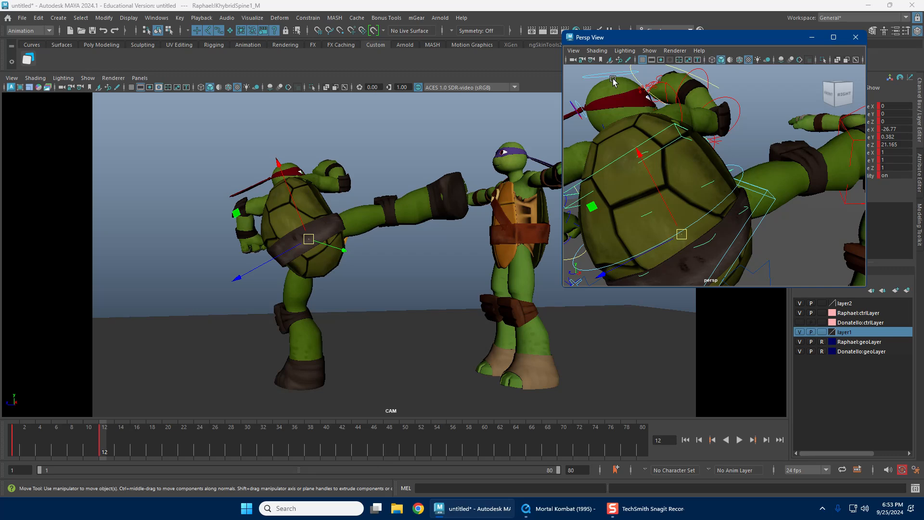
{"action": "left_click", "coordinate": [611, 77]}
{"action": "key", "text": "e"}
{"action": "left_click_drag", "start_coordinate": [267, 210], "coordinate": [258, 195]}
{"action": "key", "text": "w"}
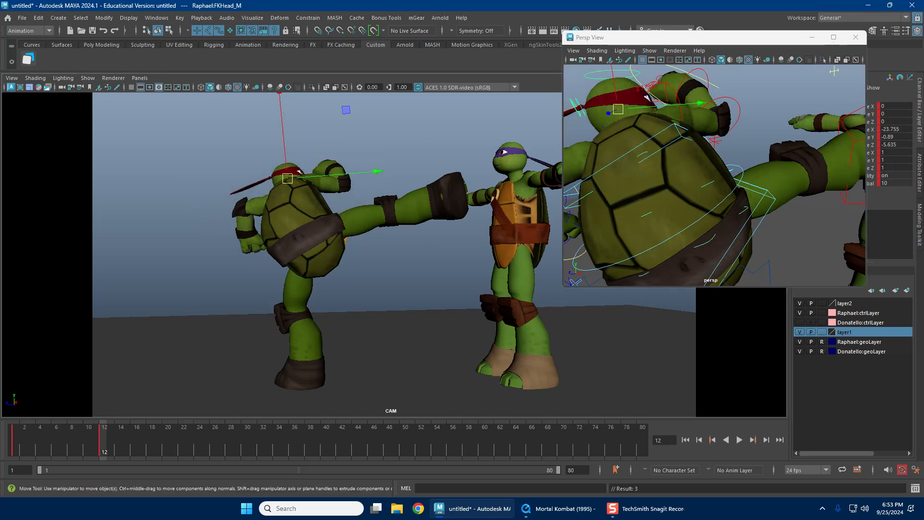
Step: Rotate Raphael's FKShoulder_L control to about -19.84, 46.15, -55.631 so his rear arm extends behind and away from his body
{"action": "right_click_drag", "start_coordinate": [769, 179], "coordinate": [714, 178], "text": "alt"}
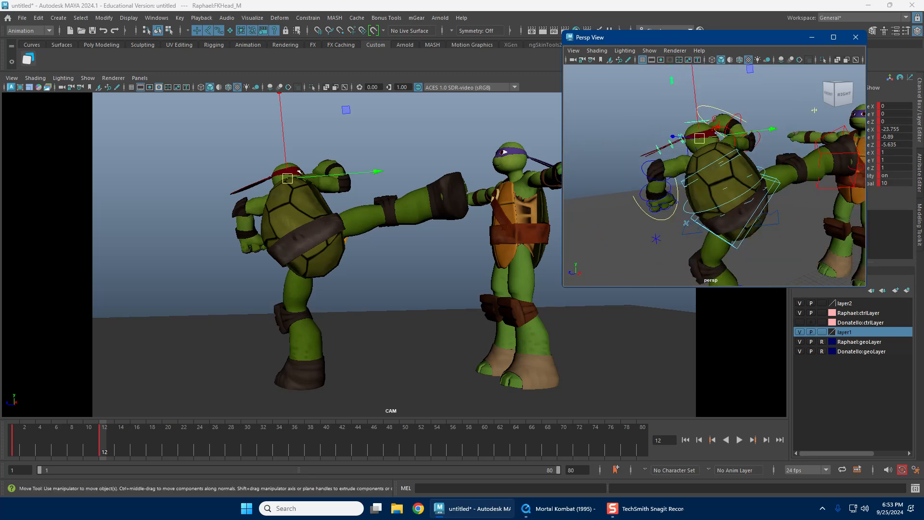
{"action": "left_click_drag", "start_coordinate": [814, 111], "coordinate": [785, 160], "text": "alt"}
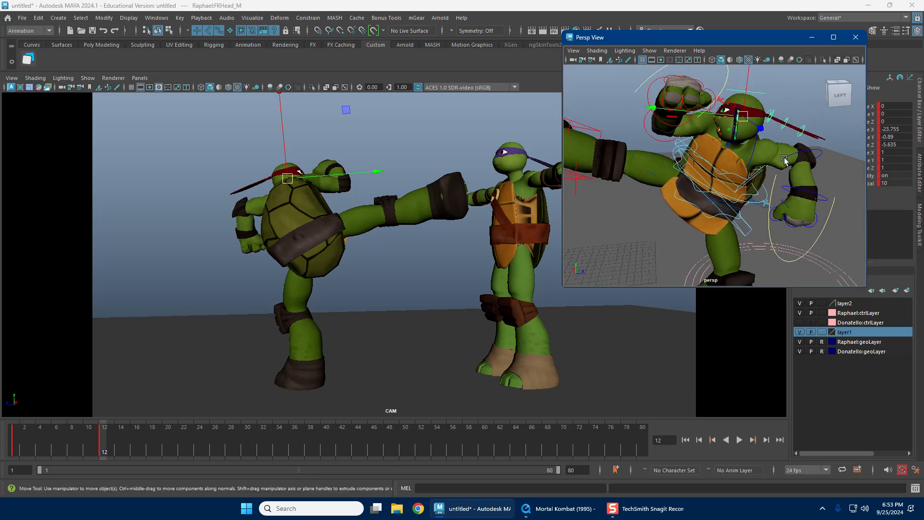
{"action": "left_click", "coordinate": [789, 157]}
{"action": "key", "text": "e"}
{"action": "left_click_drag", "start_coordinate": [721, 177], "coordinate": [804, 197]}
{"action": "key", "text": "w"}
{"action": "key", "text": "e"}
{"action": "key", "text": "w"}
{"action": "left_click", "coordinate": [752, 158]}
{"action": "key", "text": "e"}
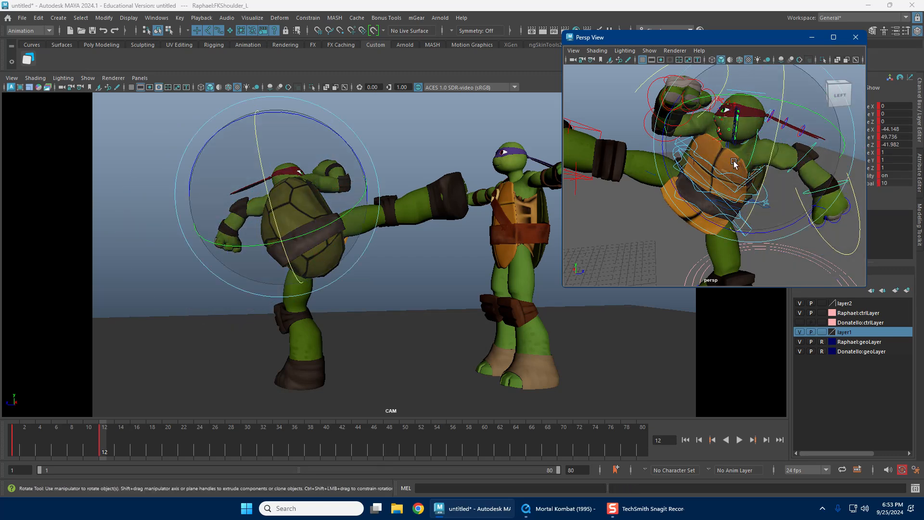
{"action": "left_click_drag", "start_coordinate": [278, 194], "coordinate": [317, 191]}
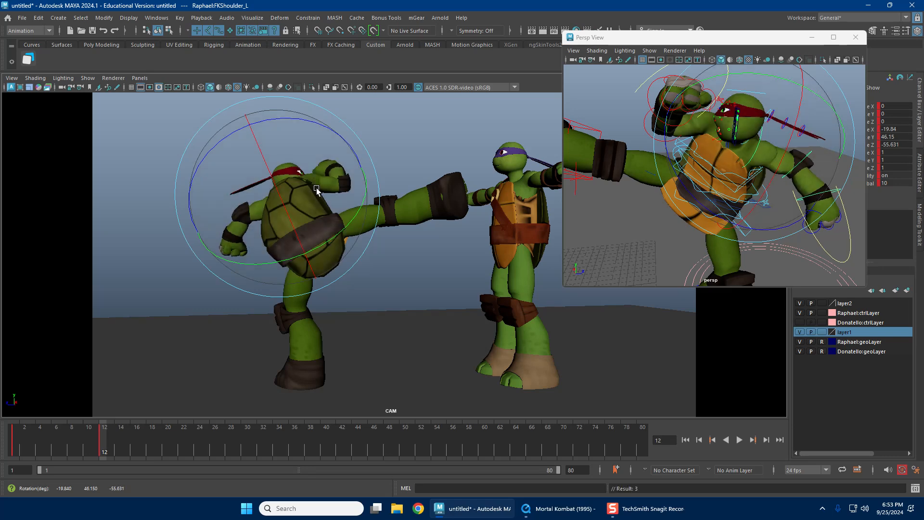
{"action": "key", "text": "w"}
Step: Examine Raphael's kick pose against Donatello from several angles in the perspective view
{"action": "right_click_drag", "start_coordinate": [741, 185], "coordinate": [714, 190], "text": "alt"}
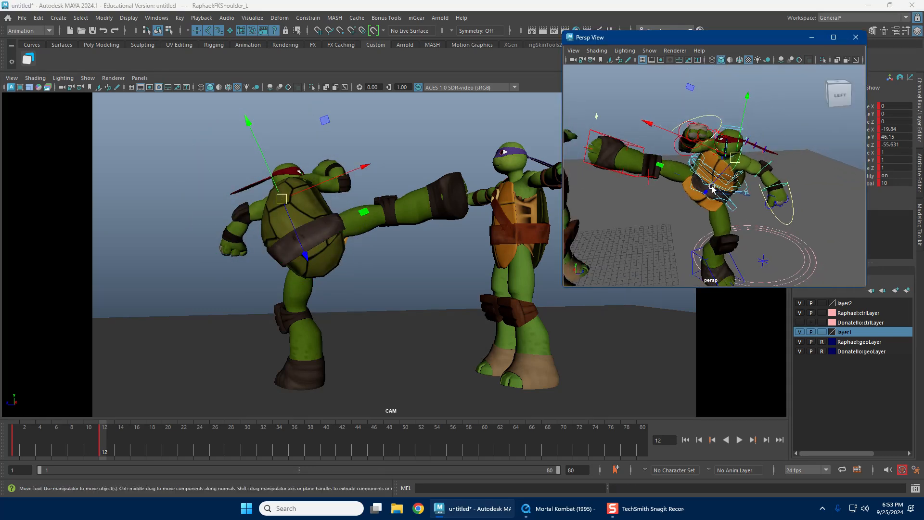
{"action": "mouse_move", "coordinate": [714, 190]}
{"action": "left_mouse_down", "text": "alt"}
{"action": "mouse_move", "coordinate": [701, 186]}
{"action": "mouse_move", "coordinate": [722, 187]}
{"action": "left_mouse_up", "text": "alt"}
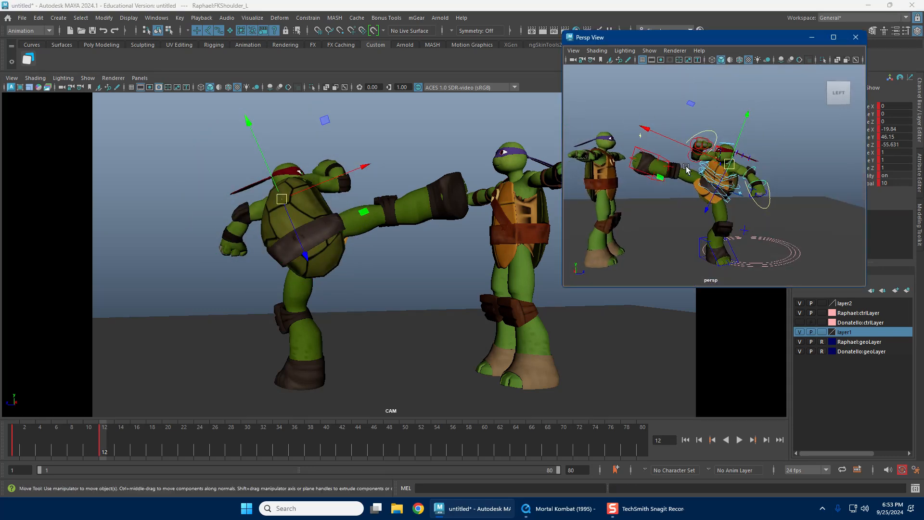
{"action": "right_click_drag", "start_coordinate": [687, 168], "coordinate": [827, 180], "text": "alt"}
{"action": "right_click_drag", "start_coordinate": [747, 173], "coordinate": [723, 166], "text": "alt"}
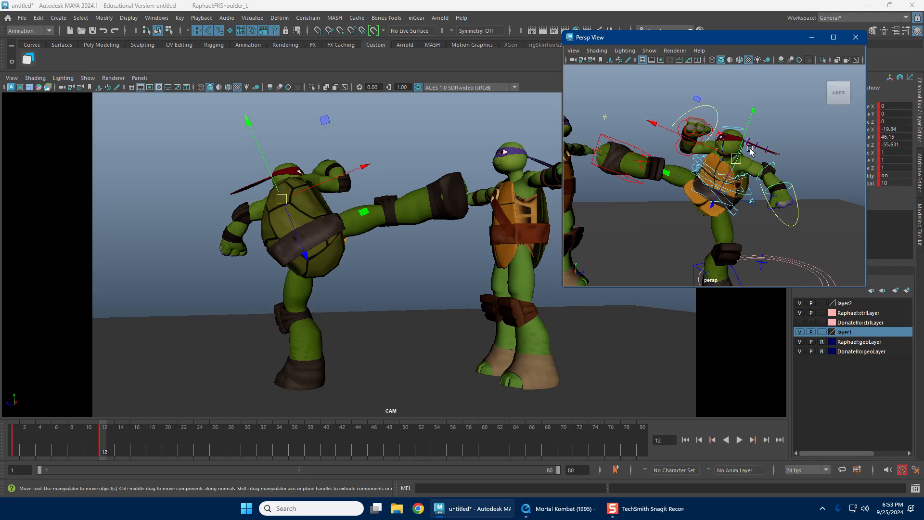
{"action": "right_click_drag", "start_coordinate": [757, 154], "coordinate": [747, 176], "text": "alt"}
{"action": "left_click_drag", "start_coordinate": [747, 176], "coordinate": [693, 190], "text": "alt"}
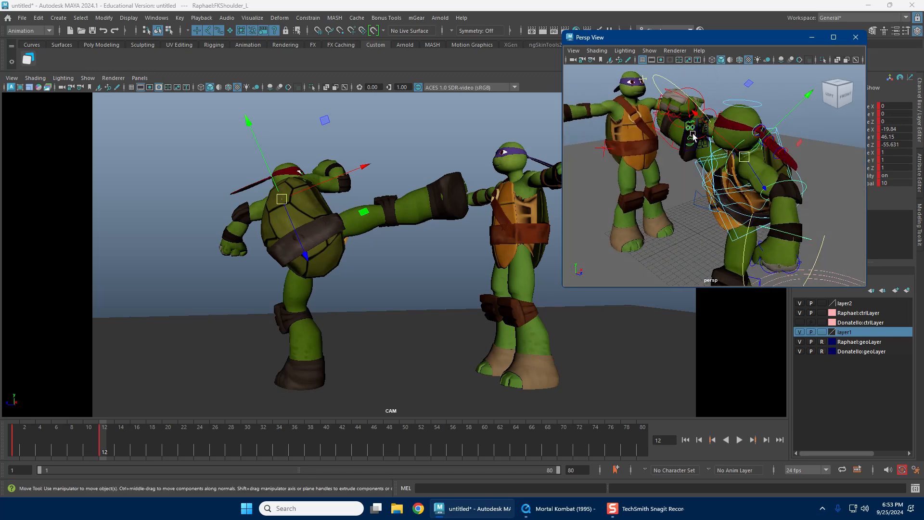
{"action": "right_click_drag", "start_coordinate": [693, 137], "coordinate": [722, 153], "text": "alt"}
{"action": "left_click_drag", "start_coordinate": [715, 166], "coordinate": [750, 156], "text": "alt"}
{"action": "right_click_drag", "start_coordinate": [750, 156], "coordinate": [732, 144], "text": "alt"}
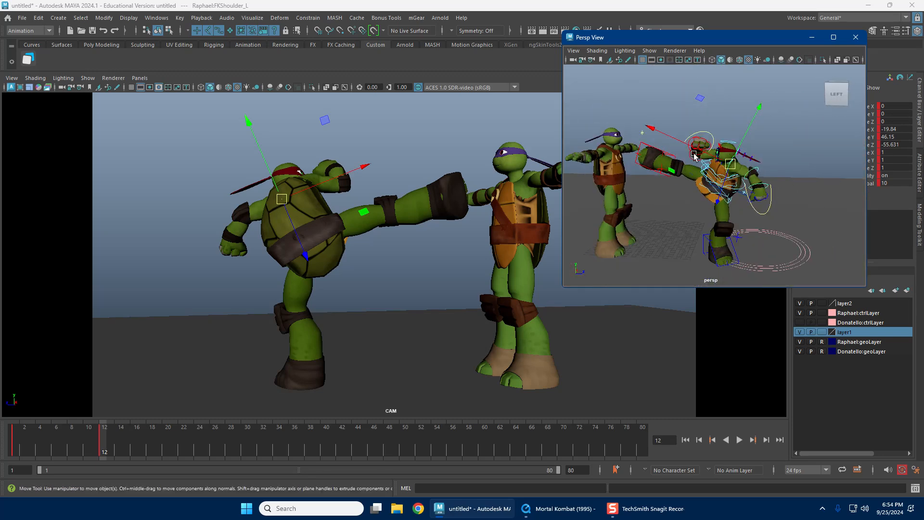
{"action": "left_click_drag", "start_coordinate": [746, 140], "coordinate": [772, 136], "text": "alt"}
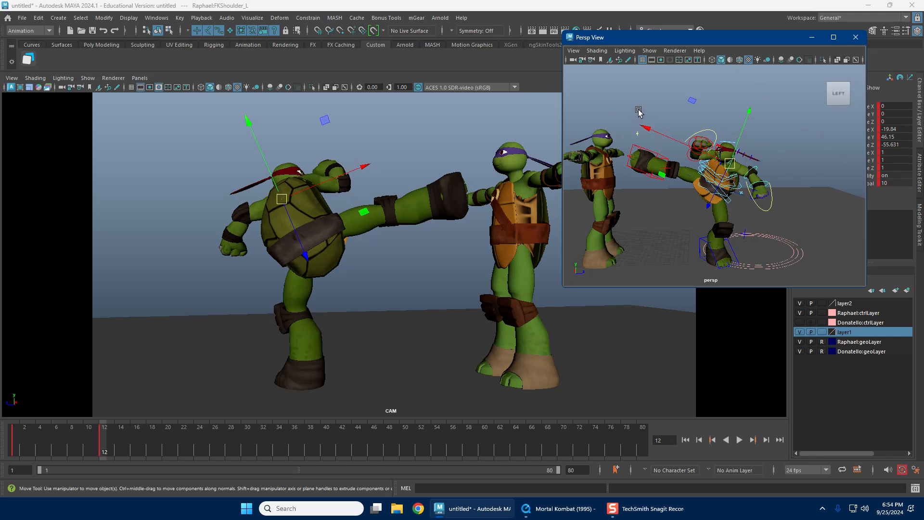
Step: Set a key on all of Raphael's controls at frame 12, then clear the selection
{"action": "left_click_drag", "start_coordinate": [639, 109], "coordinate": [805, 295]}
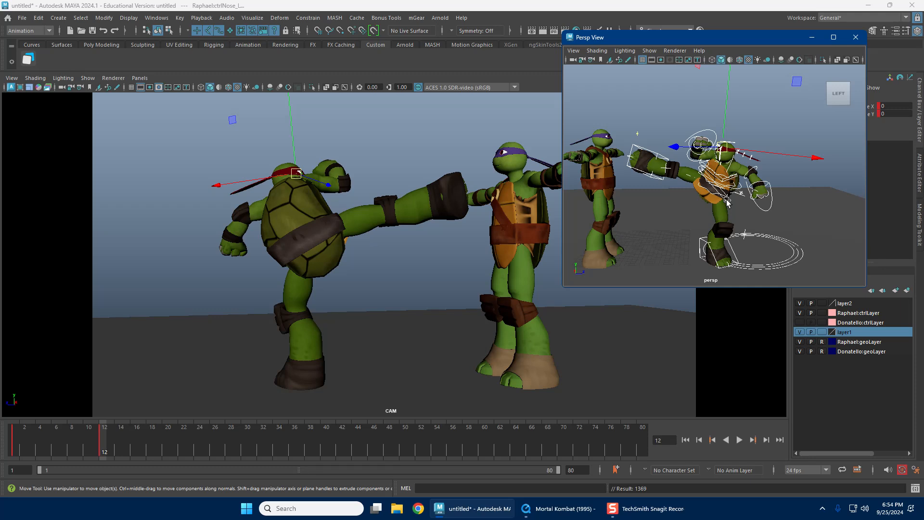
{"action": "left_click", "coordinate": [766, 124]}
{"action": "middle_click_drag", "start_coordinate": [706, 168], "coordinate": [684, 143], "text": "alt"}
{"action": "right_click_drag", "start_coordinate": [683, 142], "coordinate": [755, 158], "text": "alt"}
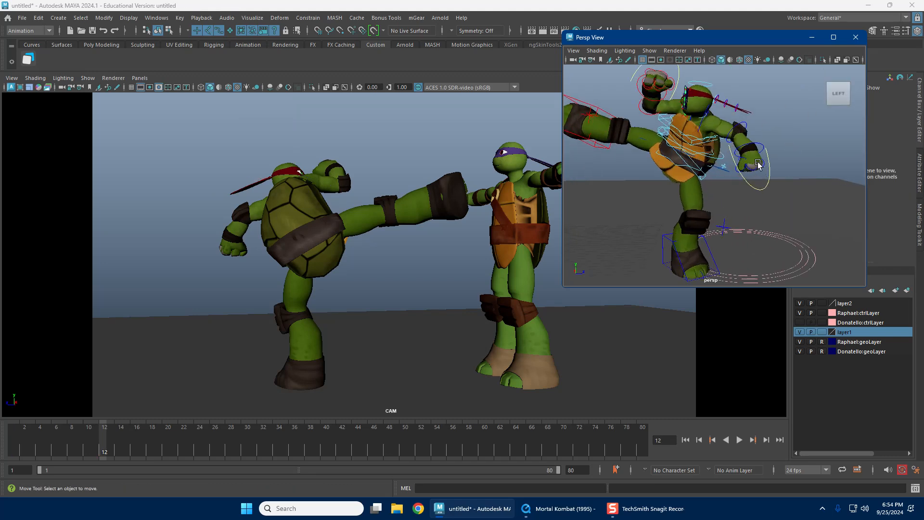
{"action": "right_click_drag", "start_coordinate": [688, 173], "coordinate": [660, 169], "text": "alt"}
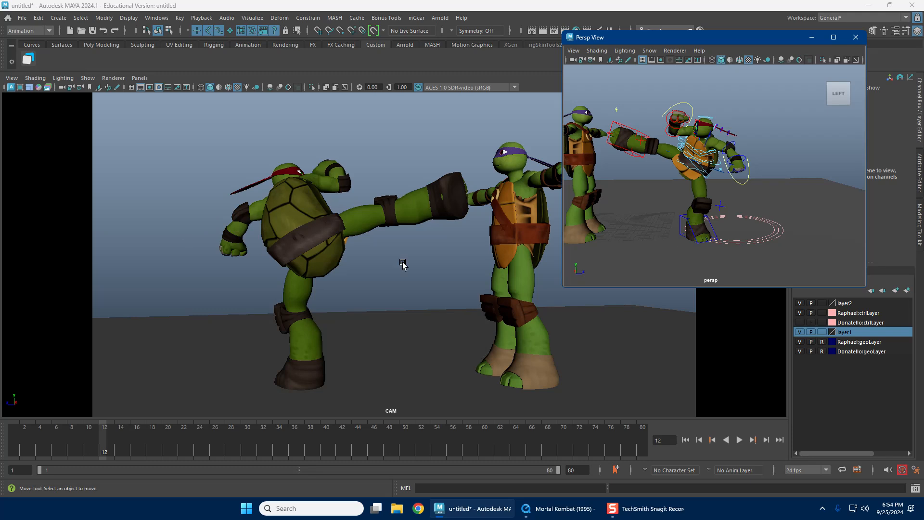
Step: Check the kick pose as a silhouette in the CAM view and return to textured shading
{"action": "left_click", "coordinate": [423, 166]}
{"action": "key", "text": "7"}
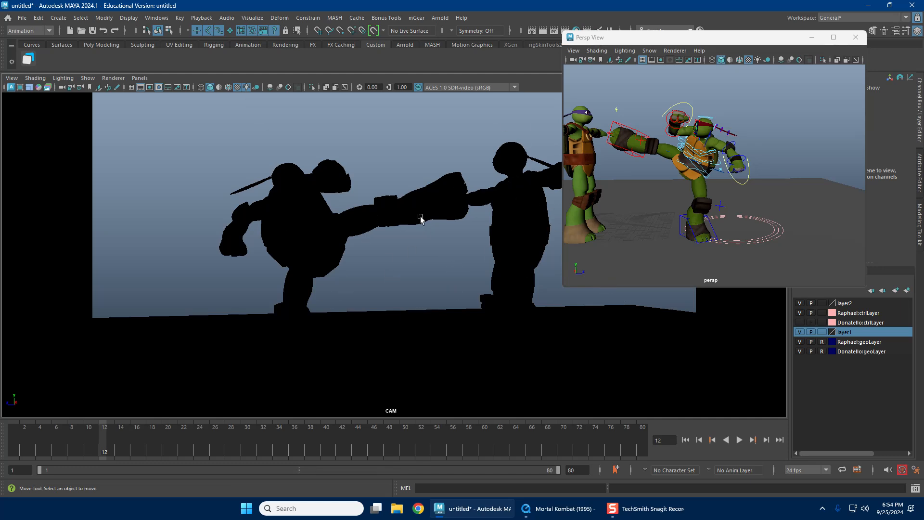
{"action": "key", "text": "6"}
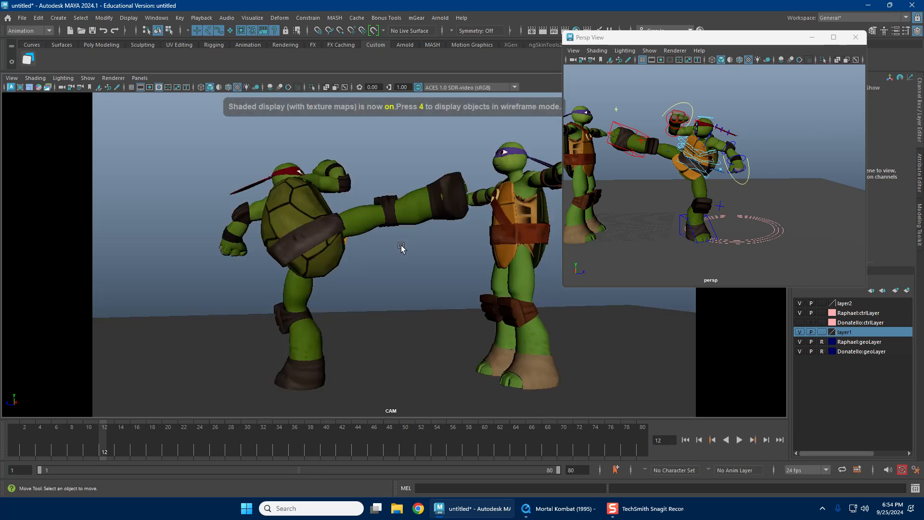
Step: Tighten the CAM framing around both turtles and go back to frame 1 with all of Raphael's controls selected
{"action": "middle_click_drag", "start_coordinate": [779, 154], "coordinate": [868, 179], "text": "alt"}
{"action": "middle_click_drag", "start_coordinate": [661, 186], "coordinate": [617, 160], "text": "alt"}
{"action": "middle_click_drag", "start_coordinate": [767, 190], "coordinate": [718, 192], "text": "alt"}
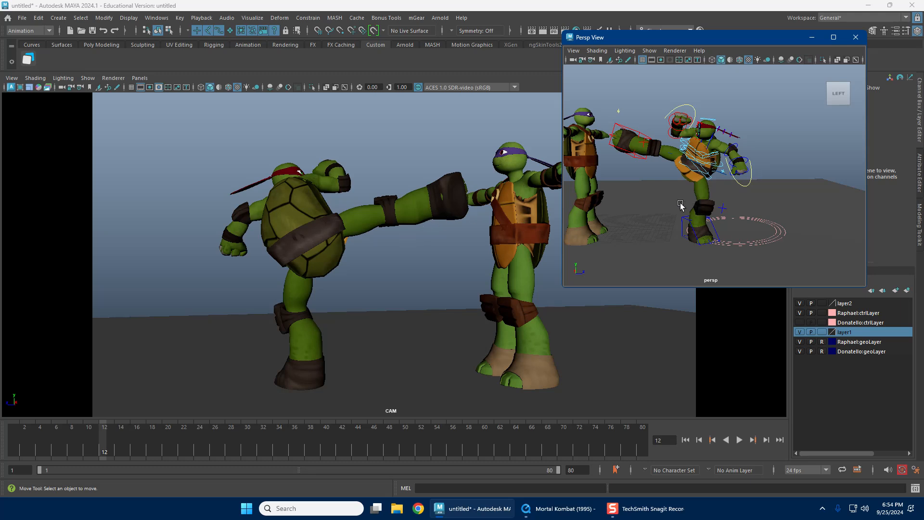
{"action": "middle_click_drag", "start_coordinate": [711, 213], "coordinate": [690, 228], "text": "alt"}
{"action": "right_click_drag", "start_coordinate": [714, 215], "coordinate": [661, 179], "text": "alt"}
{"action": "left_click_drag", "start_coordinate": [616, 120], "coordinate": [659, 159]}
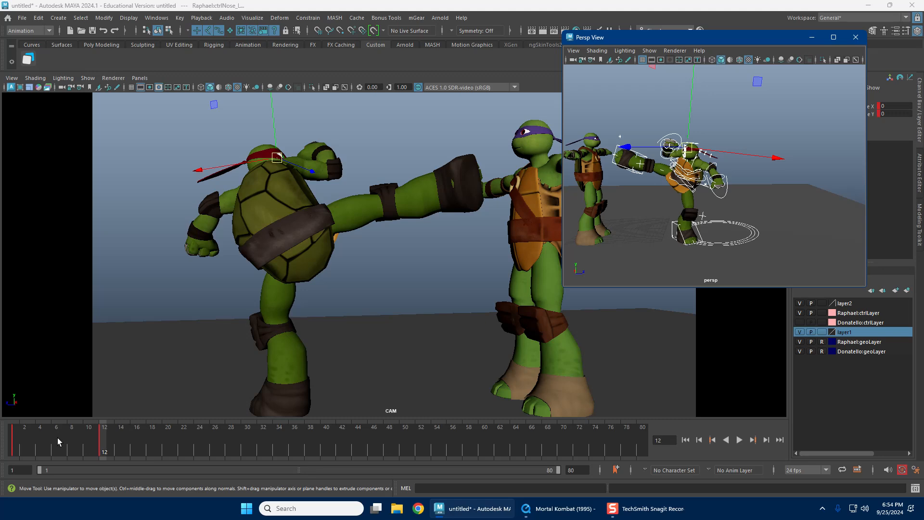
{"action": "mouse_move", "coordinate": [31, 435]}
{"action": "left_mouse_down"}
{"action": "mouse_move", "coordinate": [132, 429]}
{"action": "mouse_move", "coordinate": [15, 433]}
{"action": "left_mouse_up"}
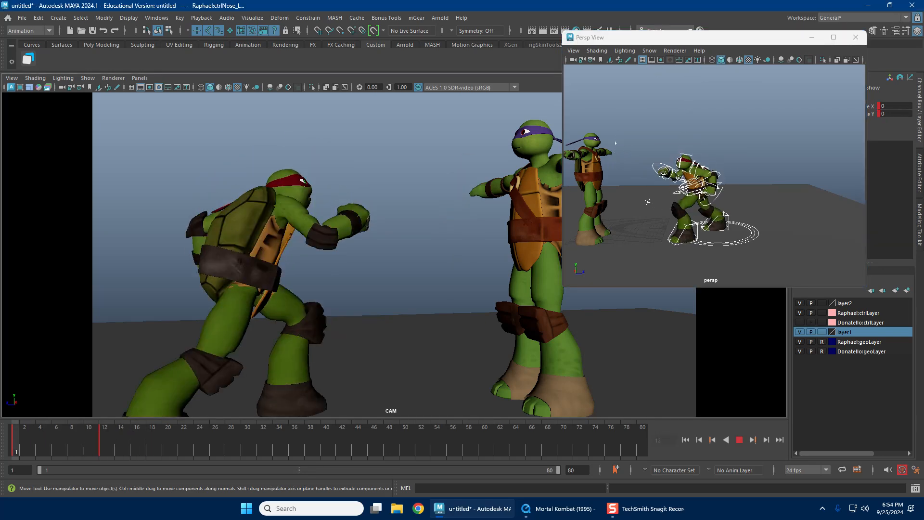
Step: Lock the translate and rotate channels of the CAM camera
{"action": "left_click_drag", "start_coordinate": [691, 38], "coordinate": [593, 136]}
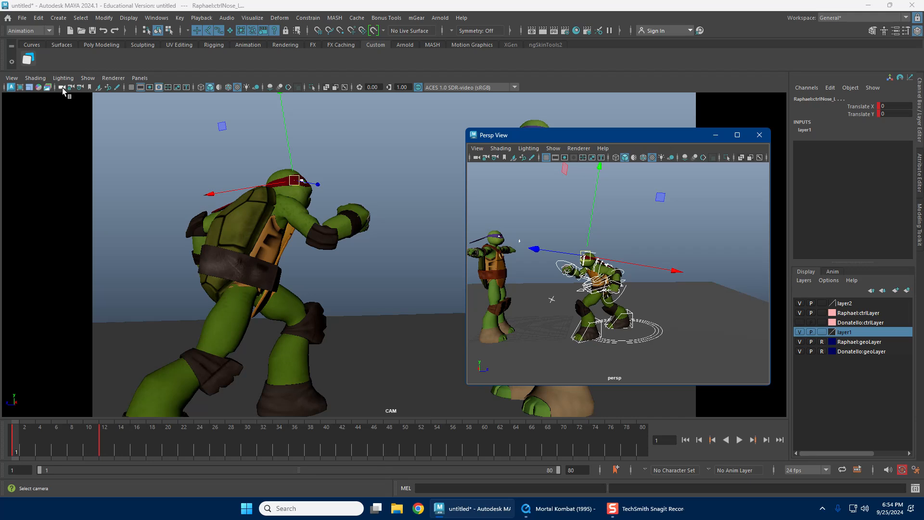
{"action": "left_click", "coordinate": [62, 89]}
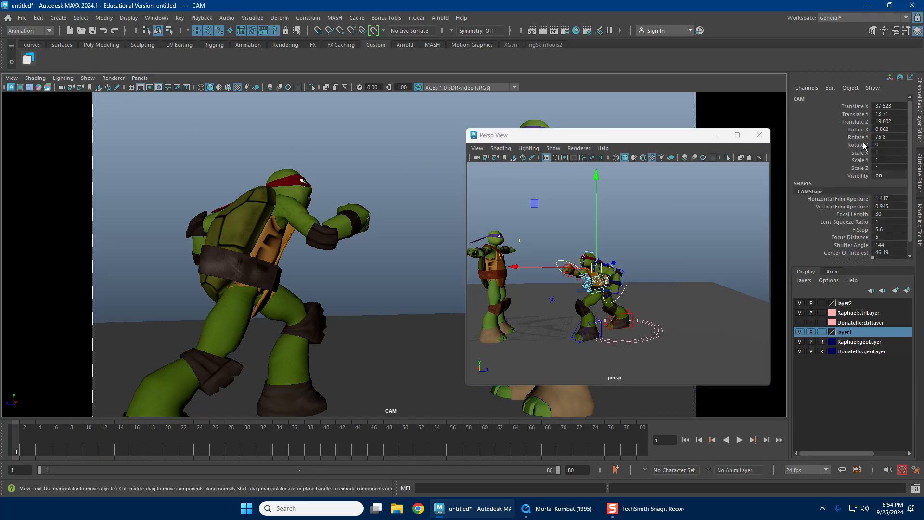
{"action": "left_click_drag", "start_coordinate": [858, 108], "coordinate": [865, 146]}
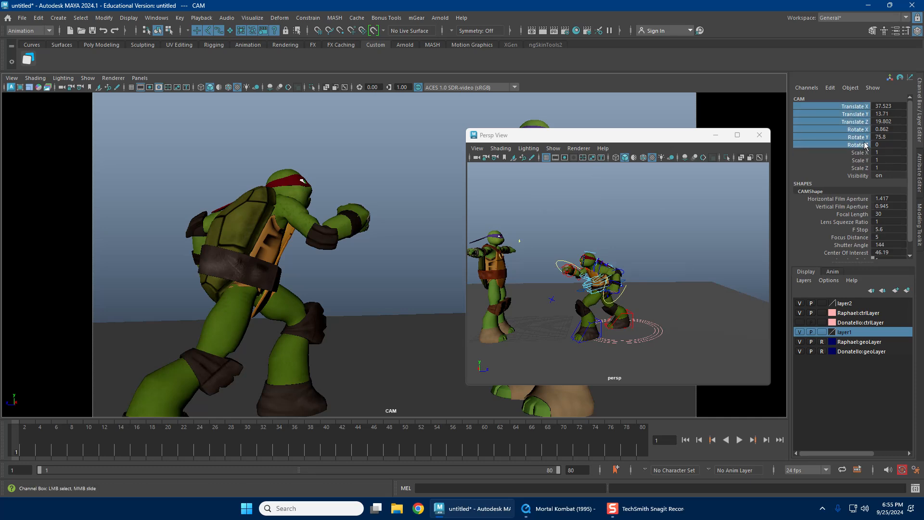
{"action": "right_click", "coordinate": [860, 114]}
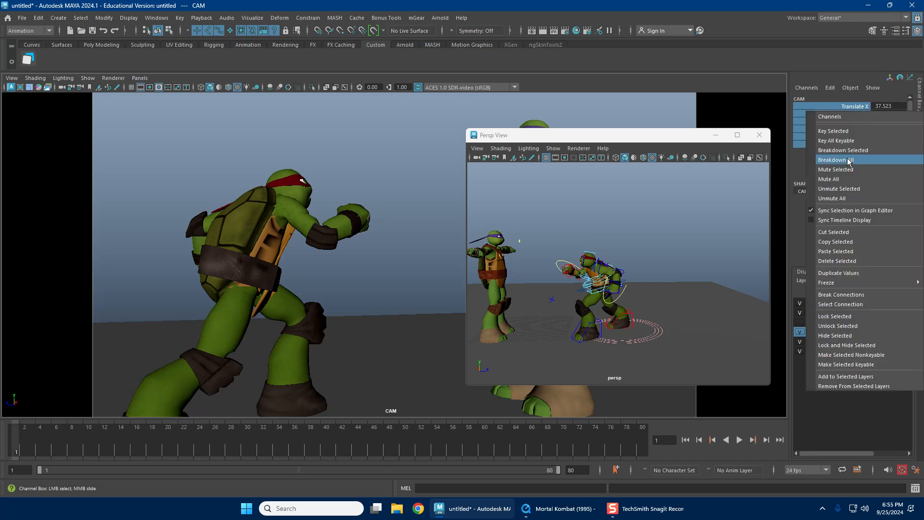
{"action": "left_click", "coordinate": [867, 320]}
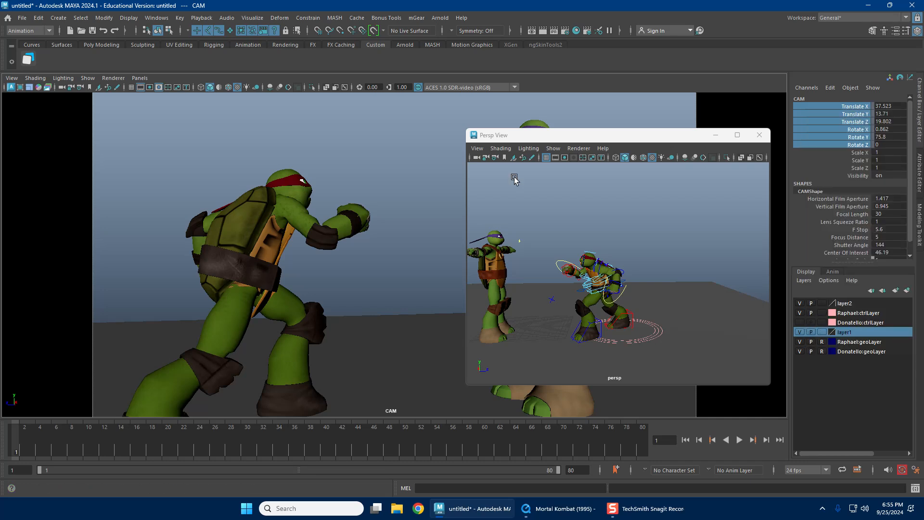
{"action": "left_click", "coordinate": [406, 196]}
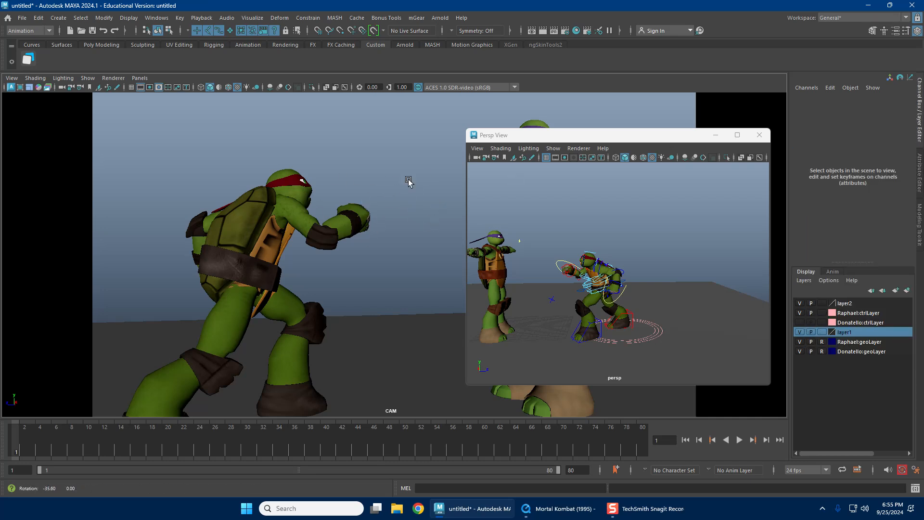
{"action": "key", "text": "w"}
Step: Play back Raphael's blocked poses with all his controls selected and return to frame 12
{"action": "left_click_drag", "start_coordinate": [669, 137], "coordinate": [787, 56]}
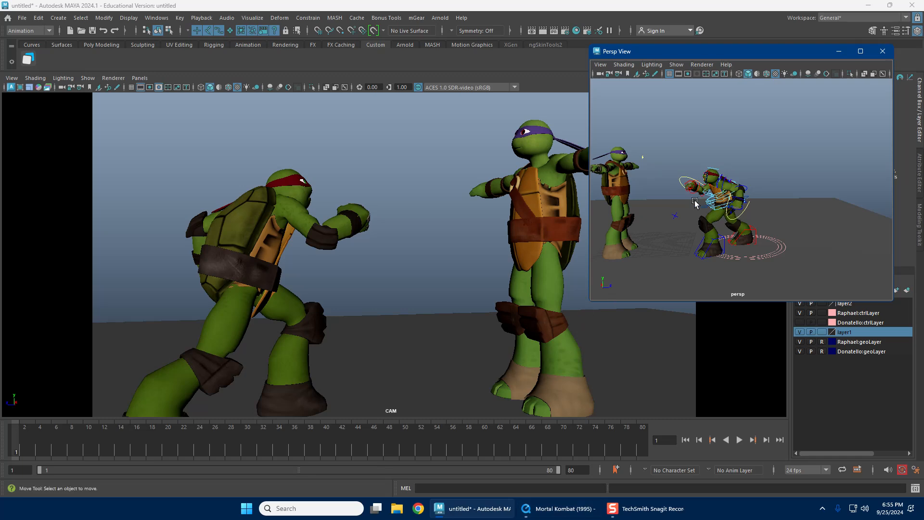
{"action": "right_click_drag", "start_coordinate": [701, 202], "coordinate": [767, 207], "text": "alt"}
{"action": "left_click_drag", "start_coordinate": [697, 142], "coordinate": [832, 289]}
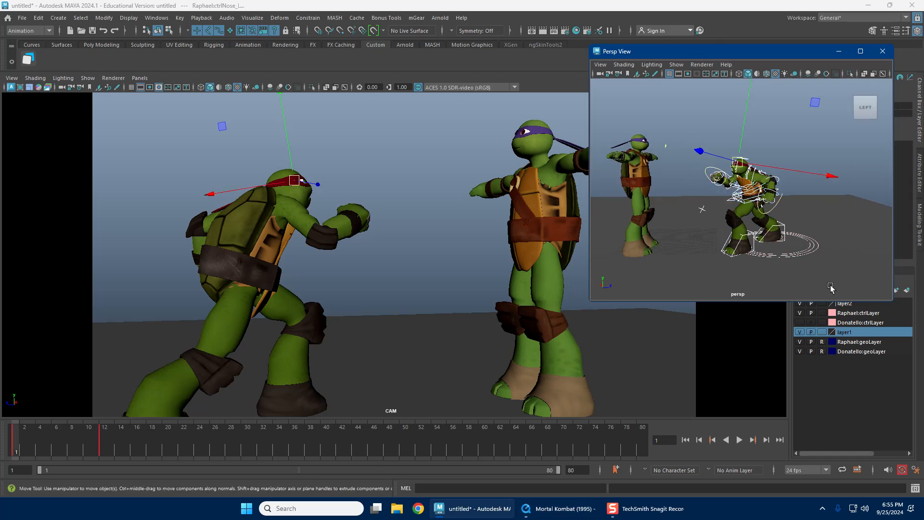
{"action": "key", "text": "alt+v"}
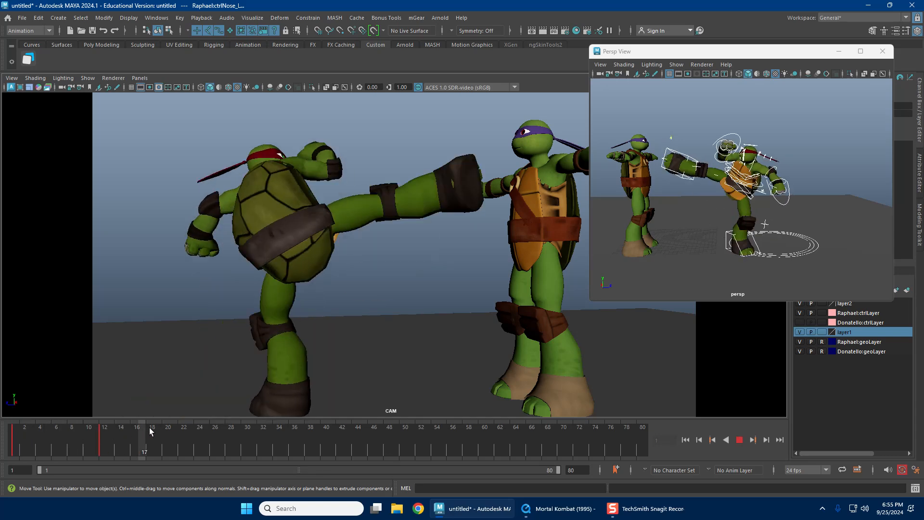
{"action": "left_click", "coordinate": [104, 430]}
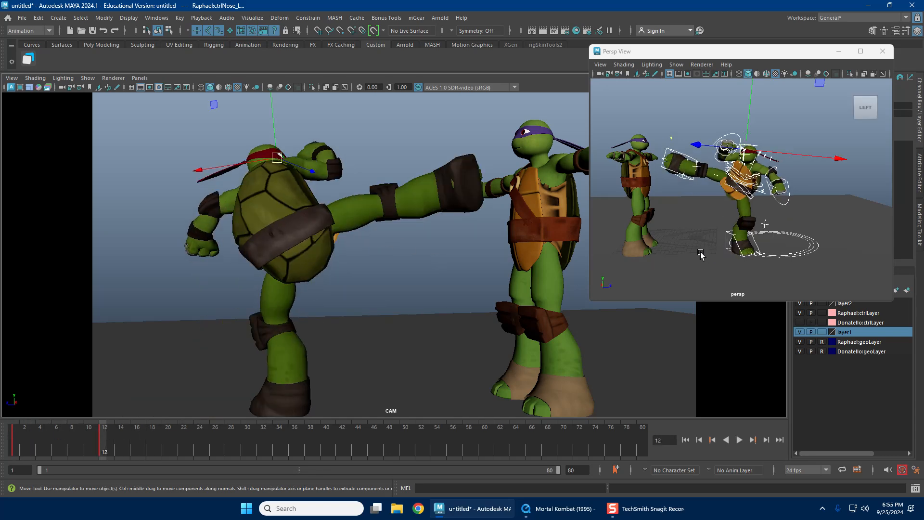
Step: Select Raphael's IKLeg_L and IKLeg_R controls in turn to examine the leg placement in the kick pose
{"action": "left_click", "coordinate": [729, 238]}
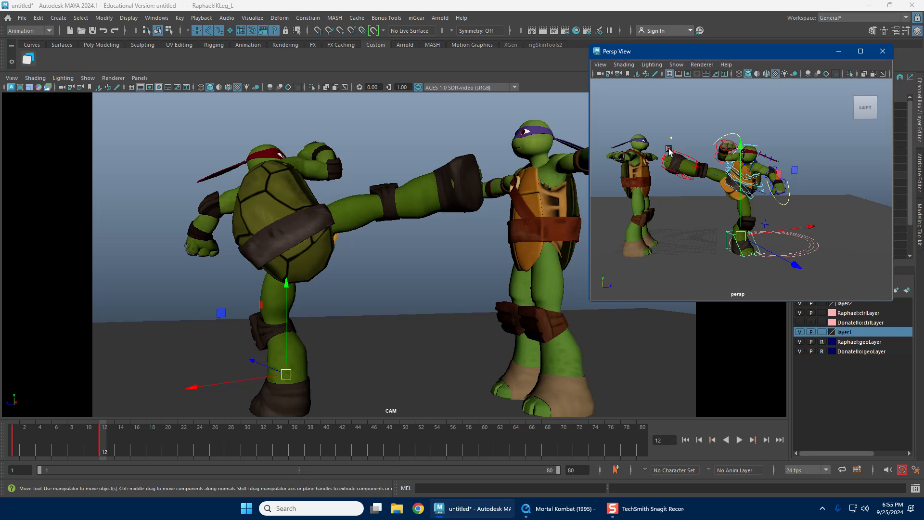
{"action": "left_click", "coordinate": [669, 149]}
{"action": "right_click_drag", "start_coordinate": [674, 156], "coordinate": [756, 210], "text": "alt"}
{"action": "left_click_drag", "start_coordinate": [755, 211], "coordinate": [751, 222], "text": "alt"}
{"action": "left_click", "coordinate": [775, 212]}
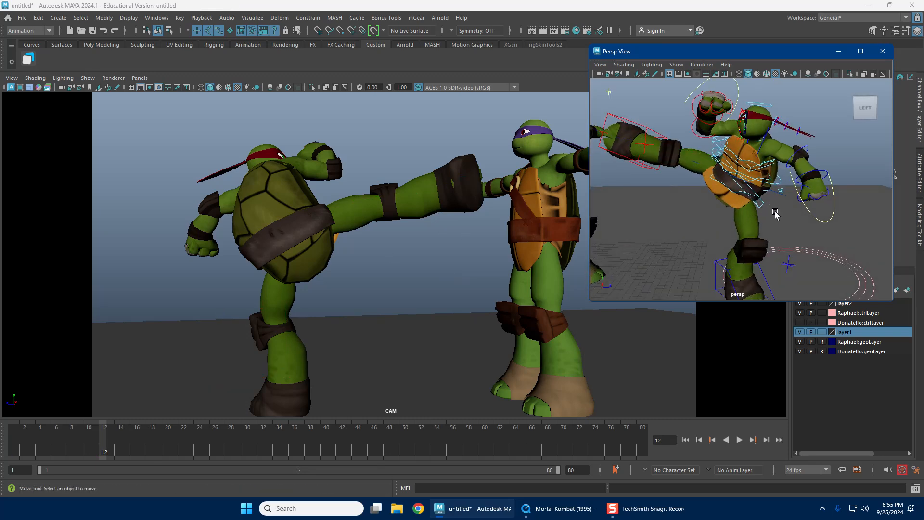
{"action": "left_click", "coordinate": [651, 130]}
{"action": "right_click_drag", "start_coordinate": [739, 215], "coordinate": [712, 198], "text": "alt"}
{"action": "middle_click_drag", "start_coordinate": [712, 198], "coordinate": [710, 182], "text": "alt"}
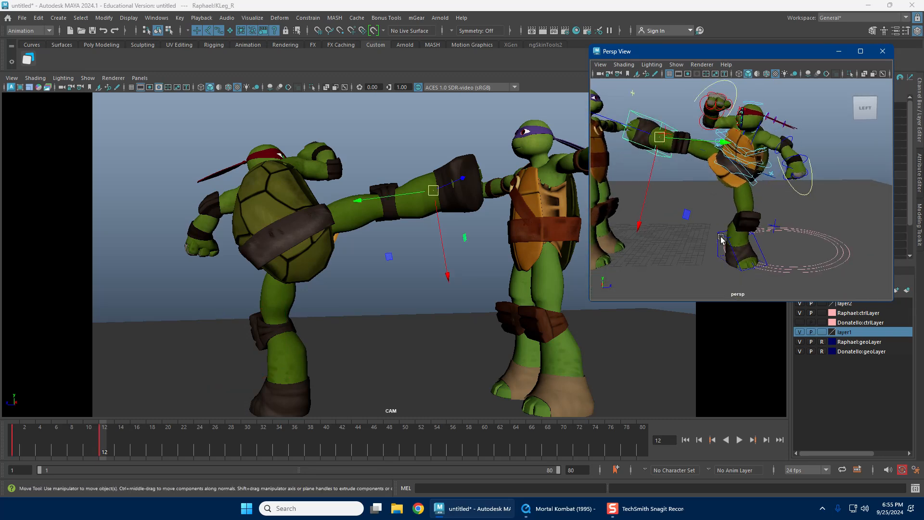
{"action": "left_click", "coordinate": [721, 235]}
{"action": "right_click_drag", "start_coordinate": [724, 225], "coordinate": [825, 233], "text": "alt"}
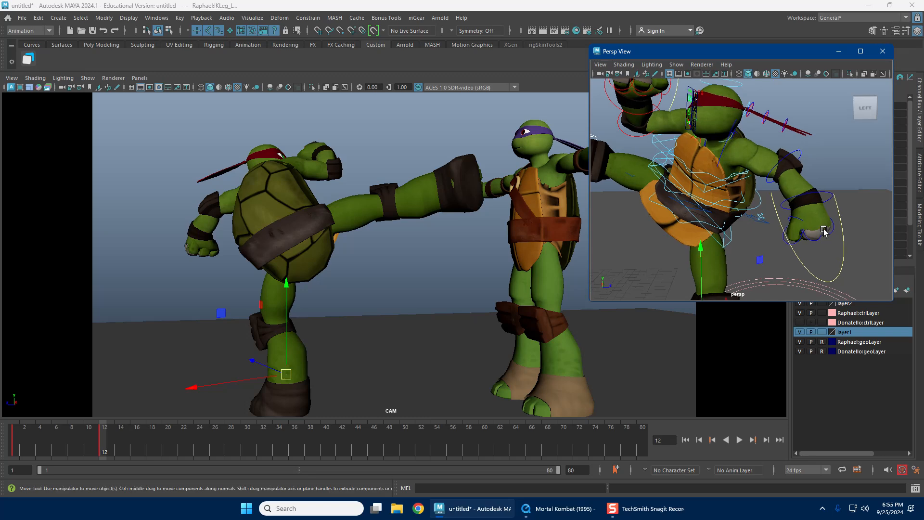
Step: Select Raphael's RootX_M control, move the Persp View window clear of the Channel Box, and activate the Translate Z channel
{"action": "left_click", "coordinate": [766, 224]}
{"action": "right_click_drag", "start_coordinate": [766, 225], "coordinate": [709, 227], "text": "alt"}
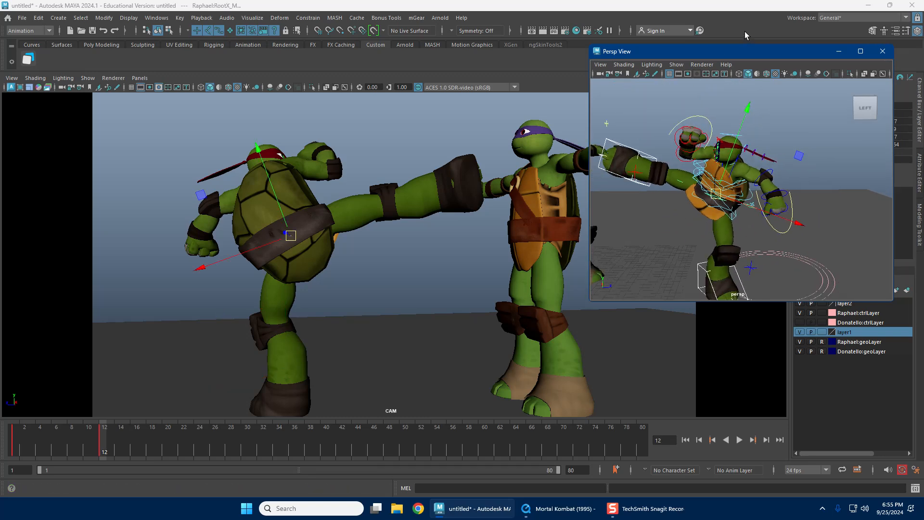
{"action": "left_click_drag", "start_coordinate": [751, 51], "coordinate": [619, 41]}
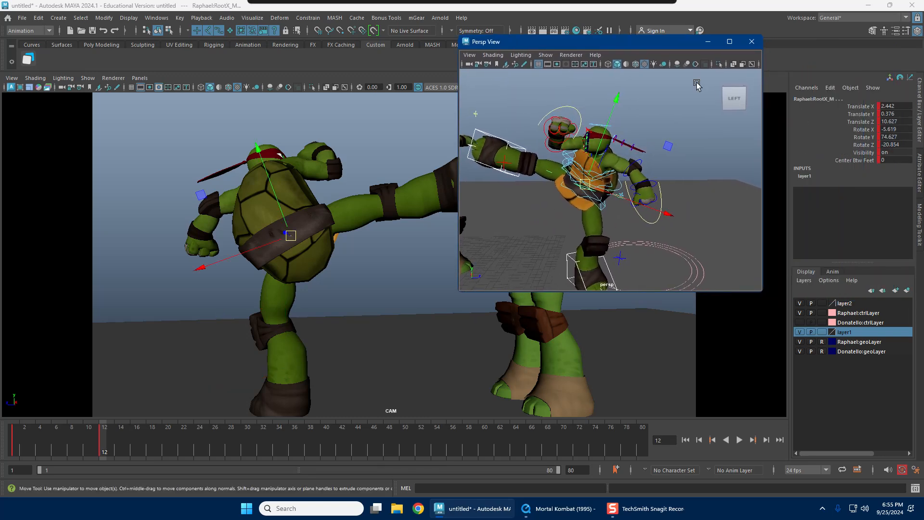
{"action": "left_click", "coordinate": [864, 122]}
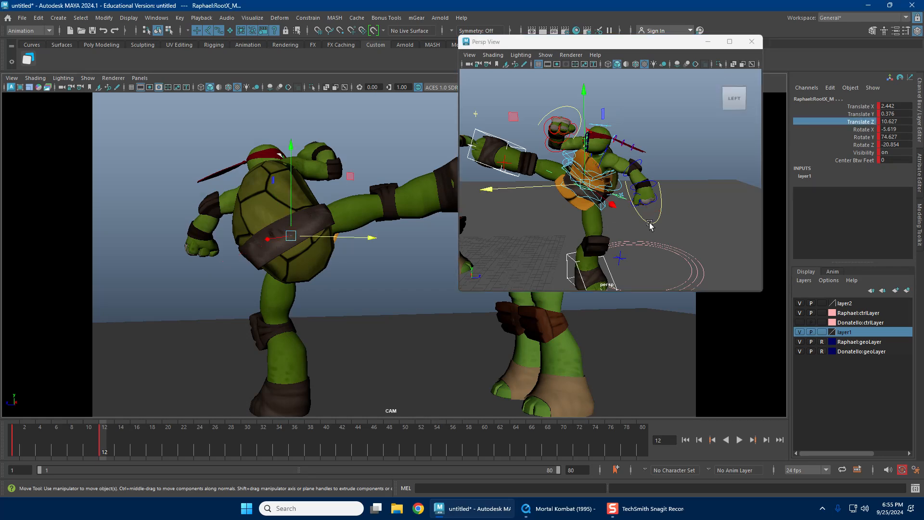
{"action": "left_click_drag", "start_coordinate": [650, 225], "coordinate": [548, 228], "text": "alt"}
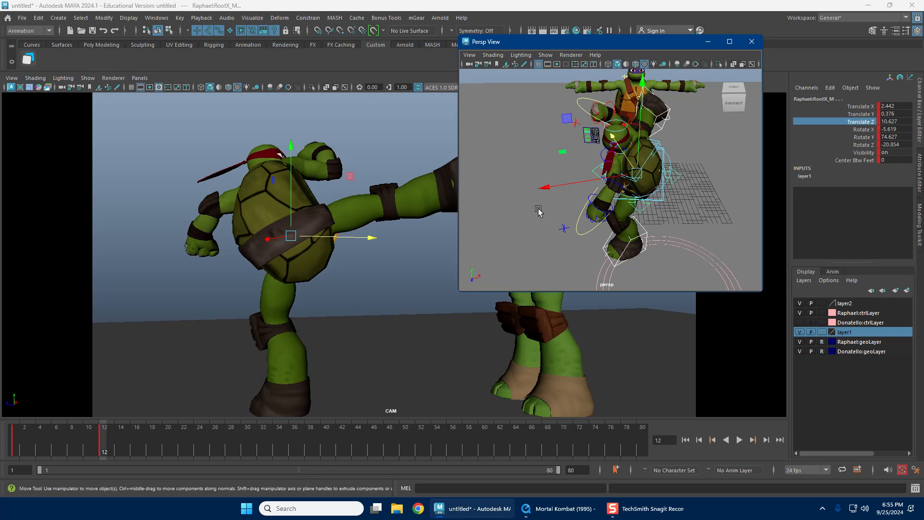
Step: Examine Raphael's IKLeg_L, IKLeg_R and RootX_M controls in the kick pose from front and side angles in the Persp View
{"action": "left_click", "coordinate": [538, 212]}
{"action": "right_click_drag", "start_coordinate": [544, 193], "coordinate": [685, 188]}
{"action": "left_click", "coordinate": [645, 222]}
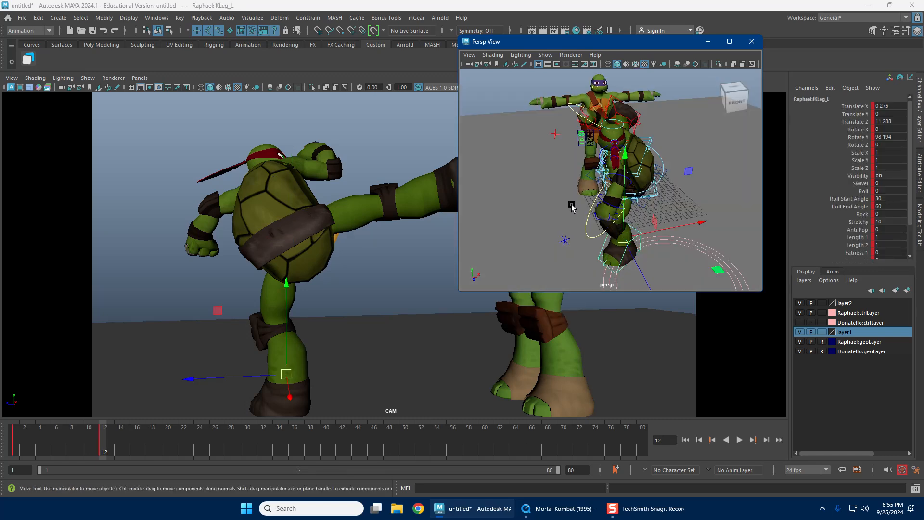
{"action": "left_click_drag", "start_coordinate": [571, 206], "coordinate": [601, 197], "text": "alt"}
{"action": "left_click", "coordinate": [551, 150]}
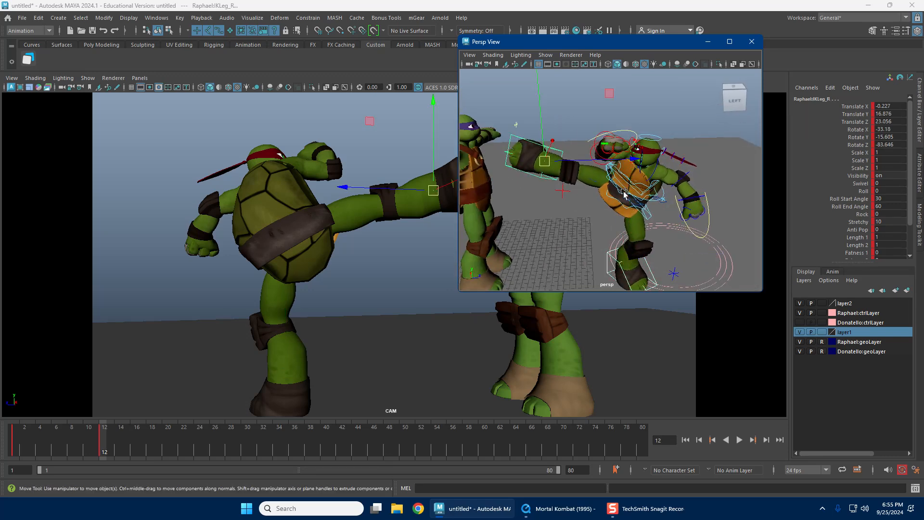
{"action": "mouse_move", "coordinate": [658, 221]}
{"action": "right_mouse_down", "text": "alt"}
{"action": "mouse_move", "coordinate": [691, 214]}
{"action": "mouse_move", "coordinate": [645, 221]}
{"action": "right_mouse_up", "text": "alt"}
{"action": "left_click", "coordinate": [685, 221]}
{"action": "left_click_drag", "start_coordinate": [645, 221], "coordinate": [616, 225], "text": "alt"}
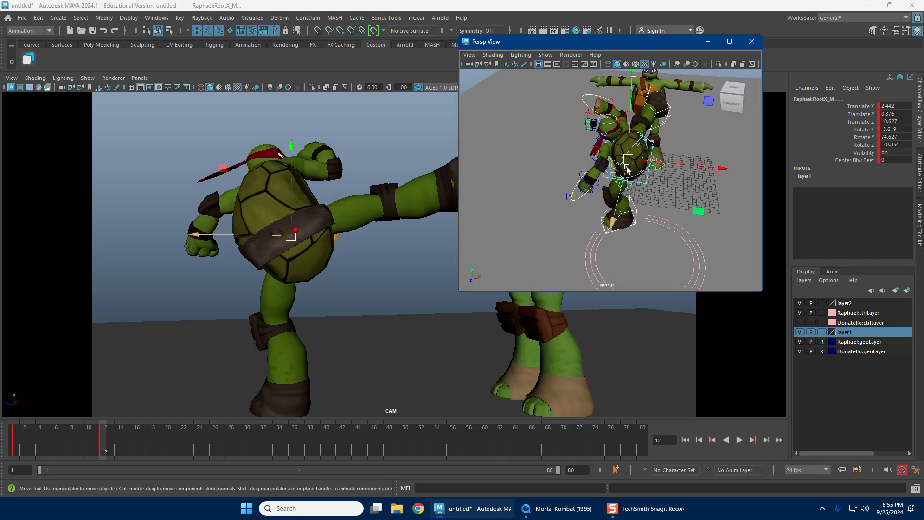
{"action": "left_click_drag", "start_coordinate": [673, 167], "coordinate": [607, 168], "text": "alt"}
Step: Play back Raphael's blocked kick and scrub the opening frames, stopping on frame 3
{"action": "key", "text": "alt+v"}
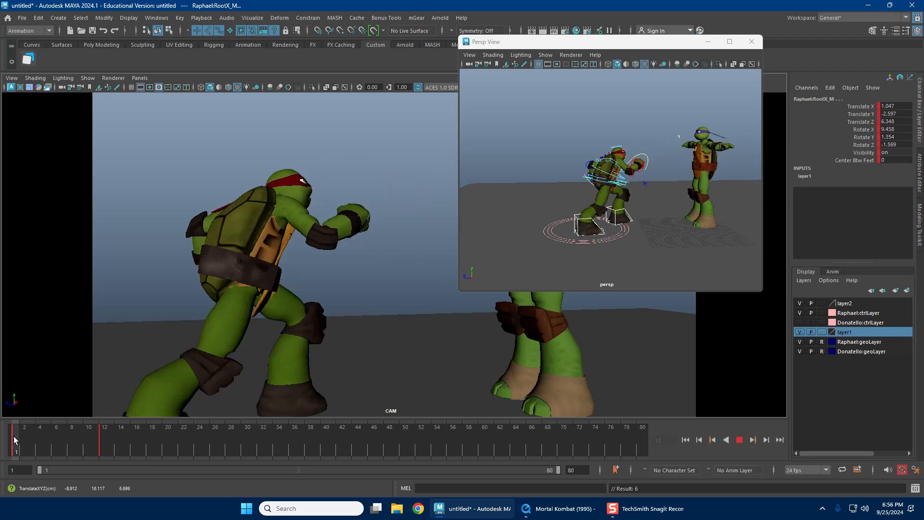
{"action": "left_click_drag", "start_coordinate": [68, 435], "coordinate": [17, 430]}
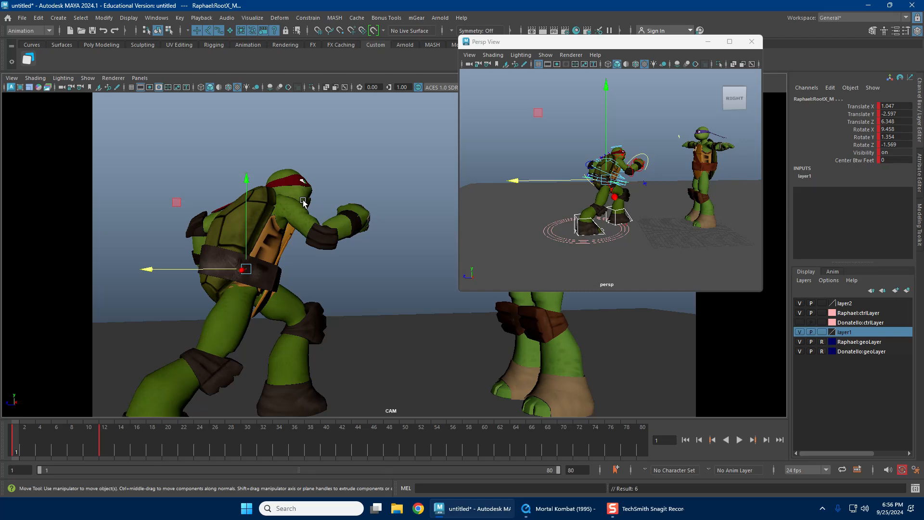
{"action": "mouse_move", "coordinate": [22, 439]}
{"action": "left_mouse_down"}
{"action": "mouse_move", "coordinate": [53, 442]}
{"action": "mouse_move", "coordinate": [32, 441]}
{"action": "left_mouse_up"}
Step: Save the scene as CinematicDemoBlocking in the Z:\Cinematic Action folder
{"action": "left_click", "coordinate": [22, 19]}
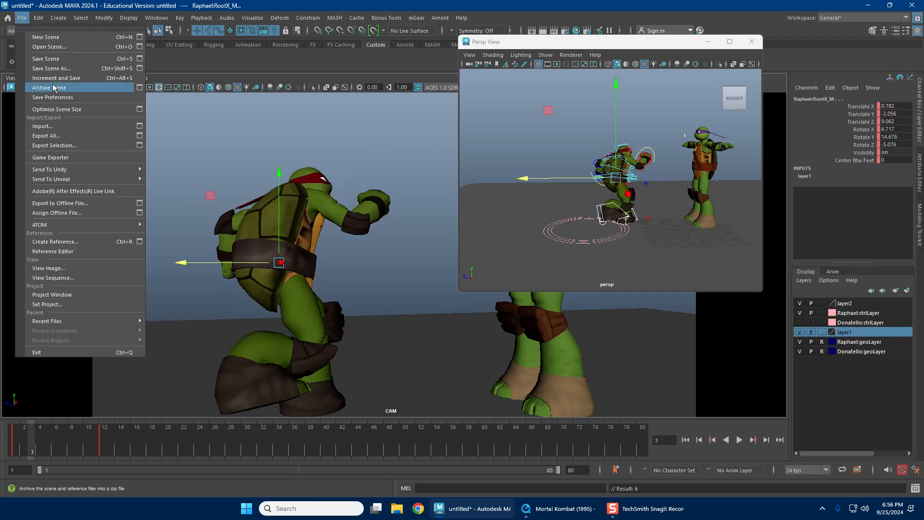
{"action": "left_click", "coordinate": [52, 69]}
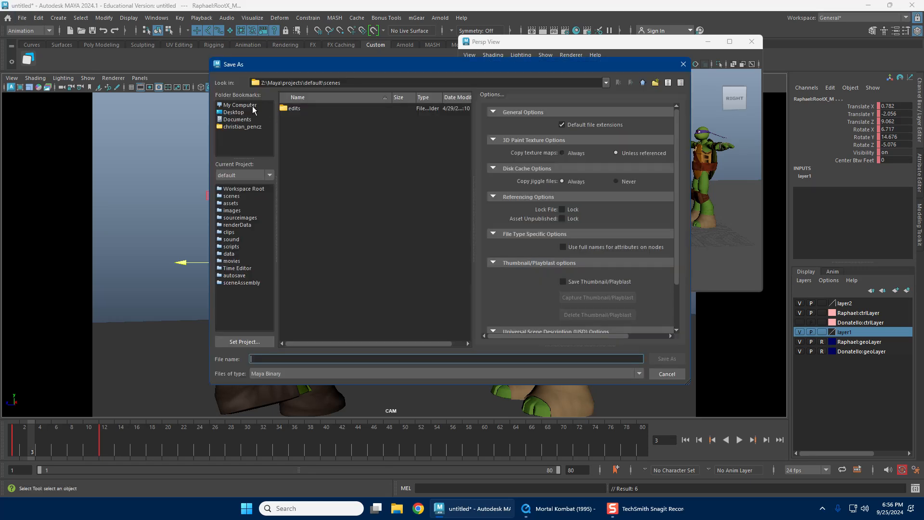
{"action": "left_click", "coordinate": [253, 107]}
{"action": "double_click", "coordinate": [317, 112]}
{"action": "double_click", "coordinate": [317, 110]}
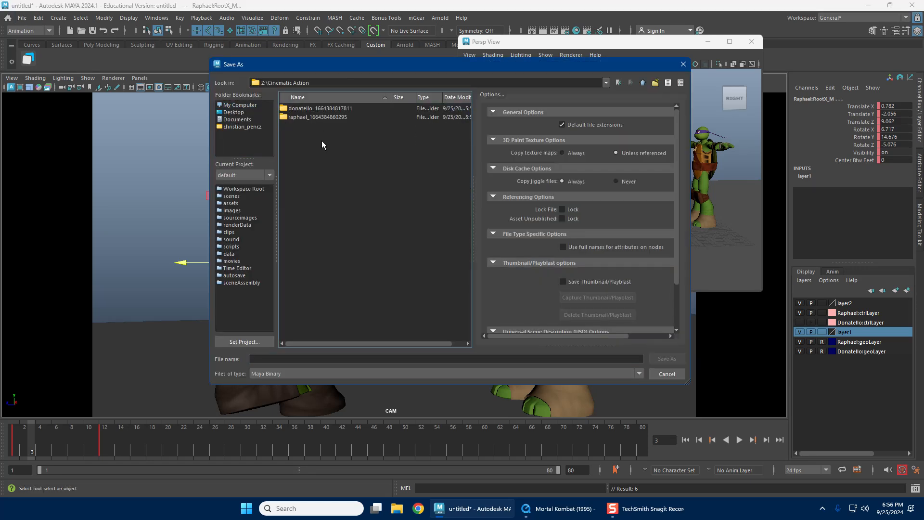
{"action": "left_click", "coordinate": [376, 361]}
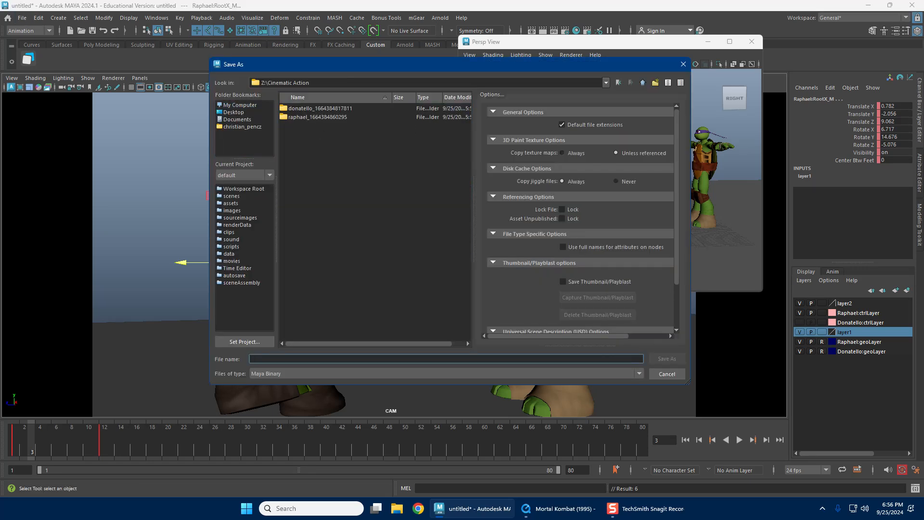
{"action": "type", "text": "CinematicDemoBlocking"}
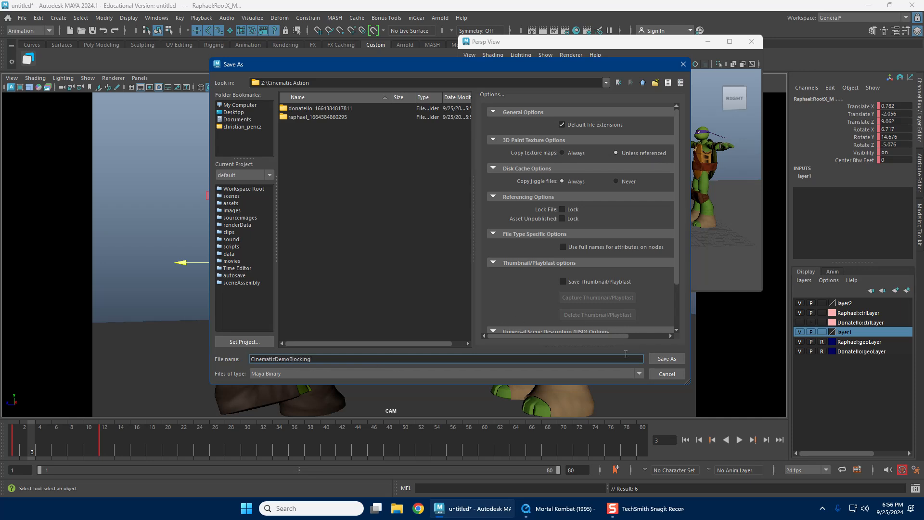
{"action": "left_click", "coordinate": [658, 359]}
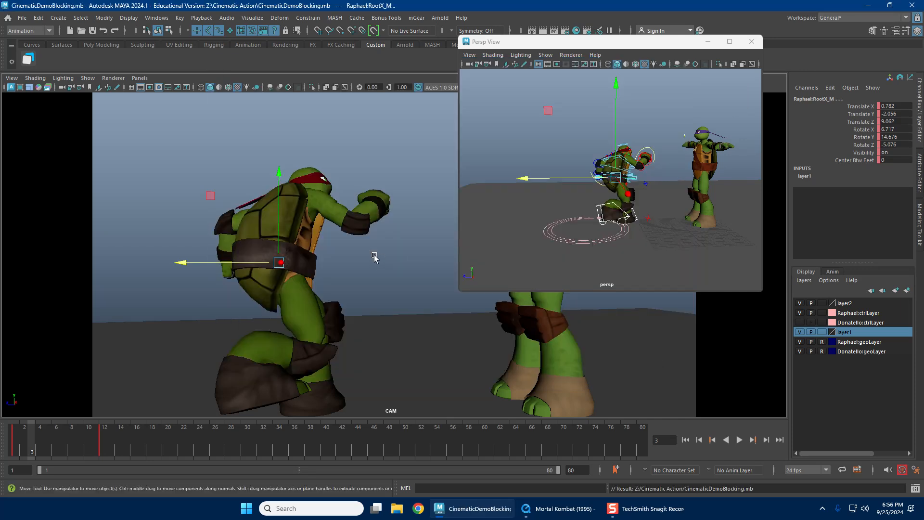
Step: Review the transition between Raphael's frame 1 stance and frame 12 kick by playing it back and scrubbing the timeline
{"action": "left_click", "coordinate": [642, 44]}
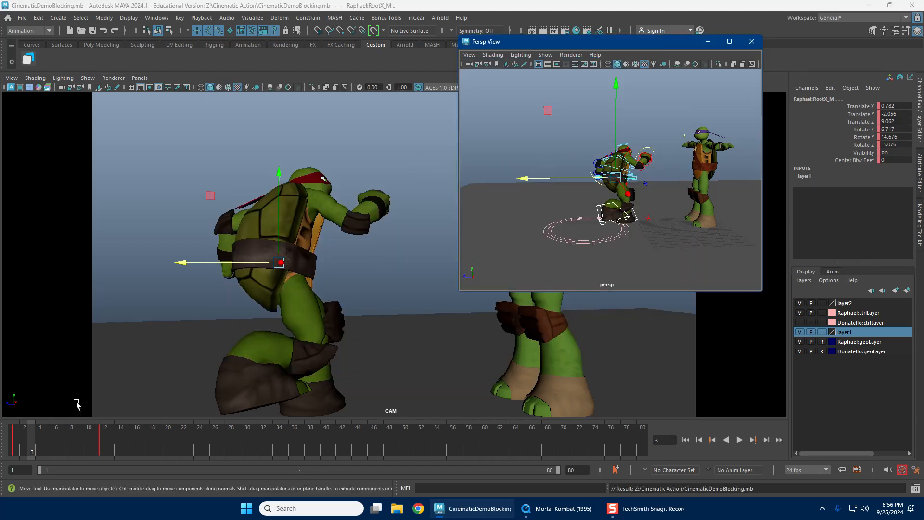
{"action": "left_click", "coordinate": [39, 437]}
{"action": "key", "text": "alt+v"}
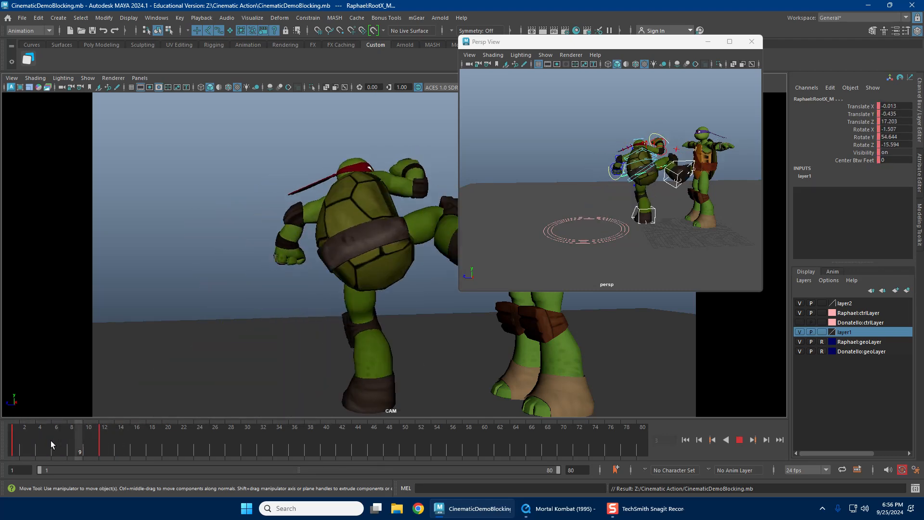
{"action": "key", "text": "alt+v"}
{"action": "mouse_move", "coordinate": [28, 439]}
{"action": "left_mouse_down"}
{"action": "mouse_move", "coordinate": [63, 444]}
{"action": "mouse_move", "coordinate": [11, 440]}
{"action": "mouse_move", "coordinate": [73, 439]}
{"action": "mouse_move", "coordinate": [29, 429]}
{"action": "left_mouse_up"}
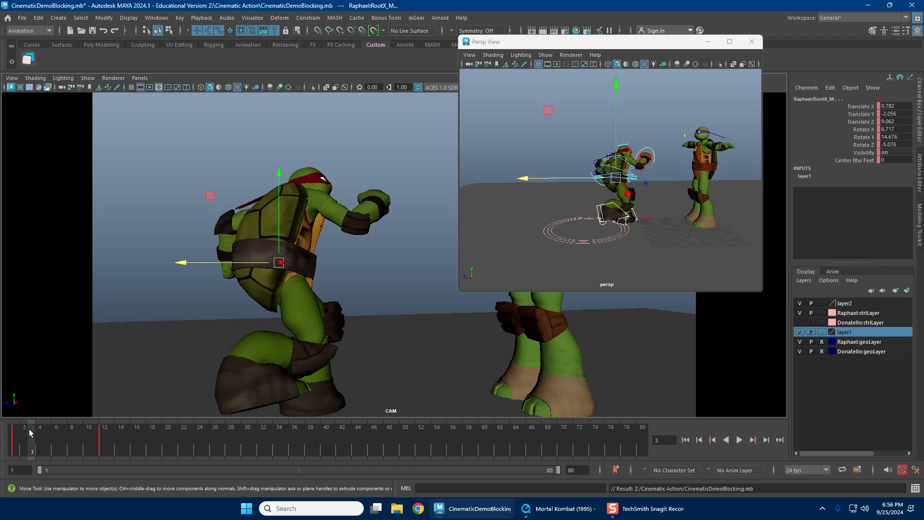
{"action": "left_click_drag", "start_coordinate": [12, 439], "coordinate": [66, 437]}
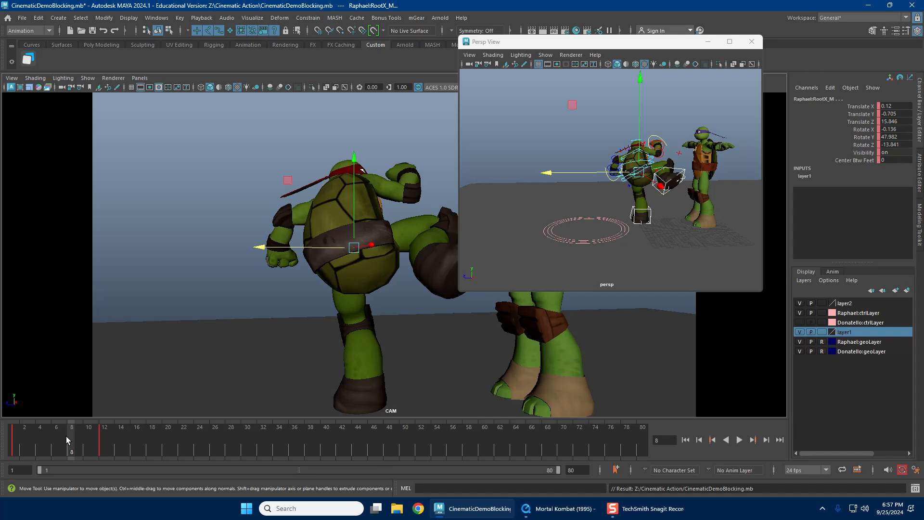
{"action": "left_click_drag", "start_coordinate": [54, 439], "coordinate": [24, 433]}
{"action": "key", "text": "alt+v"}
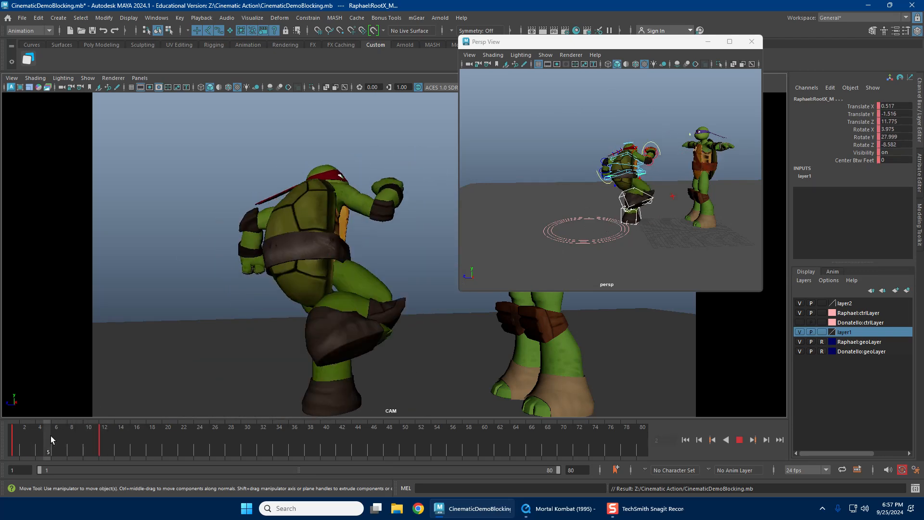
Step: Go to frame 12, hide Raphael's control layer and show Donatello's control layer
{"action": "left_click_drag", "start_coordinate": [125, 434], "coordinate": [102, 436]}
{"action": "middle_click_drag", "start_coordinate": [619, 216], "coordinate": [611, 184], "text": "alt"}
{"action": "scroll", "coordinate": [585, 213], "scroll_direction": "up", "scroll_amount": 3}
{"action": "scroll", "coordinate": [615, 196], "scroll_direction": "down", "scroll_amount": 3}
{"action": "scroll", "coordinate": [612, 184], "scroll_direction": "up", "scroll_amount": 3}
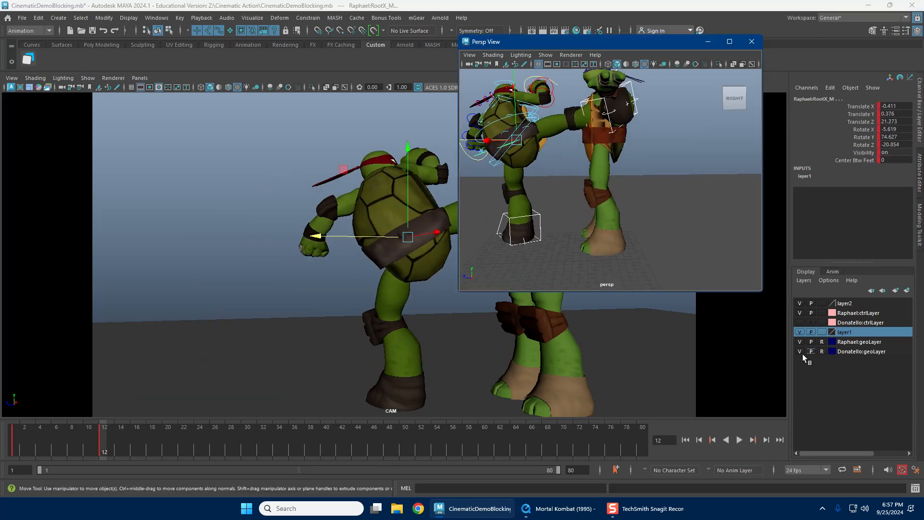
{"action": "left_click", "coordinate": [800, 313]}
{"action": "left_click", "coordinate": [800, 322]}
{"action": "scroll", "coordinate": [597, 167], "scroll_direction": "down", "scroll_amount": 3}
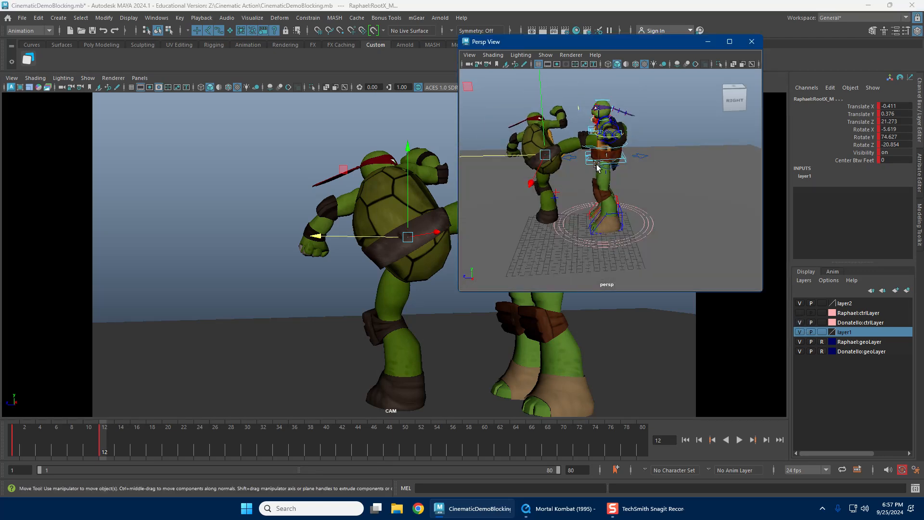
Step: Select all of Donatello's controls and key them at frame 1
{"action": "left_click_drag", "start_coordinate": [570, 85], "coordinate": [709, 283]}
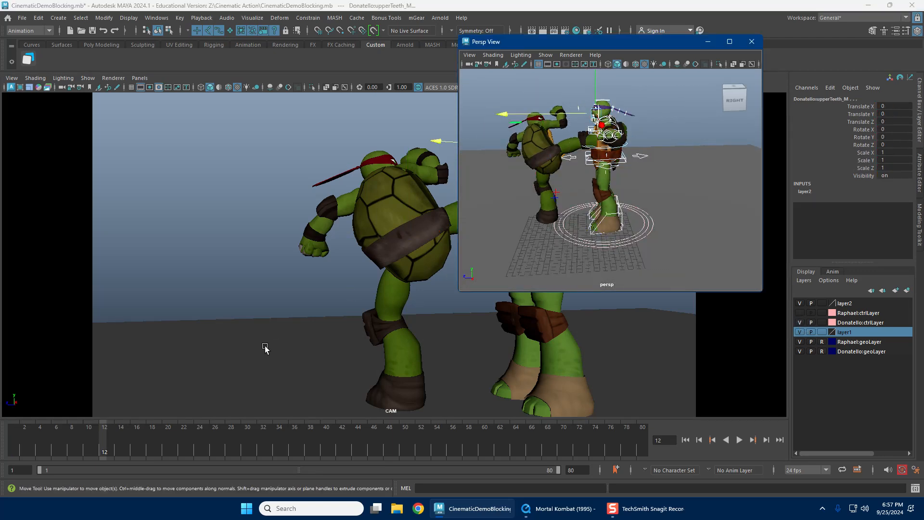
{"action": "left_click_drag", "start_coordinate": [24, 438], "coordinate": [17, 439]}
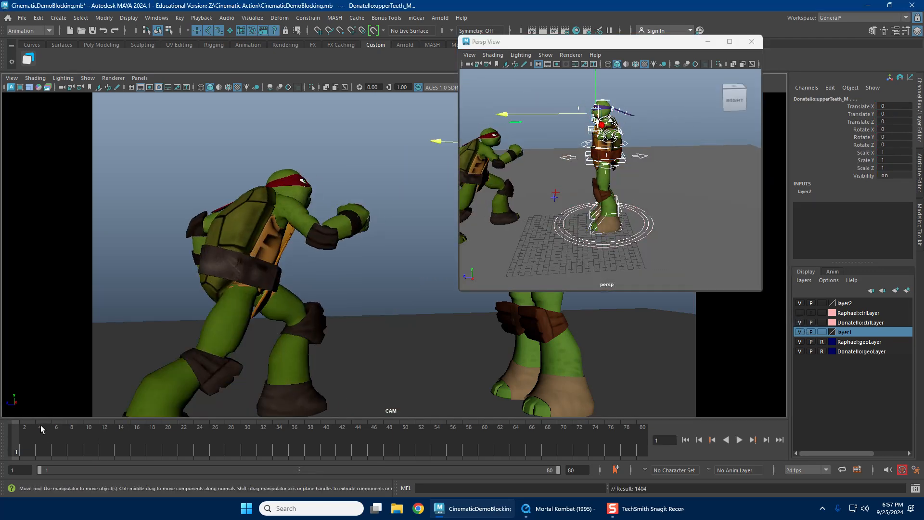
{"action": "left_click", "coordinate": [660, 230]}
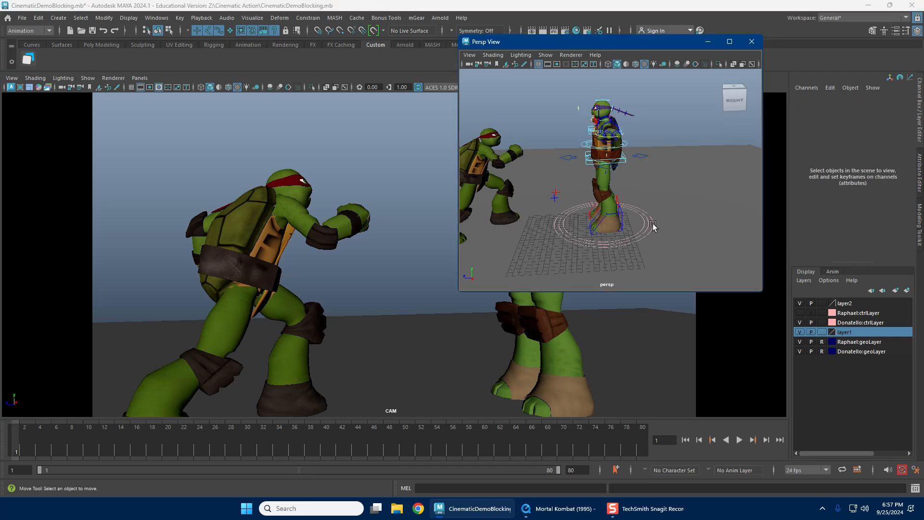
Step: At frame 13, move Donatello's main control away from Raphael's kick to Translate Z -22.662 and key it
{"action": "left_click", "coordinate": [652, 225]}
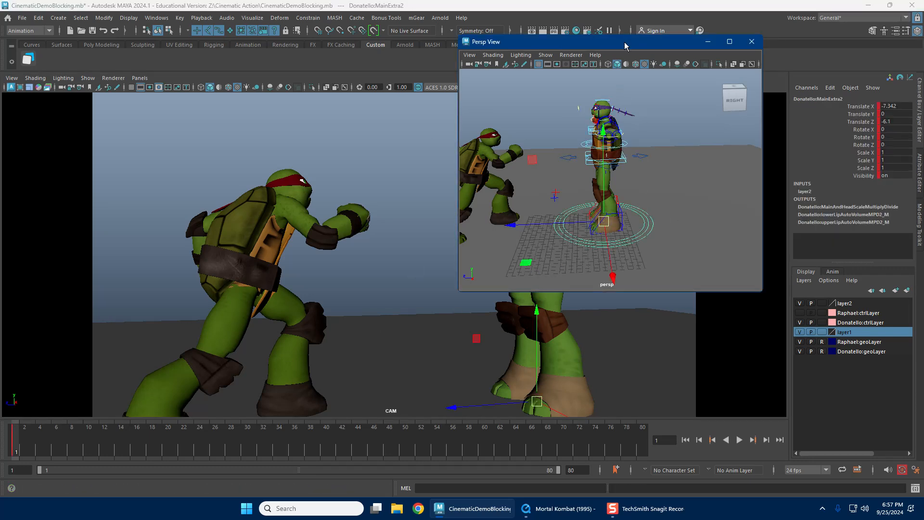
{"action": "left_click_drag", "start_coordinate": [134, 437], "coordinate": [110, 434]}
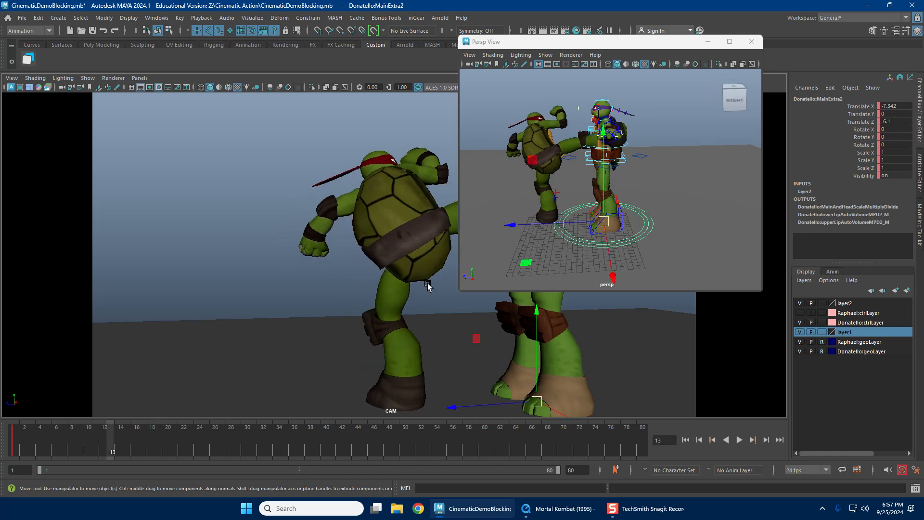
{"action": "left_click_drag", "start_coordinate": [565, 224], "coordinate": [634, 227]}
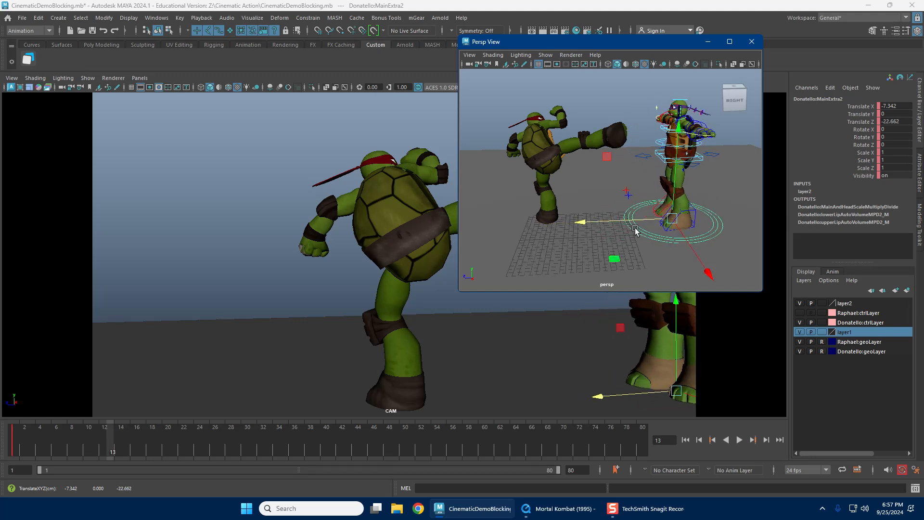
{"action": "key", "text": "s"}
Step: Delete the keys at frames 1 and 13 on all of Donatello's controls, and key the moved-back placement at frame 1
{"action": "left_click_drag", "start_coordinate": [606, 91], "coordinate": [726, 243]}
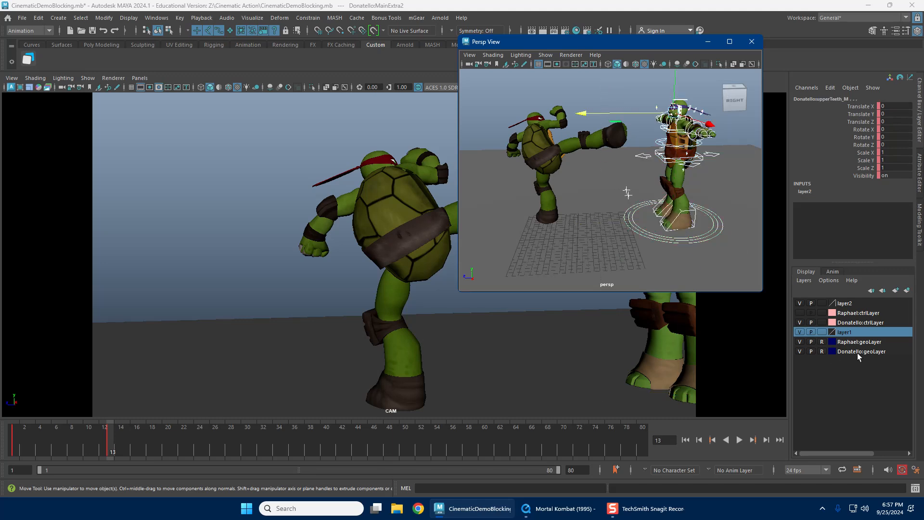
{"action": "left_click", "coordinate": [16, 430]}
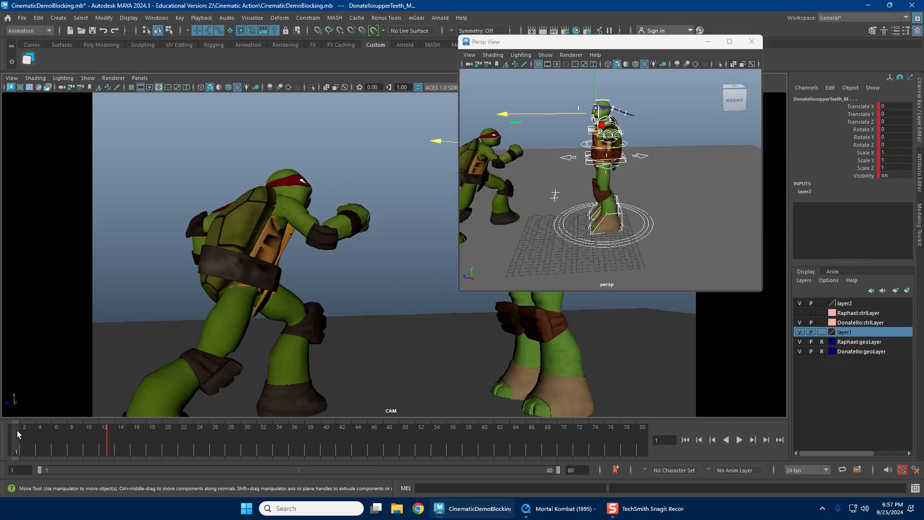
{"action": "left_click_drag", "start_coordinate": [101, 437], "coordinate": [111, 438]}
{"action": "key", "text": "Delete"}
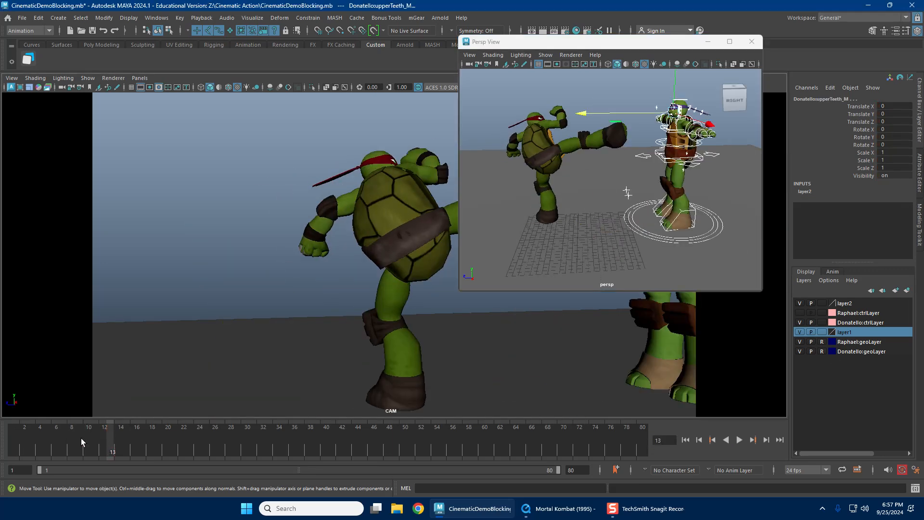
{"action": "left_click", "coordinate": [18, 429]}
{"action": "left_click", "coordinate": [583, 166]}
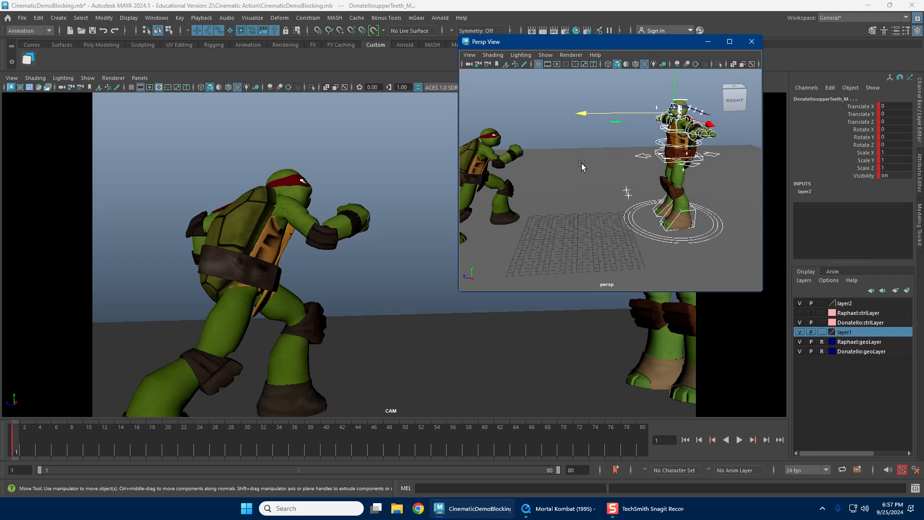
Step: Switch to the Mortal Kombat reference clip, study the opponent's pose in the fight, and return to Maya's perspective view
{"action": "middle_click_drag", "start_coordinate": [629, 166], "coordinate": [654, 170], "text": "alt"}
{"action": "right_click_drag", "start_coordinate": [655, 170], "coordinate": [619, 120], "text": "alt"}
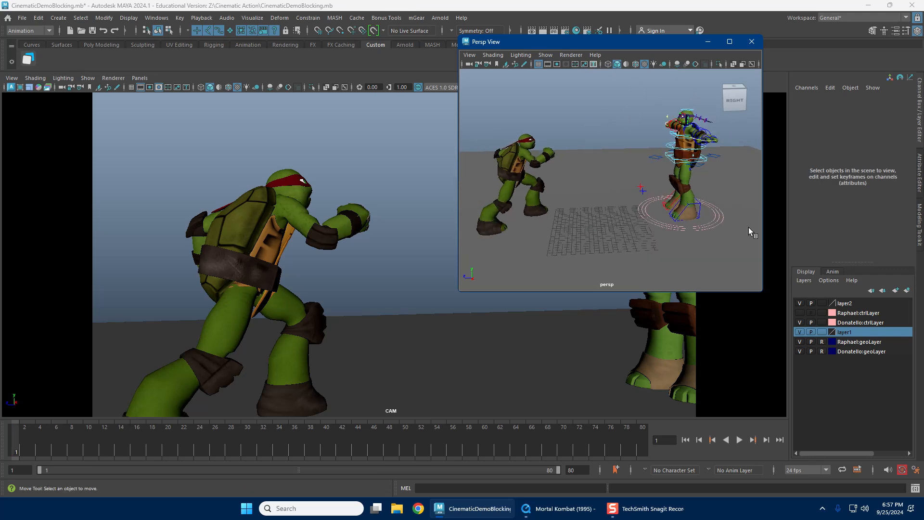
{"action": "left_click", "coordinate": [575, 505]}
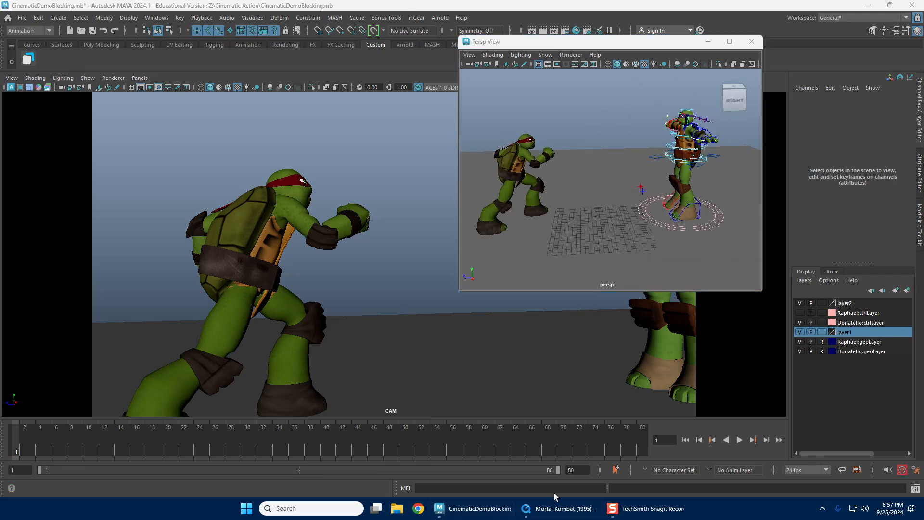
{"action": "left_click", "coordinate": [564, 514]}
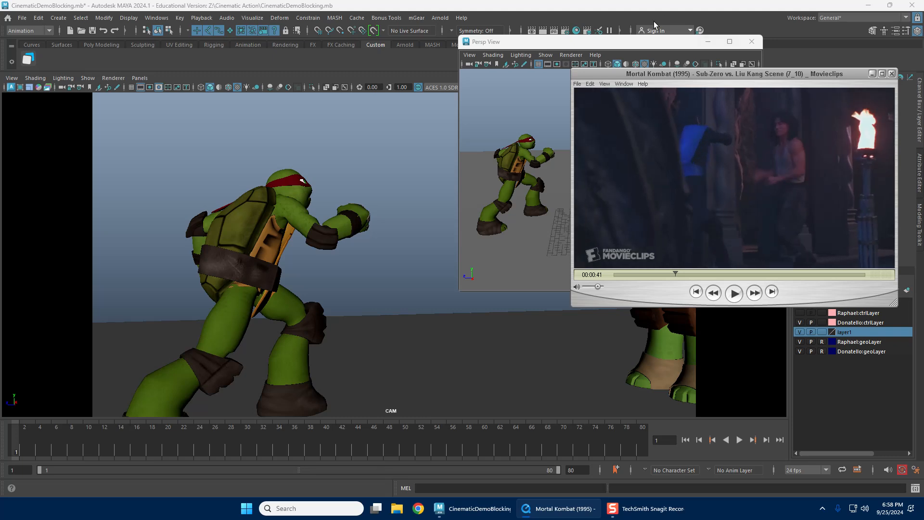
{"action": "left_click", "coordinate": [682, 43]}
Step: Select Donatello's root control and move the floating perspective window clear of him in the camera view
{"action": "middle_click_drag", "start_coordinate": [677, 180], "coordinate": [613, 191], "text": "alt"}
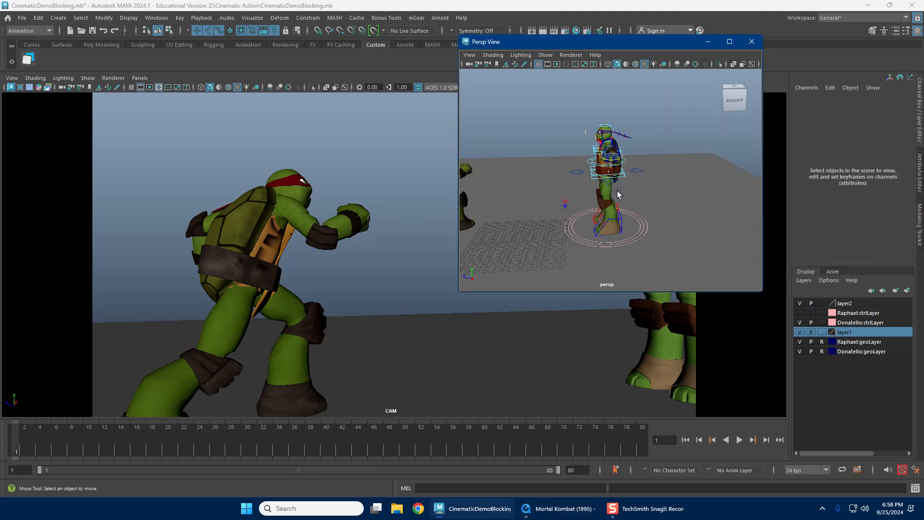
{"action": "right_click_drag", "start_coordinate": [616, 192], "coordinate": [676, 180], "text": "alt"}
{"action": "left_click", "coordinate": [648, 169]}
{"action": "left_click_drag", "start_coordinate": [637, 176], "coordinate": [705, 177], "text": "alt"}
{"action": "middle_click_drag", "start_coordinate": [616, 160], "coordinate": [620, 126], "text": "alt"}
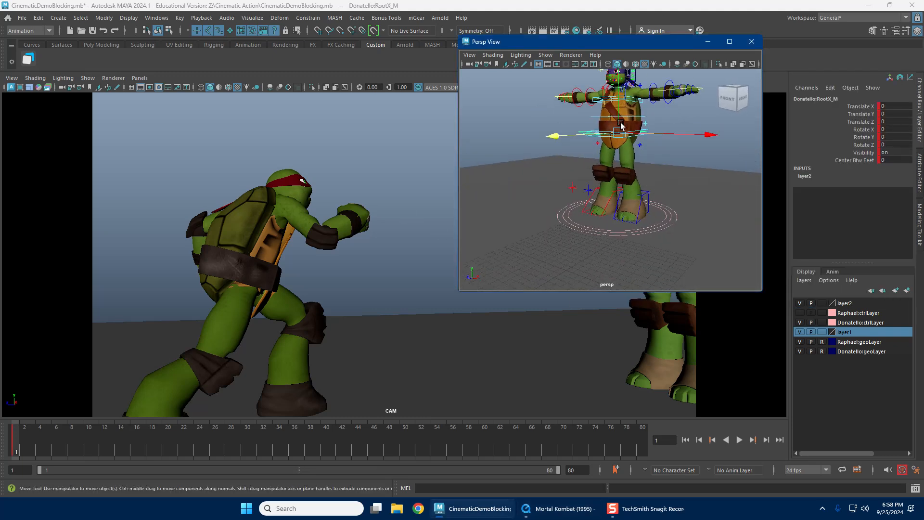
{"action": "left_click_drag", "start_coordinate": [613, 42], "coordinate": [170, 41]}
Step: Move Donatello's right foot control forward to Translate Z 5.84
{"action": "middle_click_drag", "start_coordinate": [212, 174], "coordinate": [241, 189], "text": "alt"}
{"action": "left_click_drag", "start_coordinate": [240, 187], "coordinate": [189, 195], "text": "alt"}
{"action": "left_click", "coordinate": [265, 146]}
{"action": "left_click", "coordinate": [174, 155]}
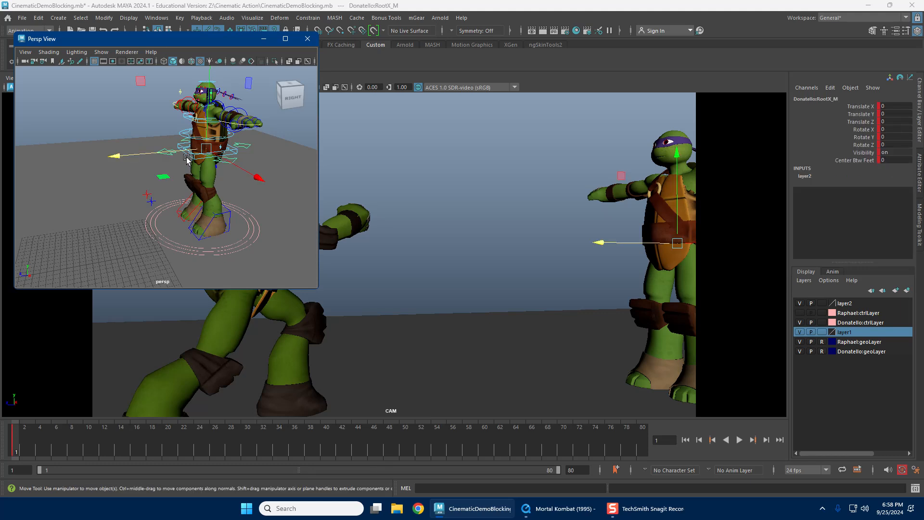
{"action": "left_click_drag", "start_coordinate": [186, 159], "coordinate": [217, 204], "text": "alt"}
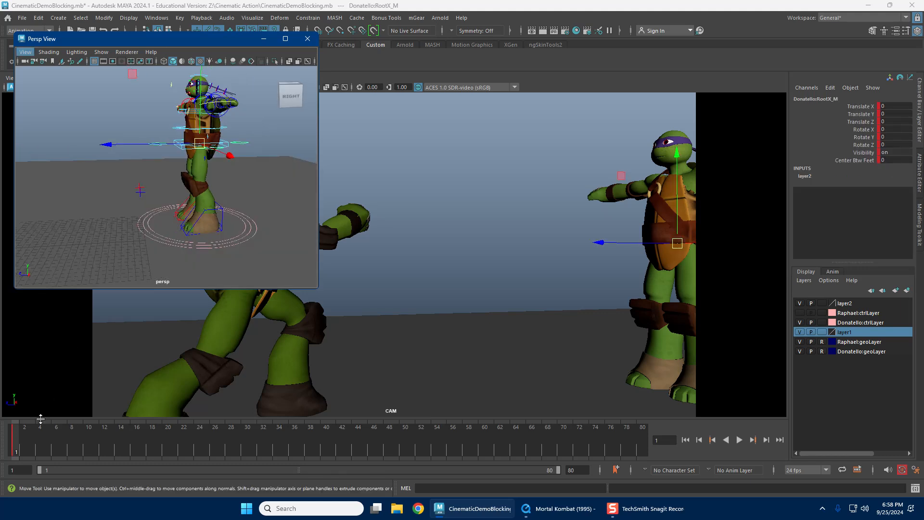
{"action": "left_click_drag", "start_coordinate": [170, 234], "coordinate": [183, 195], "text": "alt"}
{"action": "left_click", "coordinate": [188, 204]}
{"action": "key", "text": "ctrl+z"}
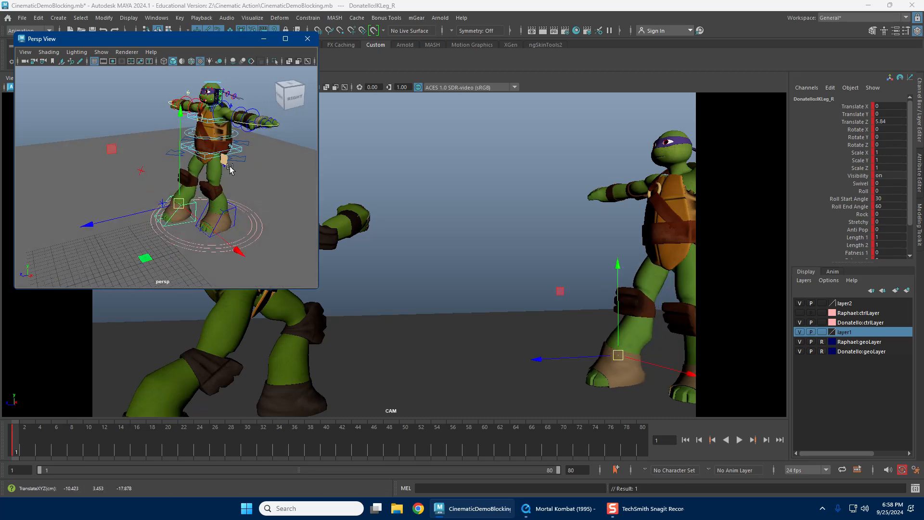
Step: Shift Donatello's root control forward to Translate Z 3.319
{"action": "left_click", "coordinate": [242, 160]}
{"action": "mouse_move", "coordinate": [181, 156]}
{"action": "left_mouse_down"}
{"action": "mouse_move", "coordinate": [165, 159]}
{"action": "mouse_move", "coordinate": [172, 174]}
{"action": "mouse_move", "coordinate": [172, 165]}
{"action": "left_mouse_up"}
{"action": "key", "text": "e"}
{"action": "key", "text": "w"}
Step: Raise Donatello's right foot to Translate Y 7.055 and rotate it to about -40.8 in X
{"action": "left_click", "coordinate": [177, 211]}
{"action": "key", "text": "e"}
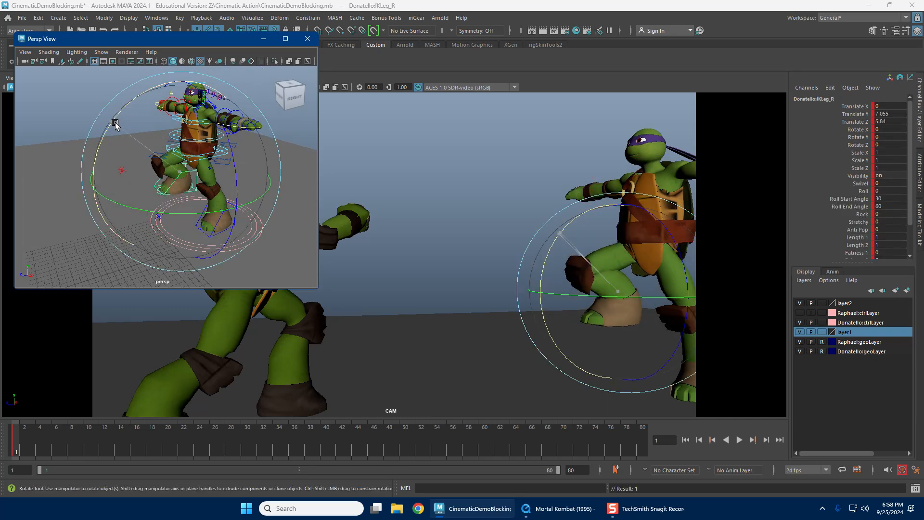
{"action": "left_click_drag", "start_coordinate": [115, 123], "coordinate": [165, 88]}
{"action": "left_click_drag", "start_coordinate": [144, 135], "coordinate": [289, 161], "text": "alt"}
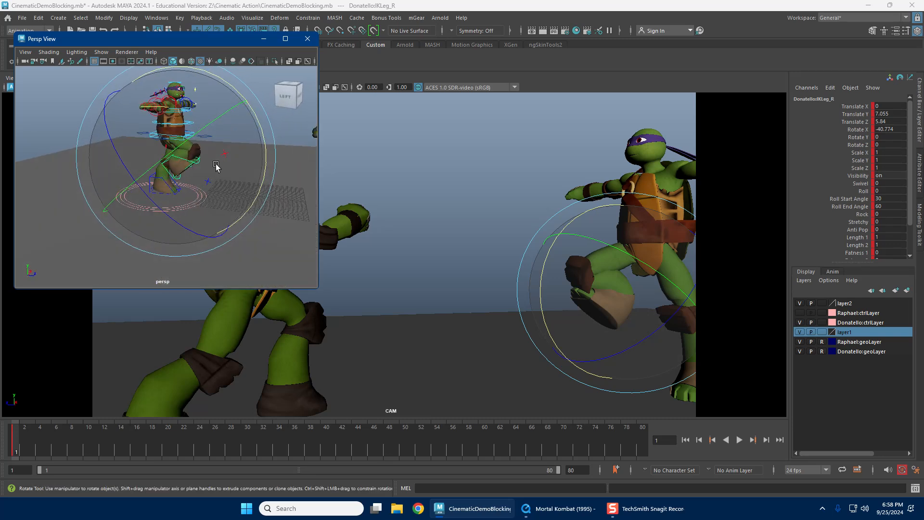
{"action": "left_click_drag", "start_coordinate": [216, 167], "coordinate": [237, 196], "text": "alt"}
Step: Lift the right foot further forward to Translate 1.202, 9.165, 10.954 and tilt it to Rotate X -46.053
{"action": "key", "text": "w"}
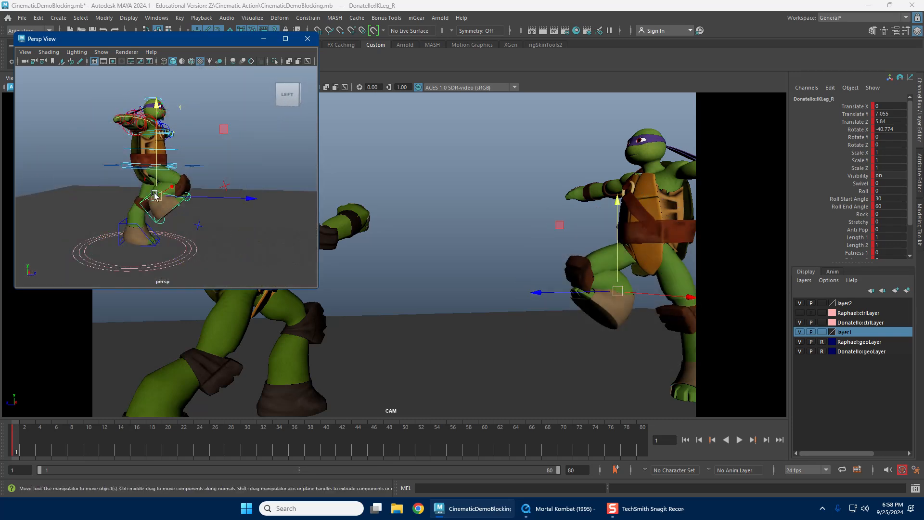
{"action": "left_click_drag", "start_coordinate": [155, 195], "coordinate": [188, 184]}
{"action": "key", "text": "e"}
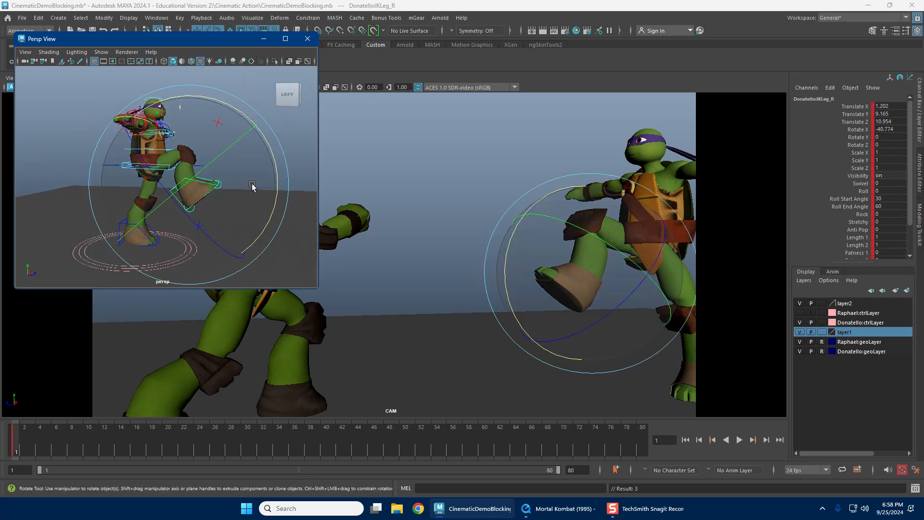
{"action": "mouse_move", "coordinate": [251, 186]}
{"action": "left_mouse_down"}
{"action": "mouse_move", "coordinate": [279, 163]}
{"action": "mouse_move", "coordinate": [256, 180]}
{"action": "left_mouse_up"}
{"action": "key", "text": "w"}
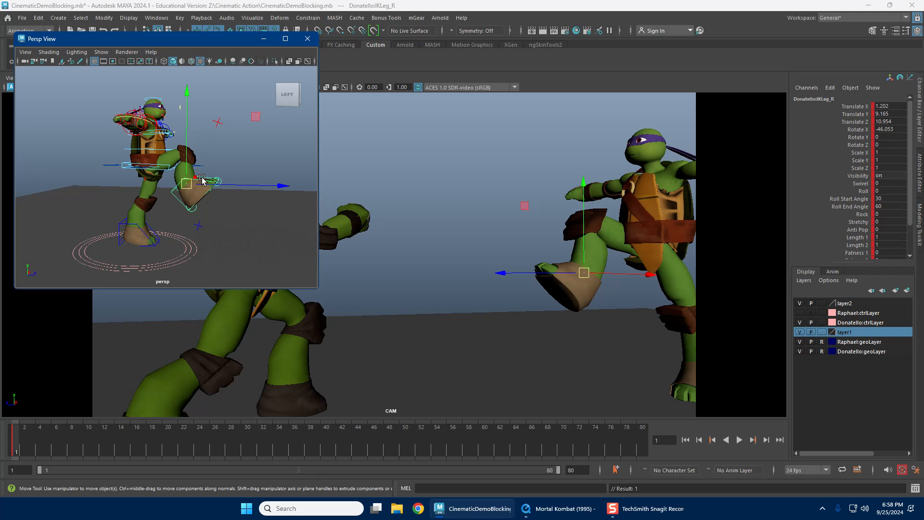
Step: Adjust the Roll of Donatello's left foot to lift its heel, and slide the foot slightly backward
{"action": "left_click_drag", "start_coordinate": [110, 192], "coordinate": [180, 224], "text": "alt"}
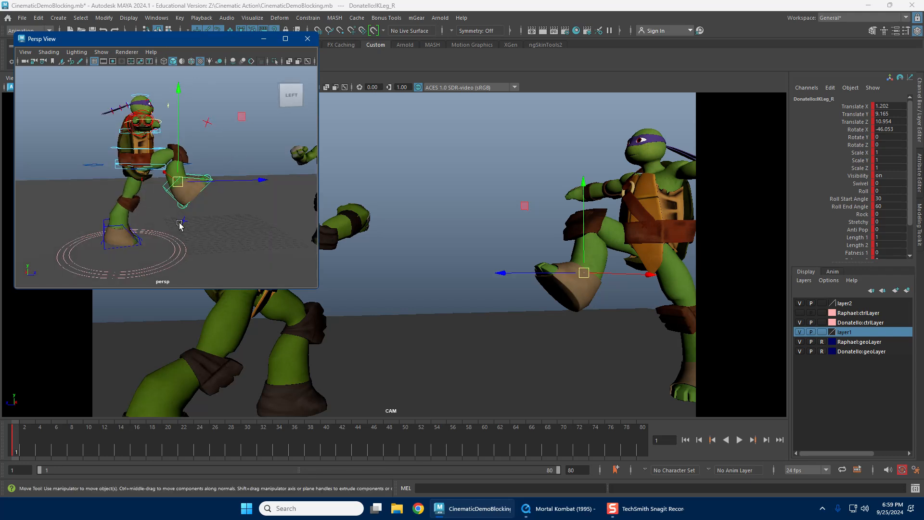
{"action": "left_click", "coordinate": [118, 227]}
{"action": "scroll", "coordinate": [125, 236], "scroll_direction": "up", "scroll_amount": 4}
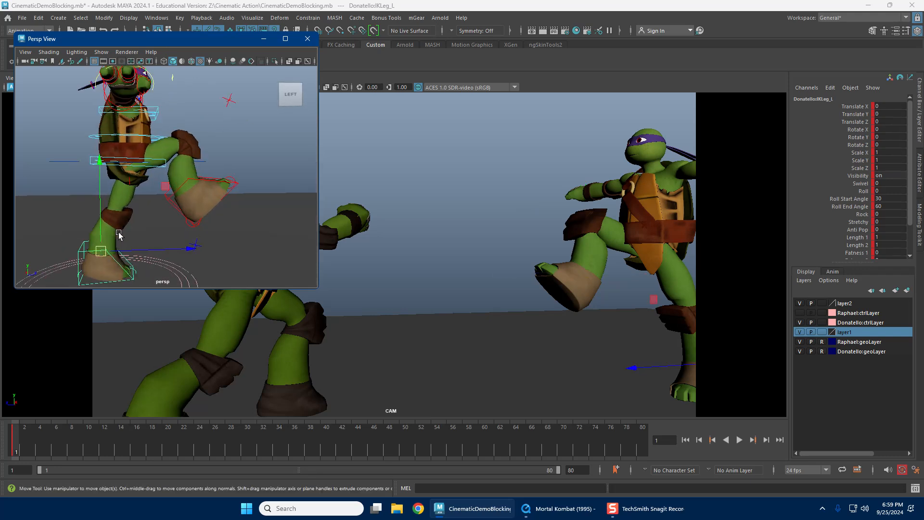
{"action": "middle_click_drag", "start_coordinate": [98, 251], "coordinate": [112, 225], "text": "alt"}
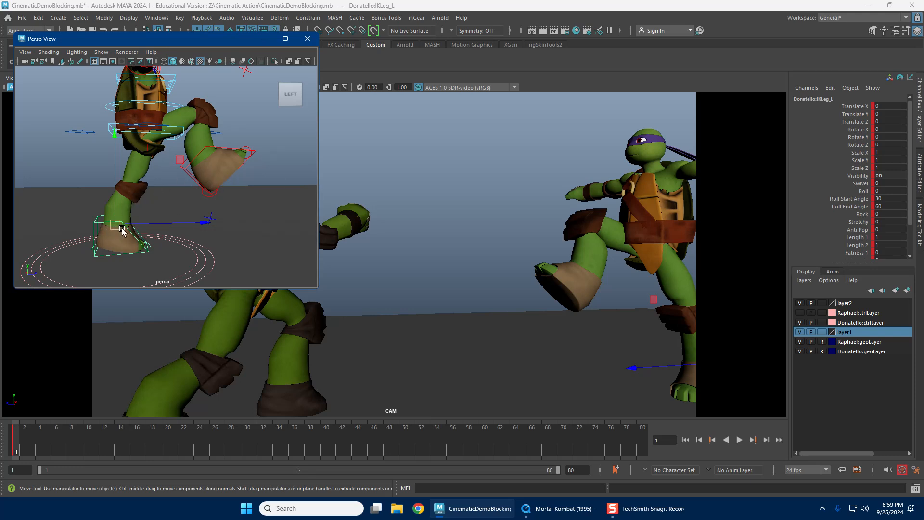
{"action": "left_click", "coordinate": [854, 191]}
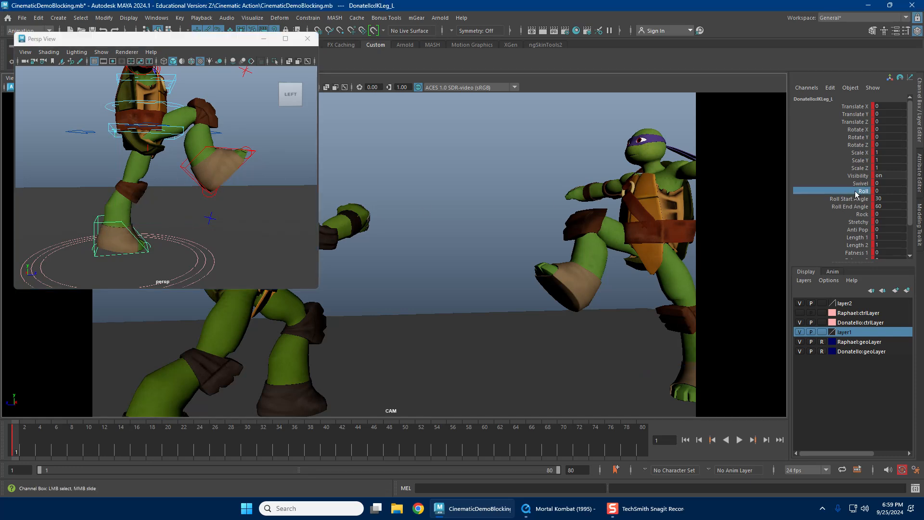
{"action": "middle_click_drag", "start_coordinate": [278, 193], "coordinate": [365, 180]}
{"action": "key", "text": "w"}
{"action": "left_click_drag", "start_coordinate": [195, 224], "coordinate": [177, 225]}
Step: Lean Donatello's body forward by rotating the root control to 18.592 in X
{"action": "left_click", "coordinate": [238, 207]}
{"action": "left_click_drag", "start_coordinate": [237, 207], "coordinate": [143, 154], "text": "alt"}
{"action": "left_click", "coordinate": [243, 126]}
{"action": "key", "text": "e"}
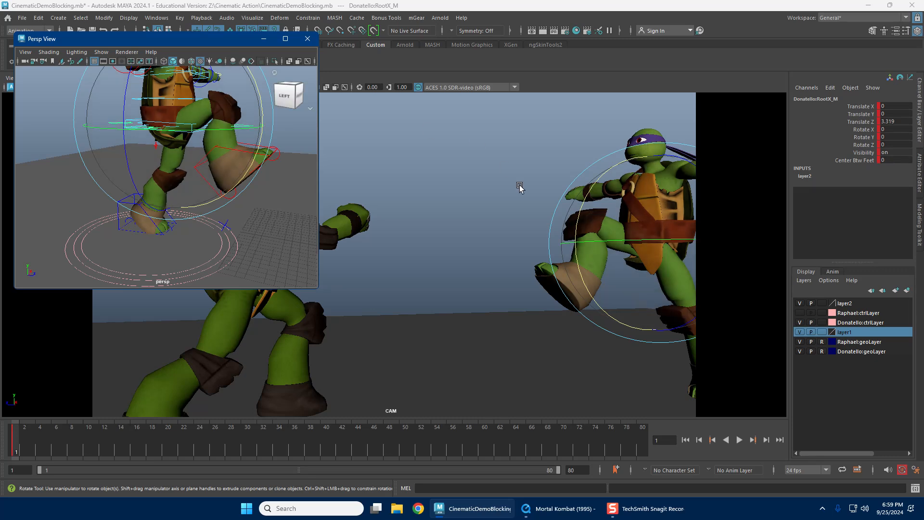
{"action": "left_click_drag", "start_coordinate": [600, 189], "coordinate": [585, 209]}
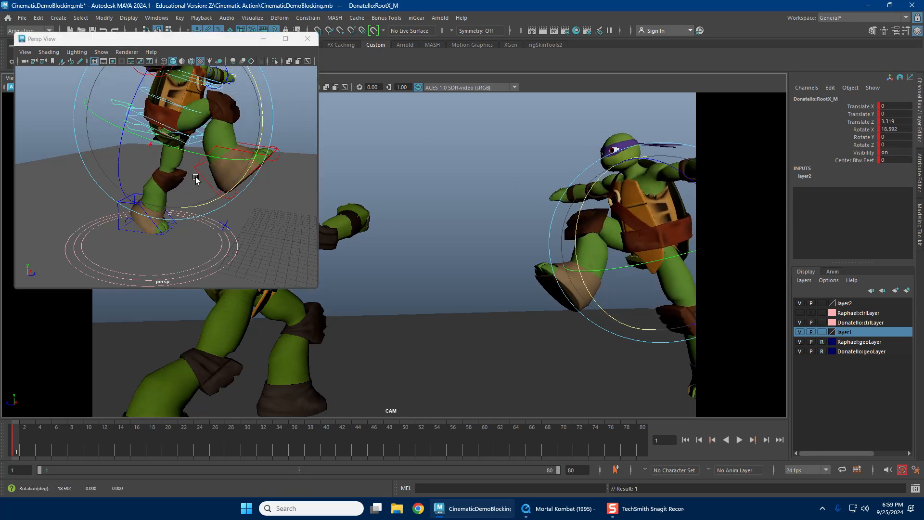
{"action": "mouse_move", "coordinate": [158, 184]}
{"action": "left_mouse_down", "text": "alt"}
{"action": "mouse_move", "coordinate": [212, 175]}
{"action": "mouse_move", "coordinate": [141, 187]}
{"action": "left_mouse_up", "text": "alt"}
{"action": "key", "text": "w"}
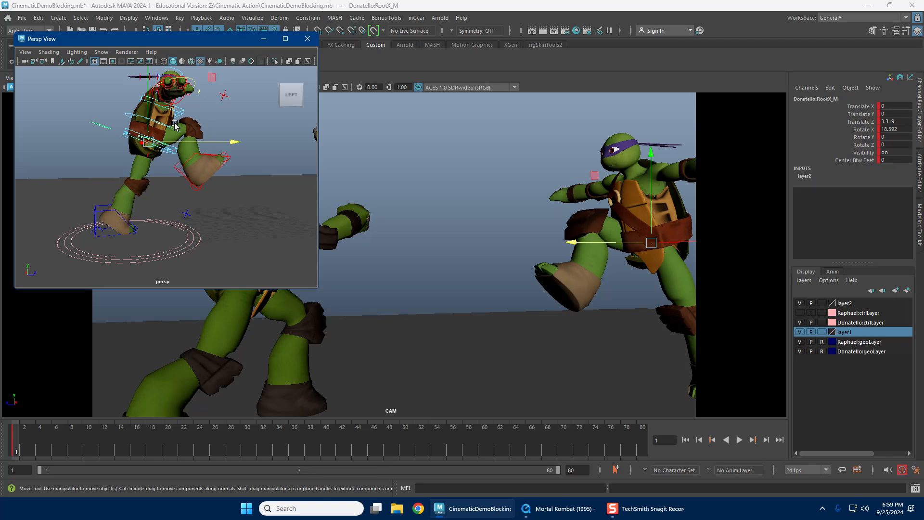
Step: Rotate Donatello's head control to about 15.3, -0.6, -3.8 and frame it in the perspective view
{"action": "left_click_drag", "start_coordinate": [175, 125], "coordinate": [189, 107], "text": "alt"}
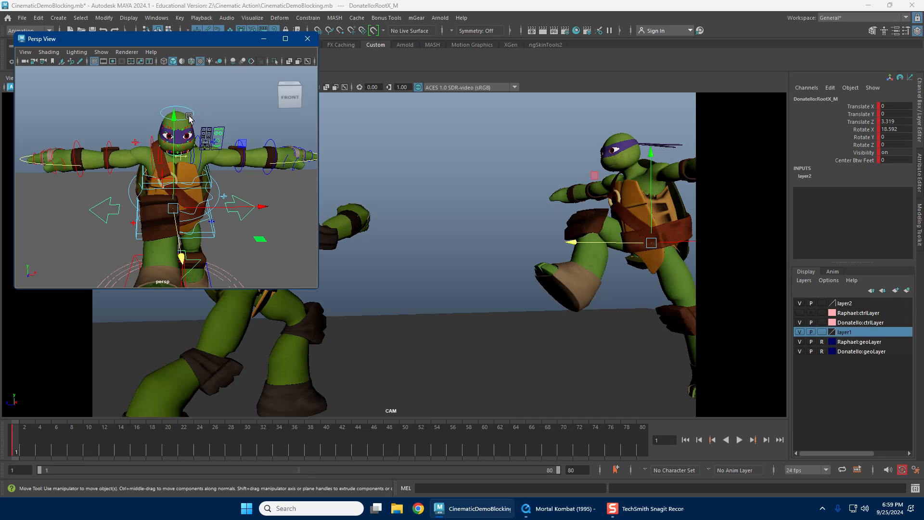
{"action": "left_click", "coordinate": [189, 118]}
{"action": "key", "text": "e"}
{"action": "left_click_drag", "start_coordinate": [614, 175], "coordinate": [638, 171]}
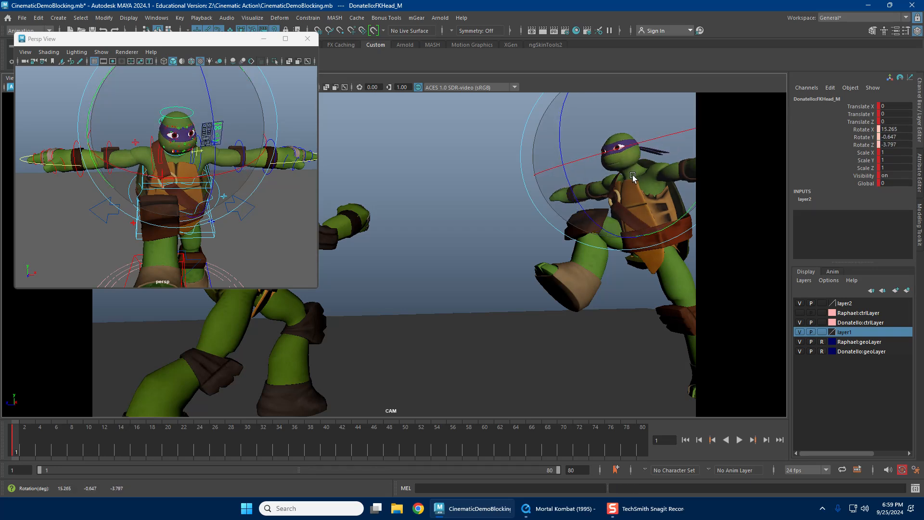
{"action": "key", "text": "w"}
{"action": "key", "text": "f"}
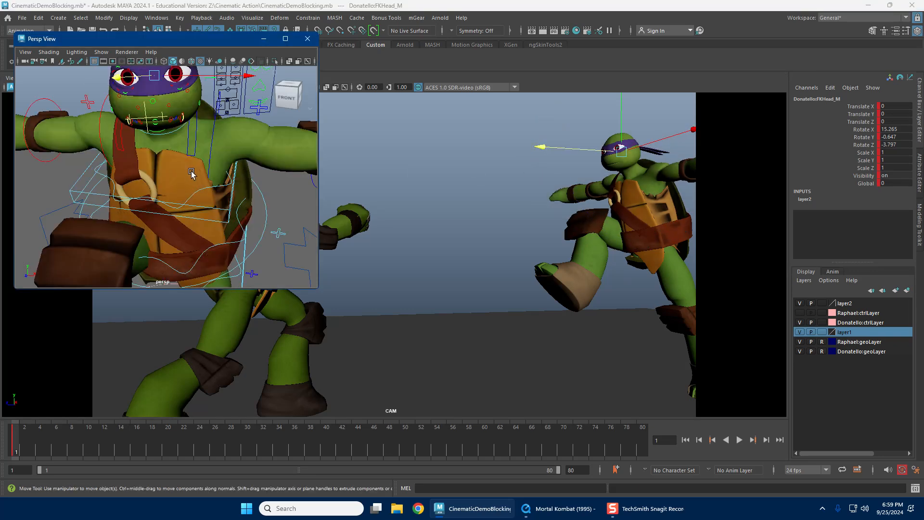
Step: Pull both of Donatello's brow controls on the face panel inward, to Translate X -0.724 and Y 0.062 on the left one
{"action": "right_click_drag", "start_coordinate": [192, 173], "coordinate": [218, 212], "text": "alt"}
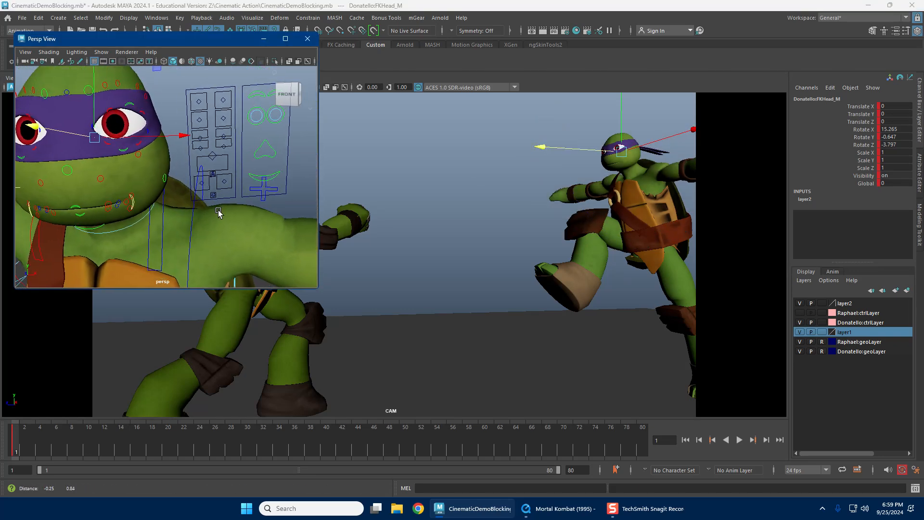
{"action": "middle_click_drag", "start_coordinate": [218, 212], "coordinate": [220, 212], "text": "alt"}
{"action": "left_click", "coordinate": [214, 155]}
{"action": "left_click", "coordinate": [201, 101]}
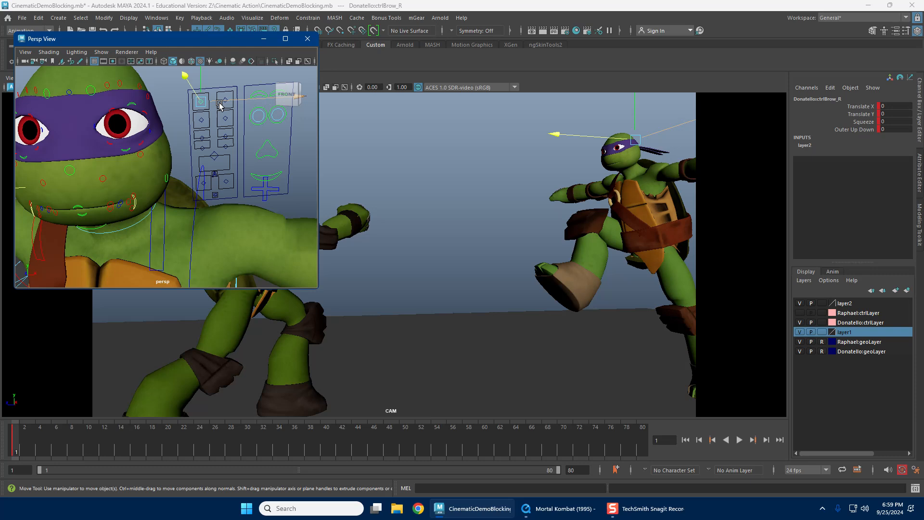
{"action": "left_click_drag", "start_coordinate": [228, 105], "coordinate": [195, 102]}
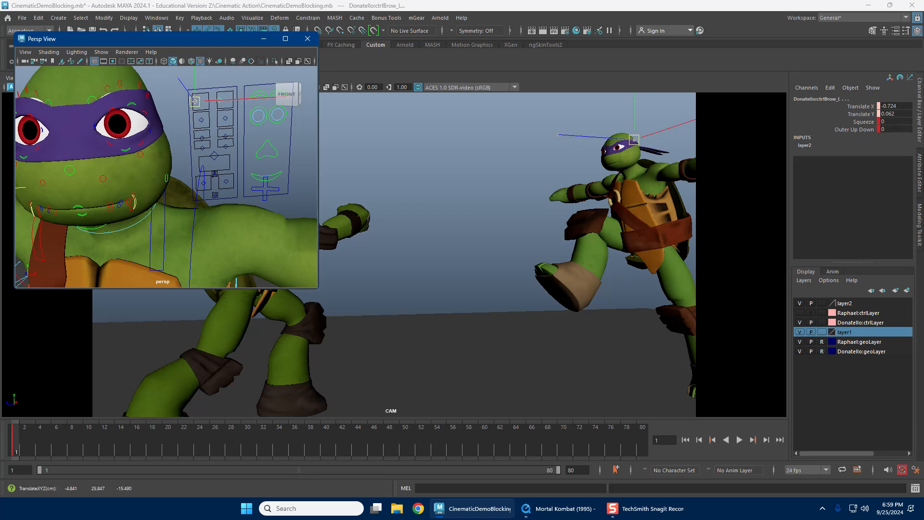
{"action": "left_click", "coordinate": [228, 122]}
{"action": "left_click", "coordinate": [227, 119]}
{"action": "left_click_drag", "start_coordinate": [226, 118], "coordinate": [231, 114]}
{"action": "key", "text": "ctrl+z"}
{"action": "left_click", "coordinate": [203, 137]}
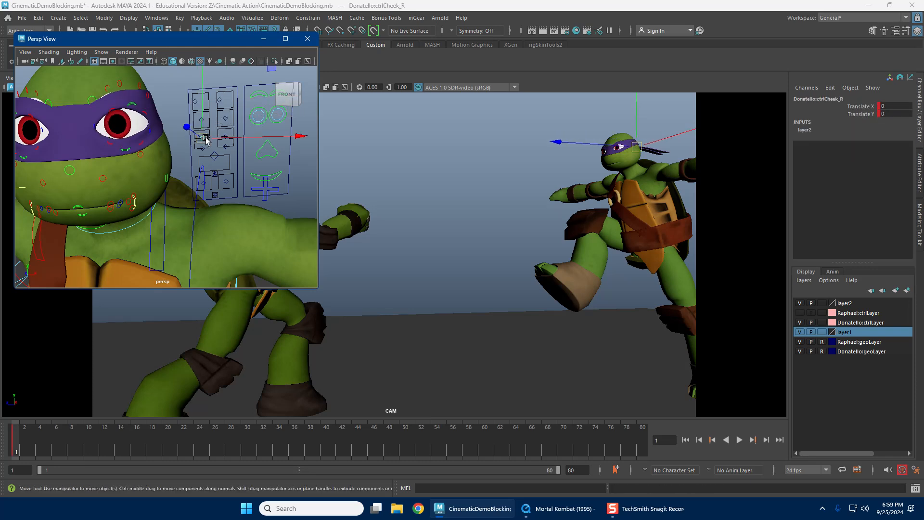
Step: Set Squint to about 2.2 on both of Donatello's eye controls
{"action": "left_click", "coordinate": [229, 121]}
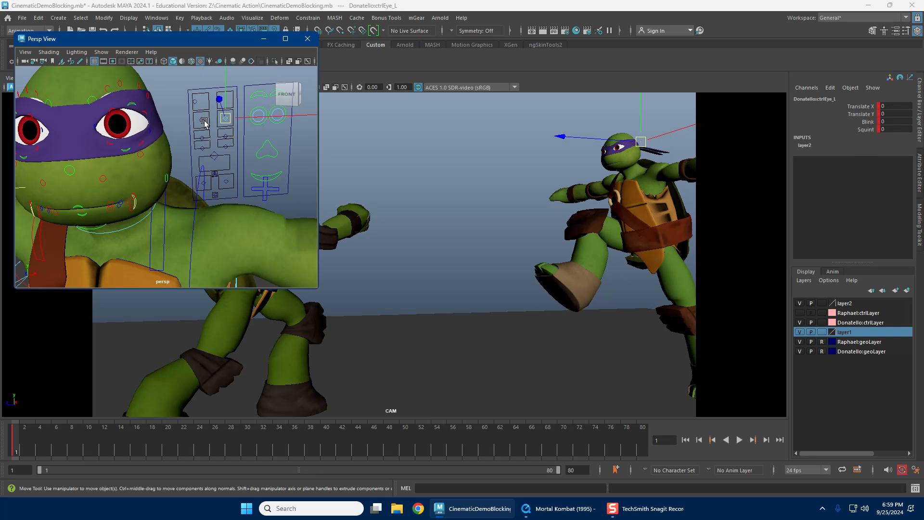
{"action": "left_click", "coordinate": [204, 121], "text": "shift"}
{"action": "left_click", "coordinate": [865, 129]}
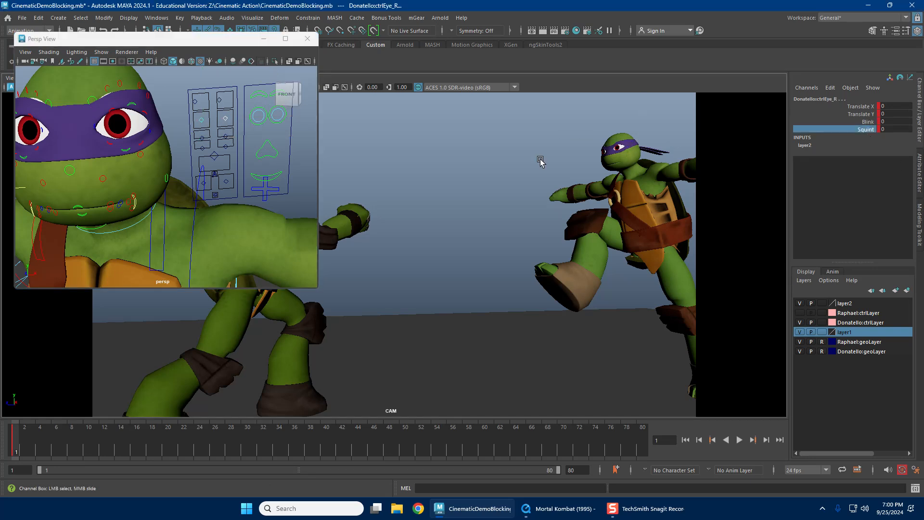
{"action": "middle_click_drag", "start_coordinate": [277, 166], "coordinate": [211, 159]}
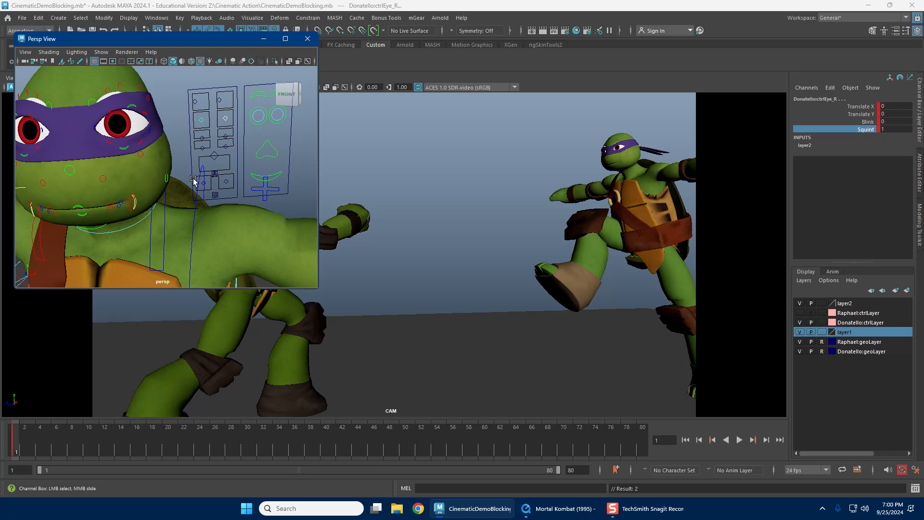
{"action": "middle_click_drag", "start_coordinate": [118, 147], "coordinate": [122, 147]}
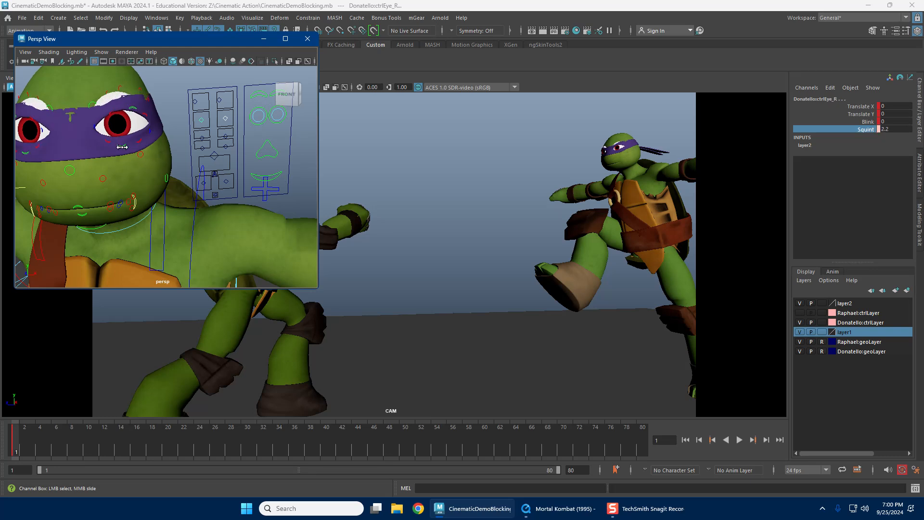
{"action": "left_click", "coordinate": [118, 88]}
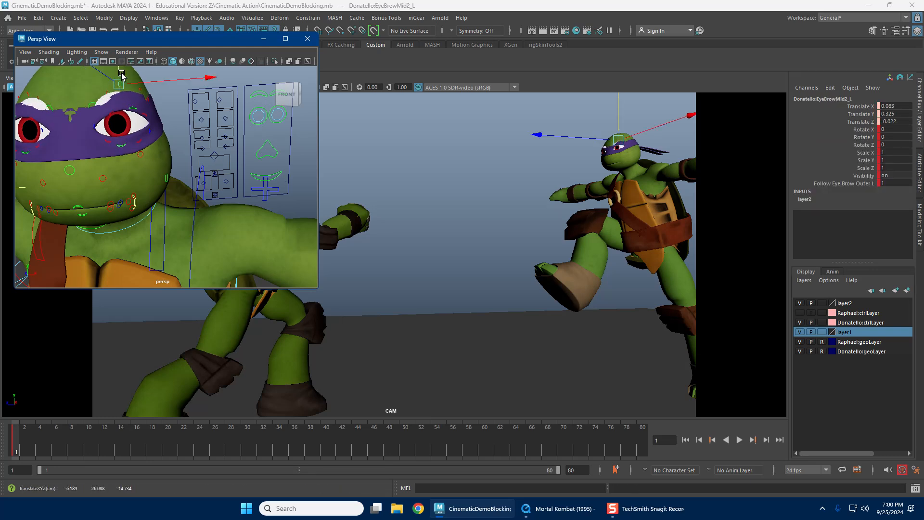
{"action": "left_click", "coordinate": [96, 104]}
{"action": "left_click_drag", "start_coordinate": [92, 94], "coordinate": [93, 81]}
{"action": "middle_click_drag", "start_coordinate": [40, 110], "coordinate": [97, 110], "text": "alt"}
{"action": "left_click", "coordinate": [153, 105]}
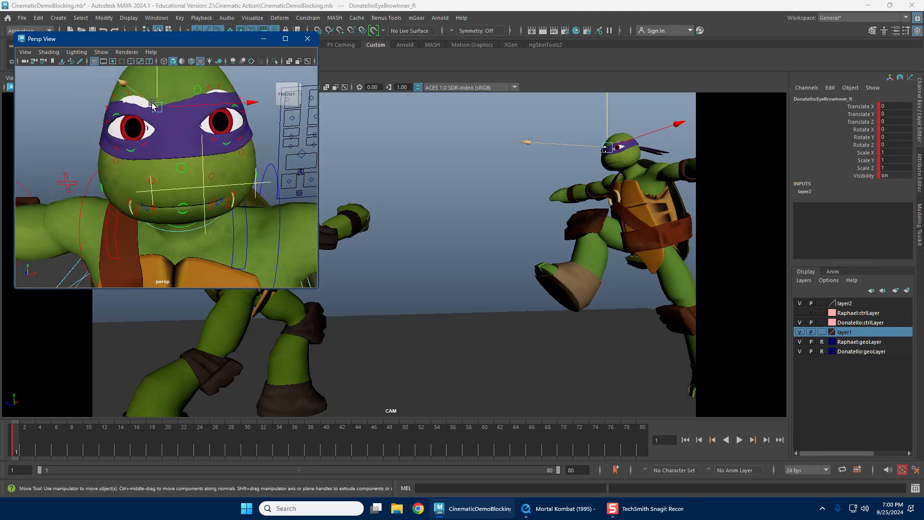
{"action": "left_click_drag", "start_coordinate": [155, 88], "coordinate": [157, 79]}
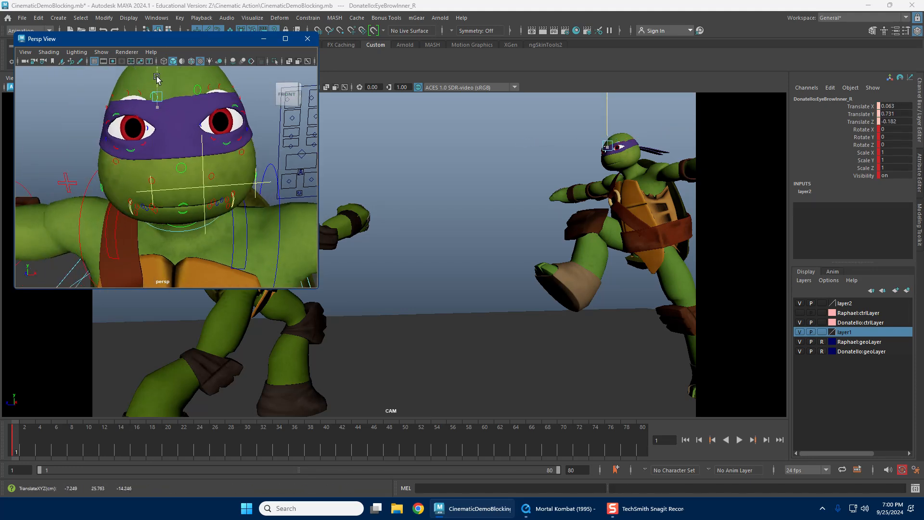
{"action": "key", "text": "ctrl+z"}
{"action": "left_click", "coordinate": [198, 90]}
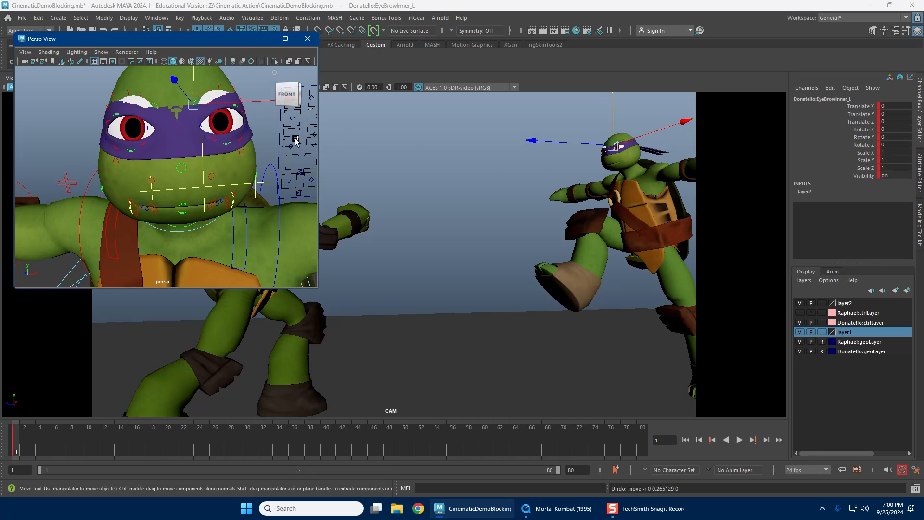
{"action": "left_click_drag", "start_coordinate": [296, 140], "coordinate": [163, 121], "text": "alt"}
{"action": "left_click", "coordinate": [215, 118]}
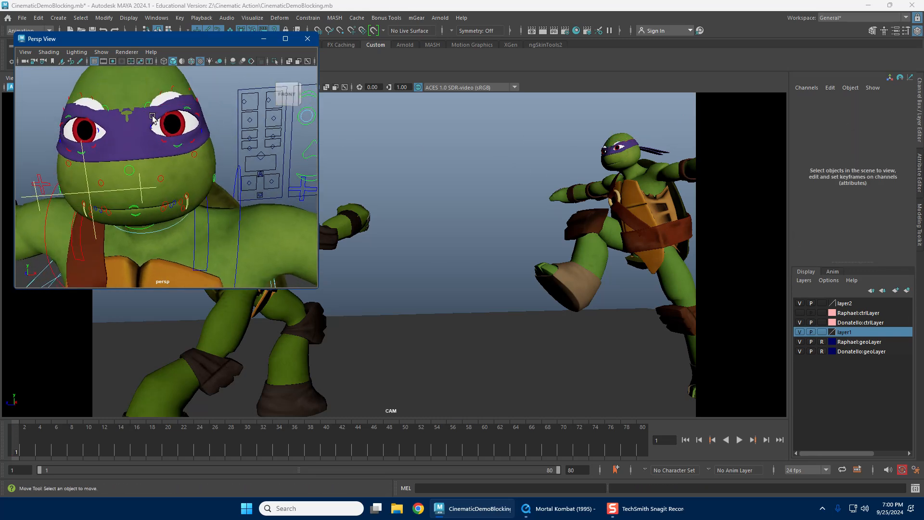
{"action": "scroll", "coordinate": [215, 118], "scroll_direction": "up", "scroll_amount": 6}
{"action": "middle_click_drag", "start_coordinate": [183, 85], "coordinate": [178, 158], "text": "alt"}
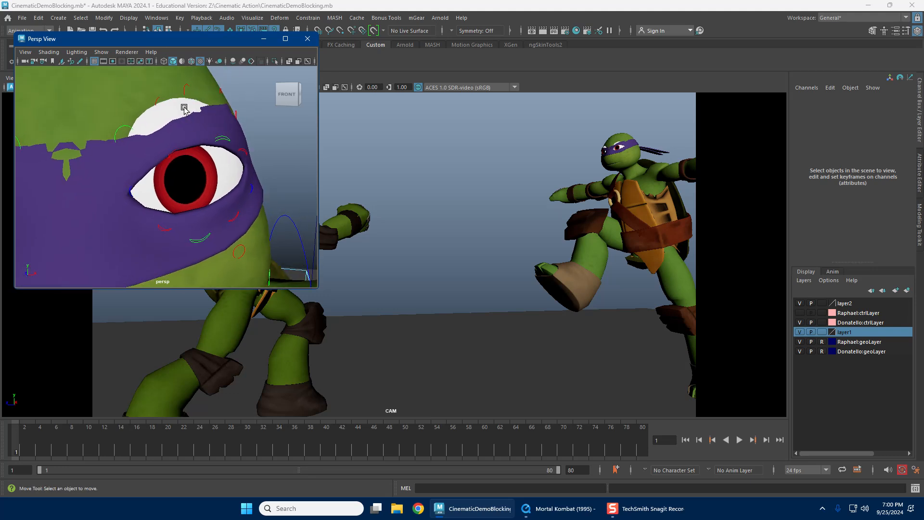
{"action": "left_click", "coordinate": [185, 88]}
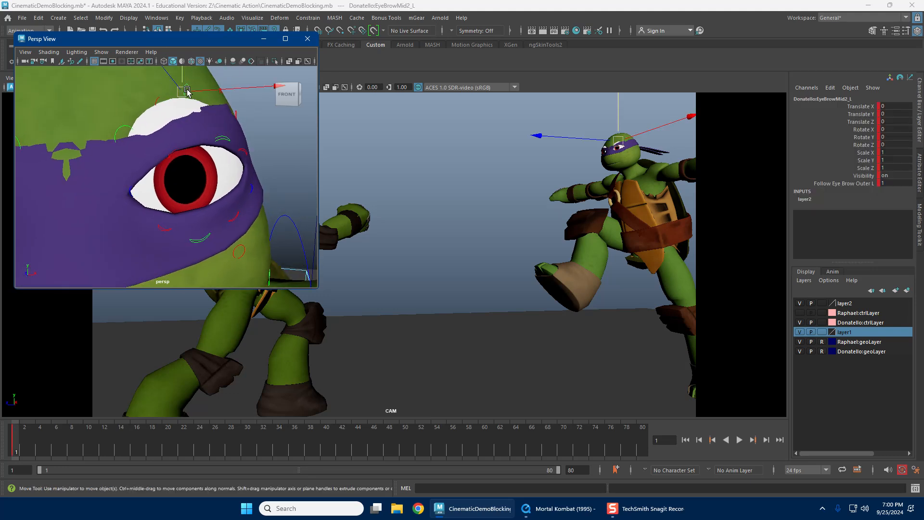
{"action": "left_click_drag", "start_coordinate": [186, 89], "coordinate": [187, 74]}
{"action": "key", "text": "ctrl+z"}
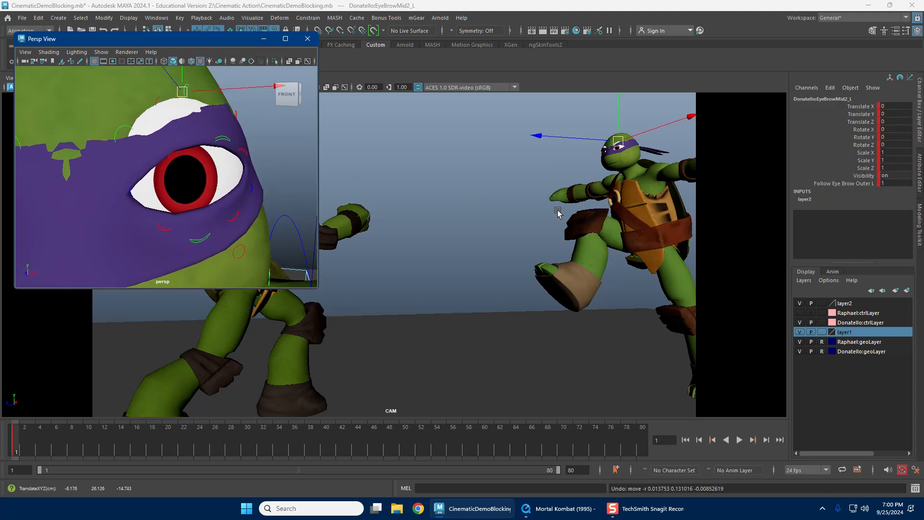
Step: Open Donatello's mouth by pulling the main mouth control on the face panel downward
{"action": "scroll", "coordinate": [167, 159], "scroll_direction": "down", "scroll_amount": 6}
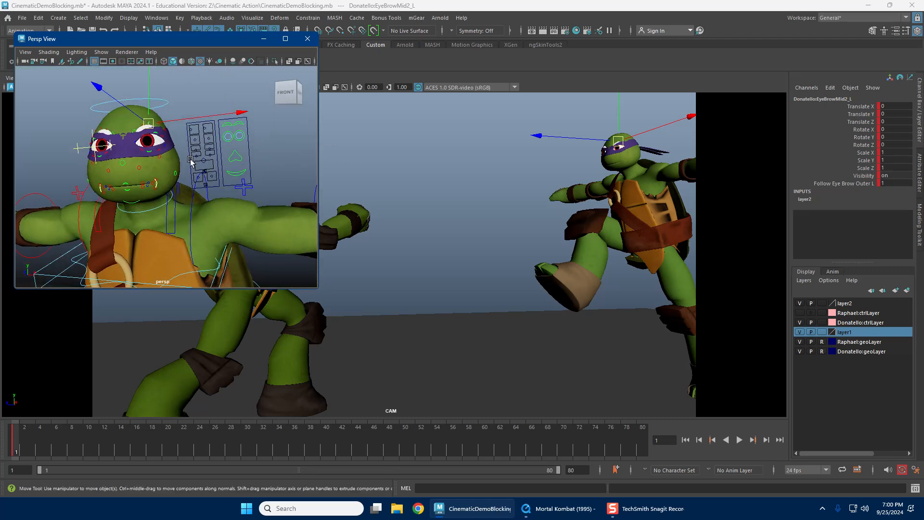
{"action": "right_click_drag", "start_coordinate": [189, 157], "coordinate": [223, 159], "text": "alt"}
{"action": "middle_click_drag", "start_coordinate": [250, 159], "coordinate": [187, 173], "text": "alt"}
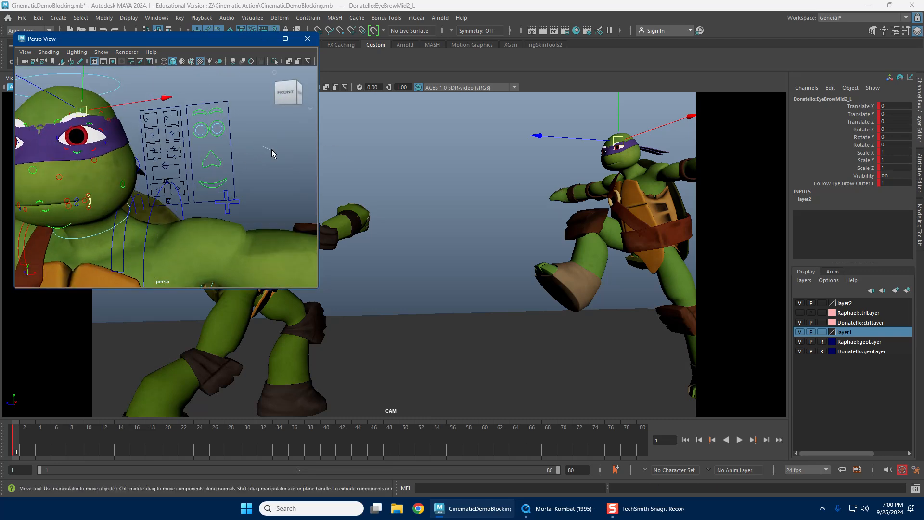
{"action": "left_click", "coordinate": [248, 152]}
{"action": "right_click_drag", "start_coordinate": [188, 168], "coordinate": [266, 169], "text": "alt"}
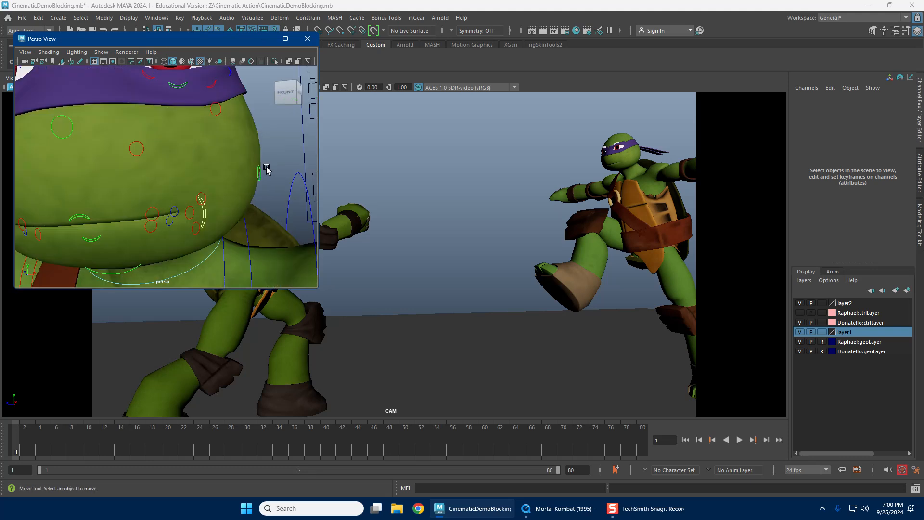
{"action": "middle_click_drag", "start_coordinate": [245, 168], "coordinate": [217, 179], "text": "alt"}
{"action": "left_click", "coordinate": [209, 151]}
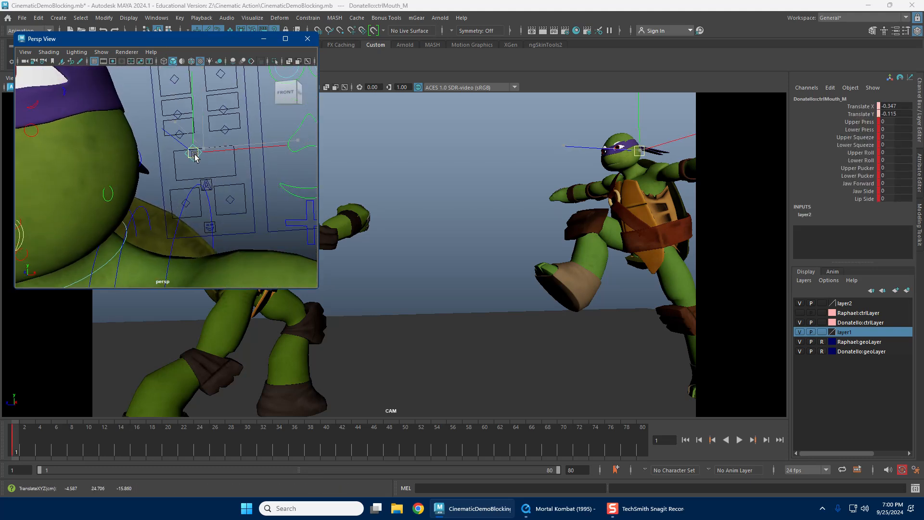
{"action": "left_click_drag", "start_coordinate": [198, 150], "coordinate": [234, 208]}
Step: Widen Donatello's mouth corners, moving the left control to Translate 0.759, -0.235 and the right one to -0.9, 0.251
{"action": "left_click", "coordinate": [240, 202]}
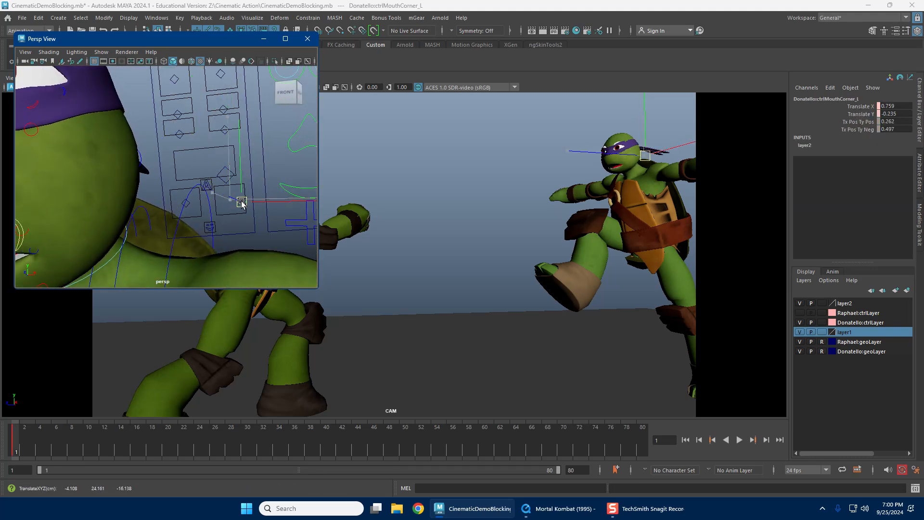
{"action": "left_click", "coordinate": [188, 206]}
{"action": "left_click_drag", "start_coordinate": [188, 206], "coordinate": [172, 202]}
{"action": "right_click_drag", "start_coordinate": [280, 157], "coordinate": [204, 161], "text": "alt"}
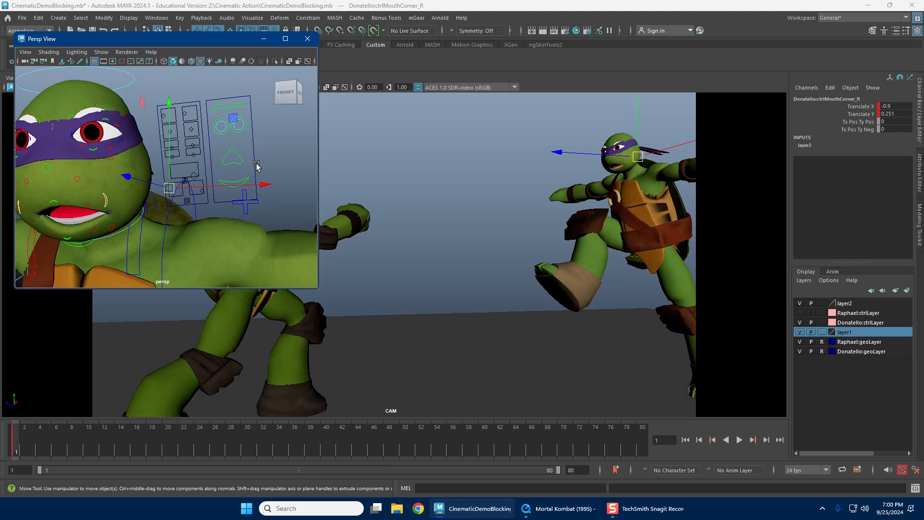
Step: Raise the left side of Donatello's upper lip to Translate 0.208, 0.396, 0.068
{"action": "middle_click_drag", "start_coordinate": [219, 153], "coordinate": [194, 156], "text": "alt"}
{"action": "mouse_move", "coordinate": [194, 155]}
{"action": "right_mouse_down", "text": "alt"}
{"action": "mouse_move", "coordinate": [235, 156]}
{"action": "mouse_move", "coordinate": [190, 151]}
{"action": "mouse_move", "coordinate": [209, 154]}
{"action": "right_mouse_up", "text": "alt"}
{"action": "middle_click_drag", "start_coordinate": [209, 154], "coordinate": [215, 178], "text": "alt"}
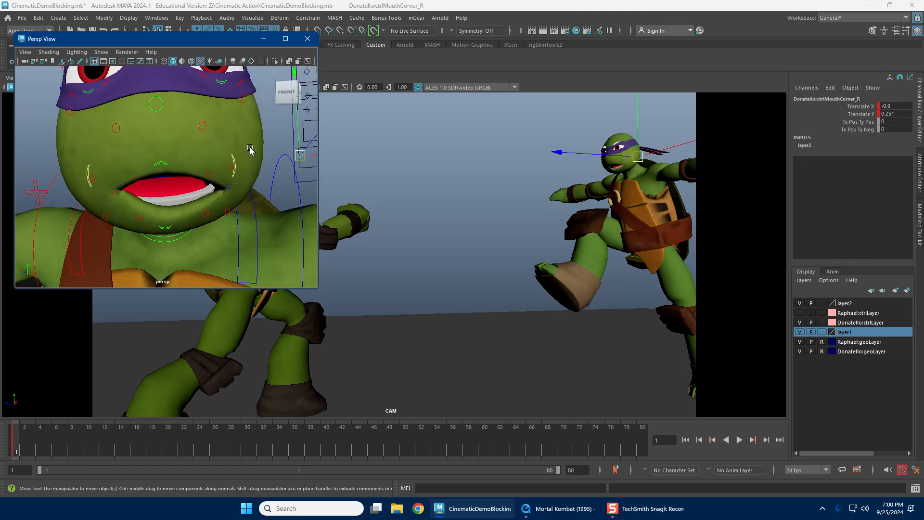
{"action": "middle_click_drag", "start_coordinate": [251, 151], "coordinate": [182, 151], "text": "alt"}
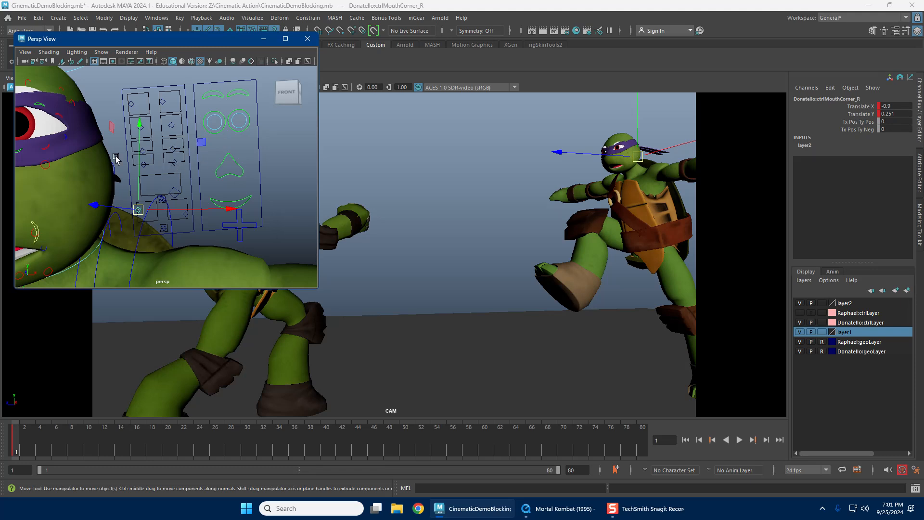
{"action": "middle_click_drag", "start_coordinate": [126, 155], "coordinate": [179, 141], "text": "alt"}
{"action": "left_click", "coordinate": [159, 201]}
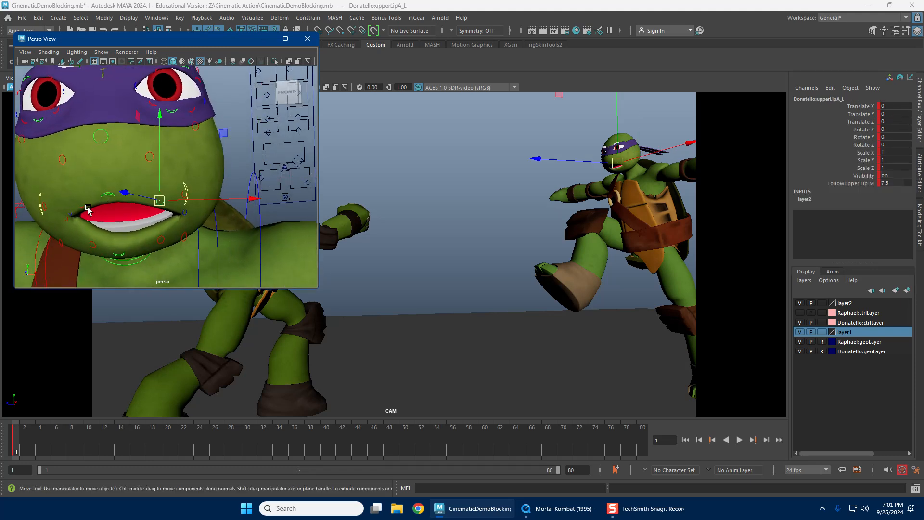
Step: Lift the middle upper lip control to Translate -0.634, 0.777, -0.079 to form a snarl
{"action": "left_click", "coordinate": [107, 195]}
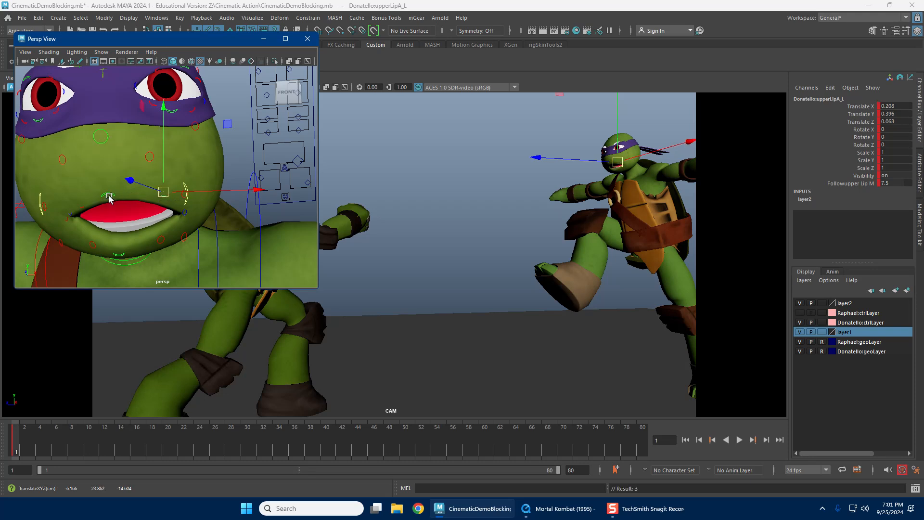
{"action": "left_click_drag", "start_coordinate": [107, 195], "coordinate": [92, 180]}
{"action": "key", "text": "e"}
{"action": "key", "text": "w"}
{"action": "key", "text": "e"}
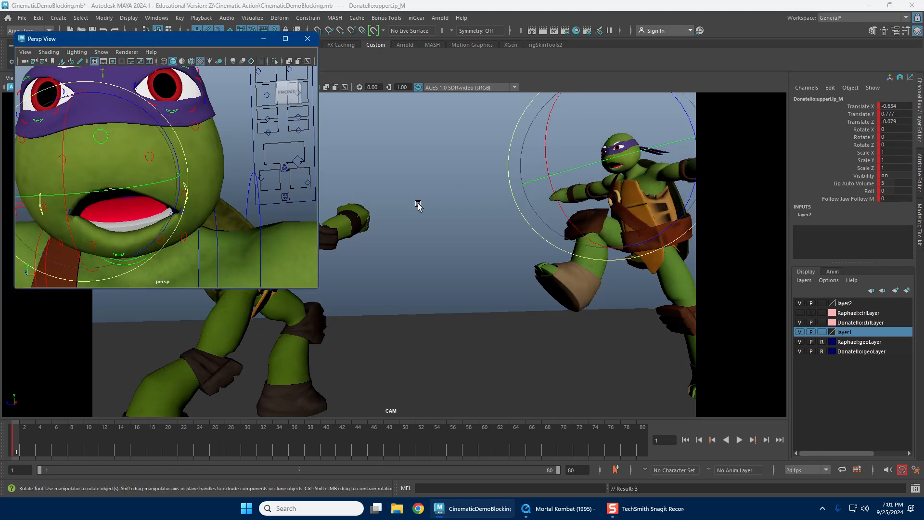
{"action": "key", "text": "w"}
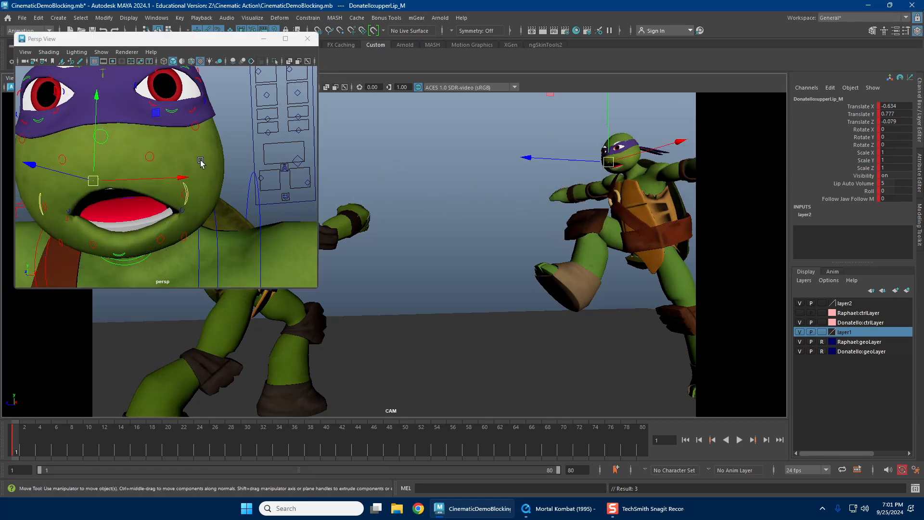
Step: Raise Donatello's right lower eyelid control to Translate 0.023, 0.734, -0.181
{"action": "left_click", "coordinate": [226, 137]}
{"action": "right_click_drag", "start_coordinate": [225, 141], "coordinate": [170, 137], "text": "alt"}
{"action": "left_click_drag", "start_coordinate": [185, 159], "coordinate": [164, 171], "text": "alt"}
{"action": "middle_click_drag", "start_coordinate": [158, 176], "coordinate": [166, 155], "text": "alt"}
{"action": "right_click_drag", "start_coordinate": [164, 156], "coordinate": [173, 155], "text": "alt"}
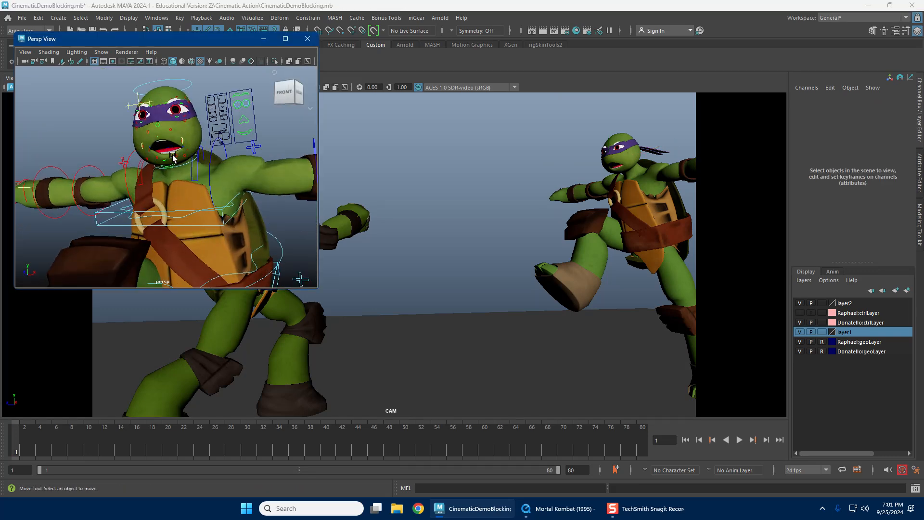
{"action": "right_click_drag", "start_coordinate": [110, 159], "coordinate": [154, 169], "text": "alt"}
{"action": "middle_click_drag", "start_coordinate": [154, 176], "coordinate": [168, 235], "text": "alt"}
{"action": "right_click_drag", "start_coordinate": [118, 207], "coordinate": [166, 197], "text": "alt"}
{"action": "left_click", "coordinate": [109, 204]}
{"action": "left_click_drag", "start_coordinate": [129, 179], "coordinate": [131, 172]}
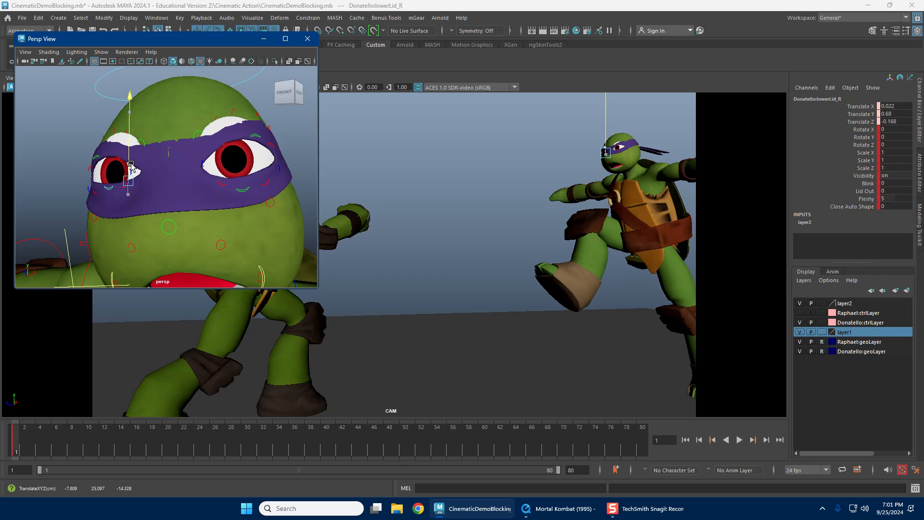
{"action": "left_click_drag", "start_coordinate": [131, 165], "coordinate": [131, 165]}
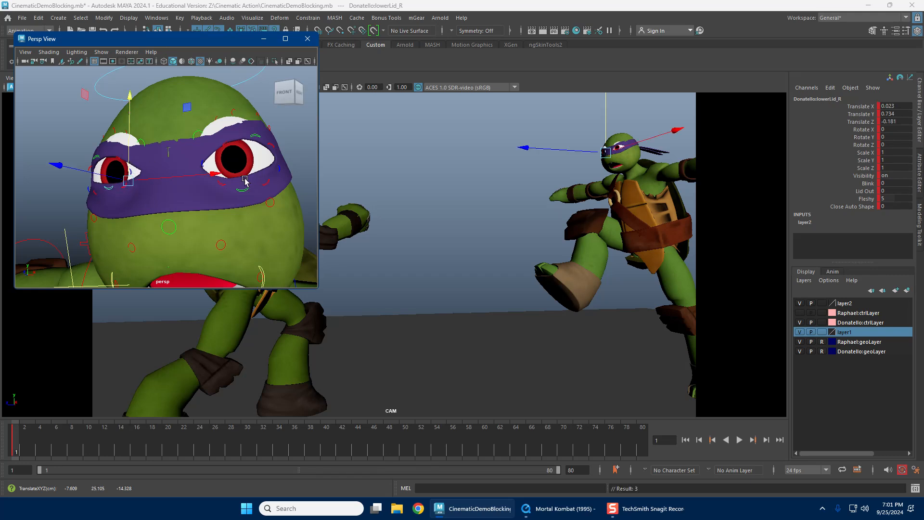
{"action": "left_click_drag", "start_coordinate": [245, 181], "coordinate": [249, 147], "text": "alt"}
{"action": "left_click", "coordinate": [497, 170]}
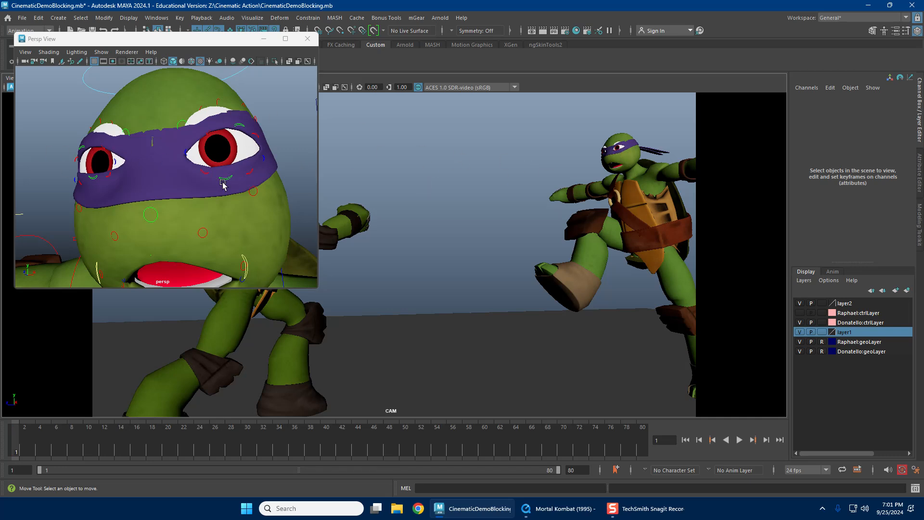
Step: Rotate Donatello's middle and upper spine controls together to Rotate 1.665, 1.653, -6.148
{"action": "right_click_drag", "start_coordinate": [192, 171], "coordinate": [167, 173], "text": "alt"}
{"action": "middle_click_drag", "start_coordinate": [181, 164], "coordinate": [195, 181], "text": "alt"}
{"action": "right_click_drag", "start_coordinate": [195, 181], "coordinate": [139, 188], "text": "alt"}
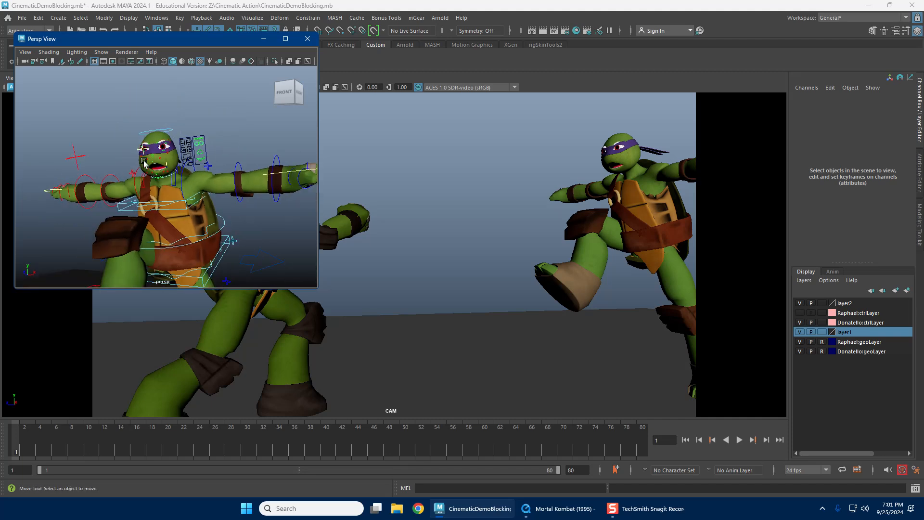
{"action": "left_click_drag", "start_coordinate": [143, 163], "coordinate": [156, 193], "text": "alt"}
{"action": "left_click", "coordinate": [193, 235]}
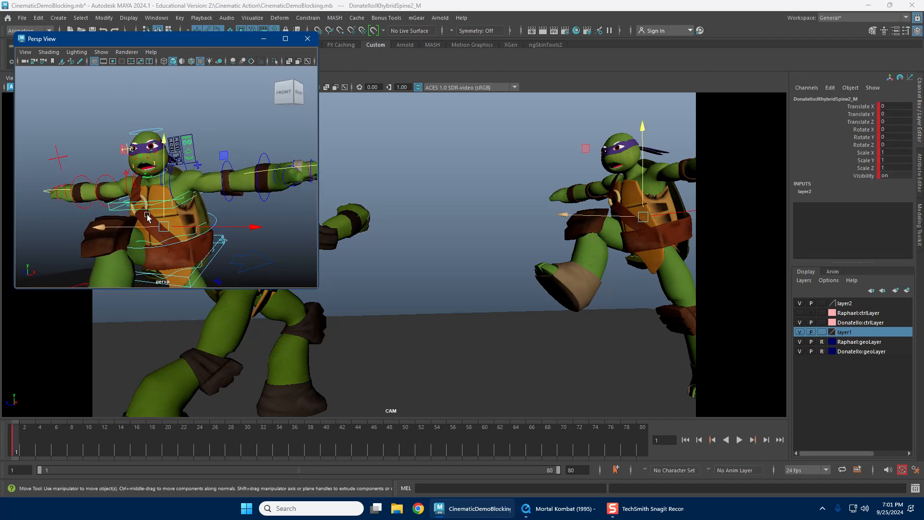
{"action": "left_click", "coordinate": [152, 207], "text": "shift"}
{"action": "middle_click_drag", "start_coordinate": [174, 250], "coordinate": [172, 231], "text": "alt"}
{"action": "middle_click", "coordinate": [376, 213]}
{"action": "key", "text": "e"}
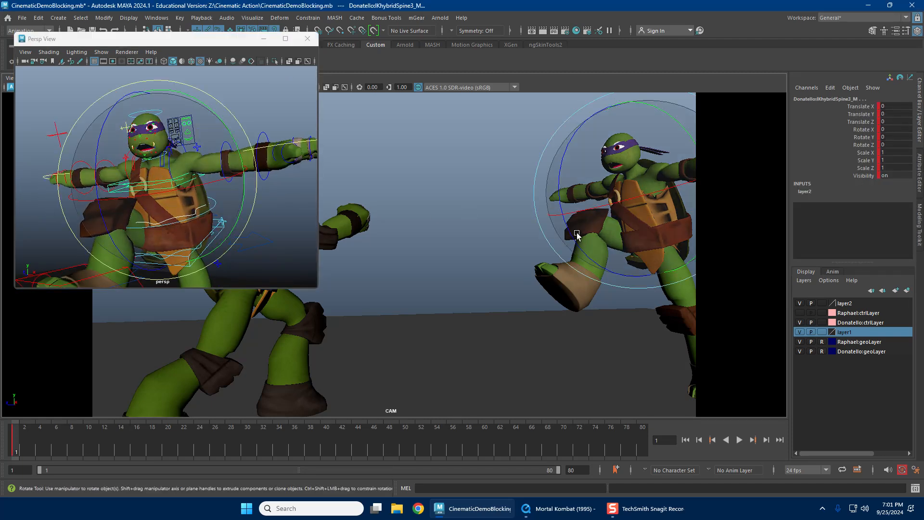
{"action": "left_click_drag", "start_coordinate": [579, 237], "coordinate": [592, 228]}
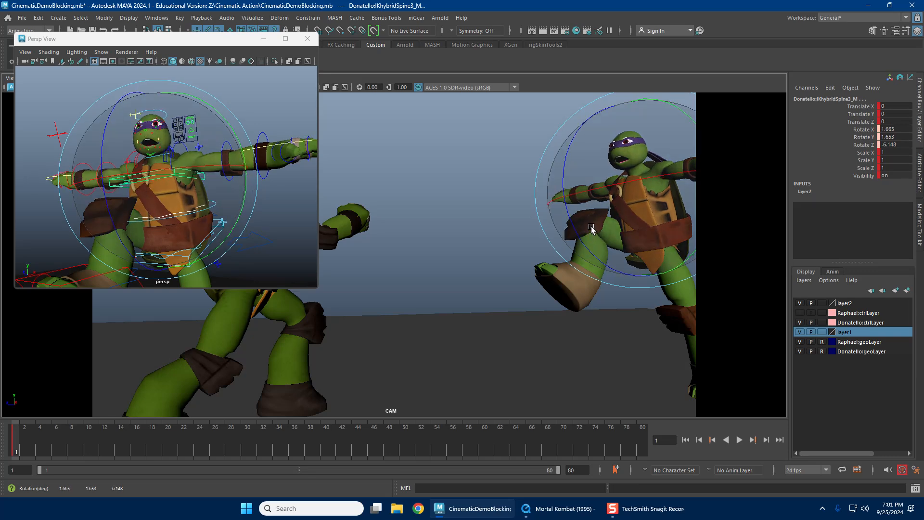
{"action": "key", "text": "w"}
Step: Twist Donatello's torso by rotating the middle spine control to Rotate 25.6, 0.559, -5.94
{"action": "scroll", "coordinate": [224, 190], "scroll_direction": "down", "scroll_amount": 3}
{"action": "left_click_drag", "start_coordinate": [223, 189], "coordinate": [253, 198], "text": "alt"}
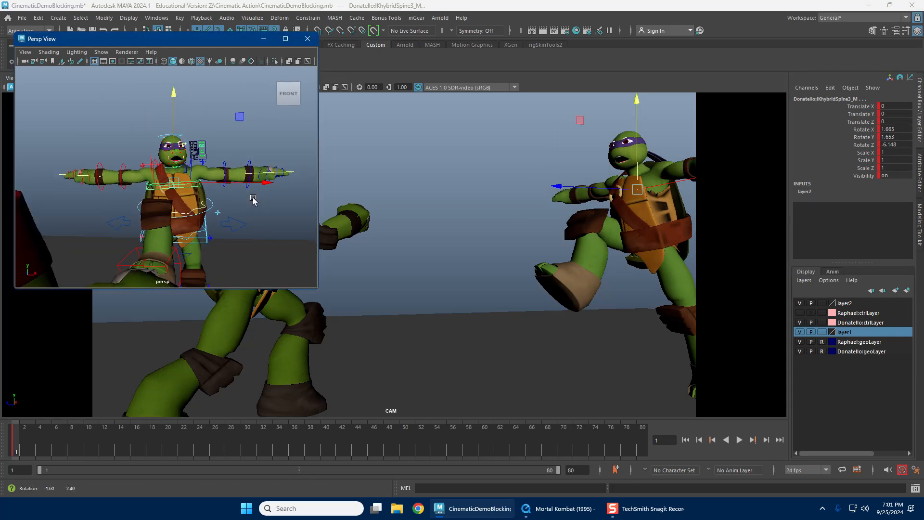
{"action": "scroll", "coordinate": [231, 200], "scroll_direction": "up", "scroll_amount": 3}
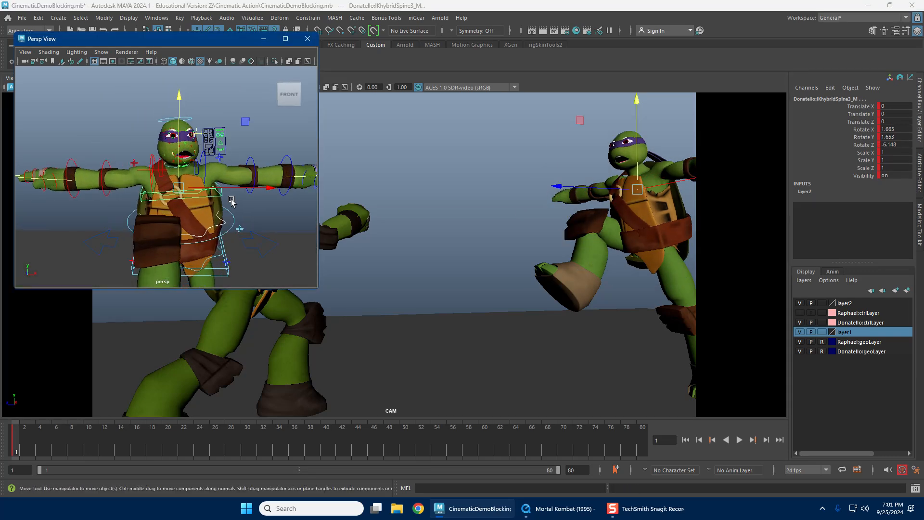
{"action": "left_click", "coordinate": [215, 226]}
{"action": "key", "text": "e"}
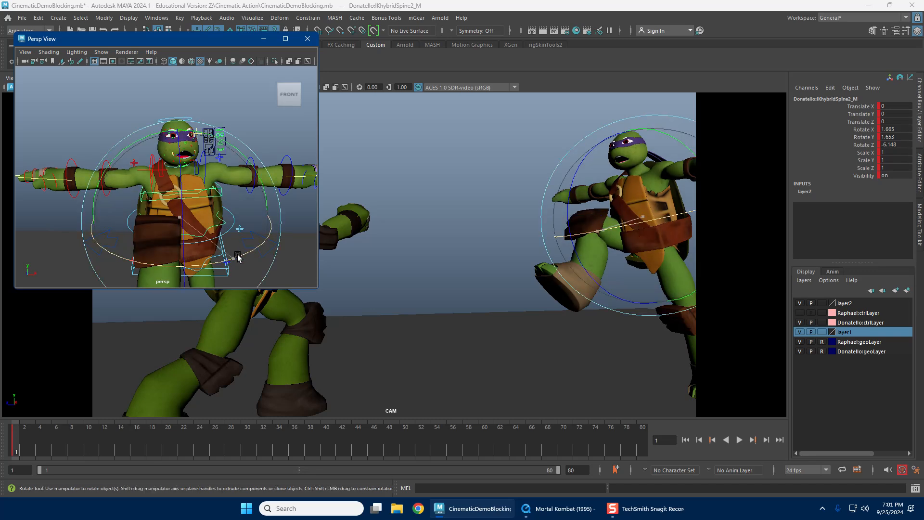
{"action": "left_click_drag", "start_coordinate": [233, 258], "coordinate": [263, 240]}
{"action": "left_click_drag", "start_coordinate": [188, 237], "coordinate": [180, 248]}
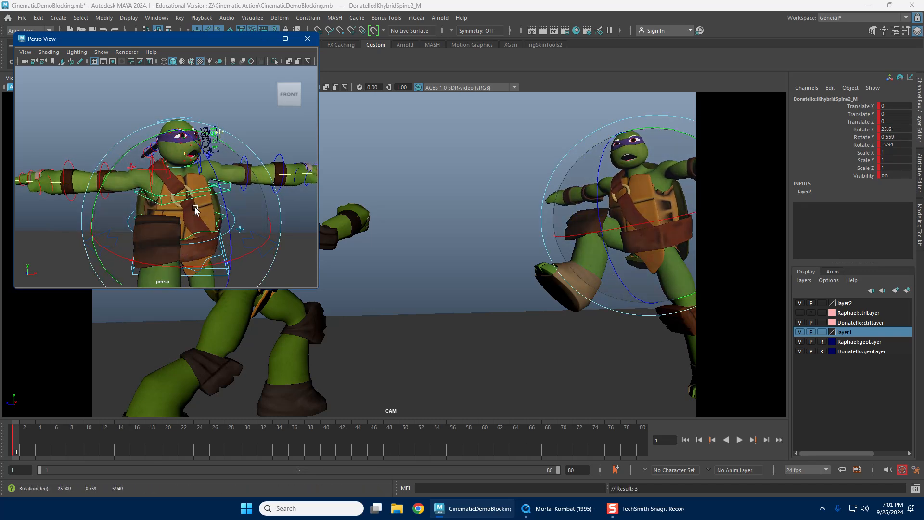
{"action": "key", "text": "w"}
Step: Set the Global attribute of Donatello's head control to 10
{"action": "left_click", "coordinate": [186, 125]}
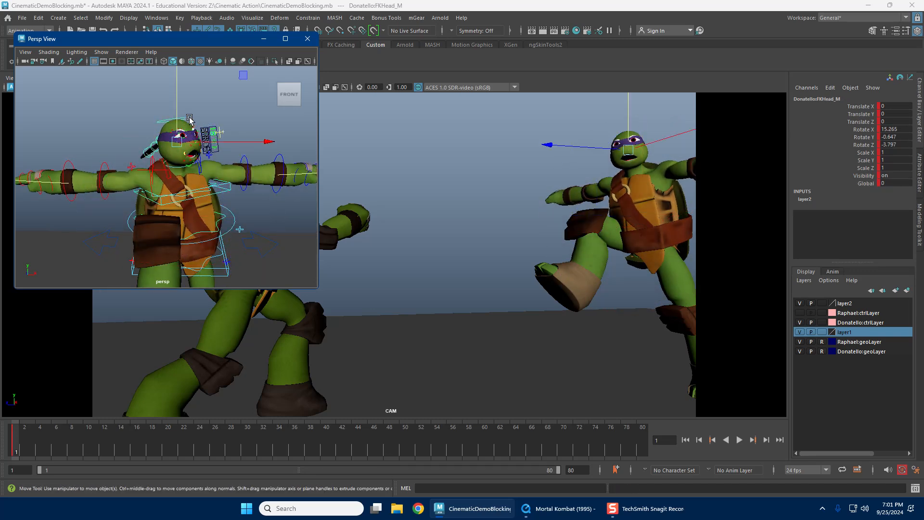
{"action": "left_click", "coordinate": [866, 183]}
Step: Rotate Donatello's right scapula control to Rotate -13.673, -7.954, 32.758
{"action": "left_click_drag", "start_coordinate": [226, 213], "coordinate": [216, 225], "text": "alt"}
{"action": "scroll", "coordinate": [218, 177], "scroll_direction": "up", "scroll_amount": 3}
{"action": "left_click", "coordinate": [191, 168]}
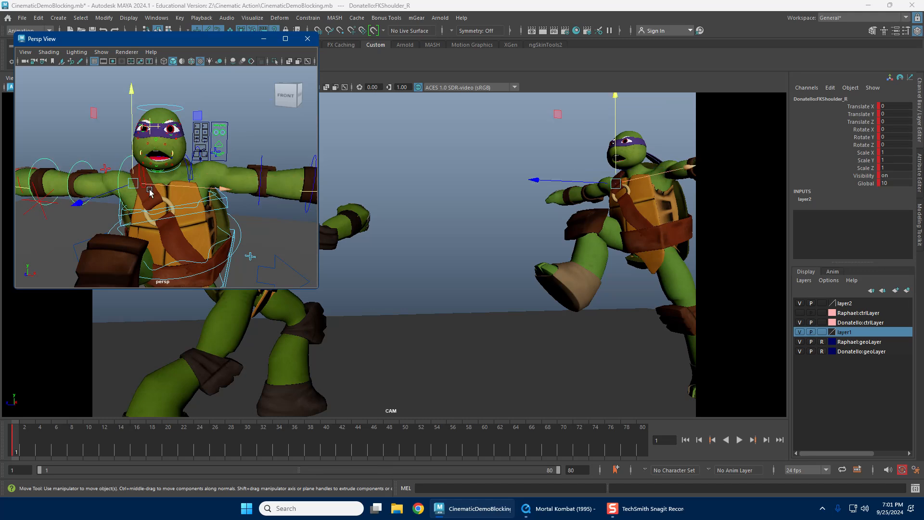
{"action": "scroll", "coordinate": [145, 192], "scroll_direction": "down", "scroll_amount": 3}
{"action": "left_click", "coordinate": [162, 222]}
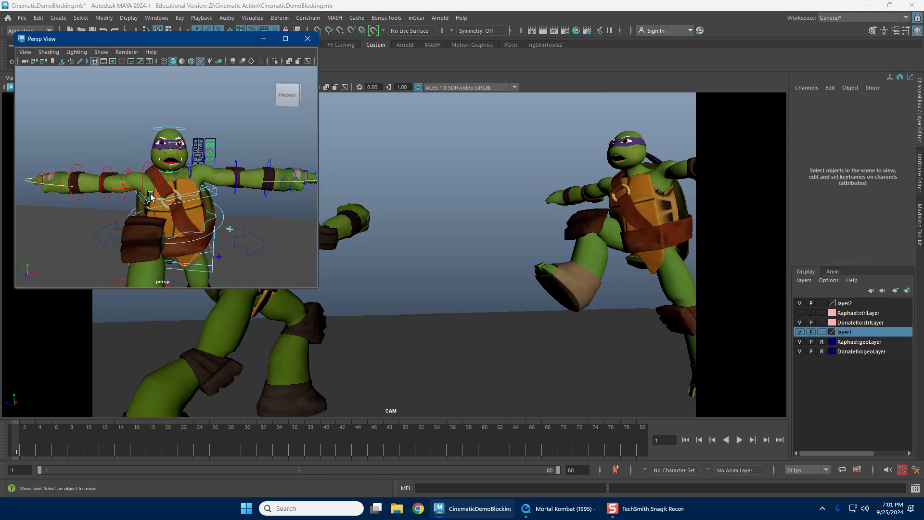
{"action": "key", "text": "e"}
{"action": "left_click", "coordinate": [159, 174]}
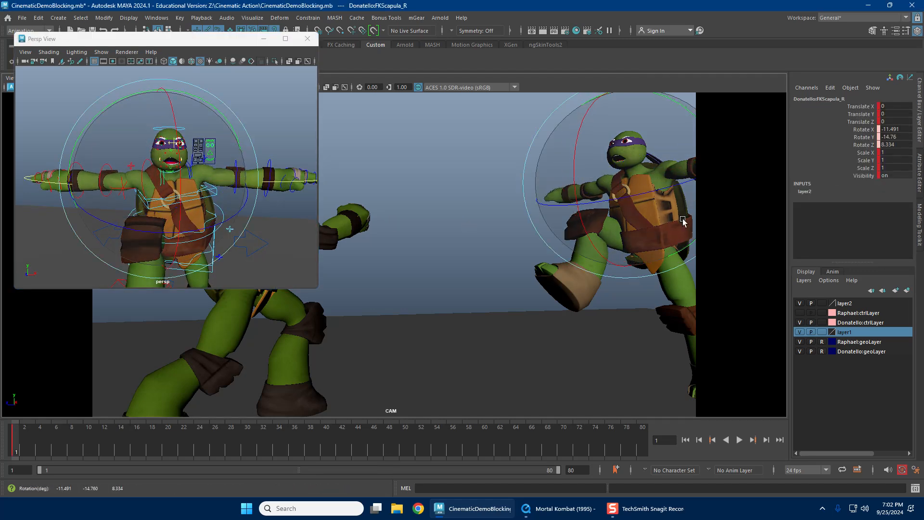
{"action": "left_click_drag", "start_coordinate": [669, 225], "coordinate": [679, 197]}
{"action": "key", "text": "w"}
Step: Rotate the middle and upper spine controls together so Donatello's torso twists further with his left shoulder forward
{"action": "left_click_drag", "start_coordinate": [284, 220], "coordinate": [237, 222], "text": "alt"}
{"action": "scroll", "coordinate": [236, 223], "scroll_direction": "up", "scroll_amount": 2}
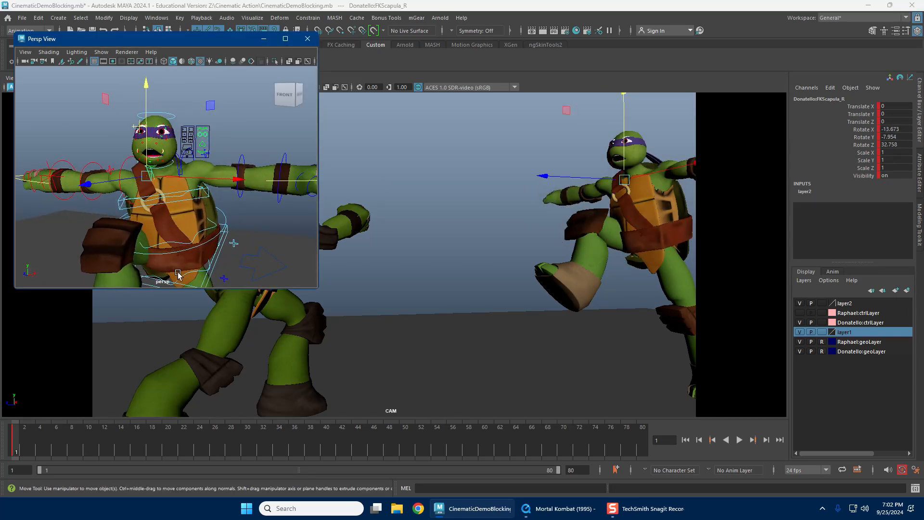
{"action": "left_click", "coordinate": [171, 207]}
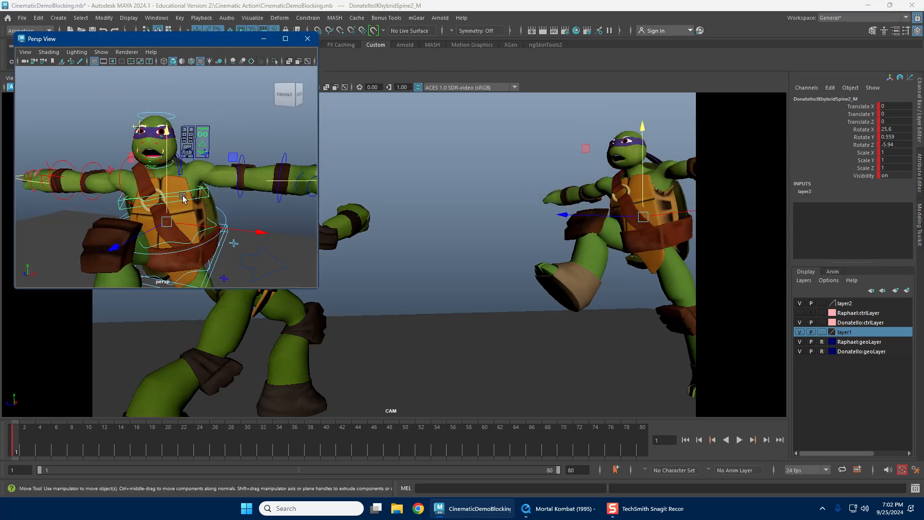
{"action": "left_click", "coordinate": [183, 197], "text": "shift"}
{"action": "key", "text": "e"}
{"action": "left_click_drag", "start_coordinate": [649, 208], "coordinate": [678, 210]}
{"action": "key", "text": "w"}
{"action": "left_click_drag", "start_coordinate": [180, 210], "coordinate": [209, 163], "text": "alt"}
{"action": "key", "text": "e"}
{"action": "key", "text": "w"}
Step: Swing Donatello's left arm forward by rotating the left shoulder control to Rotate -18.11, 36.355, 56.138
{"action": "left_click_drag", "start_coordinate": [255, 196], "coordinate": [198, 174], "text": "alt"}
{"action": "left_click", "coordinate": [192, 173]}
{"action": "left_click", "coordinate": [186, 173]}
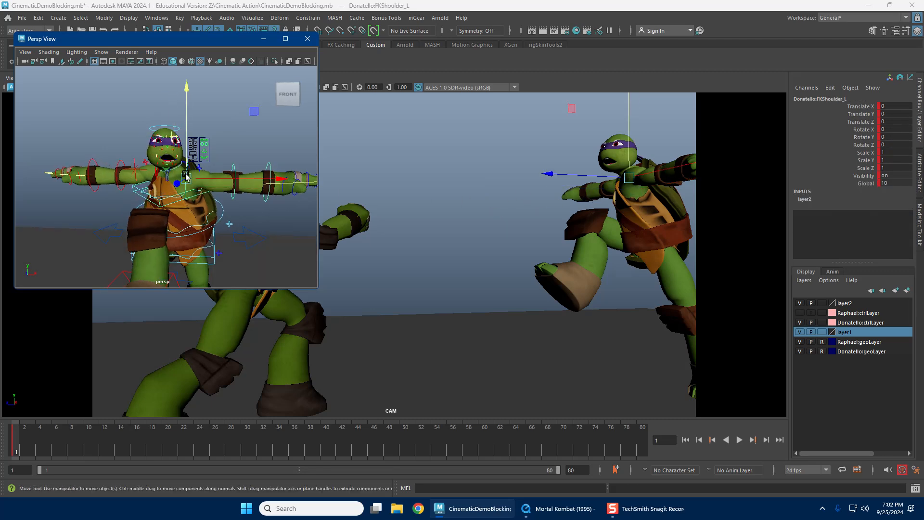
{"action": "key", "text": "e"}
{"action": "left_click", "coordinate": [628, 191]}
{"action": "left_click_drag", "start_coordinate": [629, 191], "coordinate": [533, 205]}
{"action": "key", "text": "w"}
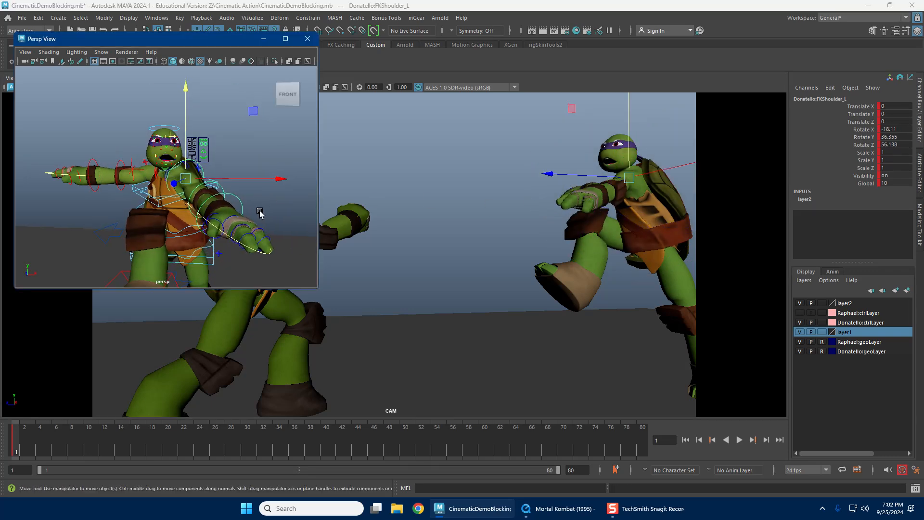
Step: Bend Donatello's left elbow into a guard by setting its Rotate Z to 95.101
{"action": "left_click", "coordinate": [192, 195]}
{"action": "key", "text": "e"}
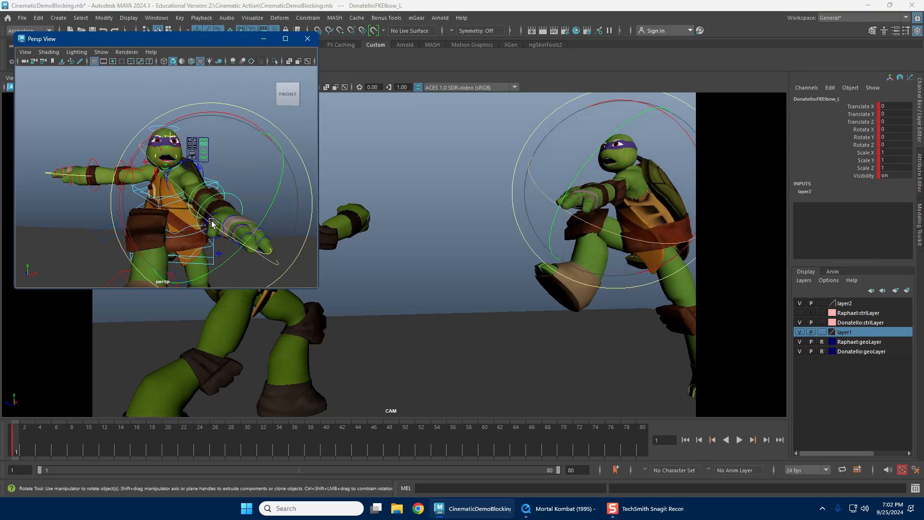
{"action": "left_click_drag", "start_coordinate": [211, 222], "coordinate": [108, 206]}
{"action": "middle_click_drag", "start_coordinate": [109, 207], "coordinate": [166, 195], "text": "alt"}
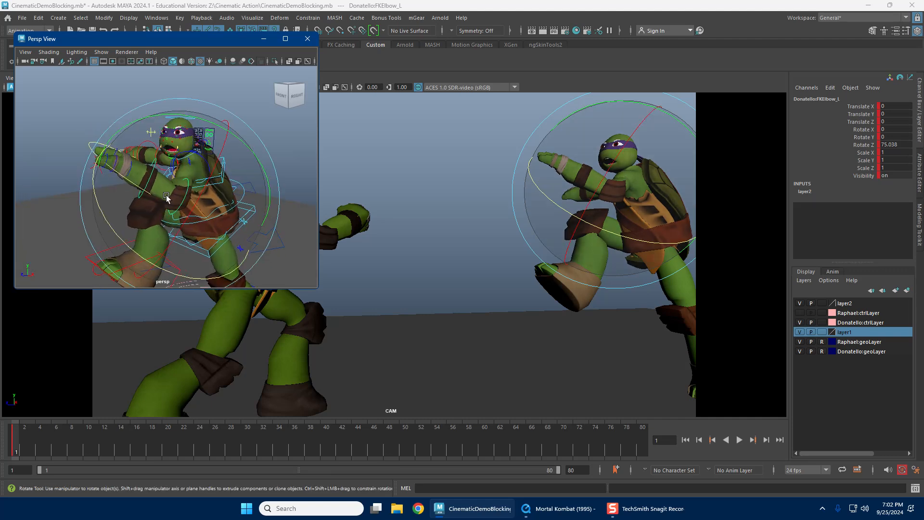
{"action": "left_click_drag", "start_coordinate": [112, 224], "coordinate": [121, 167]}
{"action": "key", "text": "w"}
Step: Curl Donatello's left index finger, middle finger and thumb into a fist
{"action": "right_click_drag", "start_coordinate": [144, 170], "coordinate": [171, 174], "text": "alt"}
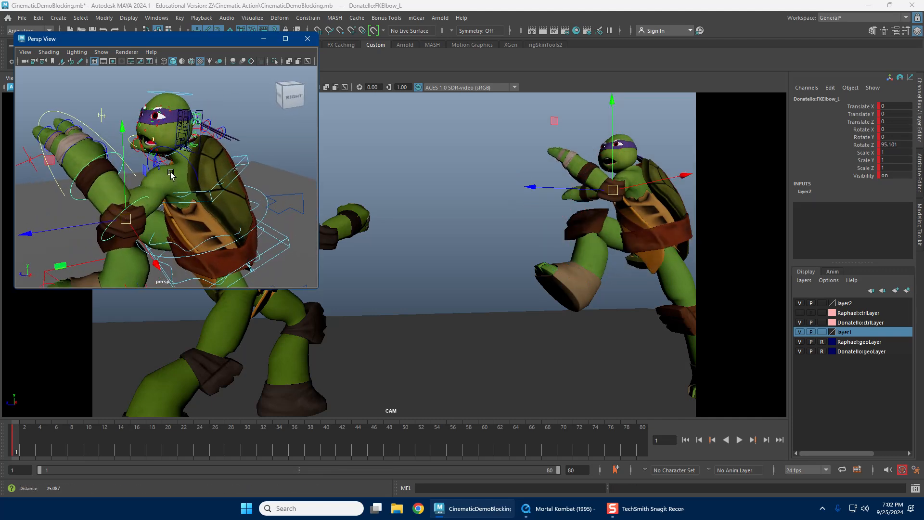
{"action": "left_click_drag", "start_coordinate": [171, 174], "coordinate": [76, 141], "text": "alt"}
{"action": "left_click", "coordinate": [66, 116]}
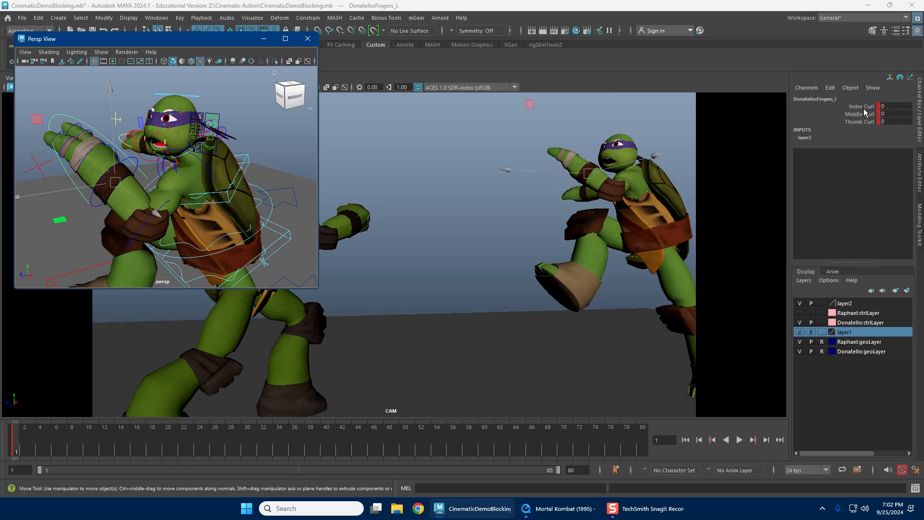
{"action": "left_click_drag", "start_coordinate": [864, 108], "coordinate": [867, 122]}
{"action": "middle_click_drag", "start_coordinate": [133, 166], "coordinate": [165, 163]}
Step: Close Donatello's right hand into a fist with Index, Middle and Thumb Curl at 10
{"action": "left_click_drag", "start_coordinate": [165, 164], "coordinate": [99, 190], "text": "alt"}
{"action": "left_click", "coordinate": [99, 189]}
{"action": "left_click", "coordinate": [108, 191]}
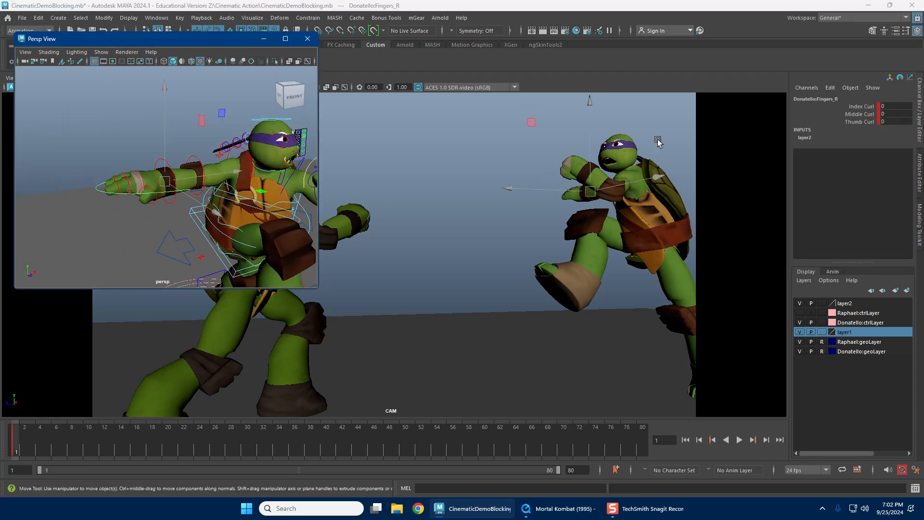
{"action": "left_click_drag", "start_coordinate": [864, 107], "coordinate": [865, 121]}
{"action": "middle_click_drag", "start_coordinate": [94, 127], "coordinate": [397, 142]}
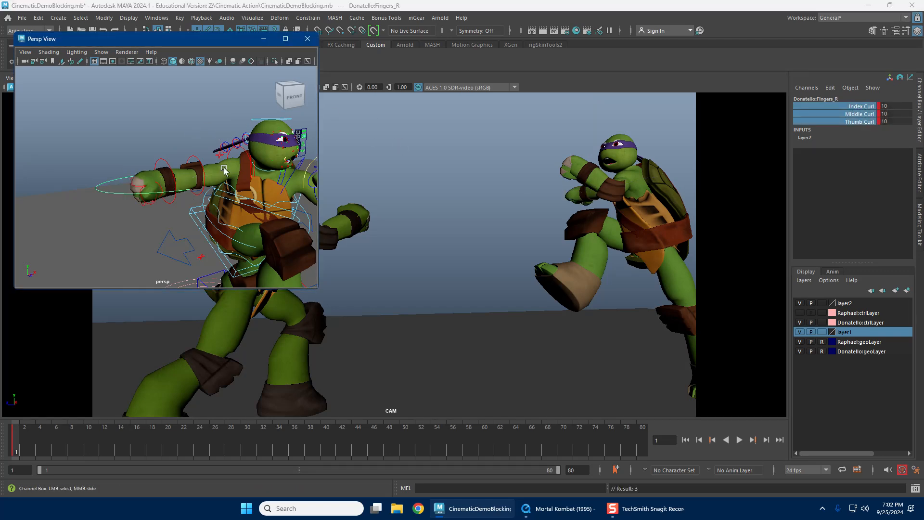
Step: Angle Donatello's fists at the wrists, rotating the right wrist to about 2.207, -4.207, 18.724
{"action": "left_click_drag", "start_coordinate": [225, 170], "coordinate": [146, 166], "text": "alt"}
{"action": "middle_click_drag", "start_coordinate": [145, 166], "coordinate": [179, 159], "text": "alt"}
{"action": "left_click", "coordinate": [253, 138]}
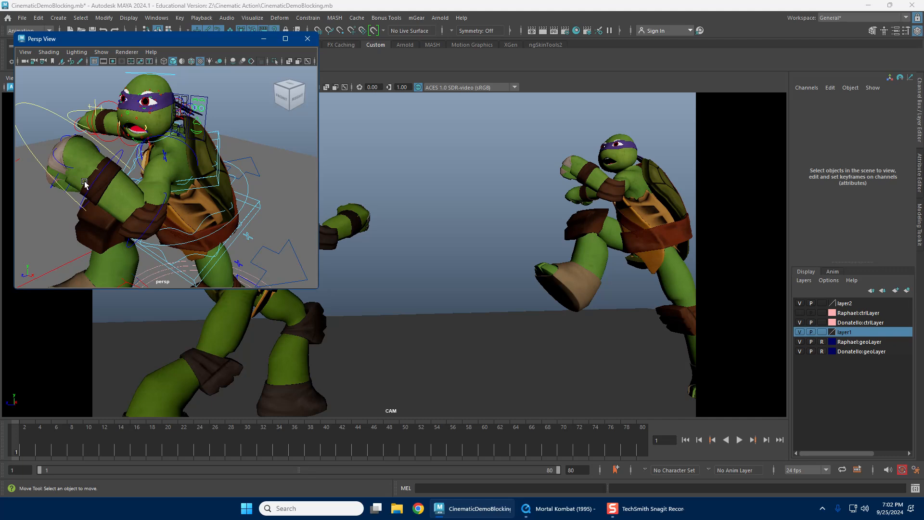
{"action": "left_click", "coordinate": [95, 178]}
{"action": "key", "text": "e"}
{"action": "left_click_drag", "start_coordinate": [144, 207], "coordinate": [223, 194]}
{"action": "key", "text": "w"}
{"action": "left_click", "coordinate": [93, 148]}
{"action": "key", "text": "e"}
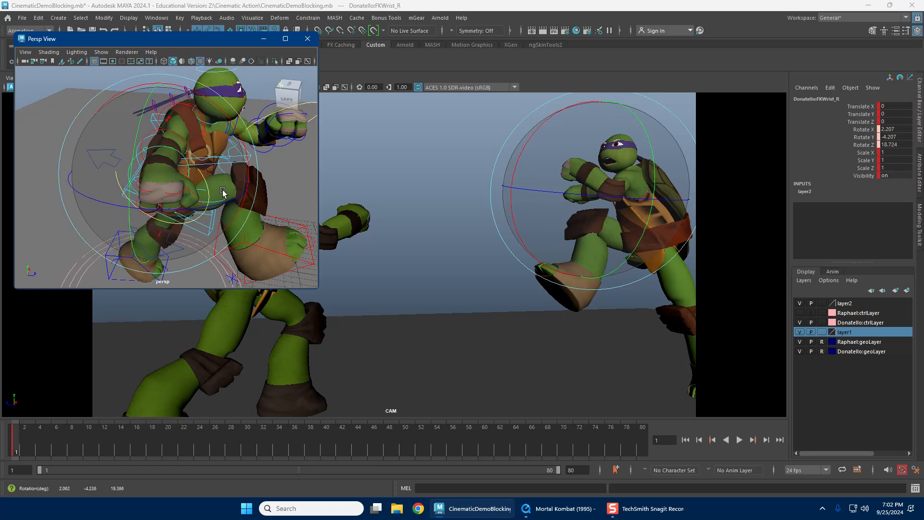
{"action": "key", "text": "w"}
Step: Bend Donatello's right elbow so the forearm comes forward across his body
{"action": "left_click_drag", "start_coordinate": [200, 164], "coordinate": [167, 163], "text": "alt"}
{"action": "left_click", "coordinate": [148, 151]}
{"action": "key", "text": "e"}
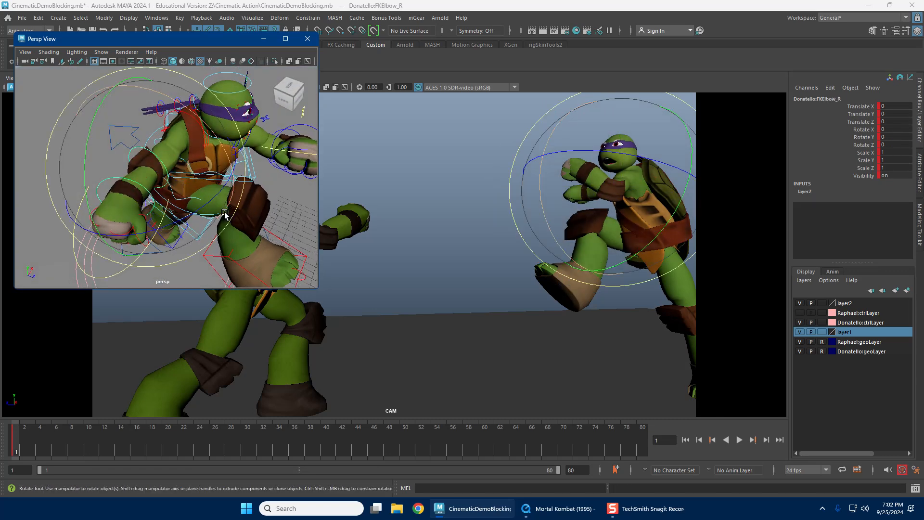
{"action": "left_click_drag", "start_coordinate": [197, 210], "coordinate": [192, 183]}
{"action": "key", "text": "w"}
Step: Rotate Donatello's right shoulder control to Rotate -25.954, 45.207, -35.358
{"action": "left_click", "coordinate": [186, 124]}
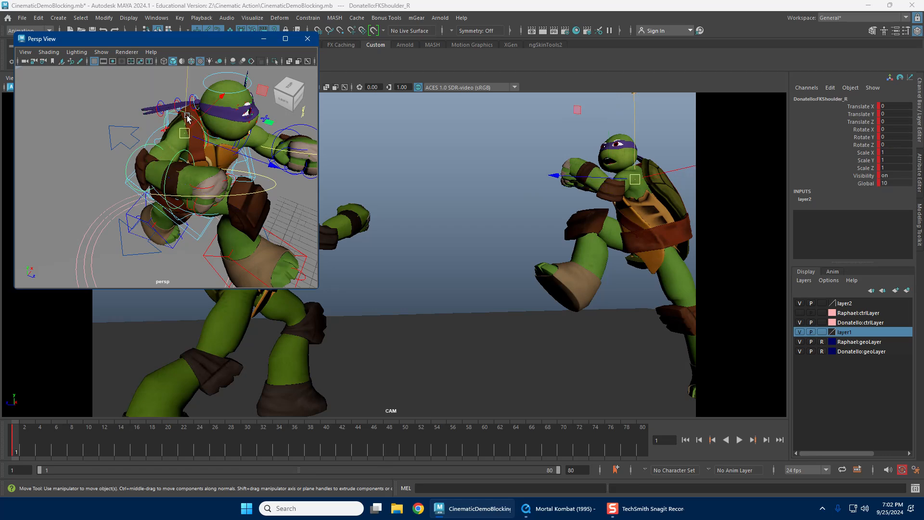
{"action": "key", "text": "e"}
{"action": "scroll", "coordinate": [207, 156], "scroll_direction": "down", "scroll_amount": 3}
{"action": "left_click_drag", "start_coordinate": [207, 155], "coordinate": [230, 140], "text": "alt"}
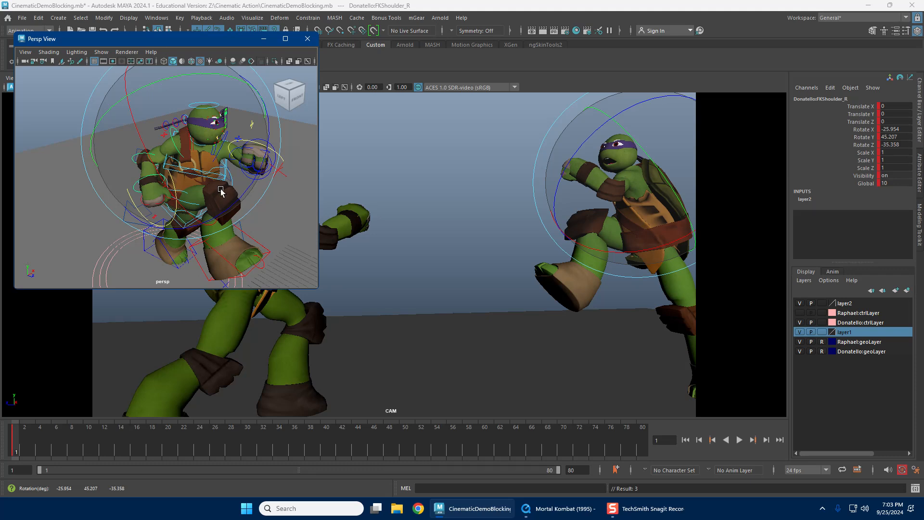
{"action": "key", "text": "w"}
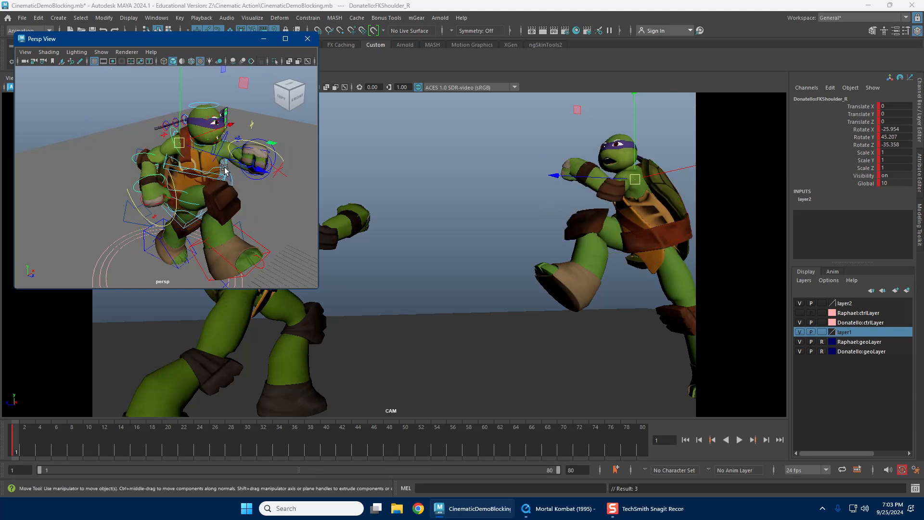
Step: Tilt Donatello's head by rotating the head control to about 12.526, -3.974, 7.294
{"action": "left_click_drag", "start_coordinate": [214, 173], "coordinate": [177, 172], "text": "alt"}
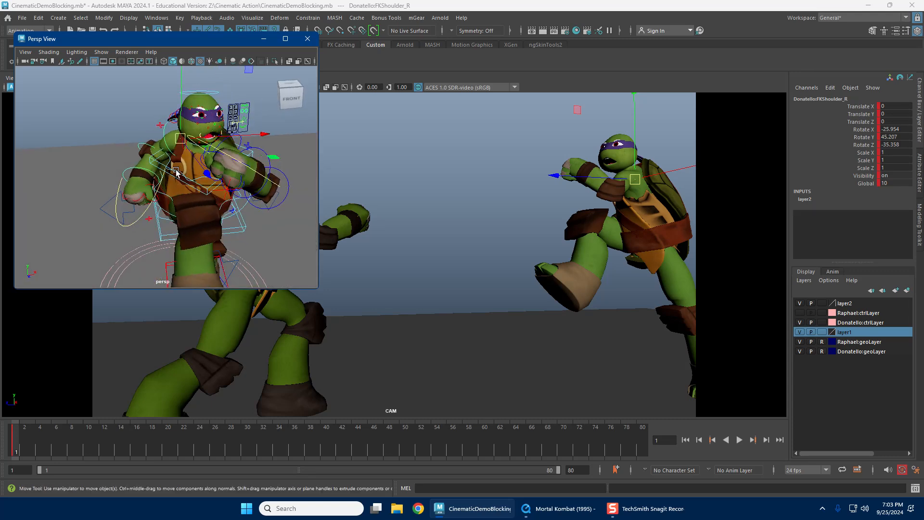
{"action": "left_click", "coordinate": [212, 97]}
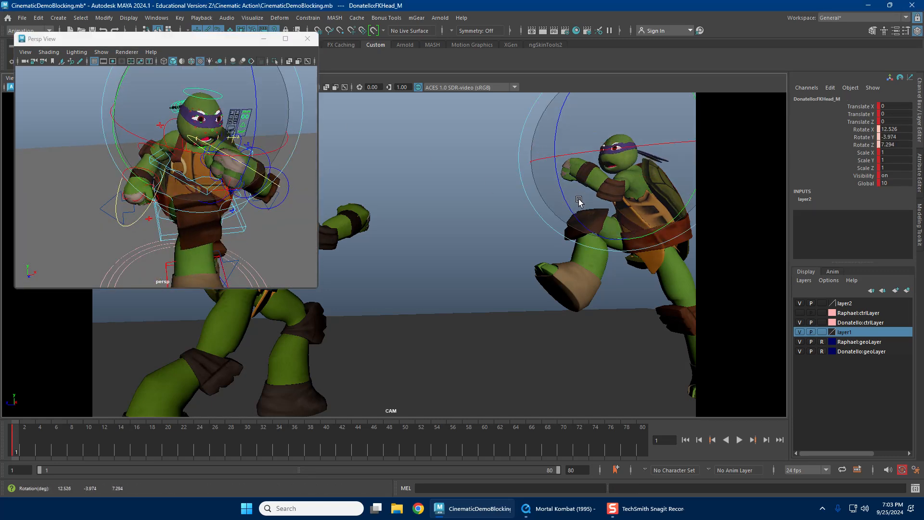
Step: Aim Donatello's eyes at Raphael by moving the eye aim control to Translate -11.15, -8.65, 66.546
{"action": "left_click_drag", "start_coordinate": [296, 158], "coordinate": [138, 190], "text": "alt"}
{"action": "left_click", "coordinate": [138, 127]}
{"action": "scroll", "coordinate": [202, 171], "scroll_direction": "down", "scroll_amount": 3}
{"action": "scroll", "coordinate": [201, 171], "scroll_direction": "down", "scroll_amount": 2}
{"action": "middle_click_drag", "start_coordinate": [138, 190], "coordinate": [200, 177], "text": "alt"}
{"action": "scroll", "coordinate": [183, 172], "scroll_direction": "up", "scroll_amount": 2}
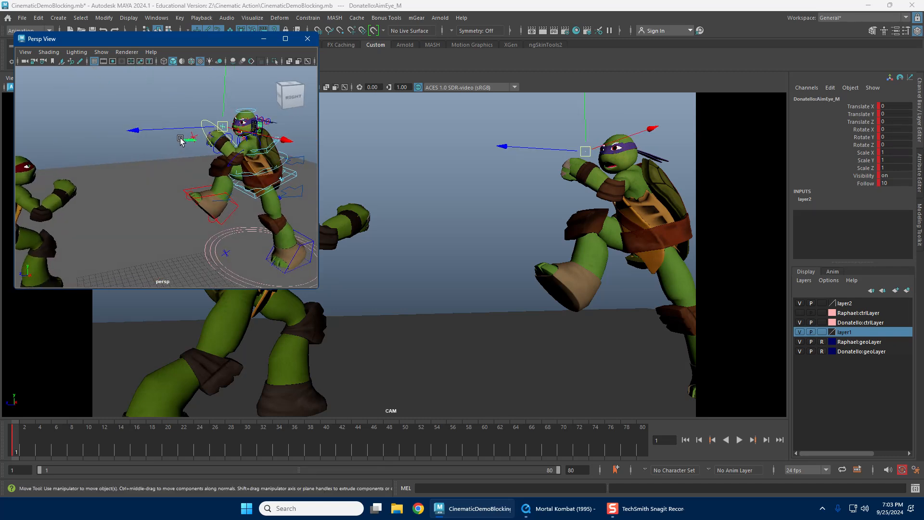
{"action": "left_click_drag", "start_coordinate": [138, 130], "coordinate": [19, 136]}
{"action": "middle_click_drag", "start_coordinate": [50, 164], "coordinate": [105, 151], "text": "alt"}
{"action": "left_click_drag", "start_coordinate": [128, 121], "coordinate": [105, 173]}
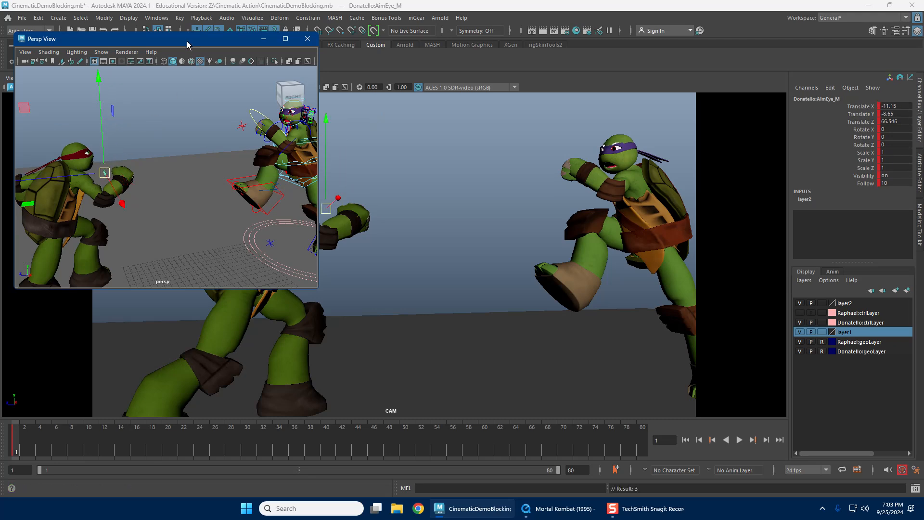
Step: Refine Donatello's eye aim control beside Raphael to about Translate -9.339, -10.943, 65.473
{"action": "left_click_drag", "start_coordinate": [187, 43], "coordinate": [777, 209]}
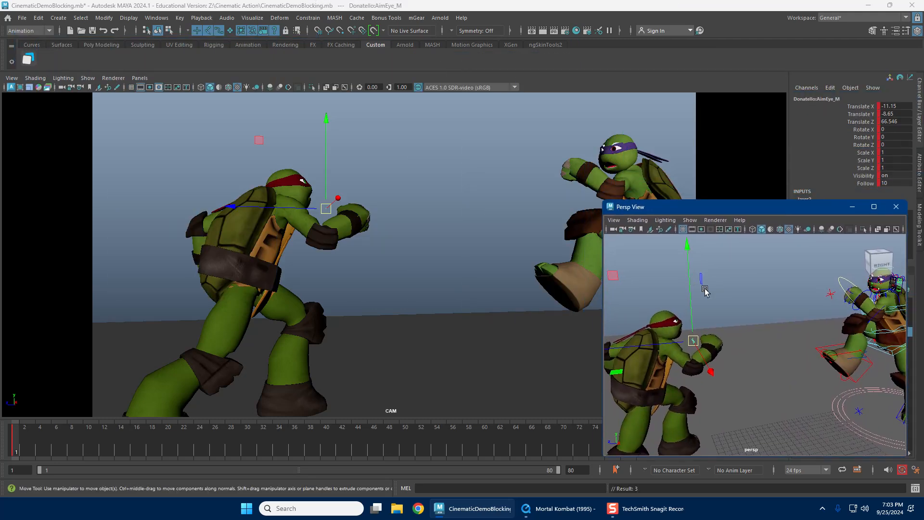
{"action": "left_click_drag", "start_coordinate": [698, 343], "coordinate": [785, 347]}
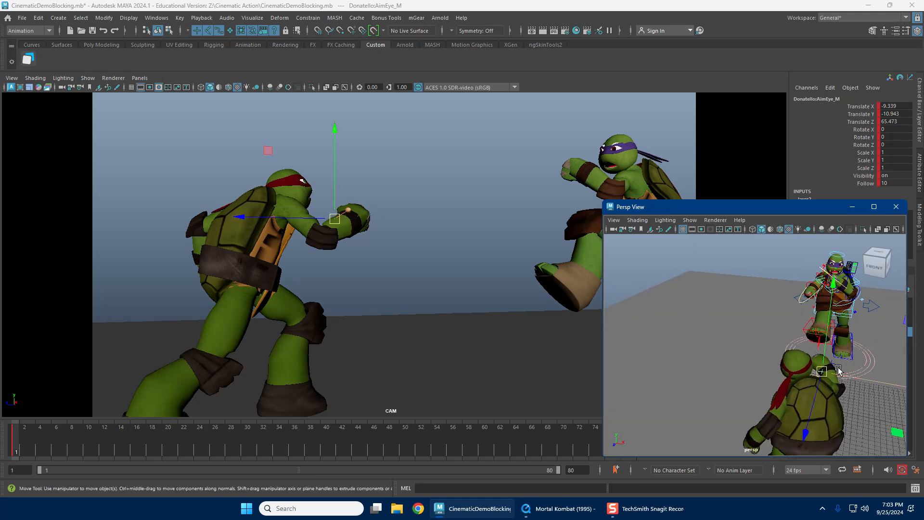
{"action": "left_click_drag", "start_coordinate": [822, 371], "coordinate": [824, 375]}
Step: Rotate Donatello's right shoulder control to about Rotate 3.962, 18.805, -112.719
{"action": "left_click_drag", "start_coordinate": [803, 212], "coordinate": [231, 46]}
{"action": "left_click_drag", "start_coordinate": [263, 172], "coordinate": [183, 164], "text": "alt"}
{"action": "left_click_drag", "start_coordinate": [239, 161], "coordinate": [123, 125], "text": "alt"}
{"action": "left_click", "coordinate": [132, 120]}
{"action": "key", "text": "e"}
{"action": "left_click_drag", "start_coordinate": [605, 188], "coordinate": [669, 217]}
{"action": "key", "text": "w"}
{"action": "left_click", "coordinate": [148, 128]}
{"action": "left_click", "coordinate": [142, 126]}
{"action": "key", "text": "e"}
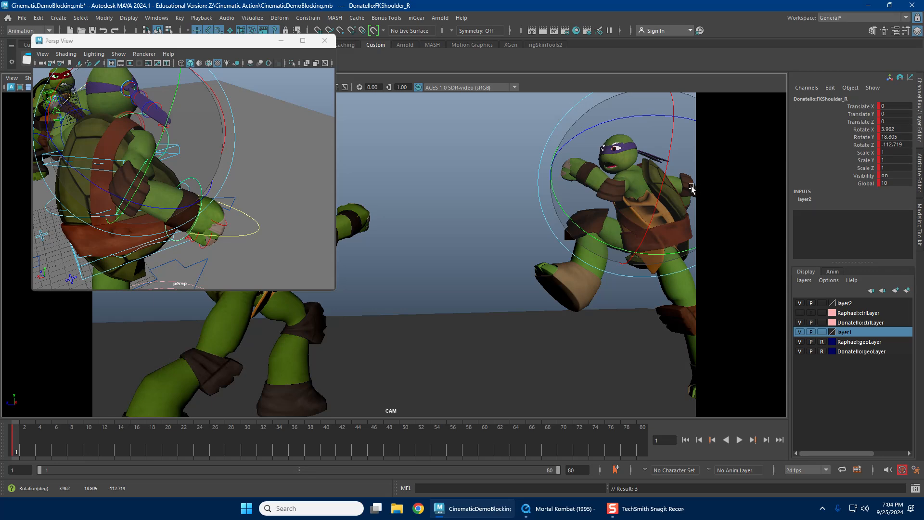
{"action": "key", "text": "w"}
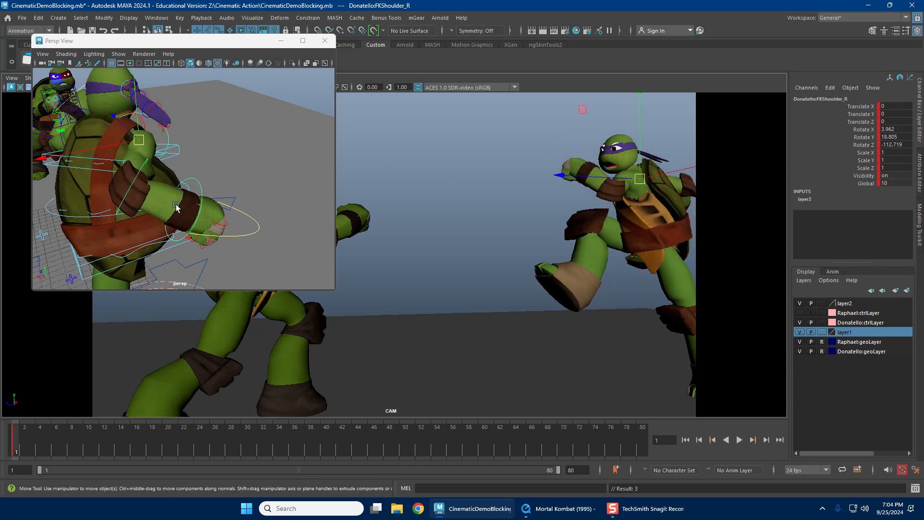
Step: Bend Donatello's right elbow by rotating its FK control to about Rotate Z 53.034
{"action": "left_click", "coordinate": [127, 190]}
{"action": "key", "text": "e"}
{"action": "left_click_drag", "start_coordinate": [159, 231], "coordinate": [137, 254]}
{"action": "key", "text": "w"}
{"action": "left_click", "coordinate": [526, 192]}
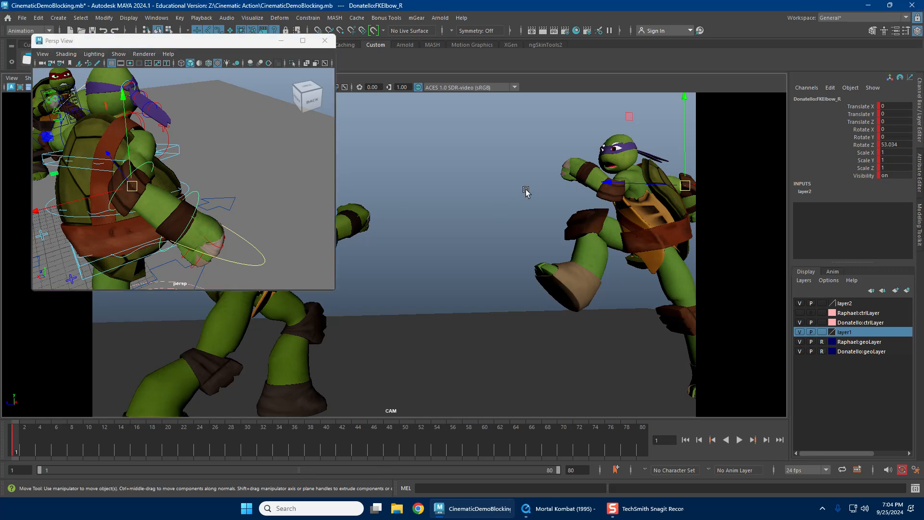
Step: Twist Donatello's torso by rotating the middle hybrid spine control to about Rotate -23.675, 8.488, -4.595
{"action": "right_click_drag", "start_coordinate": [202, 175], "coordinate": [145, 168], "text": "alt"}
{"action": "left_click_drag", "start_coordinate": [145, 168], "coordinate": [212, 169], "text": "alt"}
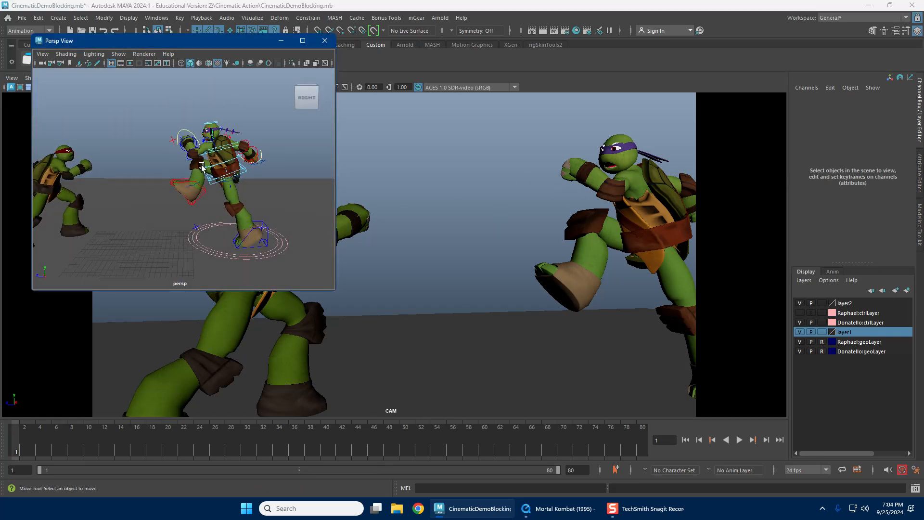
{"action": "right_click_drag", "start_coordinate": [212, 169], "coordinate": [238, 177], "text": "alt"}
{"action": "left_click_drag", "start_coordinate": [238, 176], "coordinate": [149, 175], "text": "alt"}
{"action": "left_click", "coordinate": [116, 171]}
{"action": "right_click_drag", "start_coordinate": [150, 175], "coordinate": [181, 183], "text": "alt"}
{"action": "left_click_drag", "start_coordinate": [182, 183], "coordinate": [331, 194], "text": "alt"}
{"action": "key", "text": "e"}
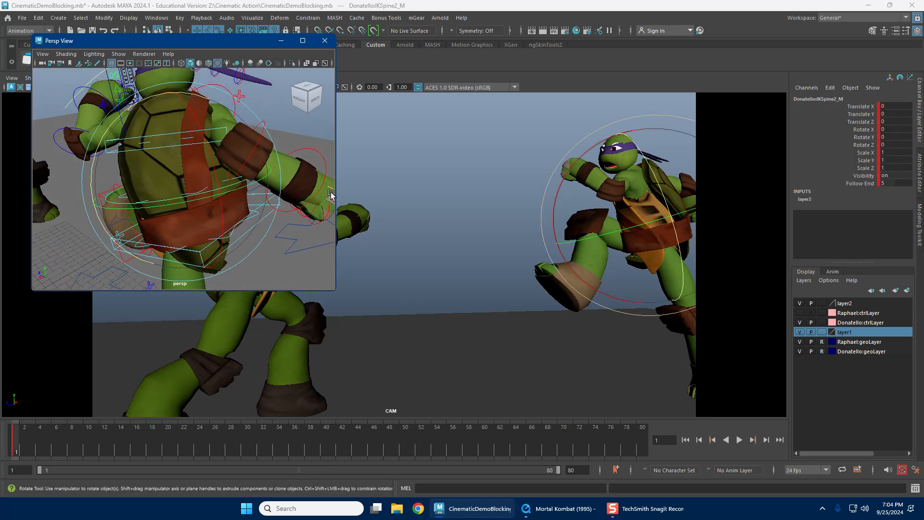
{"action": "left_click_drag", "start_coordinate": [248, 201], "coordinate": [206, 202], "text": "alt"}
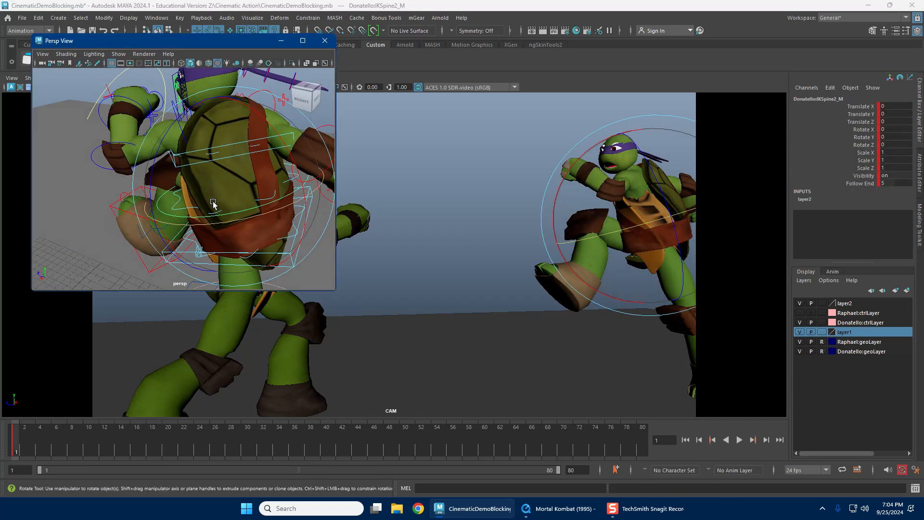
{"action": "key", "text": "w"}
{"action": "left_click", "coordinate": [181, 206]}
{"action": "key", "text": "e"}
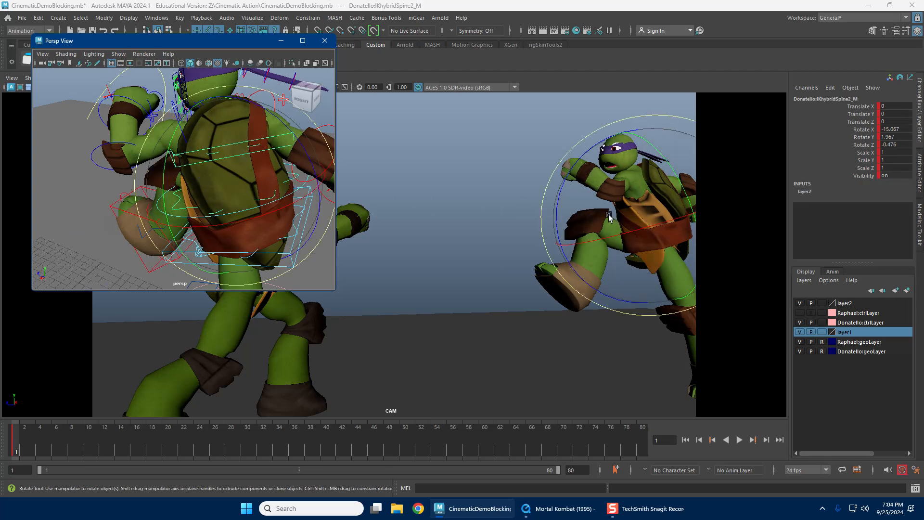
{"action": "left_click_drag", "start_coordinate": [667, 212], "coordinate": [627, 226]}
{"action": "key", "text": "w"}
Step: Rotate Donatello's left shoulder control to adjust the raised arm in front of his face
{"action": "left_click_drag", "start_coordinate": [227, 159], "coordinate": [199, 157], "text": "alt"}
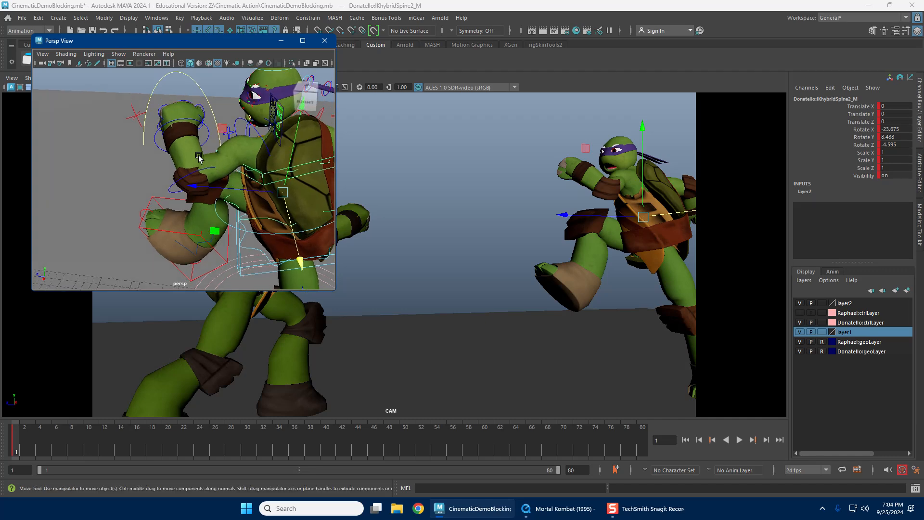
{"action": "left_click", "coordinate": [258, 135]}
{"action": "key", "text": "e"}
{"action": "left_click_drag", "start_coordinate": [634, 193], "coordinate": [652, 222]}
{"action": "key", "text": "w"}
Step: Rotate Donatello's left wrist control to about Rotate 22.027, -0.087, 15.546
{"action": "left_click", "coordinate": [211, 128]}
{"action": "key", "text": "e"}
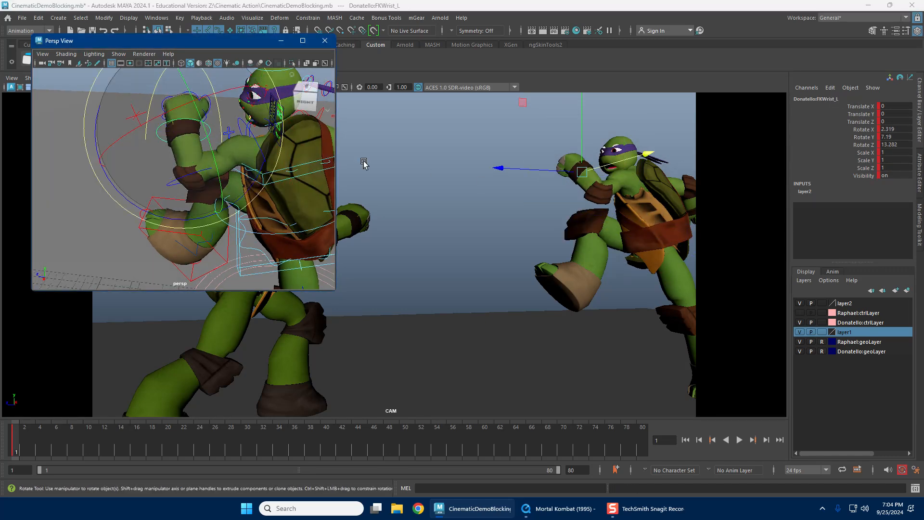
{"action": "left_click_drag", "start_coordinate": [556, 204], "coordinate": [573, 224]}
{"action": "key", "text": "w"}
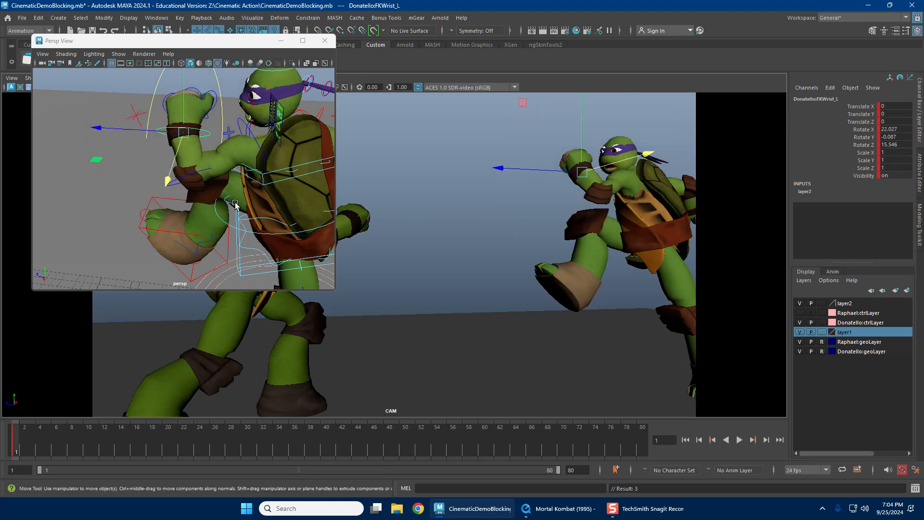
Step: Select all of Donatello's controls, key the pose at frame 1 and save the scene
{"action": "right_click_drag", "start_coordinate": [233, 189], "coordinate": [161, 154], "text": "alt"}
{"action": "left_click_drag", "start_coordinate": [162, 154], "coordinate": [145, 120], "text": "alt"}
{"action": "left_click_drag", "start_coordinate": [144, 118], "coordinate": [286, 266]}
{"action": "left_click", "coordinate": [285, 267]}
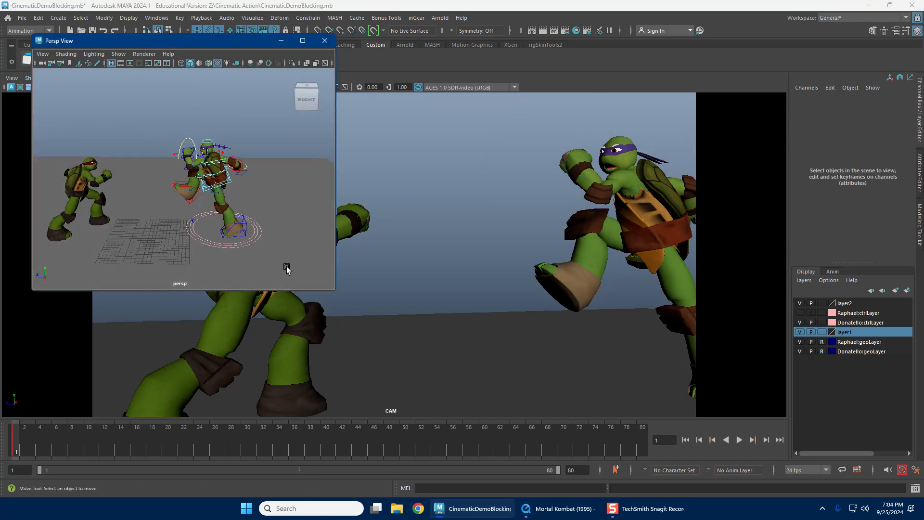
{"action": "left_click_drag", "start_coordinate": [278, 120], "coordinate": [163, 280]}
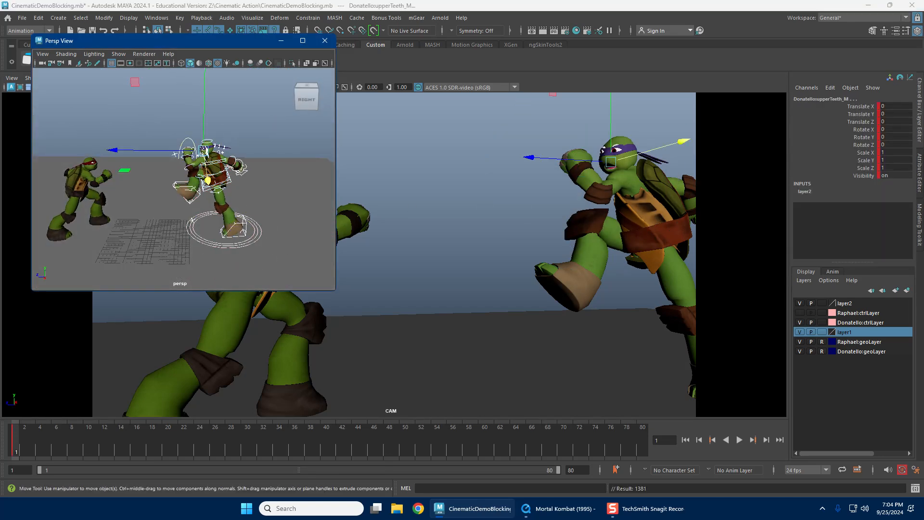
{"action": "left_click", "coordinate": [22, 17]}
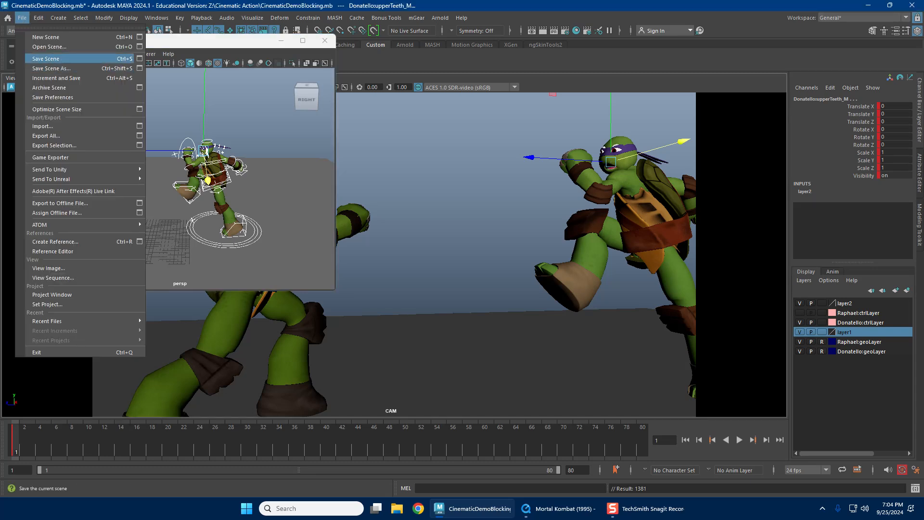
{"action": "left_click", "coordinate": [46, 58]}
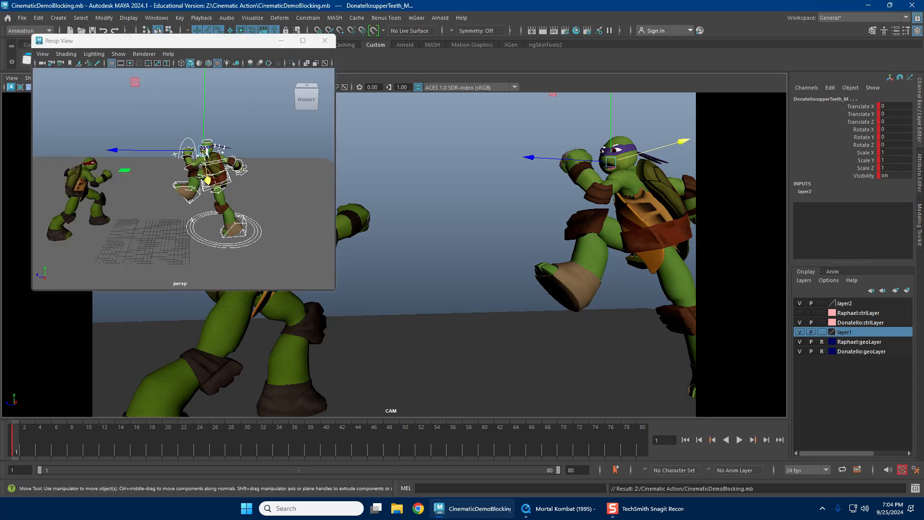
Step: Move Donatello's MainExtra2 control closer to Raphael so his standing foot fits inside the camera frame
{"action": "left_click", "coordinate": [246, 122]}
{"action": "middle_click_drag", "start_coordinate": [148, 148], "coordinate": [150, 142], "text": "alt"}
{"action": "right_click_drag", "start_coordinate": [151, 143], "coordinate": [167, 140], "text": "alt"}
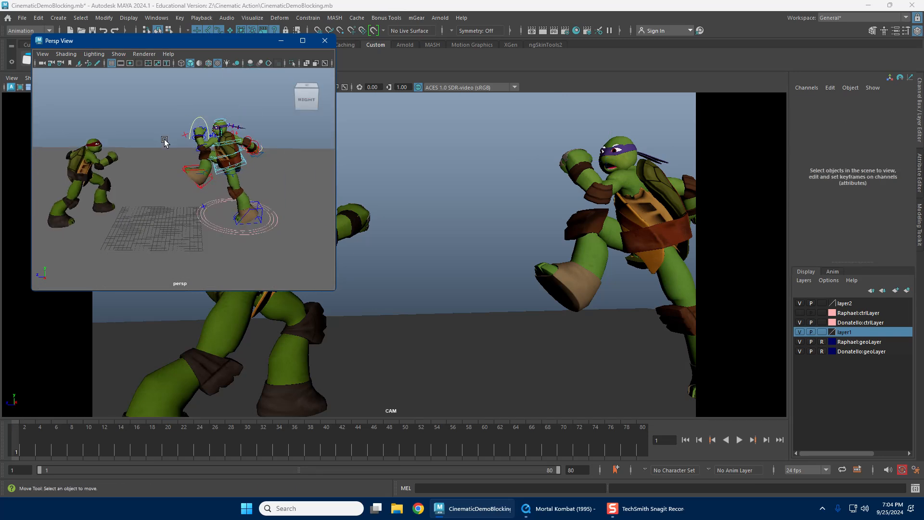
{"action": "left_click_drag", "start_coordinate": [223, 40], "coordinate": [0, 43]}
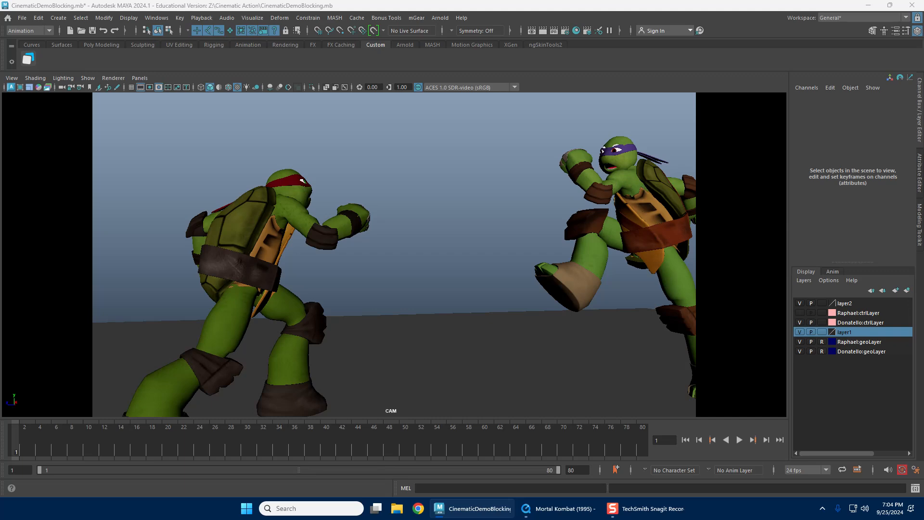
{"action": "left_click_drag", "start_coordinate": [0, 88], "coordinate": [333, 76]}
{"action": "left_click_drag", "start_coordinate": [244, 188], "coordinate": [308, 227], "text": "alt"}
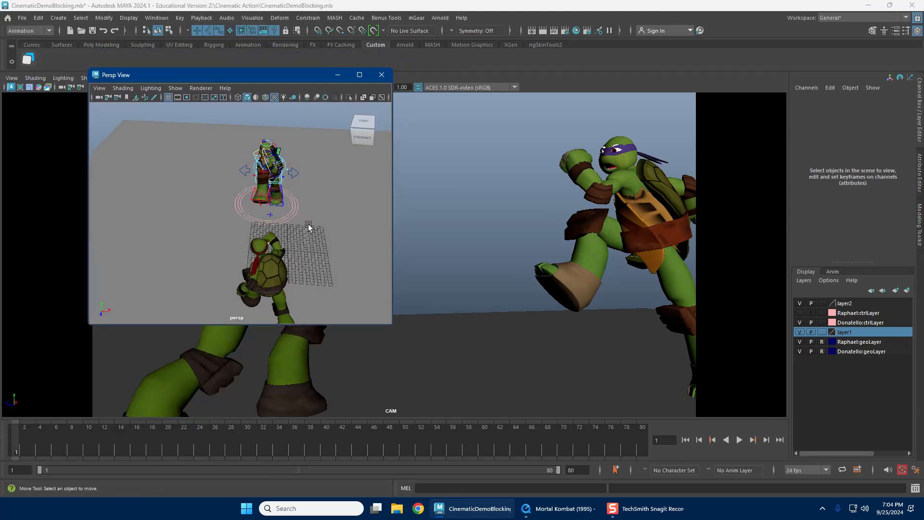
{"action": "left_click_drag", "start_coordinate": [311, 76], "coordinate": [0, 82]}
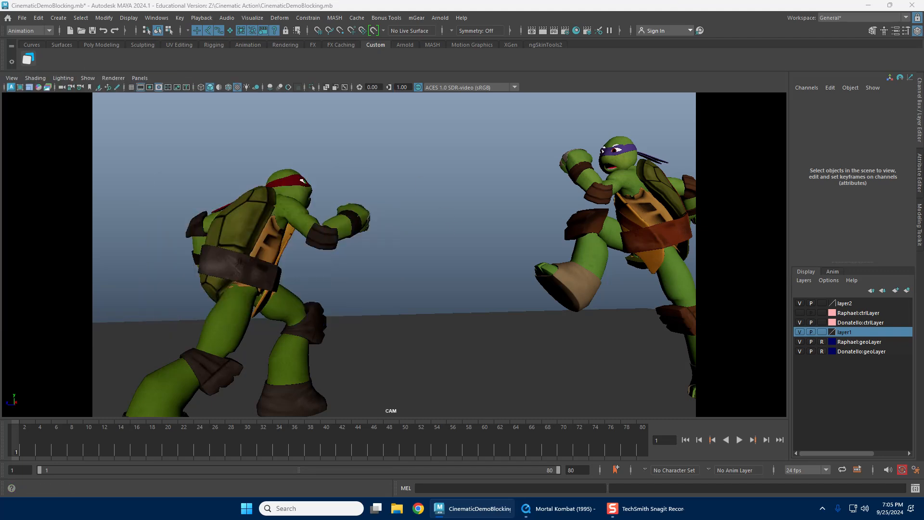
{"action": "left_click_drag", "start_coordinate": [0, 145], "coordinate": [435, 107]}
{"action": "left_click_drag", "start_coordinate": [449, 229], "coordinate": [534, 250], "text": "alt"}
{"action": "middle_click_drag", "start_coordinate": [582, 248], "coordinate": [556, 215], "text": "alt"}
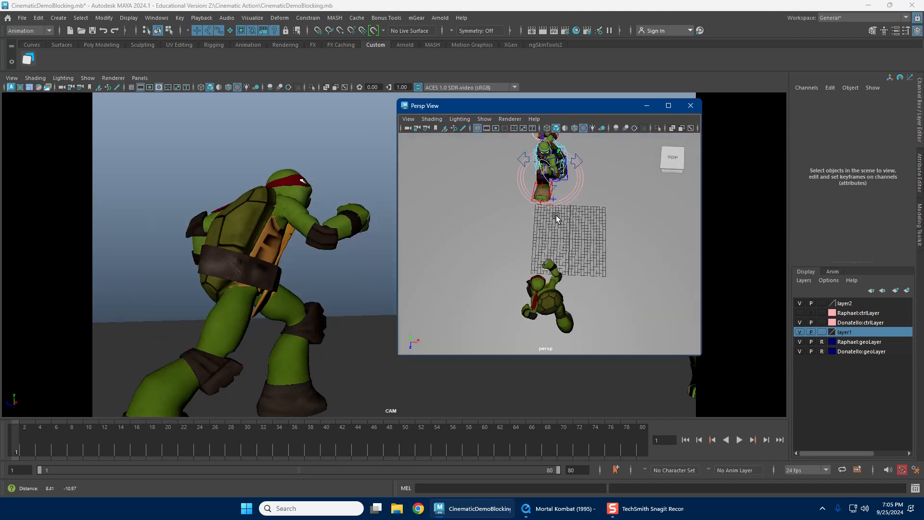
{"action": "scroll", "coordinate": [557, 216], "scroll_direction": "down", "scroll_amount": 2}
{"action": "left_click_drag", "start_coordinate": [529, 106], "coordinate": [0, 111]}
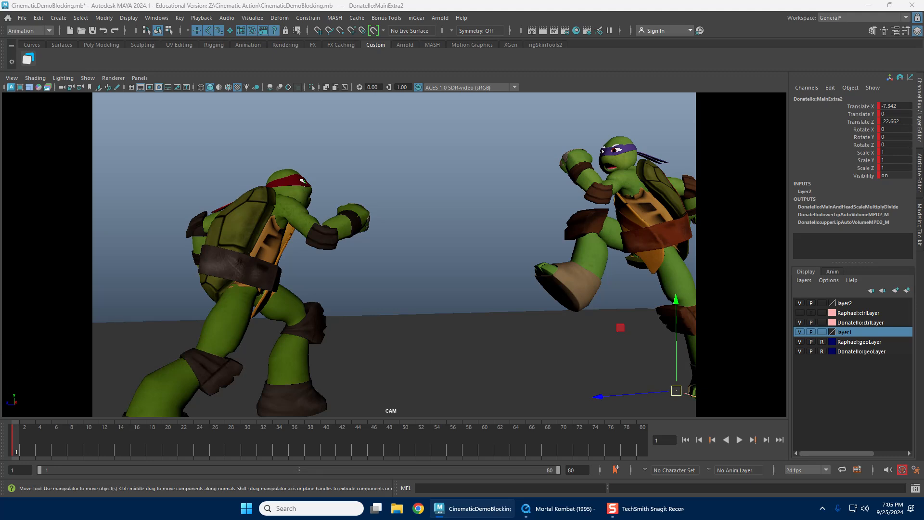
{"action": "left_click_drag", "start_coordinate": [676, 391], "coordinate": [655, 383]}
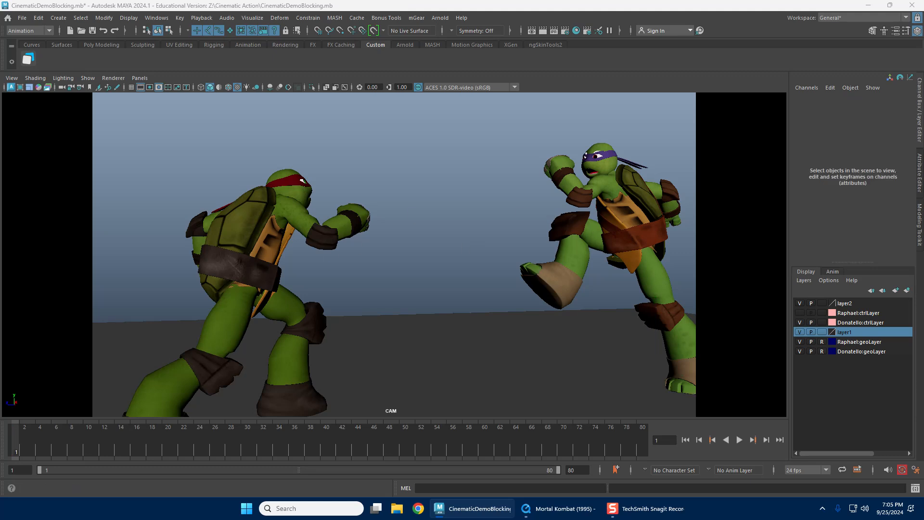
Step: Select all of Donatello's controls and key his adjusted position at frame 1
{"action": "left_click_drag", "start_coordinate": [0, 139], "coordinate": [749, 108]}
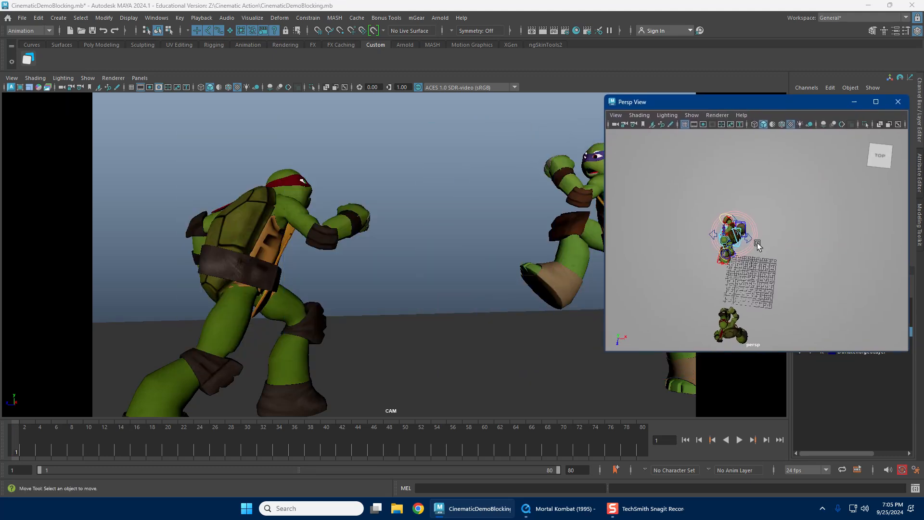
{"action": "scroll", "coordinate": [772, 256], "scroll_direction": "up", "scroll_amount": 2}
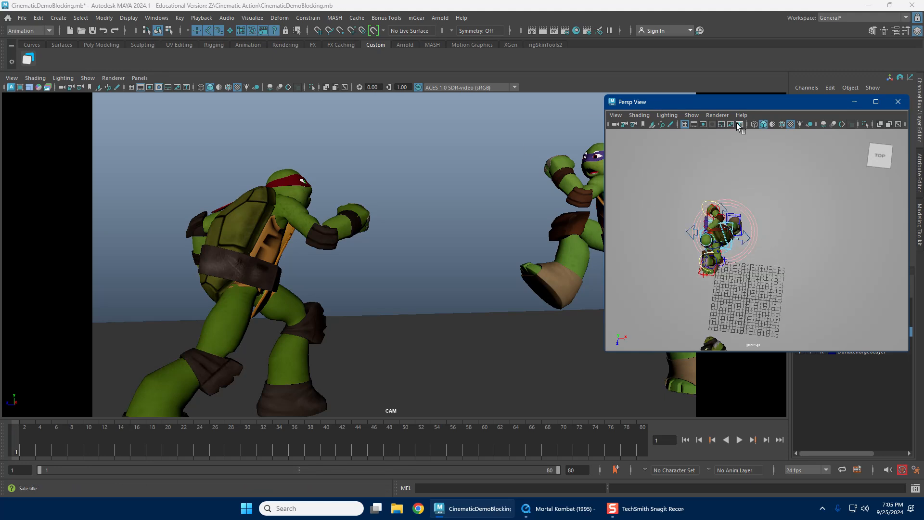
{"action": "left_click_drag", "start_coordinate": [722, 215], "coordinate": [672, 176], "text": "alt"}
{"action": "left_click_drag", "start_coordinate": [676, 163], "coordinate": [848, 277]}
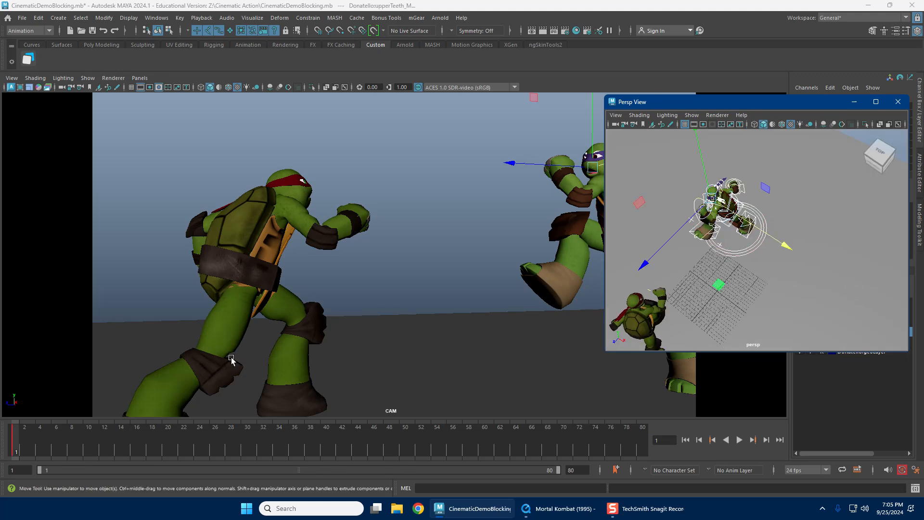
{"action": "key", "text": "alt+v"}
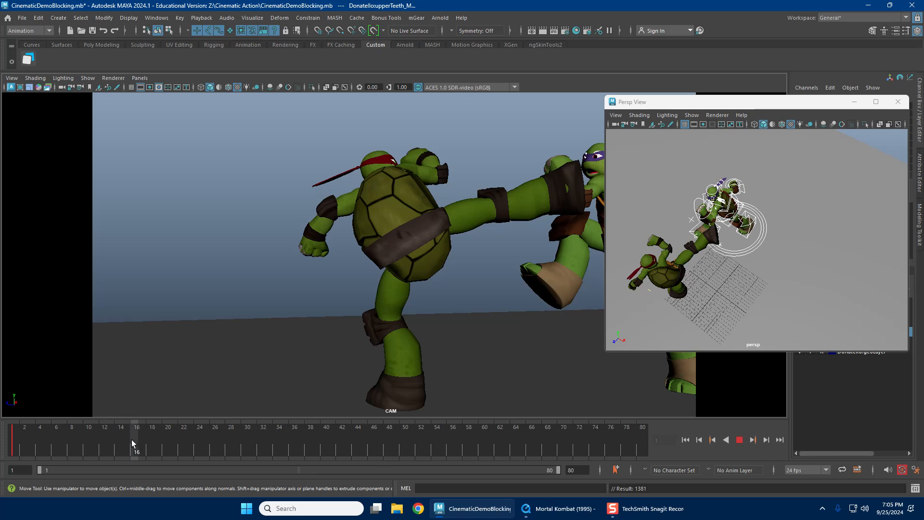
Step: Scrub between frames 1 and 12 and examine Raphael's kick against Donatello from several angles
{"action": "mouse_move", "coordinate": [131, 440]}
{"action": "left_mouse_down"}
{"action": "mouse_move", "coordinate": [70, 435]}
{"action": "mouse_move", "coordinate": [118, 436]}
{"action": "left_mouse_up"}
{"action": "left_click_drag", "start_coordinate": [24, 435], "coordinate": [100, 443]}
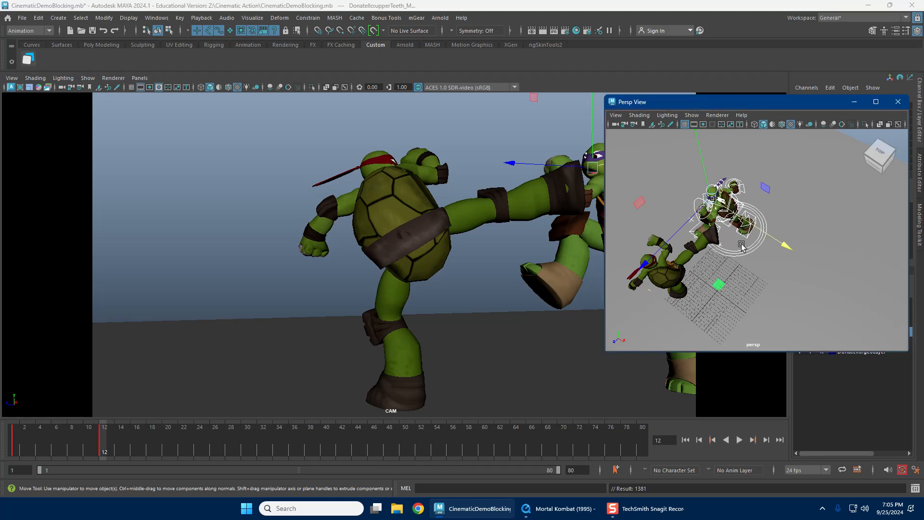
{"action": "left_click_drag", "start_coordinate": [742, 247], "coordinate": [803, 245], "text": "alt"}
{"action": "scroll", "coordinate": [746, 243], "scroll_direction": "up", "scroll_amount": 3}
{"action": "middle_click_drag", "start_coordinate": [802, 246], "coordinate": [781, 247], "text": "alt"}
{"action": "scroll", "coordinate": [781, 247], "scroll_direction": "up", "scroll_amount": 3}
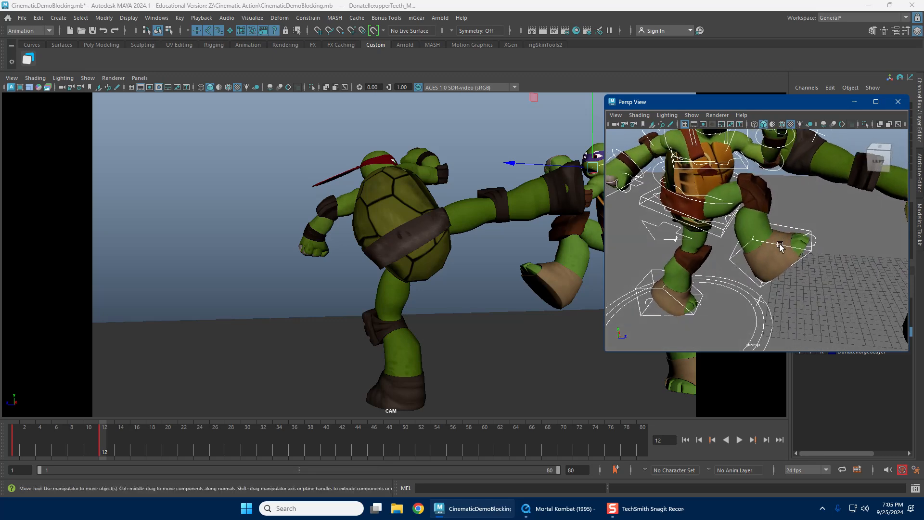
{"action": "scroll", "coordinate": [776, 245], "scroll_direction": "down", "scroll_amount": 2}
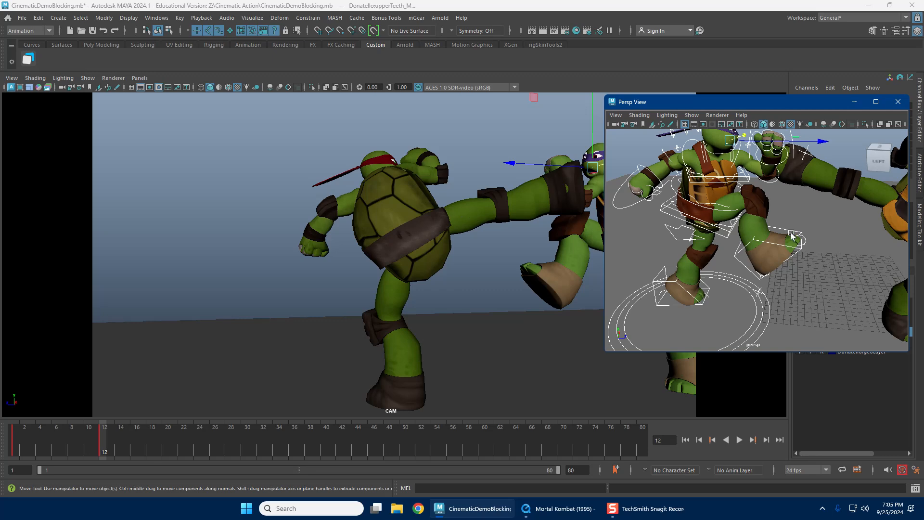
{"action": "left_click_drag", "start_coordinate": [792, 234], "coordinate": [788, 226], "text": "alt"}
{"action": "scroll", "coordinate": [788, 226], "scroll_direction": "down", "scroll_amount": 2}
{"action": "middle_click_drag", "start_coordinate": [789, 225], "coordinate": [743, 242], "text": "alt"}
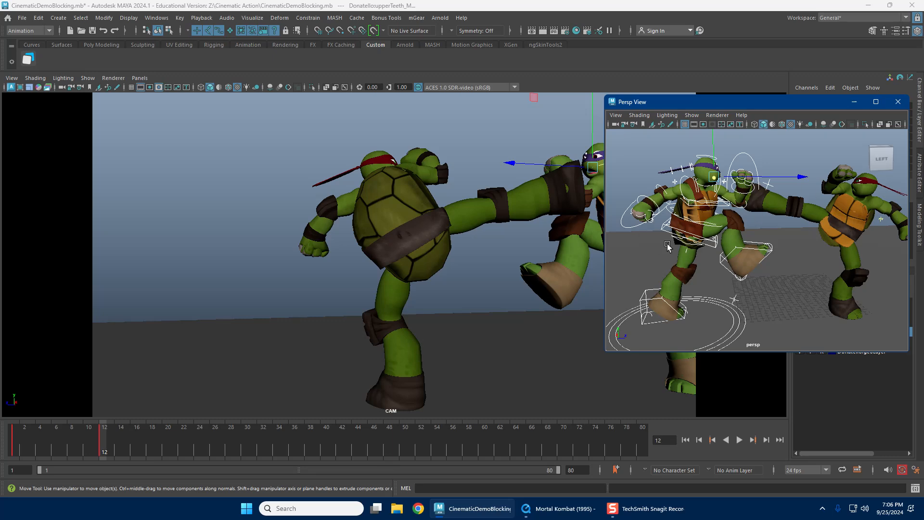
{"action": "right_click_drag", "start_coordinate": [668, 247], "coordinate": [727, 238], "text": "alt"}
{"action": "middle_click_drag", "start_coordinate": [726, 237], "coordinate": [795, 256], "text": "alt"}
{"action": "right_click_drag", "start_coordinate": [795, 256], "coordinate": [752, 251], "text": "alt"}
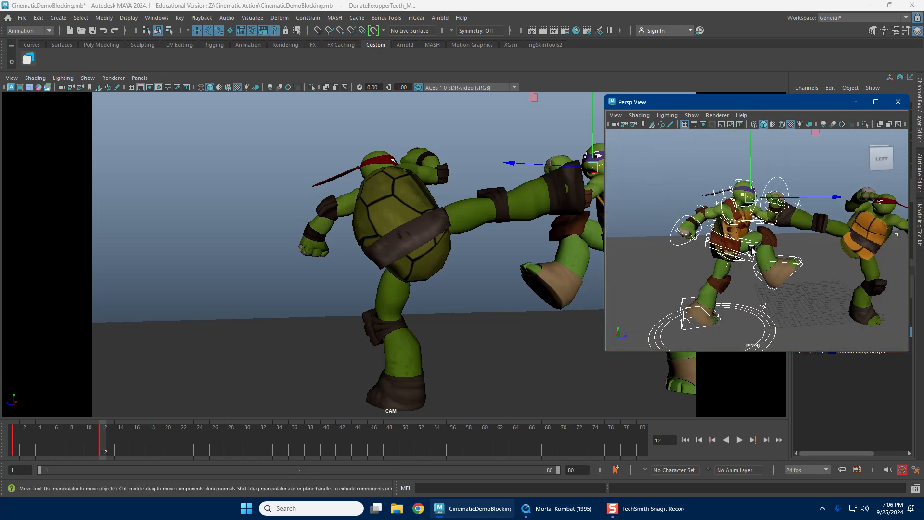
{"action": "left_click_drag", "start_coordinate": [752, 251], "coordinate": [726, 243], "text": "alt"}
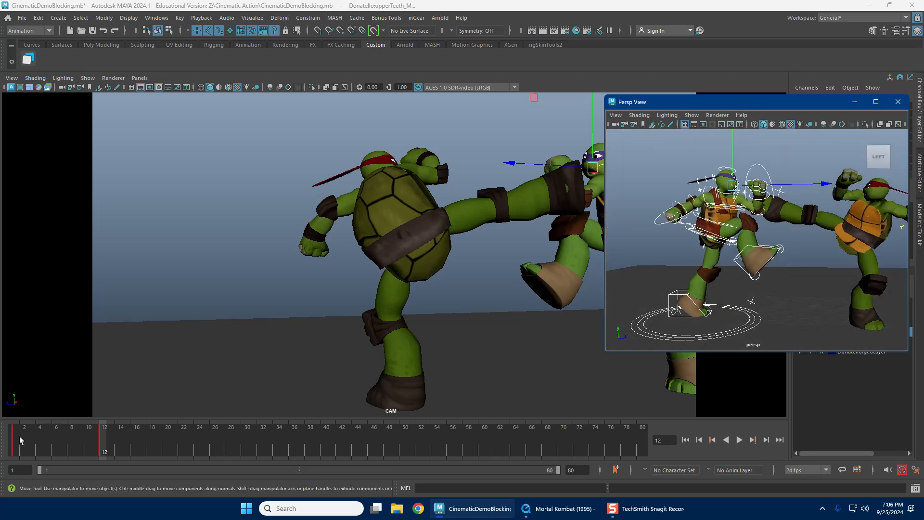
{"action": "left_click_drag", "start_coordinate": [19, 438], "coordinate": [104, 440]}
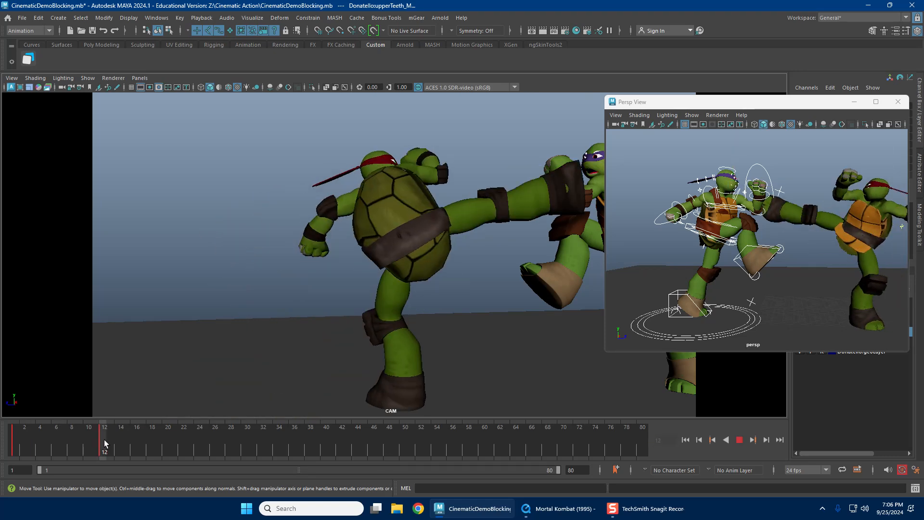
Step: Lower Donatello's raised right leg IK control toward the floor at frame 12 and rotate the foot level
{"action": "left_click", "coordinate": [744, 257]}
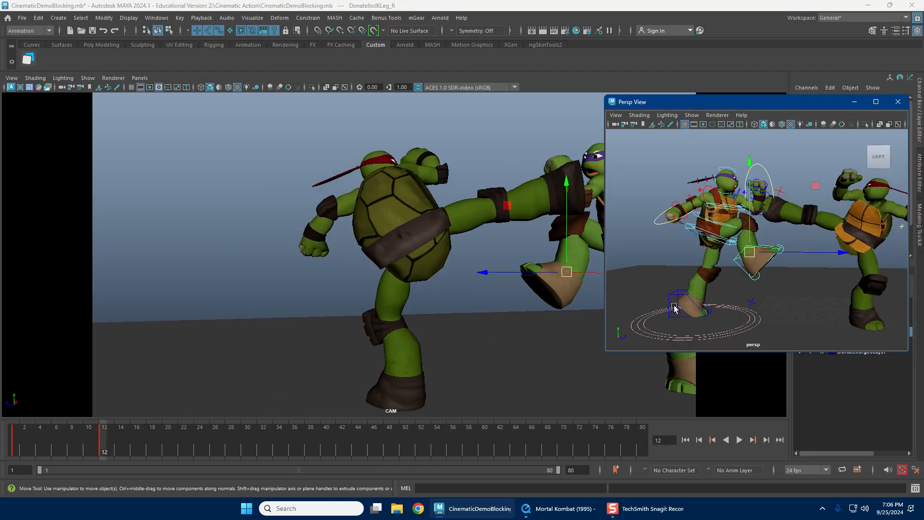
{"action": "left_click_drag", "start_coordinate": [754, 266], "coordinate": [756, 287]}
{"action": "key", "text": "e"}
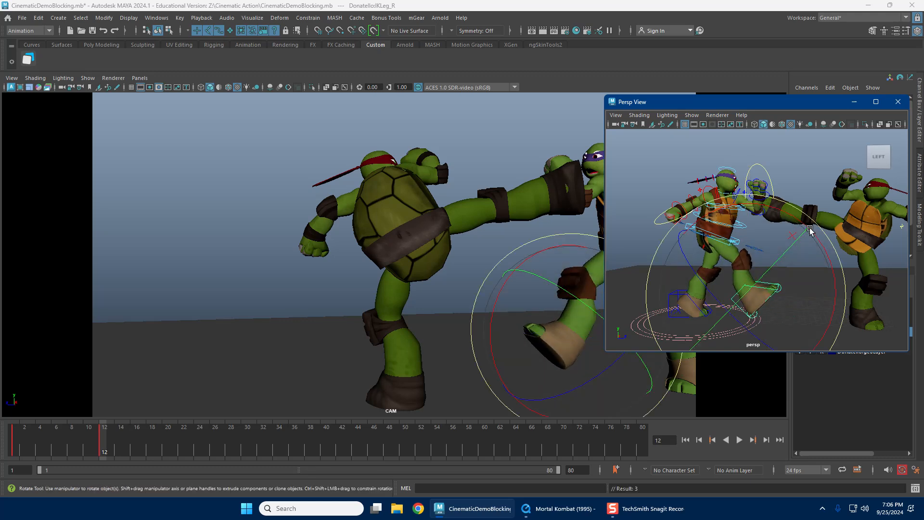
{"action": "left_click_drag", "start_coordinate": [796, 218], "coordinate": [792, 257]}
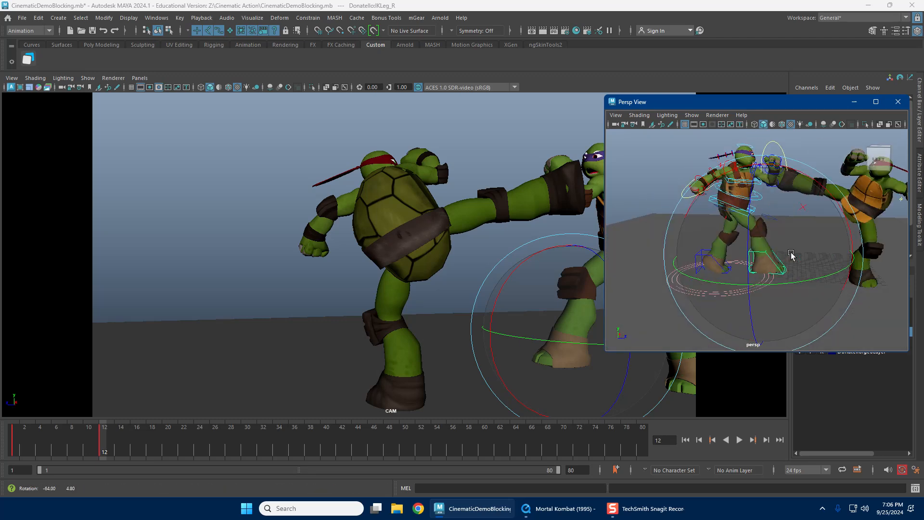
{"action": "right_click_drag", "start_coordinate": [792, 257], "coordinate": [781, 220], "text": "alt"}
Step: Shift Donatello's body lower and toward Raphael at frame 12, with his right foot planted flat on the floor
{"action": "key", "text": "w"}
{"action": "left_click", "coordinate": [776, 209]}
{"action": "left_click_drag", "start_coordinate": [776, 209], "coordinate": [769, 220], "text": "alt"}
{"action": "left_click_drag", "start_coordinate": [723, 192], "coordinate": [776, 283]}
{"action": "left_click", "coordinate": [769, 270]}
{"action": "left_click_drag", "start_coordinate": [13, 439], "coordinate": [105, 437]}
{"action": "left_click_drag", "start_coordinate": [807, 292], "coordinate": [731, 299], "text": "alt"}
{"action": "left_click", "coordinate": [694, 255]}
{"action": "left_click_drag", "start_coordinate": [717, 267], "coordinate": [766, 258], "text": "alt"}
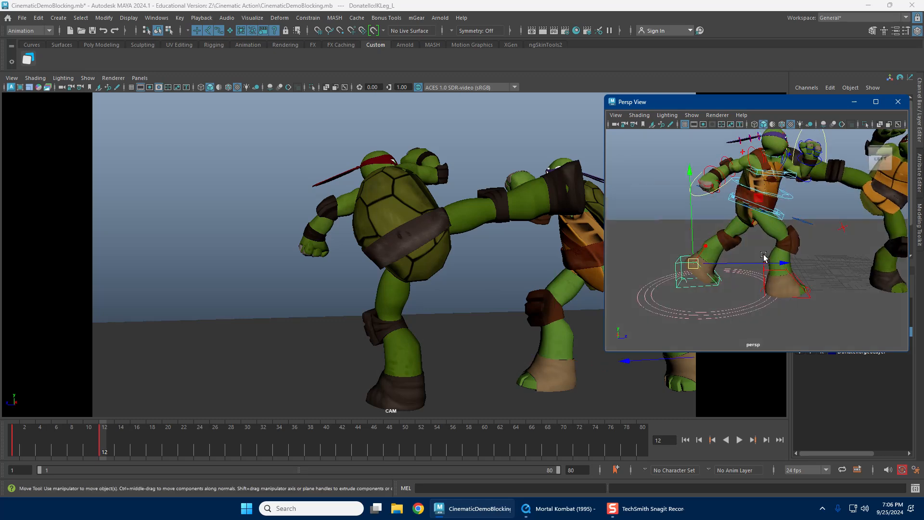
{"action": "middle_click_drag", "start_coordinate": [765, 263], "coordinate": [745, 295], "text": "alt"}
{"action": "left_click_drag", "start_coordinate": [745, 296], "coordinate": [723, 296], "text": "alt"}
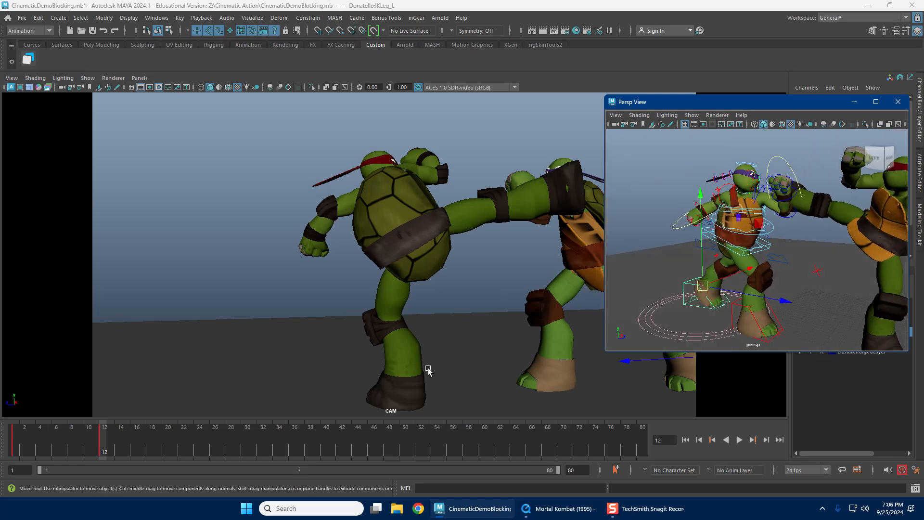
Step: Open the Outliner and isolate Donatello:donatello_rig and pPlane1 in both the camera and perspective views
{"action": "left_click", "coordinate": [776, 262]}
{"action": "key", "text": "f"}
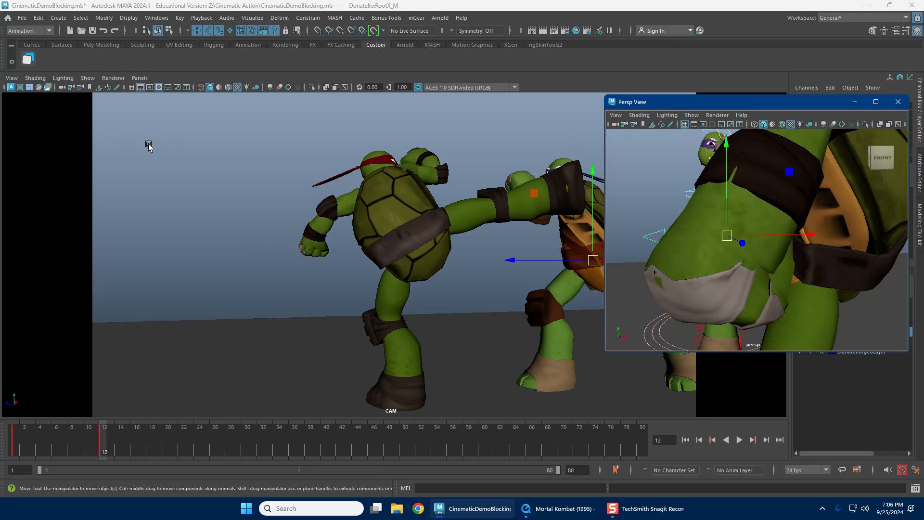
{"action": "key", "text": "shift+o"}
{"action": "scroll", "coordinate": [545, 252], "scroll_direction": "up", "scroll_amount": 5}
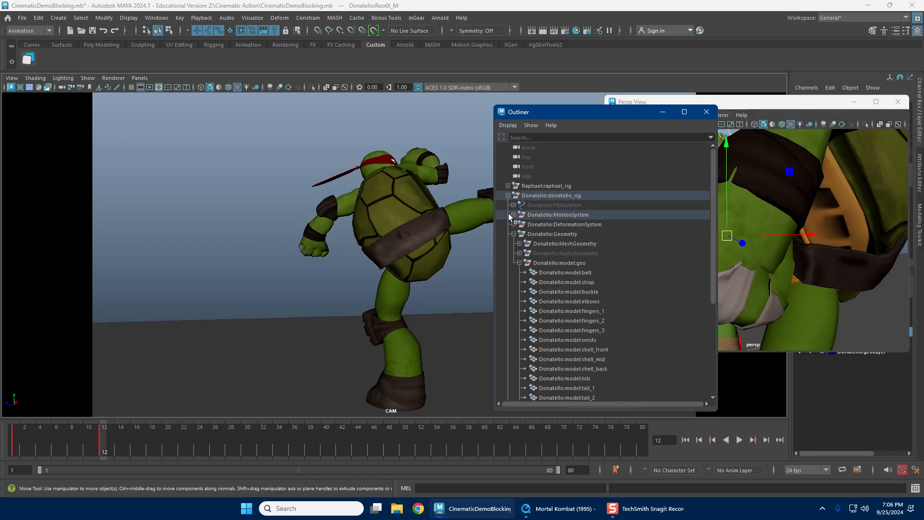
{"action": "left_click", "coordinate": [508, 196]}
{"action": "left_click", "coordinate": [558, 184]}
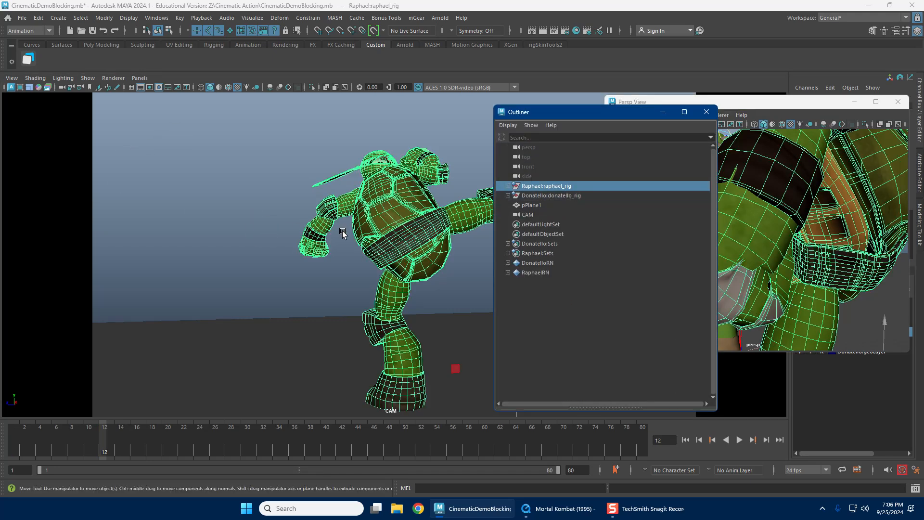
{"action": "left_click", "coordinate": [542, 196]}
{"action": "left_click", "coordinate": [528, 204], "text": "ctrl"}
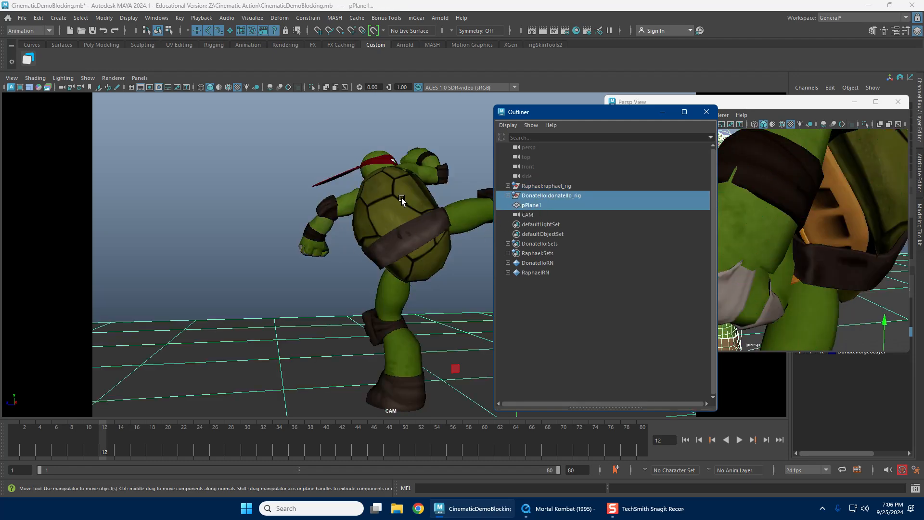
{"action": "key", "text": "ctrl+1"}
{"action": "left_click", "coordinate": [805, 219]}
{"action": "key", "text": "ctrl+1"}
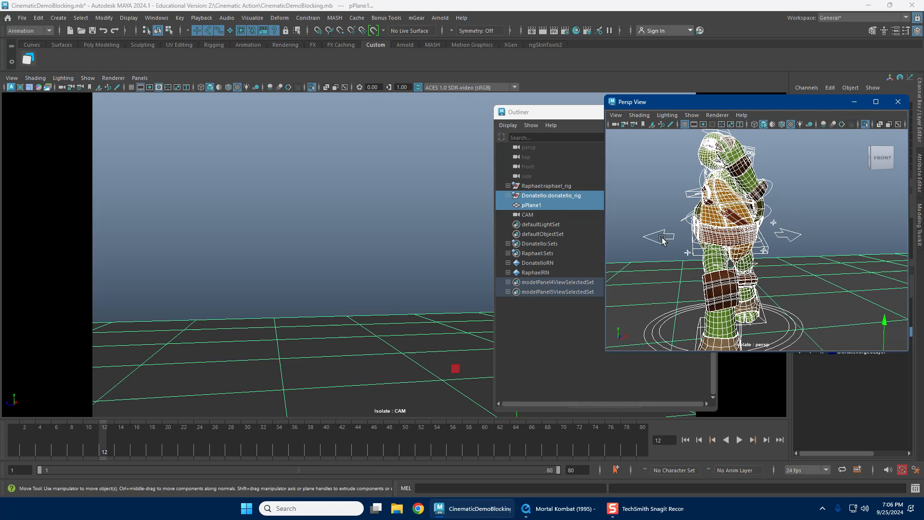
Step: Turn off isolation in the camera view and move the Outliner clear of Donatello
{"action": "left_click", "coordinate": [430, 205]}
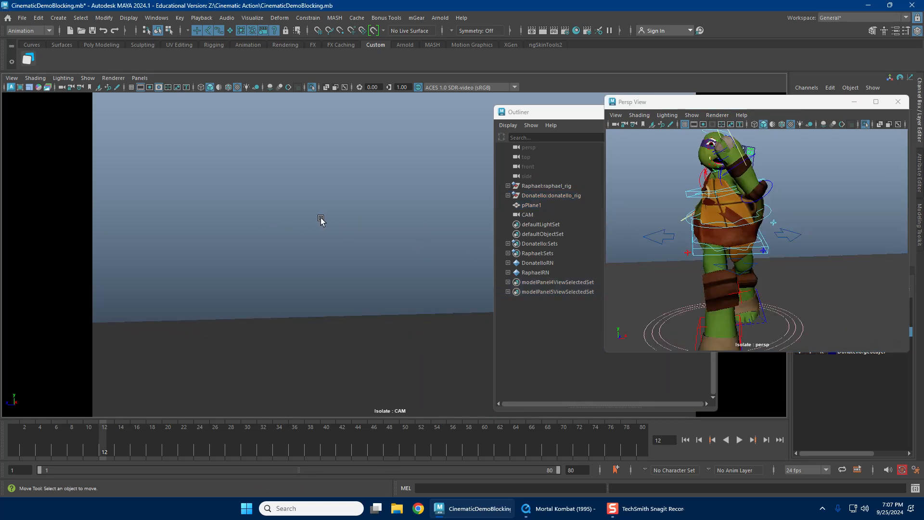
{"action": "key", "text": "ctrl+1"}
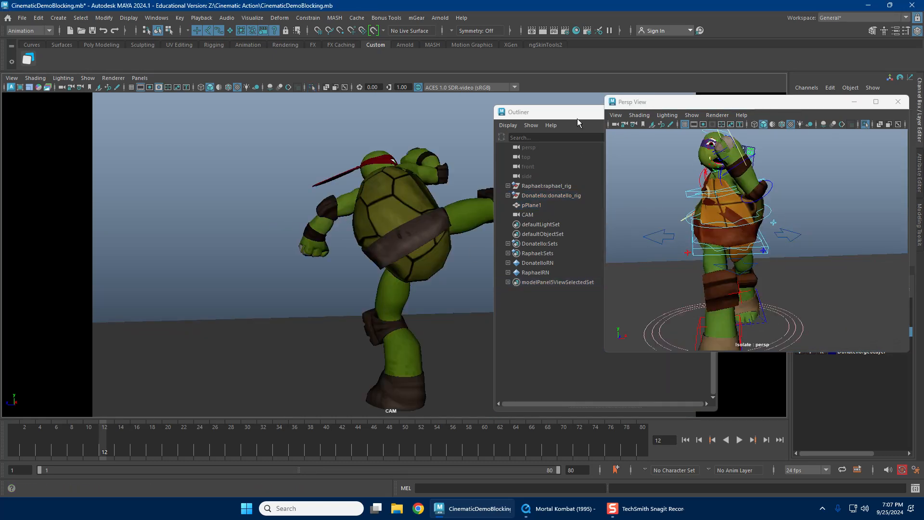
{"action": "left_click_drag", "start_coordinate": [571, 114], "coordinate": [112, 121]}
{"action": "scroll", "coordinate": [770, 270], "scroll_direction": "down", "scroll_amount": 3}
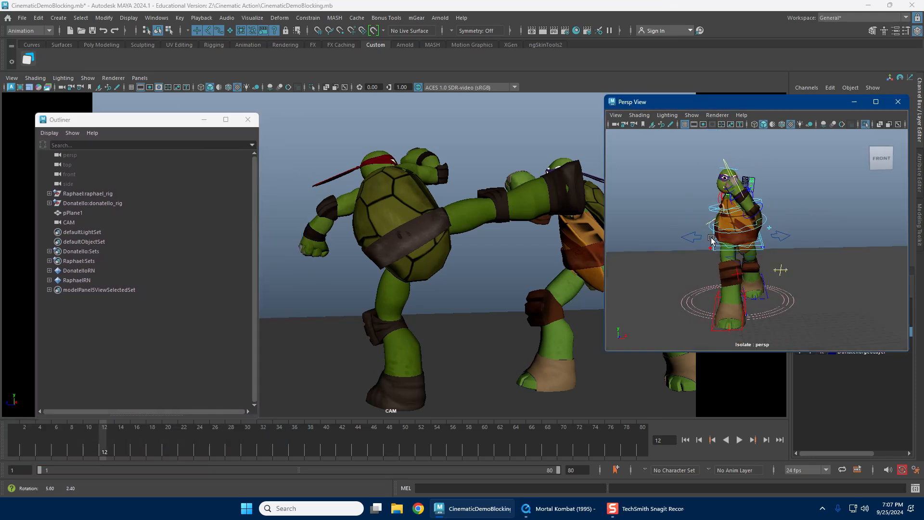
Step: Lower Donatello's RootX_M control at frame 12 to deepen his crouch
{"action": "left_click", "coordinate": [738, 236]}
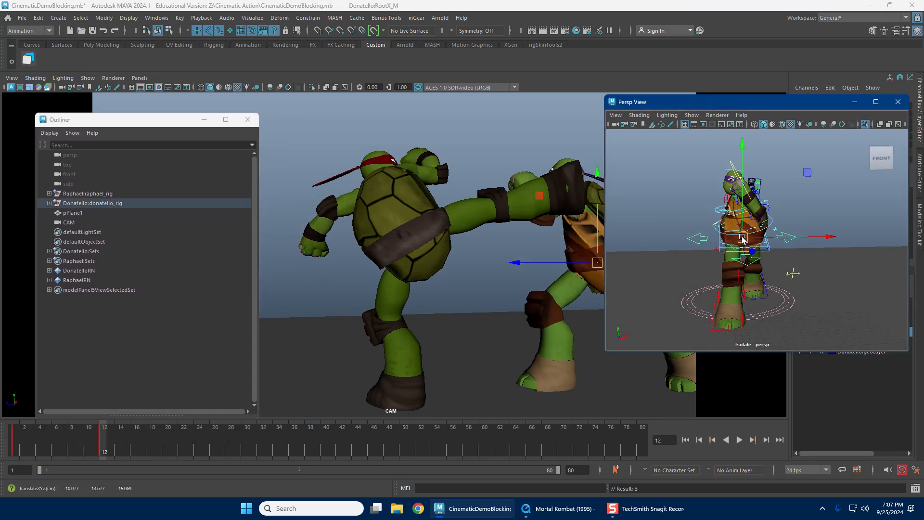
{"action": "left_click_drag", "start_coordinate": [744, 238], "coordinate": [786, 266]}
{"action": "scroll", "coordinate": [746, 265], "scroll_direction": "up", "scroll_amount": 3}
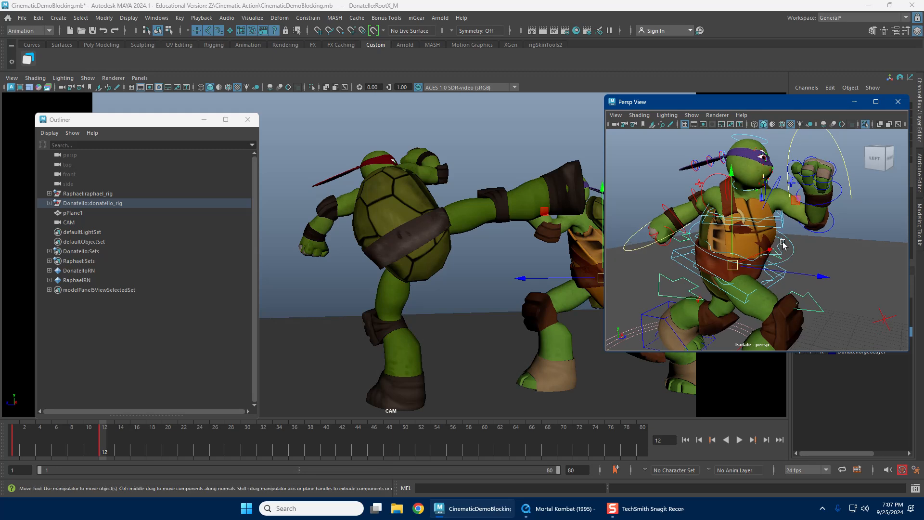
Step: Rotate Donatello's FKHead_M control at frame 12 to adjust his head tilt under the kick
{"action": "left_click_drag", "start_coordinate": [778, 166], "coordinate": [737, 178], "text": "alt"}
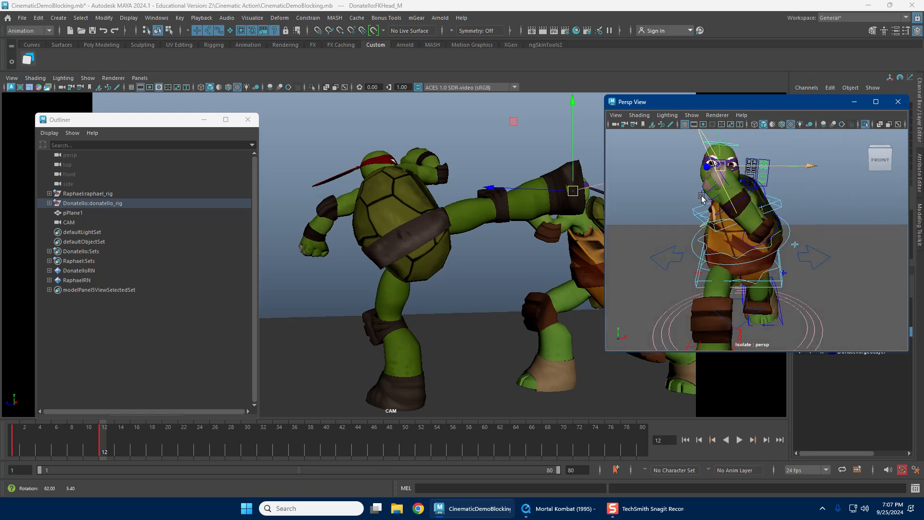
{"action": "key", "text": "e"}
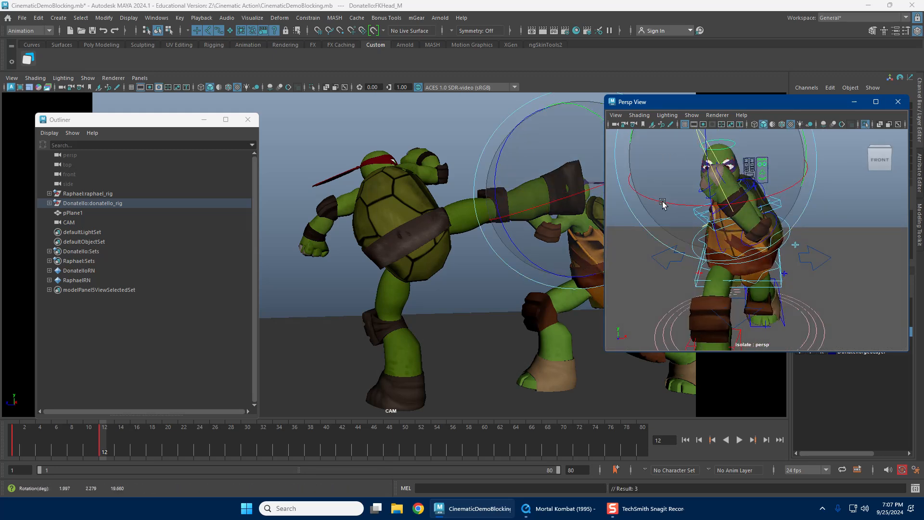
{"action": "left_click_drag", "start_coordinate": [663, 204], "coordinate": [777, 216], "text": "alt"}
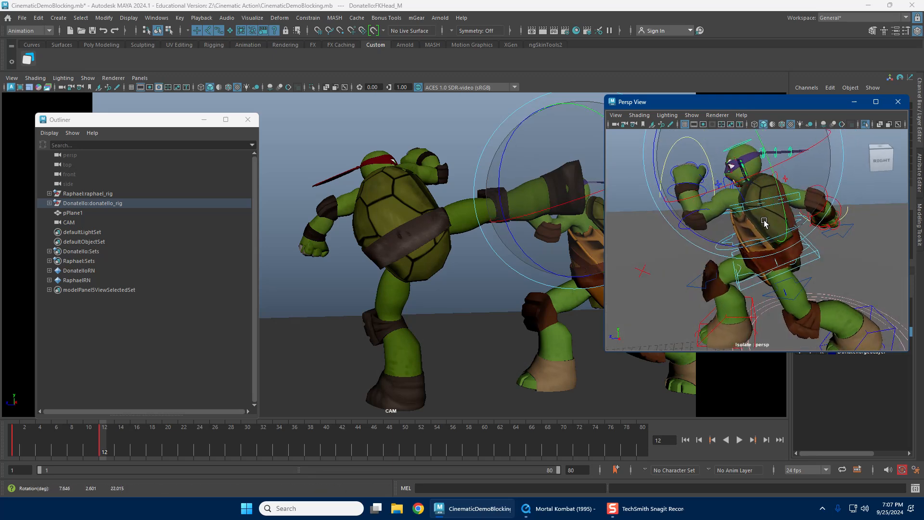
Step: Move the Persp View window off Donatello and shift his RootX_M control back from Raphael to about X 3.0, Y -3.2, Z 6.9
{"action": "left_click_drag", "start_coordinate": [724, 106], "coordinate": [147, 139]}
{"action": "right_click_drag", "start_coordinate": [239, 209], "coordinate": [252, 269], "text": "alt"}
{"action": "key", "text": "w"}
{"action": "middle_click_drag", "start_coordinate": [242, 282], "coordinate": [202, 279], "text": "alt"}
{"action": "right_click_drag", "start_coordinate": [202, 279], "coordinate": [258, 284], "text": "alt"}
{"action": "left_click", "coordinate": [274, 288]}
{"action": "left_click_drag", "start_coordinate": [247, 289], "coordinate": [250, 284], "text": "alt"}
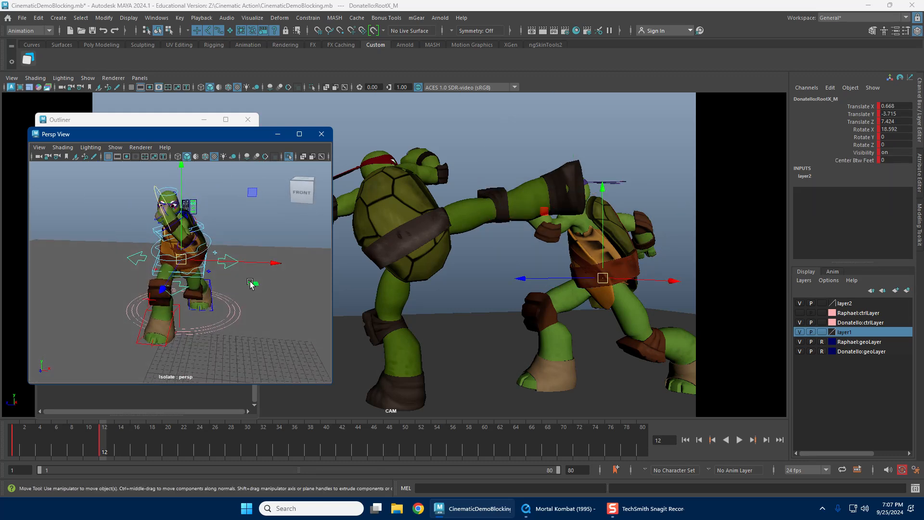
{"action": "left_click_drag", "start_coordinate": [181, 262], "coordinate": [104, 258]}
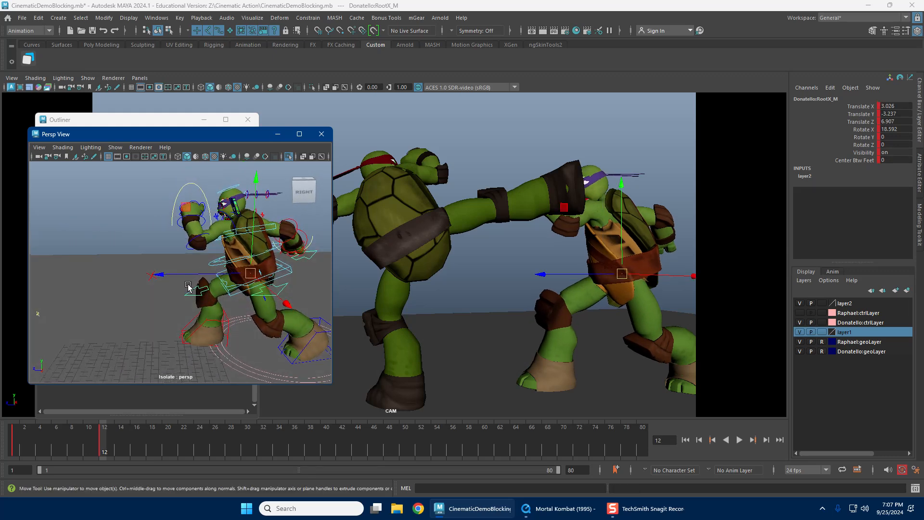
Step: End the perspective isolation, shift Donatello's MainExtra2 control to about X -8.2, Z -21.5, and compare frames 1 and 12
{"action": "left_click_drag", "start_coordinate": [189, 289], "coordinate": [259, 305], "text": "alt"}
{"action": "right_click_drag", "start_coordinate": [259, 302], "coordinate": [111, 265], "text": "alt"}
{"action": "left_click", "coordinate": [133, 237]}
{"action": "key", "text": "ctrl+1"}
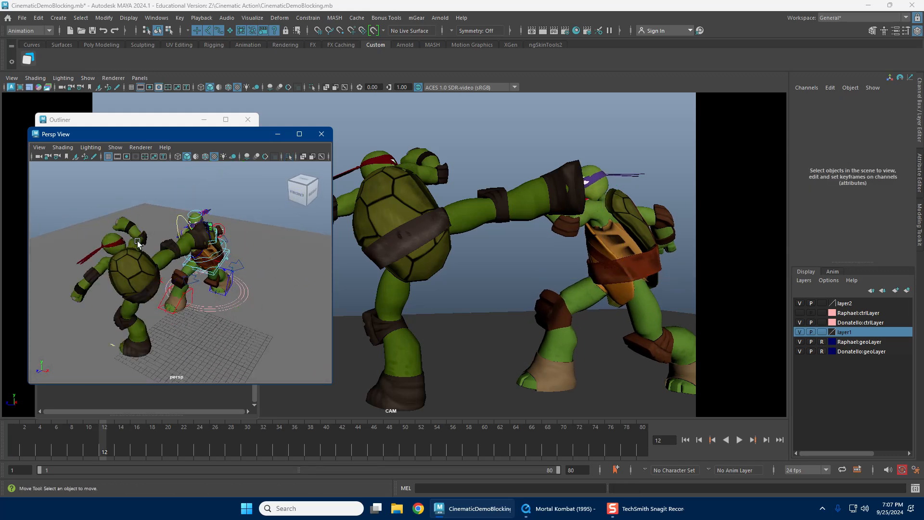
{"action": "left_click_drag", "start_coordinate": [189, 269], "coordinate": [202, 288], "text": "alt"}
{"action": "left_click", "coordinate": [237, 297]}
{"action": "left_click_drag", "start_coordinate": [198, 300], "coordinate": [195, 304]}
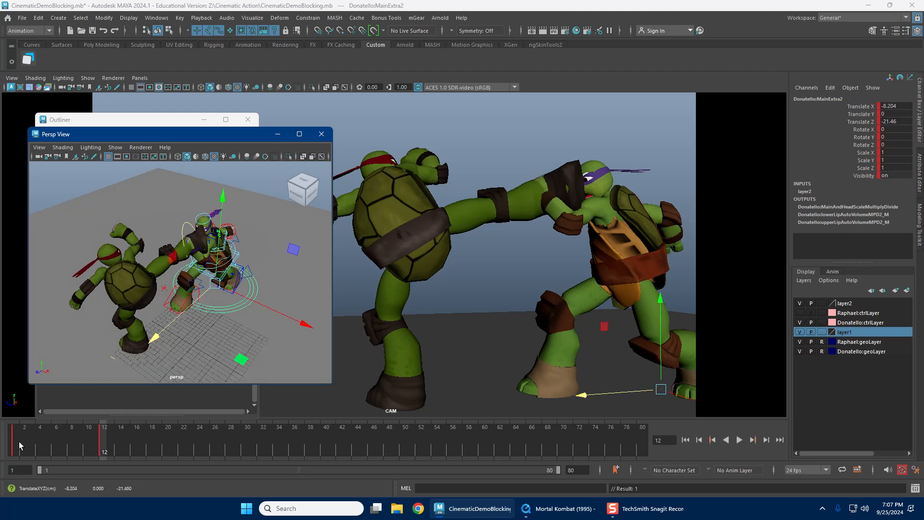
{"action": "left_click", "coordinate": [18, 440]}
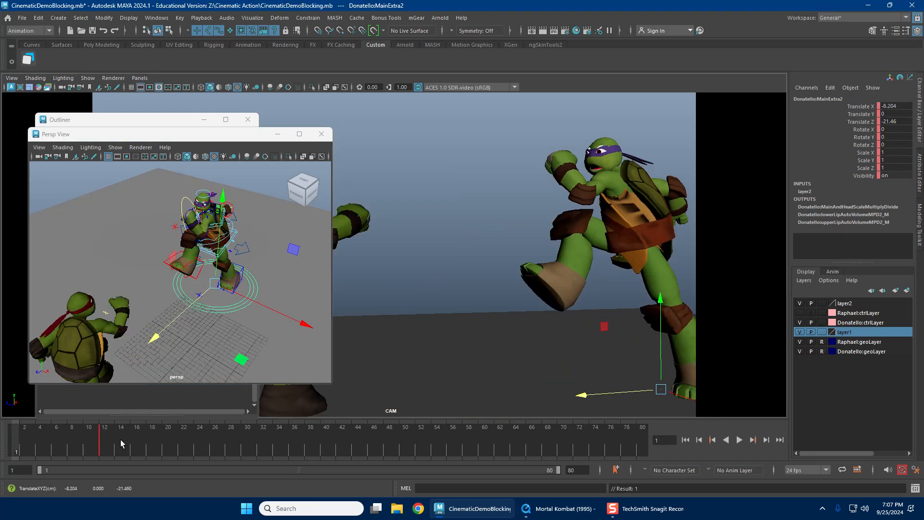
{"action": "left_click", "coordinate": [100, 435]}
Step: Rotate Donatello's IKhybridSpine2_M and IKhybridSpine3_M controls at frame 12 to twist his torso with the kick
{"action": "mouse_move", "coordinate": [217, 311]}
{"action": "left_mouse_down", "text": "alt"}
{"action": "mouse_move", "coordinate": [193, 309]}
{"action": "mouse_move", "coordinate": [219, 298]}
{"action": "left_mouse_up", "text": "alt"}
{"action": "scroll", "coordinate": [219, 289], "scroll_direction": "up", "scroll_amount": 4}
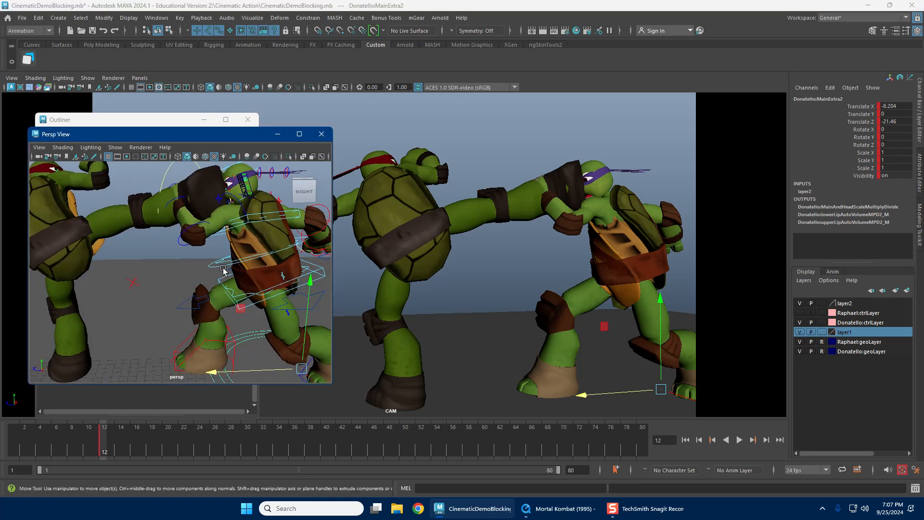
{"action": "left_click", "coordinate": [216, 268]}
{"action": "left_click_drag", "start_coordinate": [223, 264], "coordinate": [233, 269], "text": "alt"}
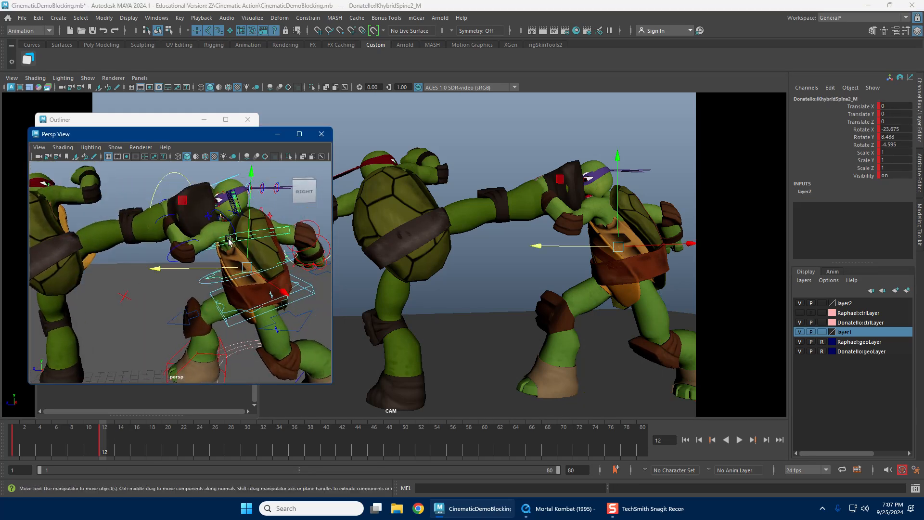
{"action": "key", "text": "e"}
{"action": "left_click_drag", "start_coordinate": [566, 267], "coordinate": [572, 243]}
{"action": "key", "text": "w"}
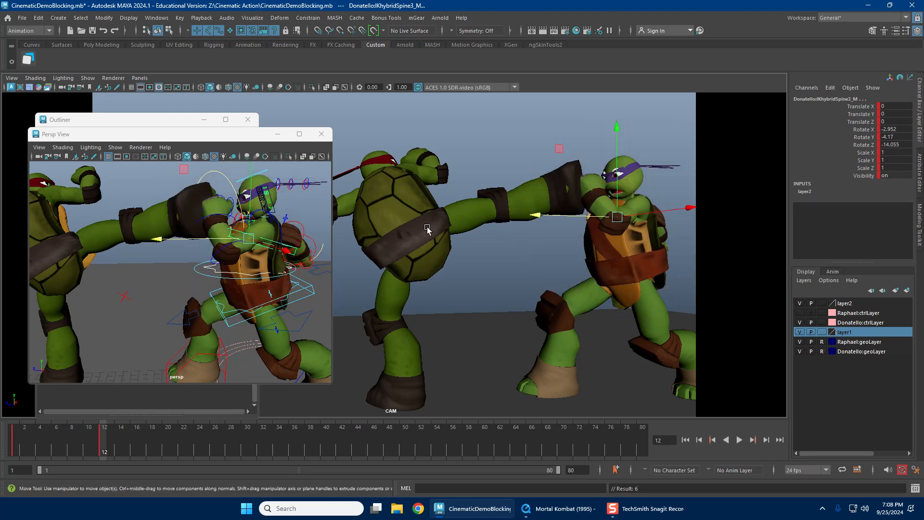
Step: Rotate Donatello's FKHead_M control at frame 12 to about X 9.8, Y -12.3, Z 6.3 degrees
{"action": "left_click_drag", "start_coordinate": [236, 198], "coordinate": [260, 214], "text": "alt"}
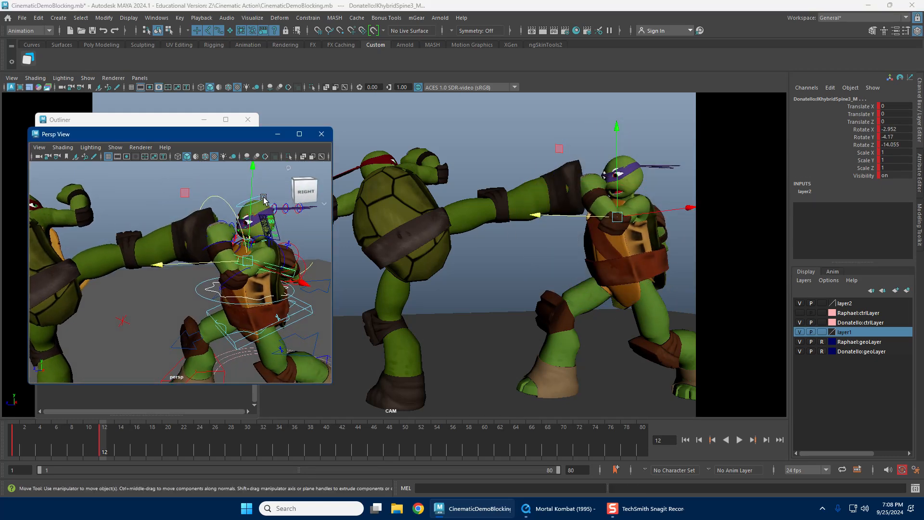
{"action": "left_click", "coordinate": [264, 199]}
{"action": "key", "text": "e"}
{"action": "left_click_drag", "start_coordinate": [567, 206], "coordinate": [617, 210]}
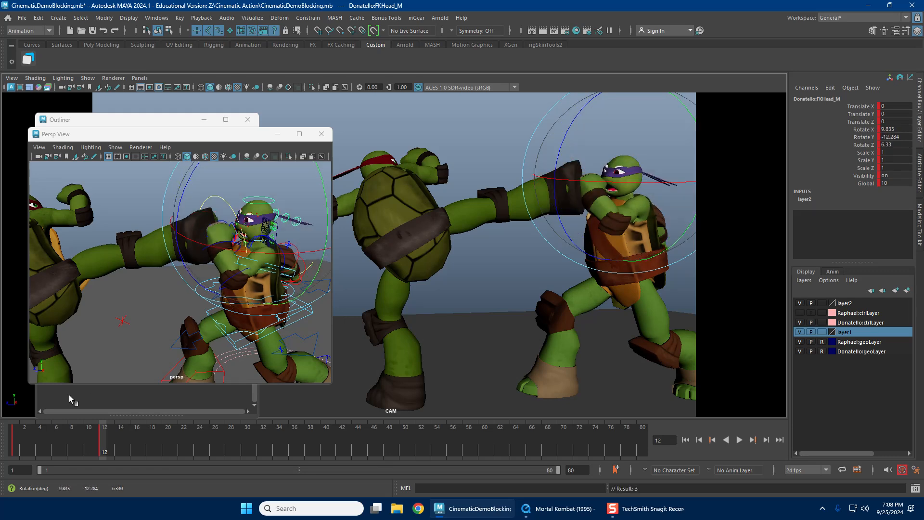
Step: Turn Donatello's head toward Raphael at frame 1, and rotate it at frame 12 to about X 22, Y -20.9, Z 1.6 degrees
{"action": "left_click", "coordinate": [14, 442]}
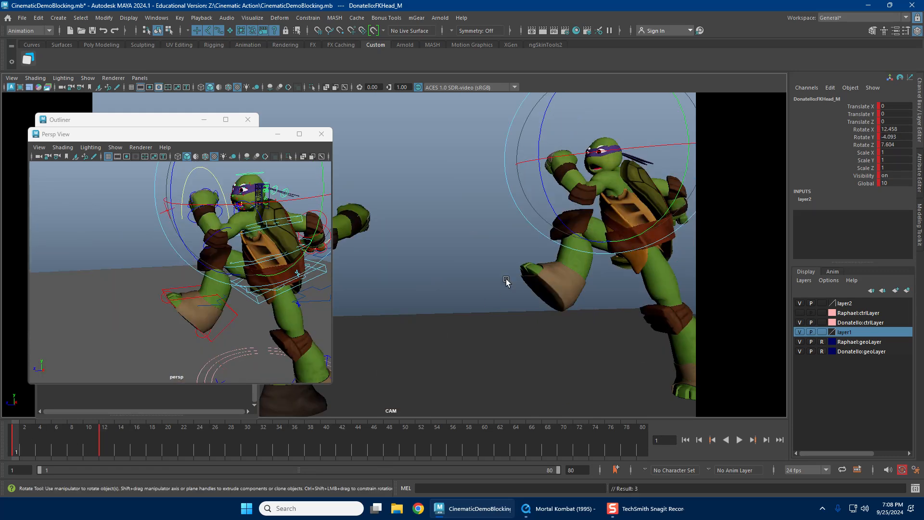
{"action": "left_click_drag", "start_coordinate": [663, 180], "coordinate": [659, 155]}
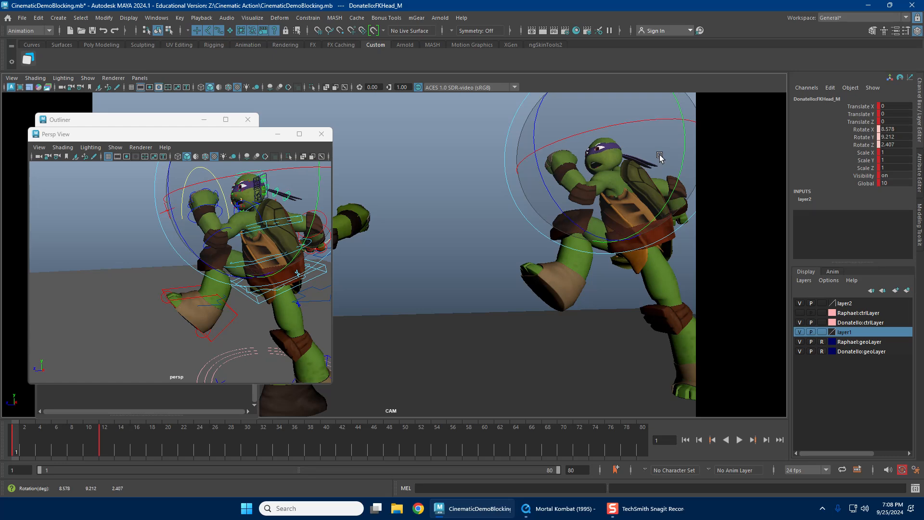
{"action": "left_click", "coordinate": [104, 440]}
{"action": "left_click_drag", "start_coordinate": [606, 233], "coordinate": [571, 195]}
{"action": "left_click_drag", "start_coordinate": [646, 210], "coordinate": [654, 215]}
{"action": "left_click_drag", "start_coordinate": [685, 136], "coordinate": [680, 144]}
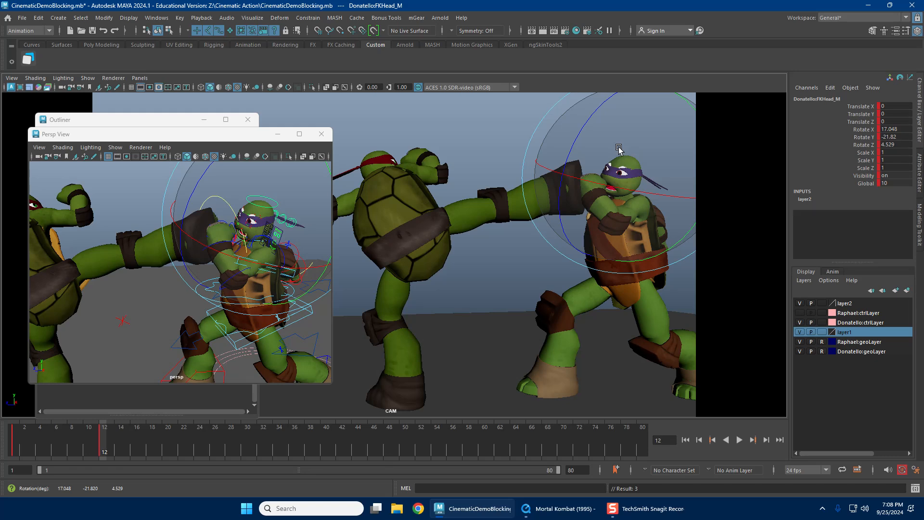
{"action": "left_click_drag", "start_coordinate": [618, 149], "coordinate": [634, 144]}
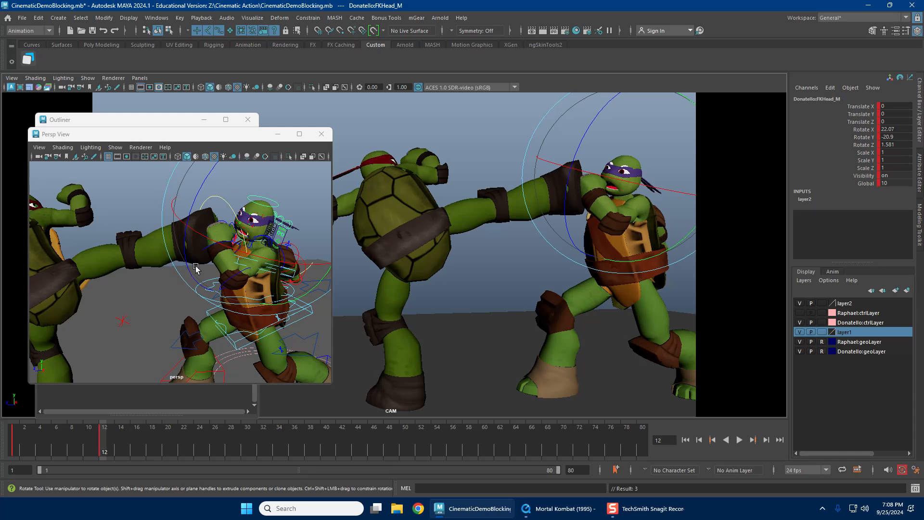
Step: Rotate Donatello's FKShoulder_R control at frame 12 to about X -15.6, Y 27.6, Z -48.4 degrees
{"action": "key", "text": "w"}
{"action": "left_click_drag", "start_coordinate": [248, 263], "coordinate": [196, 280], "text": "alt"}
{"action": "right_click_drag", "start_coordinate": [196, 280], "coordinate": [231, 233], "text": "alt"}
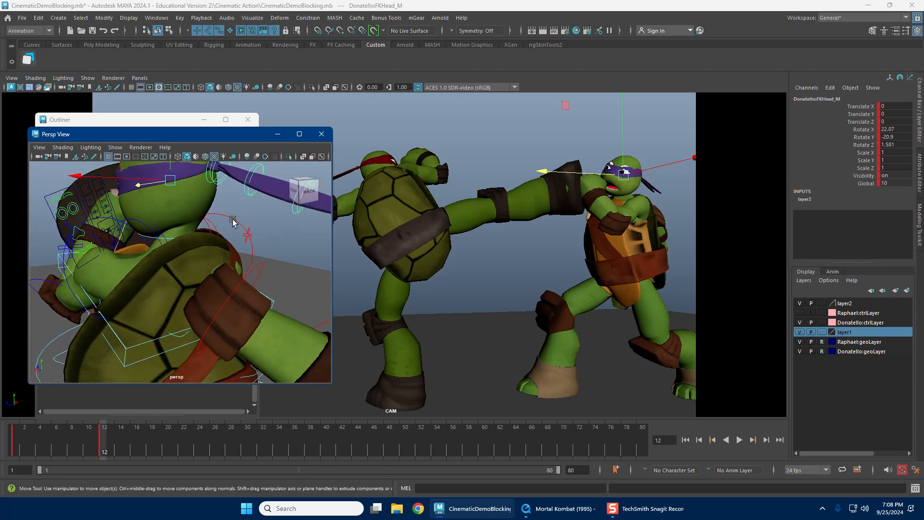
{"action": "key", "text": "e"}
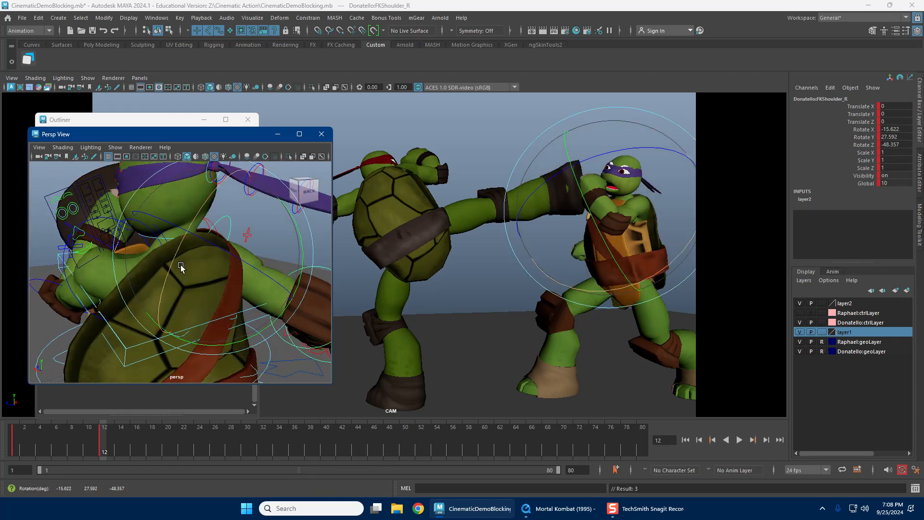
{"action": "left_click_drag", "start_coordinate": [181, 265], "coordinate": [294, 282], "text": "alt"}
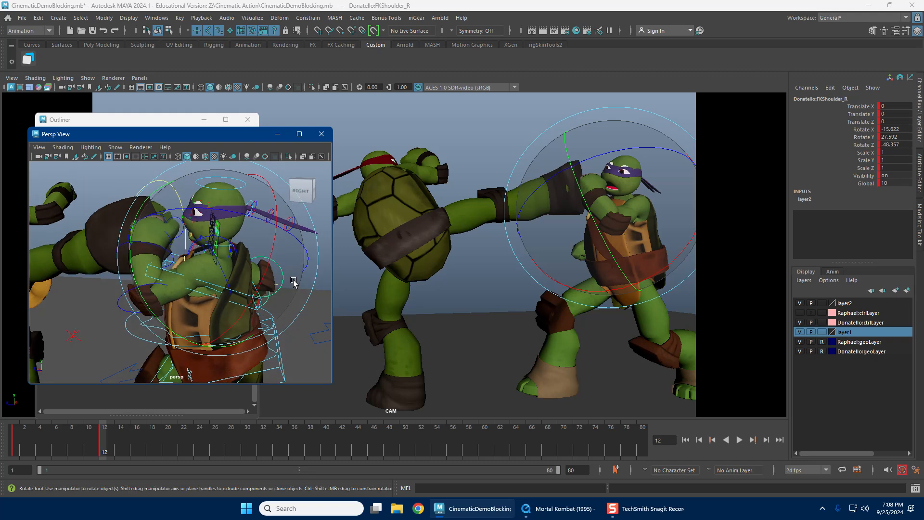
Step: Rotate Donatello's FKShoulder_L control at frame 12 to about X -68.1, Y 61.9, Z 120.3 degrees
{"action": "key", "text": "w"}
{"action": "key", "text": "e"}
{"action": "left_click_drag", "start_coordinate": [624, 214], "coordinate": [644, 205]}
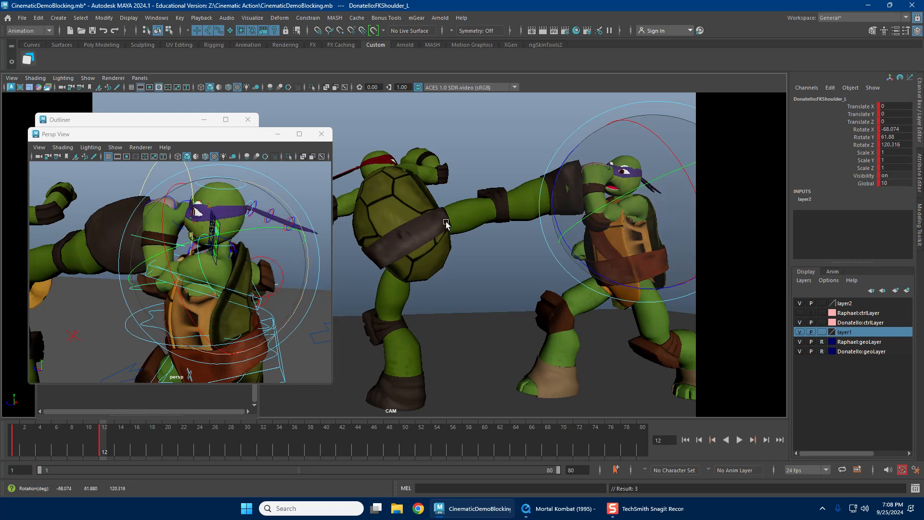
Step: Rotate Donatello's IKhybridSpine2_M control at frame 12 to about X 11.5, Y -1.5, Z -19.6 degrees
{"action": "key", "text": "w"}
{"action": "left_click_drag", "start_coordinate": [87, 289], "coordinate": [176, 328], "text": "alt"}
{"action": "left_click", "coordinate": [176, 327]}
{"action": "key", "text": "e"}
{"action": "left_click_drag", "start_coordinate": [559, 224], "coordinate": [604, 224]}
{"action": "key", "text": "w"}
Step: Rotate Donatello's FKScapula_L control at frame 12 to about X 4.1, Y -26.4, Z 3.4 degrees
{"action": "right_click_drag", "start_coordinate": [233, 277], "coordinate": [289, 279], "text": "alt"}
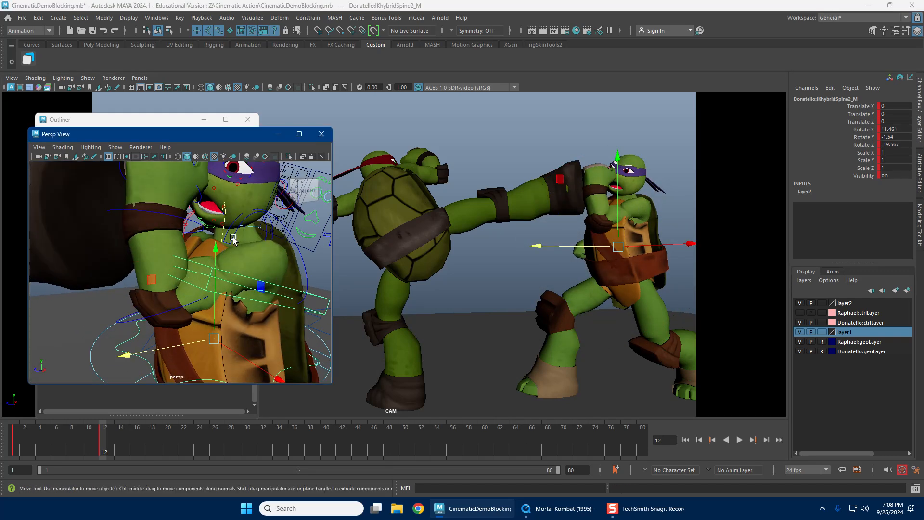
{"action": "key", "text": "e"}
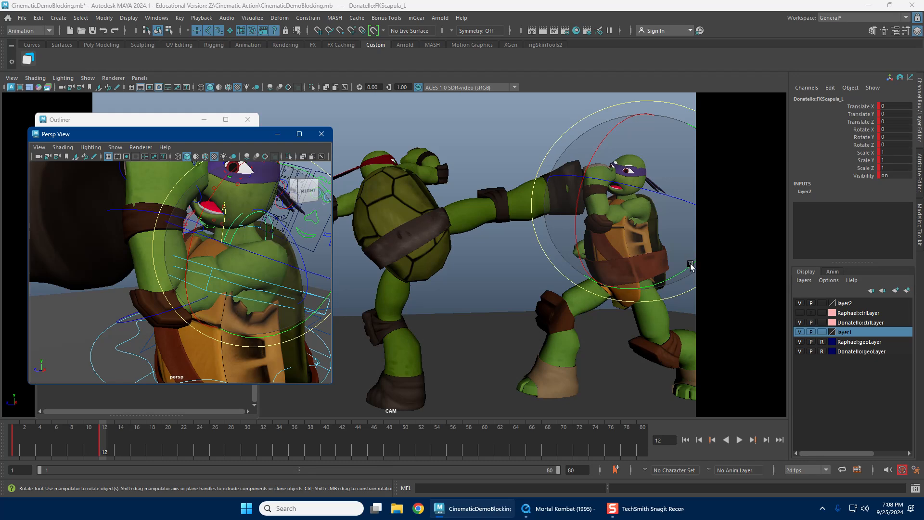
{"action": "left_click_drag", "start_coordinate": [691, 266], "coordinate": [701, 220]}
{"action": "left_click_drag", "start_coordinate": [646, 196], "coordinate": [634, 188]}
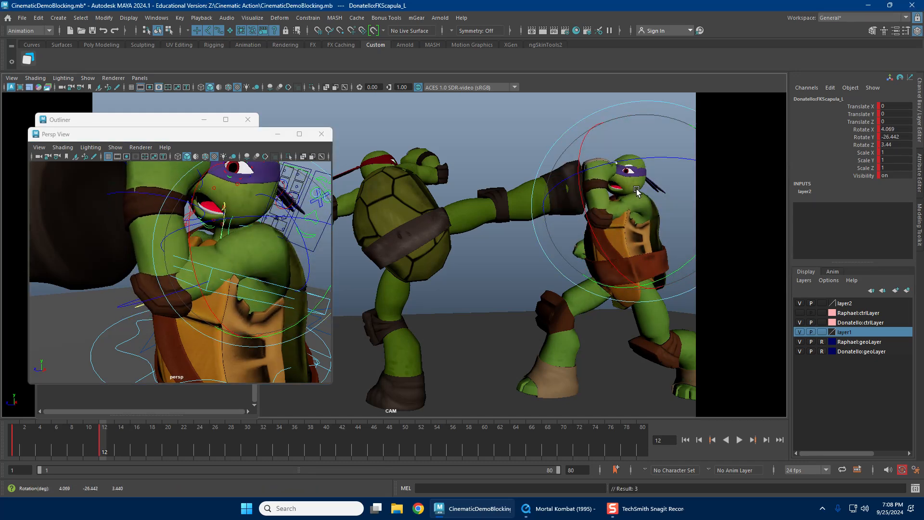
Step: Rotate Donatello's FKScapula_R control at frame 12 to about X -15, Y -7, Z 12 degrees
{"action": "key", "text": "w"}
{"action": "left_click_drag", "start_coordinate": [306, 210], "coordinate": [134, 241], "text": "alt"}
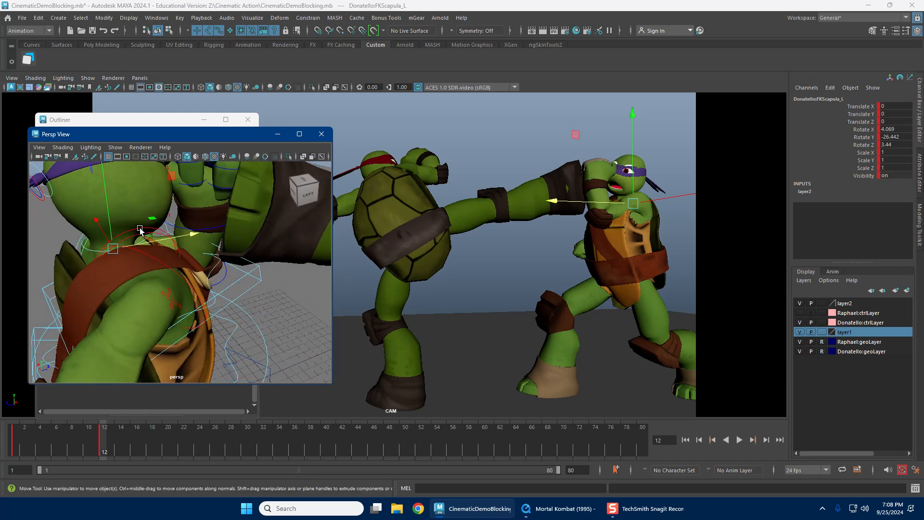
{"action": "key", "text": "e"}
{"action": "left_click", "coordinate": [645, 246]}
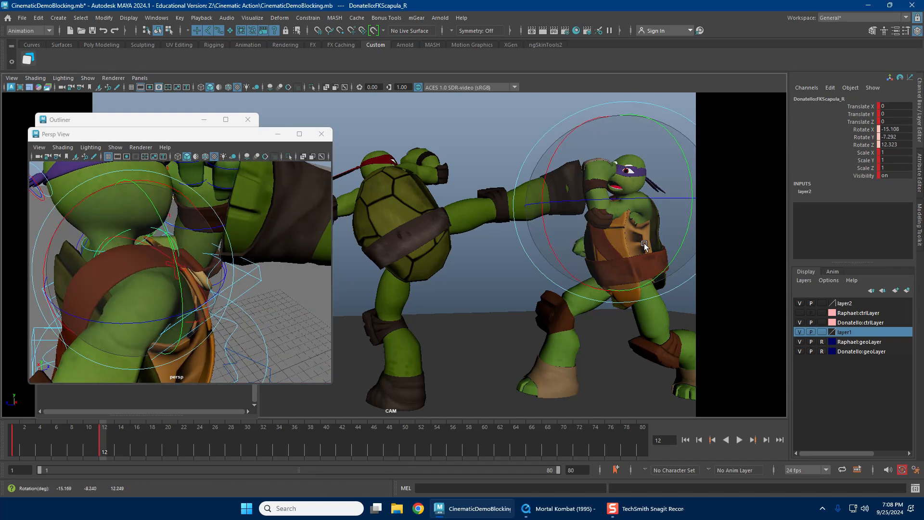
{"action": "left_click_drag", "start_coordinate": [663, 239], "coordinate": [661, 239]}
Step: Rotate Donatello's FKShoulder_L control at frame 12 to about X -31.2, Y 45.9, Z 95 degrees
{"action": "key", "text": "w"}
{"action": "left_click_drag", "start_coordinate": [174, 250], "coordinate": [304, 248], "text": "alt"}
{"action": "mouse_move", "coordinate": [189, 265]}
{"action": "left_mouse_down", "text": "alt"}
{"action": "mouse_move", "coordinate": [275, 273]}
{"action": "mouse_move", "coordinate": [253, 271]}
{"action": "mouse_move", "coordinate": [220, 300]}
{"action": "mouse_move", "coordinate": [192, 266]}
{"action": "left_mouse_up", "text": "alt"}
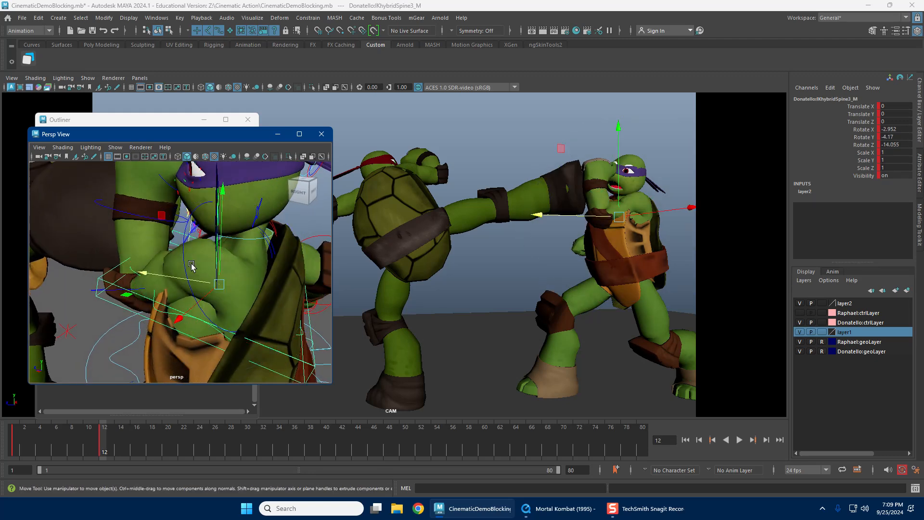
{"action": "left_click", "coordinate": [185, 256]}
{"action": "key", "text": "e"}
{"action": "left_click_drag", "start_coordinate": [631, 212], "coordinate": [653, 182]}
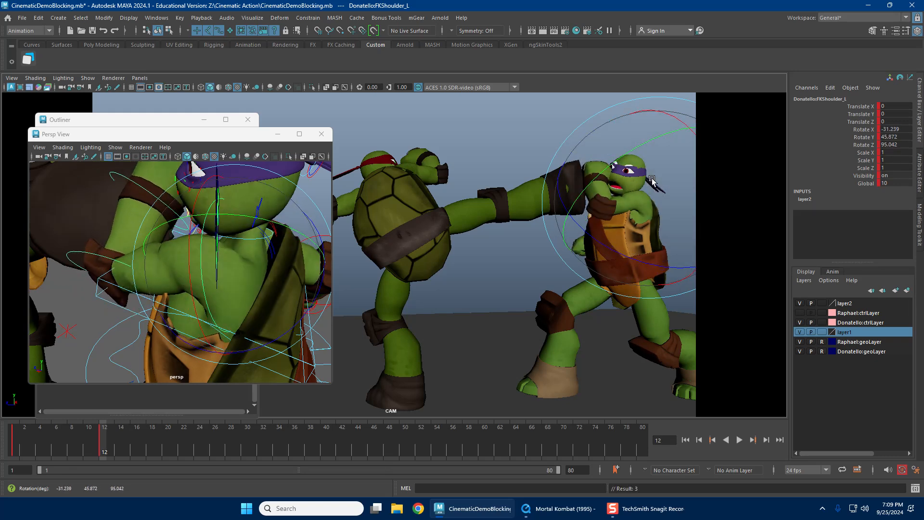
Step: Bend Donatello's left arm at frame 12 by rotating the FKElbow_L control to about Z 87 degrees
{"action": "key", "text": "w"}
{"action": "left_click_drag", "start_coordinate": [219, 241], "coordinate": [142, 260], "text": "alt"}
{"action": "left_click", "coordinate": [103, 261]}
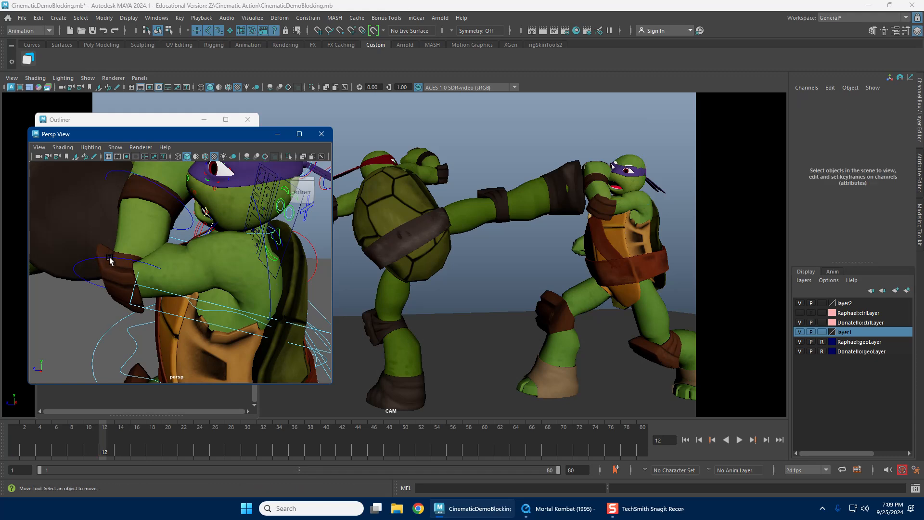
{"action": "left_click", "coordinate": [109, 260]}
{"action": "key", "text": "e"}
{"action": "left_click_drag", "start_coordinate": [544, 258], "coordinate": [565, 254]}
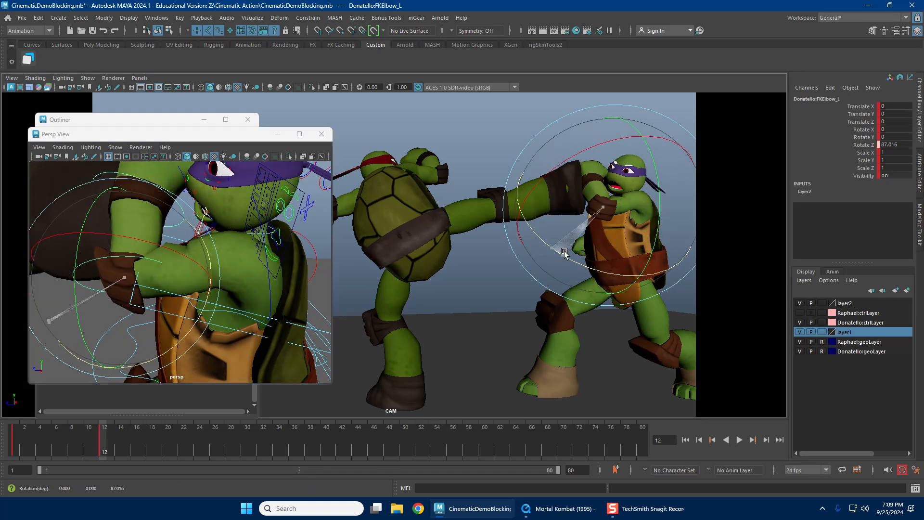
Step: Swing Donatello's right arm forward at frame 12, rotating FKShoulder_R to about X -18.7, Y 42.4, Z 21.8 degrees
{"action": "left_click_drag", "start_coordinate": [181, 236], "coordinate": [237, 243], "text": "alt"}
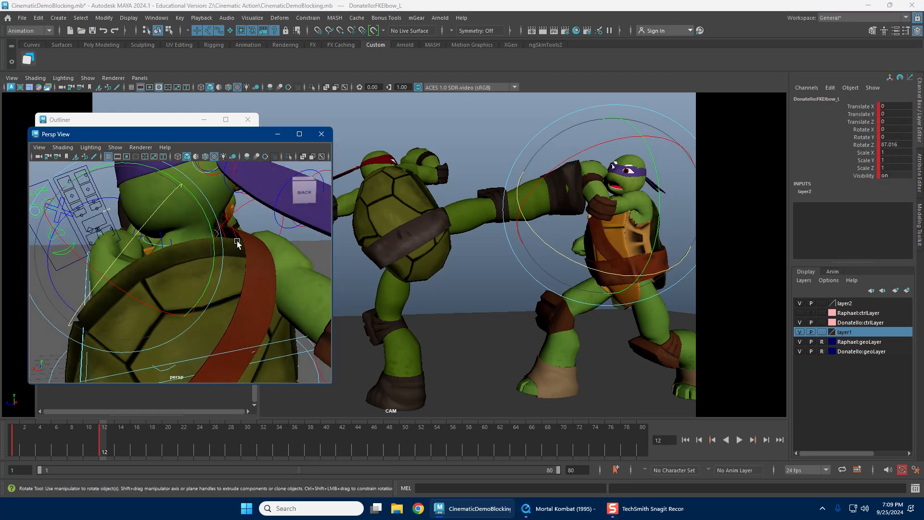
{"action": "left_click", "coordinate": [240, 209]}
{"action": "left_click_drag", "start_coordinate": [667, 204], "coordinate": [636, 210]}
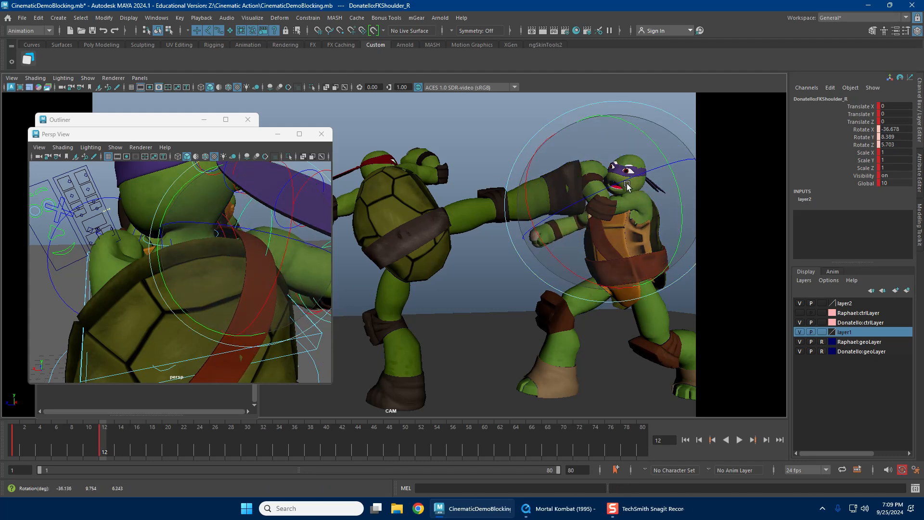
{"action": "left_click_drag", "start_coordinate": [551, 214], "coordinate": [570, 179]}
{"action": "left_click_drag", "start_coordinate": [577, 219], "coordinate": [584, 192]}
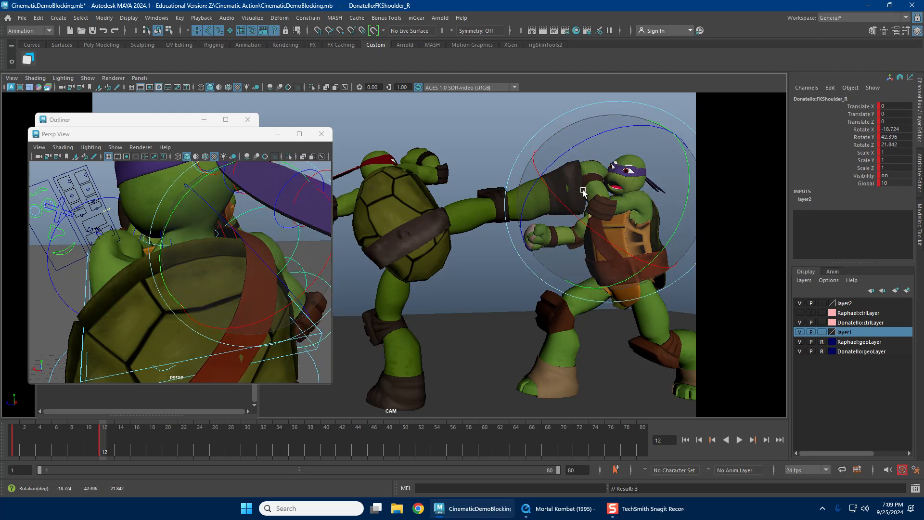
Step: Raise Donatello's right arm against the kicking leg at frame 12, rotating FKShoulder_R to about X -10.4, Y 68.5, Z 69.6 degrees
{"action": "left_click_drag", "start_coordinate": [287, 253], "coordinate": [166, 269], "text": "alt"}
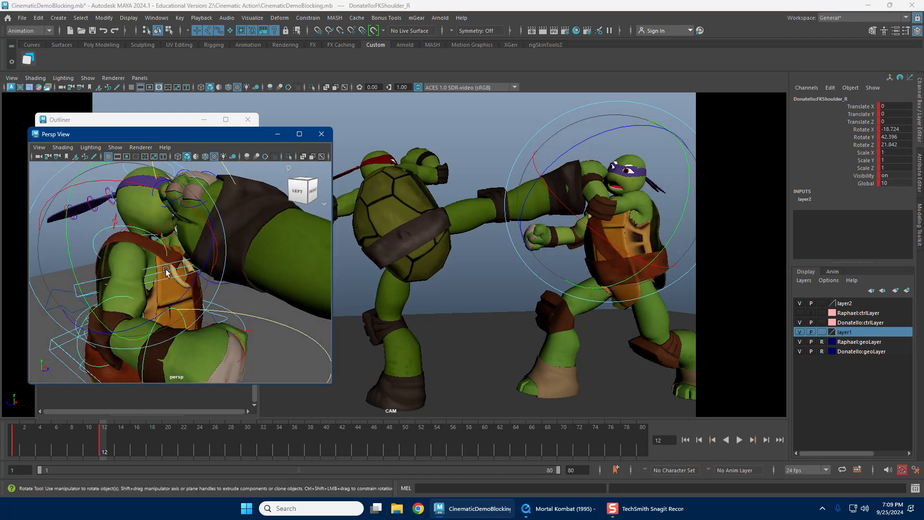
{"action": "key", "text": "w"}
{"action": "left_click", "coordinate": [109, 299]}
{"action": "key", "text": "e"}
{"action": "key", "text": "w"}
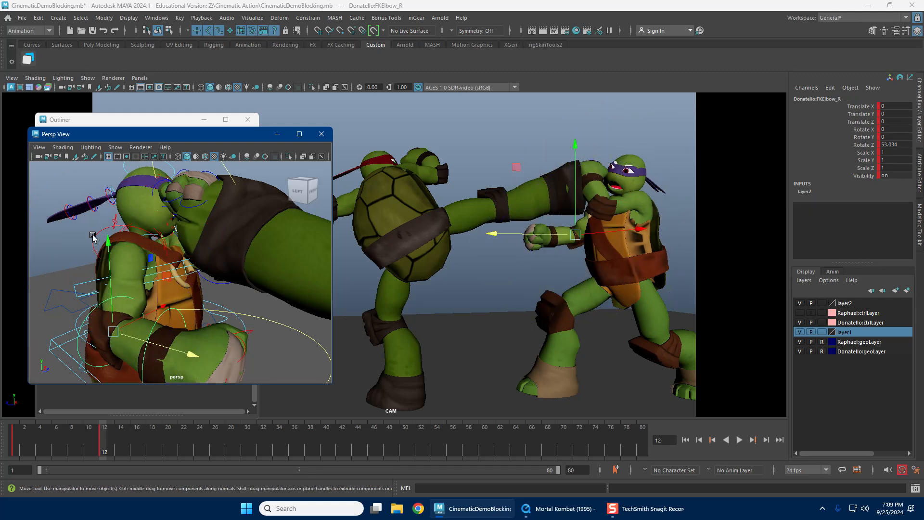
{"action": "left_click", "coordinate": [97, 232]}
{"action": "key", "text": "e"}
{"action": "left_click_drag", "start_coordinate": [177, 252], "coordinate": [227, 226]}
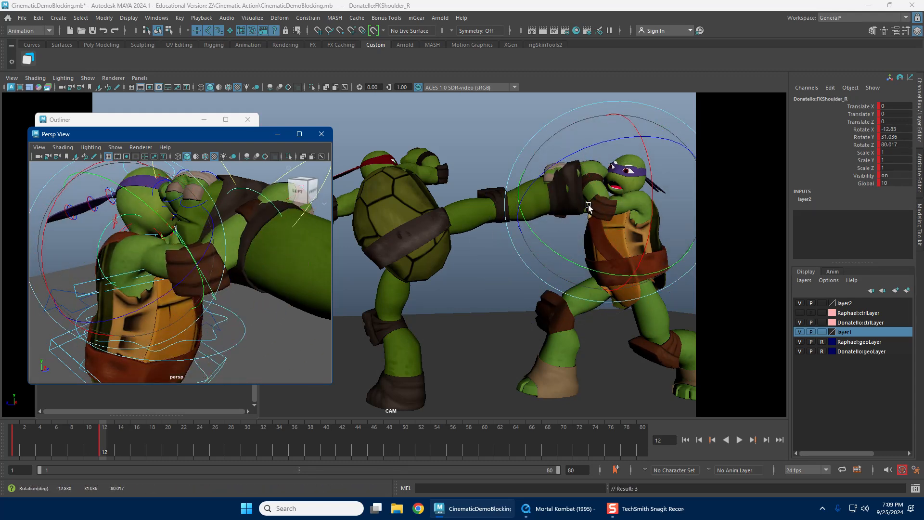
{"action": "mouse_move", "coordinate": [588, 207]}
{"action": "left_mouse_down"}
{"action": "mouse_move", "coordinate": [609, 243]}
{"action": "mouse_move", "coordinate": [597, 188]}
{"action": "mouse_move", "coordinate": [585, 198]}
{"action": "left_mouse_up"}
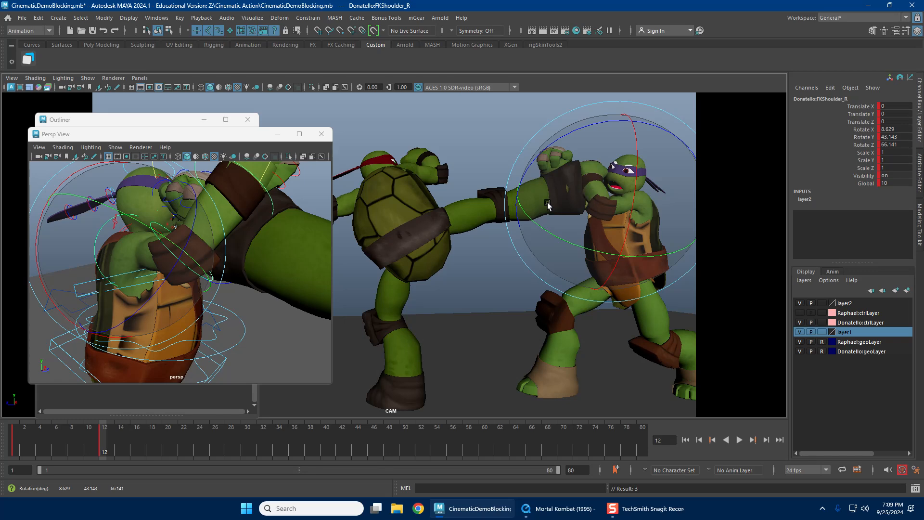
{"action": "left_click_drag", "start_coordinate": [222, 254], "coordinate": [263, 242], "text": "alt"}
{"action": "left_click_drag", "start_coordinate": [169, 267], "coordinate": [197, 249]}
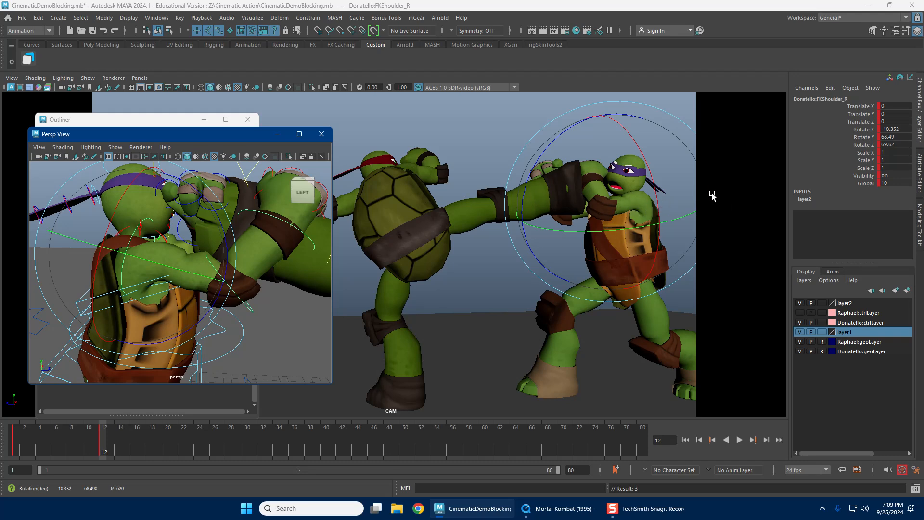
Step: Rotate Donatello's FKWrist_R control at frame 12 to about X -1.2, Y 15.6, Z 33.4 degrees
{"action": "left_click_drag", "start_coordinate": [149, 240], "coordinate": [260, 255], "text": "alt"}
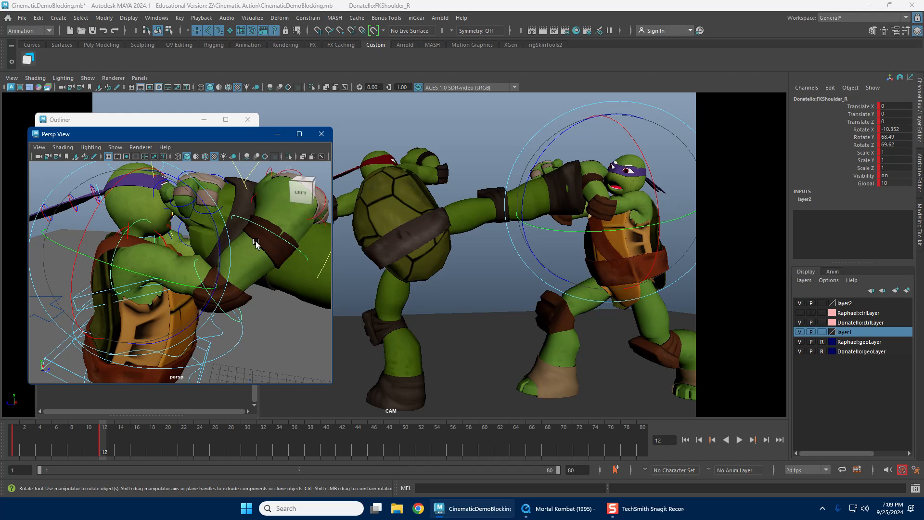
{"action": "scroll", "coordinate": [244, 253], "scroll_direction": "down", "scroll_amount": 4}
{"action": "left_click_drag", "start_coordinate": [244, 253], "coordinate": [204, 252], "text": "alt"}
{"action": "key", "text": "w"}
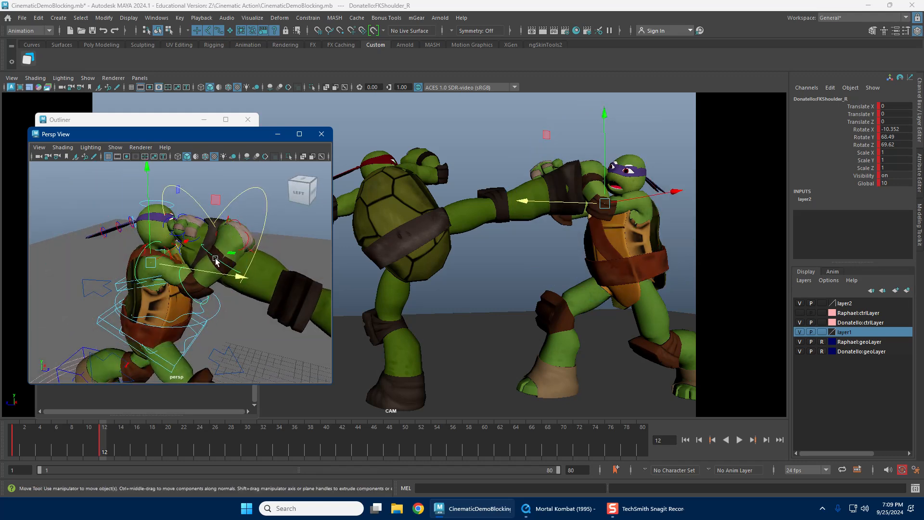
{"action": "left_click", "coordinate": [210, 254]}
{"action": "key", "text": "e"}
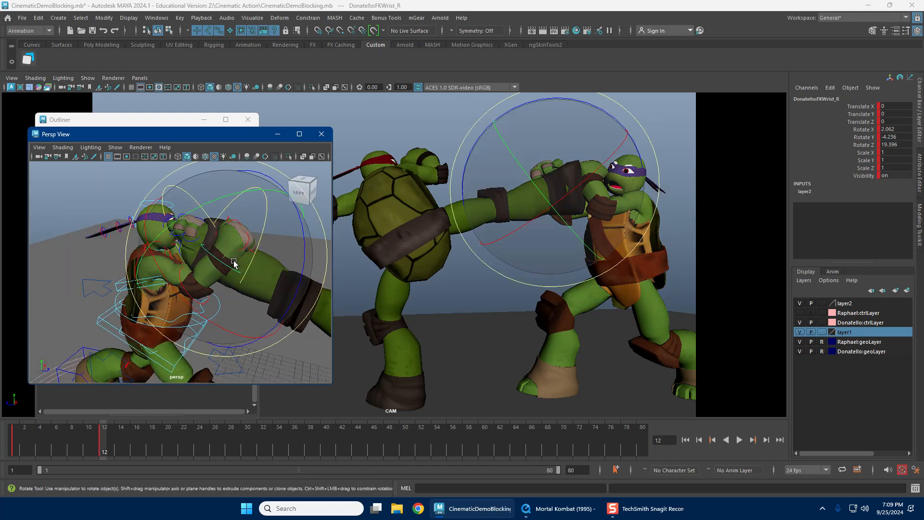
{"action": "left_click_drag", "start_coordinate": [223, 265], "coordinate": [244, 269], "text": "alt"}
{"action": "left_click_drag", "start_coordinate": [188, 260], "coordinate": [242, 274]}
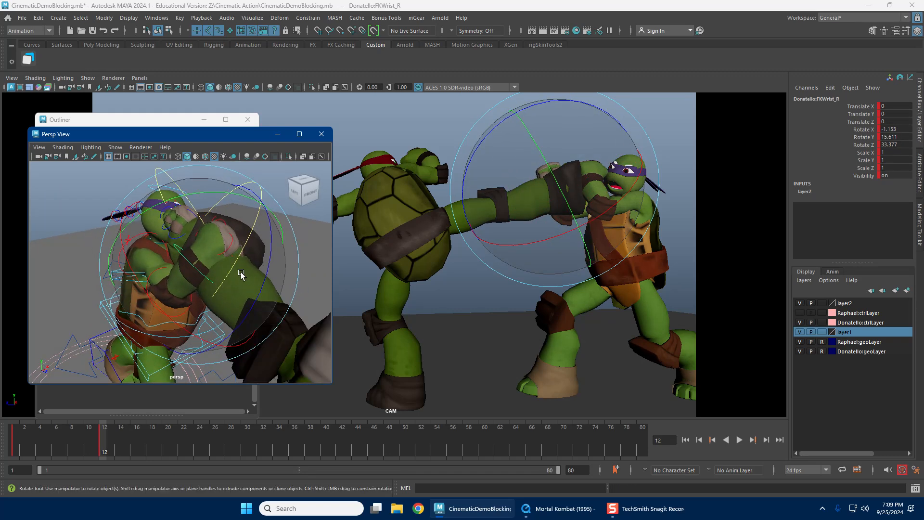
Step: Rotate Donatello's FKShoulder_R control at frame 12 to about X -1.2, Y 69.3, Z 65.1 degrees
{"action": "key", "text": "w"}
{"action": "left_click_drag", "start_coordinate": [153, 273], "coordinate": [150, 248], "text": "alt"}
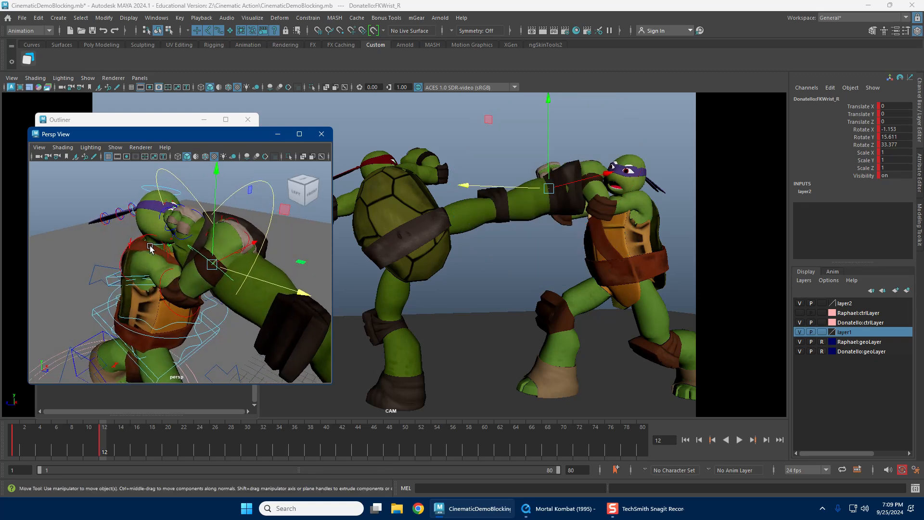
{"action": "left_click", "coordinate": [120, 258]}
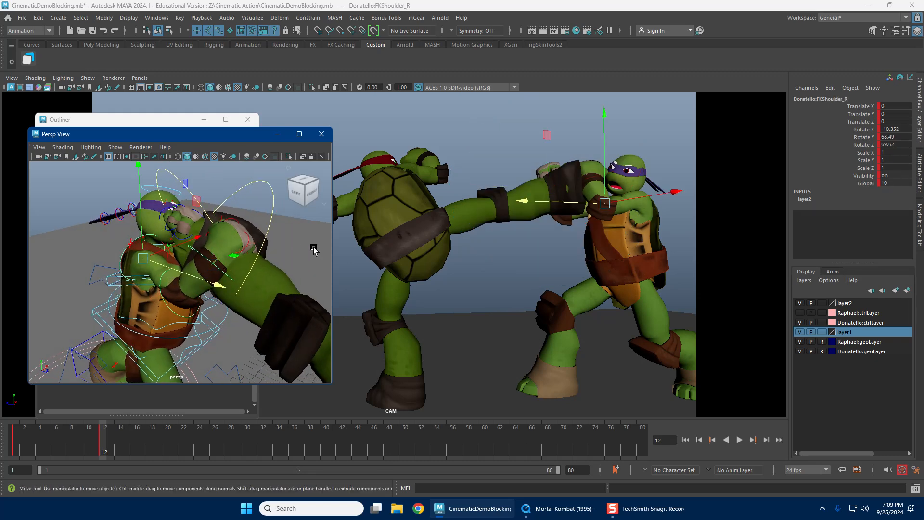
{"action": "key", "text": "e"}
{"action": "left_click_drag", "start_coordinate": [238, 250], "coordinate": [262, 235]}
Step: Bend Donatello's right arm at frame 12 by rotating the FKElbow_R control to about Z 102.5 degrees
{"action": "key", "text": "w"}
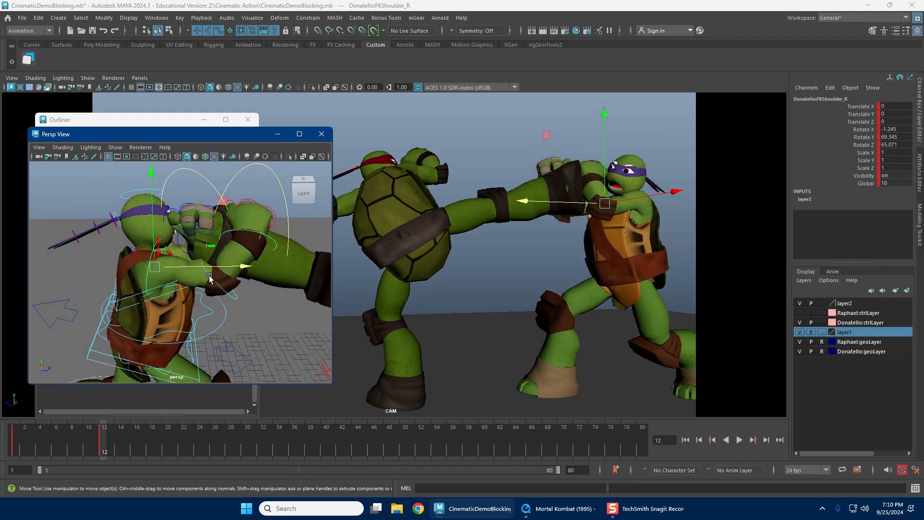
{"action": "left_click", "coordinate": [209, 274]}
{"action": "key", "text": "e"}
{"action": "left_click_drag", "start_coordinate": [266, 203], "coordinate": [104, 240]}
Step: Rotate Donatello's FKShoulder_R control at frame 12 to about X 17.6, Y 62.1, Z 45.4 degrees
{"action": "key", "text": "w"}
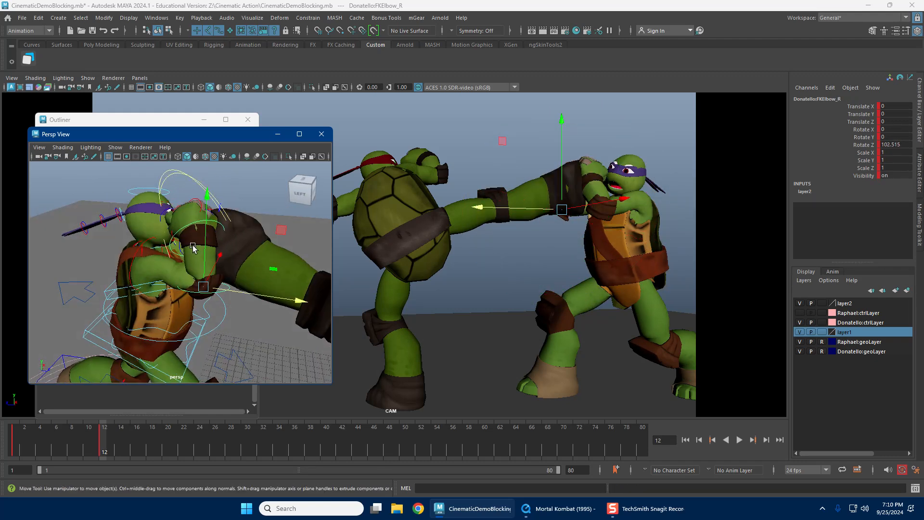
{"action": "scroll", "coordinate": [104, 240], "scroll_direction": "up", "scroll_amount": 3}
{"action": "left_click", "coordinate": [114, 247]}
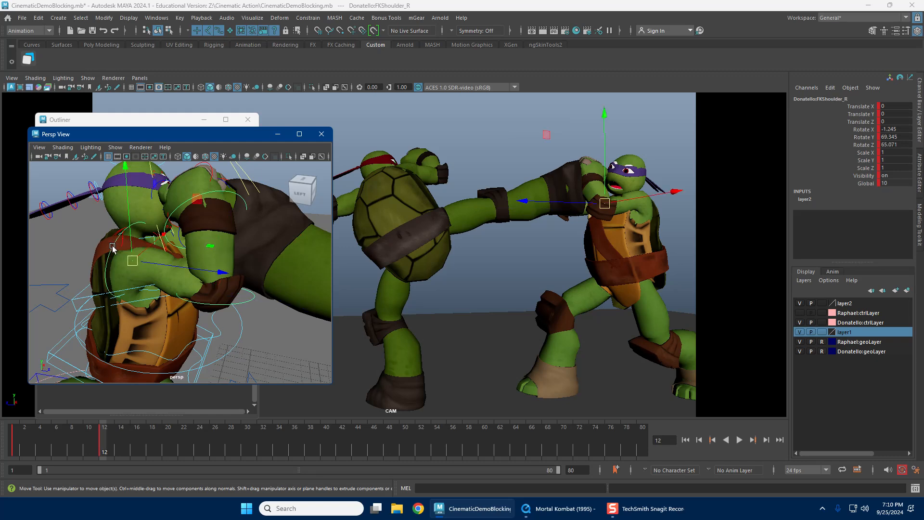
{"action": "key", "text": "e"}
{"action": "left_click_drag", "start_coordinate": [603, 251], "coordinate": [592, 147]}
{"action": "key", "text": "w"}
Step: Key all of Donatello's controls at frame 12 and clear the selection
{"action": "left_click_drag", "start_coordinate": [247, 241], "coordinate": [255, 243], "text": "alt"}
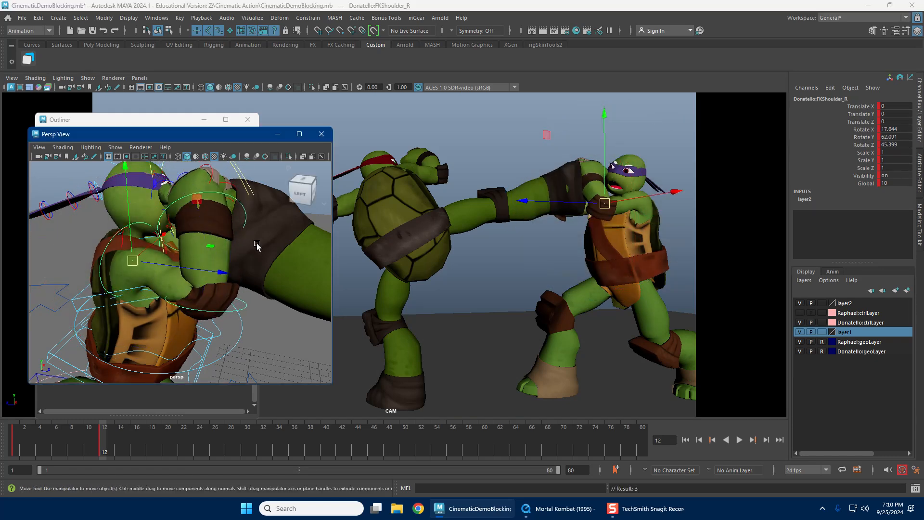
{"action": "right_click_drag", "start_coordinate": [243, 245], "coordinate": [216, 247], "text": "alt"}
{"action": "mouse_move", "coordinate": [215, 247]}
{"action": "left_mouse_down", "text": "alt"}
{"action": "mouse_move", "coordinate": [230, 240]}
{"action": "mouse_move", "coordinate": [225, 247]}
{"action": "left_mouse_up", "text": "alt"}
{"action": "right_click_drag", "start_coordinate": [226, 247], "coordinate": [181, 260], "text": "alt"}
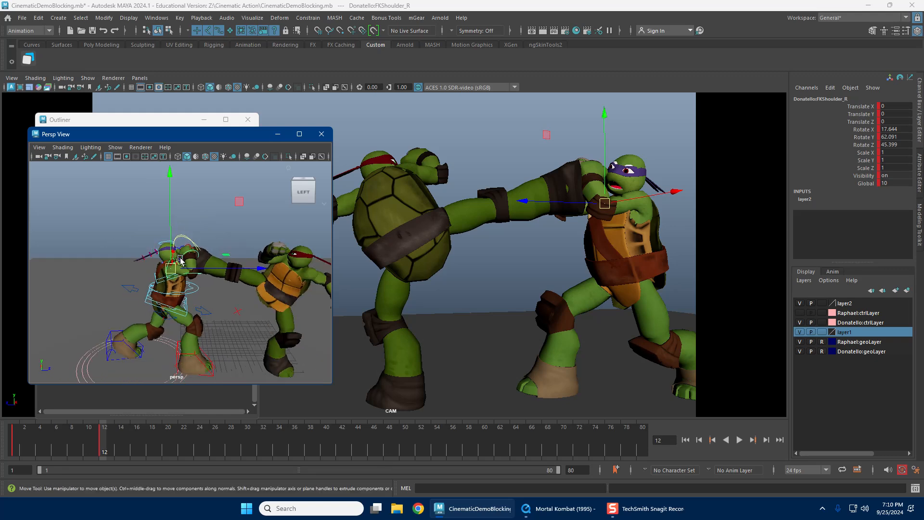
{"action": "left_click_drag", "start_coordinate": [166, 264], "coordinate": [209, 246], "text": "alt"}
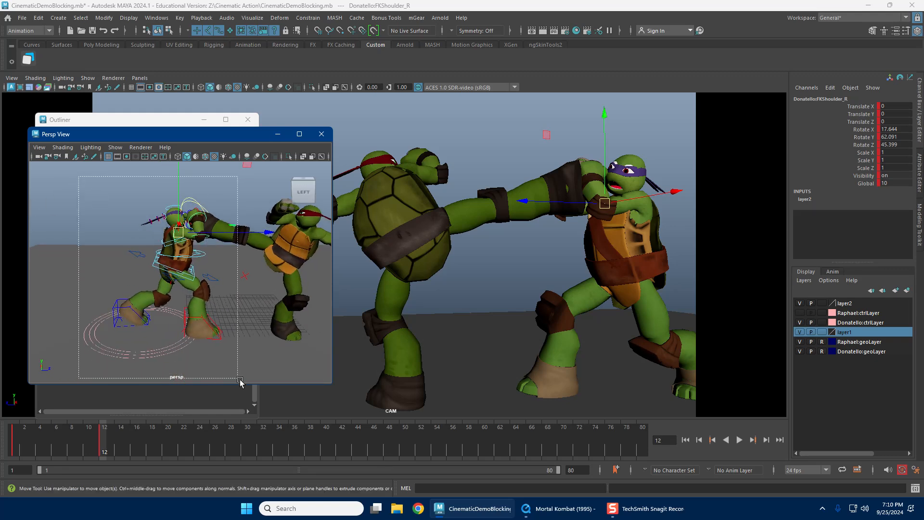
{"action": "left_click_drag", "start_coordinate": [250, 381], "coordinate": [254, 379]}
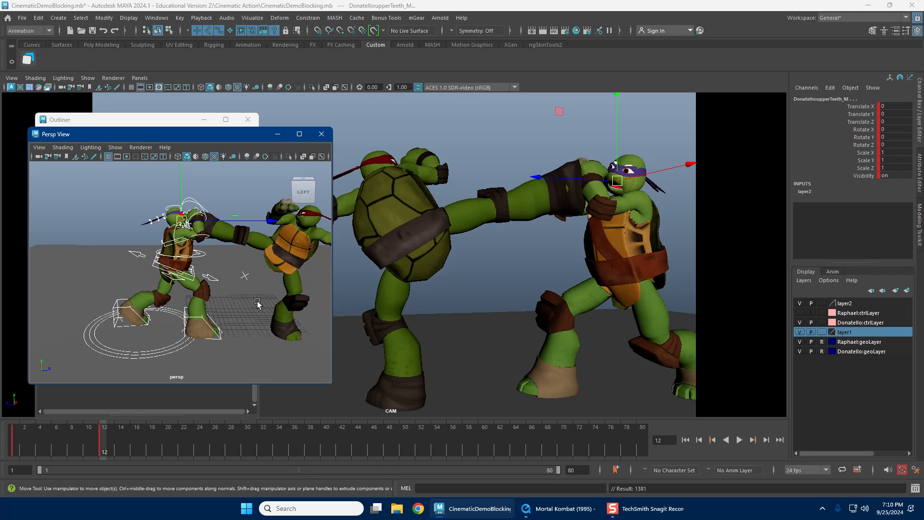
{"action": "left_click", "coordinate": [254, 199]}
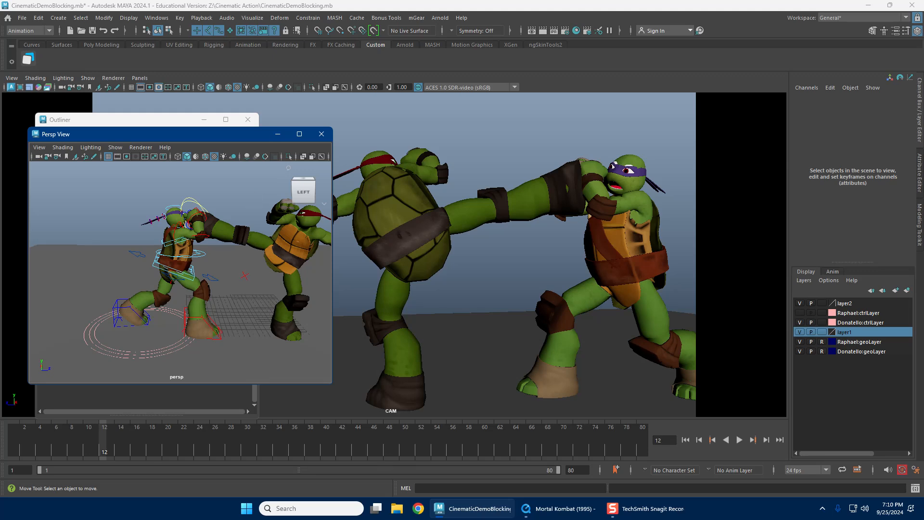
Step: Select all of Donatello's controls and key his pose at frame 9
{"action": "left_click_drag", "start_coordinate": [207, 232], "coordinate": [197, 247], "text": "alt"}
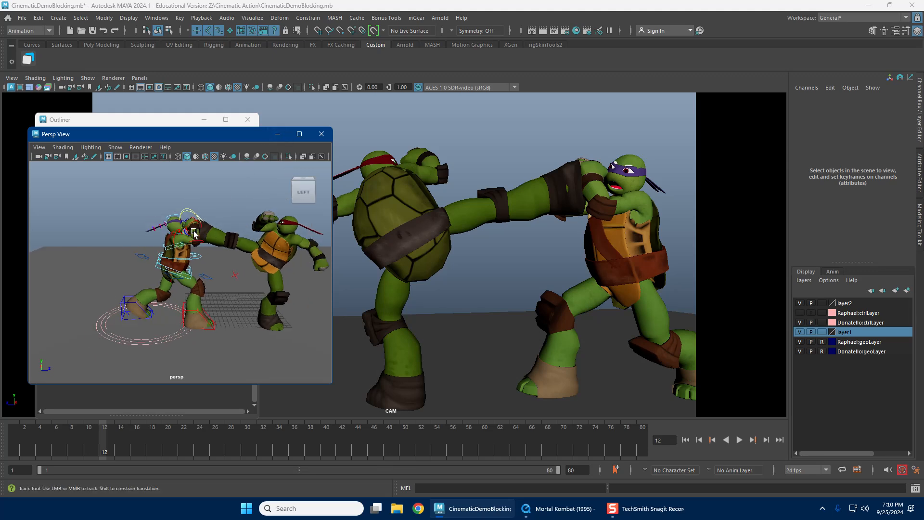
{"action": "right_click_drag", "start_coordinate": [178, 231], "coordinate": [208, 224], "text": "alt"}
{"action": "middle_click_drag", "start_coordinate": [177, 220], "coordinate": [167, 245], "text": "alt"}
{"action": "left_click_drag", "start_coordinate": [166, 245], "coordinate": [135, 236], "text": "alt"}
{"action": "right_click_drag", "start_coordinate": [160, 246], "coordinate": [140, 253], "text": "alt"}
{"action": "left_click_drag", "start_coordinate": [166, 250], "coordinate": [175, 251], "text": "alt"}
{"action": "left_click_drag", "start_coordinate": [352, 377], "coordinate": [352, 376]}
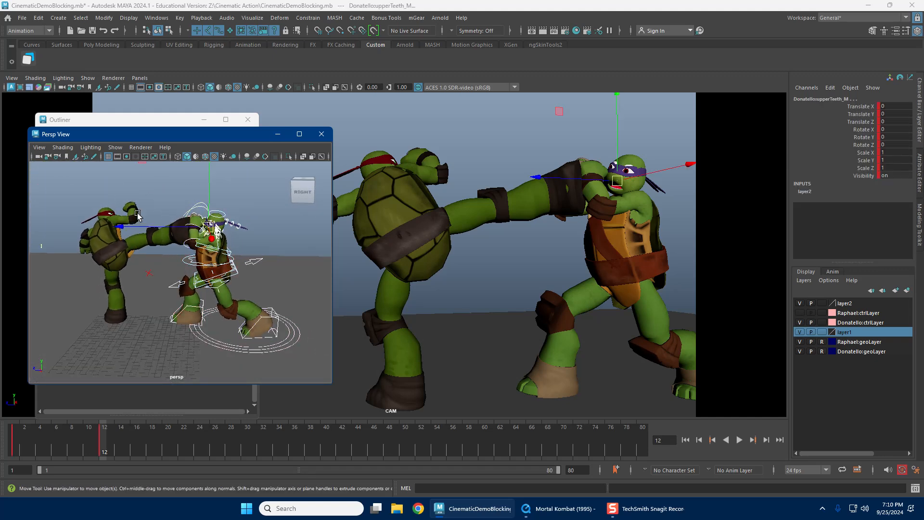
{"action": "left_click_drag", "start_coordinate": [12, 450], "coordinate": [141, 431]}
{"action": "left_click_drag", "start_coordinate": [76, 436], "coordinate": [99, 436]}
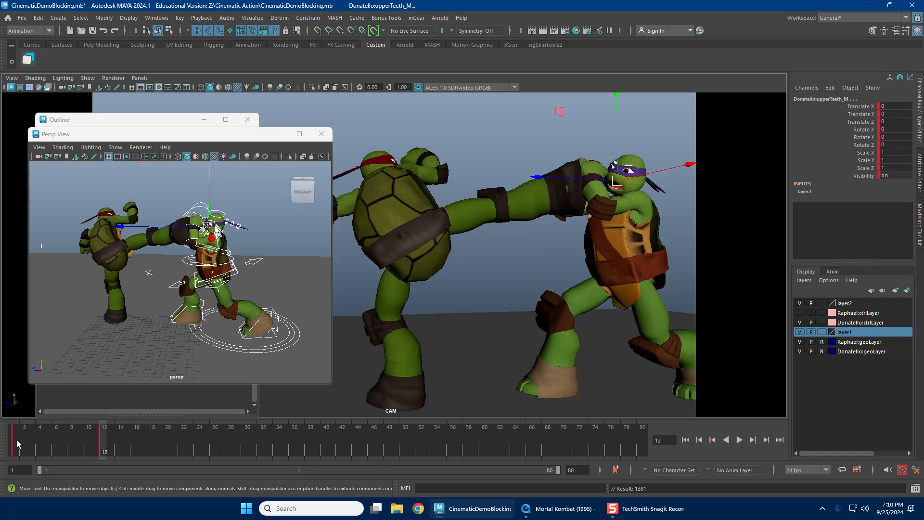
{"action": "left_click_drag", "start_coordinate": [17, 440], "coordinate": [82, 437]}
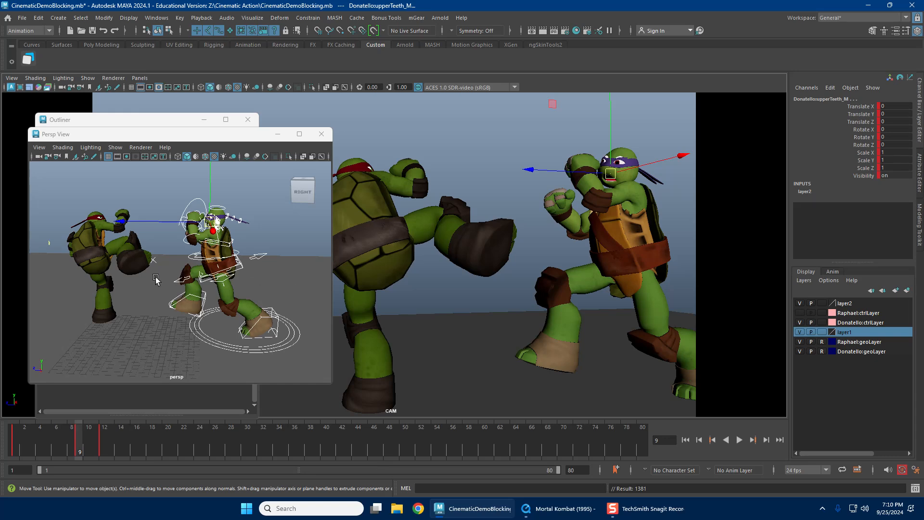
Step: Copy the planted pose of Donatello's IKLeg_R foot control from frame 12 to frame 9
{"action": "right_click_drag", "start_coordinate": [156, 280], "coordinate": [206, 316], "text": "alt"}
{"action": "left_click", "coordinate": [212, 311]}
{"action": "left_click", "coordinate": [108, 438]}
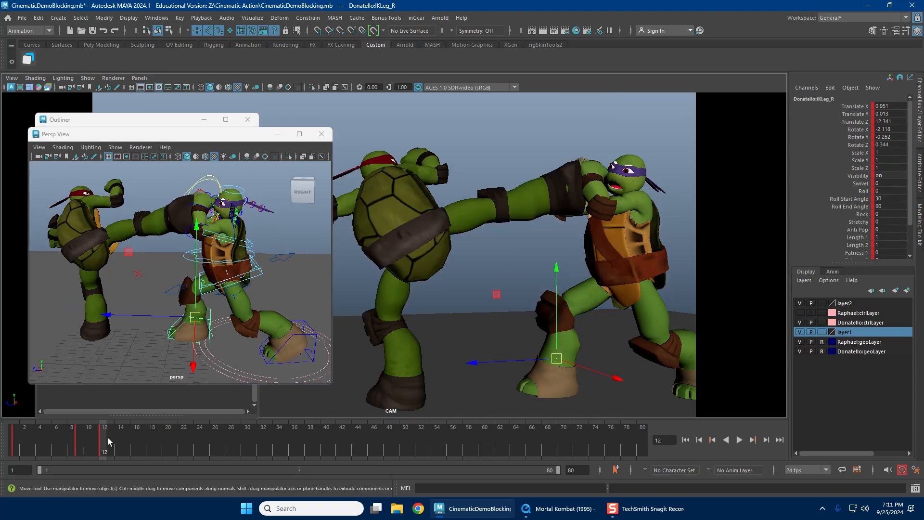
{"action": "left_click", "coordinate": [77, 435]}
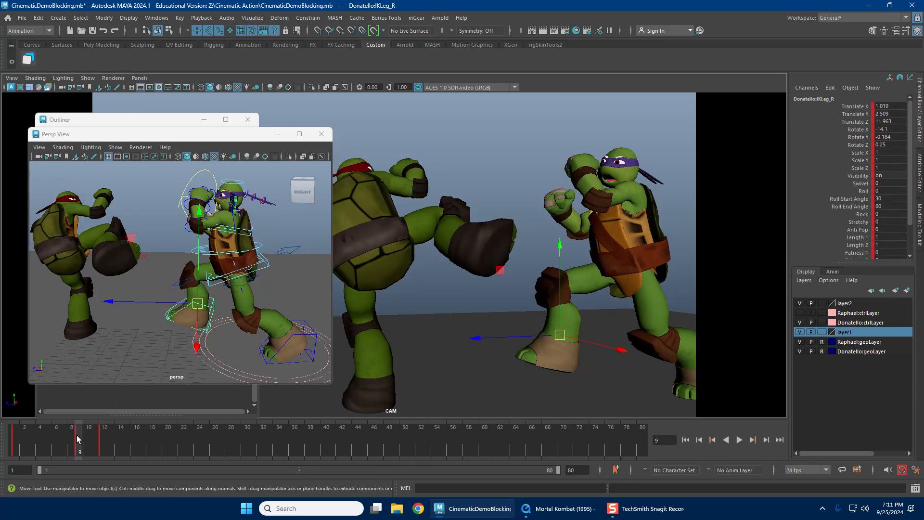
{"action": "left_click_drag", "start_coordinate": [32, 431], "coordinate": [79, 436]}
Step: Move Donatello's RootX_M control at frame 9 to about X 2.2, Y -3.0, Z 7.7
{"action": "left_click_drag", "start_coordinate": [225, 313], "coordinate": [310, 301], "text": "alt"}
{"action": "left_click", "coordinate": [284, 248]}
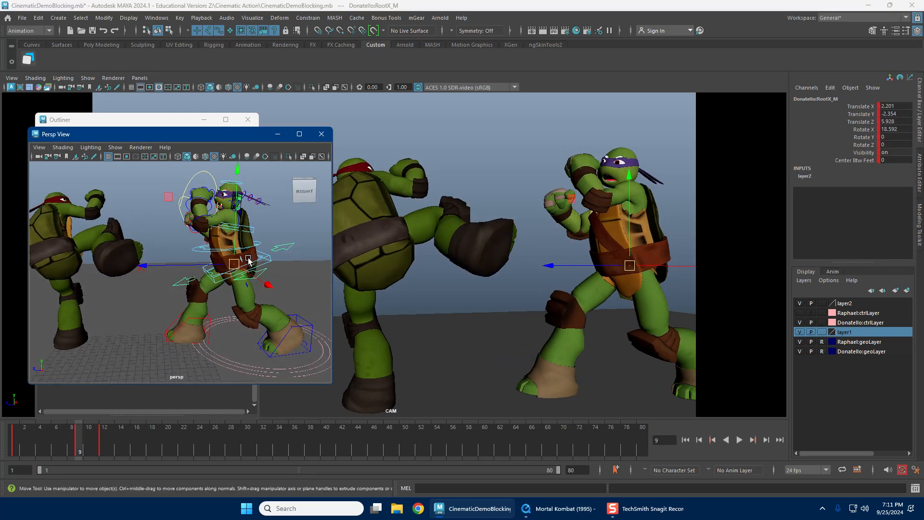
{"action": "left_click_drag", "start_coordinate": [235, 264], "coordinate": [227, 270]}
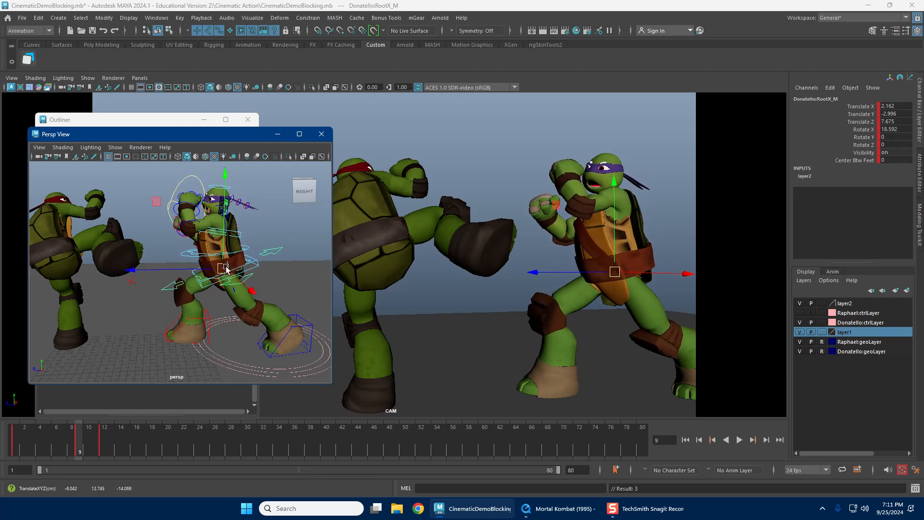
{"action": "left_click_drag", "start_coordinate": [180, 289], "coordinate": [221, 289], "text": "alt"}
{"action": "left_click_drag", "start_coordinate": [158, 291], "coordinate": [332, 292], "text": "alt"}
{"action": "left_click_drag", "start_coordinate": [218, 288], "coordinate": [218, 309], "text": "alt"}
{"action": "scroll", "coordinate": [227, 267], "scroll_direction": "up", "scroll_amount": 4}
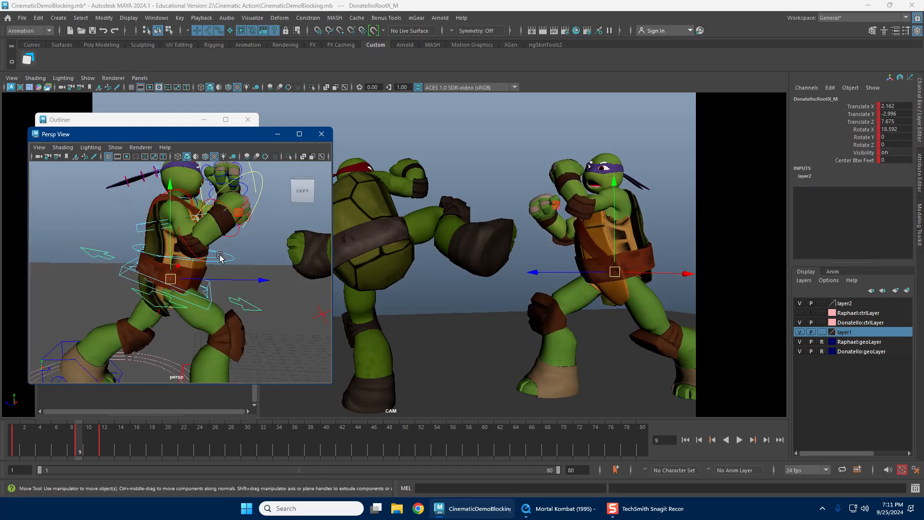
{"action": "left_click", "coordinate": [224, 259]}
{"action": "left_click_drag", "start_coordinate": [248, 262], "coordinate": [138, 270], "text": "alt"}
{"action": "key", "text": "e"}
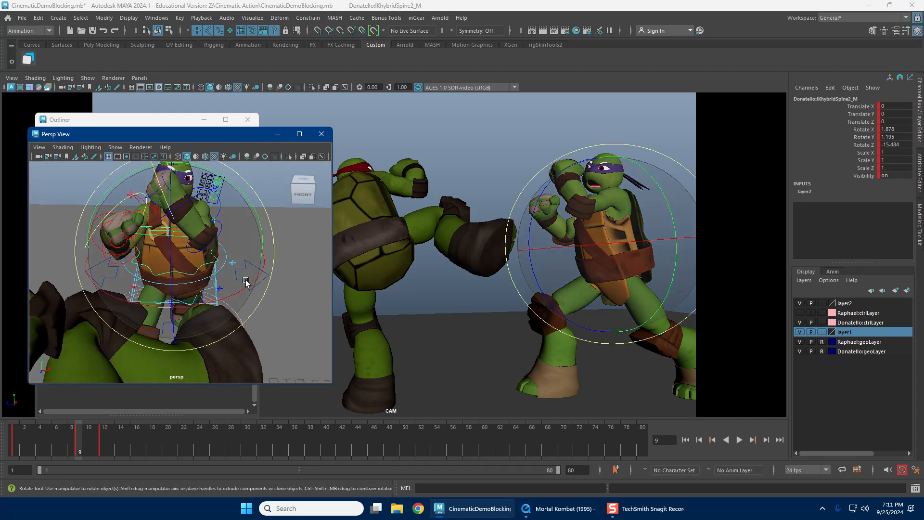
Step: Copy the pose of Donatello's upper-body controls from frame 1 to frame 9
{"action": "left_click_drag", "start_coordinate": [245, 283], "coordinate": [152, 262], "text": "alt"}
{"action": "scroll", "coordinate": [153, 262], "scroll_direction": "down", "scroll_amount": 3}
{"action": "key", "text": "w"}
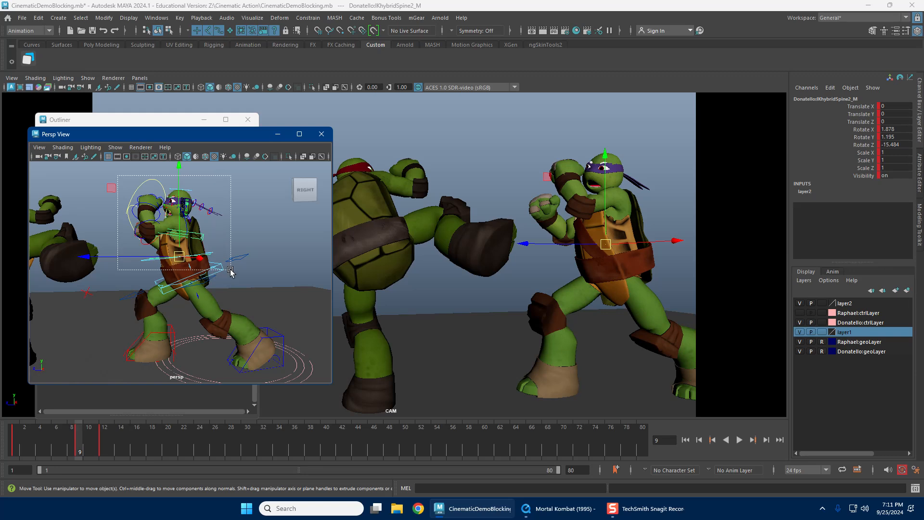
{"action": "left_click_drag", "start_coordinate": [231, 271], "coordinate": [231, 271]}
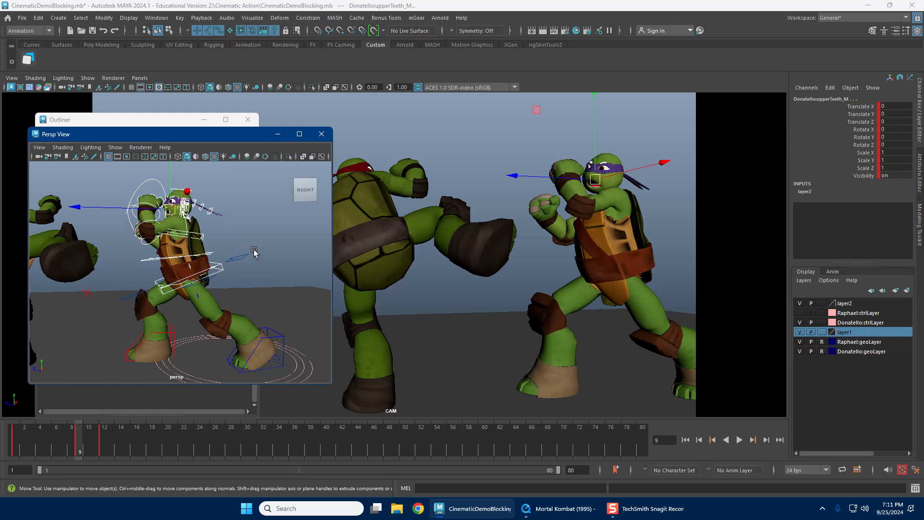
{"action": "left_click", "coordinate": [15, 437]}
{"action": "key", "text": "alt+v"}
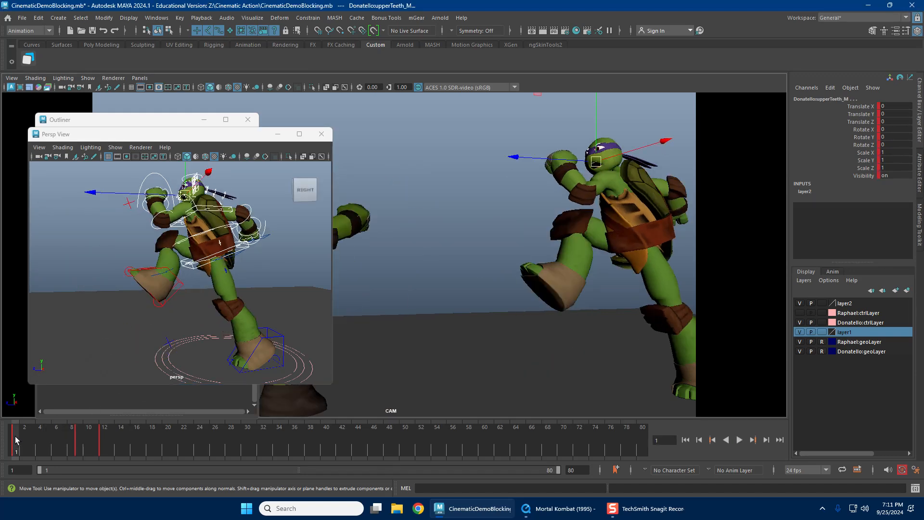
{"action": "key", "text": "alt+v"}
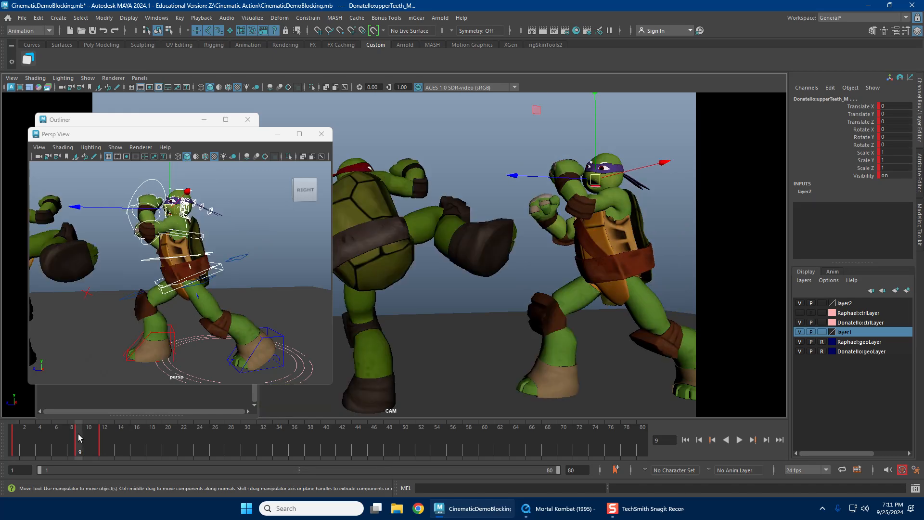
{"action": "left_click_drag", "start_coordinate": [78, 432], "coordinate": [78, 432]}
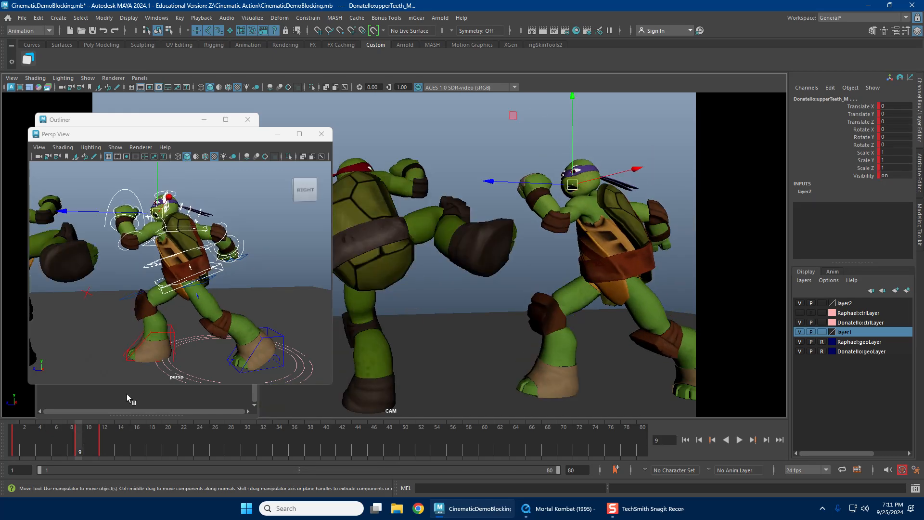
Step: Rotate Donatello's HybridSpine3_M control at frame 9 to about X -47.4, Y 6.7, Z -7.7 degrees
{"action": "left_click_drag", "start_coordinate": [150, 302], "coordinate": [219, 304], "text": "alt"}
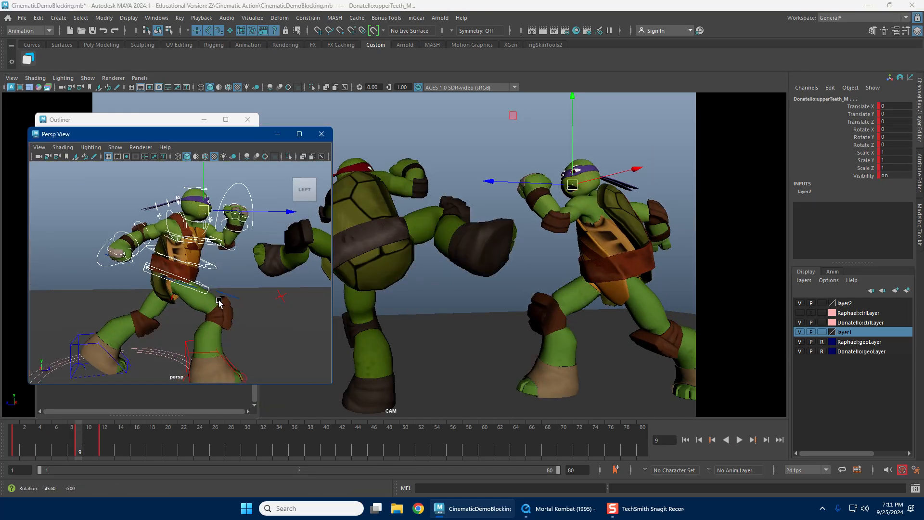
{"action": "right_click_drag", "start_coordinate": [189, 307], "coordinate": [235, 299], "text": "alt"}
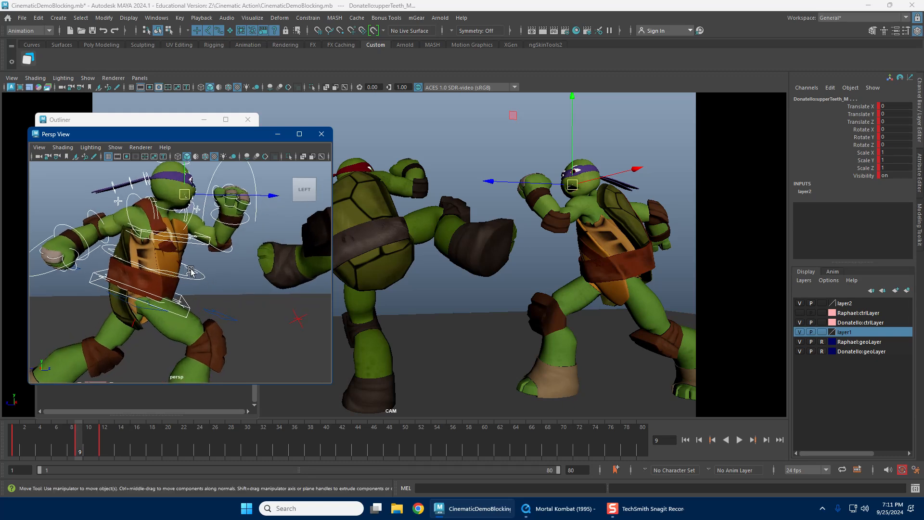
{"action": "left_click", "coordinate": [189, 251]}
{"action": "key", "text": "e"}
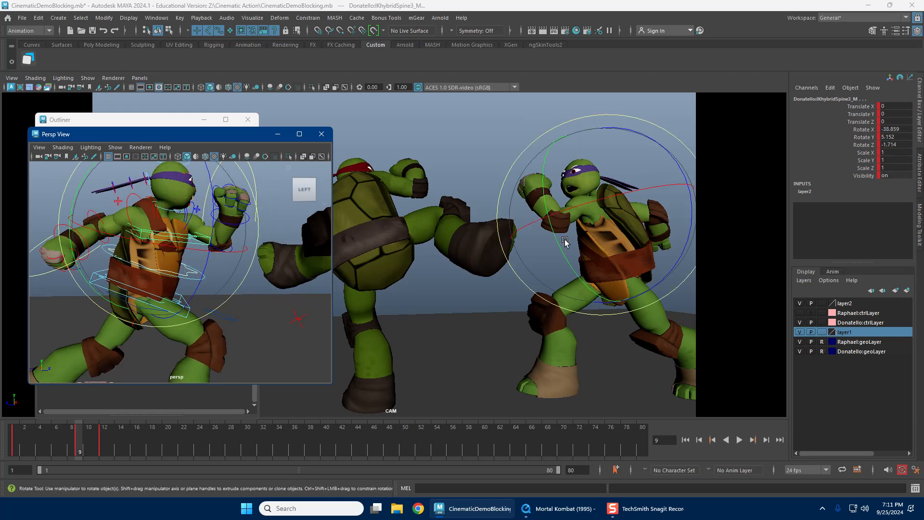
{"action": "left_click_drag", "start_coordinate": [597, 247], "coordinate": [573, 253]}
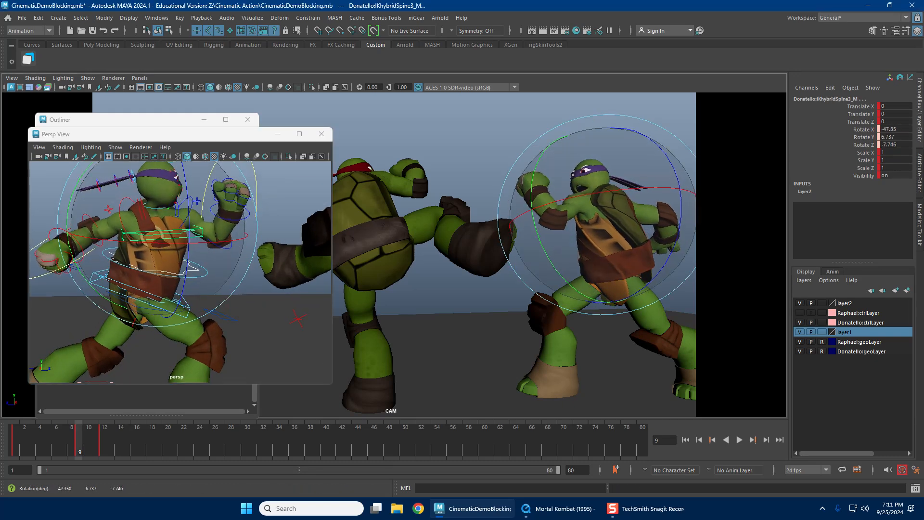
{"action": "key", "text": "w"}
Step: Raise Donatello's left arm at frame 9 by rotating FKShoulder_L to about X -18.6, Y 39.4, Z 106.7 degrees
{"action": "left_click_drag", "start_coordinate": [190, 187], "coordinate": [192, 200], "text": "alt"}
{"action": "left_click", "coordinate": [191, 200]}
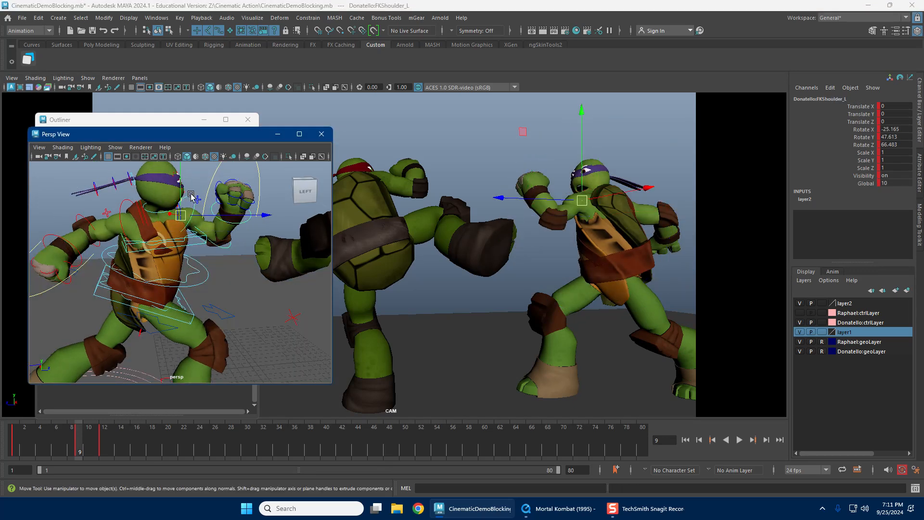
{"action": "key", "text": "e"}
{"action": "left_click_drag", "start_coordinate": [606, 234], "coordinate": [552, 181]}
{"action": "key", "text": "w"}
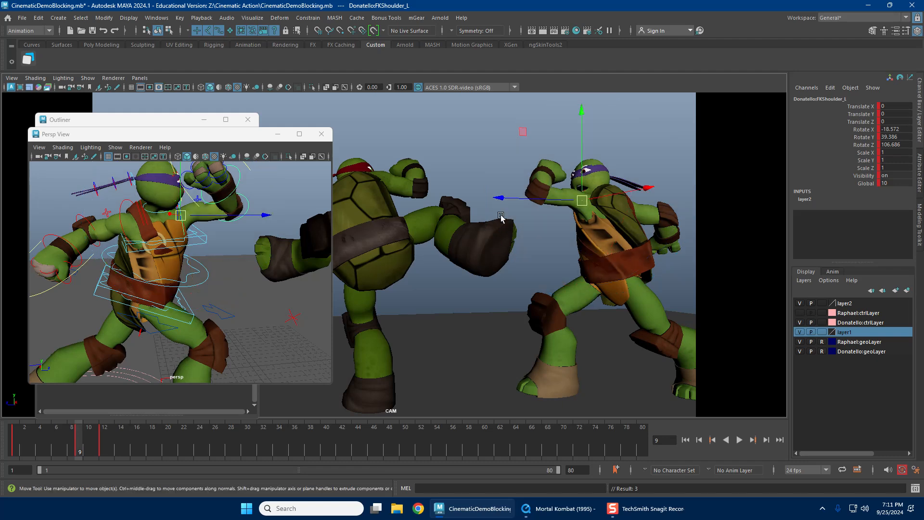
Step: Rotate Donatello's FKHead_M control at frame 9 to about X 8.3, Y 9.2, Z 2.4 degrees and review the motion
{"action": "middle_click_drag", "start_coordinate": [236, 231], "coordinate": [246, 265], "text": "alt"}
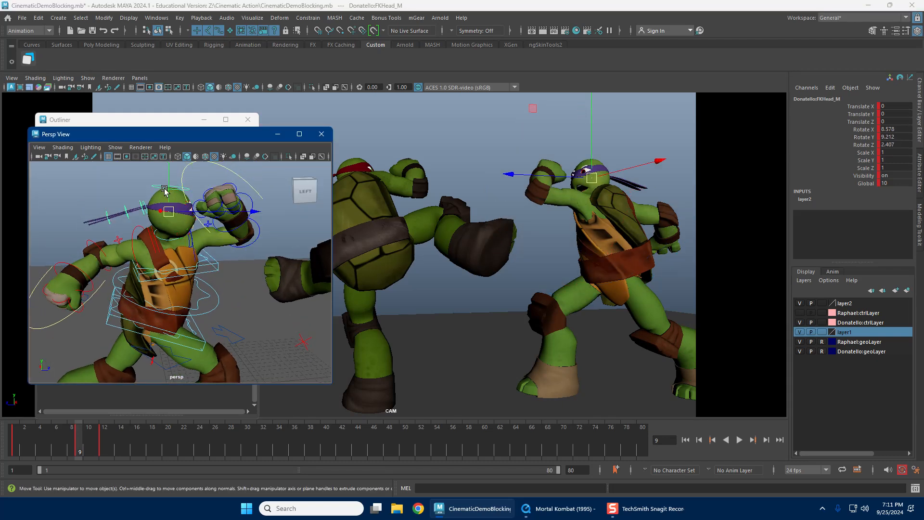
{"action": "key", "text": "e"}
{"action": "mouse_move", "coordinate": [566, 224]}
{"action": "left_mouse_down"}
{"action": "mouse_move", "coordinate": [562, 231]}
{"action": "mouse_move", "coordinate": [569, 226]}
{"action": "left_mouse_up"}
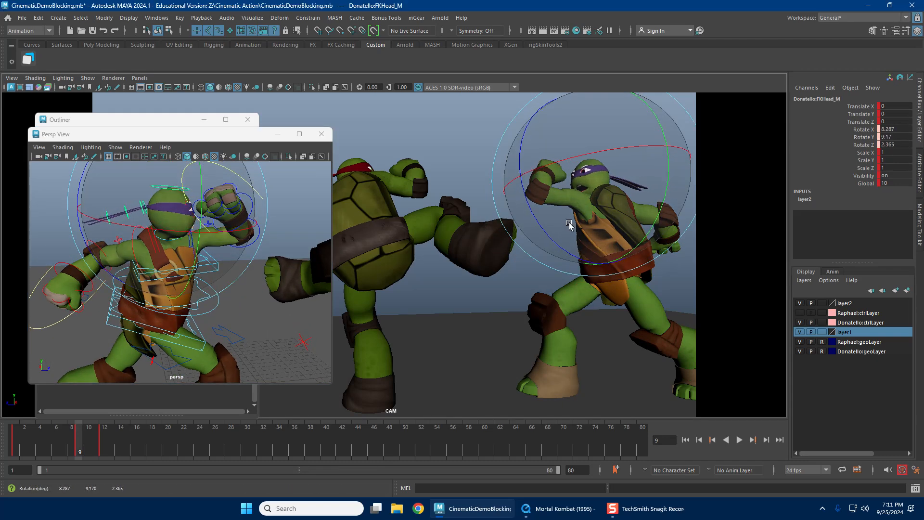
{"action": "key", "text": "w"}
{"action": "left_click_drag", "start_coordinate": [226, 333], "coordinate": [216, 337], "text": "alt"}
{"action": "mouse_move", "coordinate": [67, 433]}
{"action": "left_mouse_down"}
{"action": "mouse_move", "coordinate": [49, 432]}
{"action": "mouse_move", "coordinate": [96, 437]}
{"action": "mouse_move", "coordinate": [25, 430]}
{"action": "mouse_move", "coordinate": [105, 437]}
{"action": "mouse_move", "coordinate": [81, 437]}
{"action": "left_mouse_up"}
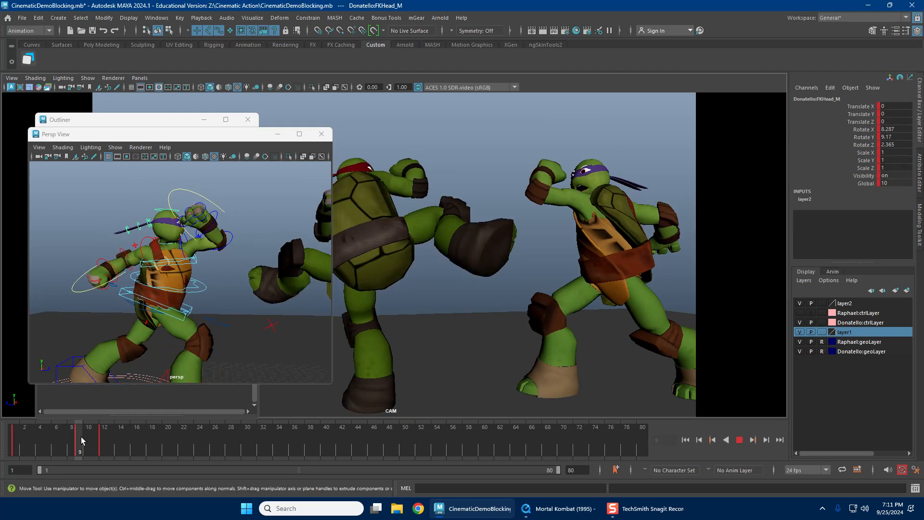
Step: Rotate Donatello's FKShoulder_R control at frame 9 to about X 7.9, Y 21.5, Z -113.3 degrees
{"action": "left_click_drag", "start_coordinate": [200, 290], "coordinate": [207, 311], "text": "alt"}
{"action": "scroll", "coordinate": [181, 305], "scroll_direction": "up", "scroll_amount": 2}
{"action": "scroll", "coordinate": [202, 308], "scroll_direction": "down", "scroll_amount": 3}
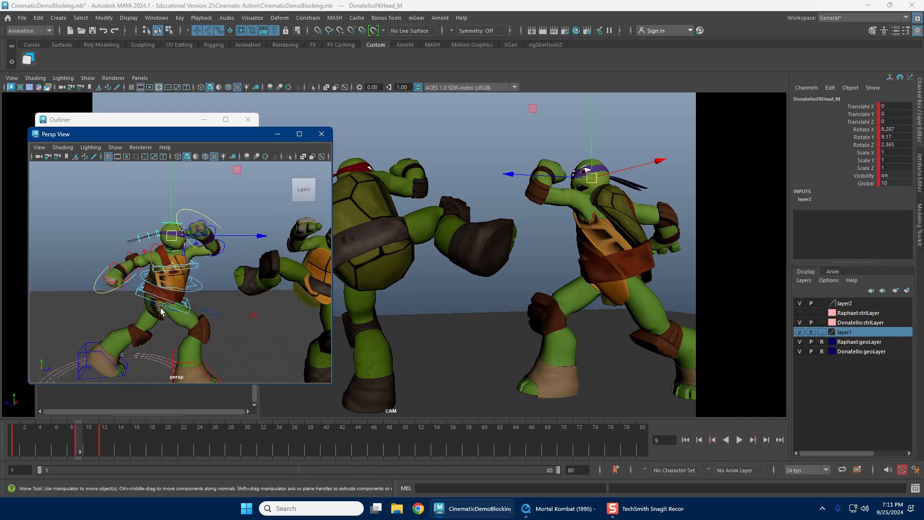
{"action": "scroll", "coordinate": [138, 254], "scroll_direction": "up", "scroll_amount": 1}
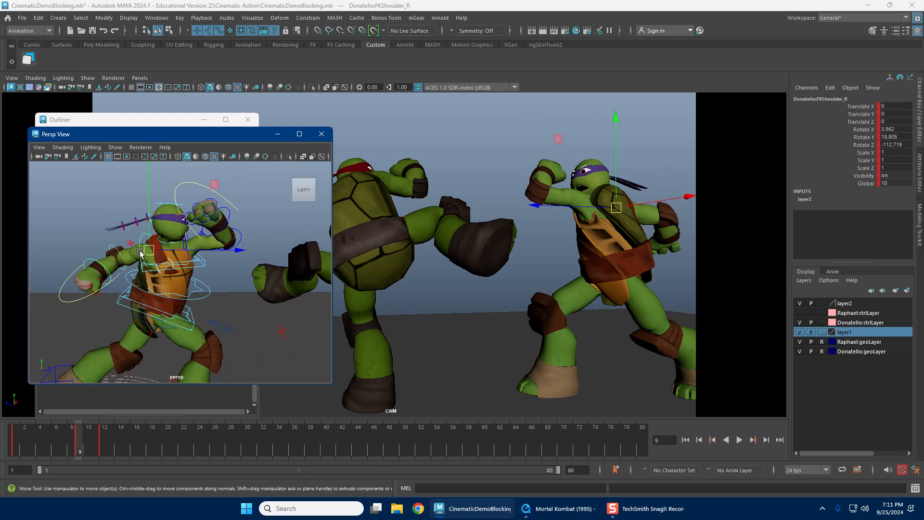
{"action": "key", "text": "e"}
{"action": "left_click_drag", "start_coordinate": [583, 231], "coordinate": [575, 224]}
{"action": "key", "text": "w"}
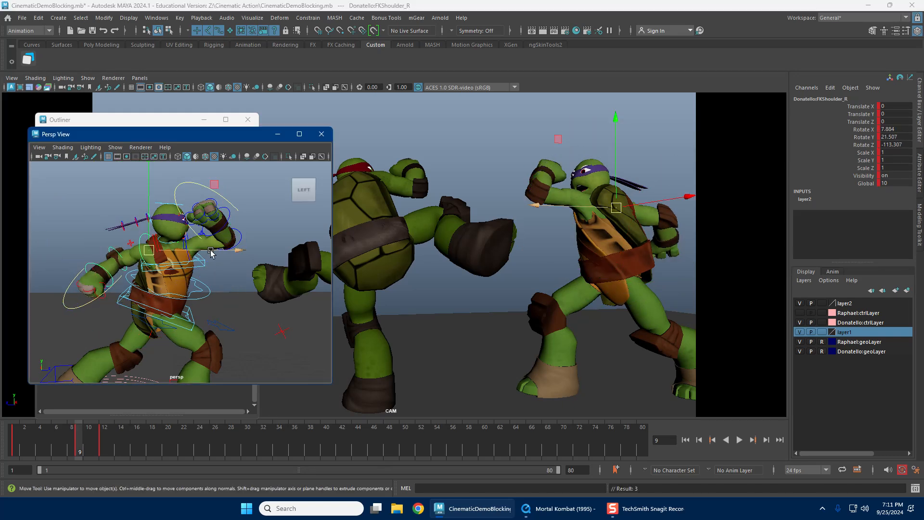
Step: At frame 9, rotate Donatello's FKElbow_R to about Z 42.9 and FKWrist_R to about X 1.3, Y 4.9, Z 5.0 degrees
{"action": "left_click", "coordinate": [115, 248]}
{"action": "key", "text": "e"}
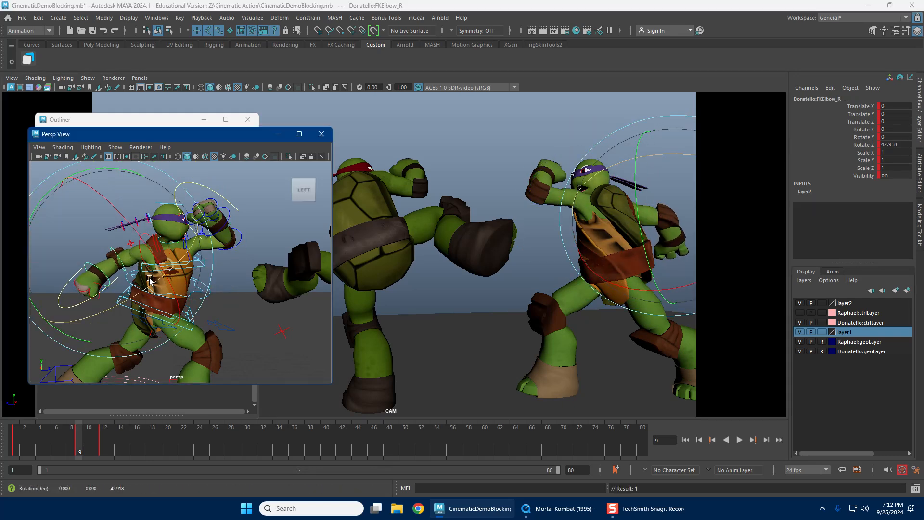
{"action": "key", "text": "w"}
{"action": "left_click", "coordinate": [96, 267]}
{"action": "key", "text": "e"}
{"action": "left_click_drag", "start_coordinate": [154, 279], "coordinate": [146, 297]}
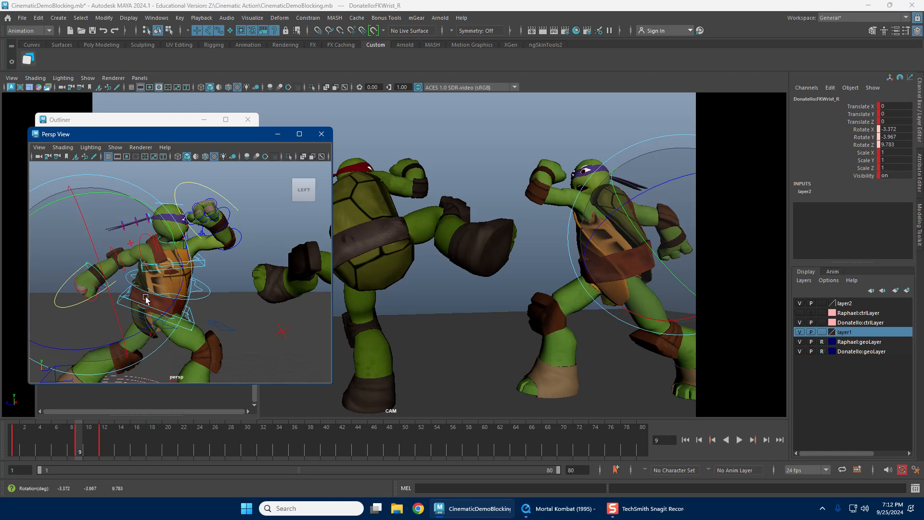
{"action": "left_click_drag", "start_coordinate": [592, 272], "coordinate": [640, 234]}
{"action": "key", "text": "w"}
Step: Select all of Donatello's controls, copy their frame 9 pose to frame 6, and play back the animation
{"action": "right_click_drag", "start_coordinate": [208, 254], "coordinate": [158, 248], "text": "alt"}
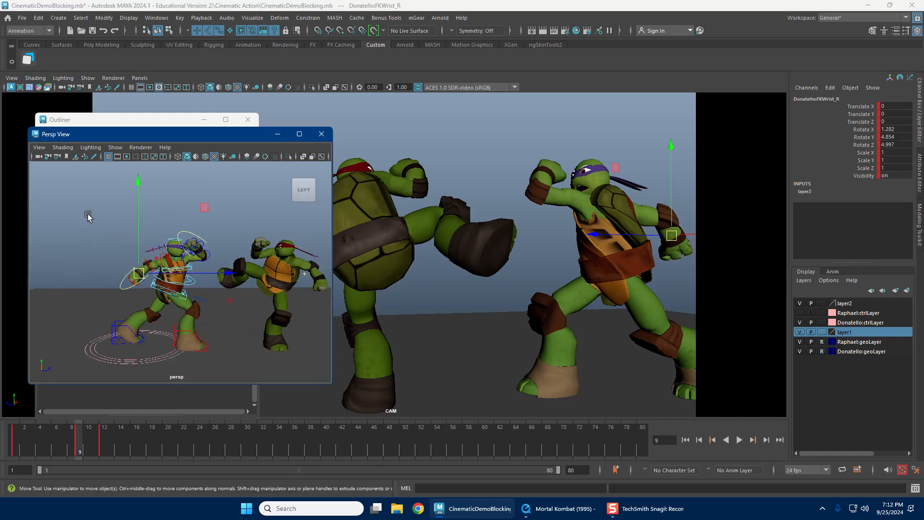
{"action": "left_click_drag", "start_coordinate": [238, 384], "coordinate": [234, 385]}
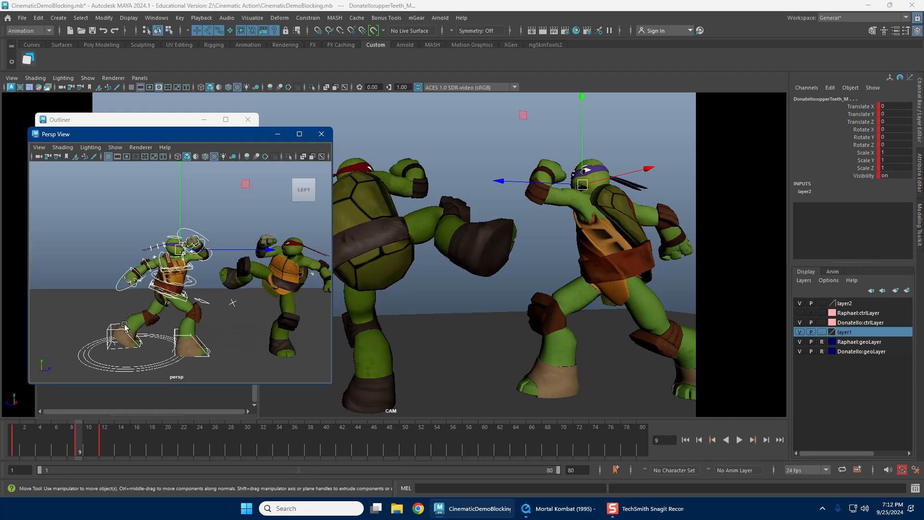
{"action": "left_click_drag", "start_coordinate": [18, 433], "coordinate": [77, 438]}
{"action": "key", "text": "alt+v"}
{"action": "key", "text": "alt+v"}
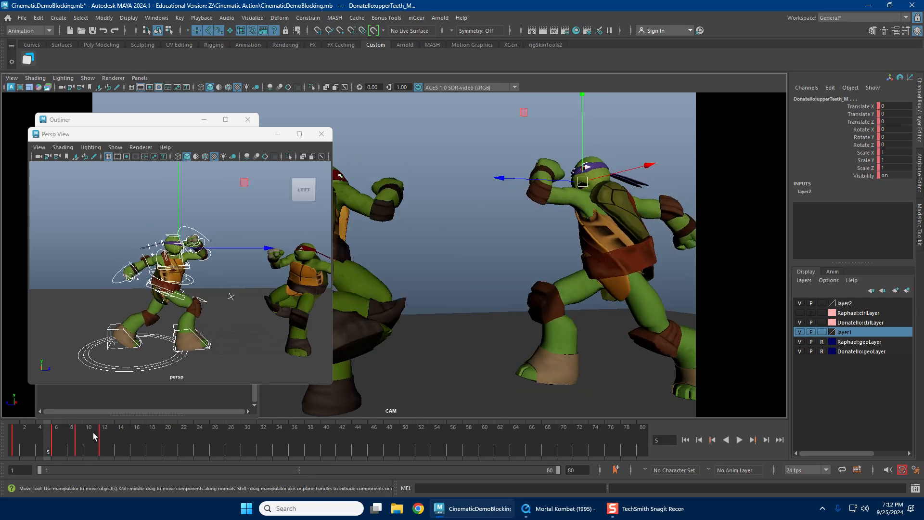
Step: Select Donatello's animation keys in the Graph Editor and apply auto tangents to smooth out the overshoot
{"action": "key", "text": "alt+Tab"}
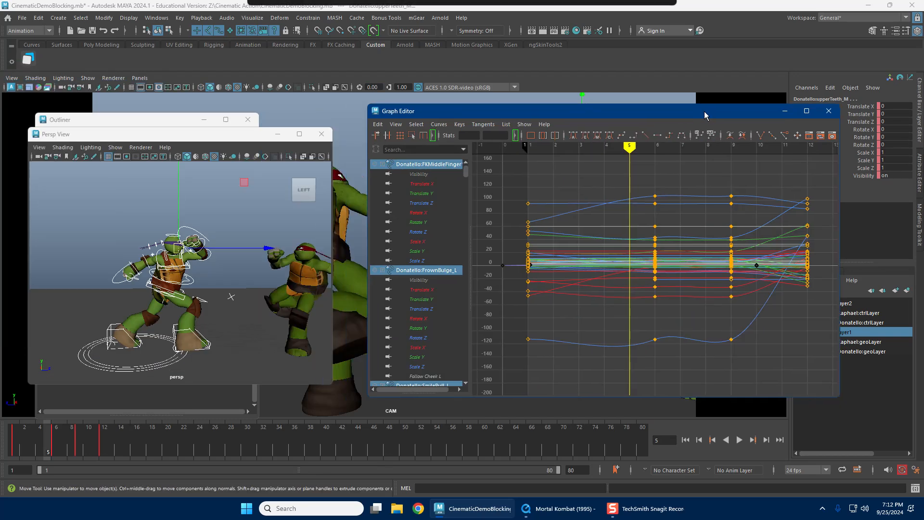
{"action": "left_click_drag", "start_coordinate": [530, 182], "coordinate": [739, 357]}
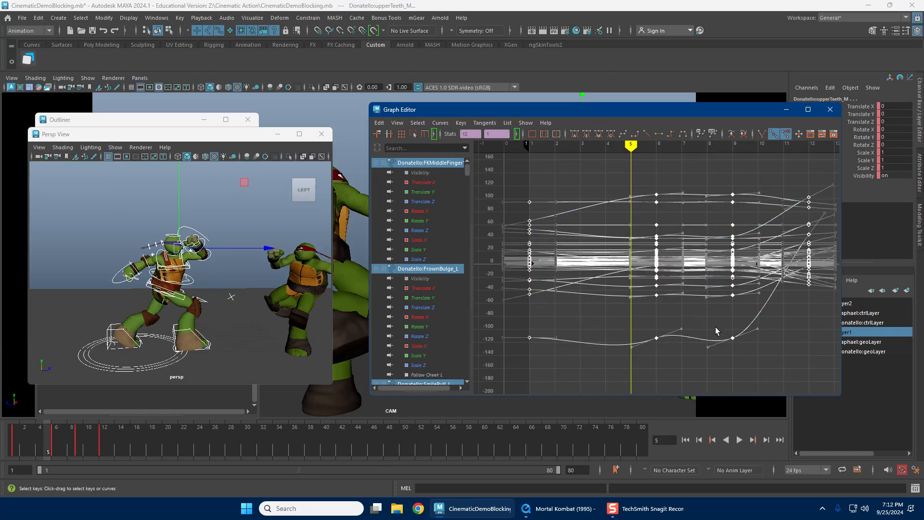
{"action": "left_click", "coordinate": [575, 134]}
{"action": "left_click", "coordinate": [611, 166]}
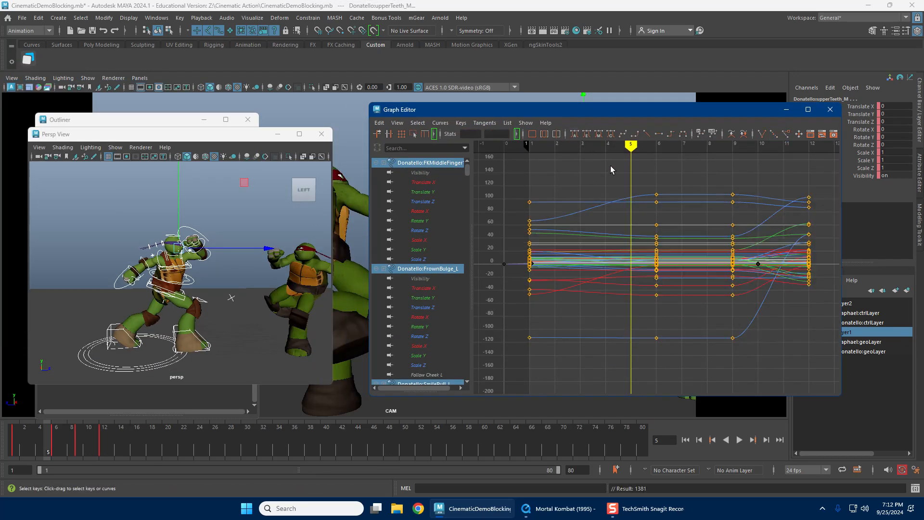
Step: Close the Graph Editor, play back the animation and scrub through the blocking to frame 9
{"action": "left_click", "coordinate": [829, 111]}
{"action": "key", "text": "alt+v"}
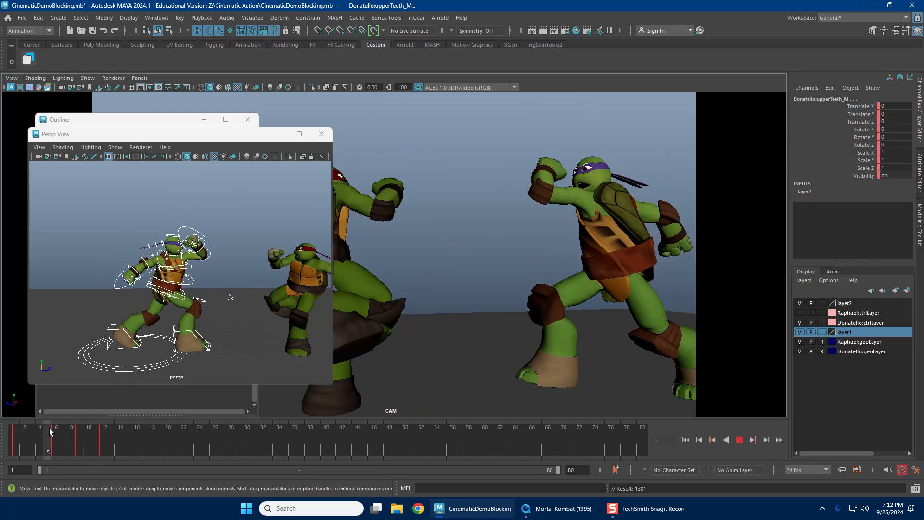
{"action": "left_click", "coordinate": [51, 438]}
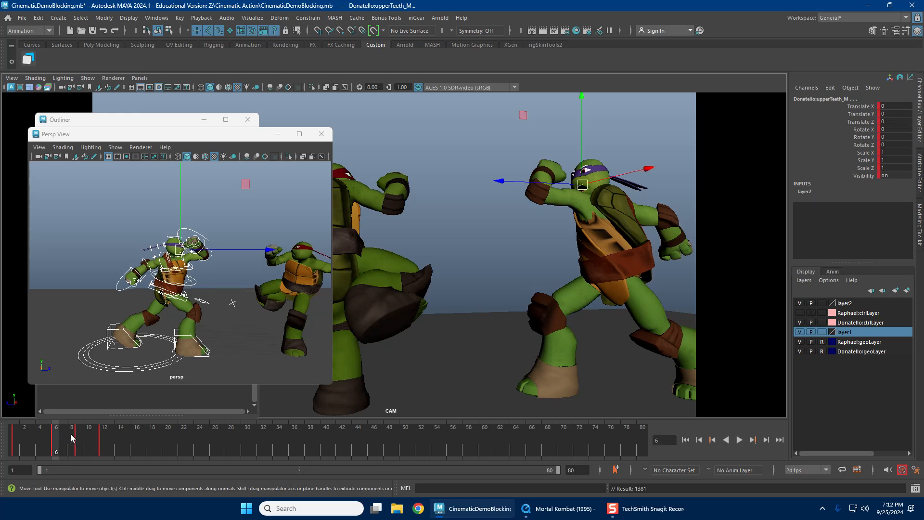
{"action": "mouse_move", "coordinate": [71, 434]}
{"action": "left_mouse_down"}
{"action": "mouse_move", "coordinate": [108, 435]}
{"action": "mouse_move", "coordinate": [82, 438]}
{"action": "left_mouse_up"}
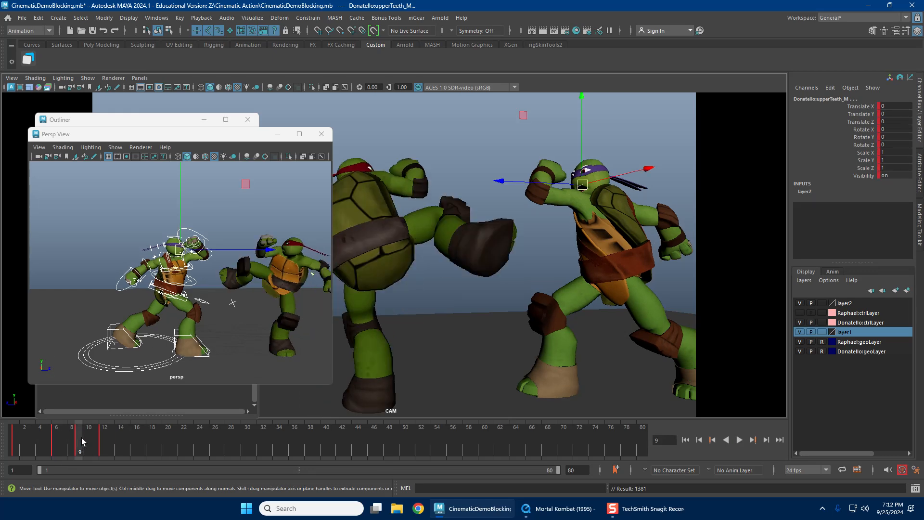
Step: Rotate Donatello's spine controls at frame 9 to twist his torso, with IKhybridSpine2_M at about X 42.1, Y -12.0, Z 1.1 degrees
{"action": "right_click_drag", "start_coordinate": [124, 325], "coordinate": [218, 324], "text": "alt"}
{"action": "scroll", "coordinate": [230, 291], "scroll_direction": "up", "scroll_amount": 3}
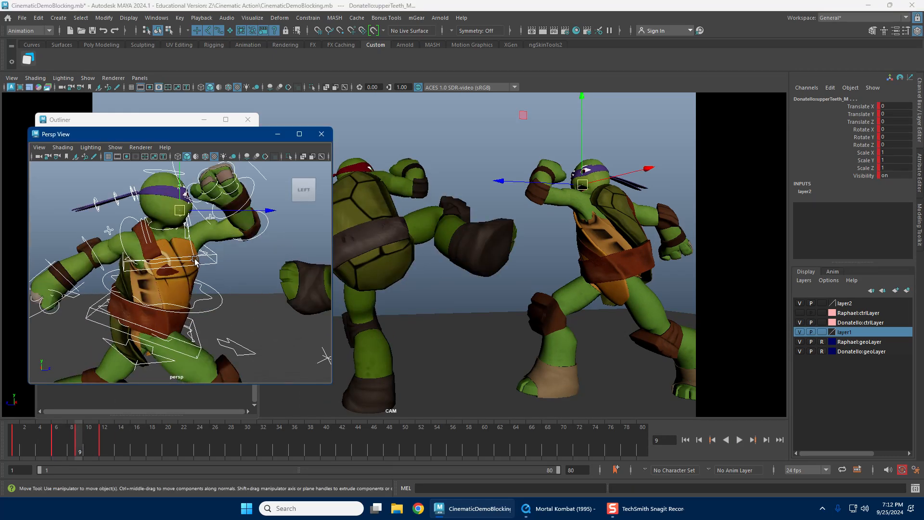
{"action": "left_click", "coordinate": [190, 260]}
{"action": "left_click", "coordinate": [198, 303]}
{"action": "scroll", "coordinate": [219, 320], "scroll_direction": "down", "scroll_amount": 3}
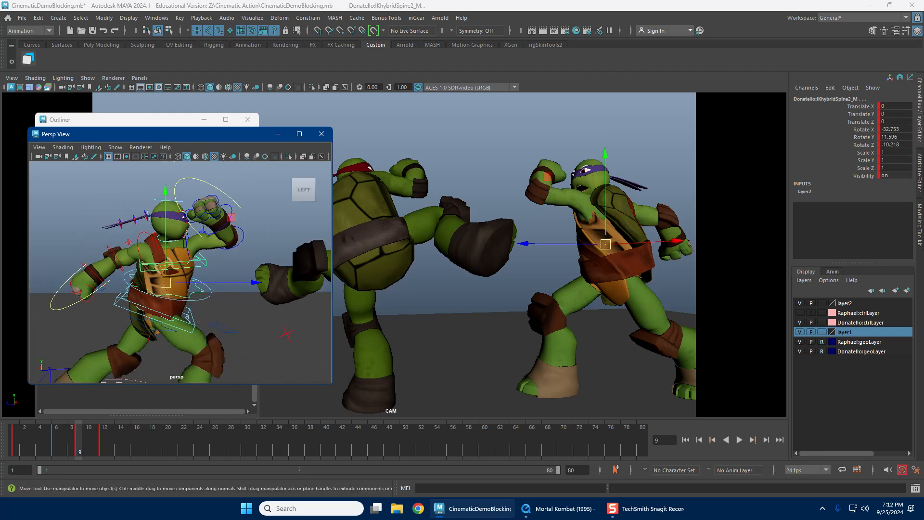
{"action": "left_click_drag", "start_coordinate": [206, 320], "coordinate": [139, 291], "text": "alt"}
{"action": "key", "text": "e"}
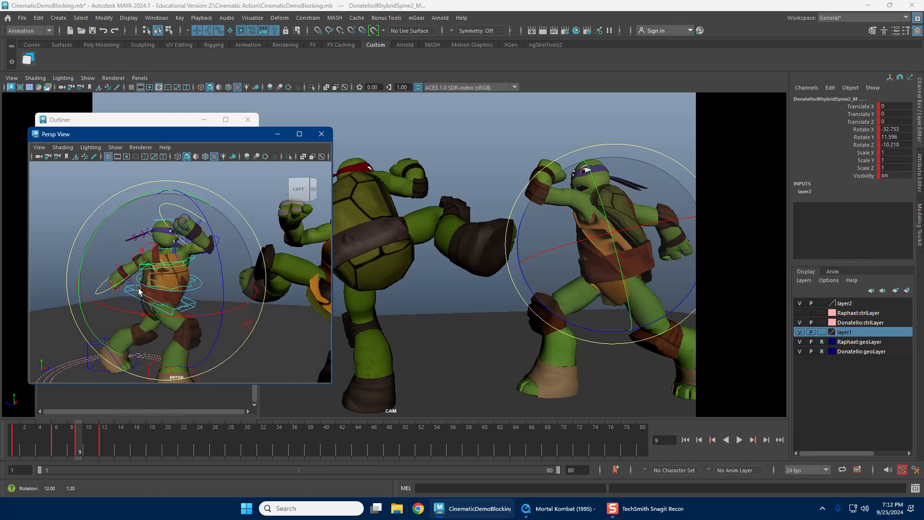
{"action": "right_click_drag", "start_coordinate": [139, 291], "coordinate": [176, 290], "text": "alt"}
{"action": "left_click_drag", "start_coordinate": [176, 291], "coordinate": [153, 290], "text": "alt"}
{"action": "right_click_drag", "start_coordinate": [153, 289], "coordinate": [126, 290], "text": "alt"}
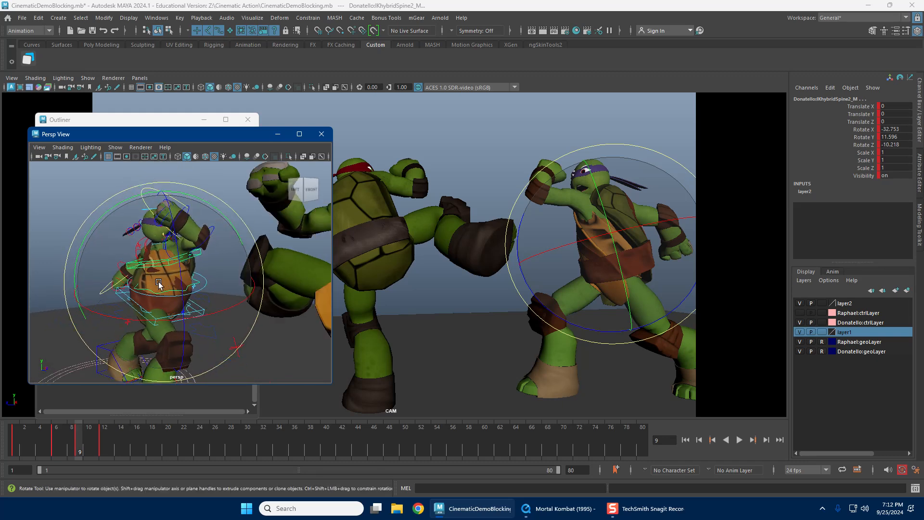
{"action": "left_click_drag", "start_coordinate": [160, 284], "coordinate": [181, 309], "text": "alt"}
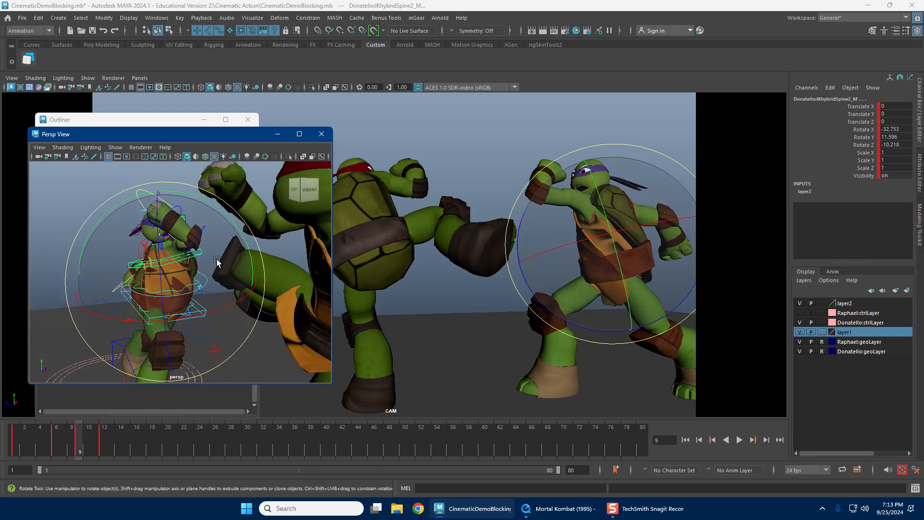
{"action": "left_click_drag", "start_coordinate": [184, 273], "coordinate": [205, 303]}
{"action": "key", "text": "w"}
{"action": "key", "text": "e"}
{"action": "key", "text": "w"}
Step: Rotate Donatello's FKElbow_L control at frame 9 to about X -0.2, Y 2.3, Z 95.1 degrees, checking the arm in wireframe
{"action": "right_click_drag", "start_coordinate": [204, 303], "coordinate": [289, 265], "text": "alt"}
{"action": "left_click", "coordinate": [289, 266]}
{"action": "left_click_drag", "start_coordinate": [289, 265], "coordinate": [229, 273], "text": "alt"}
{"action": "left_click", "coordinate": [209, 243]}
{"action": "key", "text": "e"}
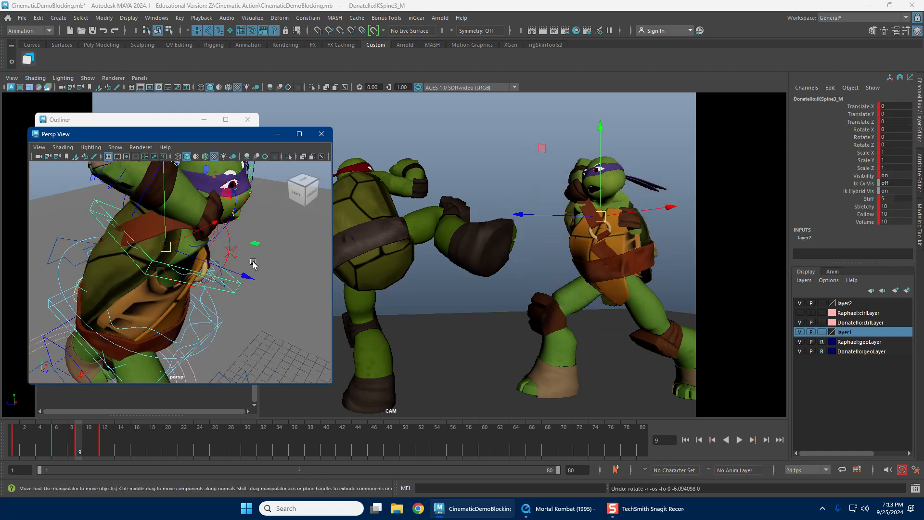
{"action": "left_click", "coordinate": [147, 250]}
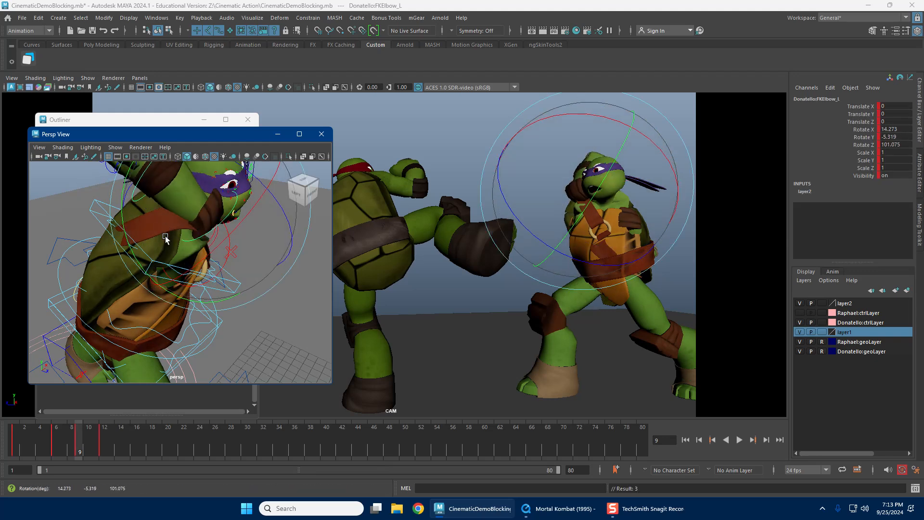
{"action": "mouse_move", "coordinate": [147, 251]}
{"action": "left_mouse_down", "text": "alt"}
{"action": "mouse_move", "coordinate": [166, 248]}
{"action": "mouse_move", "coordinate": [217, 270]}
{"action": "mouse_move", "coordinate": [148, 256]}
{"action": "mouse_move", "coordinate": [170, 269]}
{"action": "mouse_move", "coordinate": [251, 267]}
{"action": "mouse_move", "coordinate": [256, 256]}
{"action": "mouse_move", "coordinate": [151, 258]}
{"action": "left_mouse_up", "text": "alt"}
{"action": "left_click", "coordinate": [250, 305]}
{"action": "key", "text": "4"}
{"action": "left_click", "coordinate": [257, 222]}
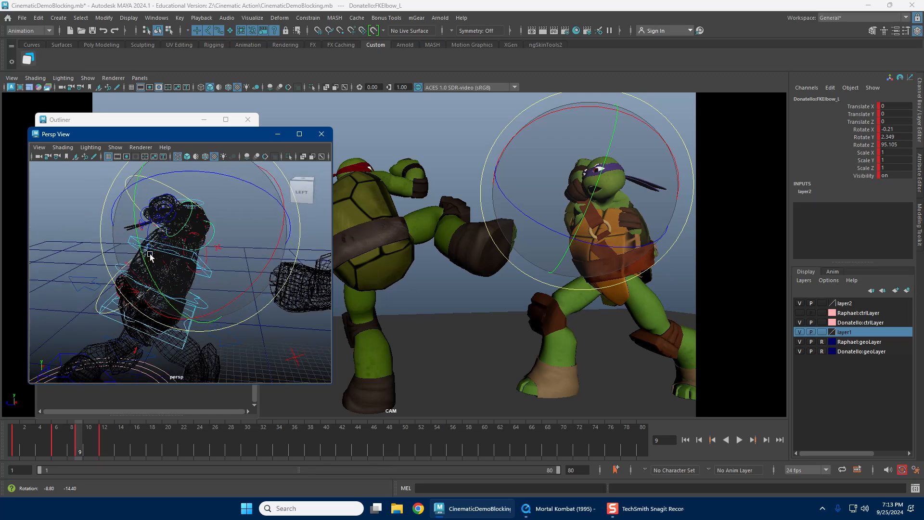
Step: Rotate Donatello's FKShoulder_R control at frame 9 to about X -24.4, Y -2.0, Z -226.7 degrees and restore the textured display
{"action": "right_click_drag", "start_coordinate": [150, 258], "coordinate": [262, 267], "text": "alt"}
{"action": "middle_click_drag", "start_coordinate": [262, 266], "coordinate": [304, 292], "text": "alt"}
{"action": "left_click", "coordinate": [314, 287]}
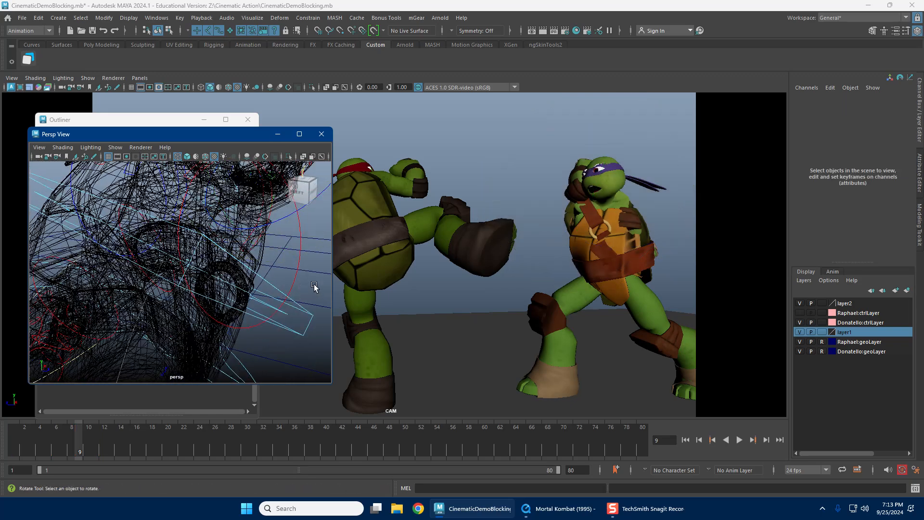
{"action": "left_click", "coordinate": [222, 229]}
{"action": "right_click_drag", "start_coordinate": [223, 228], "coordinate": [193, 216], "text": "alt"}
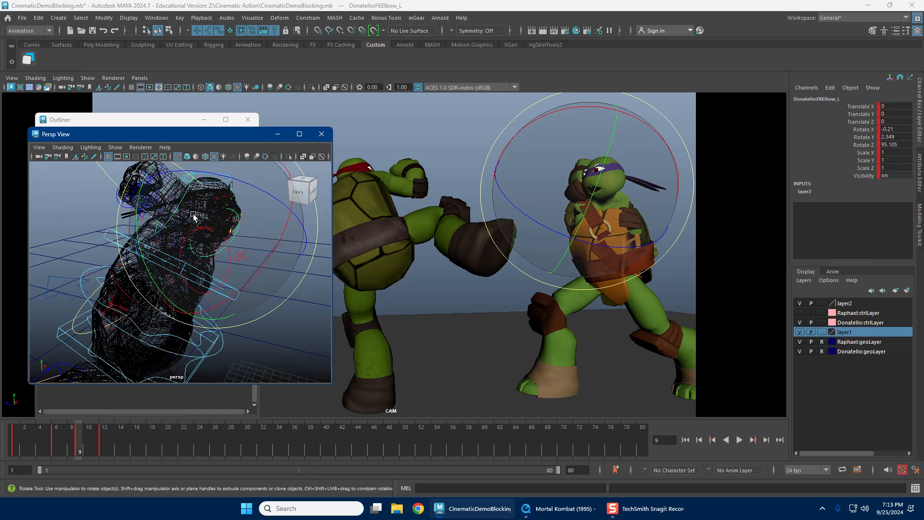
{"action": "left_click_drag", "start_coordinate": [194, 216], "coordinate": [231, 216]}
{"action": "left_click_drag", "start_coordinate": [231, 215], "coordinate": [181, 236], "text": "alt"}
{"action": "right_click_drag", "start_coordinate": [182, 235], "coordinate": [239, 262], "text": "alt"}
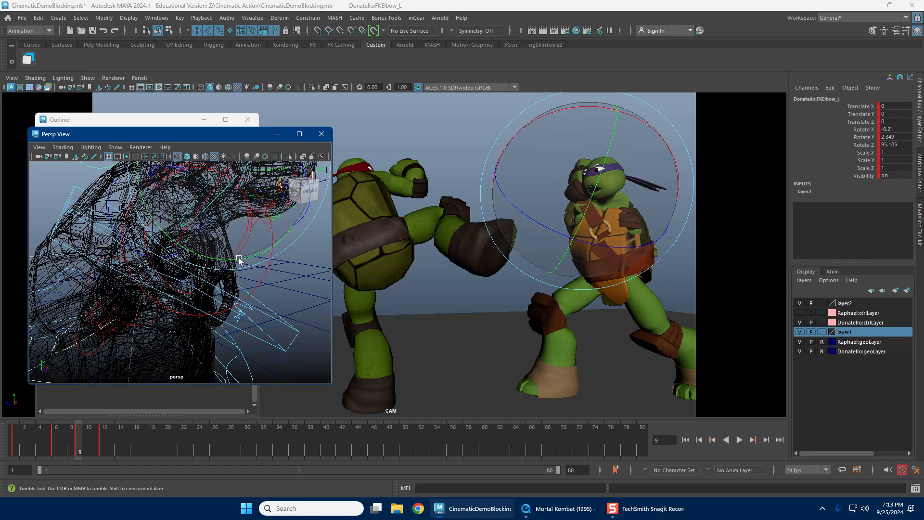
{"action": "left_click_drag", "start_coordinate": [239, 262], "coordinate": [91, 268], "text": "alt"}
{"action": "key", "text": "w"}
{"action": "left_click", "coordinate": [121, 253]}
{"action": "key", "text": "e"}
{"action": "mouse_move", "coordinate": [91, 269]}
{"action": "left_mouse_down", "text": "alt"}
{"action": "mouse_move", "coordinate": [212, 290]}
{"action": "mouse_move", "coordinate": [190, 303]}
{"action": "mouse_move", "coordinate": [196, 294]}
{"action": "mouse_move", "coordinate": [181, 292]}
{"action": "left_mouse_up", "text": "alt"}
{"action": "key", "text": "6"}
{"action": "left_click_drag", "start_coordinate": [181, 292], "coordinate": [200, 307], "text": "alt"}
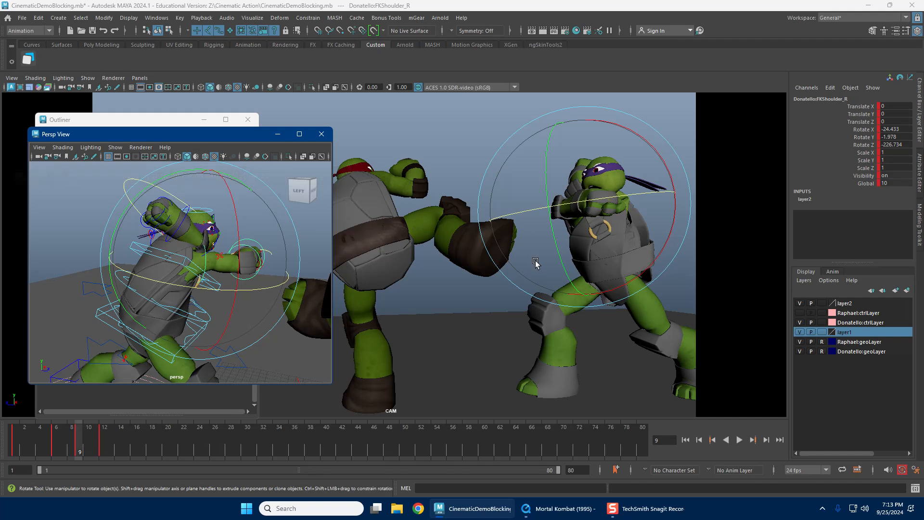
{"action": "key", "text": "6"}
{"action": "key", "text": "6"}
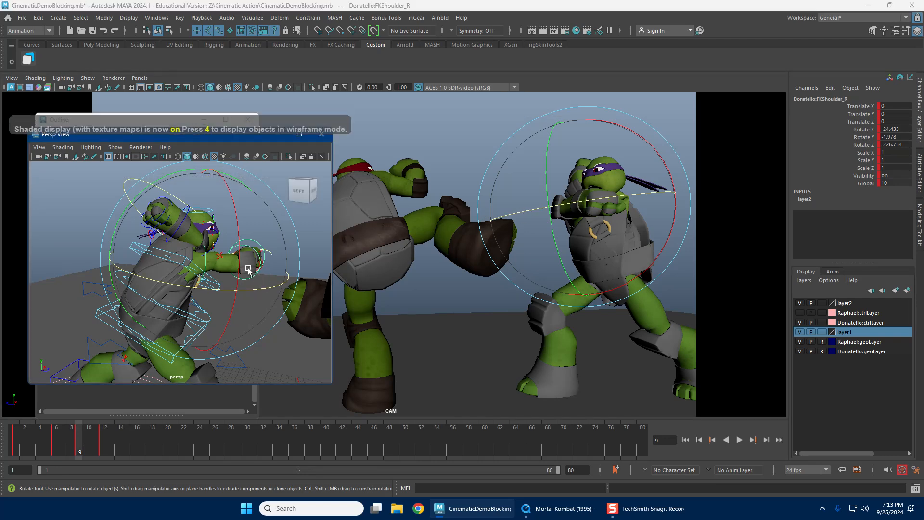
Step: At frame 9, swing Donatello's FKShoulder_R out toward Raphael's kicking foot and rotate FKElbow_R to about Z 10.7 degrees
{"action": "left_click_drag", "start_coordinate": [269, 241], "coordinate": [150, 285]}
{"action": "left_click_drag", "start_coordinate": [150, 286], "coordinate": [248, 338], "text": "alt"}
{"action": "key", "text": "w"}
{"action": "left_click", "coordinate": [247, 281]}
{"action": "key", "text": "e"}
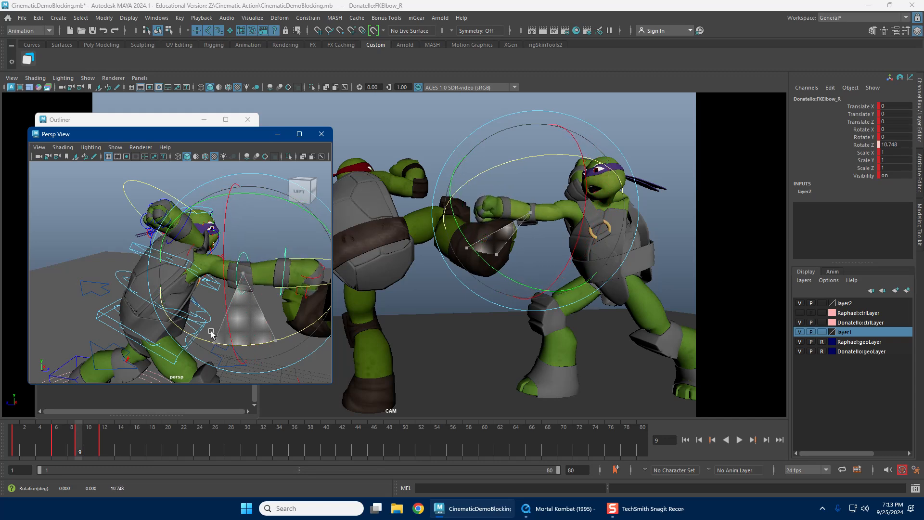
{"action": "left_click_drag", "start_coordinate": [211, 333], "coordinate": [210, 334]}
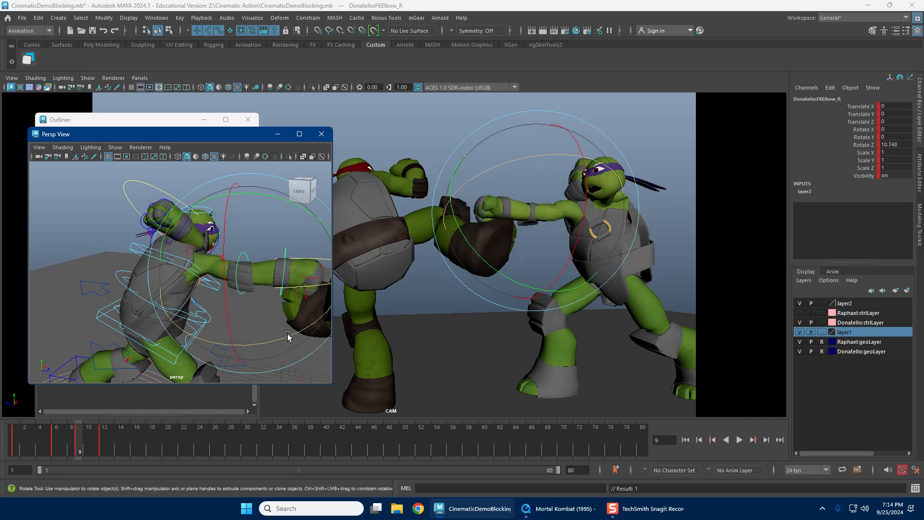
Step: Rotate Donatello's FKShoulder_L control at frame 9 to about X -24.5, Y 31.5, Z -61.4 degrees
{"action": "key", "text": "w"}
{"action": "left_click_drag", "start_coordinate": [287, 337], "coordinate": [179, 293], "text": "alt"}
{"action": "right_click_drag", "start_coordinate": [179, 294], "coordinate": [184, 292], "text": "alt"}
{"action": "left_click", "coordinate": [224, 244]}
{"action": "key", "text": "e"}
{"action": "left_click_drag", "start_coordinate": [225, 246], "coordinate": [287, 269]}
{"action": "left_click_drag", "start_coordinate": [551, 222], "coordinate": [669, 269]}
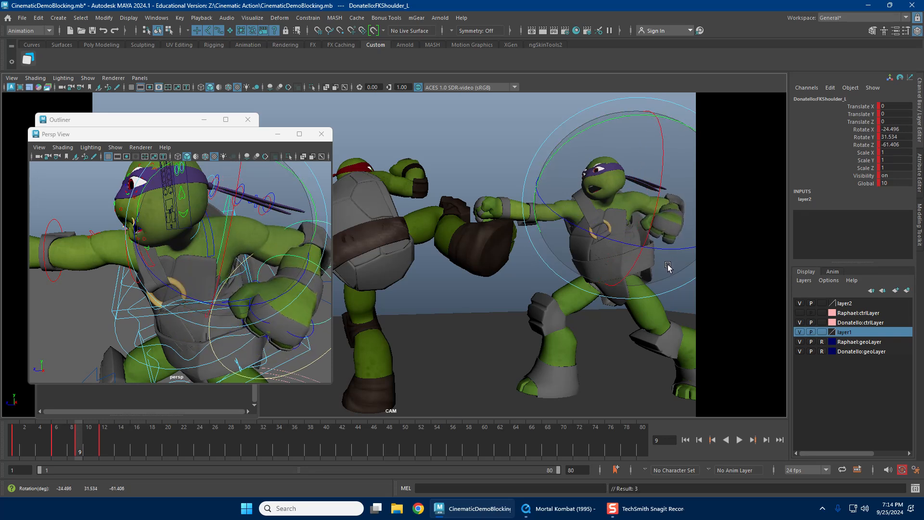
Step: Rotate Donatello's IKhybridSpine1_M control at frame 9 to about X -0.7, Y 8.3, Z 2.1 degrees
{"action": "key", "text": "w"}
{"action": "left_click_drag", "start_coordinate": [183, 272], "coordinate": [130, 268], "text": "alt"}
{"action": "middle_click_drag", "start_coordinate": [133, 278], "coordinate": [144, 282], "text": "alt"}
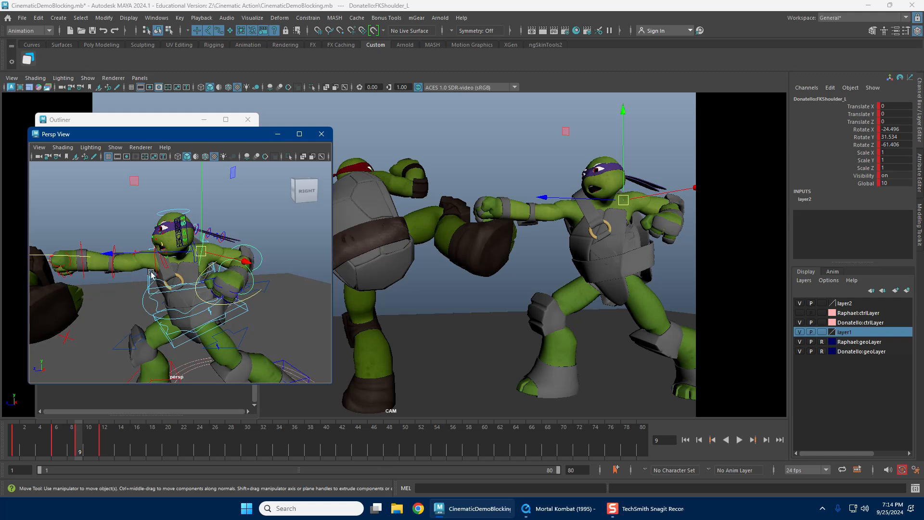
{"action": "right_click_drag", "start_coordinate": [144, 283], "coordinate": [193, 330], "text": "alt"}
{"action": "middle_click_drag", "start_coordinate": [193, 330], "coordinate": [188, 277], "text": "alt"}
{"action": "left_click", "coordinate": [189, 278]}
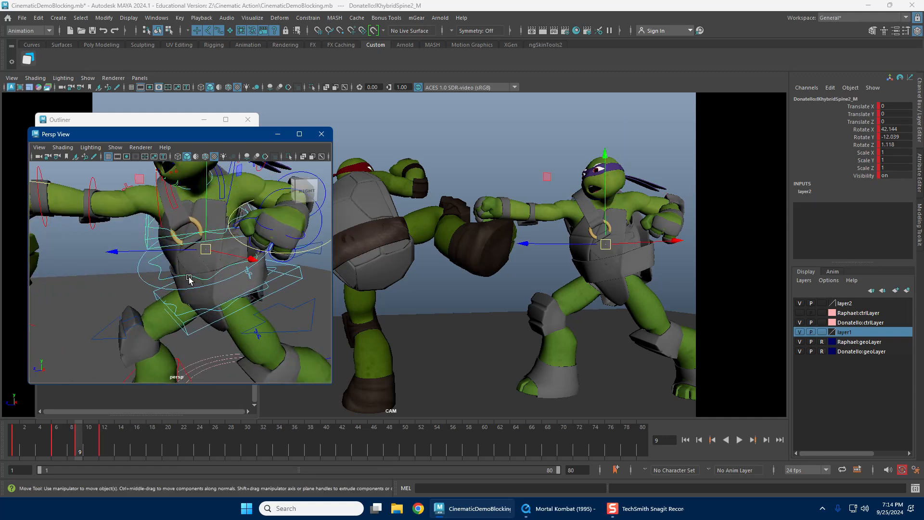
{"action": "left_click", "coordinate": [197, 310]}
{"action": "key", "text": "e"}
{"action": "left_click_drag", "start_coordinate": [640, 273], "coordinate": [557, 252]}
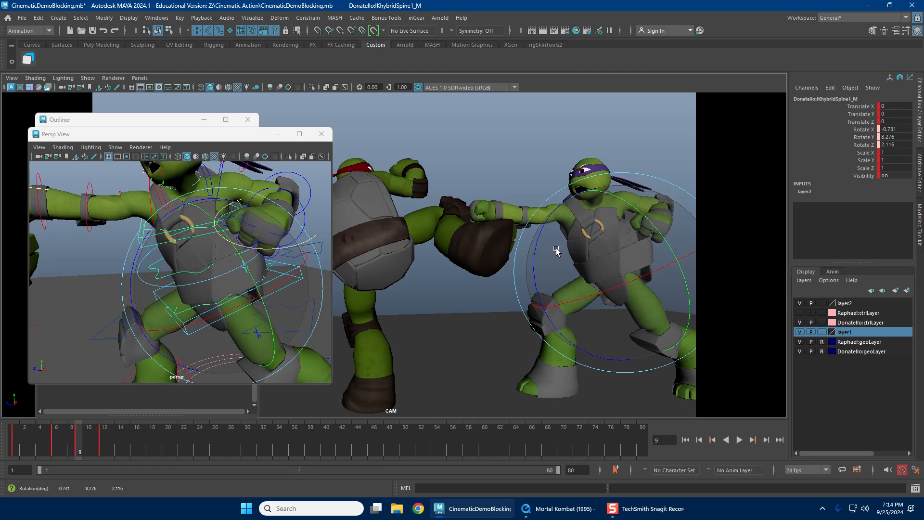
Step: Scrub to frame 10 and apply the Euler Filter to the animation curves of all Donatello's controls in the Graph Editor
{"action": "key", "text": "w"}
{"action": "scroll", "coordinate": [94, 215], "scroll_direction": "down", "scroll_amount": 8}
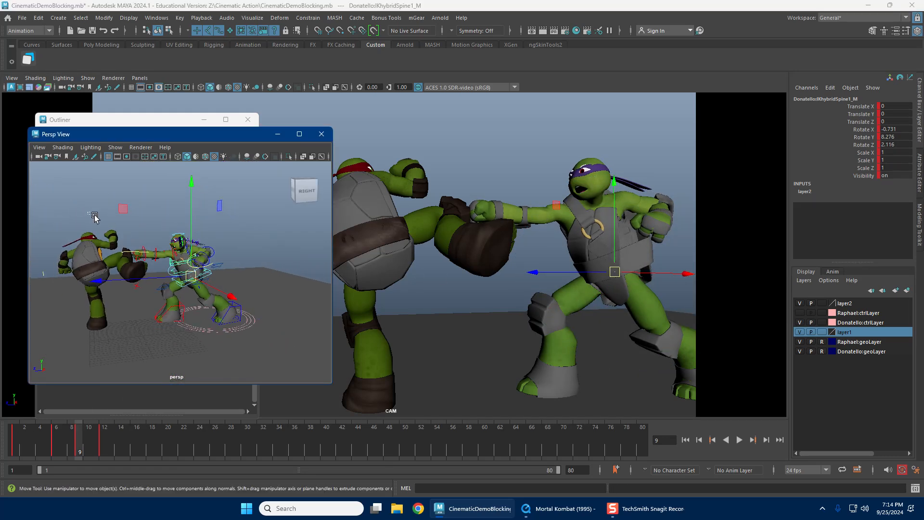
{"action": "left_click_drag", "start_coordinate": [37, 440], "coordinate": [90, 430]}
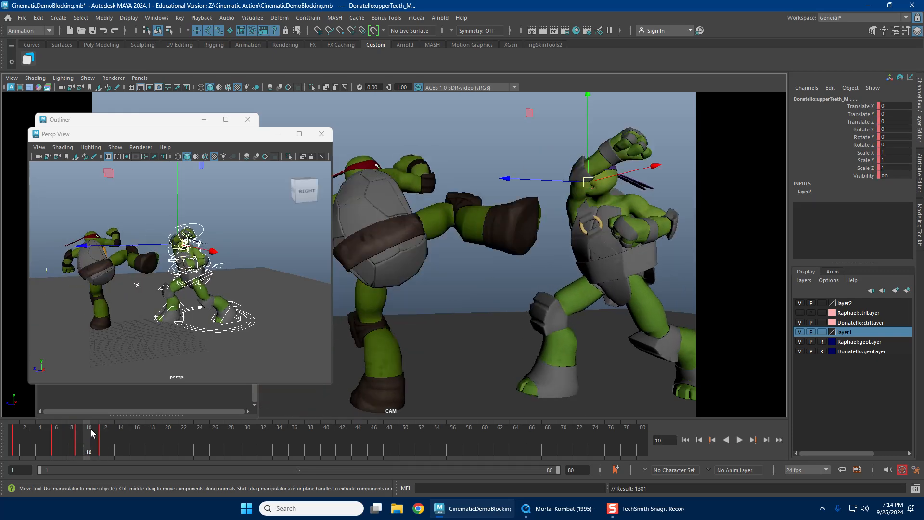
{"action": "key", "text": "ctrl+g"}
{"action": "left_click_drag", "start_coordinate": [822, 401], "coordinate": [821, 400]}
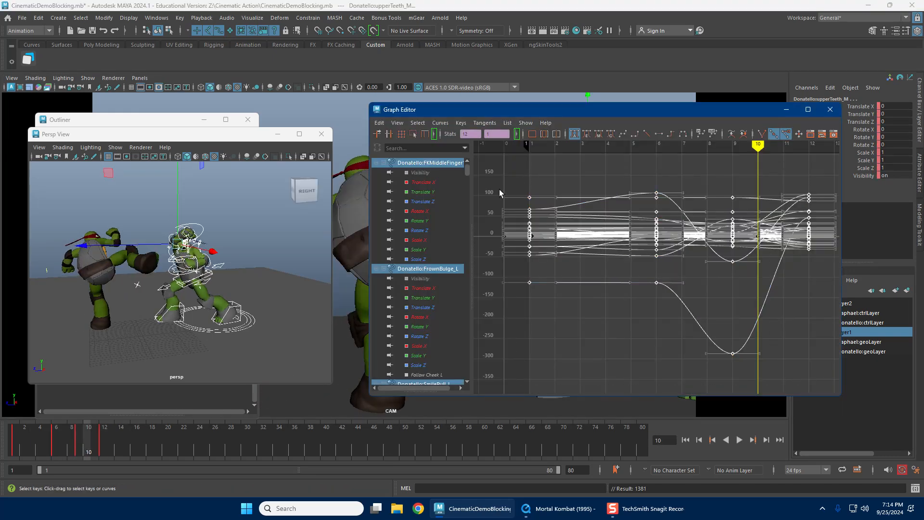
{"action": "left_click", "coordinate": [440, 123]}
{"action": "left_click", "coordinate": [478, 258]}
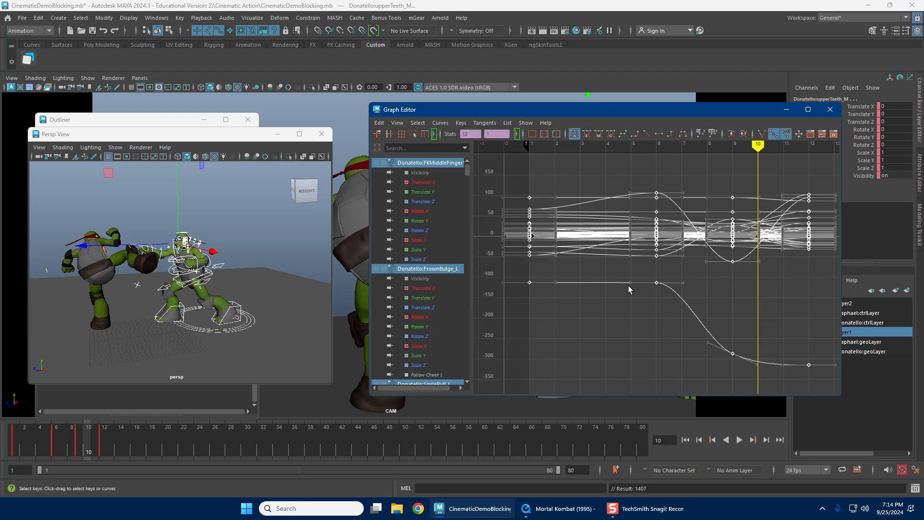
{"action": "left_click", "coordinate": [761, 280]}
{"action": "left_click", "coordinate": [831, 109]}
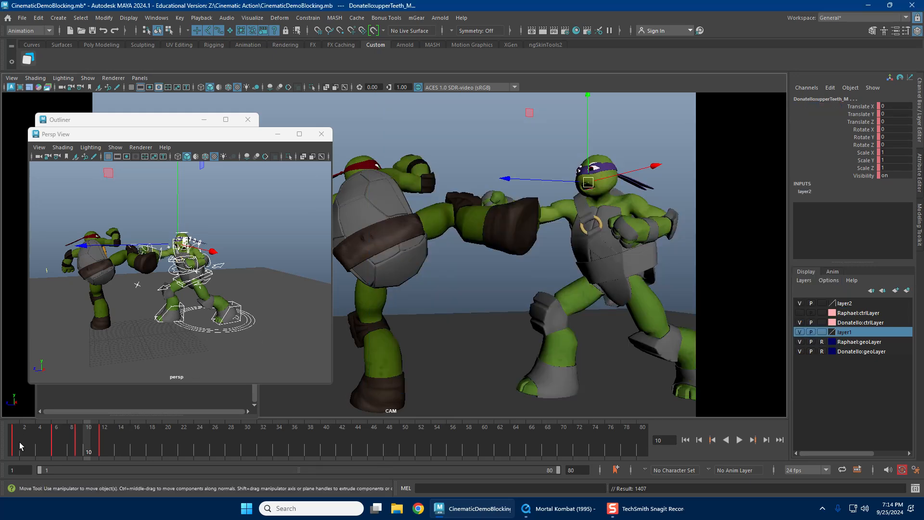
Step: Rotate Donatello's FKShoulder_R control at frame 9 to about X -17.9, Y 13.1, Z -278.8 degrees and scrub around that frame
{"action": "left_click_drag", "start_coordinate": [19, 442], "coordinate": [72, 440]}
{"action": "key", "text": "f"}
{"action": "left_click_drag", "start_coordinate": [126, 337], "coordinate": [164, 234], "text": "alt"}
{"action": "left_click", "coordinate": [164, 235]}
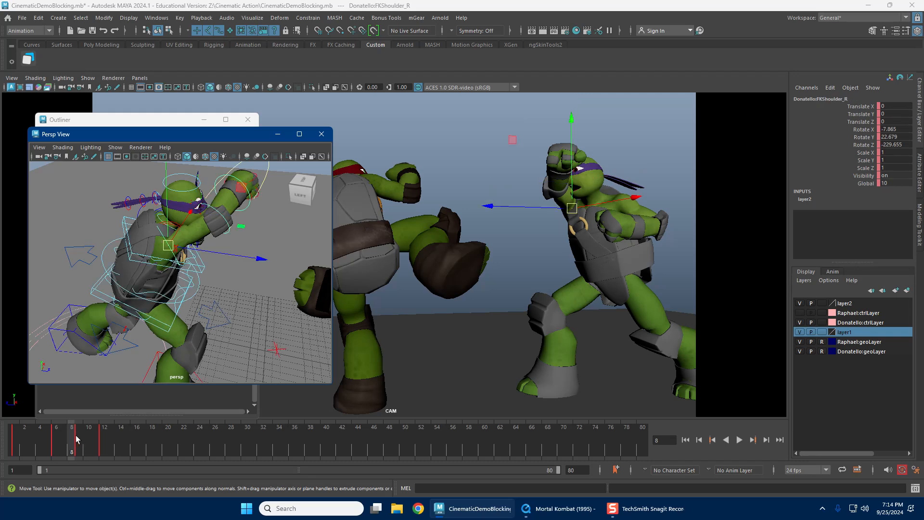
{"action": "left_click", "coordinate": [79, 435]}
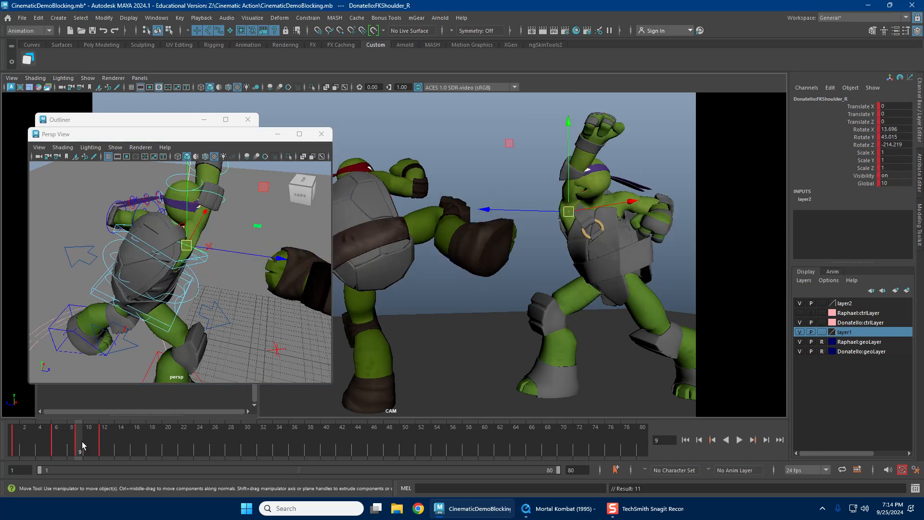
{"action": "key", "text": "e"}
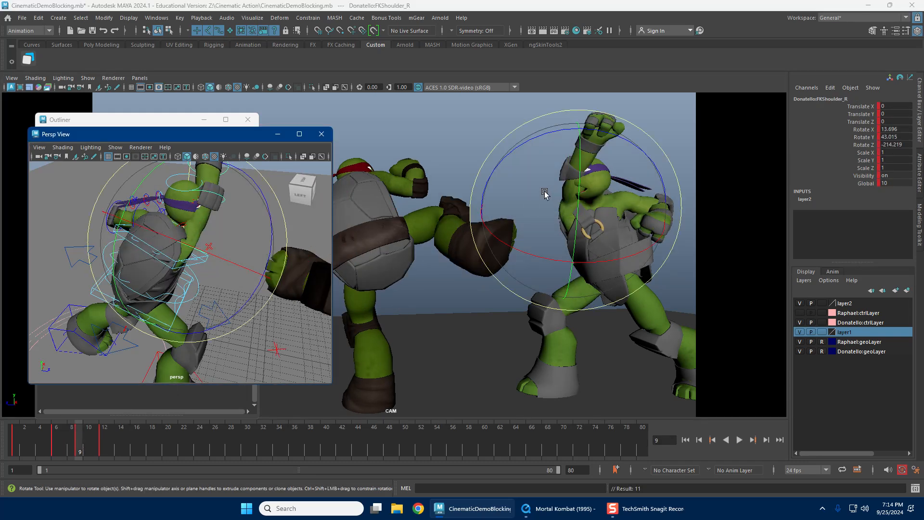
{"action": "left_click_drag", "start_coordinate": [545, 193], "coordinate": [578, 219]}
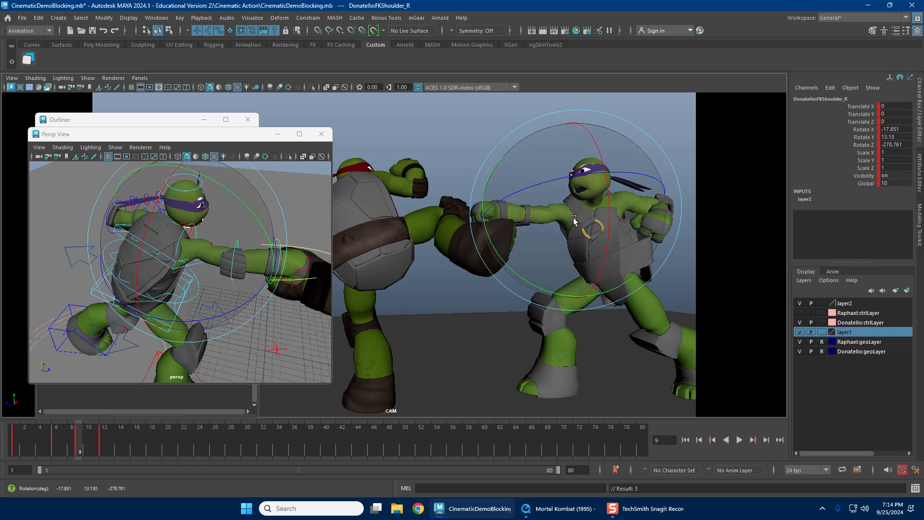
{"action": "mouse_move", "coordinate": [77, 435]}
{"action": "left_mouse_down"}
{"action": "mouse_move", "coordinate": [59, 440]}
{"action": "mouse_move", "coordinate": [83, 442]}
{"action": "mouse_move", "coordinate": [57, 440]}
{"action": "mouse_move", "coordinate": [80, 439]}
{"action": "left_mouse_up"}
Step: Try to raise the FKShoulder_R Rotate Z keys at frames 9 and 12 by about 366 degrees in the Graph Editor and scrub to frame 11
{"action": "key", "text": "g"}
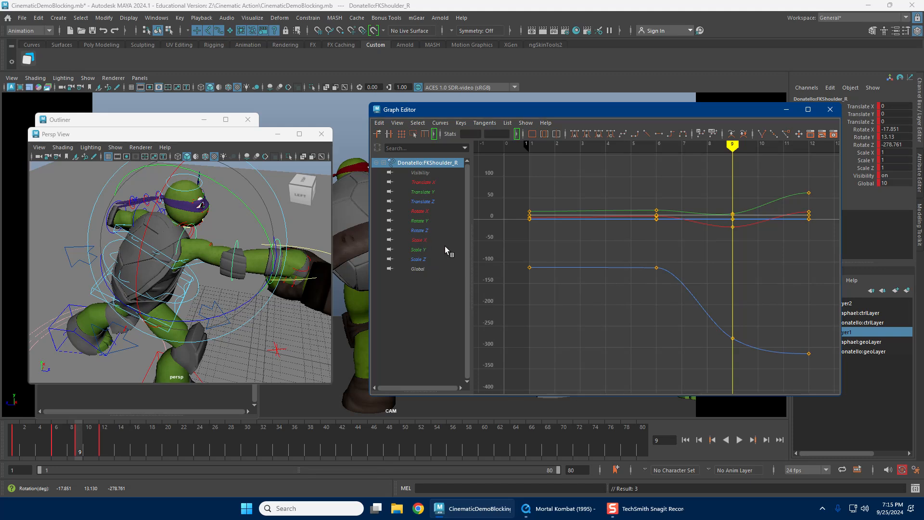
{"action": "left_click", "coordinate": [446, 230]}
{"action": "left_click_drag", "start_coordinate": [691, 298], "coordinate": [845, 397]}
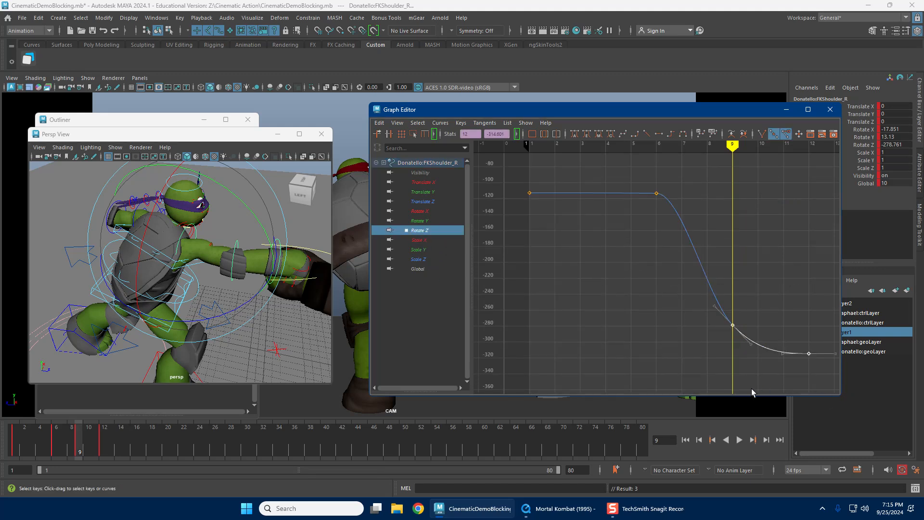
{"action": "left_click", "coordinate": [739, 380]}
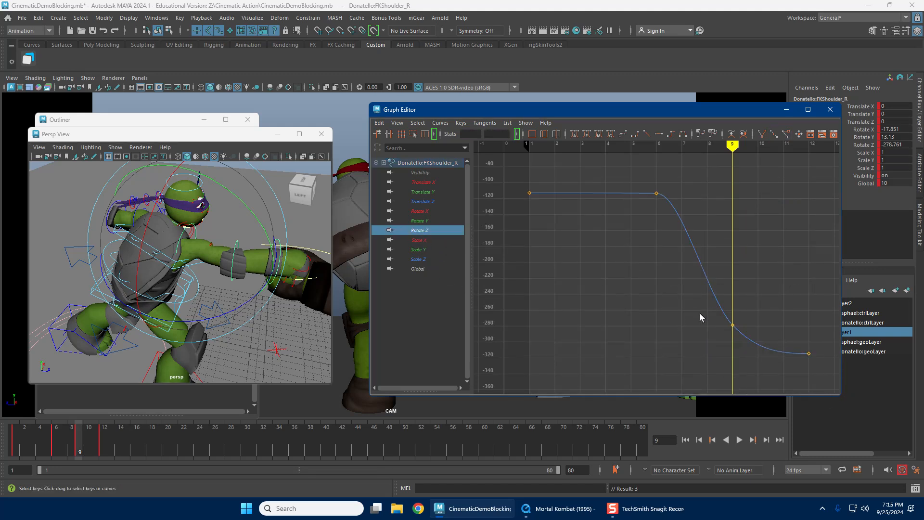
{"action": "middle_click_drag", "start_coordinate": [745, 370], "coordinate": [776, 142], "text": "shift"}
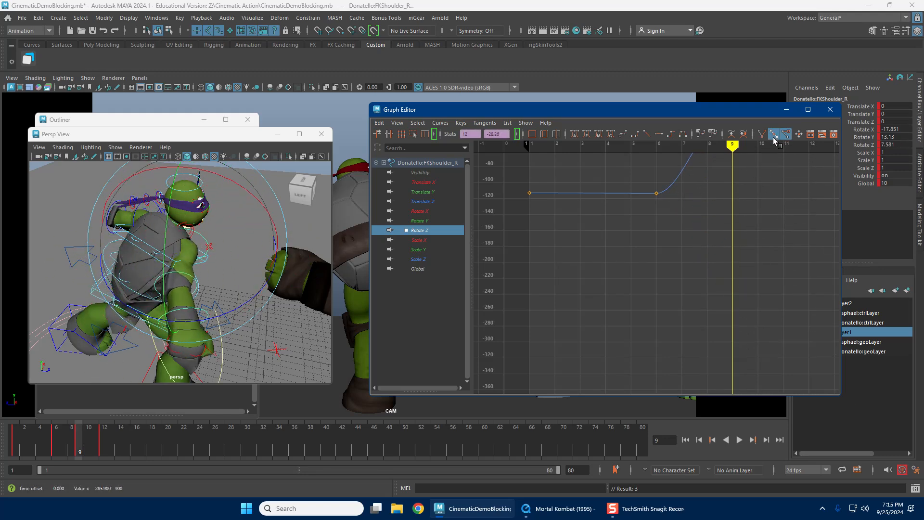
{"action": "middle_click_drag", "start_coordinate": [756, 247], "coordinate": [763, 186], "text": "shift"}
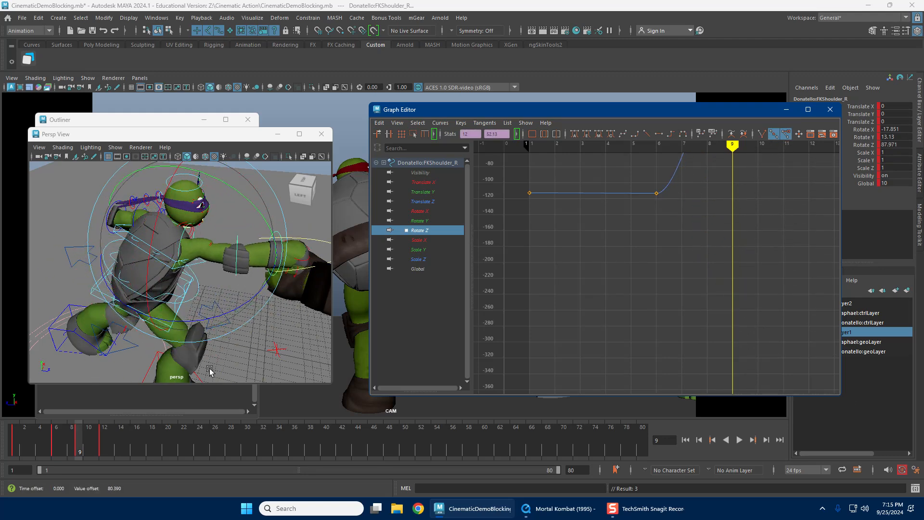
{"action": "left_click_drag", "start_coordinate": [45, 441], "coordinate": [96, 442]}
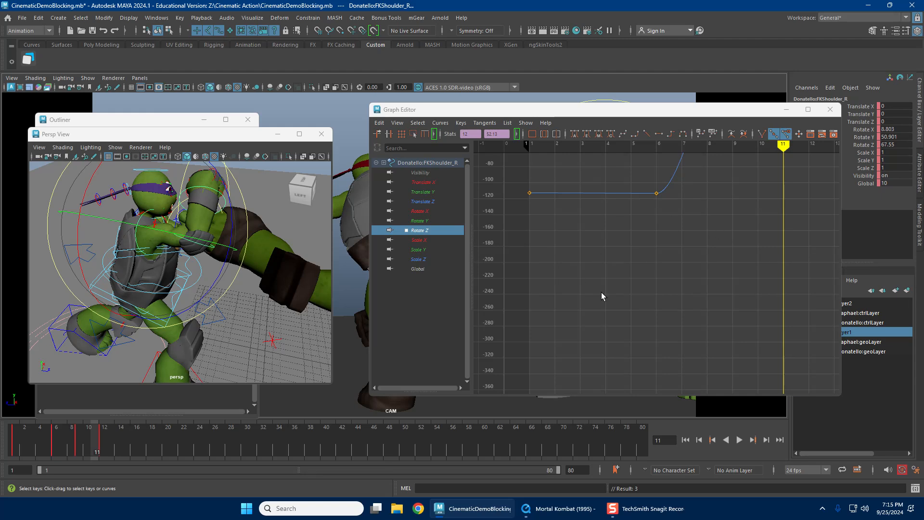
Step: Undo the value changes made to the Rotate Z keys at frames 9 and 12
{"action": "middle_click_drag", "start_coordinate": [674, 269], "coordinate": [649, 355], "text": "alt"}
{"action": "scroll", "coordinate": [686, 273], "scroll_direction": "down", "scroll_amount": 8}
{"action": "key", "text": "ctrl+z"}
{"action": "key", "text": "ctrl+z"}
{"action": "key", "text": "ctrl+z"}
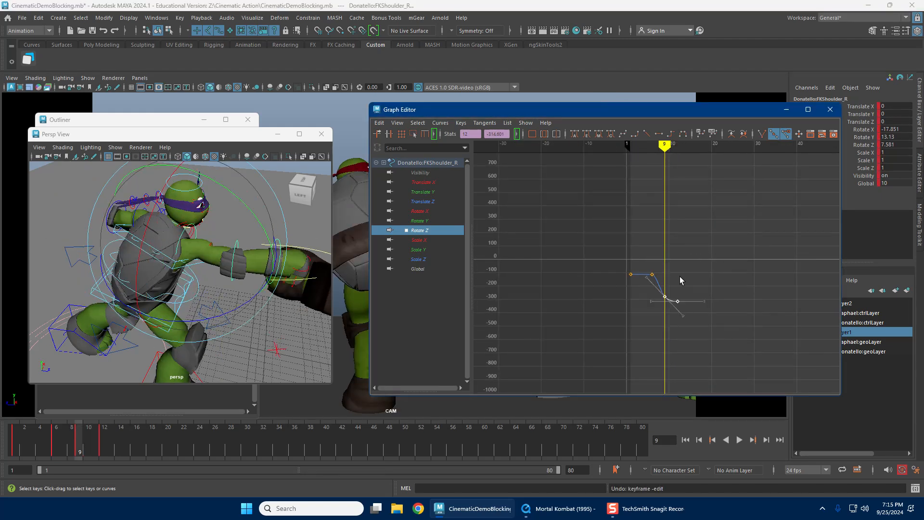
Step: Examine Donatello's right arm swing between frames 6 and 9 and compare it with the FKShoulder_R rotation curves
{"action": "left_click_drag", "start_coordinate": [623, 112], "coordinate": [0, 133]}
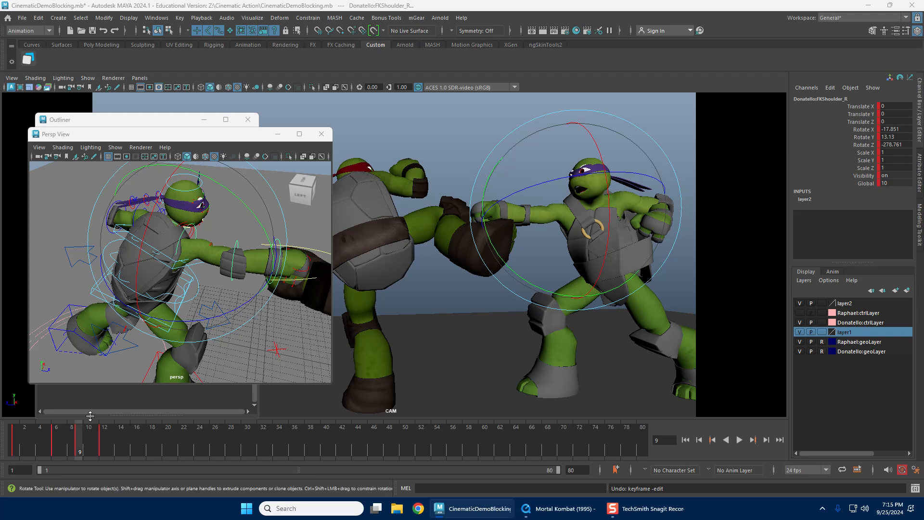
{"action": "key", "text": "alt+v"}
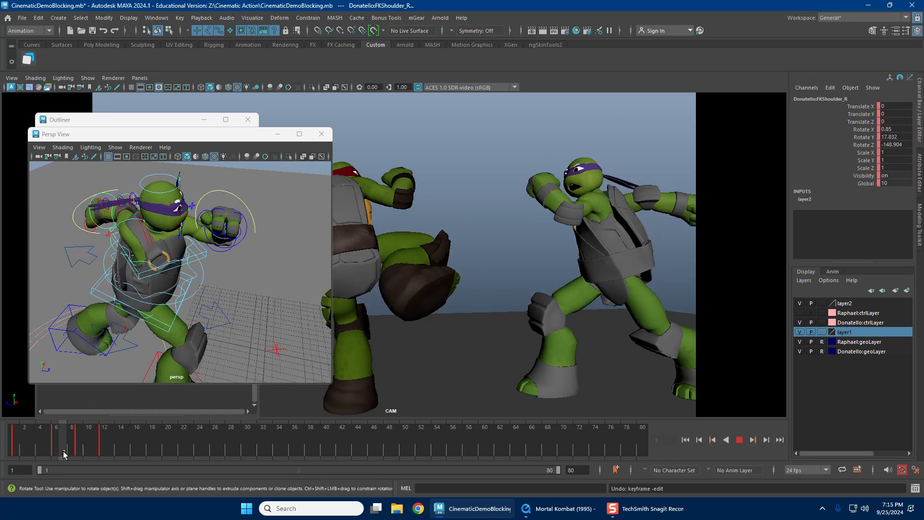
{"action": "left_click", "coordinate": [56, 455]}
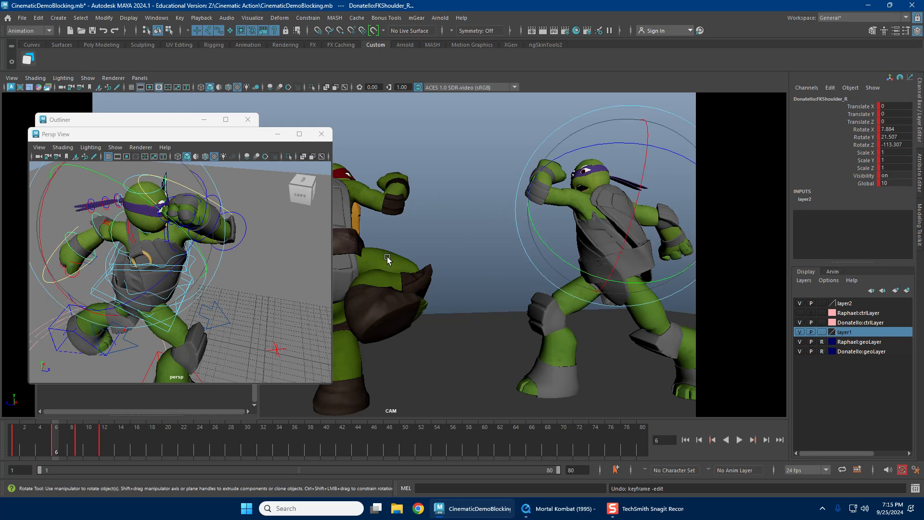
{"action": "key", "text": "alt+v"}
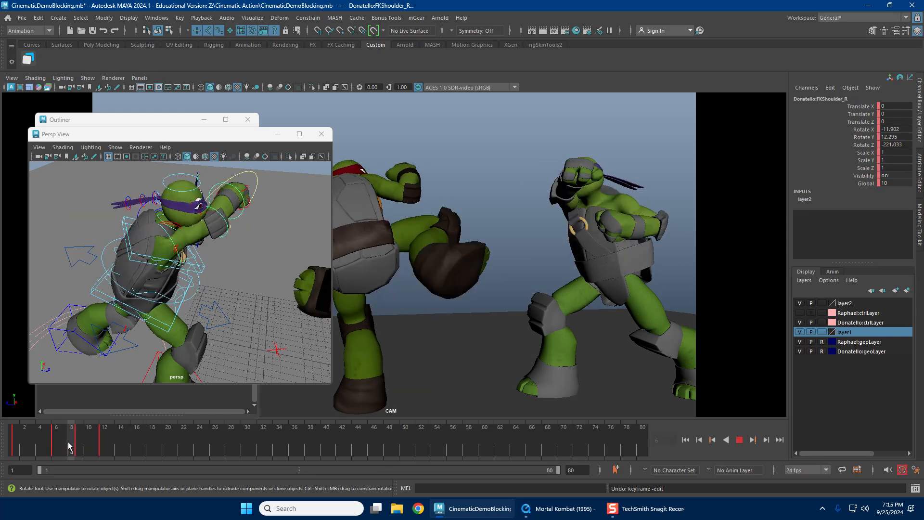
{"action": "left_click", "coordinate": [68, 448]}
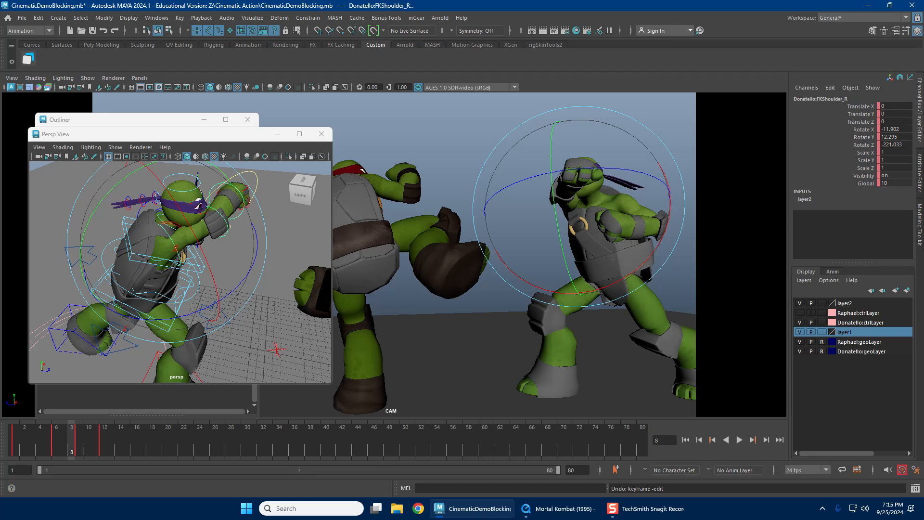
{"action": "left_click_drag", "start_coordinate": [0, 111], "coordinate": [540, 84]}
{"action": "left_click", "coordinate": [574, 218]}
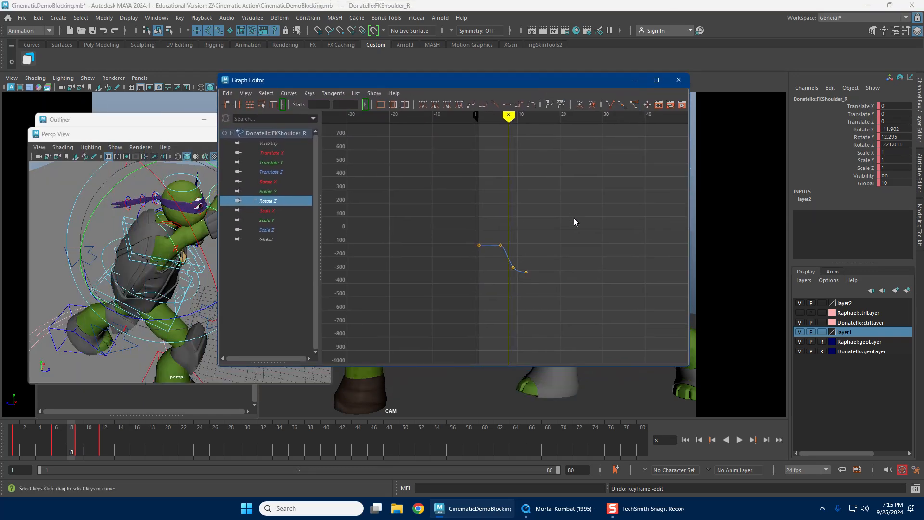
{"action": "left_click_drag", "start_coordinate": [434, 80], "coordinate": [647, 77]}
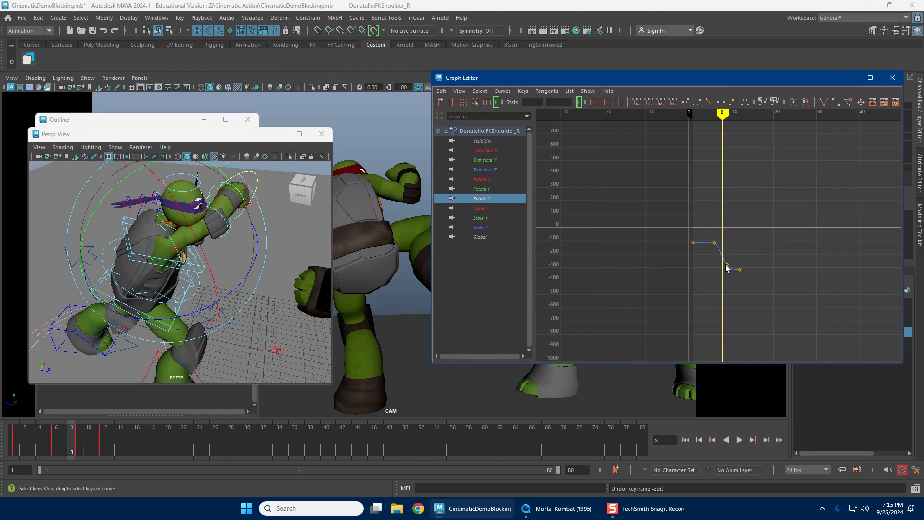
{"action": "left_click", "coordinate": [495, 179]}
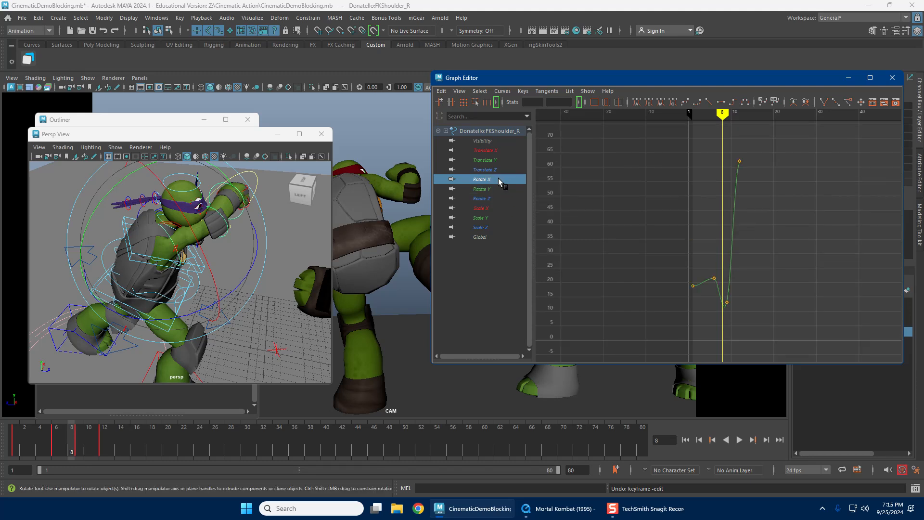
{"action": "left_click", "coordinate": [494, 199]}
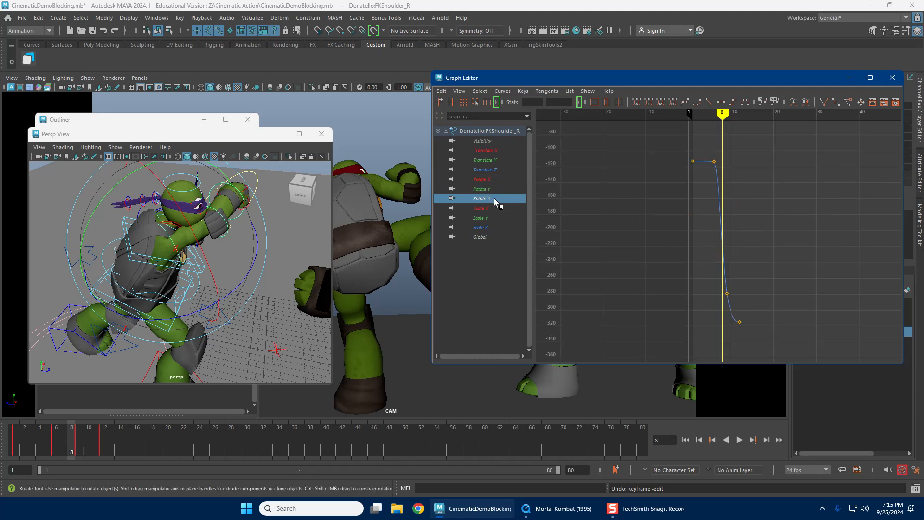
{"action": "left_click", "coordinate": [231, 295]}
{"action": "key", "text": "alt+v"}
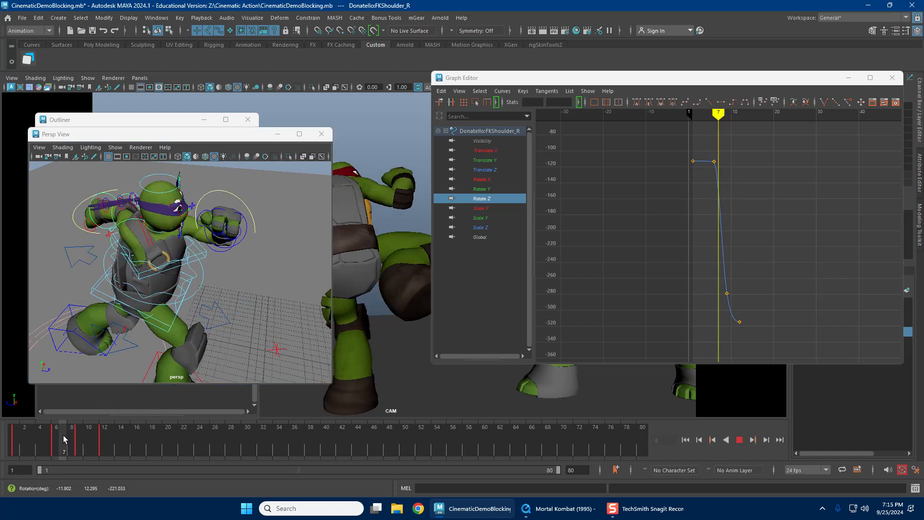
{"action": "left_click_drag", "start_coordinate": [59, 439], "coordinate": [80, 441]}
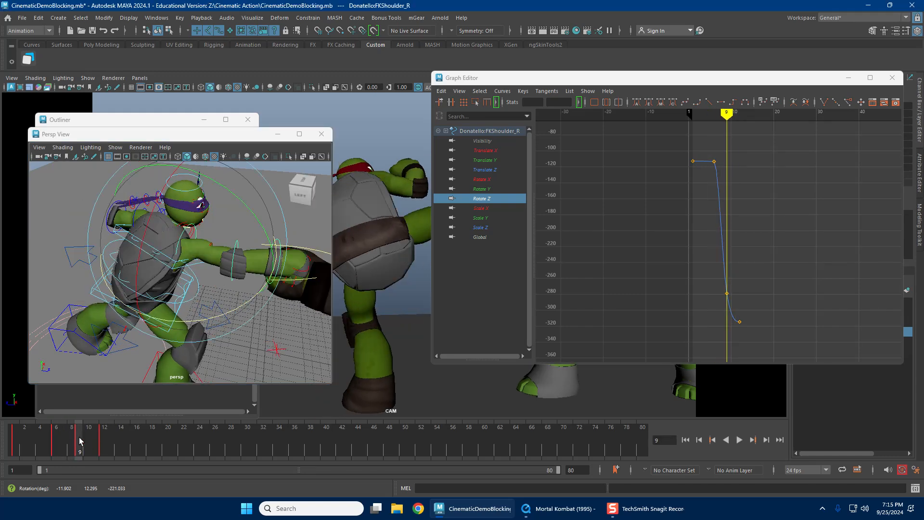
Step: Raise the FKShoulder_R Rotate Z keys to about 77.7 degrees at frame 9 and 41.9 degrees at frame 12
{"action": "left_click", "coordinate": [713, 222]}
{"action": "key", "text": "f"}
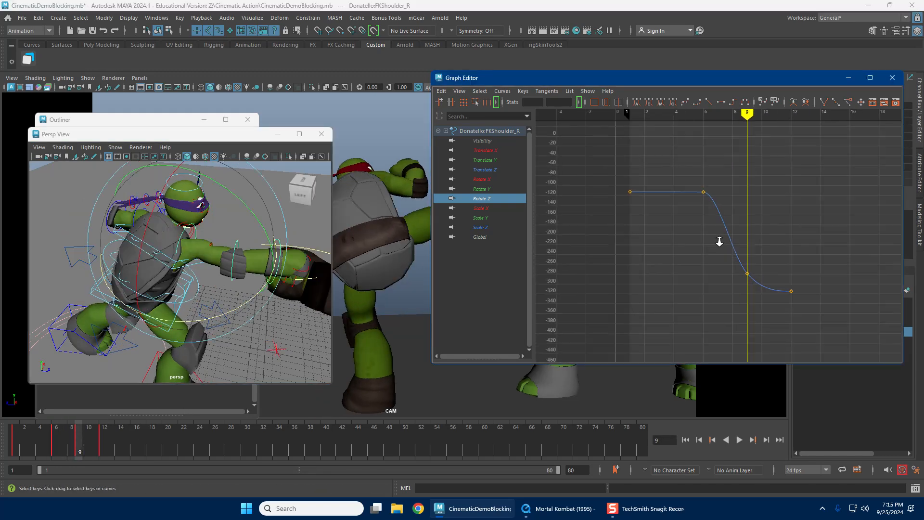
{"action": "key", "text": "f"}
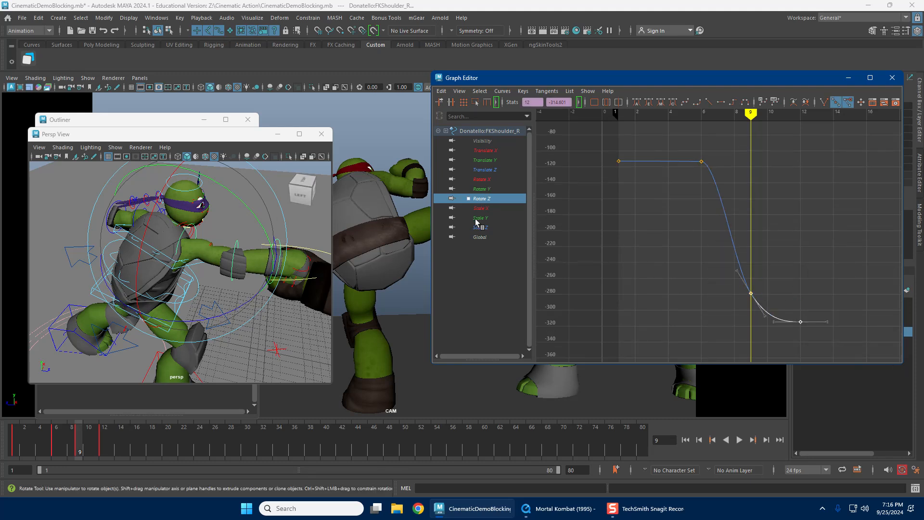
{"action": "middle_click_drag", "start_coordinate": [729, 334], "coordinate": [717, 212], "text": "shift"}
{"action": "middle_click_drag", "start_coordinate": [708, 284], "coordinate": [714, 201], "text": "shift"}
{"action": "middle_click_drag", "start_coordinate": [702, 294], "coordinate": [729, 197], "text": "shift"}
Step: Scrub the arm motion through to frame 10, close the Graph Editor and save the scene
{"action": "left_click_drag", "start_coordinate": [708, 77], "coordinate": [648, 67]}
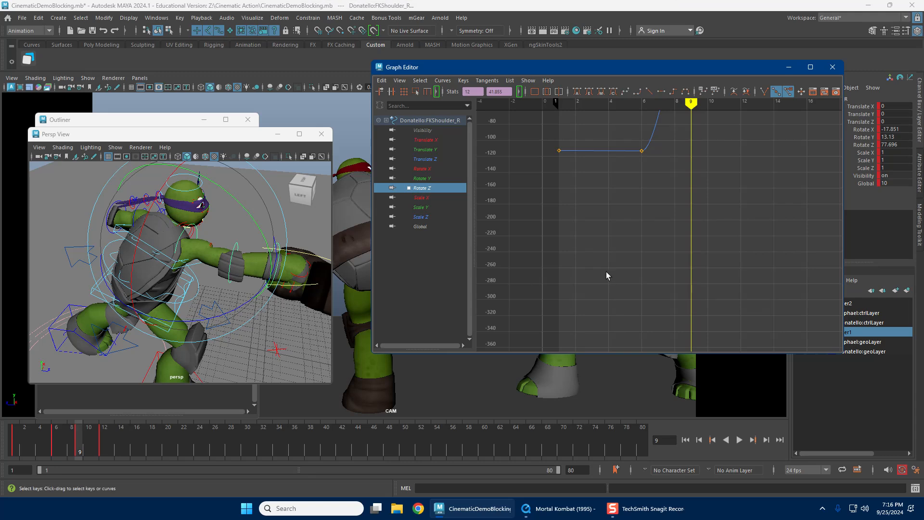
{"action": "left_click_drag", "start_coordinate": [28, 440], "coordinate": [84, 439]}
{"action": "left_click", "coordinate": [833, 67]}
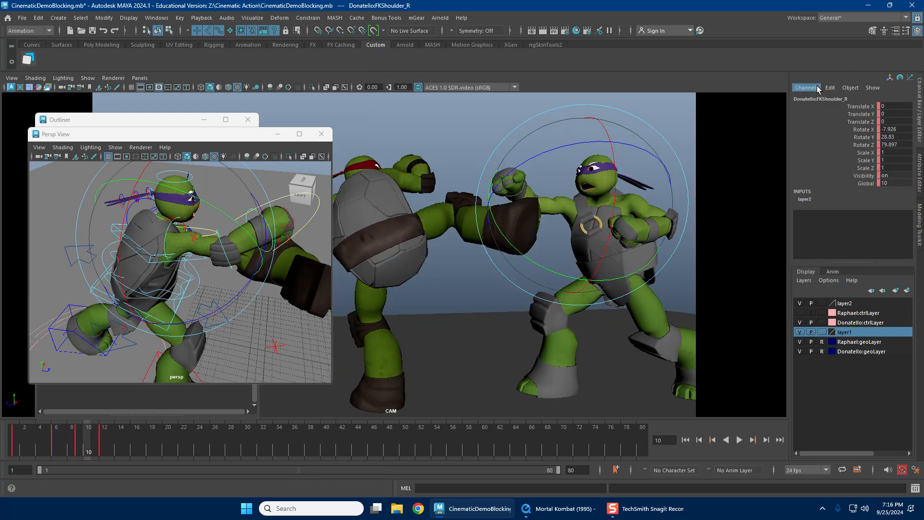
{"action": "left_click", "coordinate": [22, 17]}
{"action": "left_click", "coordinate": [51, 60]}
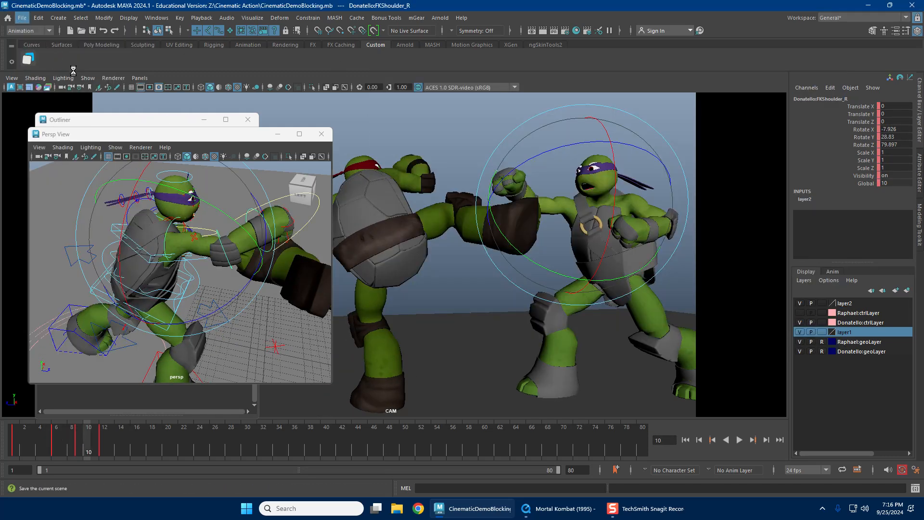
Step: Select all of Donatello's controls in the perspective view and key them at frame 9
{"action": "right_click_drag", "start_coordinate": [232, 294], "coordinate": [91, 275], "text": "alt"}
{"action": "left_click_drag", "start_coordinate": [92, 275], "coordinate": [111, 242], "text": "alt"}
{"action": "key", "text": "w"}
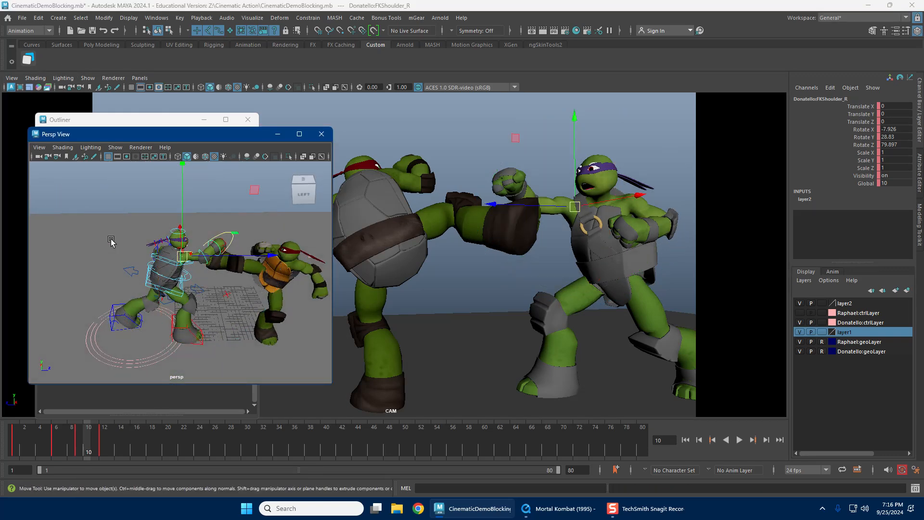
{"action": "left_click_drag", "start_coordinate": [240, 399], "coordinate": [247, 388]}
{"action": "left_click", "coordinate": [80, 448]}
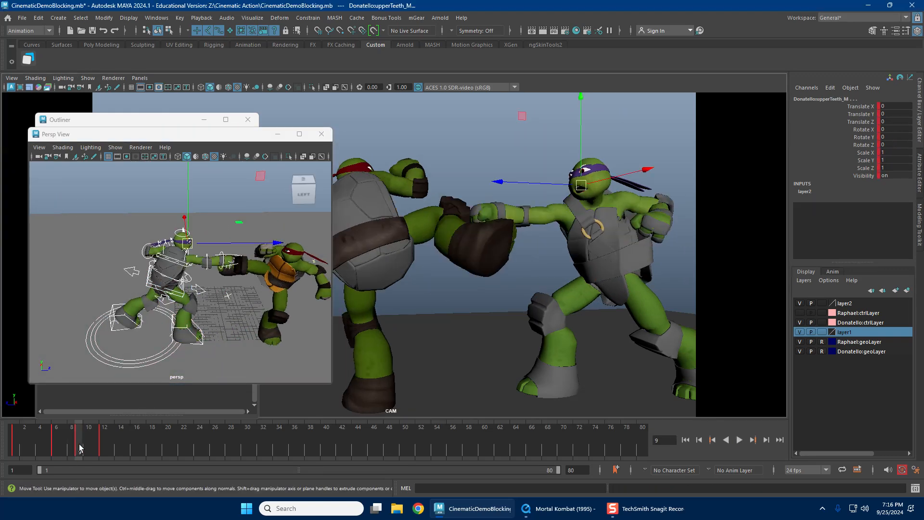
Step: Scrub between frames 4 and 9 to review Donatello's transition into the arm block
{"action": "key", "text": "alt+v"}
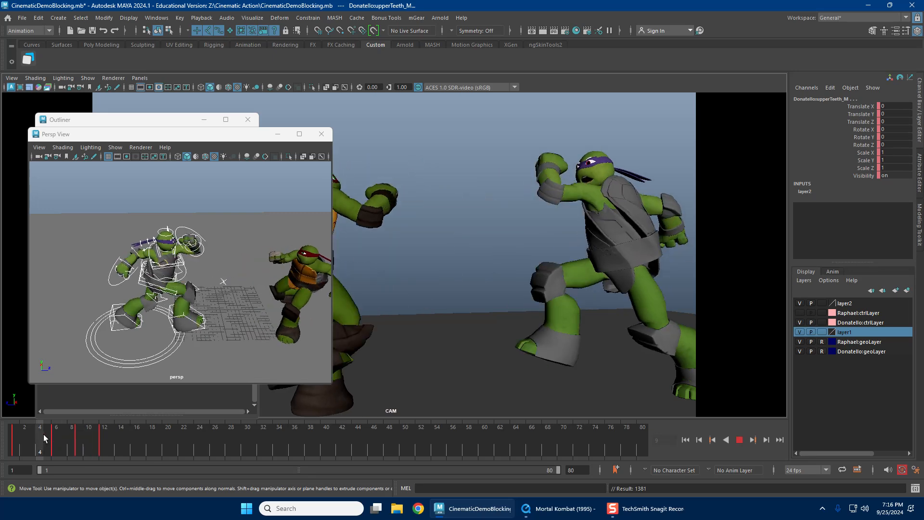
{"action": "left_click", "coordinate": [54, 433]}
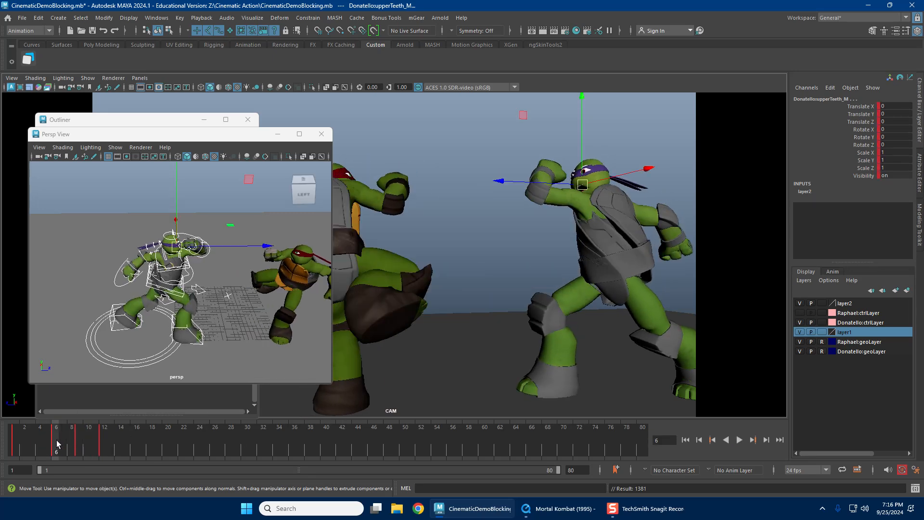
{"action": "mouse_move", "coordinate": [56, 440]}
{"action": "left_mouse_down"}
{"action": "mouse_move", "coordinate": [79, 439]}
{"action": "mouse_move", "coordinate": [65, 442]}
{"action": "left_mouse_up"}
{"action": "left_click", "coordinate": [55, 438]}
{"action": "left_click", "coordinate": [65, 435]}
{"action": "left_click_drag", "start_coordinate": [57, 440], "coordinate": [77, 448]}
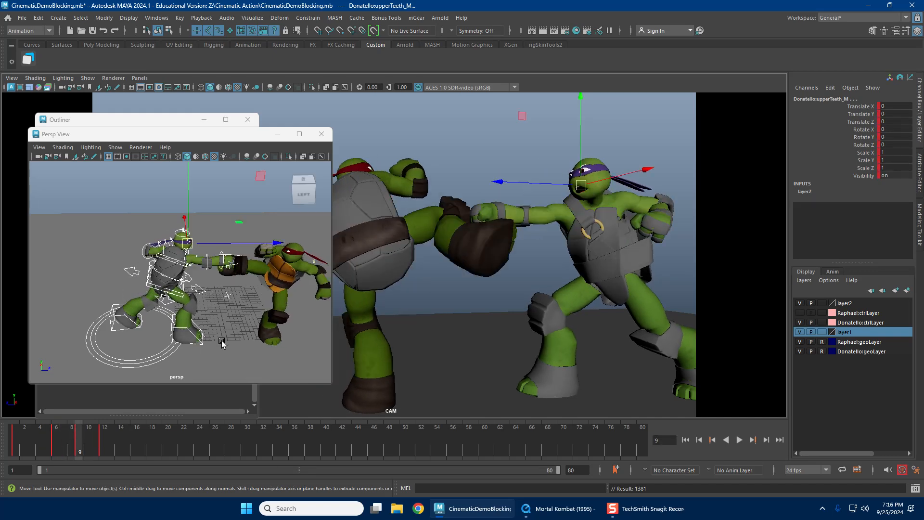
Step: At frame 9, move Donatello's RootX_M control to about X 2.0, Y -3.7, Z 8.4, rotate X to about 21.1 degrees, and scrub around it
{"action": "right_click_drag", "start_coordinate": [181, 285], "coordinate": [200, 300], "text": "alt"}
{"action": "left_click", "coordinate": [229, 314]}
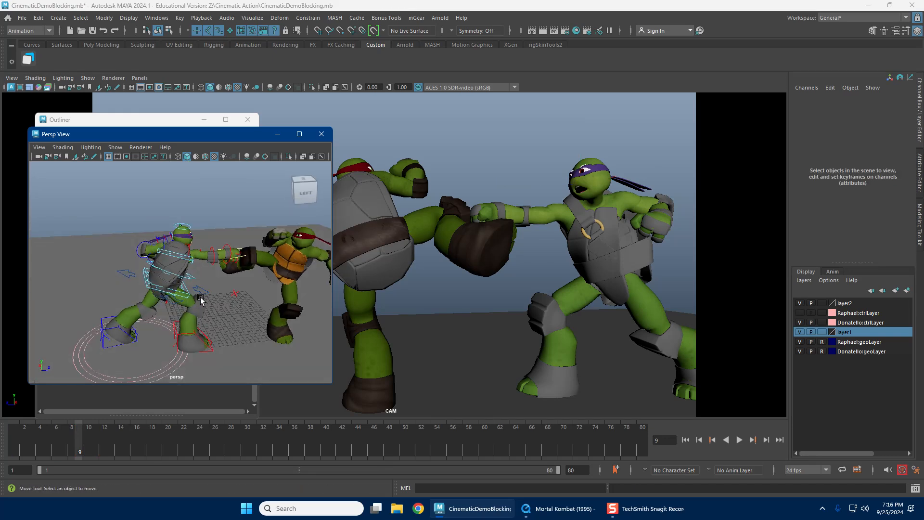
{"action": "left_click", "coordinate": [201, 299]}
{"action": "left_click_drag", "start_coordinate": [183, 287], "coordinate": [165, 281], "text": "alt"}
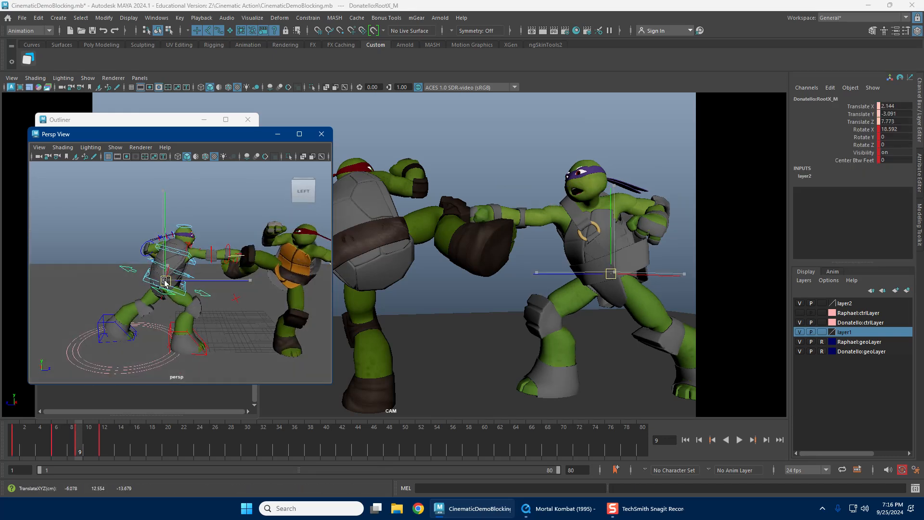
{"action": "key", "text": "e"}
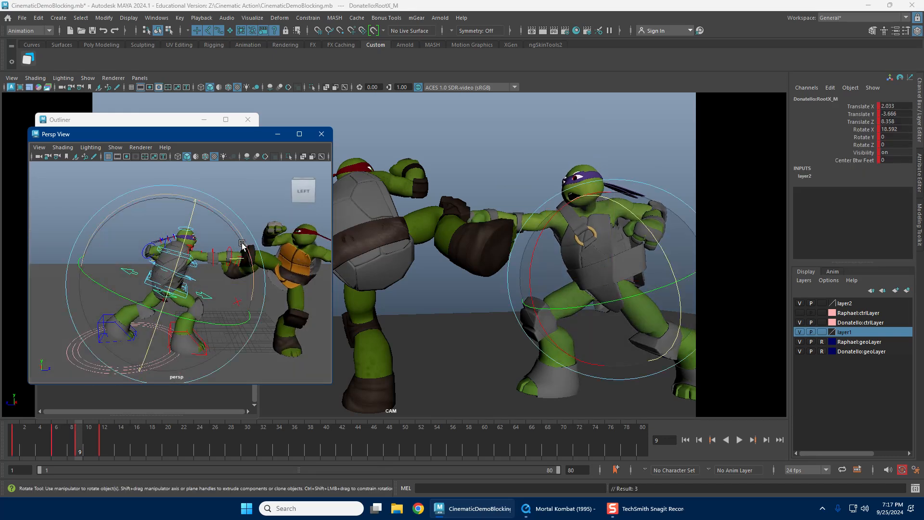
{"action": "left_click_drag", "start_coordinate": [242, 245], "coordinate": [246, 245]}
{"action": "left_click", "coordinate": [52, 437]}
{"action": "key", "text": "alt+v"}
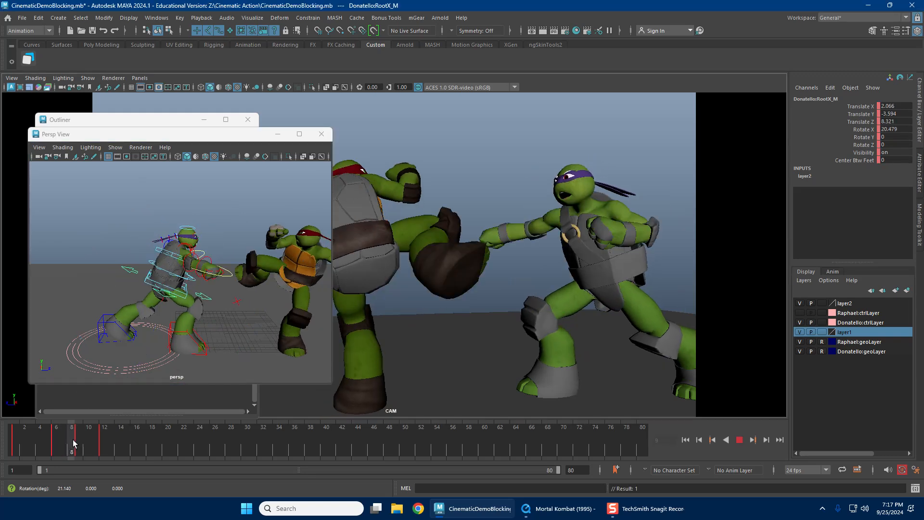
{"action": "left_click", "coordinate": [63, 439]}
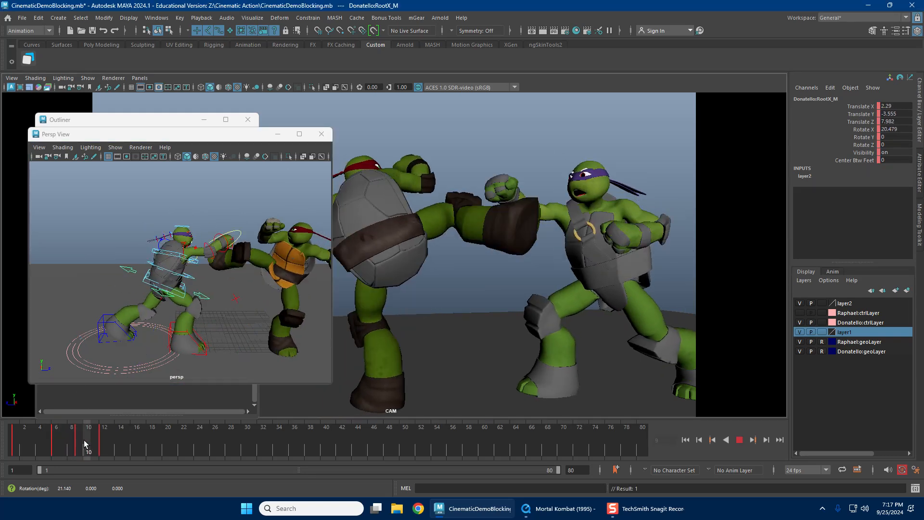
Step: Select all of Donatello's controls in the perspective view and try keying them at frame 8, comparing it with frame 9
{"action": "left_click_drag", "start_coordinate": [79, 445], "coordinate": [71, 443]}
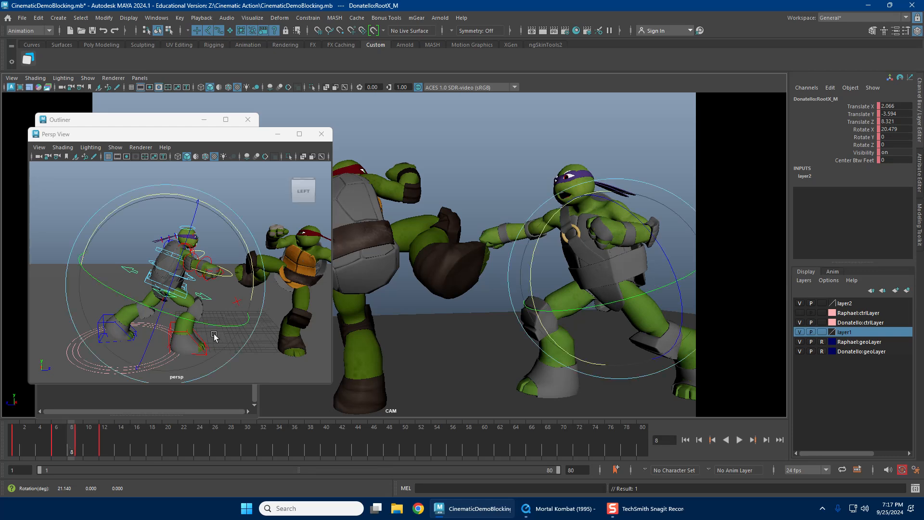
{"action": "right_click_drag", "start_coordinate": [215, 336], "coordinate": [182, 322], "text": "alt"}
{"action": "key", "text": "w"}
{"action": "left_click_drag", "start_coordinate": [229, 378], "coordinate": [230, 379]}
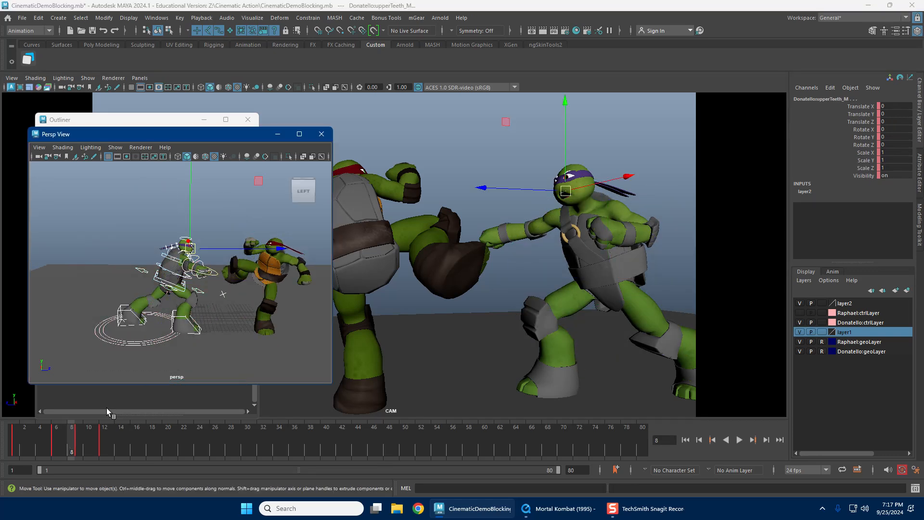
{"action": "left_click", "coordinate": [67, 438]}
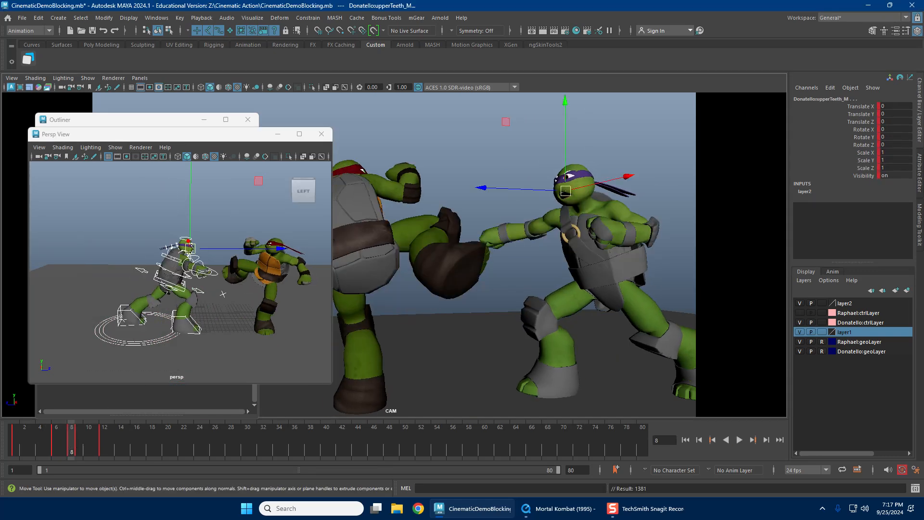
{"action": "left_click", "coordinate": [79, 436]}
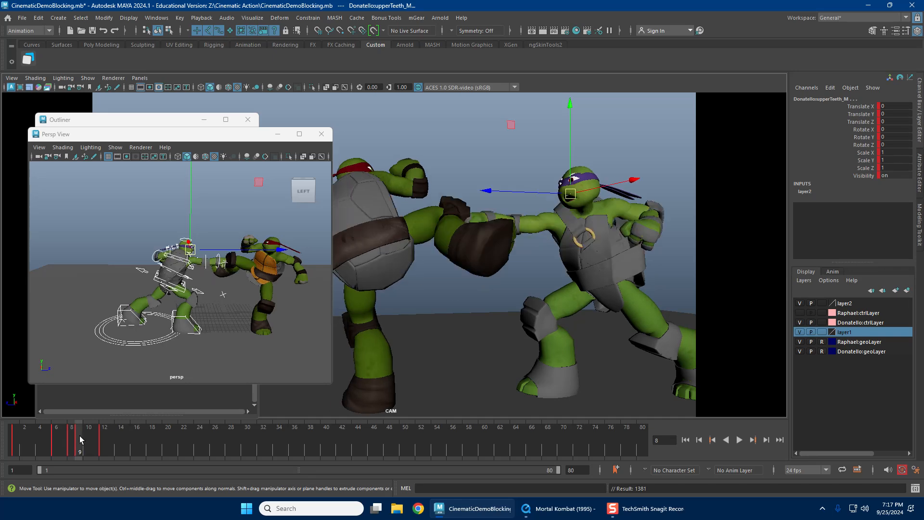
{"action": "left_click", "coordinate": [71, 439]}
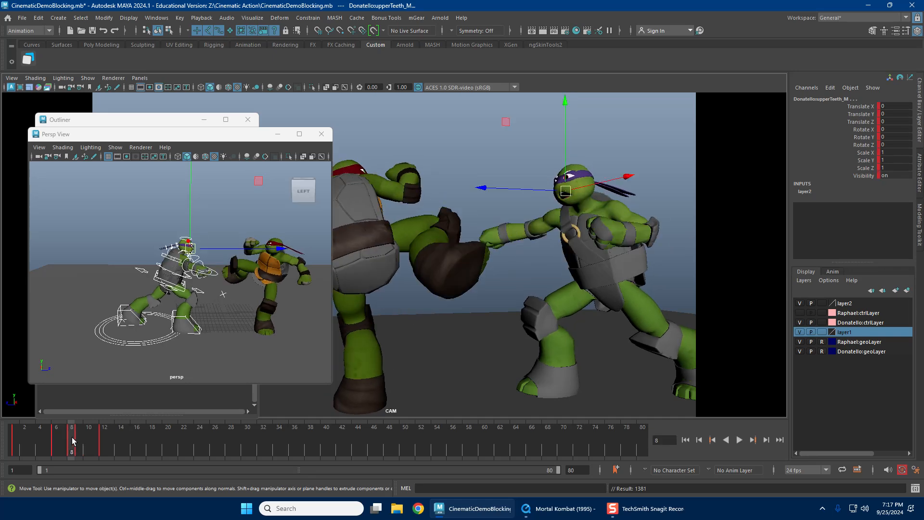
Step: Scrub and play repeatedly between frames 1 and 17 to review Donatello's arm block against Raphael's kick
{"action": "key", "text": "alt+v"}
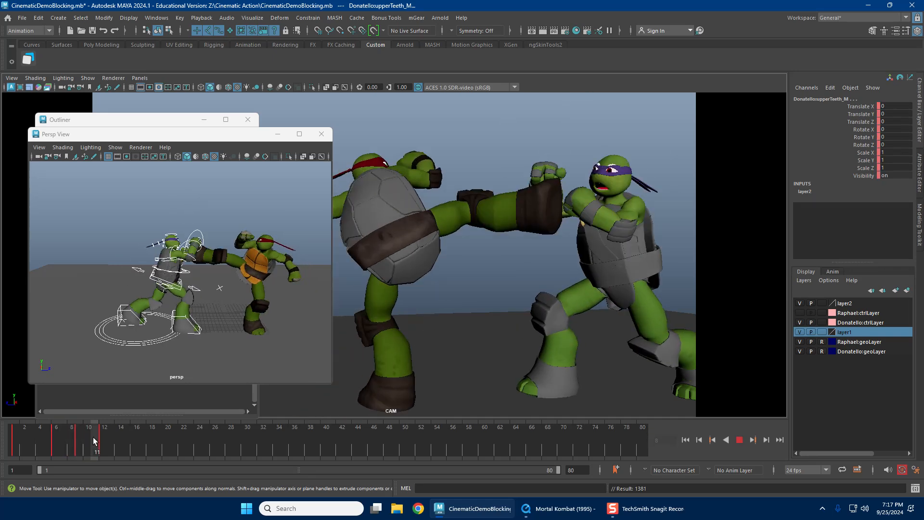
{"action": "key", "text": "alt+v"}
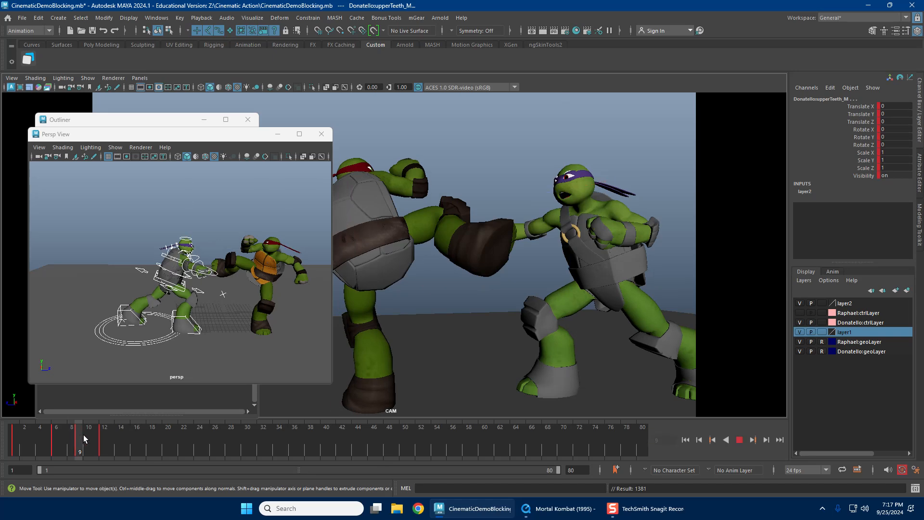
{"action": "left_click_drag", "start_coordinate": [73, 442], "coordinate": [109, 441]}
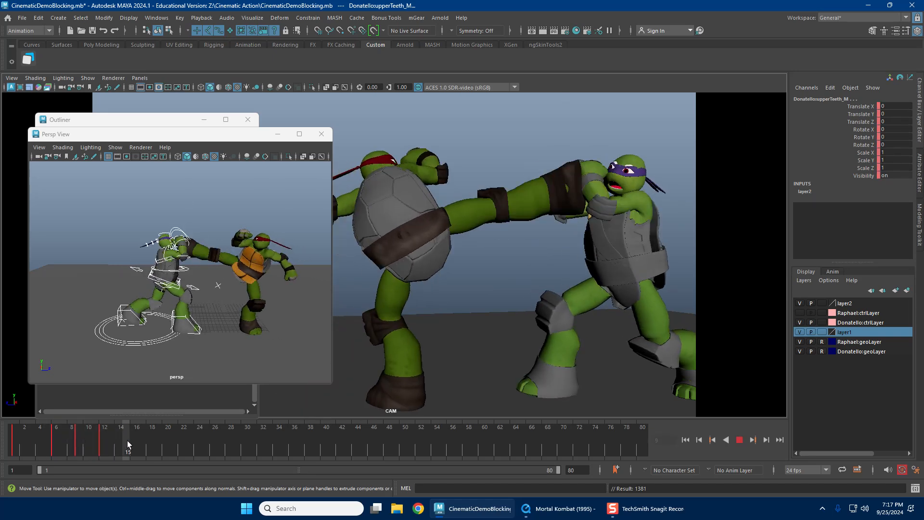
{"action": "left_click", "coordinate": [53, 438]}
{"action": "key", "text": "alt+v"}
{"action": "left_click", "coordinate": [23, 437]}
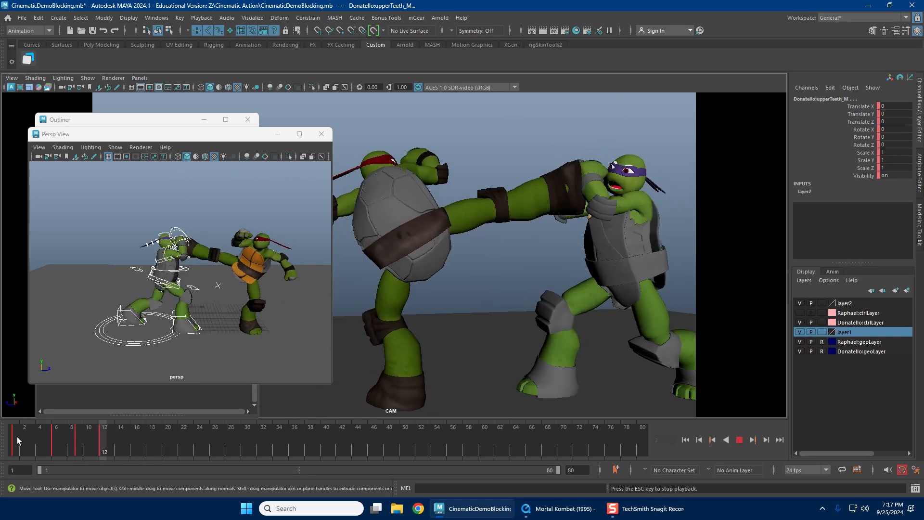
{"action": "left_click", "coordinate": [16, 437]}
{"action": "left_click", "coordinate": [16, 437]}
{"action": "left_click", "coordinate": [17, 438]}
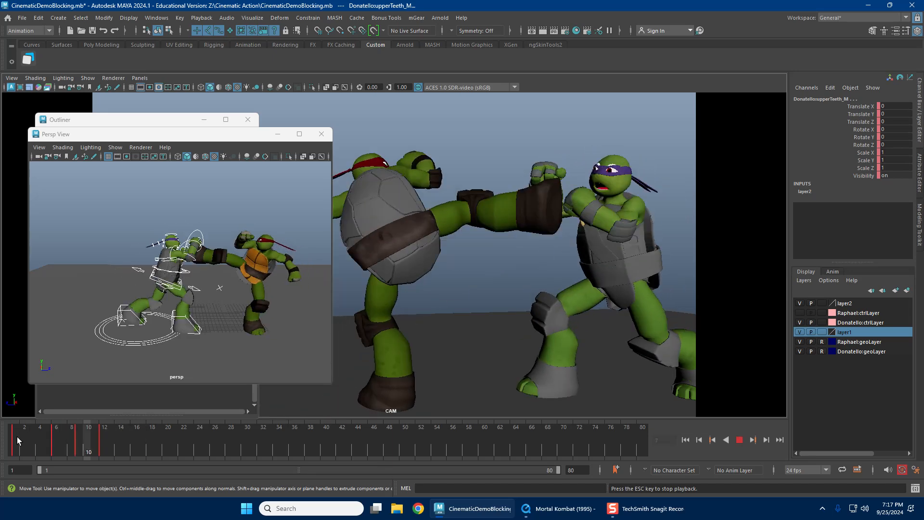
{"action": "left_click_drag", "start_coordinate": [17, 438], "coordinate": [56, 434]}
{"action": "left_click", "coordinate": [20, 437]}
{"action": "key", "text": "Escape"}
{"action": "key", "text": "alt+v"}
{"action": "left_click", "coordinate": [20, 435]}
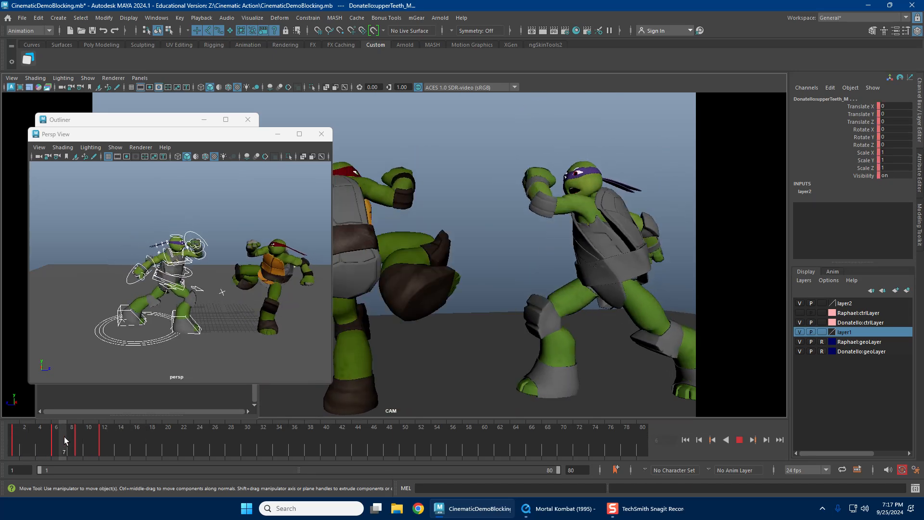
{"action": "left_click", "coordinate": [16, 438]}
{"action": "left_click", "coordinate": [23, 437]}
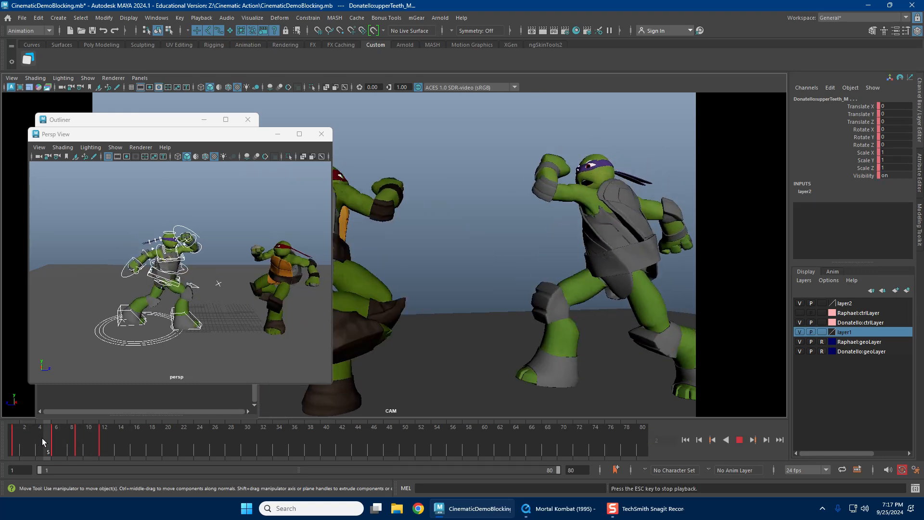
{"action": "left_click", "coordinate": [19, 438]}
{"action": "left_click", "coordinate": [16, 438]}
{"action": "left_click", "coordinate": [15, 438]}
{"action": "left_click", "coordinate": [15, 438]}
{"action": "key", "text": "alt+v"}
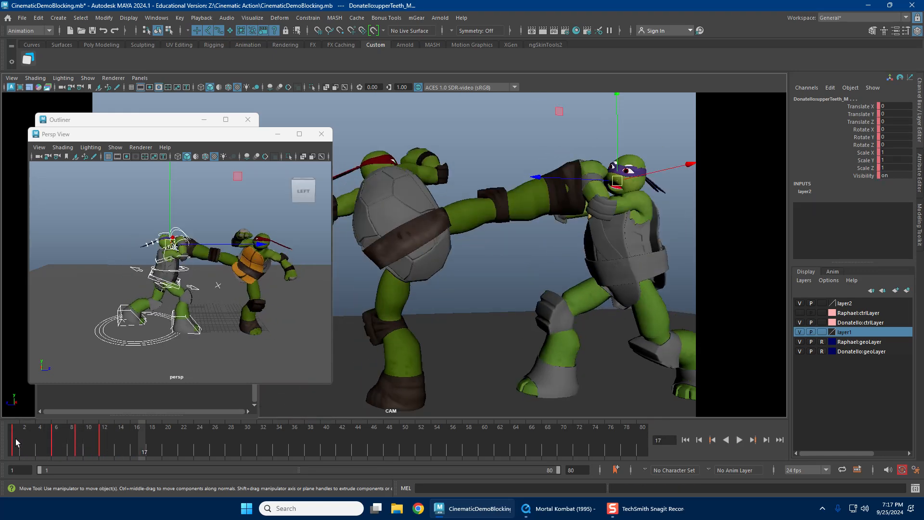
{"action": "mouse_move", "coordinate": [15, 439]}
{"action": "left_mouse_down"}
{"action": "mouse_move", "coordinate": [79, 437]}
{"action": "mouse_move", "coordinate": [51, 439]}
{"action": "left_mouse_up"}
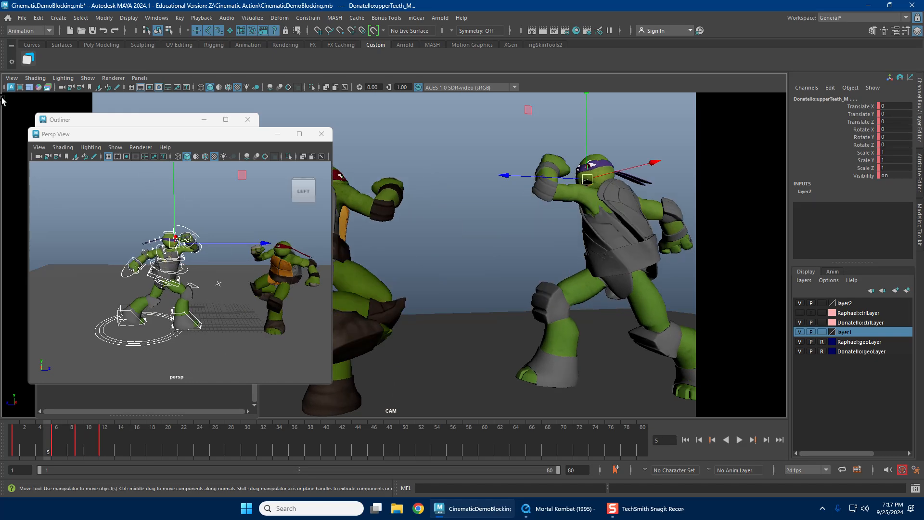
Step: Save the scene and deselect Donatello's controls
{"action": "left_click", "coordinate": [22, 19]}
{"action": "left_click", "coordinate": [49, 58]}
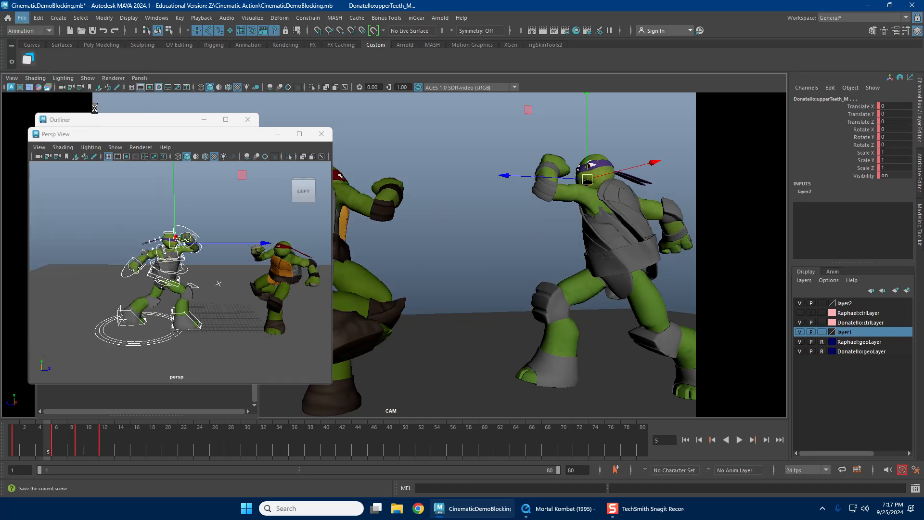
{"action": "left_click", "coordinate": [227, 201]}
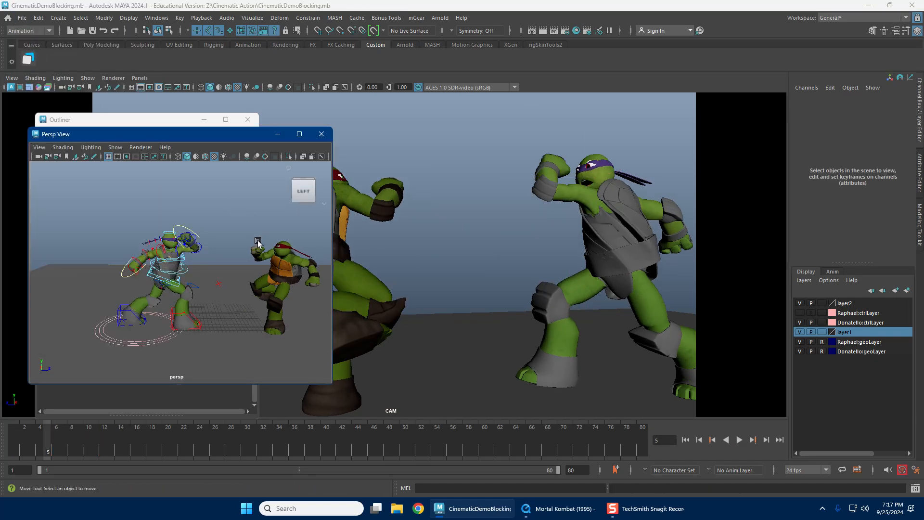
Step: Hide Donatello's control layer, show Raphael's, then select all of Raphael's controls and key them at frame 6
{"action": "left_click", "coordinate": [800, 323]}
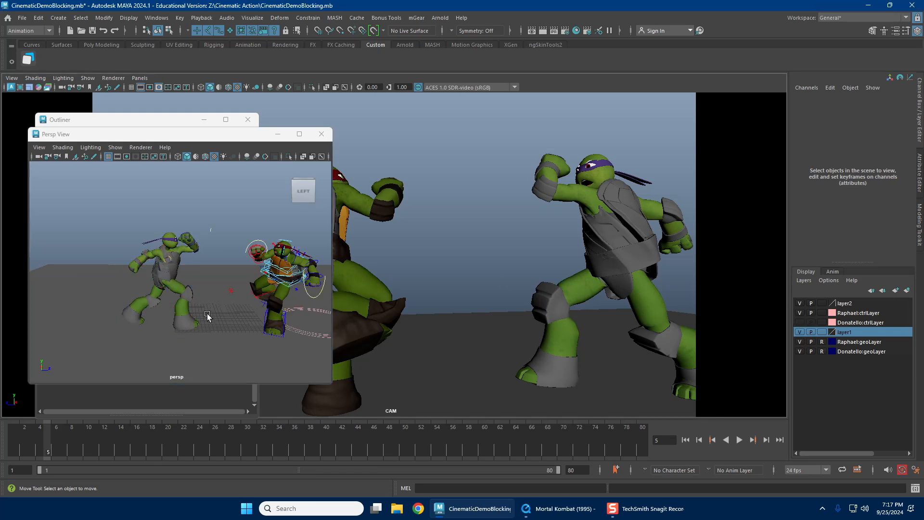
{"action": "left_click_drag", "start_coordinate": [207, 313], "coordinate": [200, 296], "text": "alt"}
{"action": "left_click_drag", "start_coordinate": [325, 373], "coordinate": [325, 374]}
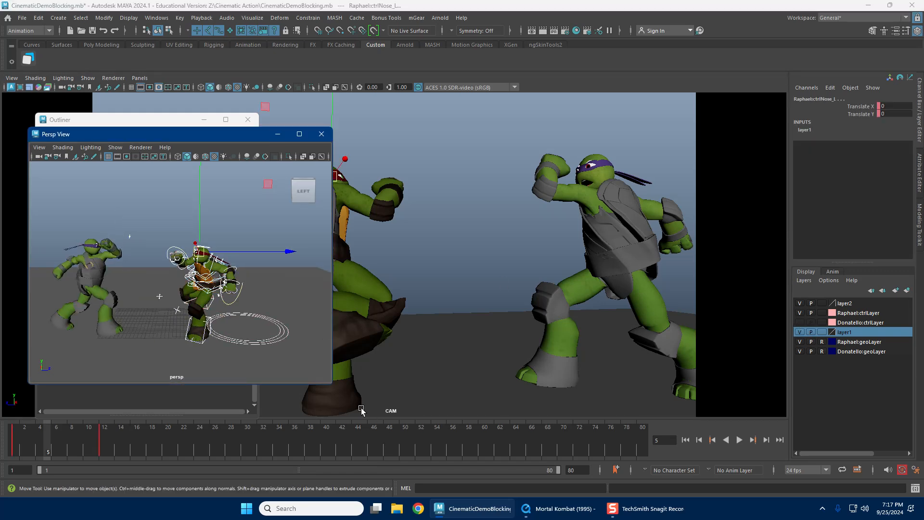
{"action": "left_click_drag", "start_coordinate": [20, 445], "coordinate": [56, 437]}
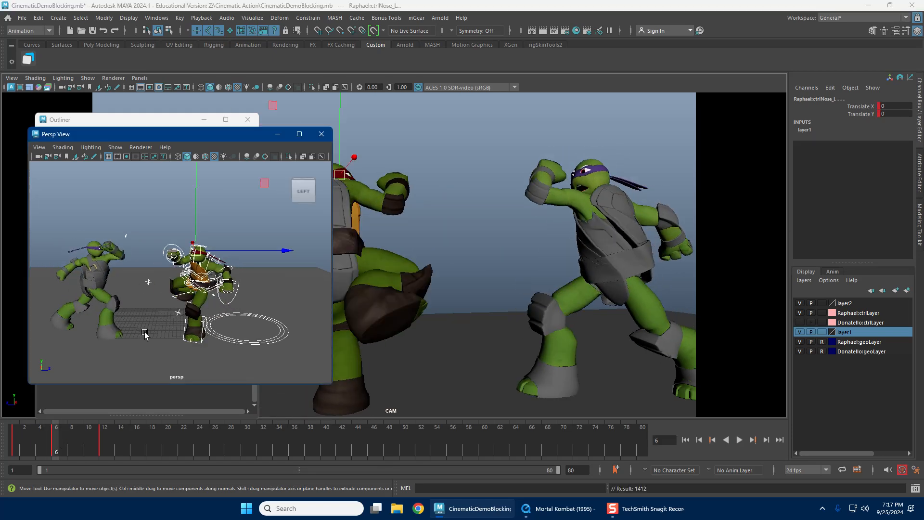
Step: Copy Raphael's full-body pose from frame 1 onto frame 6 and scrub between the two frames to compare
{"action": "scroll", "coordinate": [145, 333], "scroll_direction": "up", "scroll_amount": 4}
{"action": "key", "text": "alt+v"}
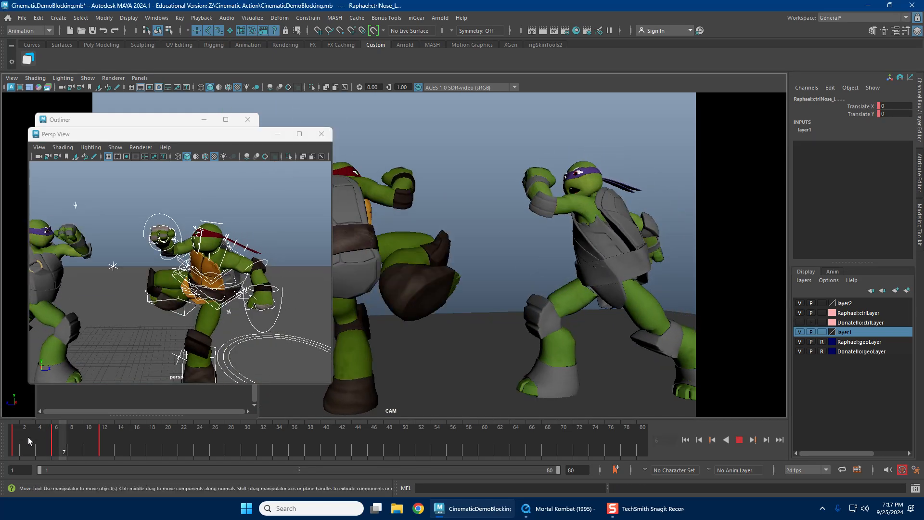
{"action": "left_click_drag", "start_coordinate": [78, 443], "coordinate": [20, 443]}
{"action": "scroll", "coordinate": [131, 322], "scroll_direction": "down", "scroll_amount": 5}
{"action": "scroll", "coordinate": [183, 313], "scroll_direction": "up", "scroll_amount": 6}
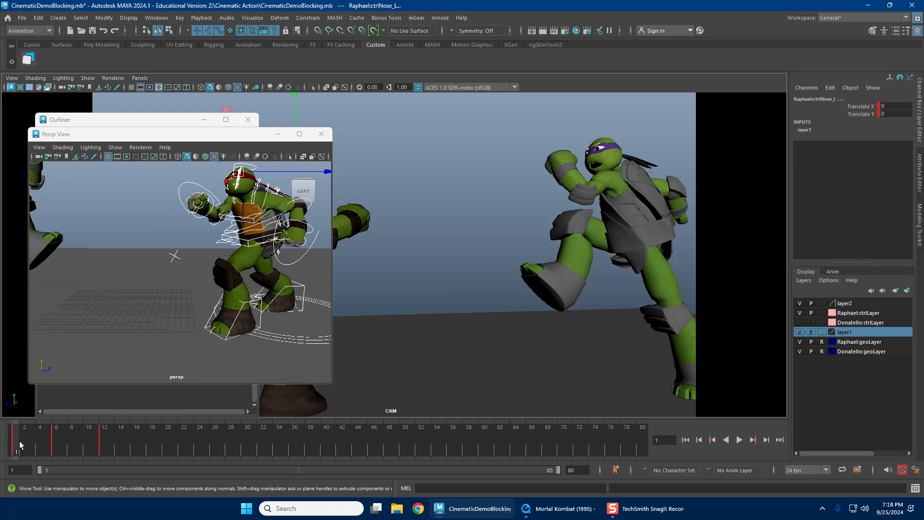
{"action": "left_click", "coordinate": [53, 435]}
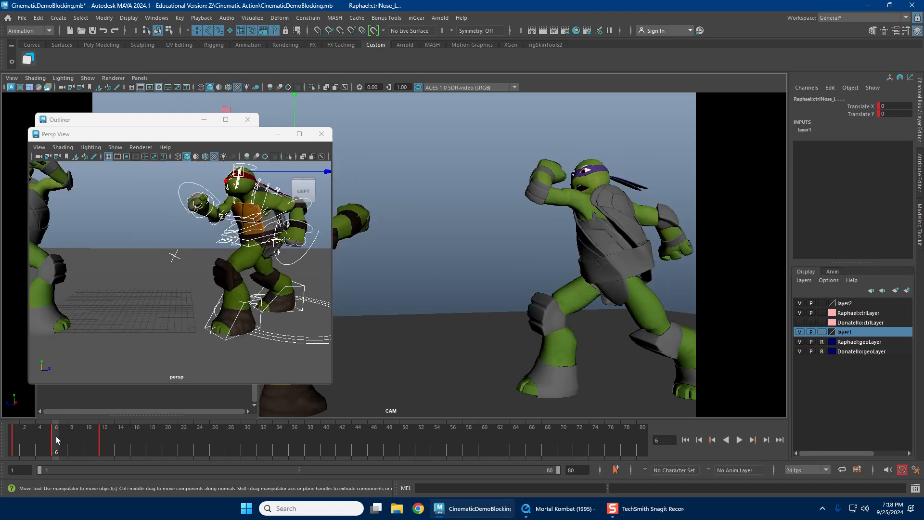
{"action": "left_click", "coordinate": [17, 437]}
{"action": "left_click", "coordinate": [56, 437]}
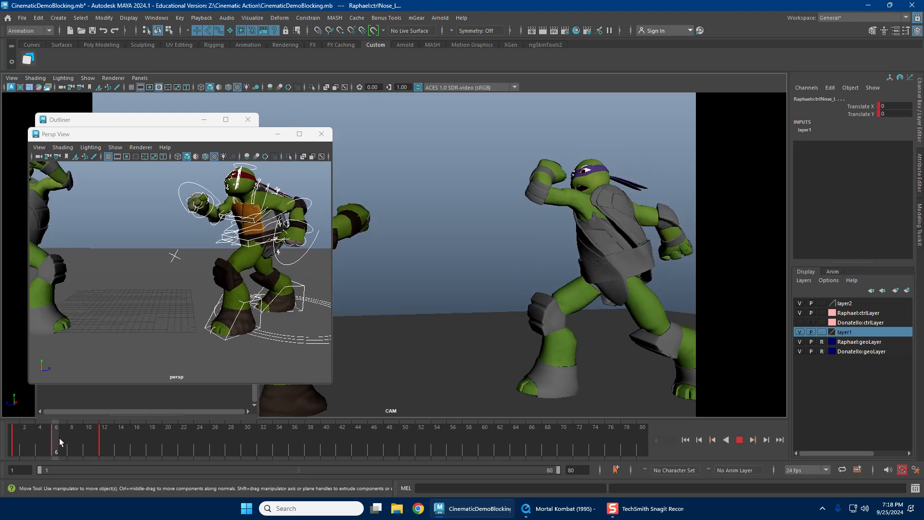
{"action": "key", "text": "alt+v"}
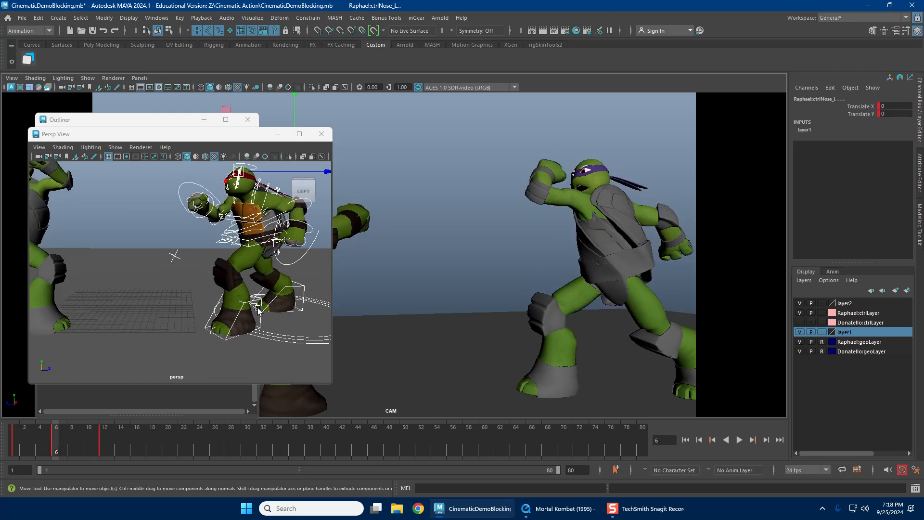
Step: At frame 6, move Raphael's two foot controls and RootX_M together toward Donatello, placing the root at about X -0.36, Z 11.6
{"action": "left_click", "coordinate": [259, 311]}
{"action": "left_click", "coordinate": [261, 329]}
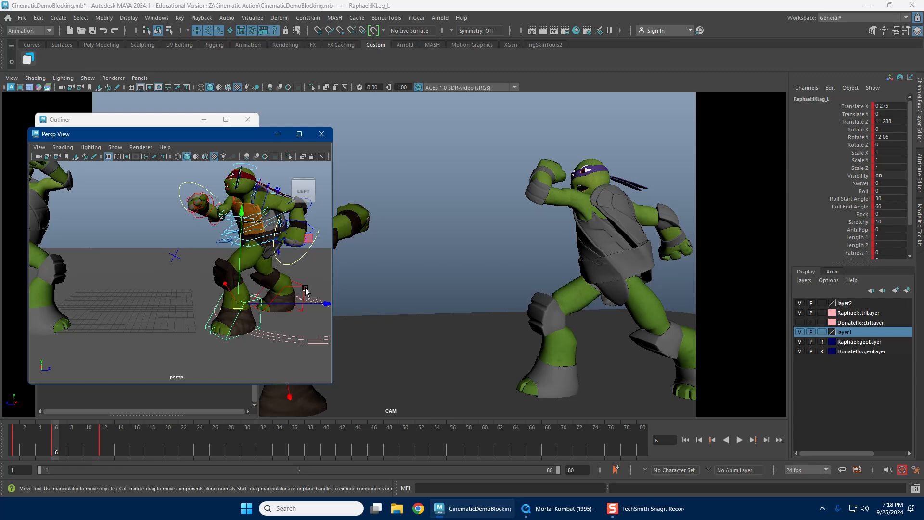
{"action": "left_click", "coordinate": [278, 287]}
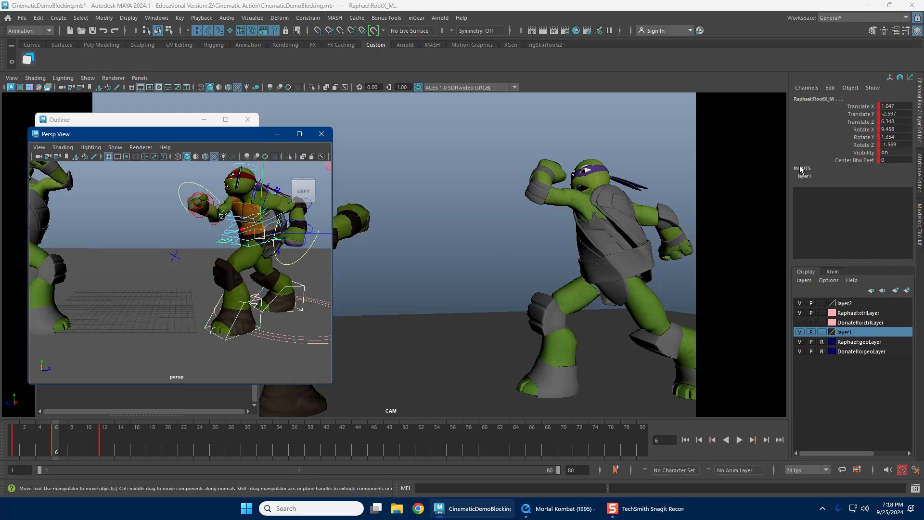
{"action": "right_click_drag", "start_coordinate": [231, 263], "coordinate": [201, 261]}
{"action": "middle_click_drag", "start_coordinate": [271, 260], "coordinate": [231, 277], "text": "alt"}
{"action": "left_click_drag", "start_coordinate": [297, 250], "coordinate": [257, 255]}
{"action": "mouse_move", "coordinate": [19, 432]}
{"action": "left_mouse_down"}
{"action": "mouse_move", "coordinate": [99, 434]}
{"action": "mouse_move", "coordinate": [14, 433]}
{"action": "left_mouse_up"}
{"action": "middle_click_drag", "start_coordinate": [162, 293], "coordinate": [288, 292], "text": "alt"}
{"action": "right_click_drag", "start_coordinate": [288, 292], "coordinate": [186, 297], "text": "alt"}
{"action": "key", "text": "alt+v"}
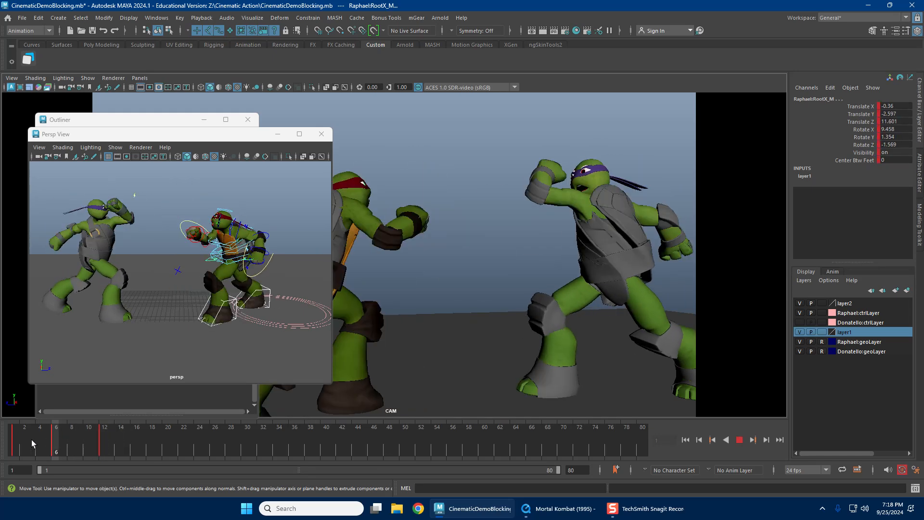
{"action": "key", "text": "alt+v"}
Step: At frame 6, lower Raphael's RootX_M control, shift it toward Donatello and rotate it so the body leans forward
{"action": "left_click", "coordinate": [170, 270]}
{"action": "scroll", "coordinate": [169, 270], "scroll_direction": "up", "scroll_amount": 5}
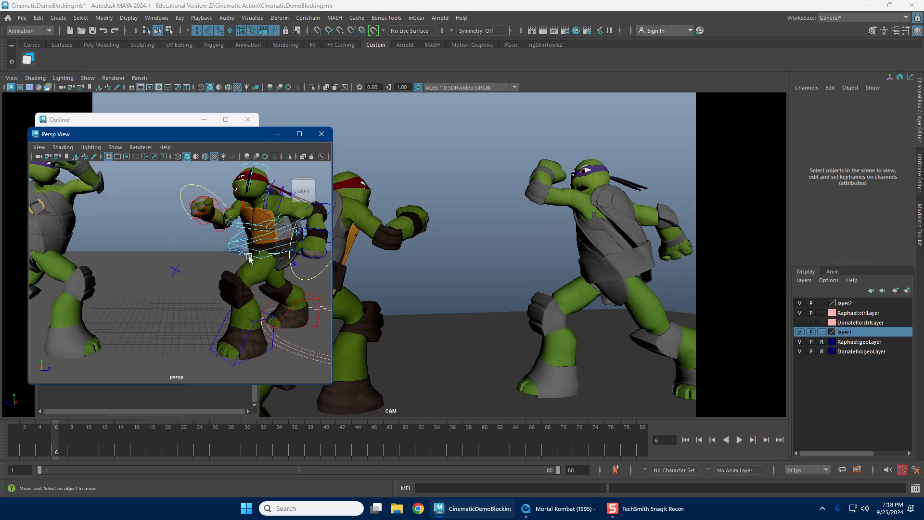
{"action": "left_click", "coordinate": [227, 256]}
{"action": "key", "text": "f"}
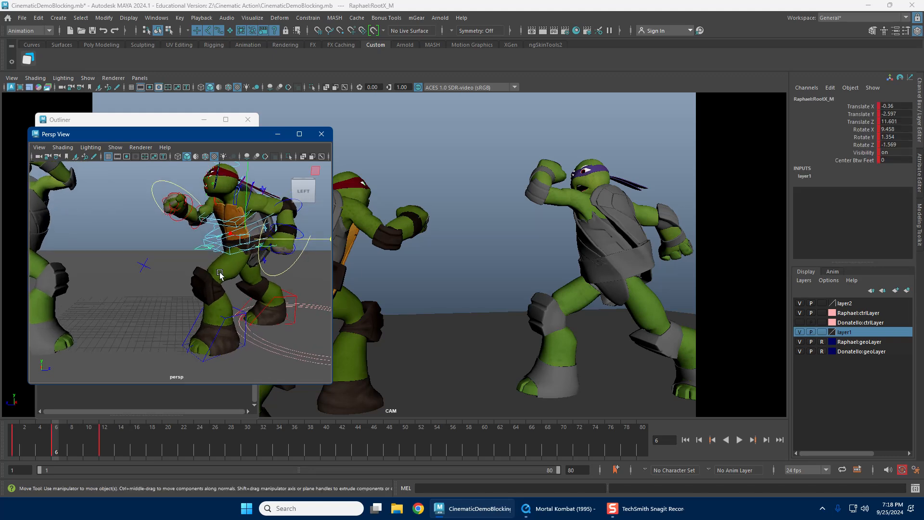
{"action": "left_click", "coordinate": [20, 446]}
{"action": "key", "text": "alt+v"}
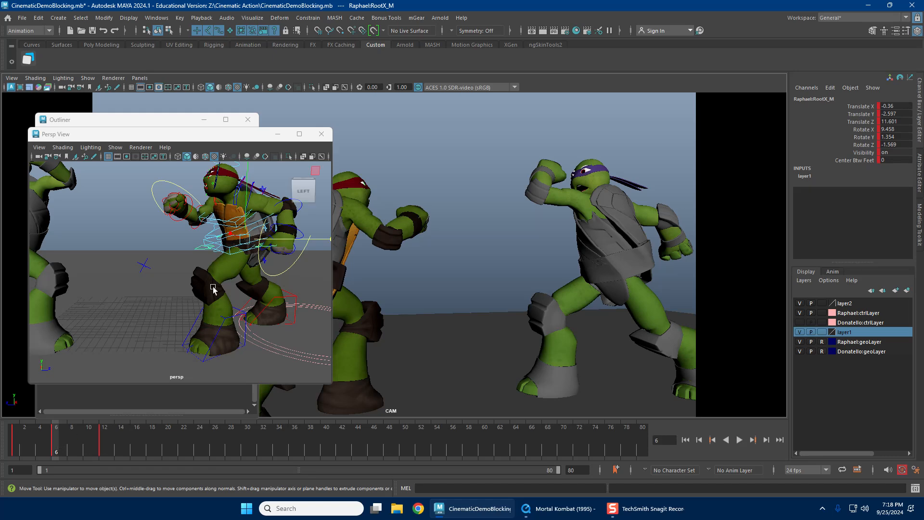
{"action": "left_click_drag", "start_coordinate": [245, 239], "coordinate": [209, 304]}
{"action": "key", "text": "e"}
{"action": "left_click_drag", "start_coordinate": [131, 234], "coordinate": [125, 243]}
{"action": "left_click_drag", "start_coordinate": [126, 243], "coordinate": [209, 263], "text": "alt"}
Step: Step Raphael's IKLeg_L control forward to about X -1.8, Z 19.0 at frame 6 and scrub the step from frame 1
{"action": "key", "text": "w"}
{"action": "left_click", "coordinate": [224, 326]}
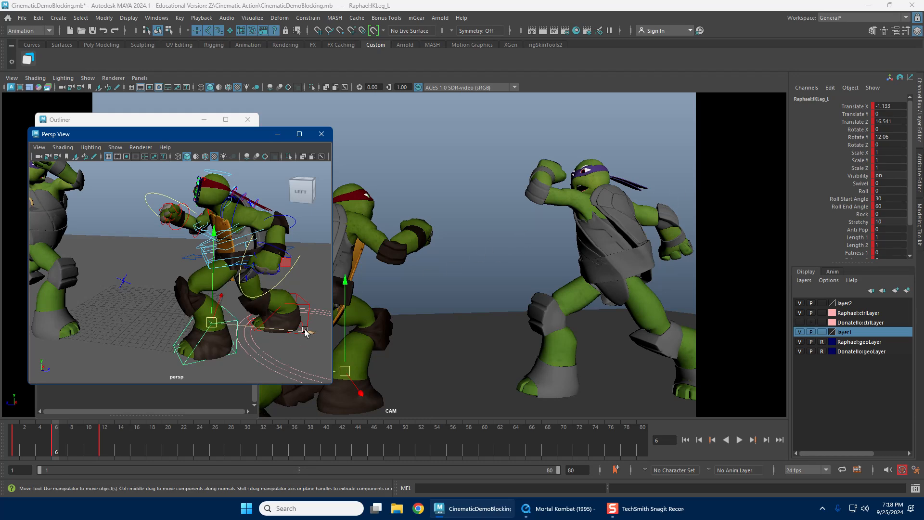
{"action": "left_click_drag", "start_coordinate": [305, 332], "coordinate": [279, 337]}
{"action": "mouse_move", "coordinate": [12, 441]}
{"action": "left_mouse_down"}
{"action": "mouse_move", "coordinate": [70, 437]}
{"action": "mouse_move", "coordinate": [33, 438]}
{"action": "mouse_move", "coordinate": [66, 441]}
{"action": "mouse_move", "coordinate": [53, 446]}
{"action": "left_mouse_up"}
Step: Set the Roll of Raphael's IKLeg_R control to about 34.1 at frame 6 to lift the heel, and scrub through the motion
{"action": "left_click_drag", "start_coordinate": [234, 368], "coordinate": [284, 305], "text": "alt"}
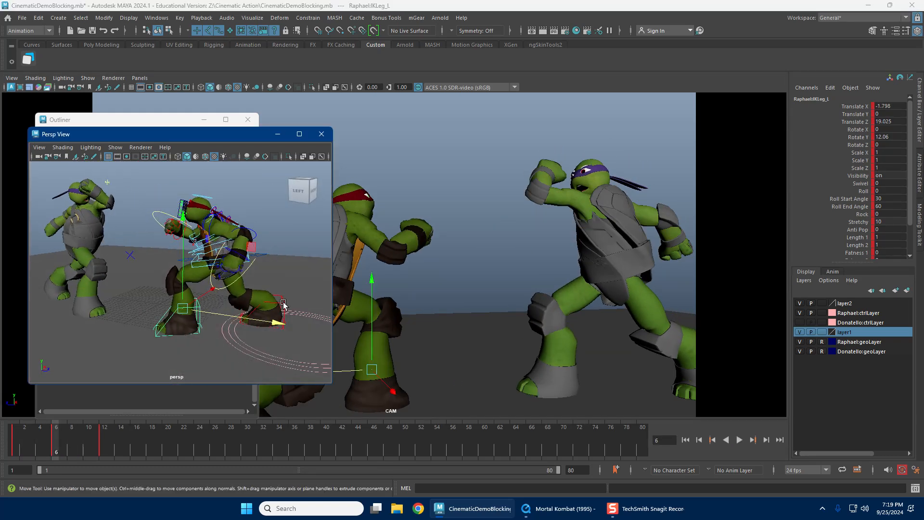
{"action": "left_click", "coordinate": [847, 192]}
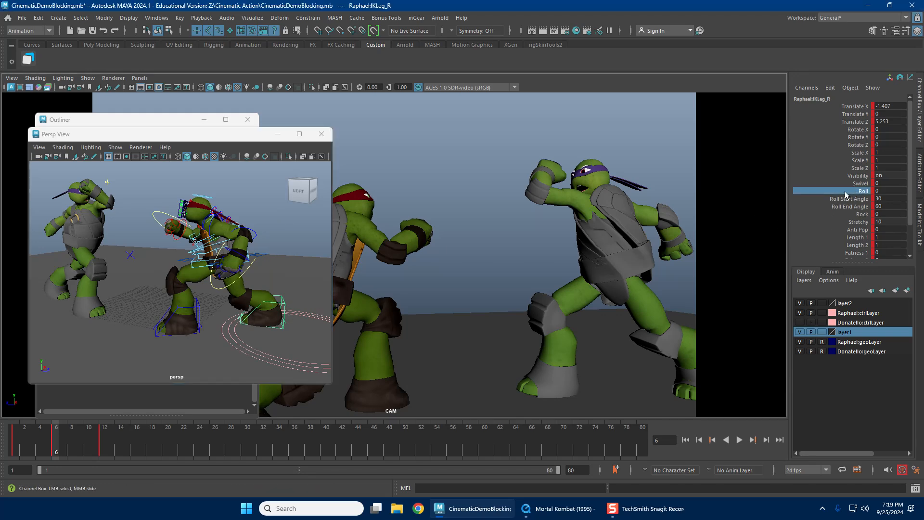
{"action": "middle_click_drag", "start_coordinate": [246, 278], "coordinate": [413, 277]}
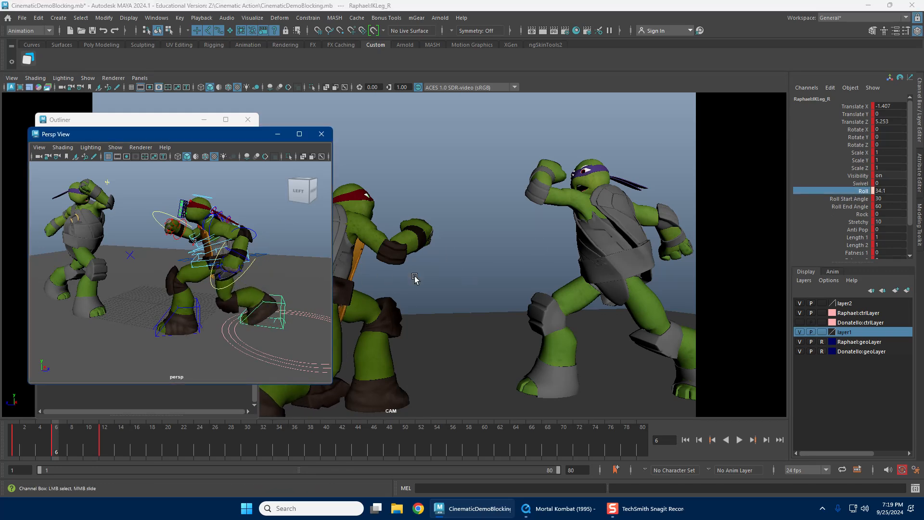
{"action": "left_click_drag", "start_coordinate": [11, 434], "coordinate": [111, 440]}
{"action": "key", "text": "alt+v"}
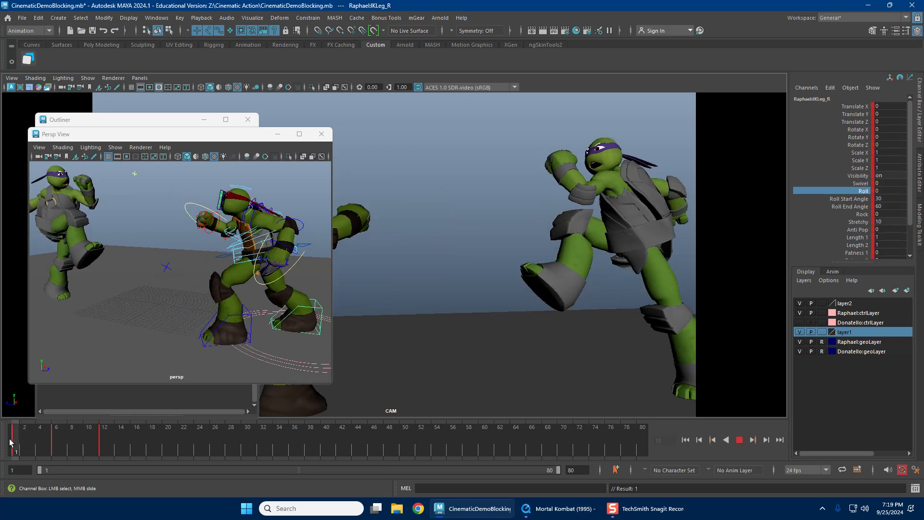
Step: Play and scrub the opening frames to check Raphael's step into frame 6 from the side, ending on frame 6
{"action": "mouse_move", "coordinate": [55, 434]}
{"action": "left_mouse_down"}
{"action": "mouse_move", "coordinate": [24, 431]}
{"action": "mouse_move", "coordinate": [111, 432]}
{"action": "mouse_move", "coordinate": [56, 436]}
{"action": "left_mouse_up"}
{"action": "right_click_drag", "start_coordinate": [190, 315], "coordinate": [247, 281], "text": "alt"}
{"action": "left_click_drag", "start_coordinate": [247, 281], "coordinate": [61, 279], "text": "alt"}
{"action": "middle_click_drag", "start_coordinate": [134, 270], "coordinate": [176, 301], "text": "alt"}
{"action": "left_click_drag", "start_coordinate": [177, 300], "coordinate": [156, 294], "text": "alt"}
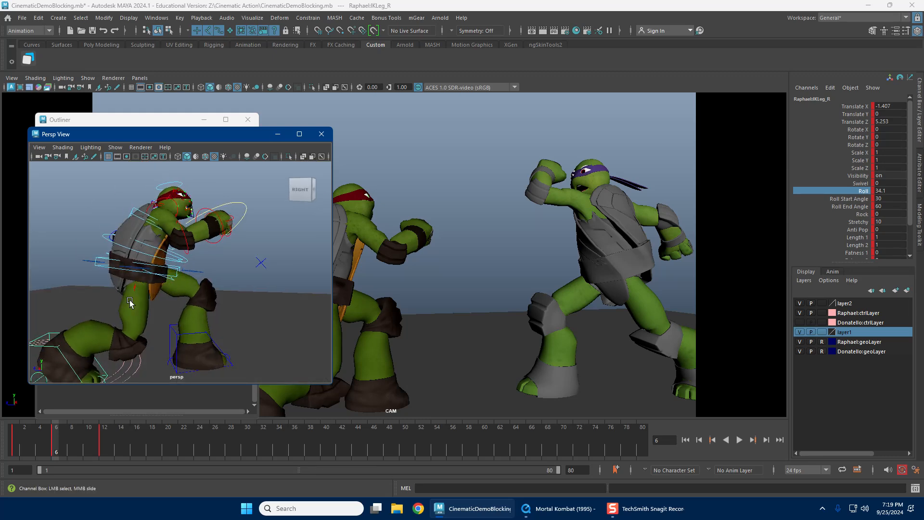
{"action": "key", "text": "alt+v"}
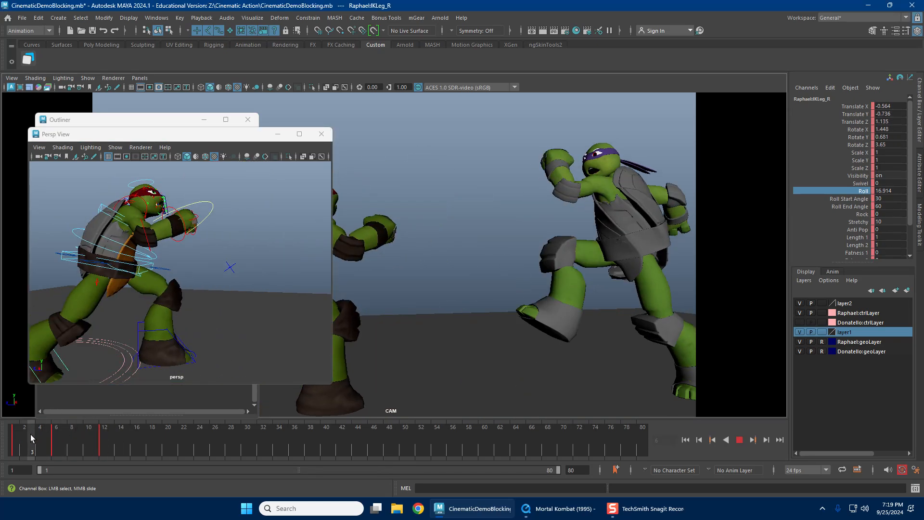
{"action": "left_click_drag", "start_coordinate": [75, 434], "coordinate": [53, 438]}
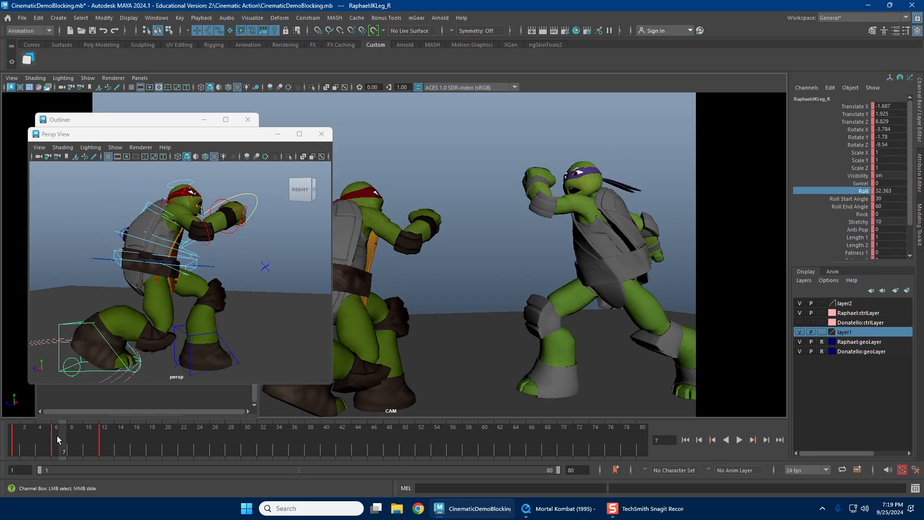
{"action": "left_click", "coordinate": [56, 436]}
Step: At frame 6, rotate Raphael's upper IKhybridSpine controls together so the upper back bends forward
{"action": "right_click_drag", "start_coordinate": [117, 307], "coordinate": [126, 250], "text": "alt"}
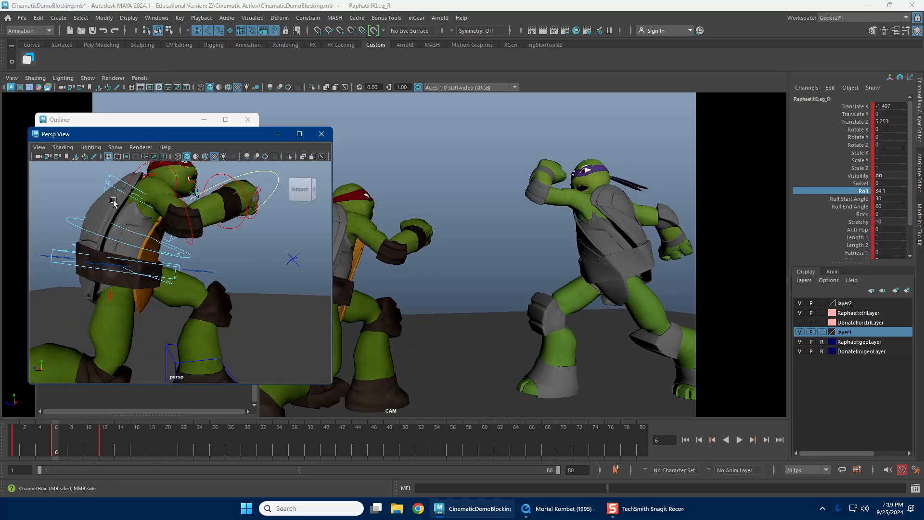
{"action": "left_click_drag", "start_coordinate": [130, 215], "coordinate": [108, 222], "text": "alt"}
{"action": "left_click", "coordinate": [90, 242]}
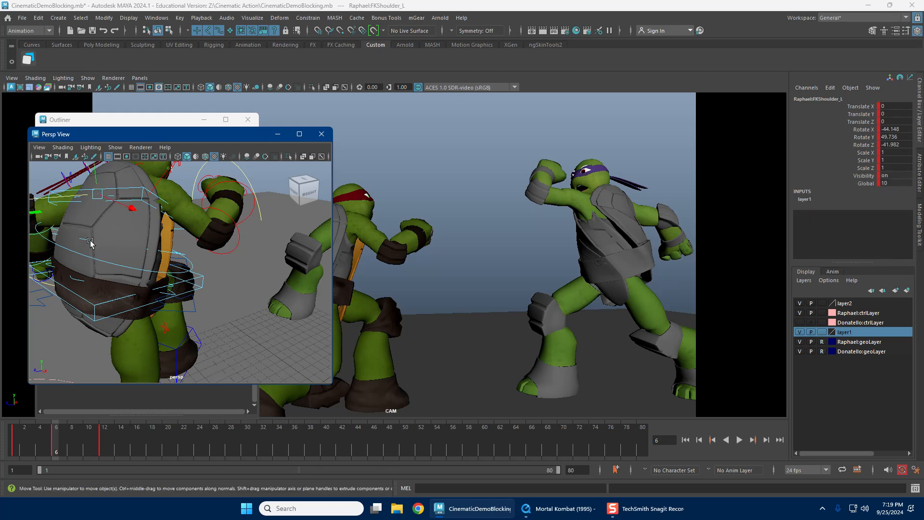
{"action": "left_click", "coordinate": [92, 243]}
{"action": "left_click_drag", "start_coordinate": [144, 248], "coordinate": [64, 239], "text": "alt"}
{"action": "right_click_drag", "start_coordinate": [64, 239], "coordinate": [161, 255], "text": "alt"}
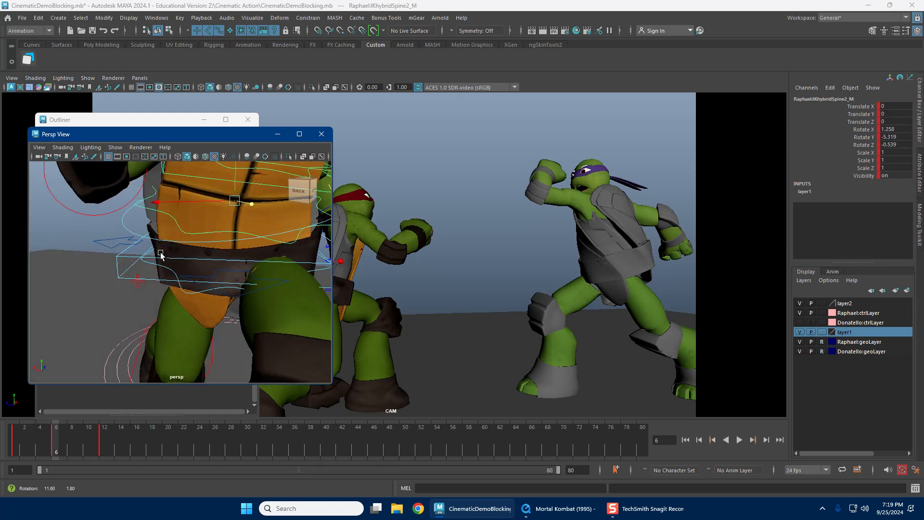
{"action": "left_click_drag", "start_coordinate": [178, 255], "coordinate": [178, 230], "text": "alt"}
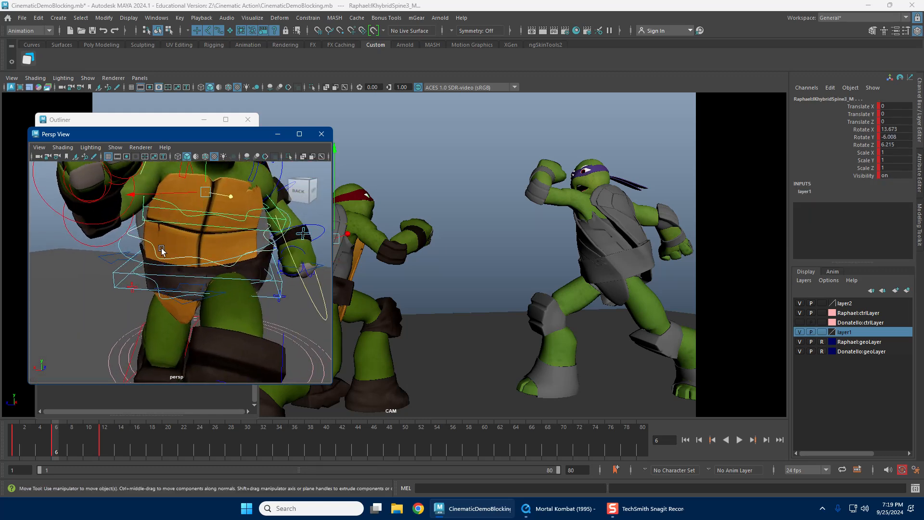
{"action": "key", "text": "e"}
{"action": "left_click_drag", "start_coordinate": [233, 221], "coordinate": [224, 240]}
{"action": "key", "text": "w"}
Step: Rotate Raphael's IKhybridSpine1_M control to about X 0.9, Y -2.7, Z 21.4 to deepen the forward bend at frame 6
{"action": "left_click_drag", "start_coordinate": [164, 277], "coordinate": [153, 278], "text": "alt"}
{"action": "left_click", "coordinate": [144, 285]}
{"action": "key", "text": "e"}
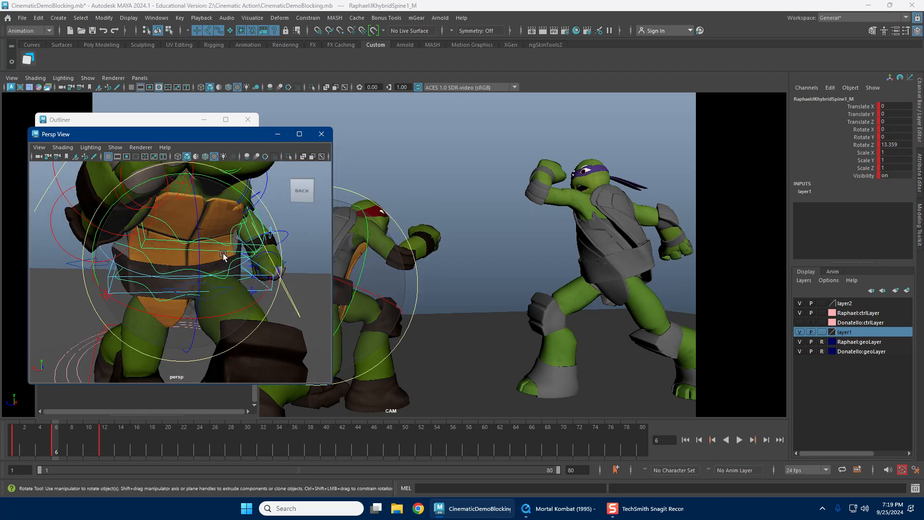
{"action": "left_click_drag", "start_coordinate": [223, 256], "coordinate": [217, 289]}
{"action": "key", "text": "w"}
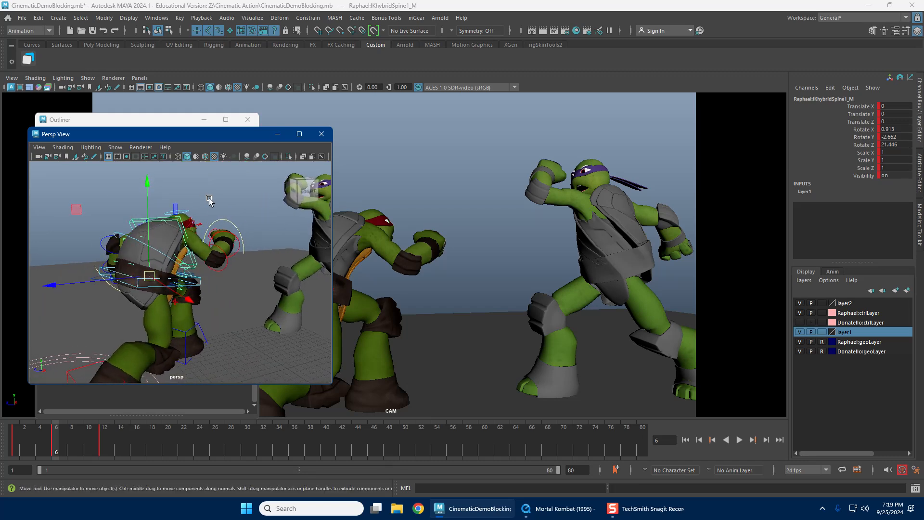
Step: Rotate Raphael's FKHead_M control to about X -23.8, Y -11.3, Z -2.9 so he looks toward Donatello
{"action": "left_click", "coordinate": [209, 198]}
{"action": "left_click", "coordinate": [187, 211]}
{"action": "key", "text": "e"}
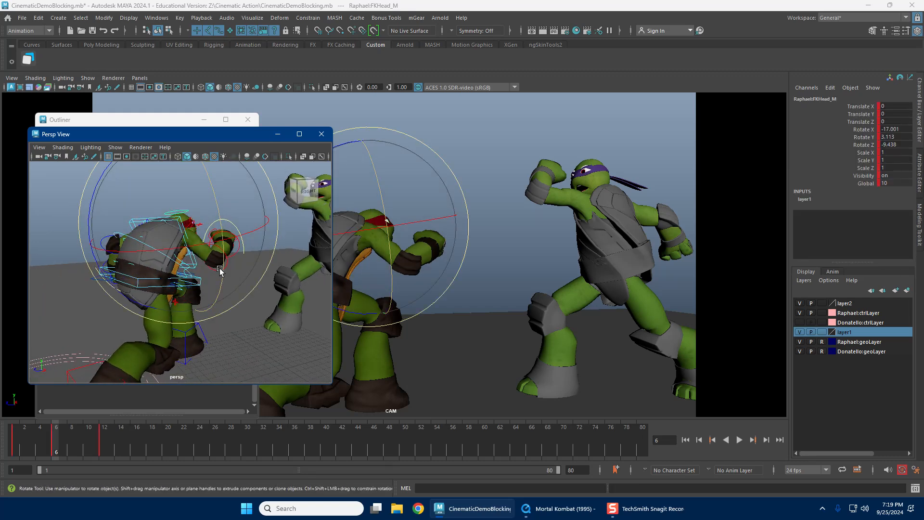
{"action": "left_click_drag", "start_coordinate": [366, 259], "coordinate": [427, 227]}
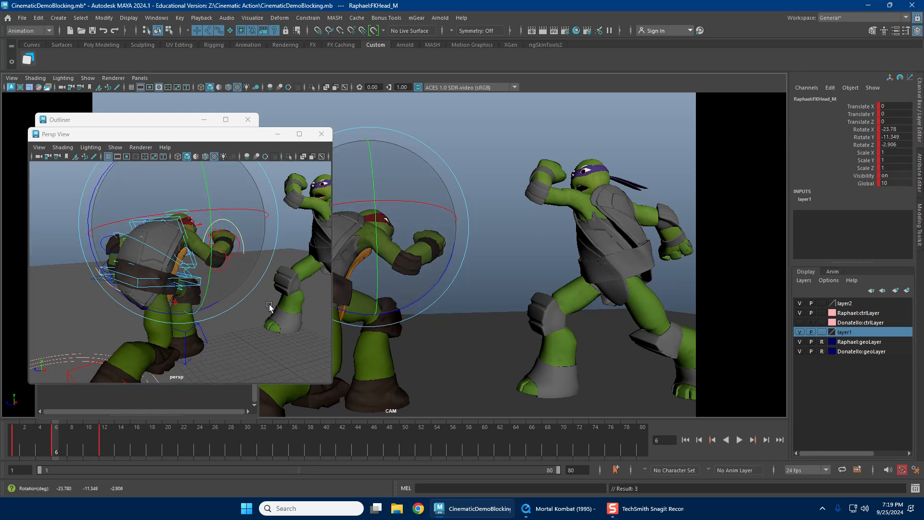
Step: Rotate Raphael's FKShoulder_R control to about X -20.6, Y 51.8, Z 15.7 at frame 6
{"action": "left_click_drag", "start_coordinate": [214, 265], "coordinate": [174, 181], "text": "alt"}
{"action": "key", "text": "w"}
{"action": "key", "text": "e"}
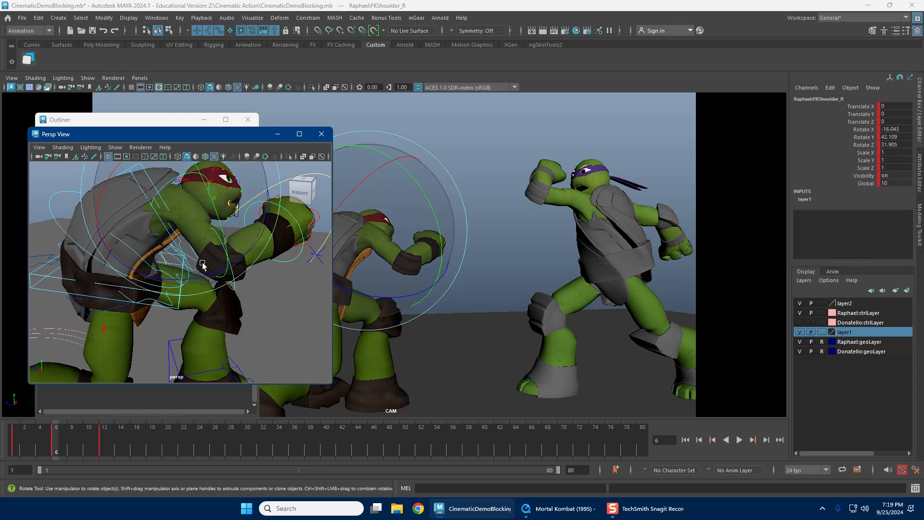
{"action": "left_click_drag", "start_coordinate": [168, 226], "coordinate": [159, 257]}
{"action": "left_click_drag", "start_coordinate": [244, 230], "coordinate": [173, 262]}
{"action": "key", "text": "w"}
{"action": "right_click_drag", "start_coordinate": [154, 256], "coordinate": [170, 241], "text": "alt"}
{"action": "middle_click_drag", "start_coordinate": [170, 241], "coordinate": [180, 270], "text": "alt"}
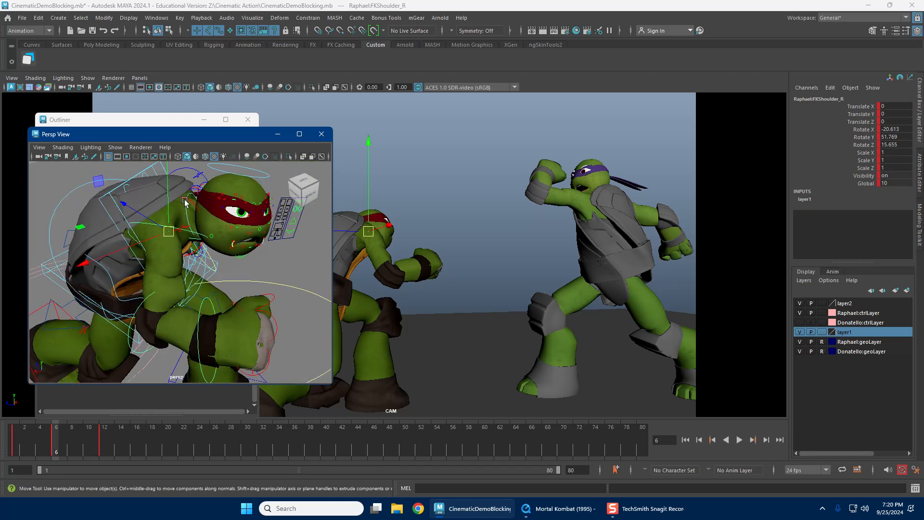
Step: Rotate the control above Raphael's right shoulder and readjust FKShoulder_R to about X -37.4, Y 44.5, Z 28.7
{"action": "left_click", "coordinate": [185, 198]}
{"action": "key", "text": "e"}
{"action": "left_click_drag", "start_coordinate": [186, 225], "coordinate": [239, 239]}
{"action": "key", "text": "w"}
{"action": "left_click", "coordinate": [154, 228]}
{"action": "key", "text": "e"}
{"action": "key", "text": "w"}
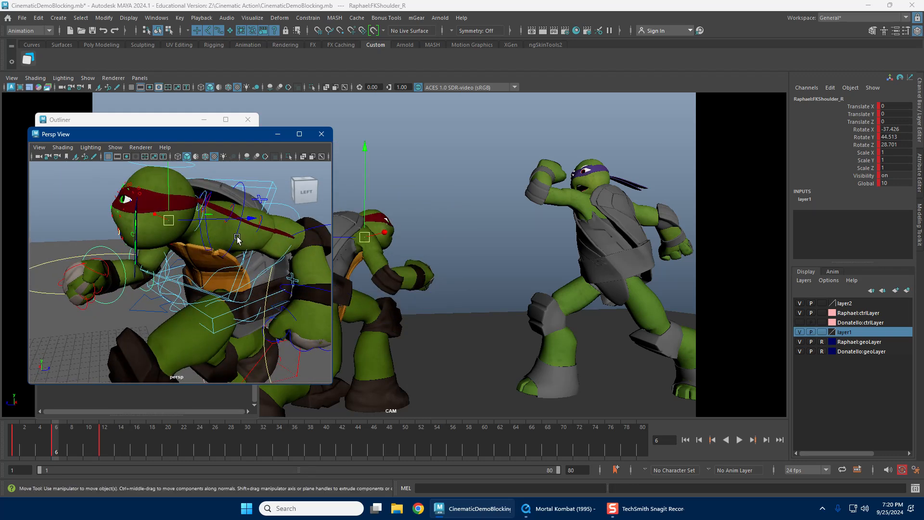
Step: Open up Raphael's left arm at frame 6 by rotating FKElbow_L to about Z 48.1
{"action": "left_click", "coordinate": [237, 239]}
{"action": "key", "text": "e"}
{"action": "right_click_drag", "start_coordinate": [307, 239], "coordinate": [246, 245], "text": "alt"}
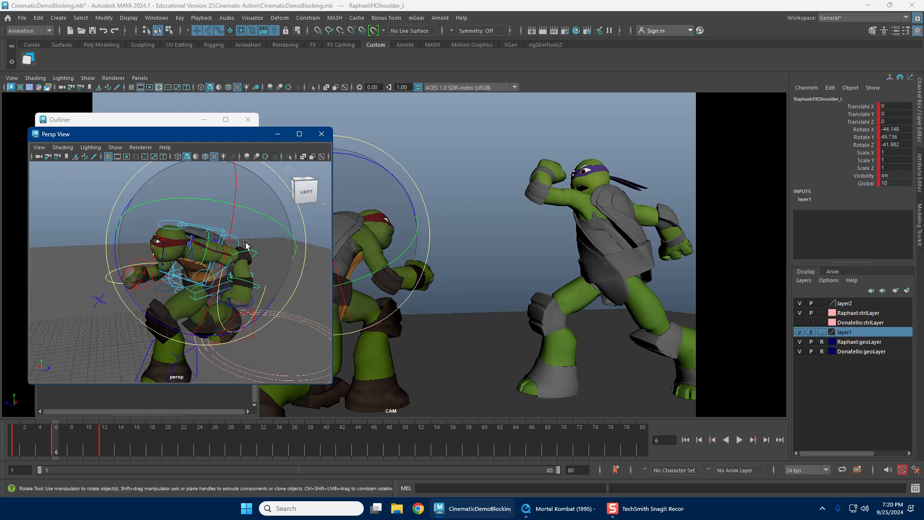
{"action": "left_click_drag", "start_coordinate": [246, 244], "coordinate": [201, 235], "text": "alt"}
{"action": "right_click_drag", "start_coordinate": [201, 235], "coordinate": [232, 247], "text": "alt"}
{"action": "key", "text": "w"}
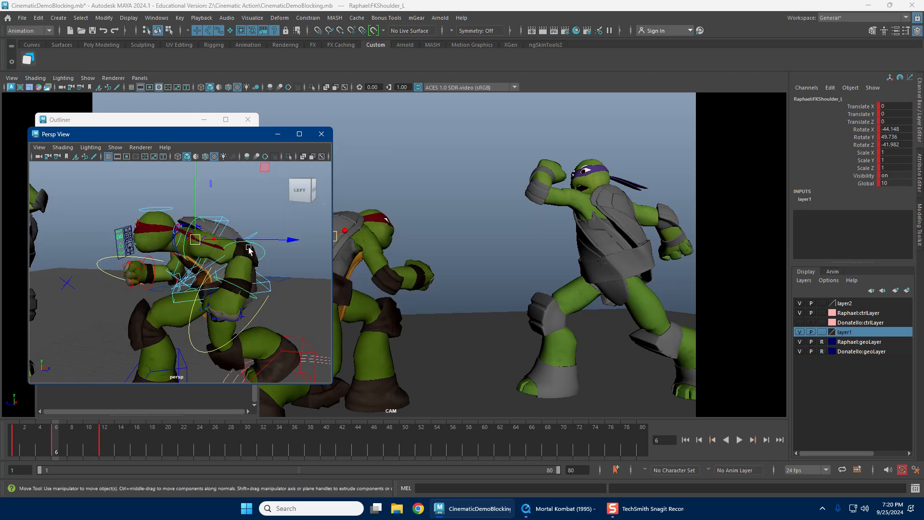
{"action": "key", "text": "e"}
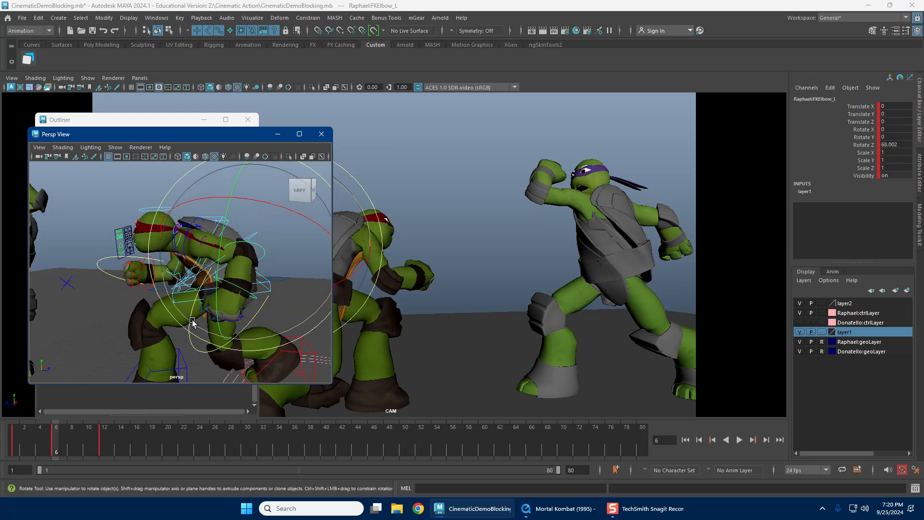
{"action": "left_click_drag", "start_coordinate": [196, 323], "coordinate": [239, 228]}
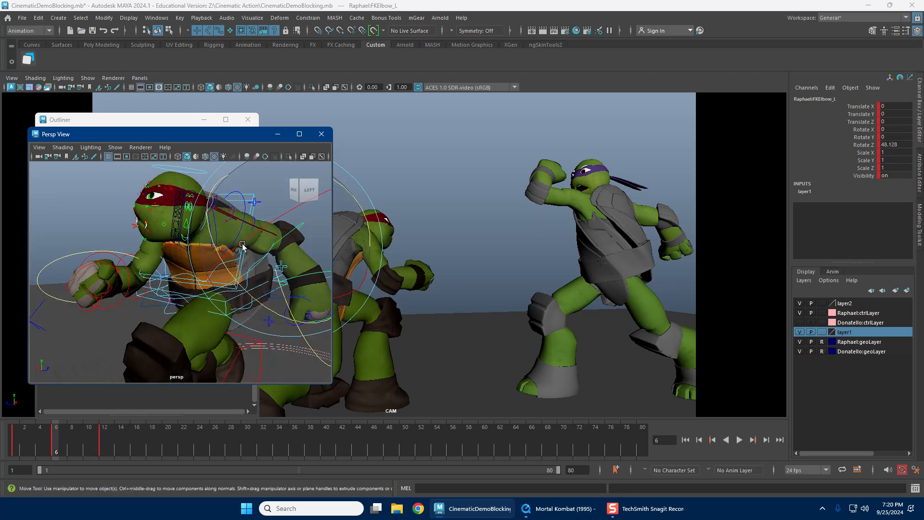
Step: Move the perspective window clear of Raphael in the camera view and rotate FKShoulder_L to about X -33.1, Y 44.8, Z -57.8
{"action": "key", "text": "w"}
{"action": "key", "text": "e"}
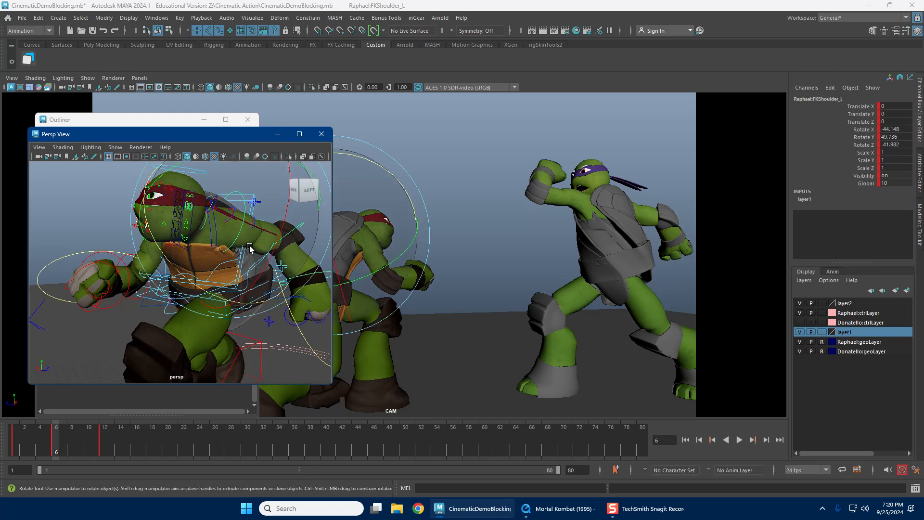
{"action": "left_click_drag", "start_coordinate": [221, 138], "coordinate": [685, 88]}
{"action": "left_click_drag", "start_coordinate": [627, 165], "coordinate": [615, 187], "text": "alt"}
{"action": "left_click_drag", "start_coordinate": [324, 207], "coordinate": [378, 221]}
{"action": "key", "text": "w"}
Step: Shift Raphael's RootX_M control over the front foot to about X -1.0, Y -4.0, Z 14.5 at frame 6
{"action": "right_click_drag", "start_coordinate": [678, 226], "coordinate": [627, 242], "text": "alt"}
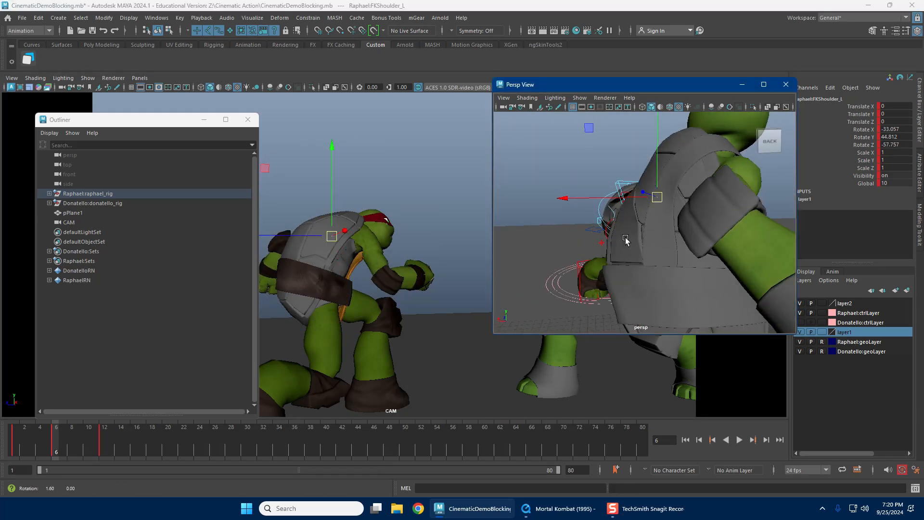
{"action": "left_click_drag", "start_coordinate": [628, 241], "coordinate": [601, 239], "text": "alt"}
{"action": "middle_click_drag", "start_coordinate": [600, 239], "coordinate": [599, 214], "text": "alt"}
{"action": "left_click_drag", "start_coordinate": [625, 224], "coordinate": [617, 236], "text": "alt"}
{"action": "mouse_move", "coordinate": [617, 236]}
{"action": "right_mouse_down", "text": "alt"}
{"action": "mouse_move", "coordinate": [675, 234]}
{"action": "mouse_move", "coordinate": [626, 245]}
{"action": "right_mouse_up", "text": "alt"}
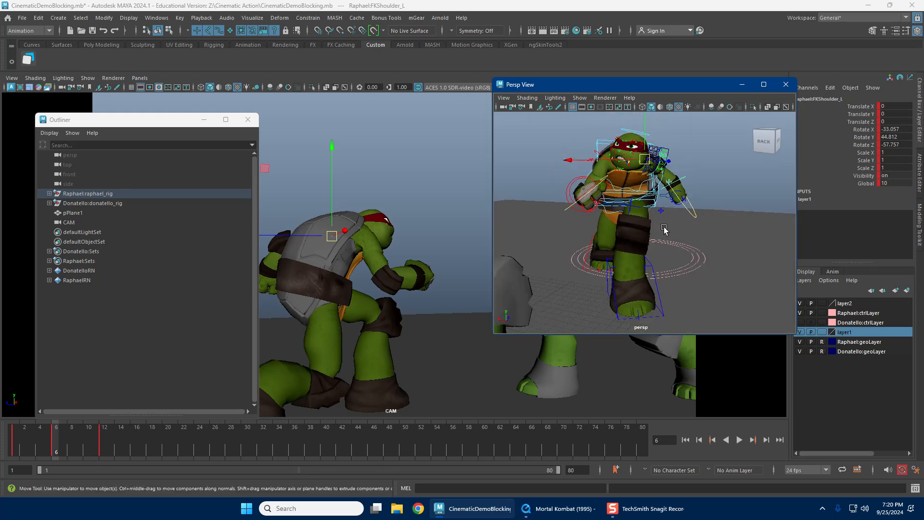
{"action": "left_click", "coordinate": [665, 214]}
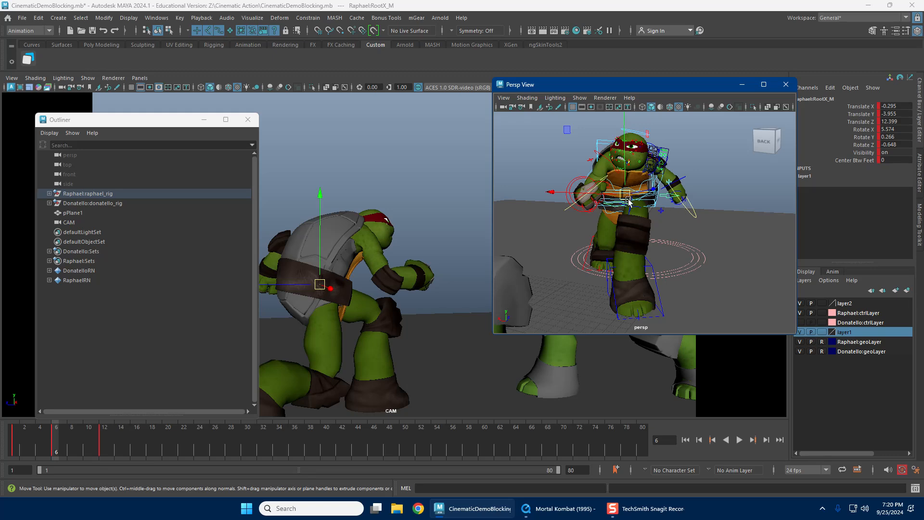
{"action": "left_click_drag", "start_coordinate": [592, 192], "coordinate": [722, 213]}
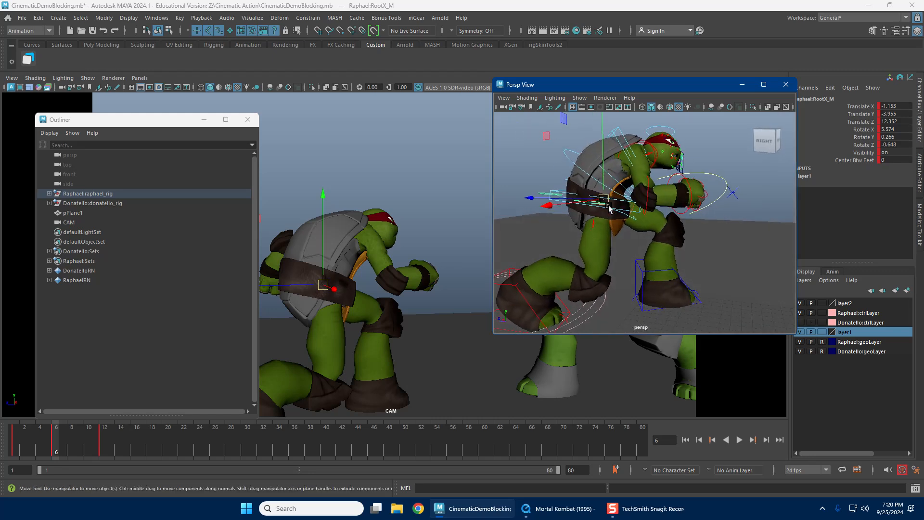
{"action": "left_click_drag", "start_coordinate": [609, 207], "coordinate": [630, 204]}
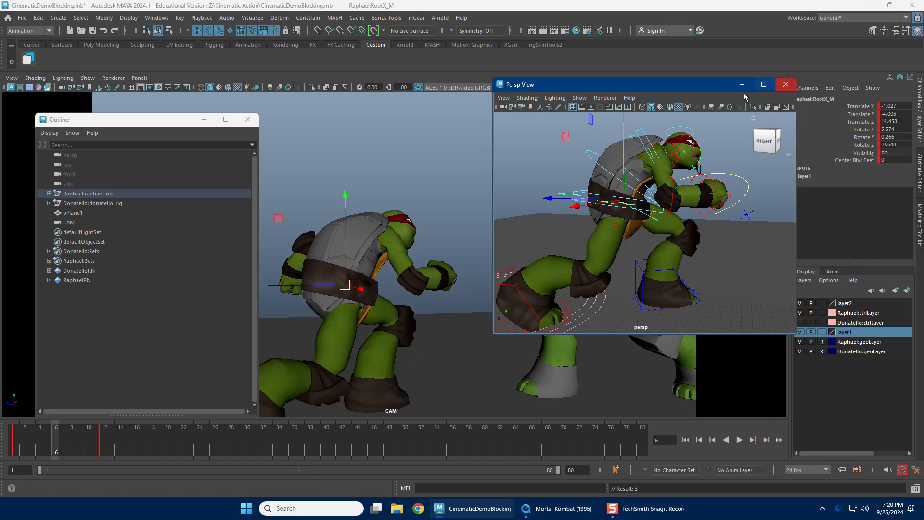
Step: Key all of Raphael's controls at frame 6, preview the playback, and save the scene
{"action": "scroll", "coordinate": [631, 248], "scroll_direction": "down", "scroll_amount": 5}
{"action": "left_click_drag", "start_coordinate": [525, 139], "coordinate": [755, 358]}
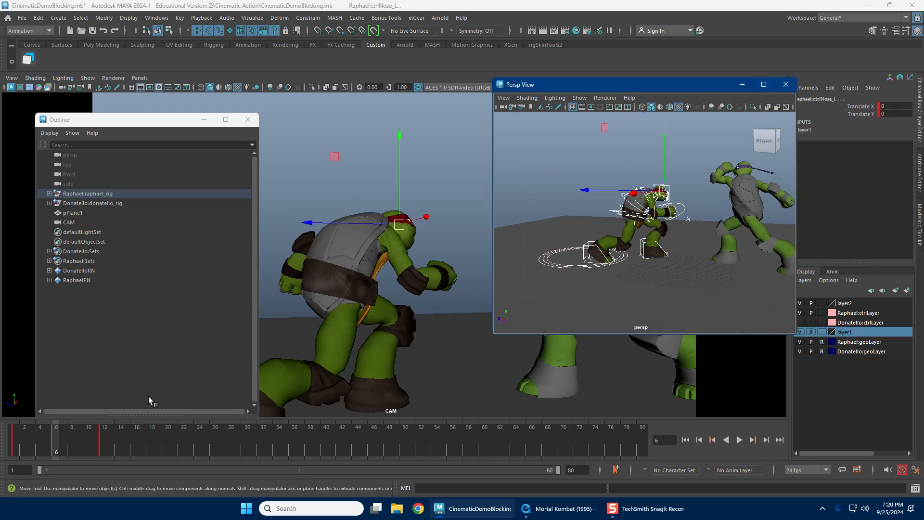
{"action": "key", "text": "s"}
{"action": "key", "text": "alt+v"}
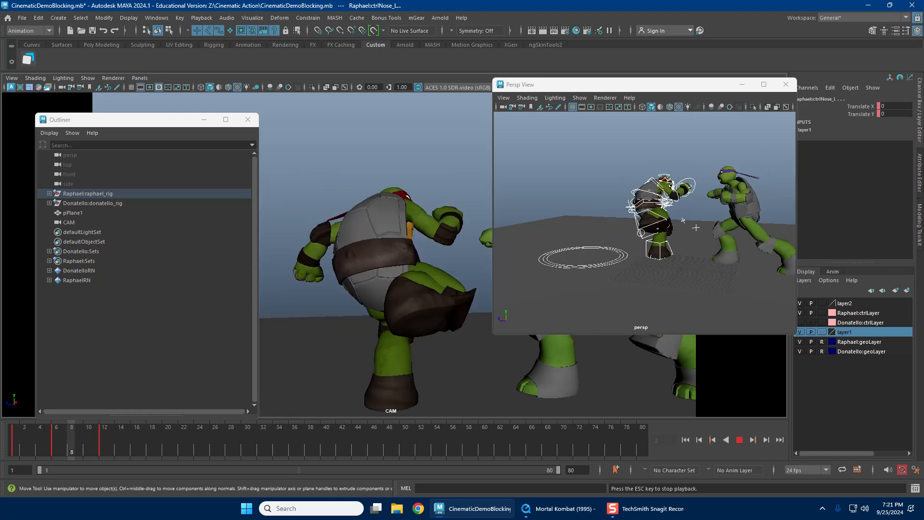
{"action": "key", "text": "Escape"}
{"action": "left_click", "coordinate": [22, 18]}
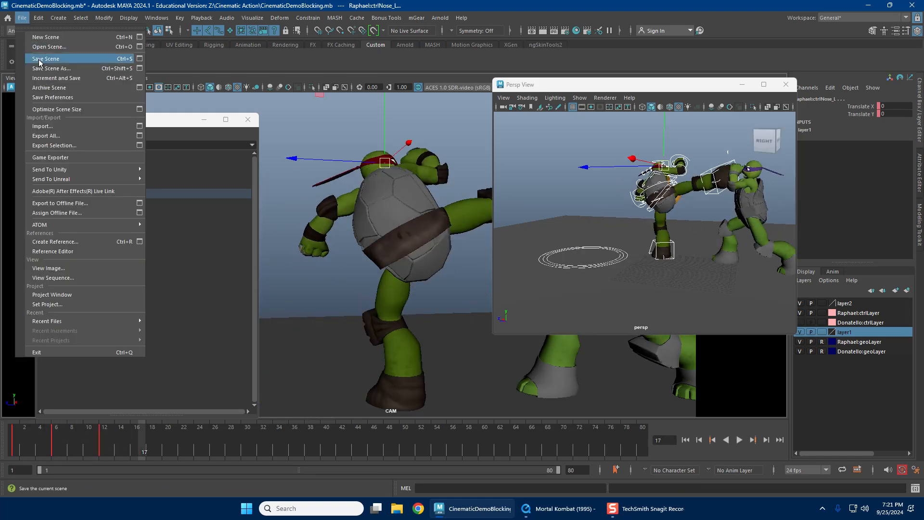
{"action": "left_click", "coordinate": [41, 53]}
Step: Review the kick by playing and scrubbing, and key all of Raphael's controls at frame 10
{"action": "key", "text": "alt+v"}
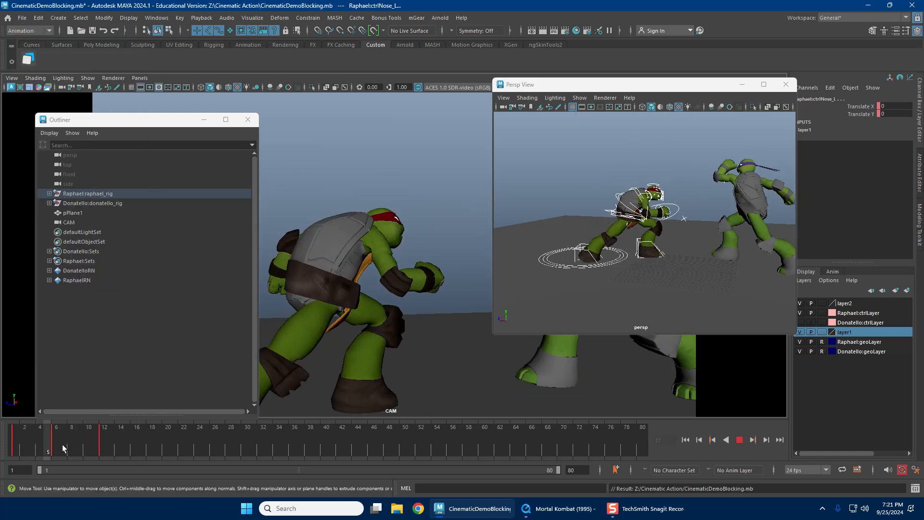
{"action": "mouse_move", "coordinate": [50, 443]}
{"action": "left_mouse_down"}
{"action": "mouse_move", "coordinate": [105, 439]}
{"action": "mouse_move", "coordinate": [57, 443]}
{"action": "mouse_move", "coordinate": [97, 445]}
{"action": "mouse_move", "coordinate": [83, 447]}
{"action": "left_mouse_up"}
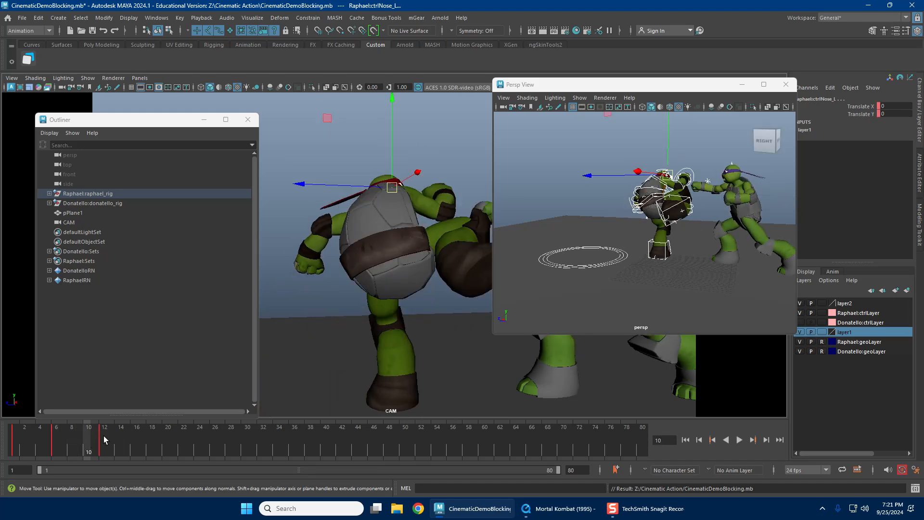
{"action": "key", "text": "alt+v"}
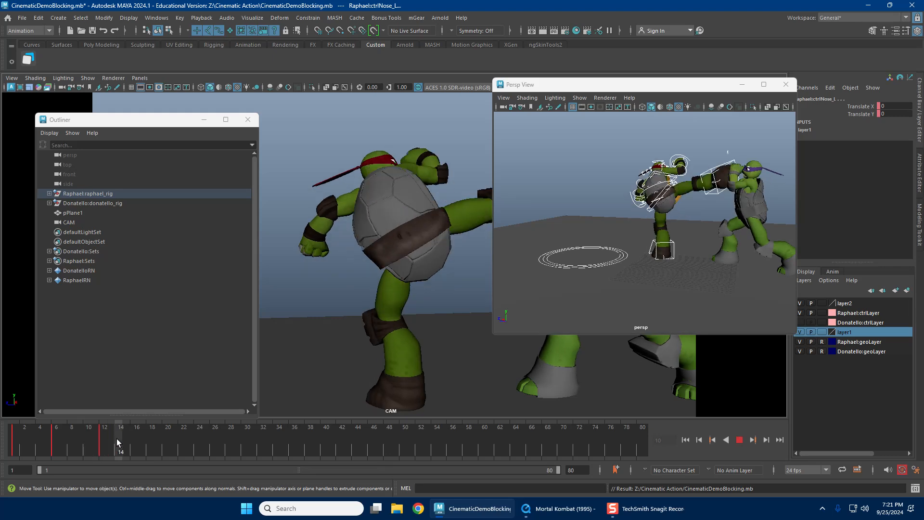
{"action": "left_click_drag", "start_coordinate": [117, 443], "coordinate": [87, 438]}
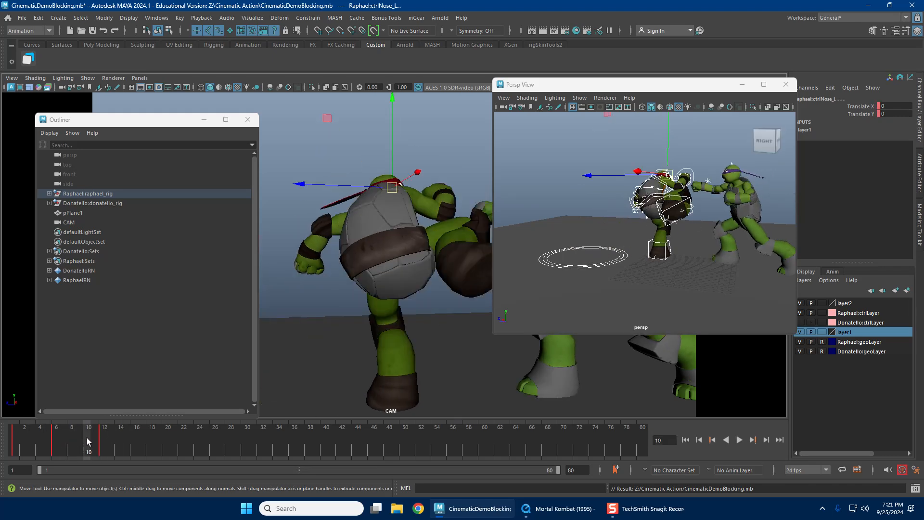
{"action": "key", "text": "s"}
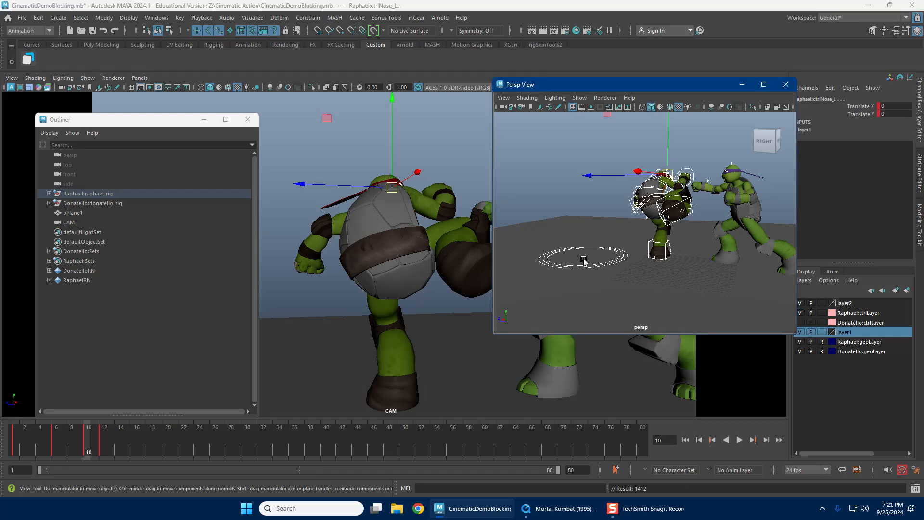
Step: Rotate Raphael's body control at frame 10 to turn his torso side-on toward Donatello, out of the full kick pose
{"action": "left_click", "coordinate": [584, 196]}
{"action": "right_click_drag", "start_coordinate": [584, 196], "coordinate": [652, 218], "text": "alt"}
{"action": "left_click_drag", "start_coordinate": [652, 219], "coordinate": [716, 238], "text": "alt"}
{"action": "right_click_drag", "start_coordinate": [716, 237], "coordinate": [698, 204], "text": "alt"}
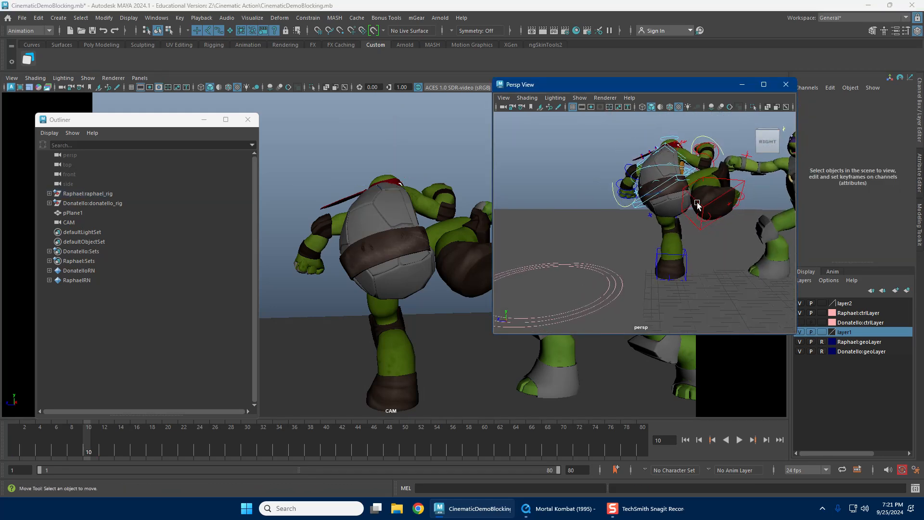
{"action": "left_click_drag", "start_coordinate": [658, 228], "coordinate": [633, 241], "text": "alt"}
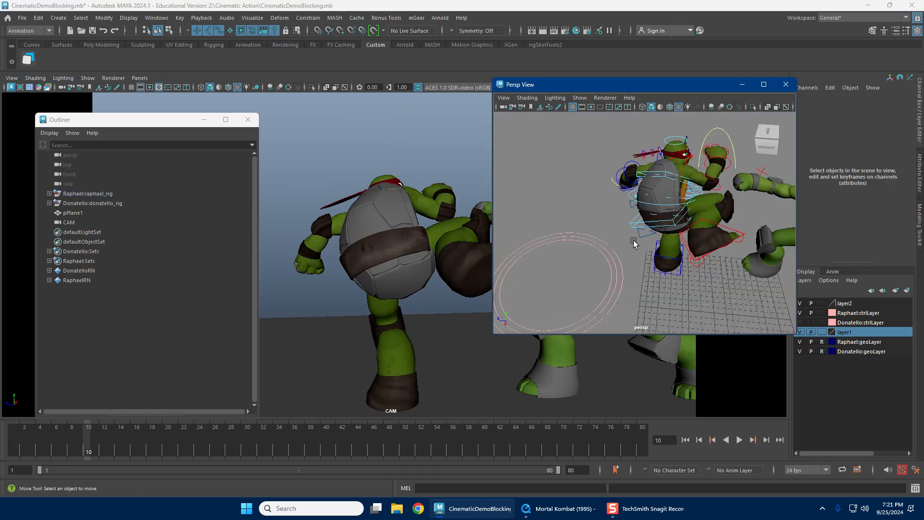
{"action": "right_click_drag", "start_coordinate": [633, 242], "coordinate": [590, 217], "text": "alt"}
{"action": "left_click", "coordinate": [654, 251]}
{"action": "key", "text": "e"}
{"action": "left_click_drag", "start_coordinate": [653, 248], "coordinate": [747, 221], "text": "alt"}
{"action": "key", "text": "w"}
{"action": "key", "text": "e"}
{"action": "key", "text": "w"}
{"action": "scroll", "coordinate": [697, 246], "scroll_direction": "up", "scroll_amount": 3}
Step: Pull Raphael's IKLeg_R foot back behind him to about X -0.9, Y 4.2, Z 13.4, rotated to about X 73.9, Y -30.8, Z -33.0
{"action": "left_click", "coordinate": [668, 247]}
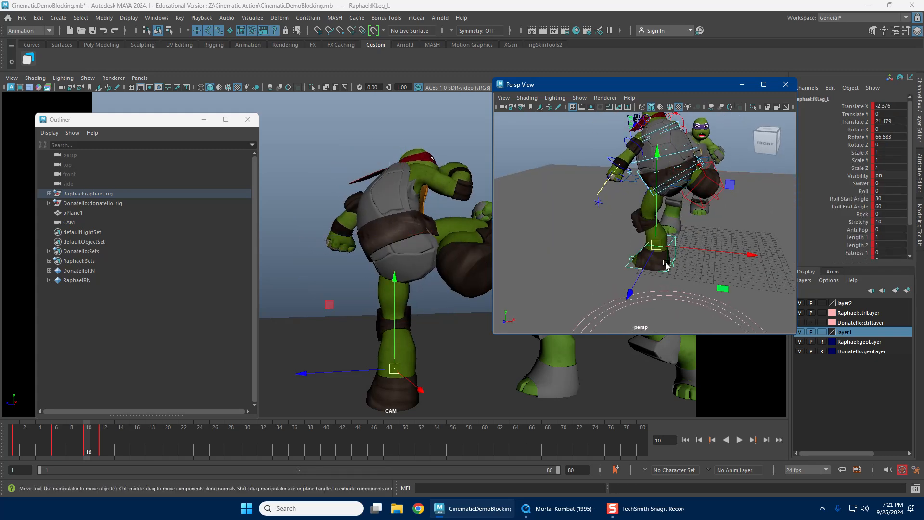
{"action": "key", "text": "e"}
{"action": "left_click_drag", "start_coordinate": [708, 292], "coordinate": [605, 236]}
{"action": "key", "text": "w"}
{"action": "left_click", "coordinate": [720, 207]}
{"action": "key", "text": "e"}
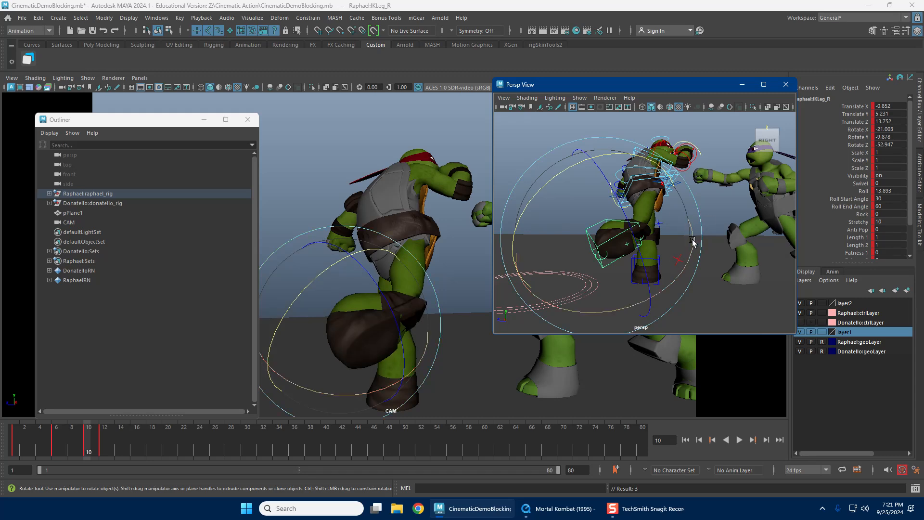
{"action": "left_click_drag", "start_coordinate": [694, 242], "coordinate": [626, 282]}
{"action": "key", "text": "w"}
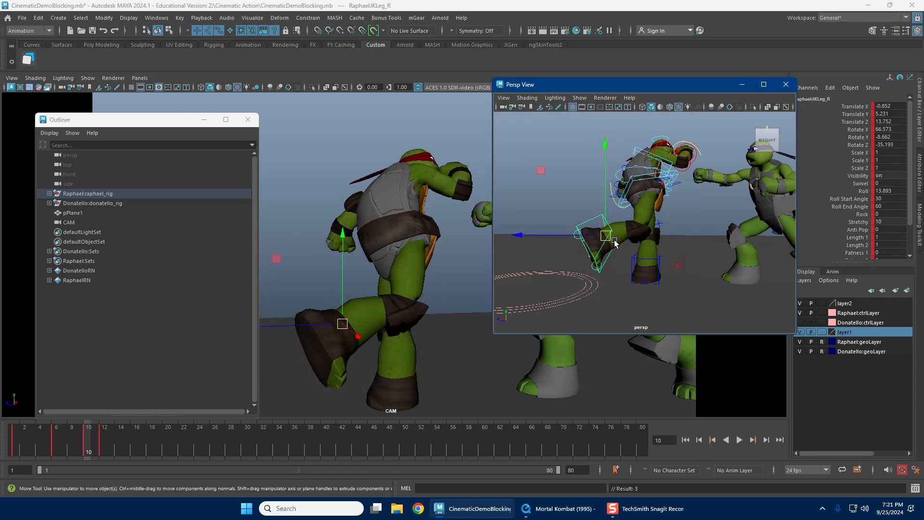
{"action": "left_click_drag", "start_coordinate": [607, 238], "coordinate": [597, 248]}
{"action": "key", "text": "e"}
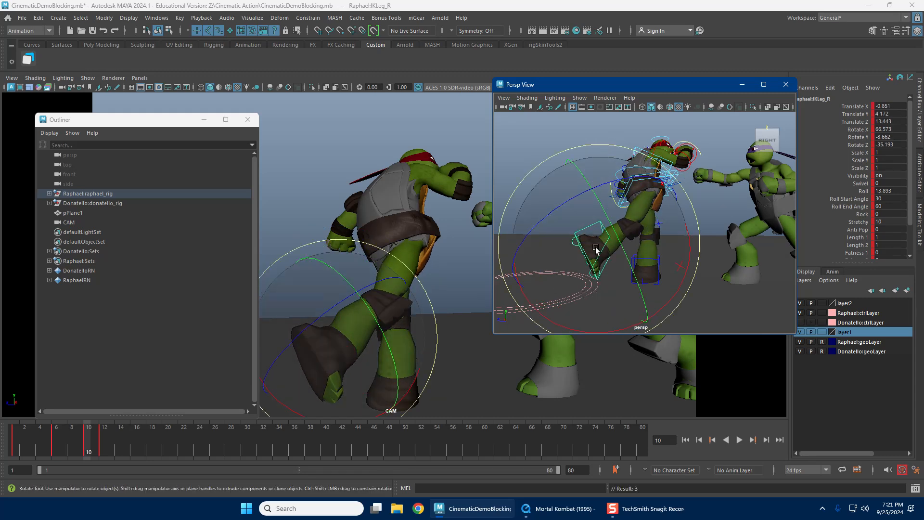
{"action": "left_click_drag", "start_coordinate": [396, 302], "coordinate": [428, 301]}
{"action": "key", "text": "w"}
Step: Select Raphael's spine controls and rotate them to about X -13.5, Y -8.7, Z -20.8 on IKhybridSpine2_M
{"action": "mouse_move", "coordinate": [661, 210]}
{"action": "left_mouse_down", "text": "alt"}
{"action": "mouse_move", "coordinate": [629, 219]}
{"action": "mouse_move", "coordinate": [649, 220]}
{"action": "left_mouse_up", "text": "alt"}
{"action": "scroll", "coordinate": [651, 226], "scroll_direction": "up", "scroll_amount": 5}
{"action": "middle_click_drag", "start_coordinate": [649, 220], "coordinate": [619, 281], "text": "alt"}
{"action": "scroll", "coordinate": [615, 247], "scroll_direction": "up", "scroll_amount": 3}
{"action": "scroll", "coordinate": [611, 244], "scroll_direction": "down", "scroll_amount": 2}
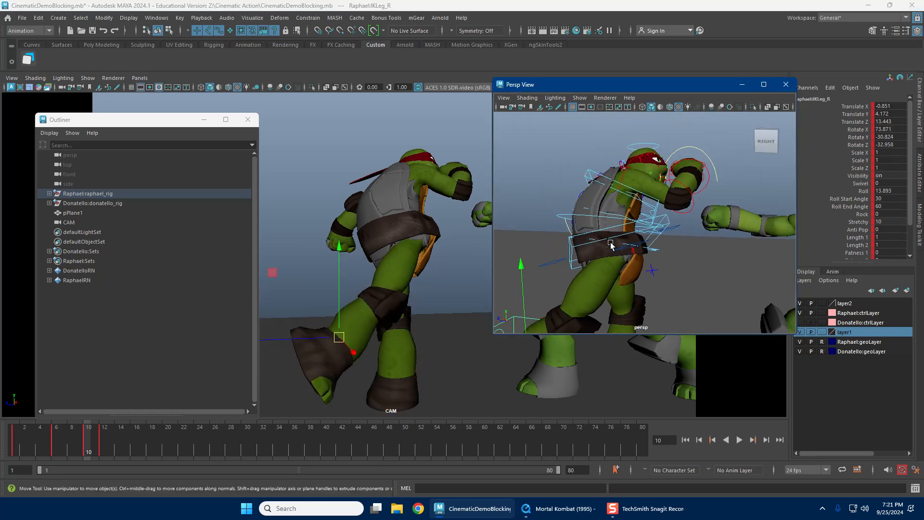
{"action": "scroll", "coordinate": [607, 193], "scroll_direction": "up", "scroll_amount": 5}
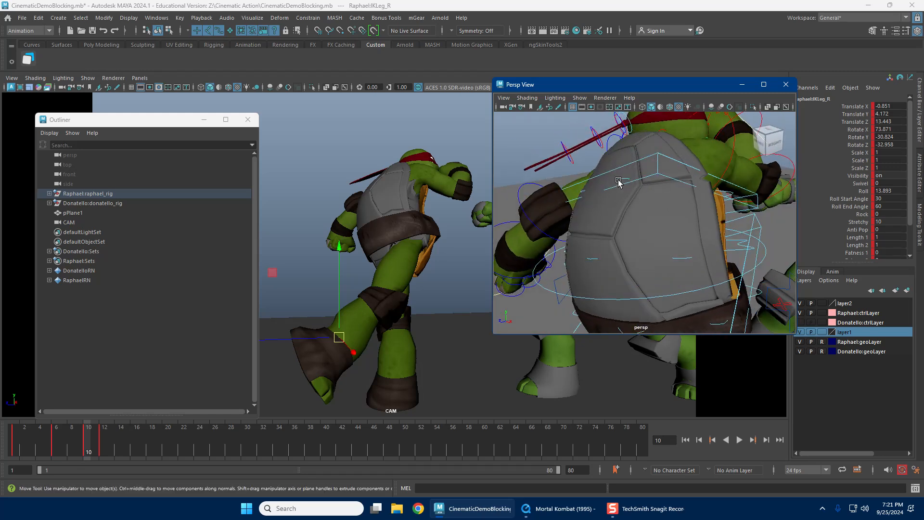
{"action": "left_click", "coordinate": [628, 192]}
{"action": "left_click_drag", "start_coordinate": [735, 262], "coordinate": [695, 235], "text": "alt"}
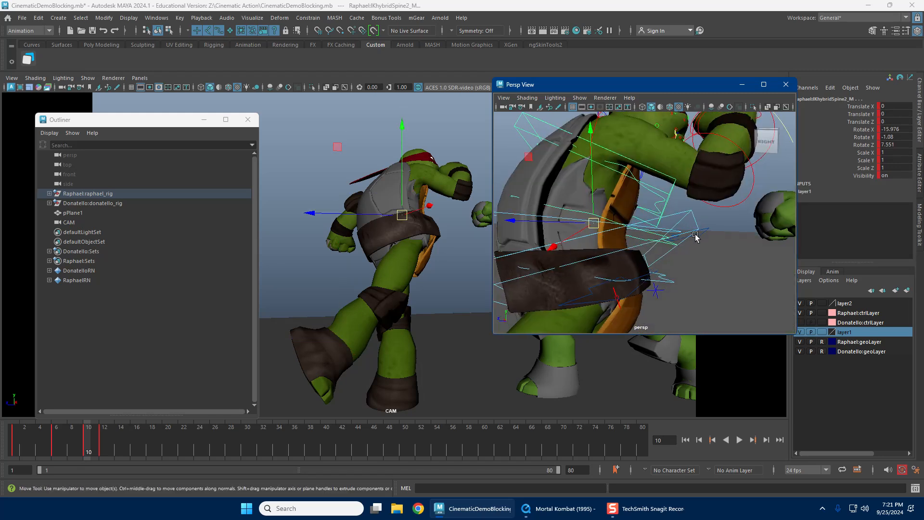
{"action": "scroll", "coordinate": [665, 235], "scroll_direction": "down", "scroll_amount": 5}
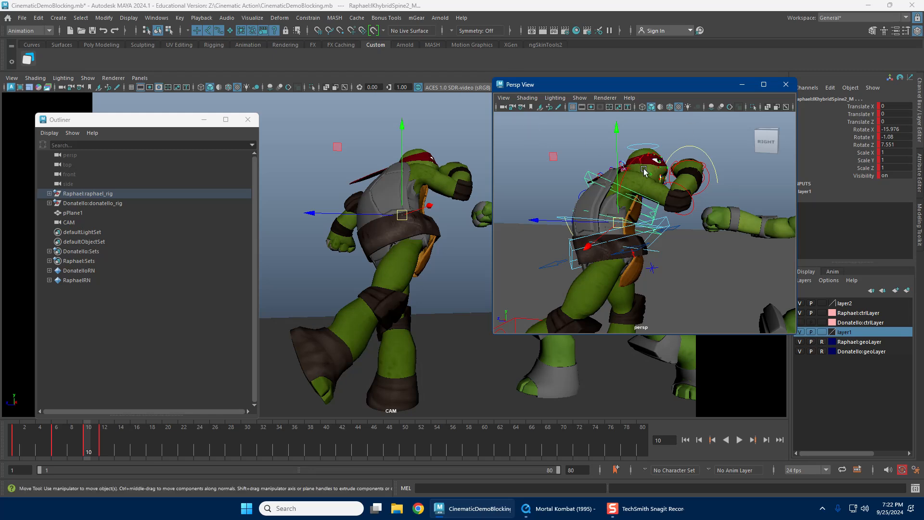
{"action": "key", "text": "e"}
{"action": "left_click_drag", "start_coordinate": [649, 188], "coordinate": [712, 217], "text": "alt"}
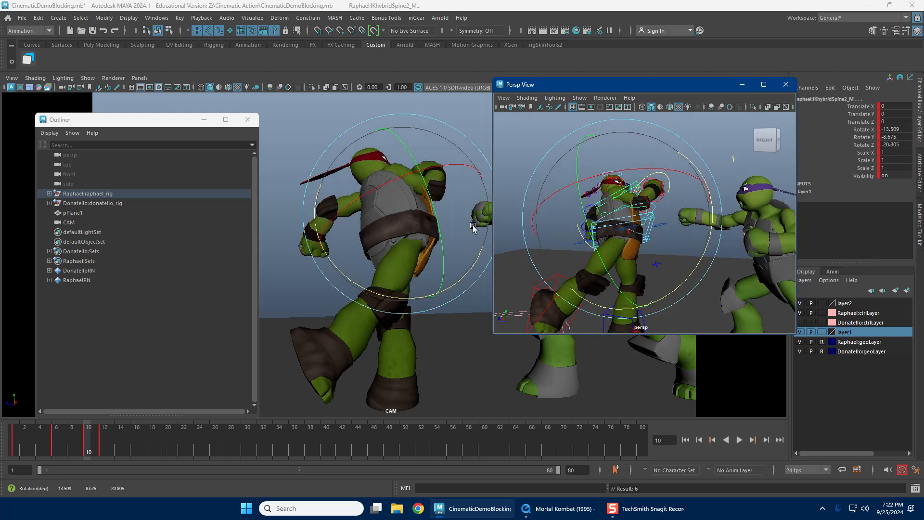
{"action": "scroll", "coordinate": [686, 248], "scroll_direction": "up", "scroll_amount": 1}
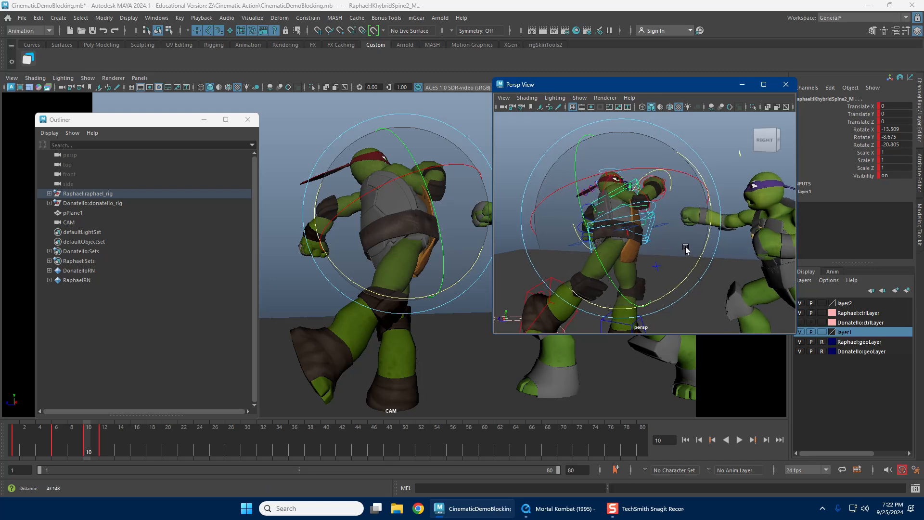
{"action": "scroll", "coordinate": [652, 250], "scroll_direction": "up", "scroll_amount": 4}
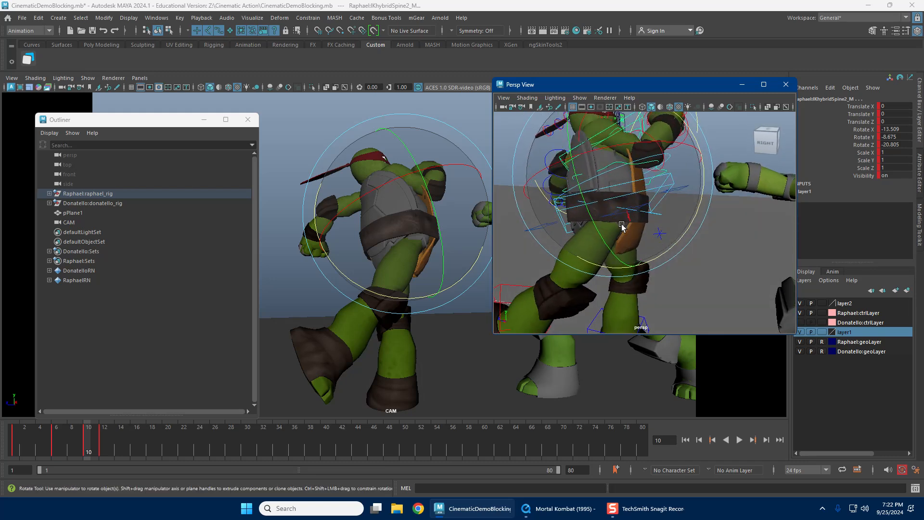
Step: Twist the selected spine controls further, bringing IKhybridSpine2_M to about X 0, Y -12.6, Z -28.0
{"action": "left_click_drag", "start_coordinate": [622, 226], "coordinate": [634, 225]}
{"action": "left_click_drag", "start_coordinate": [439, 220], "coordinate": [415, 215]}
{"action": "key", "text": "w"}
{"action": "scroll", "coordinate": [621, 210], "scroll_direction": "down", "scroll_amount": 2}
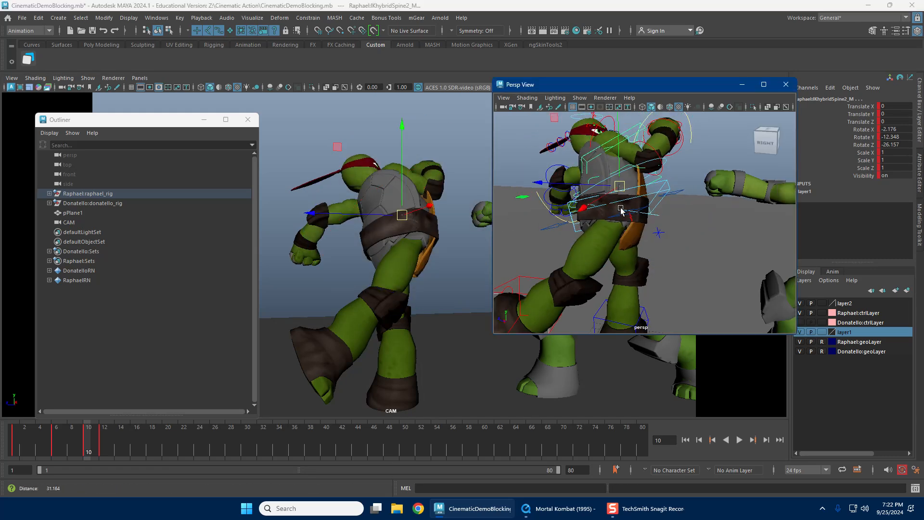
{"action": "left_click_drag", "start_coordinate": [620, 210], "coordinate": [646, 251], "text": "alt"}
{"action": "key", "text": "e"}
{"action": "key", "text": "w"}
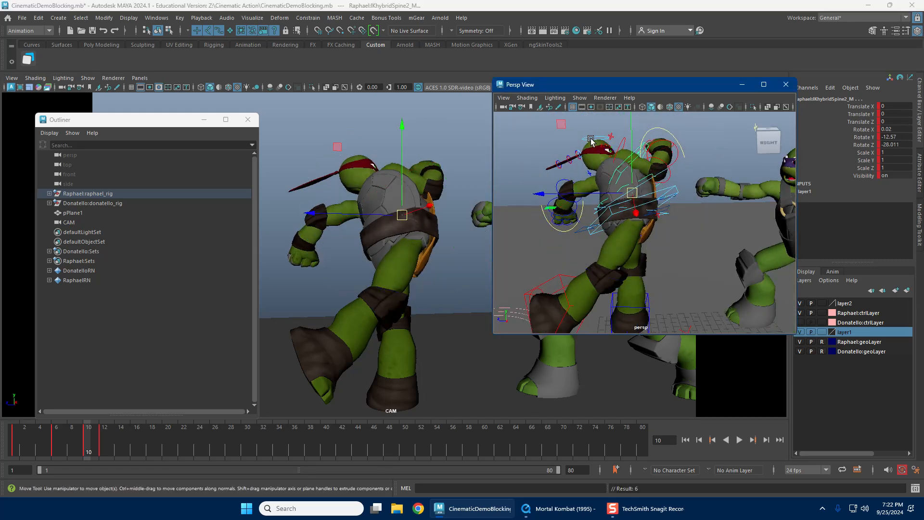
Step: Rotate Raphael's FKHead_M control to about X -24.6, Y -10.6, Z -1.6
{"action": "key", "text": "e"}
{"action": "left_click_drag", "start_coordinate": [377, 236], "coordinate": [316, 216]}
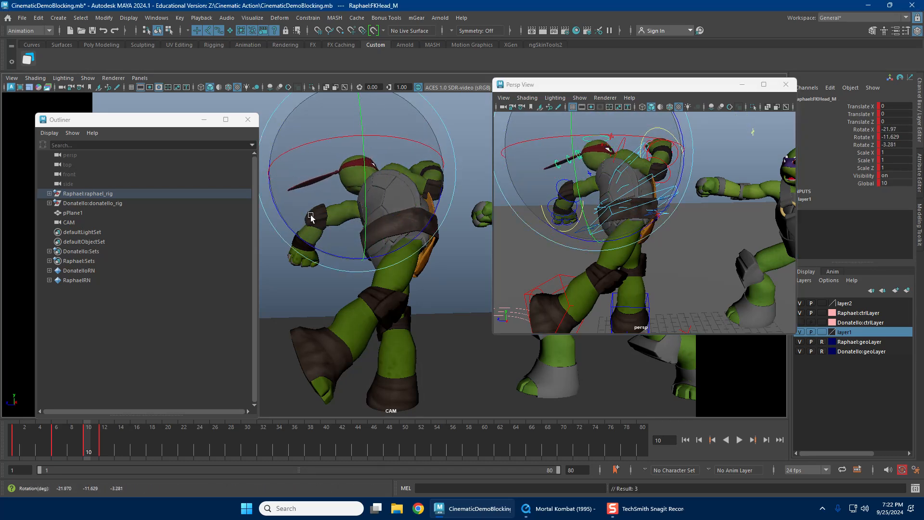
{"action": "key", "text": "w"}
{"action": "left_click_drag", "start_coordinate": [602, 182], "coordinate": [642, 203], "text": "alt"}
{"action": "right_click_drag", "start_coordinate": [614, 201], "coordinate": [633, 200], "text": "alt"}
{"action": "left_click_drag", "start_coordinate": [633, 200], "coordinate": [680, 198], "text": "alt"}
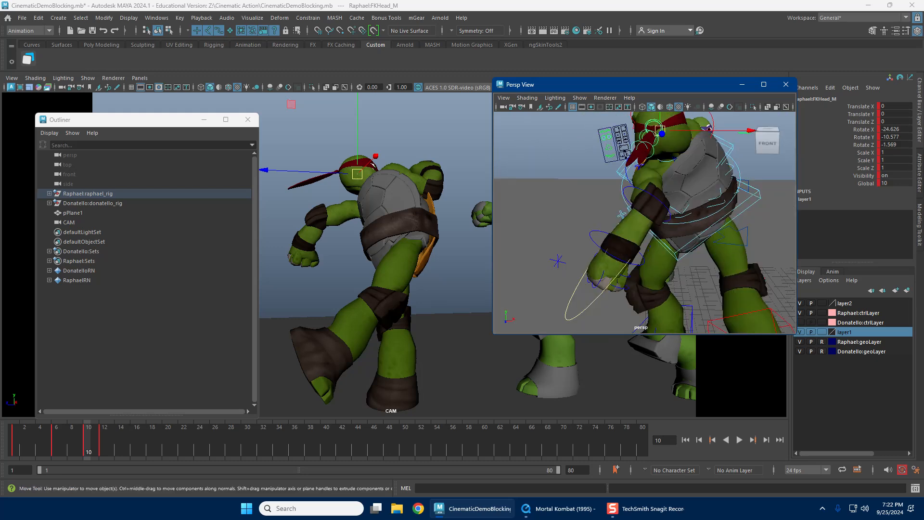
Step: Rotate Raphael's FKNeck_M control to about X -23.8, Y 25.2, Z 55.0, undoing a trial rotation along the way
{"action": "right_click_drag", "start_coordinate": [680, 200], "coordinate": [696, 202], "text": "alt"}
{"action": "left_click_drag", "start_coordinate": [696, 203], "coordinate": [655, 181], "text": "alt"}
{"action": "left_click", "coordinate": [652, 178]}
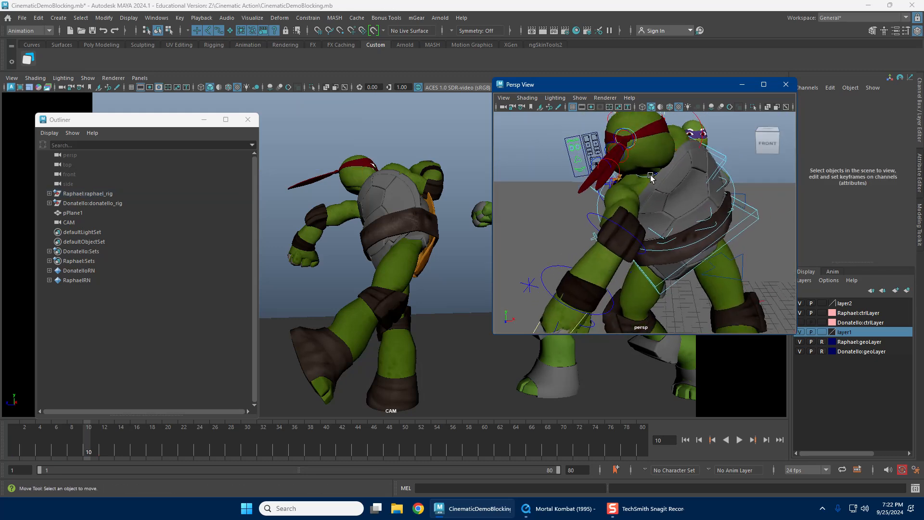
{"action": "left_click", "coordinate": [651, 176]}
{"action": "key", "text": "e"}
{"action": "mouse_move", "coordinate": [361, 243]}
{"action": "left_mouse_down"}
{"action": "mouse_move", "coordinate": [338, 219]}
{"action": "mouse_move", "coordinate": [318, 224]}
{"action": "mouse_move", "coordinate": [369, 250]}
{"action": "left_mouse_up"}
{"action": "key", "text": "ctrl+z"}
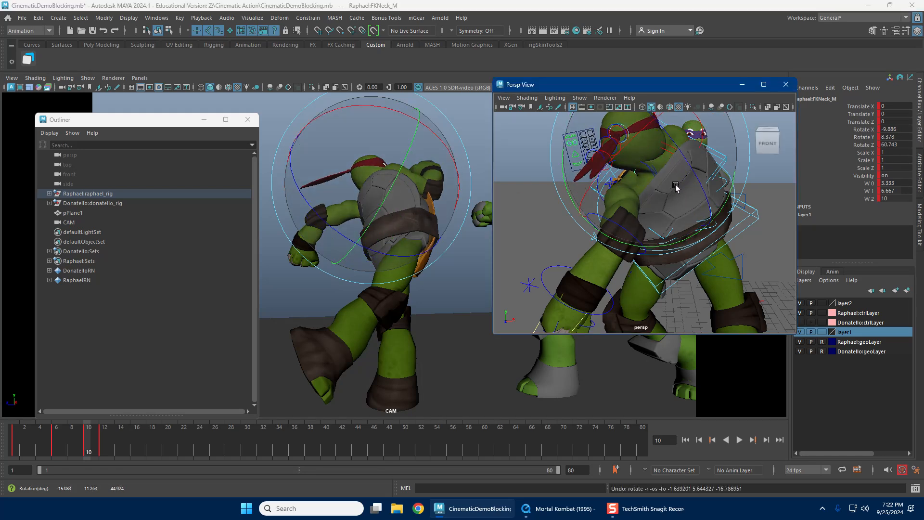
{"action": "left_click_drag", "start_coordinate": [676, 187], "coordinate": [603, 190], "text": "alt"}
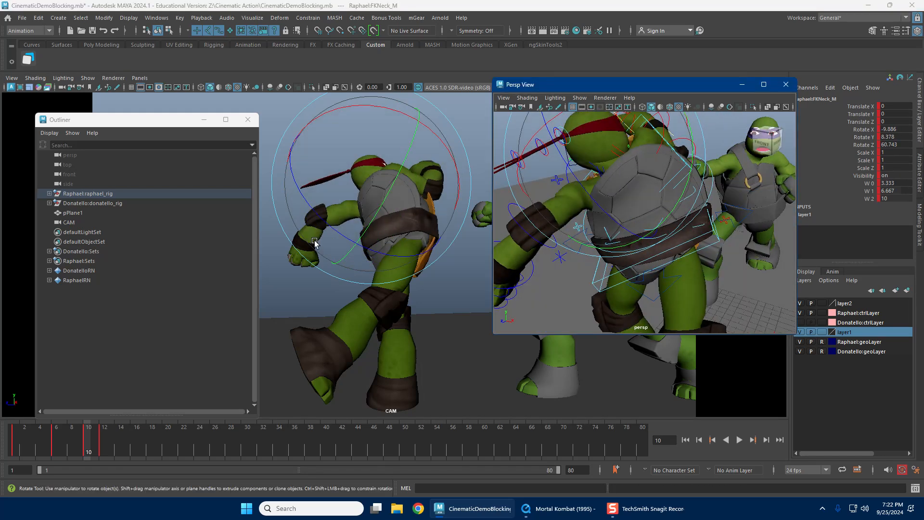
{"action": "left_click_drag", "start_coordinate": [370, 248], "coordinate": [409, 252]}
{"action": "key", "text": "w"}
Step: Raise Raphael's right arm by rotating FKShoulder_R to about X -3.5, Y -11.6, Z 65.6
{"action": "right_click_drag", "start_coordinate": [676, 240], "coordinate": [632, 236], "text": "alt"}
{"action": "left_click_drag", "start_coordinate": [631, 235], "coordinate": [580, 230], "text": "alt"}
{"action": "right_click_drag", "start_coordinate": [580, 228], "coordinate": [625, 219], "text": "alt"}
{"action": "middle_click_drag", "start_coordinate": [625, 218], "coordinate": [622, 238], "text": "alt"}
{"action": "left_click_drag", "start_coordinate": [591, 202], "coordinate": [605, 207], "text": "alt"}
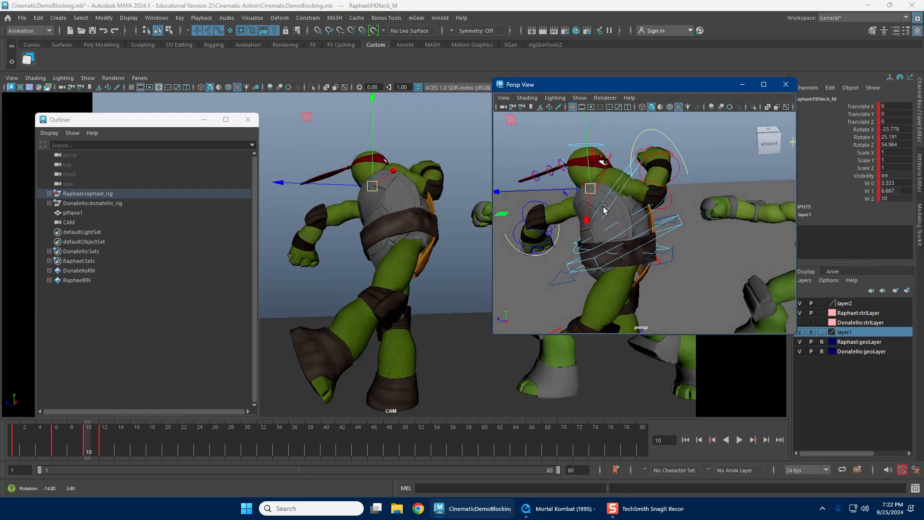
{"action": "right_click_drag", "start_coordinate": [580, 195], "coordinate": [615, 184], "text": "alt"}
{"action": "left_click", "coordinate": [613, 131]}
{"action": "left_click_drag", "start_coordinate": [613, 132], "coordinate": [582, 178], "text": "alt"}
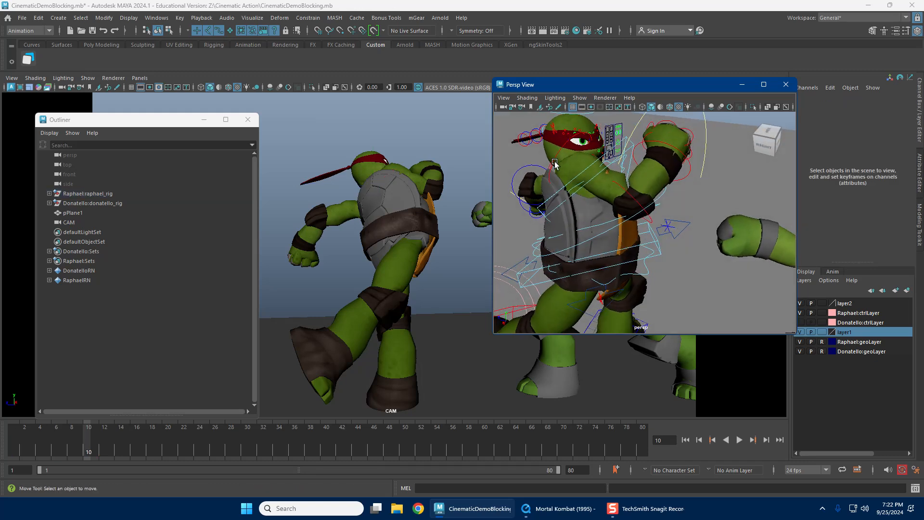
{"action": "left_click", "coordinate": [555, 164]}
{"action": "key", "text": "e"}
{"action": "left_click_drag", "start_coordinate": [426, 166], "coordinate": [418, 183]}
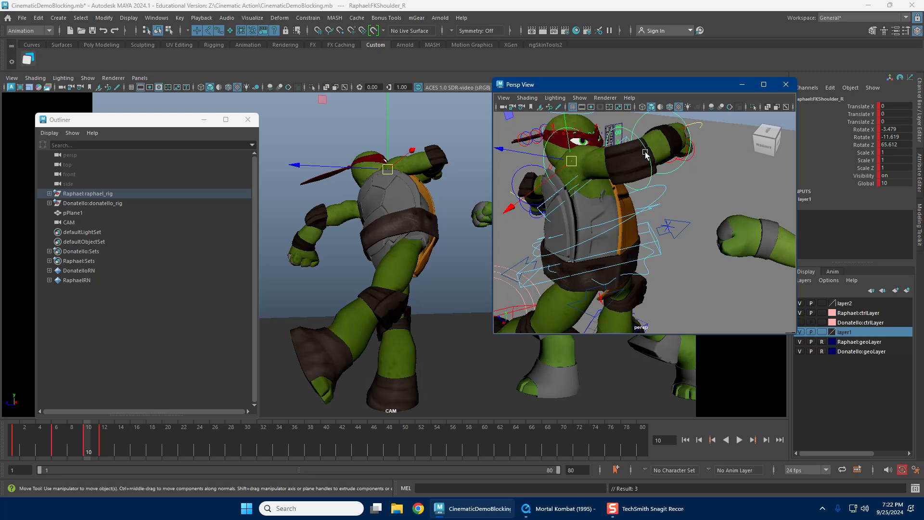
Step: Straighten Raphael's right forearm forward and rotate FKWrist_R to about X 0.5, Y 26.8, Z 10.5
{"action": "left_click", "coordinate": [666, 179]}
{"action": "left_click_drag", "start_coordinate": [666, 179], "coordinate": [628, 197]}
{"action": "key", "text": "w"}
{"action": "left_click", "coordinate": [688, 144]}
{"action": "key", "text": "e"}
{"action": "mouse_move", "coordinate": [464, 184]}
{"action": "left_mouse_down"}
{"action": "mouse_move", "coordinate": [440, 169]}
{"action": "mouse_move", "coordinate": [439, 157]}
{"action": "mouse_move", "coordinate": [450, 188]}
{"action": "left_mouse_up"}
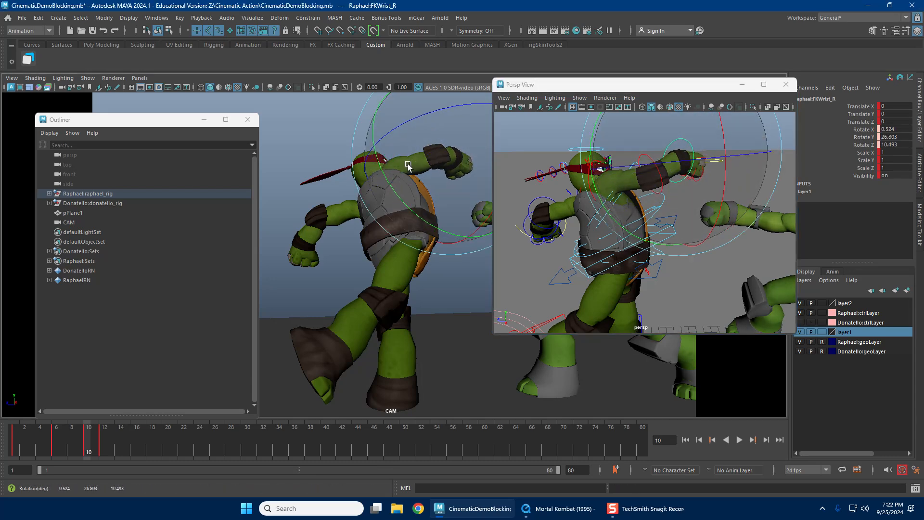
{"action": "key", "text": "w"}
Step: Rotate Raphael's FKElbow_L to about Z 25.5 and scrub the frames leading up to frame 10 to check the motion
{"action": "left_click_drag", "start_coordinate": [611, 224], "coordinate": [569, 229], "text": "alt"}
{"action": "key", "text": "e"}
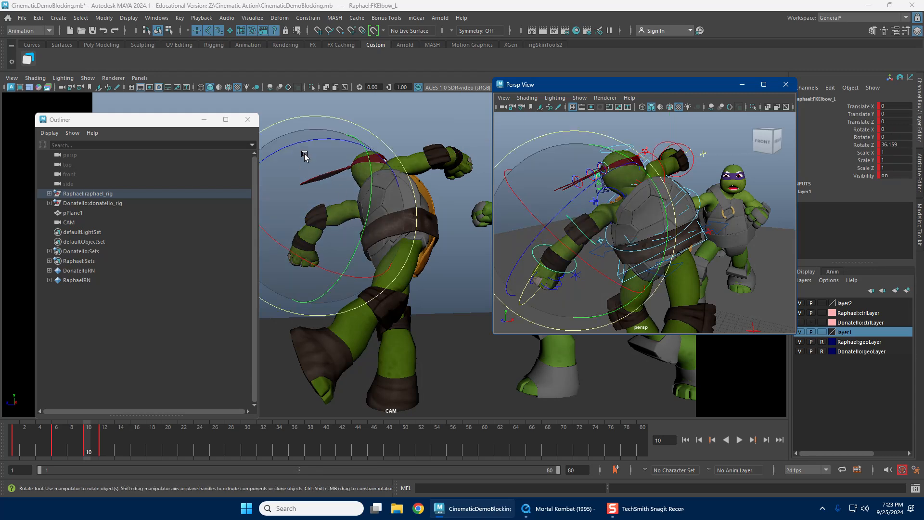
{"action": "left_click_drag", "start_coordinate": [304, 146], "coordinate": [314, 145]}
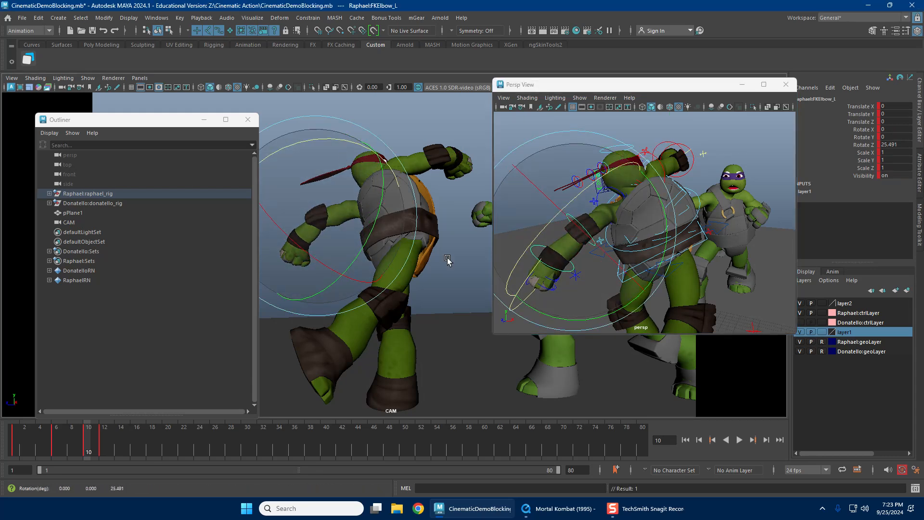
{"action": "mouse_move", "coordinate": [58, 445]}
{"action": "left_mouse_down"}
{"action": "mouse_move", "coordinate": [107, 438]}
{"action": "mouse_move", "coordinate": [85, 435]}
{"action": "left_mouse_up"}
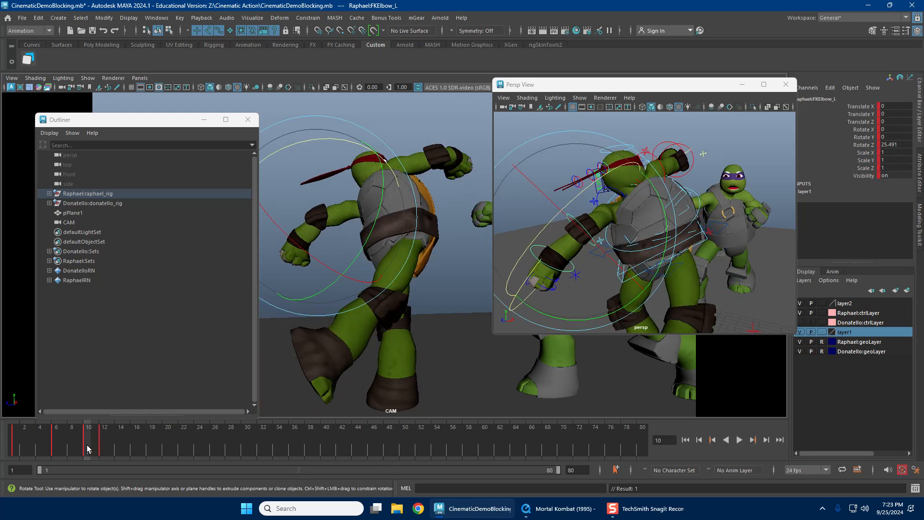
{"action": "left_click_drag", "start_coordinate": [62, 438], "coordinate": [85, 445]}
{"action": "key", "text": "w"}
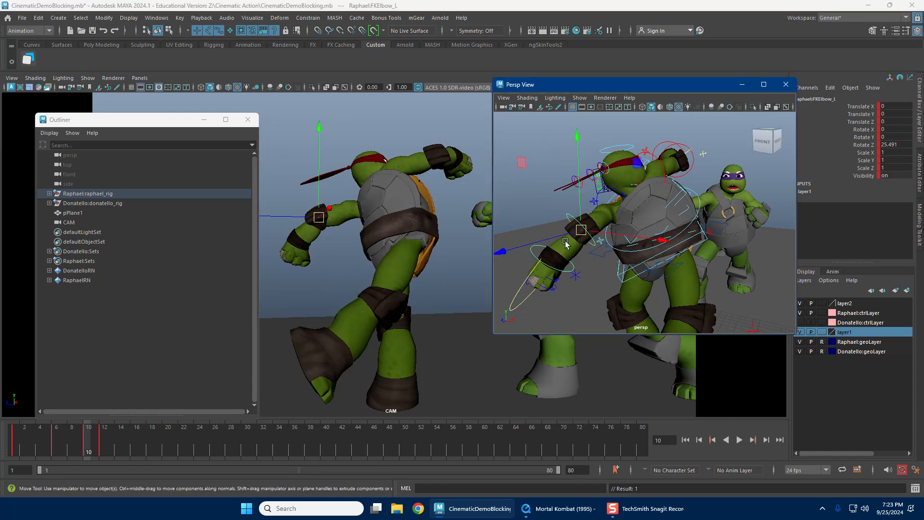
Step: Adjust Raphael's left arm and rotate FKWrist_L to about X 14.7, Y 16.3, Z 3.5
{"action": "left_click", "coordinate": [557, 210]}
{"action": "left_click", "coordinate": [567, 215]}
{"action": "key", "text": "e"}
{"action": "left_click_drag", "start_coordinate": [559, 224], "coordinate": [532, 258]}
{"action": "key", "text": "w"}
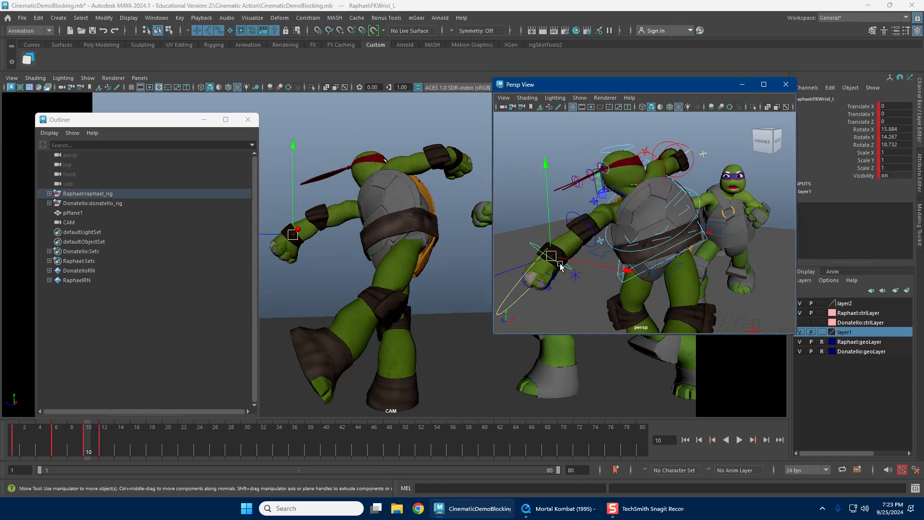
{"action": "key", "text": "e"}
{"action": "mouse_move", "coordinate": [290, 230]}
{"action": "left_mouse_down"}
{"action": "mouse_move", "coordinate": [337, 260]}
{"action": "mouse_move", "coordinate": [304, 232]}
{"action": "left_mouse_up"}
{"action": "key", "text": "w"}
{"action": "left_click_drag", "start_coordinate": [632, 235], "coordinate": [674, 239], "text": "alt"}
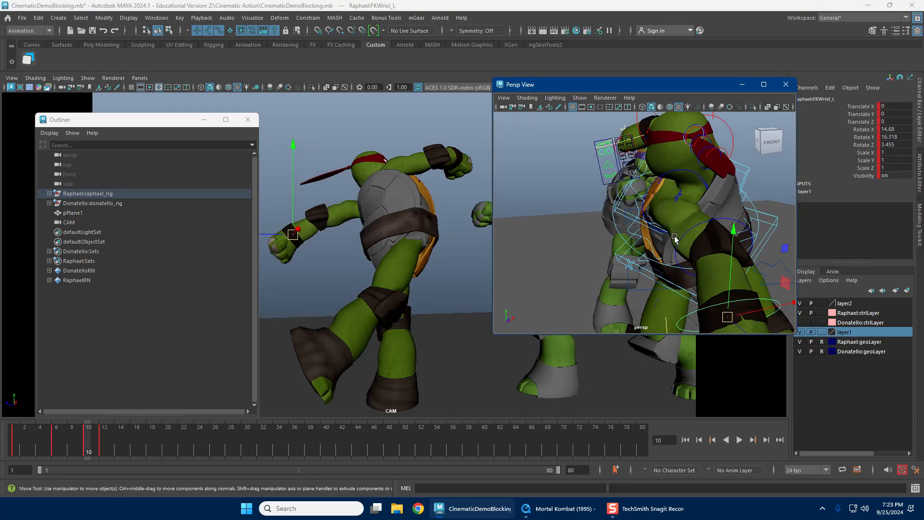
Step: Swing Raphael's left arm lower behind him by rotating FKShoulder_L to about X -12.5, Y 52.7, Z -52.2
{"action": "key", "text": "e"}
{"action": "left_click_drag", "start_coordinate": [674, 198], "coordinate": [647, 251]}
{"action": "key", "text": "w"}
{"action": "left_click_drag", "start_coordinate": [720, 247], "coordinate": [652, 238], "text": "alt"}
{"action": "left_click_drag", "start_coordinate": [607, 210], "coordinate": [564, 179], "text": "alt"}
{"action": "left_click", "coordinate": [543, 199]}
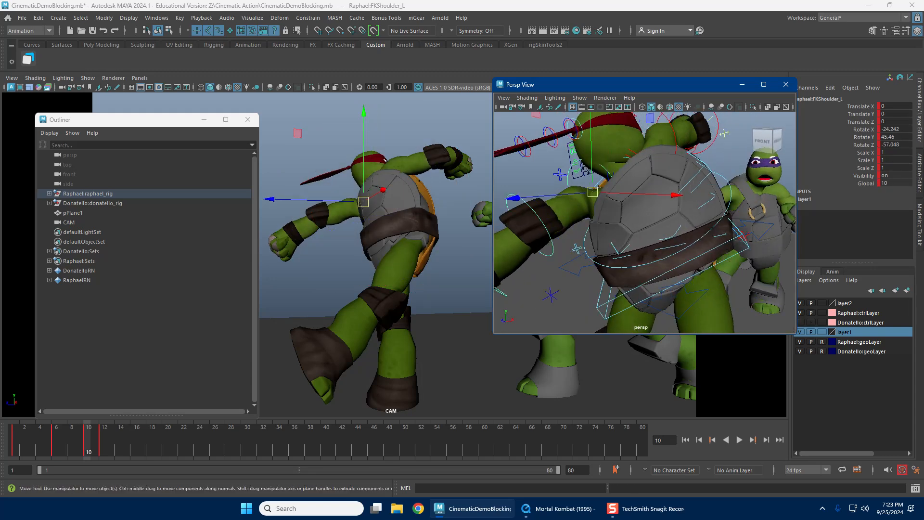
{"action": "key", "text": "e"}
{"action": "left_click_drag", "start_coordinate": [324, 252], "coordinate": [383, 180]}
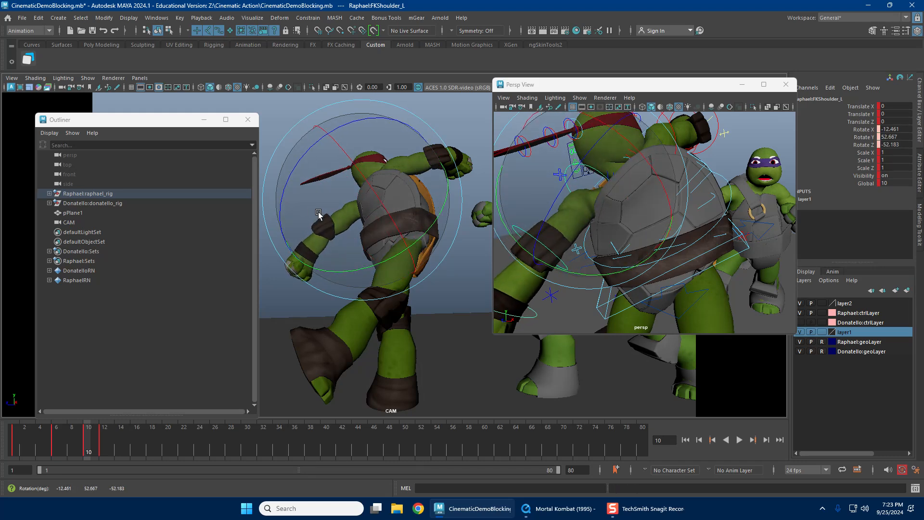
Step: Select all of Raphael's rig controls in the perspective view with the Move tool active
{"action": "key", "text": "w"}
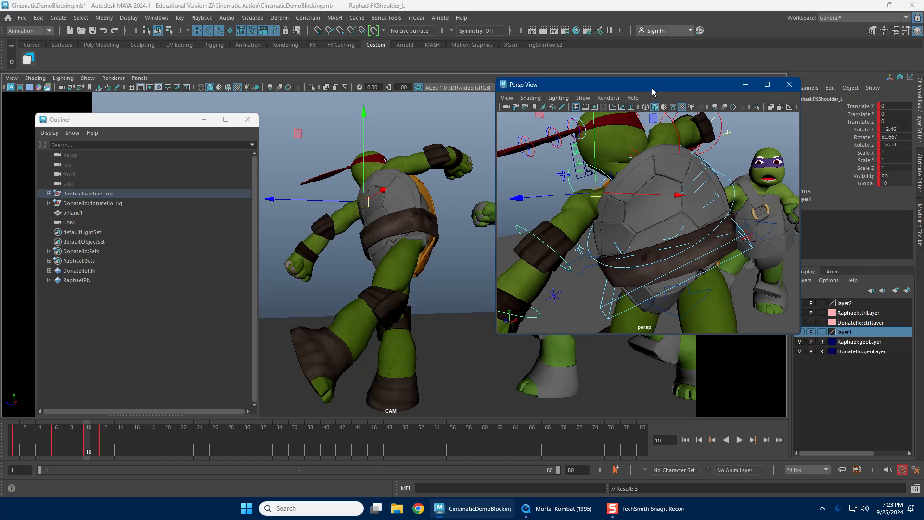
{"action": "left_click_drag", "start_coordinate": [637, 84], "coordinate": [773, 130]}
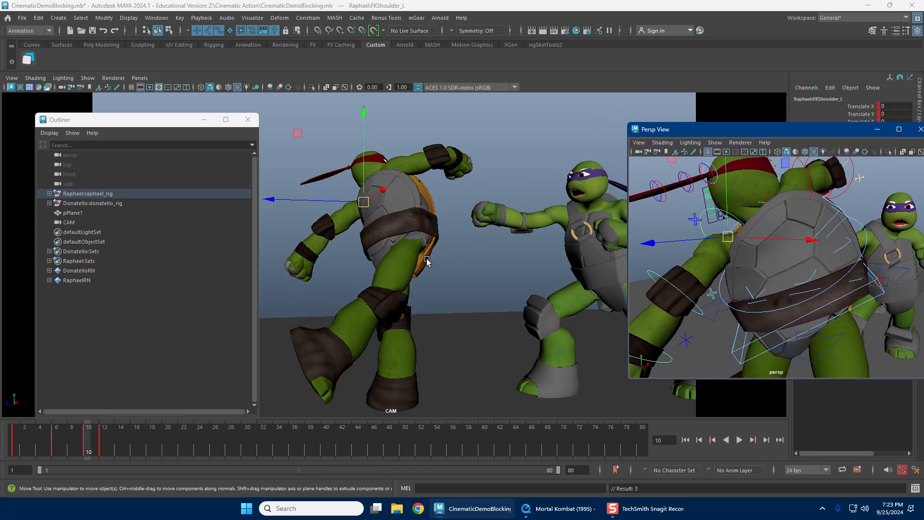
{"action": "right_click_drag", "start_coordinate": [753, 283], "coordinate": [673, 252], "text": "alt"}
{"action": "left_click_drag", "start_coordinate": [672, 252], "coordinate": [654, 266], "text": "alt"}
{"action": "left_click_drag", "start_coordinate": [664, 211], "coordinate": [682, 231]}
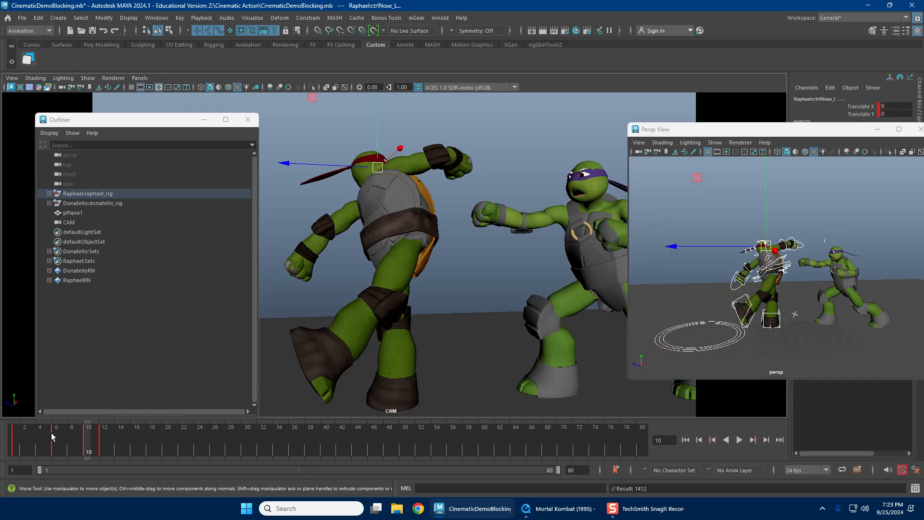
Step: Play and scrub the opening frames repeatedly to examine the timing and poses from Raphael's step into the kick
{"action": "left_click_drag", "start_coordinate": [52, 434], "coordinate": [82, 440]}
{"action": "key", "text": "alt+v"}
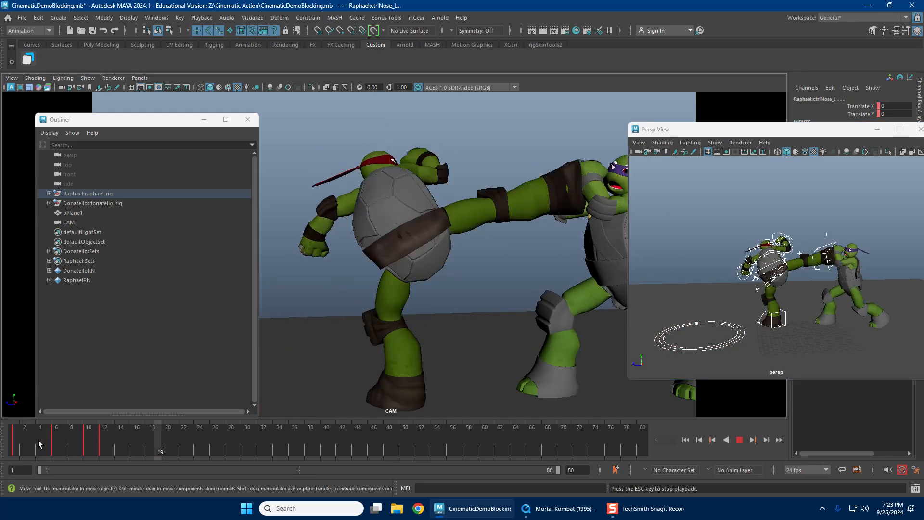
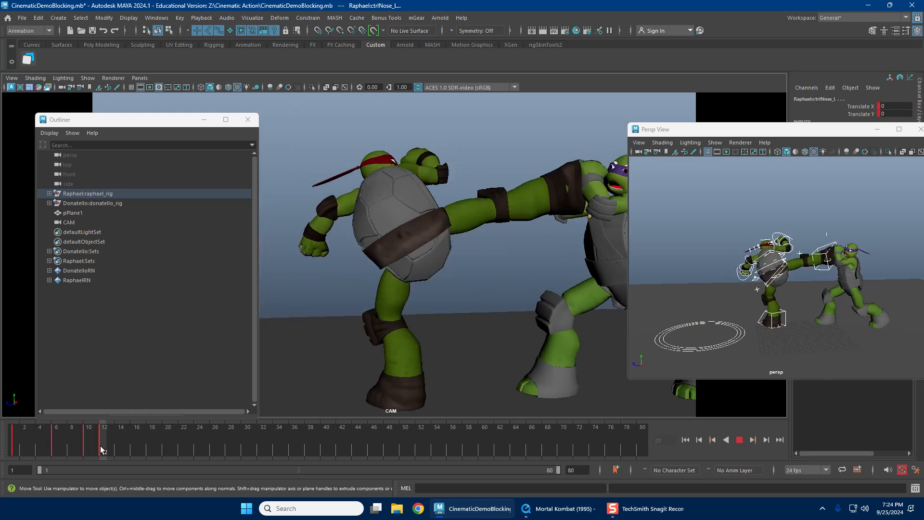
{"action": "key", "text": "Escape"}
{"action": "key", "text": "alt+v"}
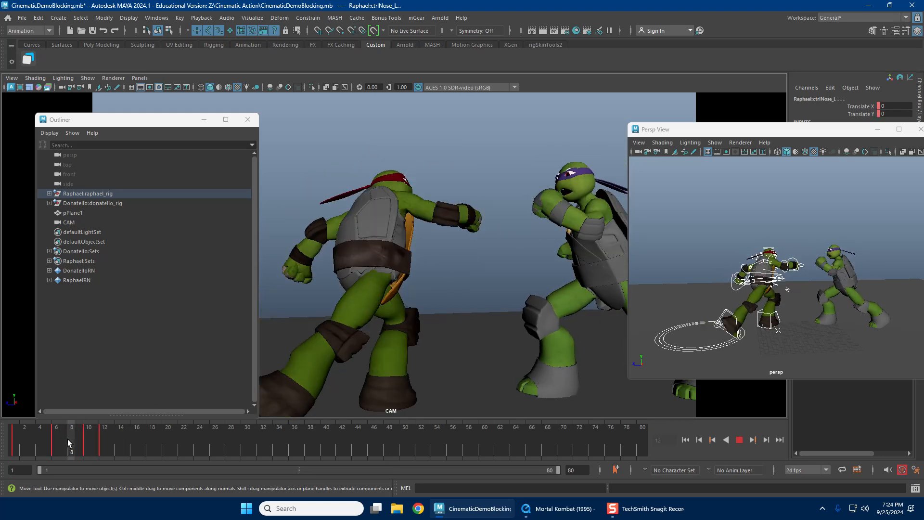
{"action": "left_click", "coordinate": [70, 439]}
{"action": "key", "text": "alt+v"}
{"action": "mouse_move", "coordinate": [85, 440]}
{"action": "left_mouse_down"}
{"action": "mouse_move", "coordinate": [44, 445]}
{"action": "mouse_move", "coordinate": [108, 450]}
{"action": "mouse_move", "coordinate": [40, 450]}
{"action": "left_mouse_up"}
{"action": "key", "text": "alt+v"}
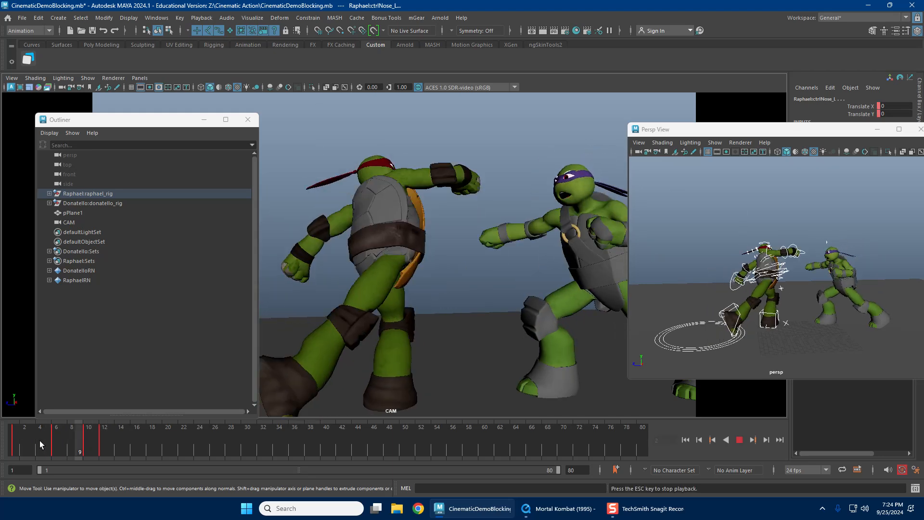
{"action": "key", "text": "alt+v"}
{"action": "left_click_drag", "start_coordinate": [25, 444], "coordinate": [144, 450]}
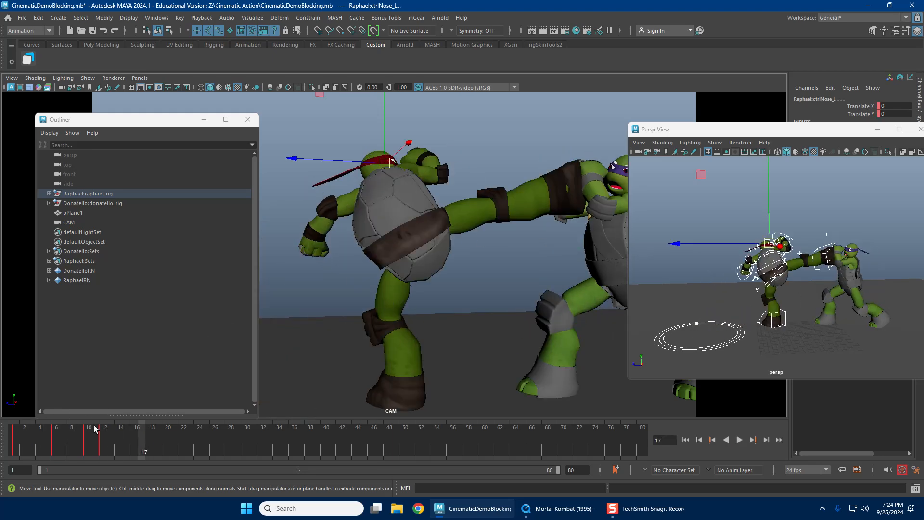
{"action": "left_click", "coordinate": [27, 440]}
{"action": "key", "text": "alt+v"}
{"action": "left_click_drag", "start_coordinate": [27, 436], "coordinate": [16, 437]}
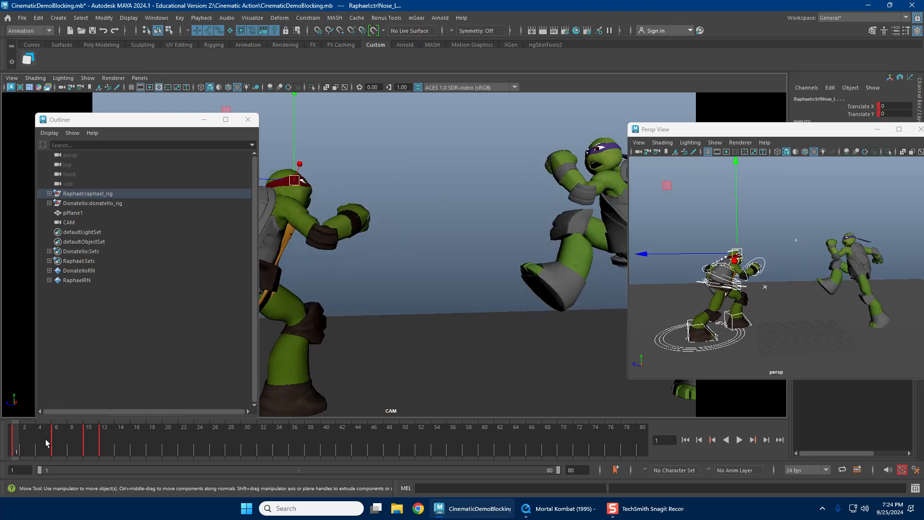
{"action": "left_click", "coordinate": [57, 436]}
{"action": "left_click", "coordinate": [34, 438]}
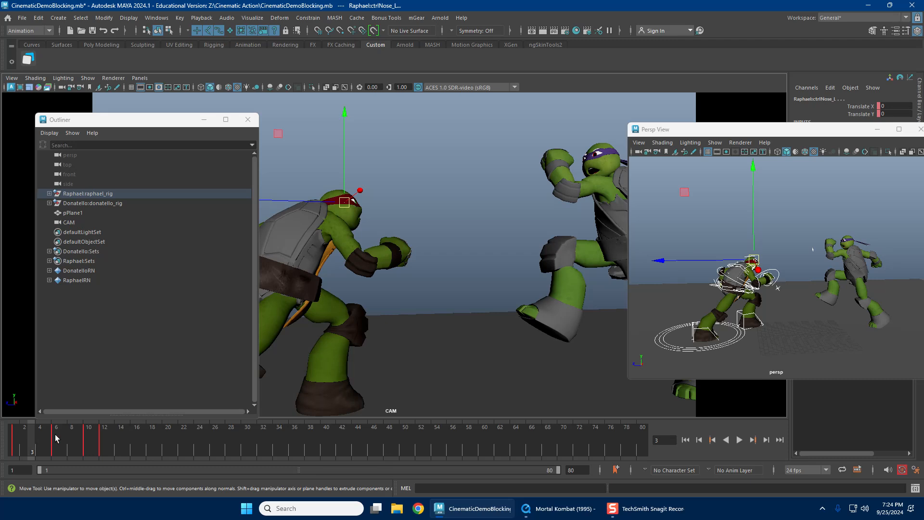
{"action": "left_click_drag", "start_coordinate": [21, 439], "coordinate": [57, 443]}
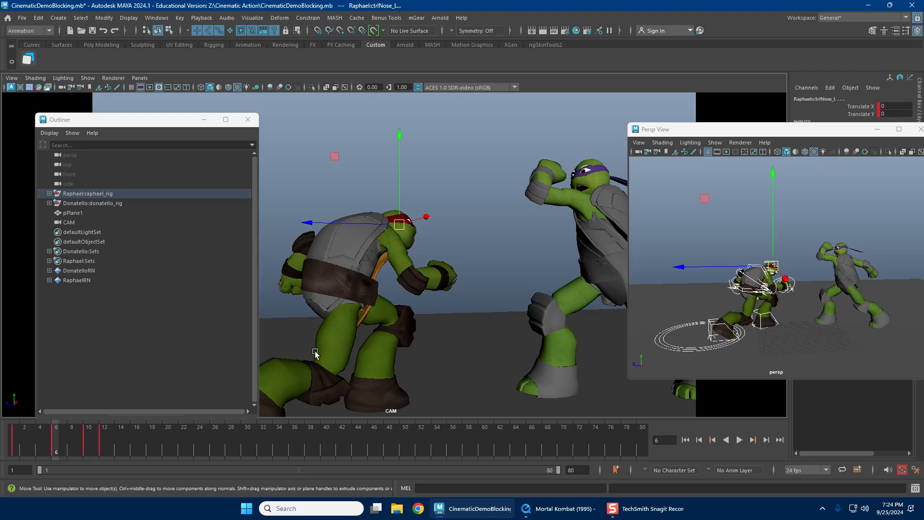
Step: Save the scene and key all of Raphael's selected controls at frame 3
{"action": "left_click", "coordinate": [18, 21]}
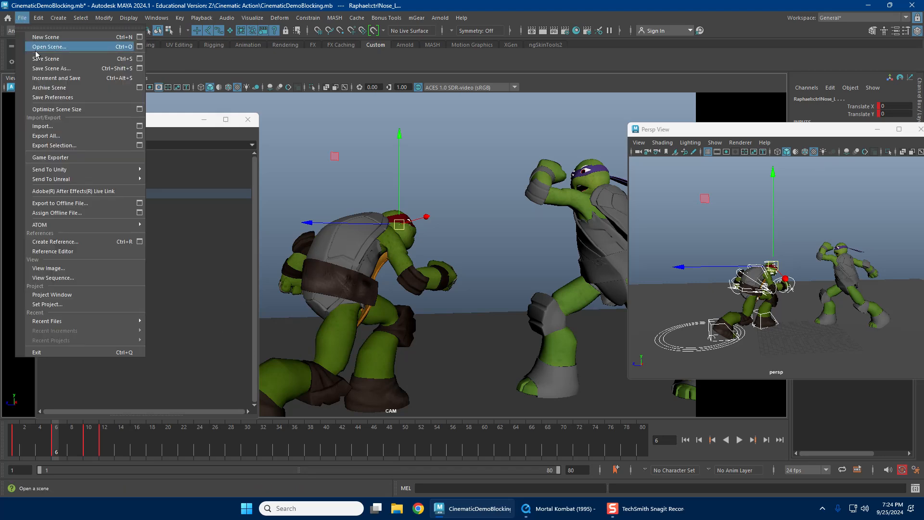
{"action": "left_click", "coordinate": [38, 52]}
{"action": "key", "text": "alt+v"}
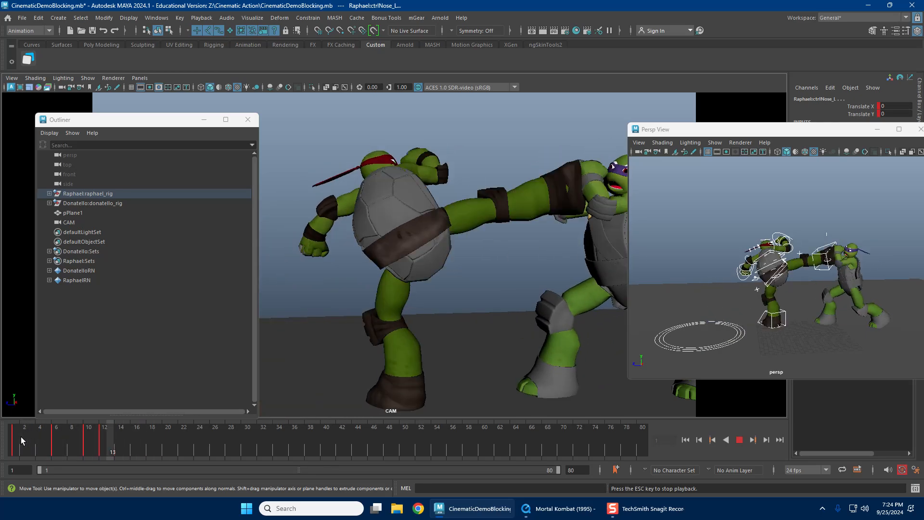
{"action": "mouse_move", "coordinate": [21, 437]}
{"action": "left_mouse_down"}
{"action": "mouse_move", "coordinate": [128, 438]}
{"action": "mouse_move", "coordinate": [21, 440]}
{"action": "left_mouse_up"}
{"action": "left_click", "coordinate": [25, 439]}
{"action": "key", "text": "alt+v"}
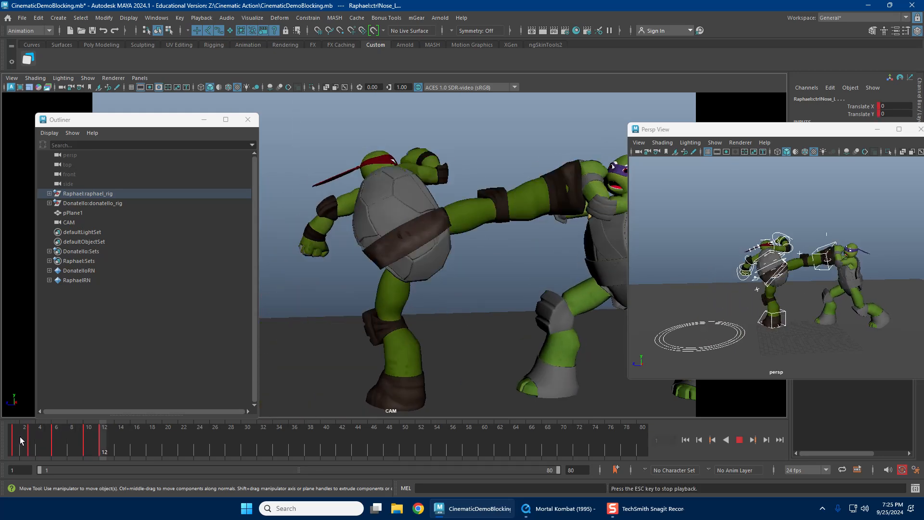
Step: Check Raphael's stance across frames 1 to 5 and close the Outliner
{"action": "double_click", "coordinate": [16, 436]}
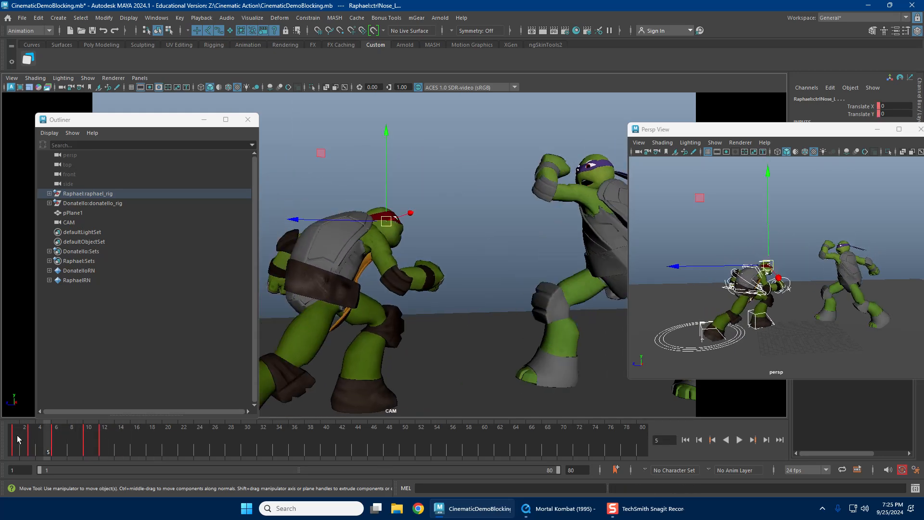
{"action": "mouse_move", "coordinate": [31, 436]}
{"action": "left_mouse_down"}
{"action": "mouse_move", "coordinate": [108, 440]}
{"action": "mouse_move", "coordinate": [25, 430]}
{"action": "mouse_move", "coordinate": [38, 437]}
{"action": "left_mouse_up"}
{"action": "left_click_drag", "start_coordinate": [707, 236], "coordinate": [679, 242], "text": "alt"}
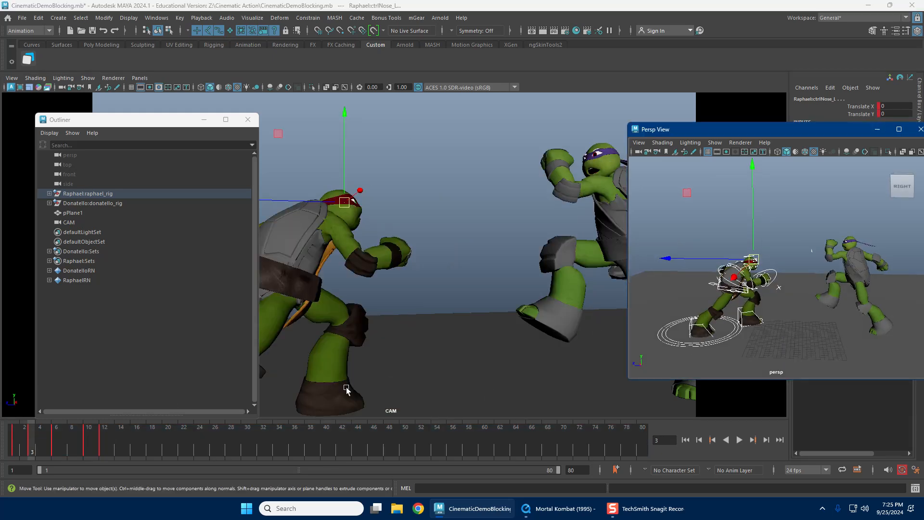
{"action": "left_click_drag", "start_coordinate": [16, 438], "coordinate": [23, 435]}
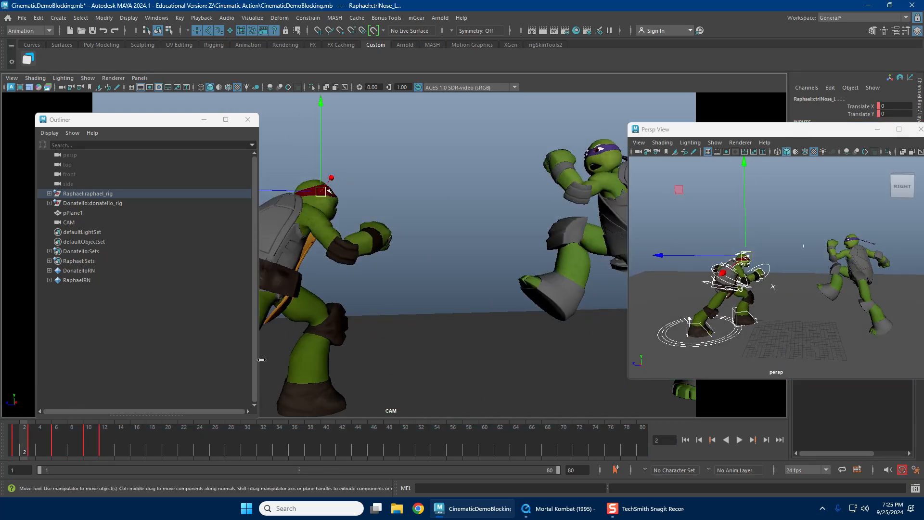
{"action": "middle_click_drag", "start_coordinate": [693, 302], "coordinate": [708, 271], "text": "alt"}
{"action": "right_click_drag", "start_coordinate": [708, 272], "coordinate": [780, 285], "text": "alt"}
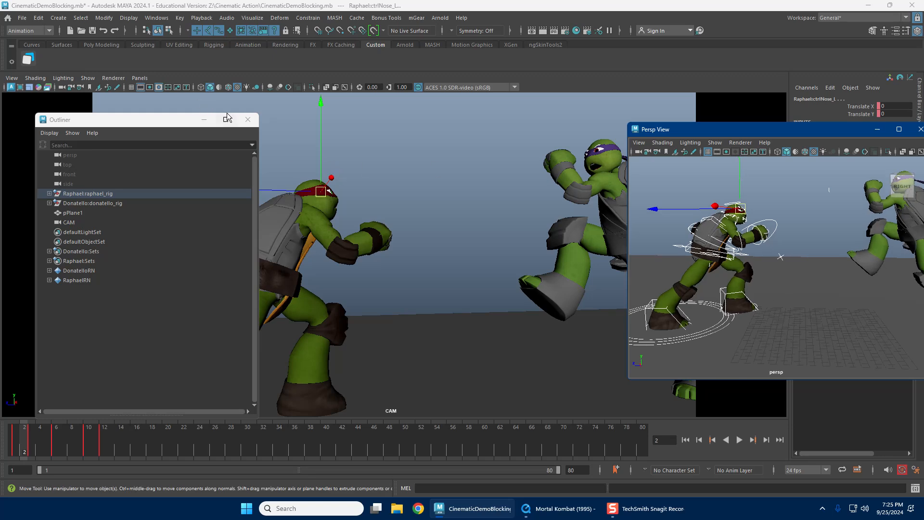
{"action": "left_click", "coordinate": [248, 119]}
Step: Copy the left IK leg control's frame 6 position to frame 3 so Raphael's front foot is planted earlier
{"action": "left_click", "coordinate": [728, 295]}
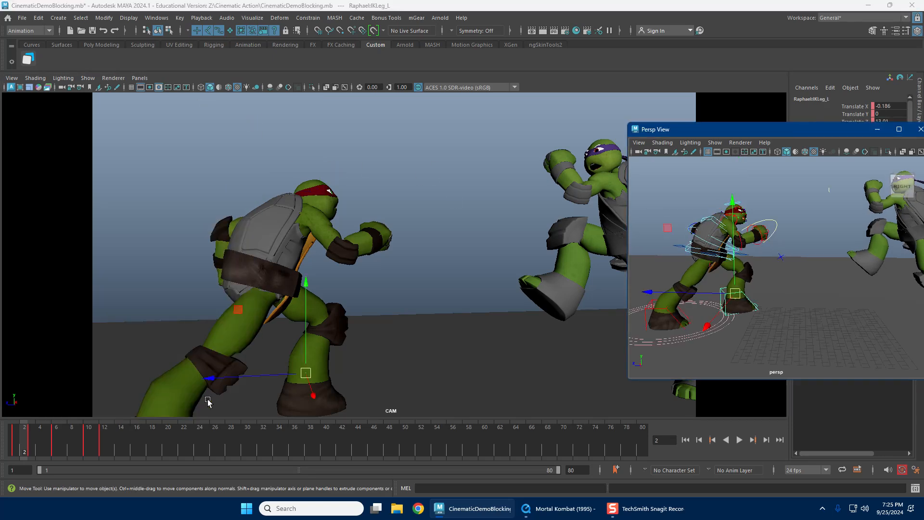
{"action": "mouse_move", "coordinate": [25, 435]}
{"action": "left_mouse_down"}
{"action": "mouse_move", "coordinate": [62, 438]}
{"action": "mouse_move", "coordinate": [16, 438]}
{"action": "left_mouse_up"}
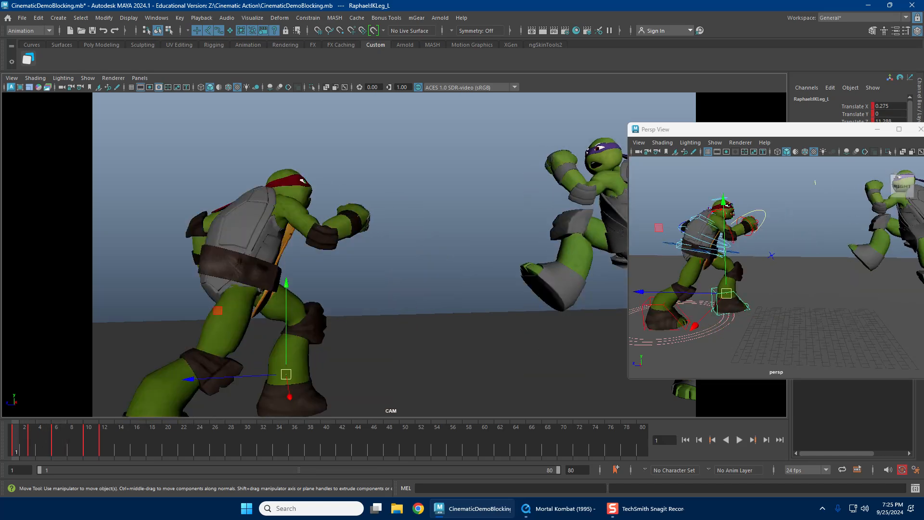
{"action": "key", "text": "alt+v"}
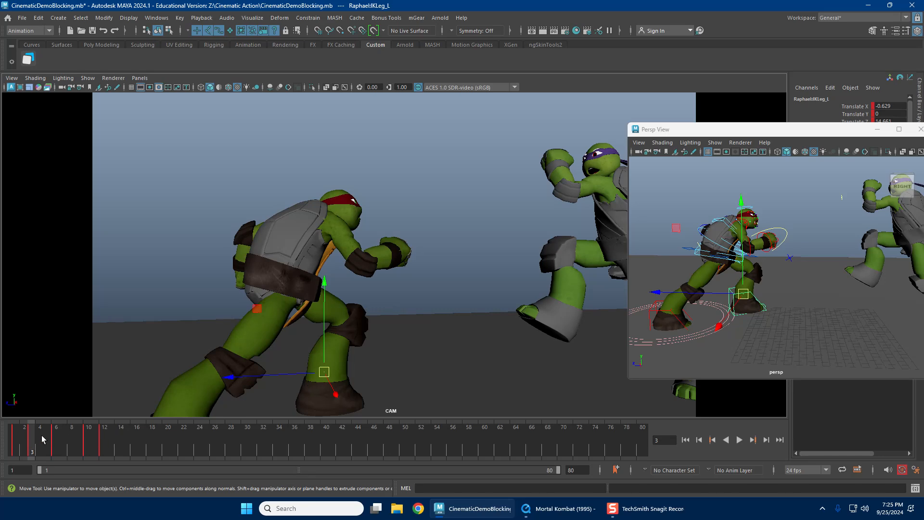
{"action": "left_click", "coordinate": [54, 442]}
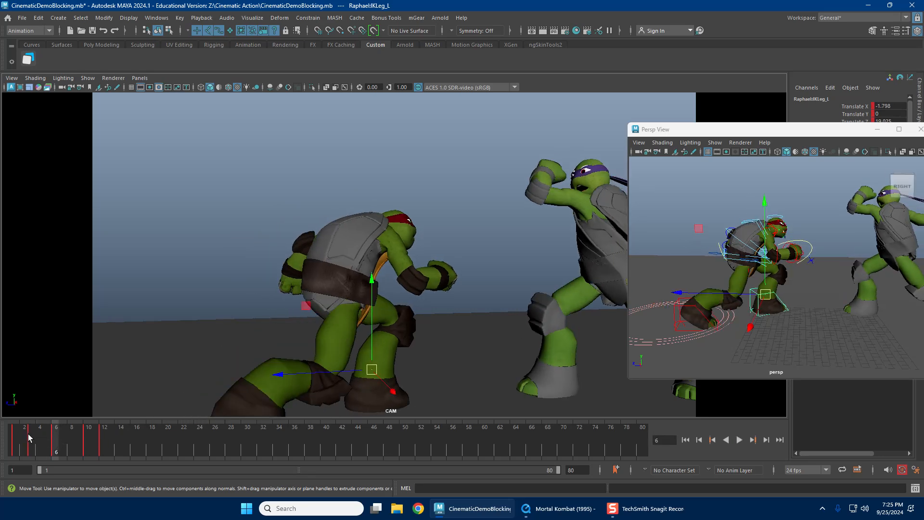
{"action": "mouse_move", "coordinate": [28, 434]}
{"action": "left_mouse_down"}
{"action": "mouse_move", "coordinate": [19, 436]}
{"action": "mouse_move", "coordinate": [41, 438]}
{"action": "mouse_move", "coordinate": [32, 439]}
{"action": "left_mouse_up"}
{"action": "key", "text": "ctrl+z"}
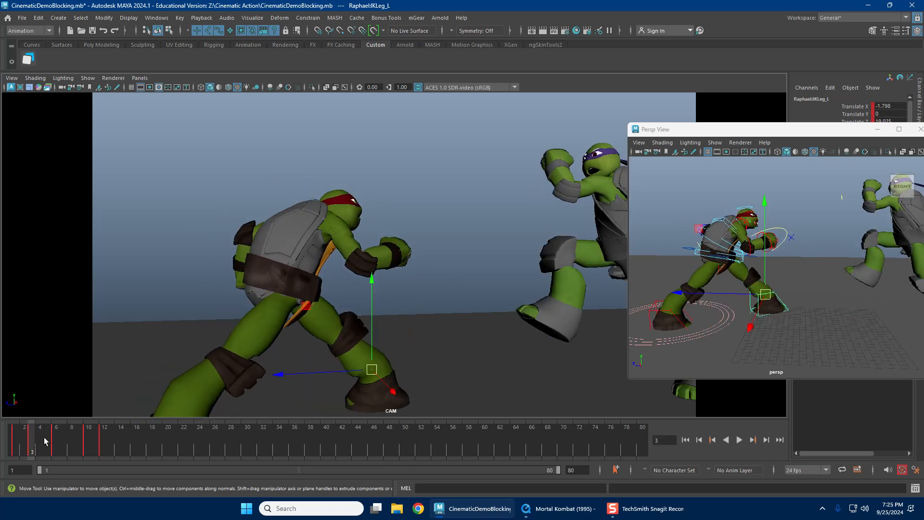
Step: At frame 3, move Raphael's root control forward and slightly up, to about -1.02 in X and -2.68 in Y, and review the motion
{"action": "left_click", "coordinate": [679, 249]}
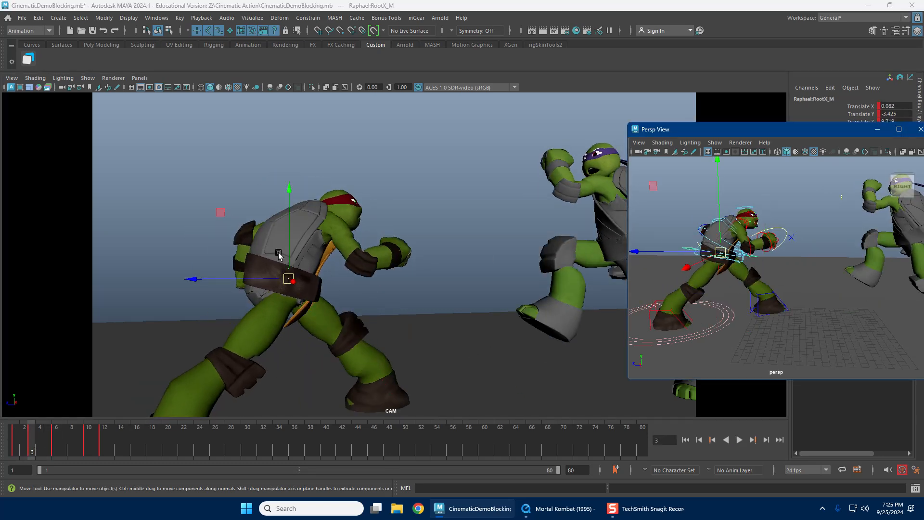
{"action": "left_click_drag", "start_coordinate": [289, 278], "coordinate": [312, 270]}
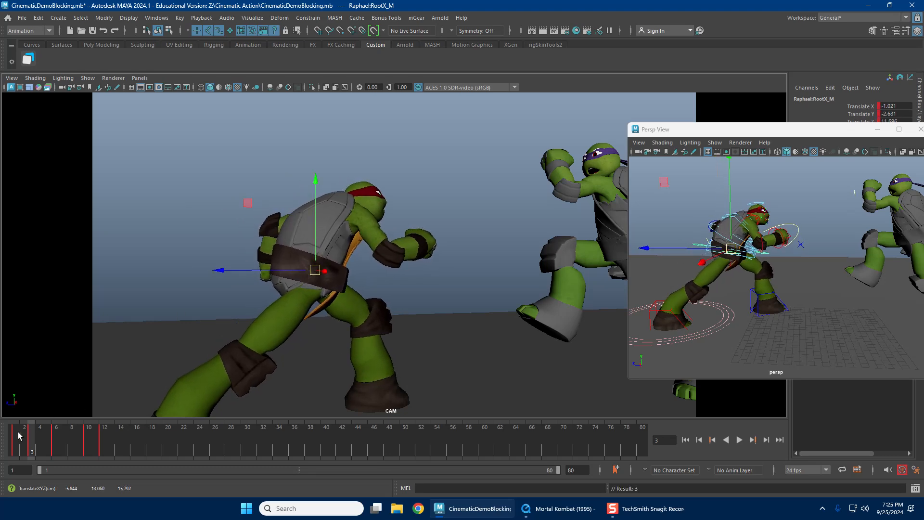
{"action": "mouse_move", "coordinate": [13, 435]}
{"action": "left_mouse_down"}
{"action": "mouse_move", "coordinate": [45, 437]}
{"action": "mouse_move", "coordinate": [15, 436]}
{"action": "left_mouse_up"}
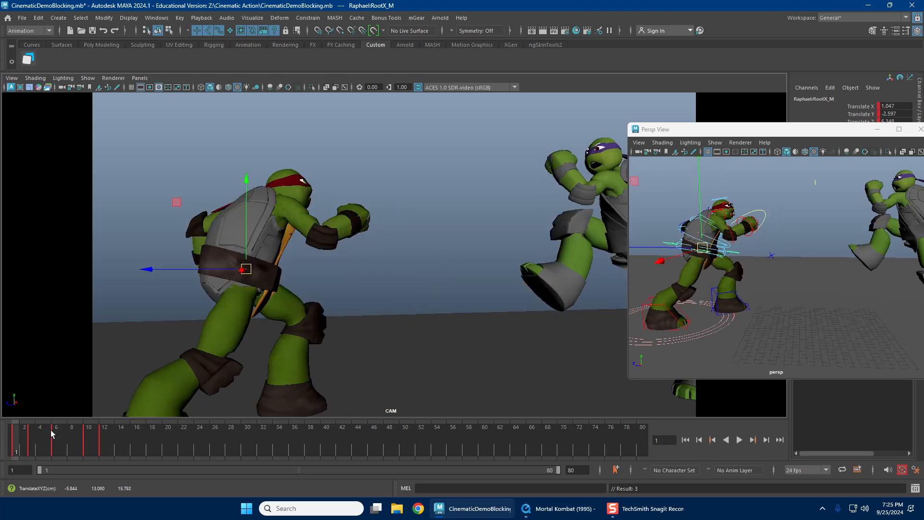
{"action": "key", "text": "alt+v"}
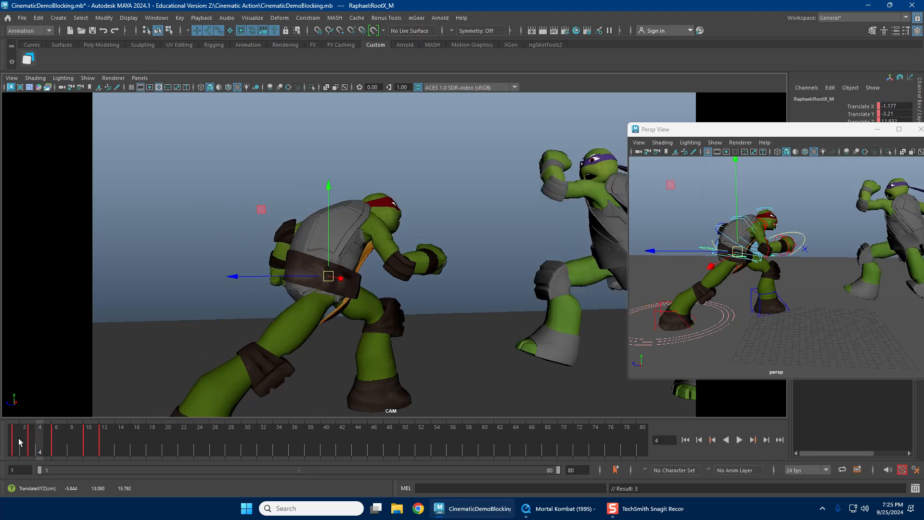
{"action": "left_click", "coordinate": [57, 439]}
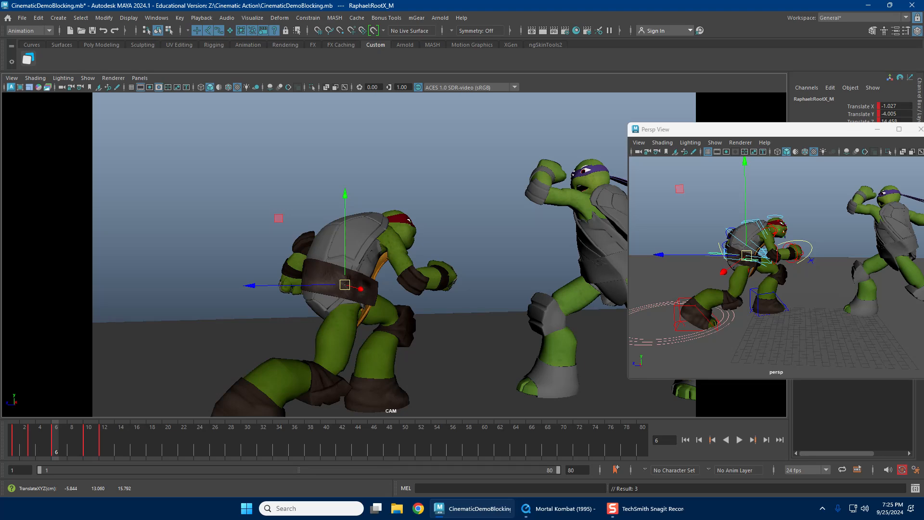
Step: At frame 3, raise the Roll of Raphael's right IK leg control to about 48.6 and play back the result
{"action": "mouse_move", "coordinate": [16, 439]}
{"action": "left_mouse_down"}
{"action": "mouse_move", "coordinate": [97, 429]}
{"action": "mouse_move", "coordinate": [16, 432]}
{"action": "mouse_move", "coordinate": [92, 427]}
{"action": "mouse_move", "coordinate": [24, 423]}
{"action": "mouse_move", "coordinate": [154, 421]}
{"action": "mouse_move", "coordinate": [16, 438]}
{"action": "mouse_move", "coordinate": [114, 434]}
{"action": "mouse_move", "coordinate": [12, 437]}
{"action": "mouse_move", "coordinate": [128, 432]}
{"action": "mouse_move", "coordinate": [16, 433]}
{"action": "mouse_move", "coordinate": [87, 432]}
{"action": "mouse_move", "coordinate": [43, 420]}
{"action": "mouse_move", "coordinate": [126, 417]}
{"action": "mouse_move", "coordinate": [21, 420]}
{"action": "mouse_move", "coordinate": [109, 430]}
{"action": "mouse_move", "coordinate": [26, 436]}
{"action": "mouse_move", "coordinate": [34, 436]}
{"action": "left_mouse_up"}
{"action": "left_click", "coordinate": [685, 309]}
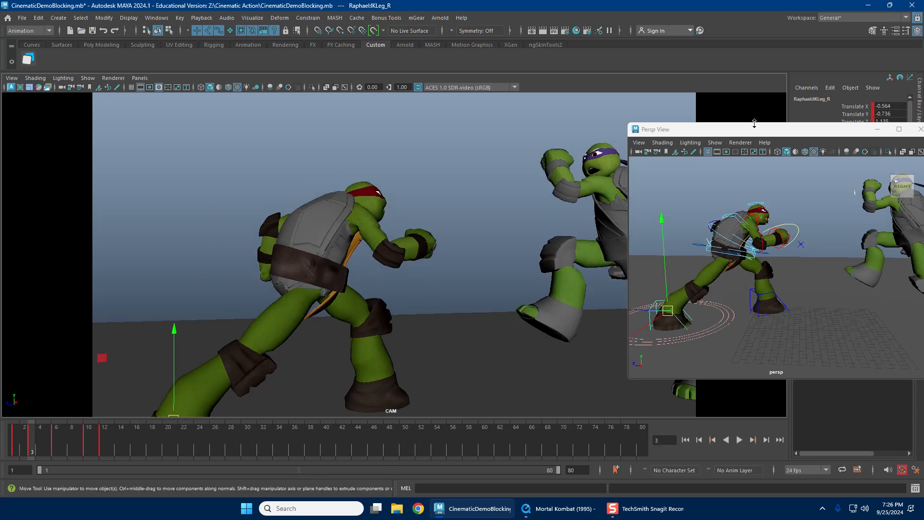
{"action": "left_click_drag", "start_coordinate": [765, 129], "coordinate": [532, 90]}
{"action": "left_click", "coordinate": [856, 191]}
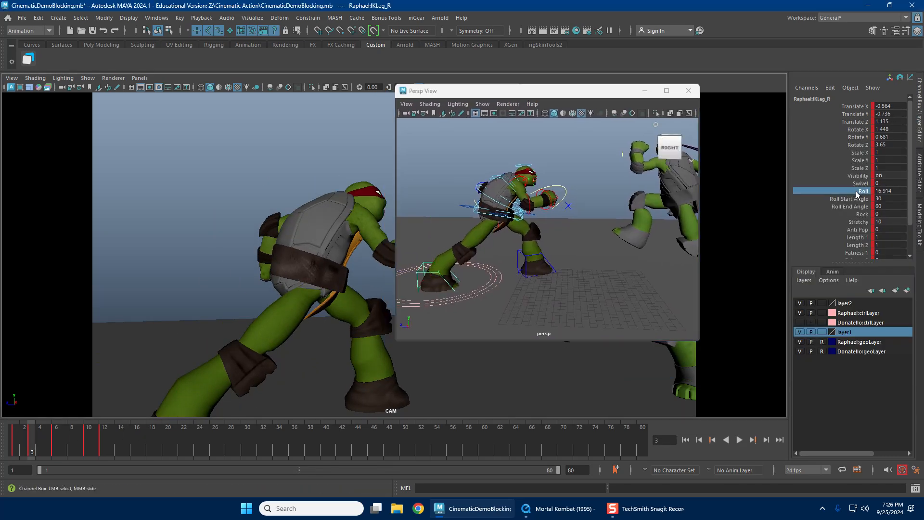
{"action": "middle_click_drag", "start_coordinate": [655, 229], "coordinate": [688, 234]}
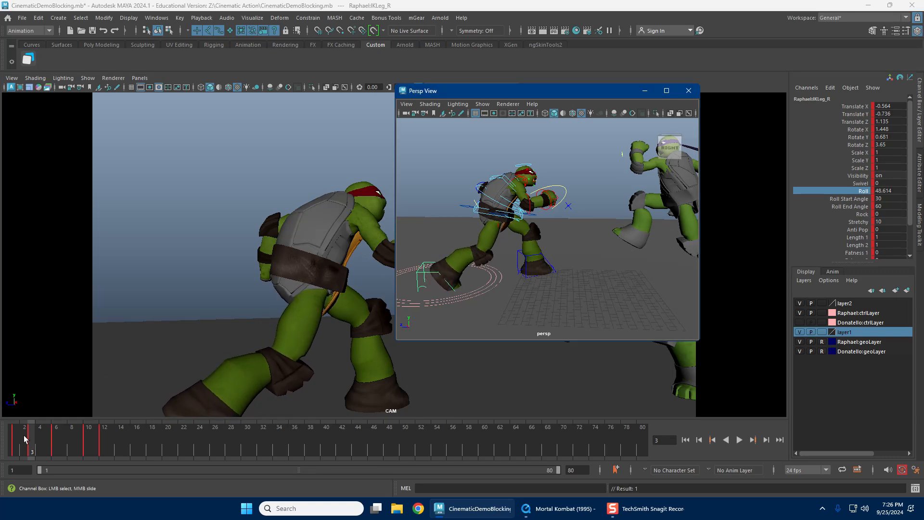
{"action": "mouse_move", "coordinate": [24, 435]}
{"action": "left_mouse_down"}
{"action": "mouse_move", "coordinate": [87, 434]}
{"action": "mouse_move", "coordinate": [59, 432]}
{"action": "left_mouse_up"}
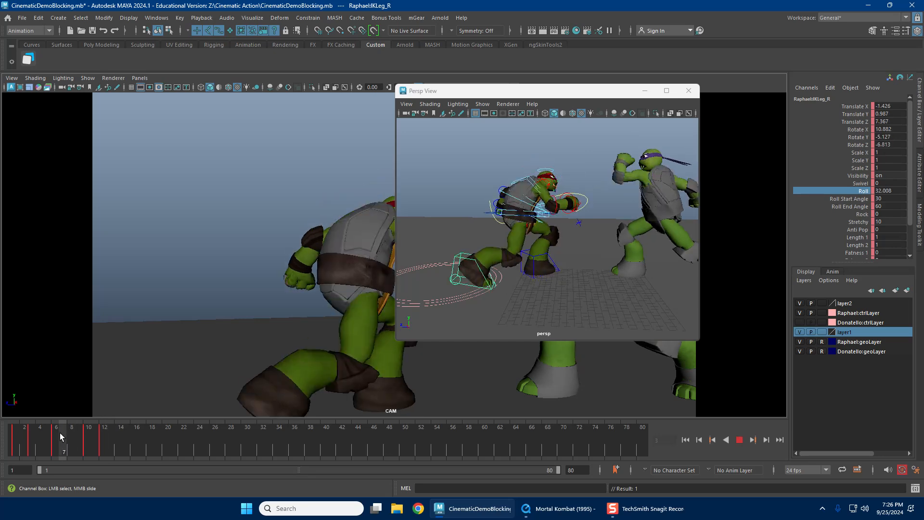
{"action": "key", "text": "alt+v"}
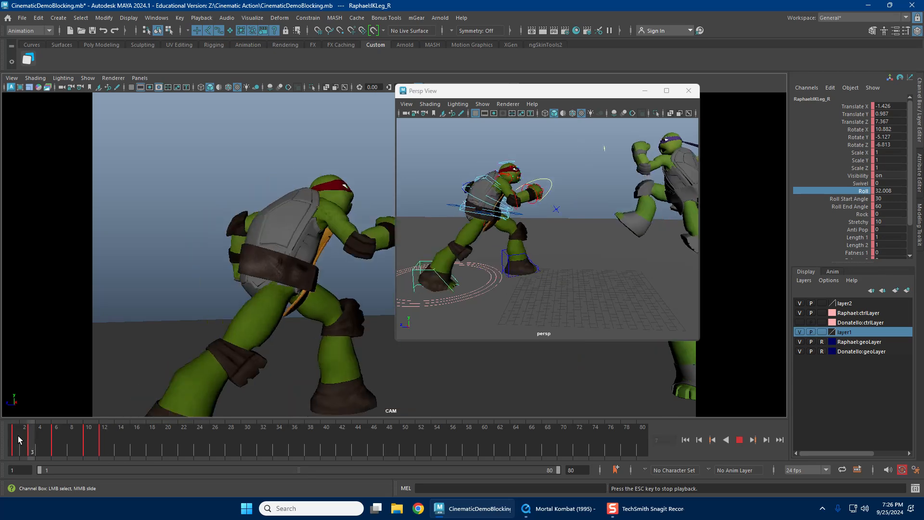
{"action": "key", "text": "Escape"}
Step: At frame 6, select all of Raphael's controls and open their animation curves in the Graph Editor
{"action": "left_click_drag", "start_coordinate": [18, 435], "coordinate": [56, 440]}
{"action": "left_click", "coordinate": [476, 285]}
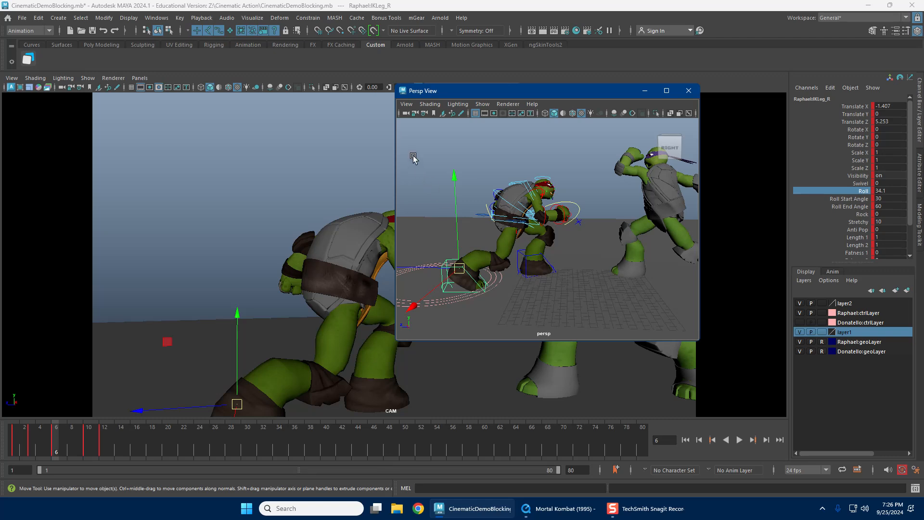
{"action": "left_click_drag", "start_coordinate": [593, 320], "coordinate": [593, 320]}
{"action": "key", "text": "shift+g"}
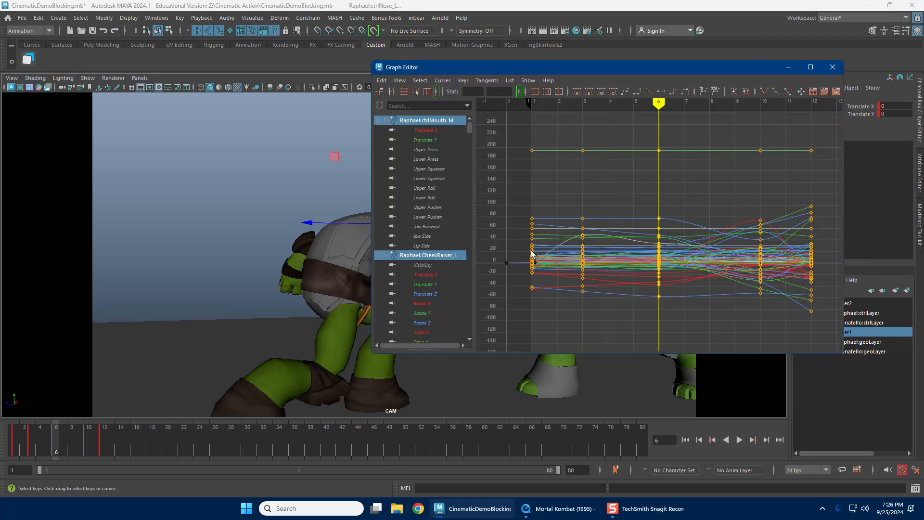
Step: Apply automatic tangents to all of the selected control keys in the Graph Editor, and close the editor
{"action": "left_click_drag", "start_coordinate": [704, 268], "coordinate": [672, 284]}
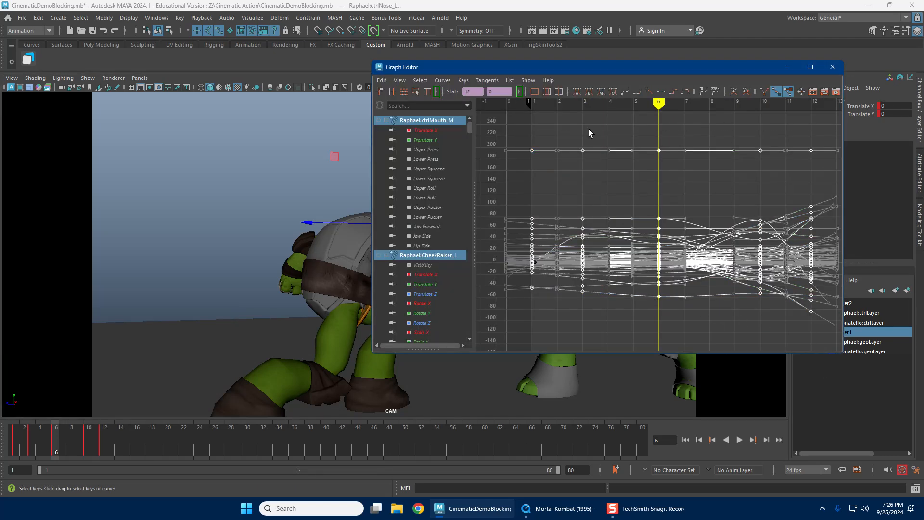
{"action": "left_click", "coordinate": [578, 94]}
{"action": "left_click", "coordinate": [712, 139]}
{"action": "left_click", "coordinate": [833, 68]}
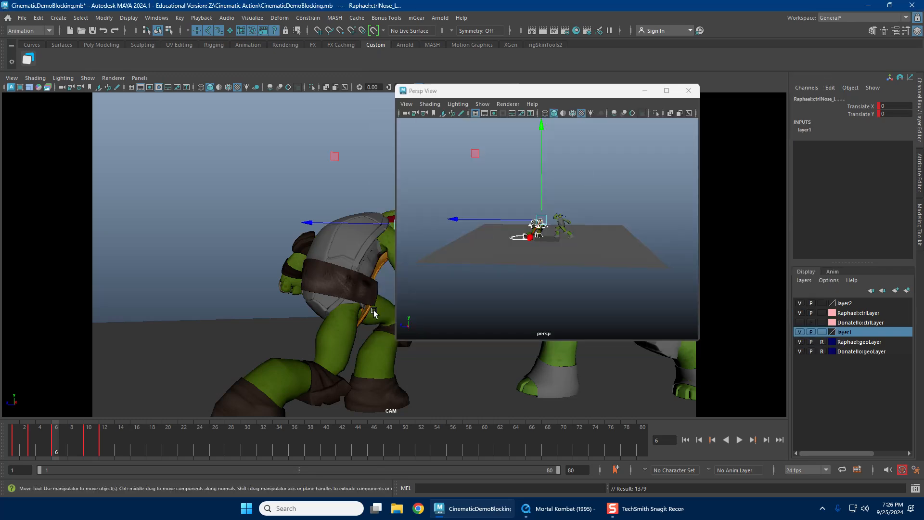
Step: Play back and scrub Raphael's step between frames 3 and 6, and select his left IK leg control at frame 3
{"action": "left_click_drag", "start_coordinate": [490, 93], "coordinate": [685, 72]}
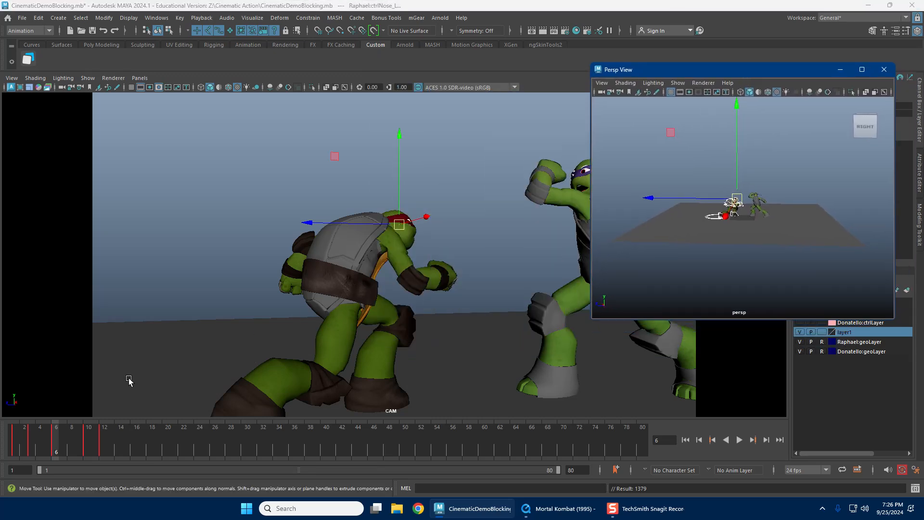
{"action": "key", "text": "alt+v"}
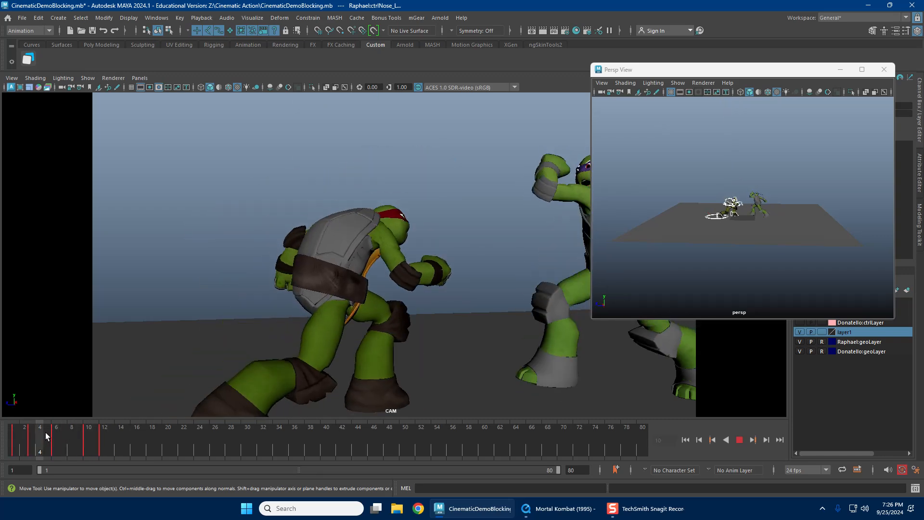
{"action": "left_click", "coordinate": [32, 440]}
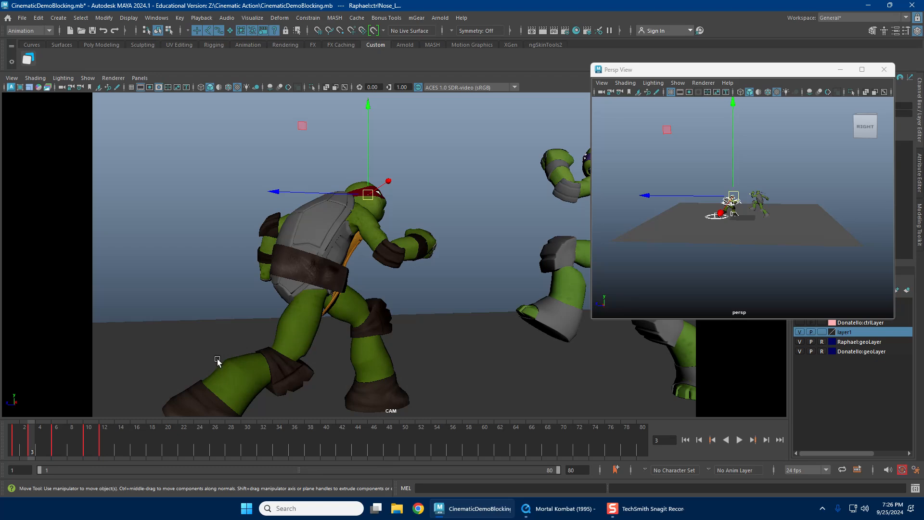
{"action": "key", "text": "alt+v"}
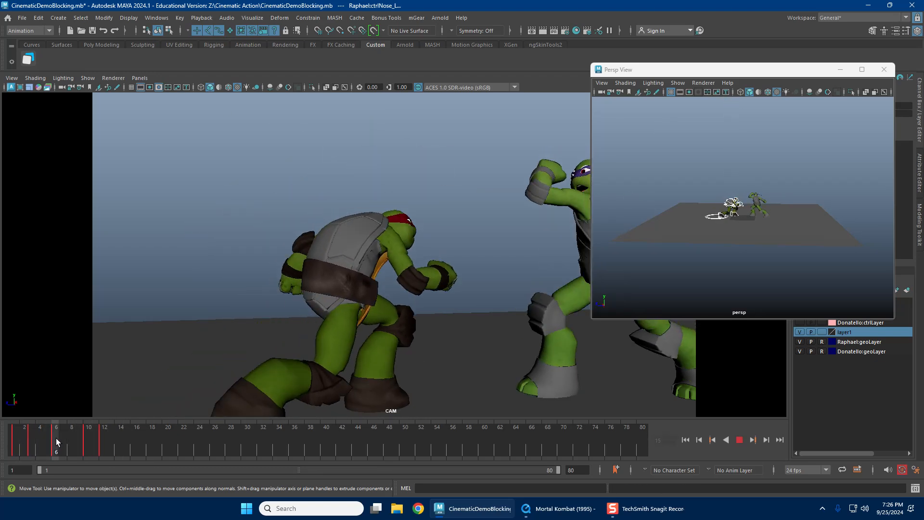
{"action": "left_click_drag", "start_coordinate": [52, 440], "coordinate": [31, 439]}
{"action": "scroll", "coordinate": [727, 228], "scroll_direction": "up", "scroll_amount": 10}
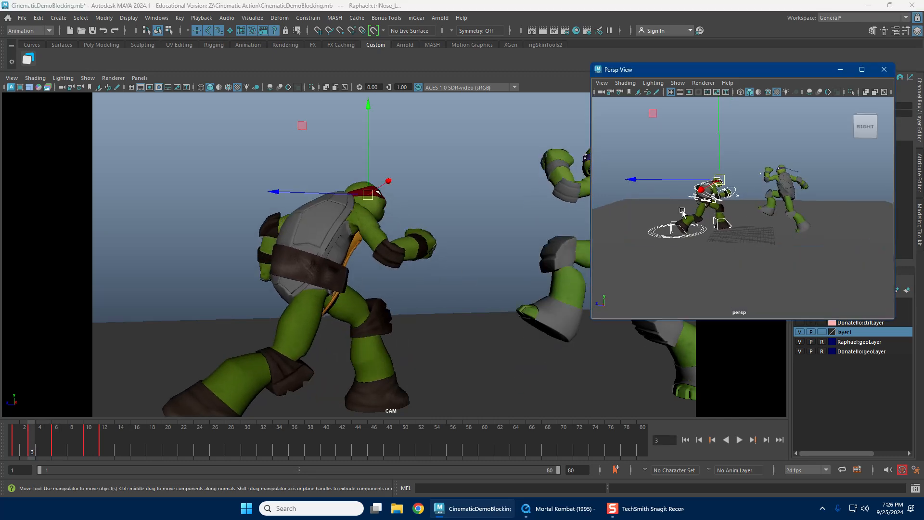
{"action": "left_click", "coordinate": [695, 243]}
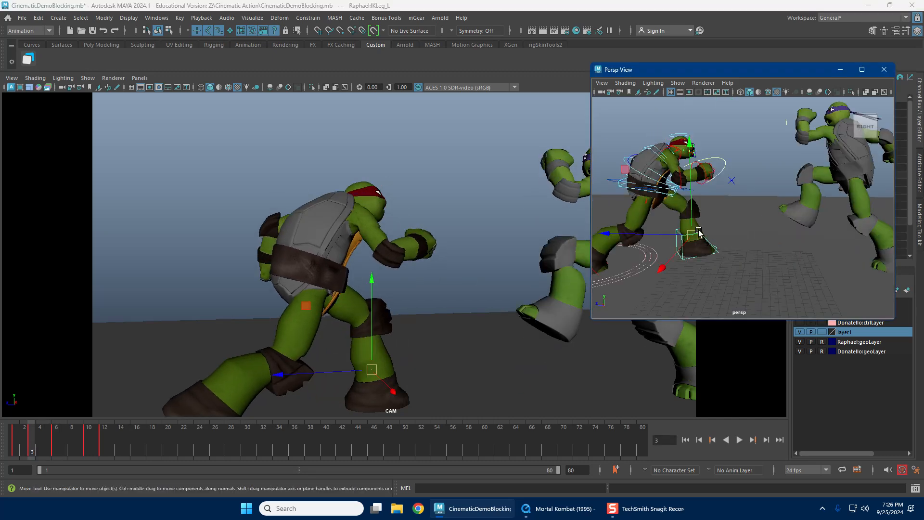
{"action": "left_click", "coordinate": [31, 439]}
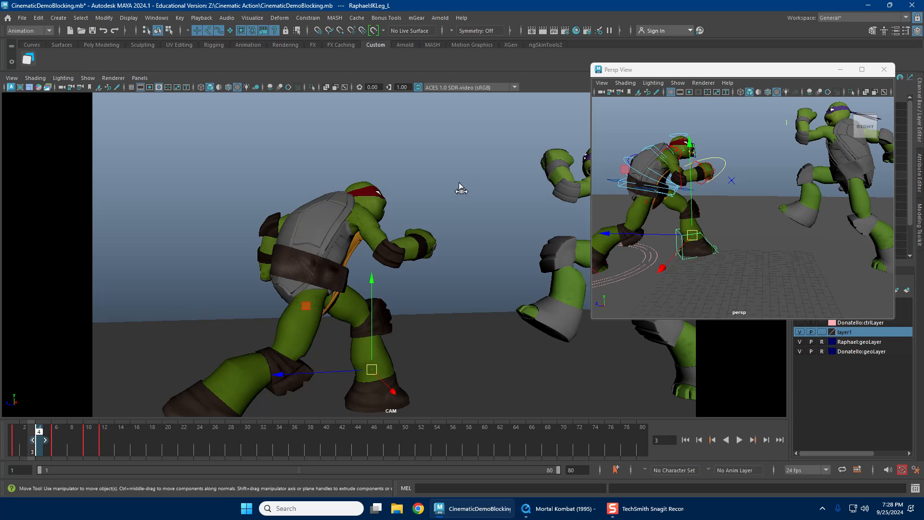
Step: Inspect the maya process in Task Manager and close Task Manager without ending the task
{"action": "key", "text": "ctrl+shift+Escape"}
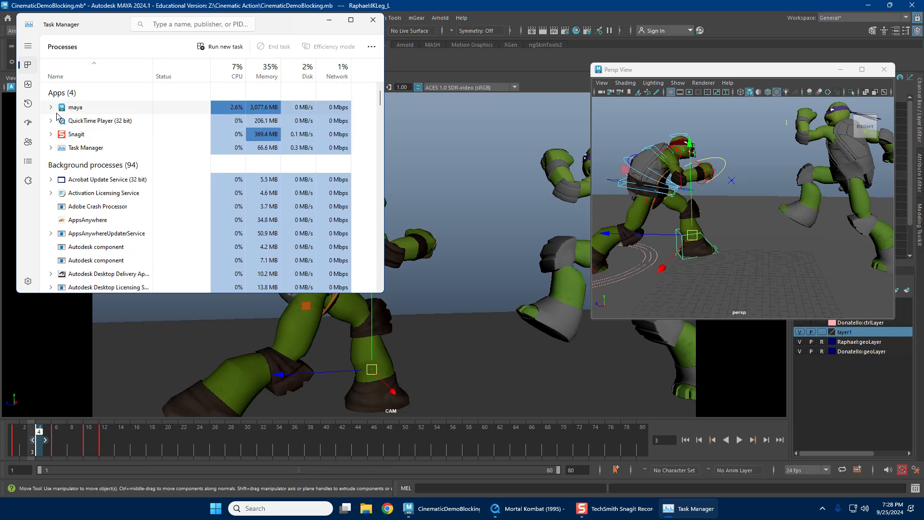
{"action": "left_click", "coordinate": [52, 109]}
{"action": "right_click", "coordinate": [99, 111]}
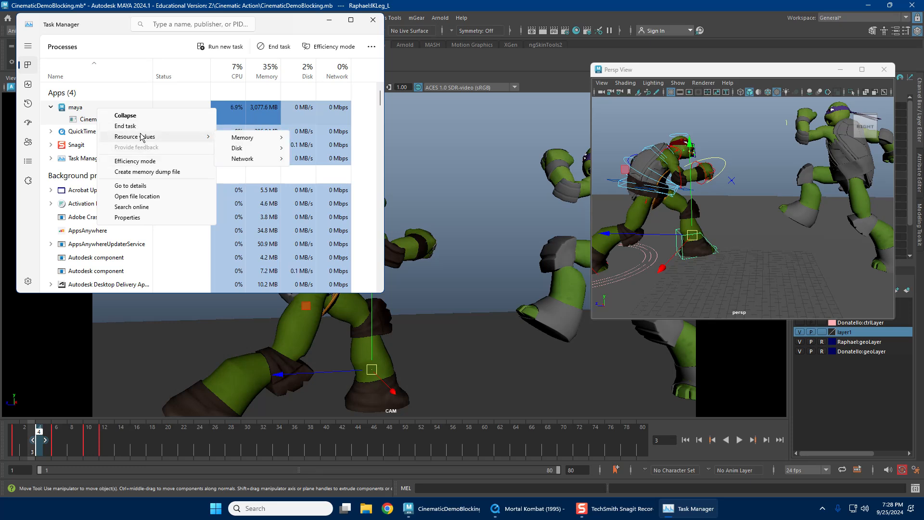
{"action": "left_click", "coordinate": [266, 20]}
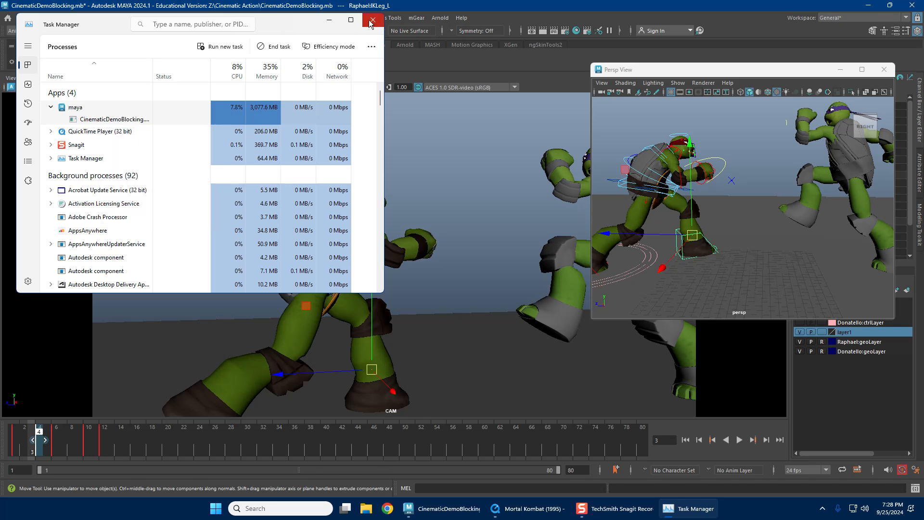
{"action": "left_click_drag", "start_coordinate": [289, 24], "coordinate": [286, 45]}
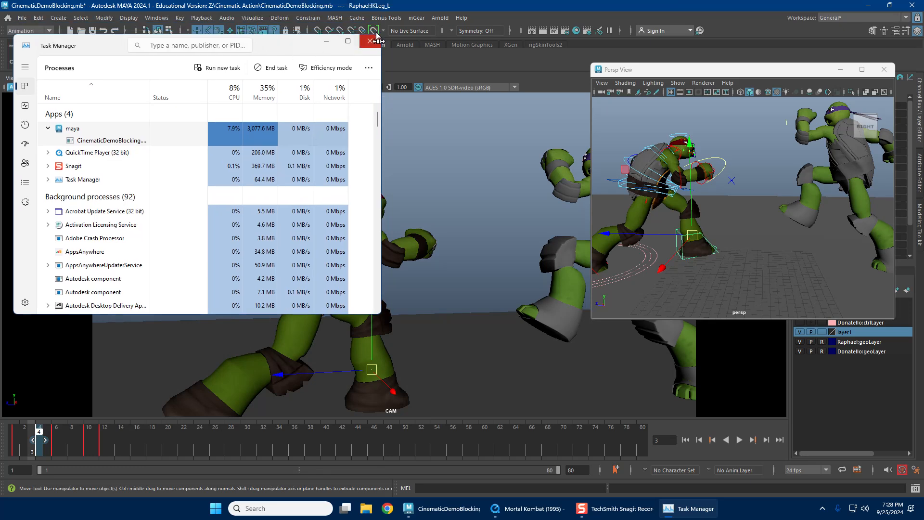
{"action": "left_click", "coordinate": [376, 41]}
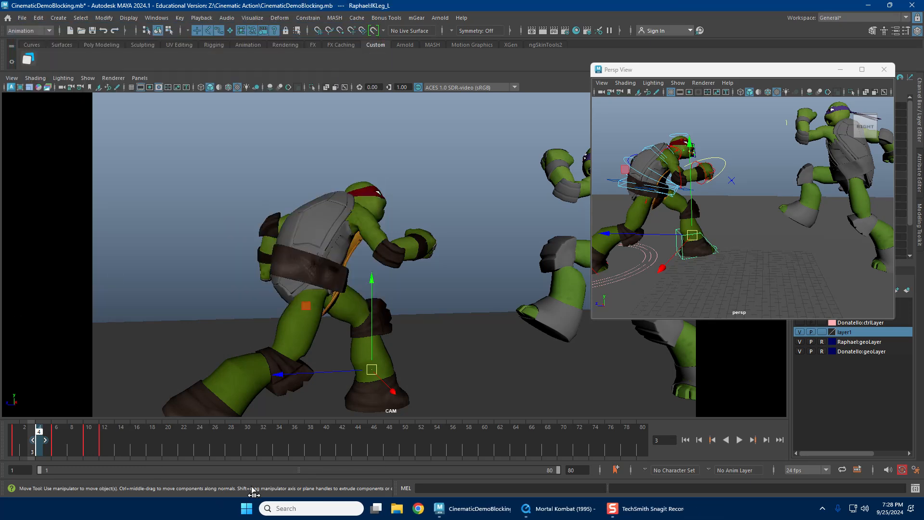
Step: Bring up the Mortal Kombat (1995) reference clip and move its window over the perspective view
{"action": "mouse_move", "coordinate": [493, 517]}
{"action": "mouse_move", "coordinate": [525, 510]}
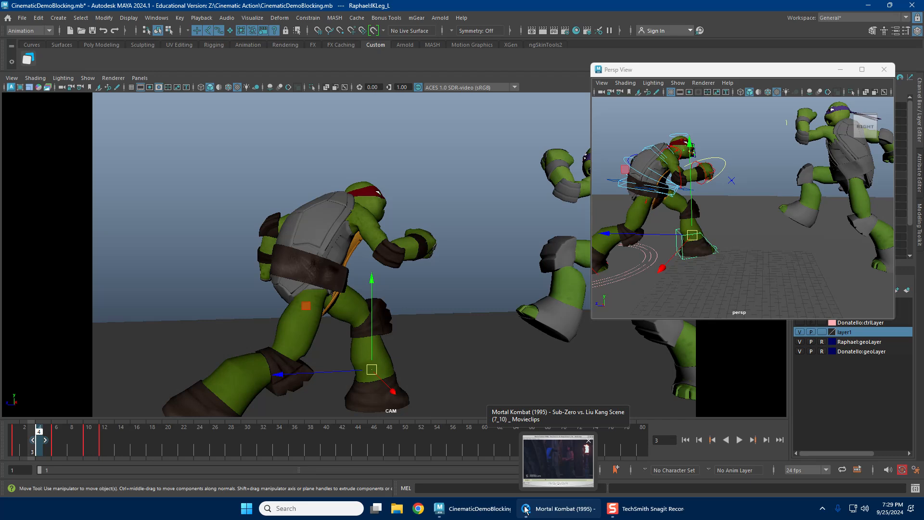
{"action": "left_click", "coordinate": [526, 508]}
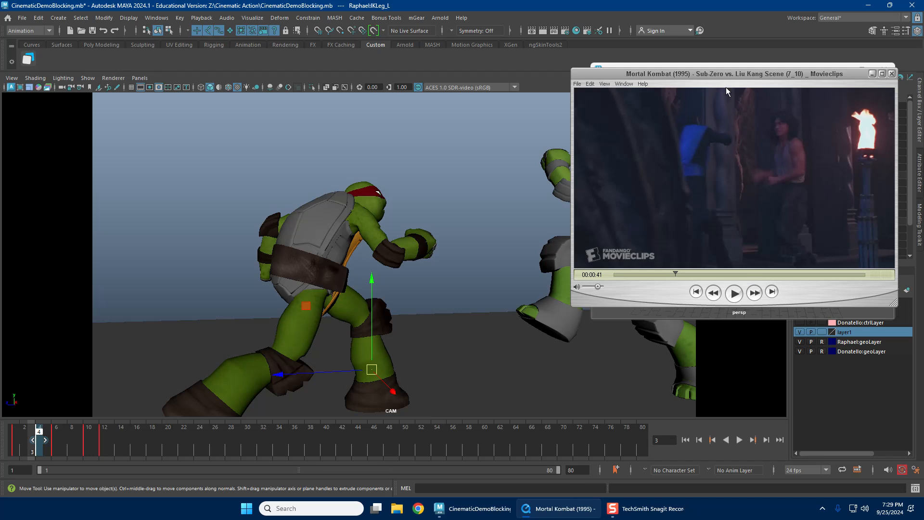
{"action": "left_click_drag", "start_coordinate": [724, 77], "coordinate": [689, 125]}
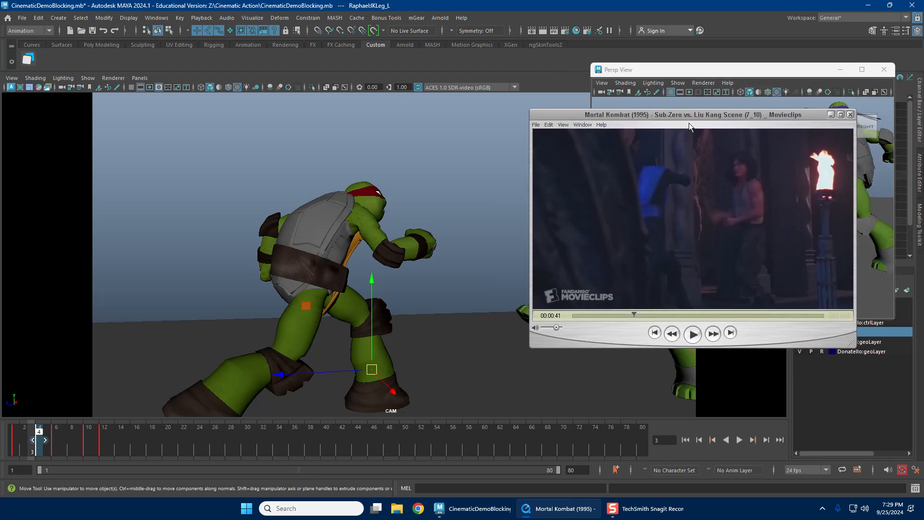
{"action": "left_click_drag", "start_coordinate": [725, 117], "coordinate": [708, 91]}
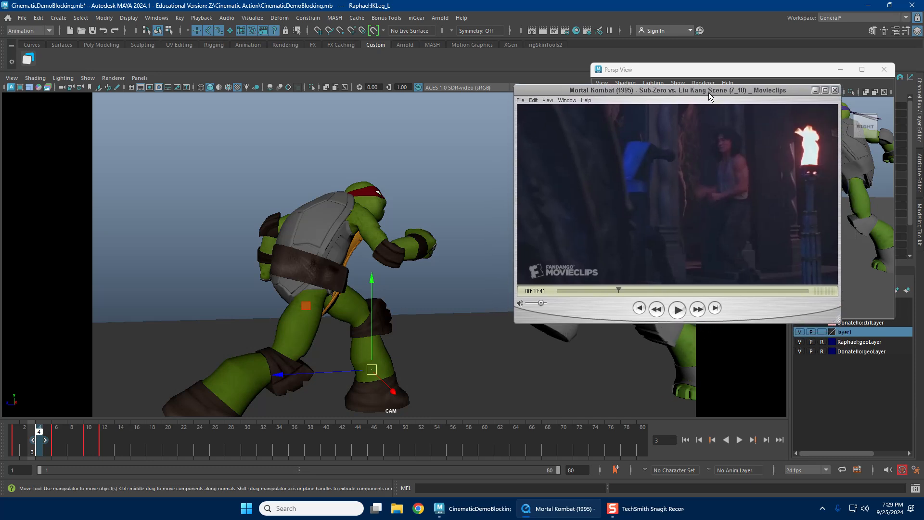
{"action": "left_click_drag", "start_coordinate": [761, 90], "coordinate": [786, 74]}
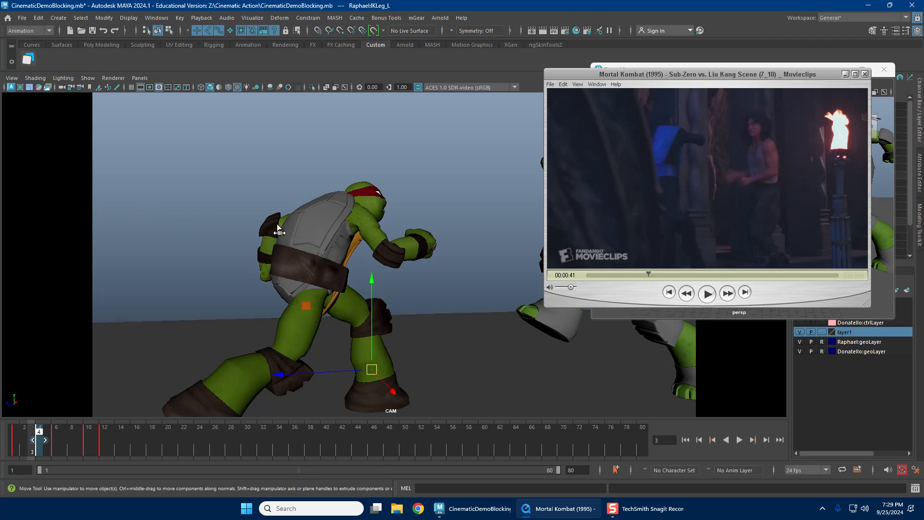
Step: Force the unresponsive maya process to end through Task Manager, and close Task Manager
{"action": "key", "text": "ctrl+shift+Escape"}
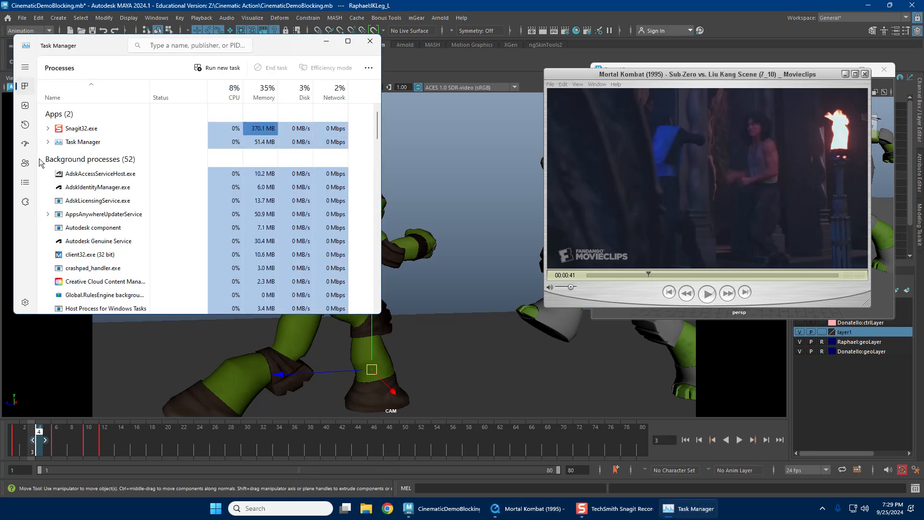
{"action": "left_click", "coordinate": [49, 129]}
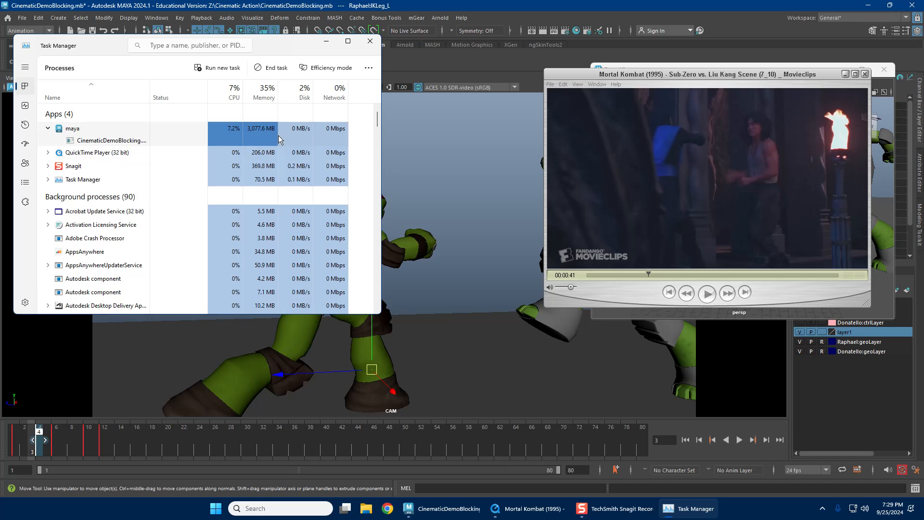
{"action": "right_click", "coordinate": [146, 127]}
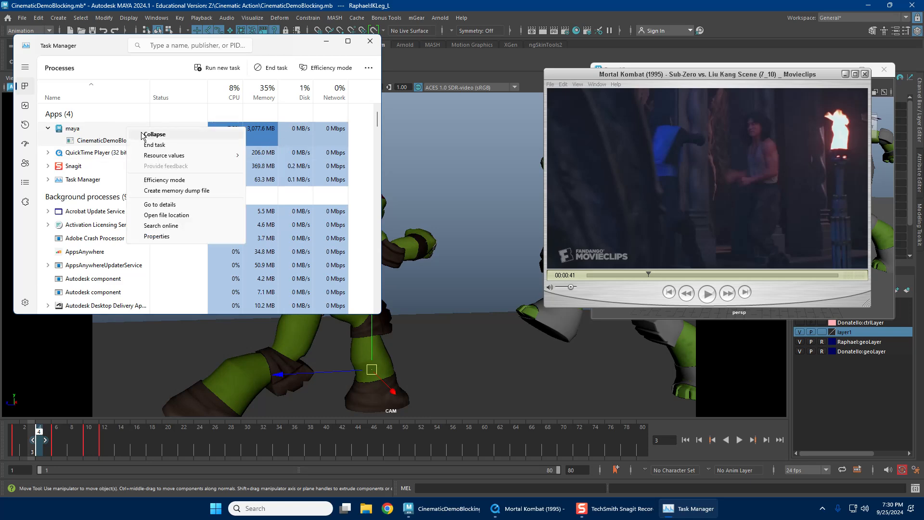
{"action": "left_click", "coordinate": [177, 143]}
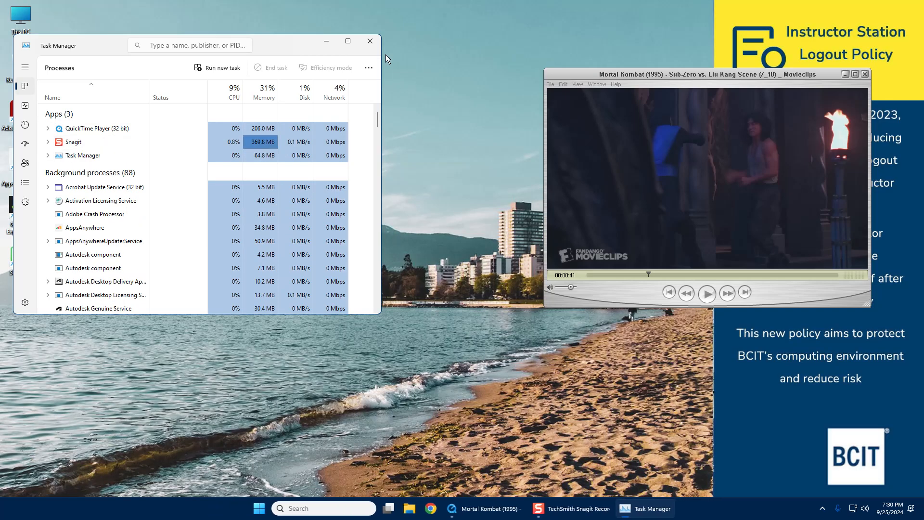
{"action": "left_click", "coordinate": [371, 40]}
Step: Reopen CinematicDemoBlocking.mb from the Cinematic Action folder in Maya 2025, closing Task Manager while it loads
{"action": "key", "text": "super"}
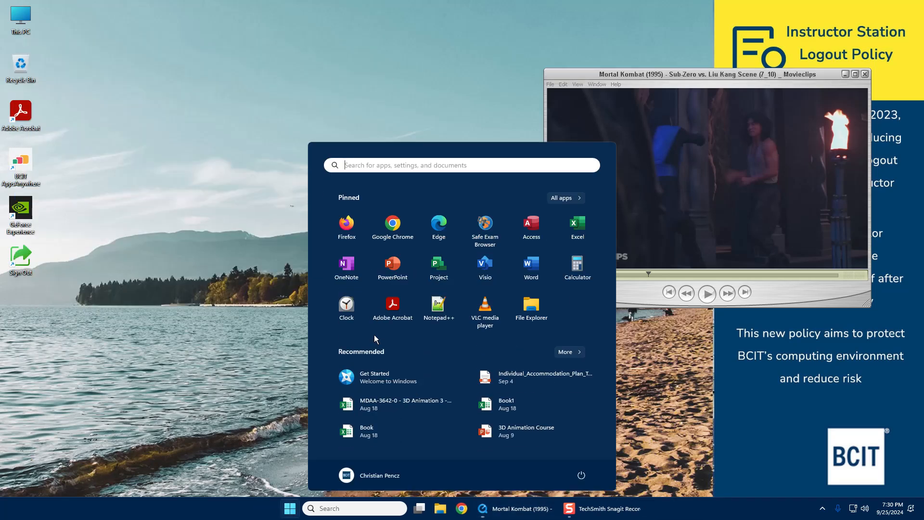
{"action": "key", "text": "super"}
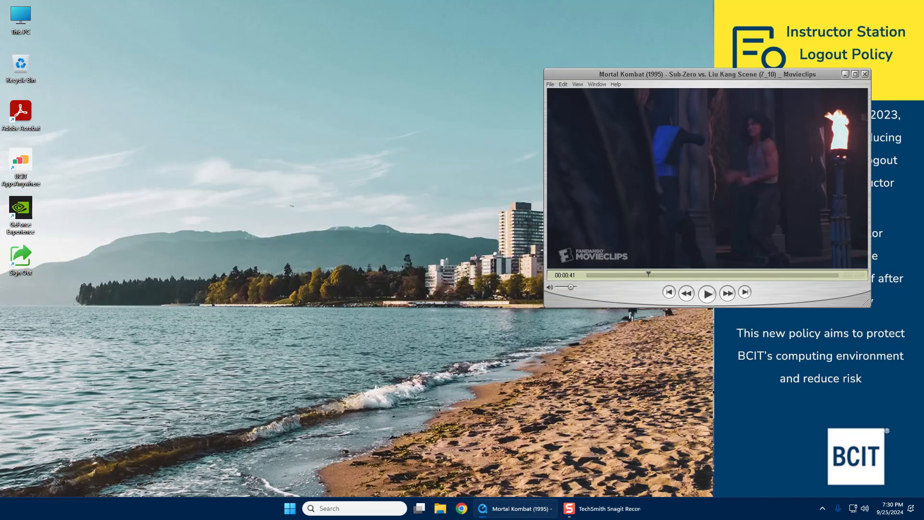
{"action": "key", "text": "super+e"}
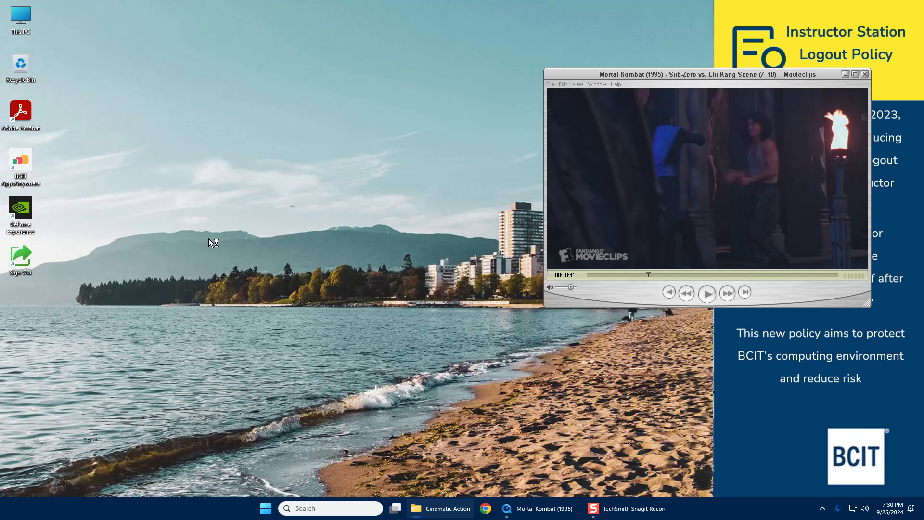
{"action": "key", "text": "ctrl+shift+Escape"}
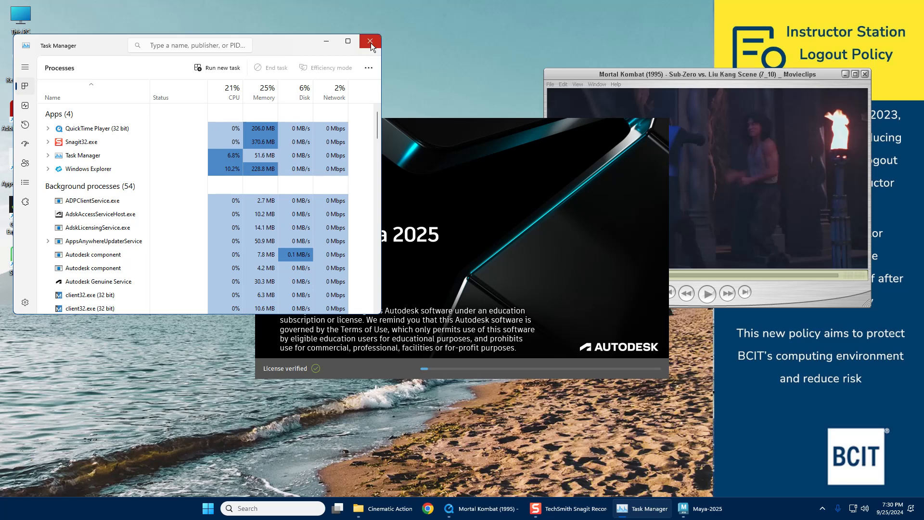
{"action": "left_click", "coordinate": [370, 42]}
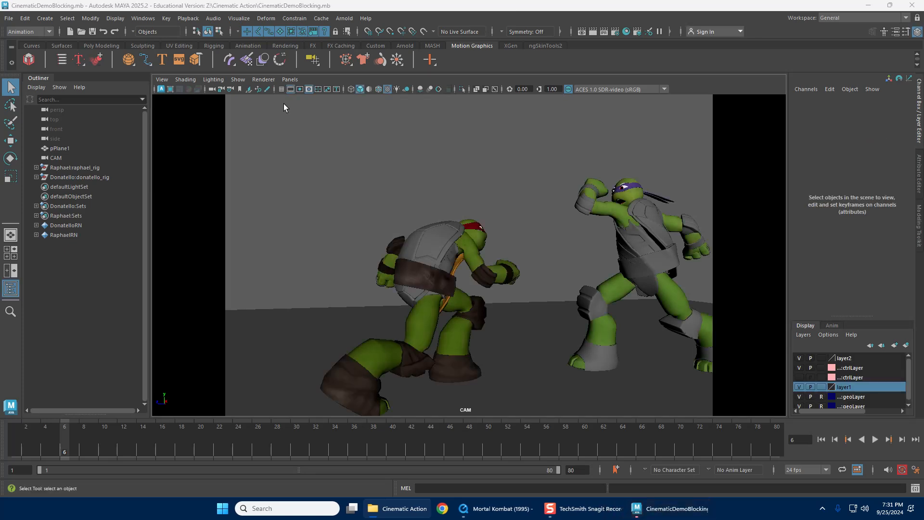
{"action": "left_click", "coordinate": [726, 85]}
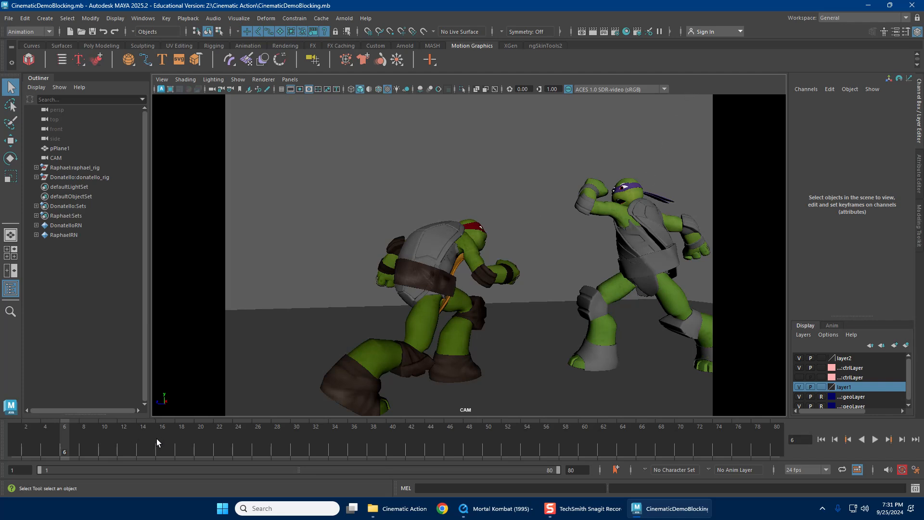
Step: Play and scrub the reopened animation through the CAM view to check Raphael's step and kick
{"action": "key", "text": "alt+v"}
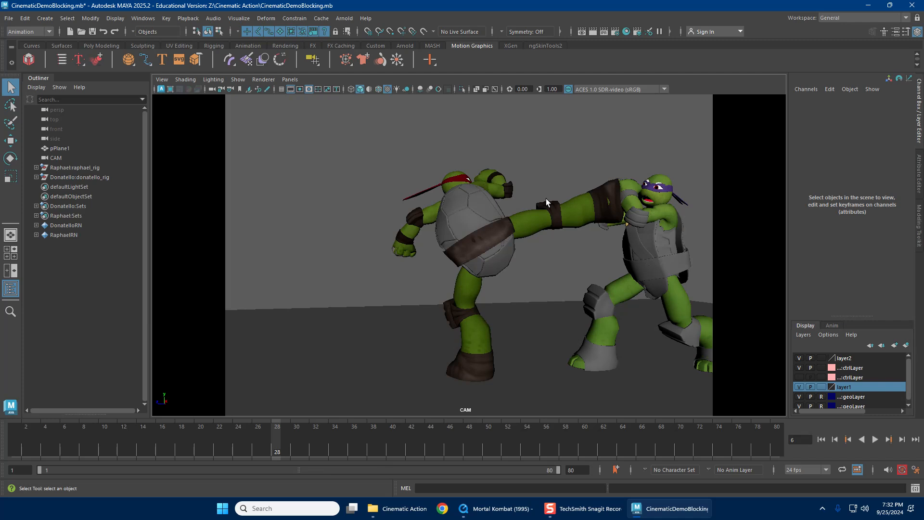
{"action": "left_click_drag", "start_coordinate": [705, 88], "coordinate": [287, 336]}
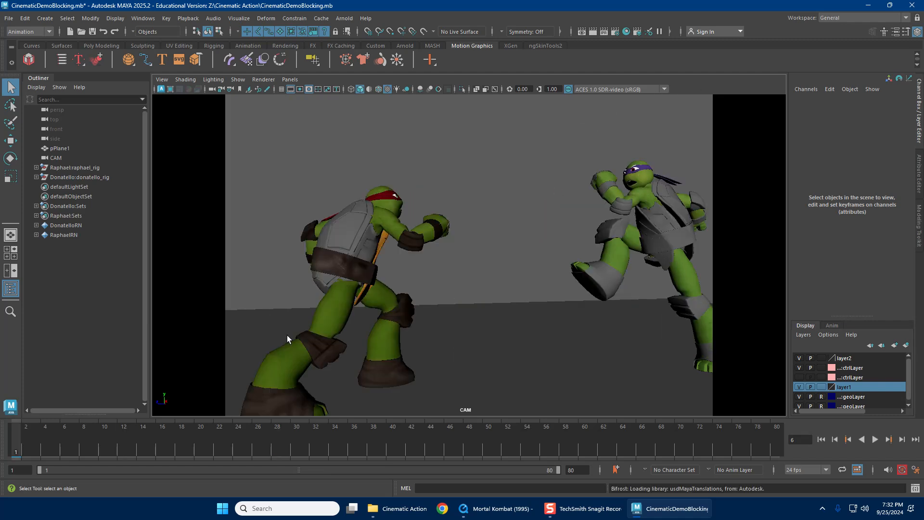
{"action": "left_click", "coordinate": [76, 440]}
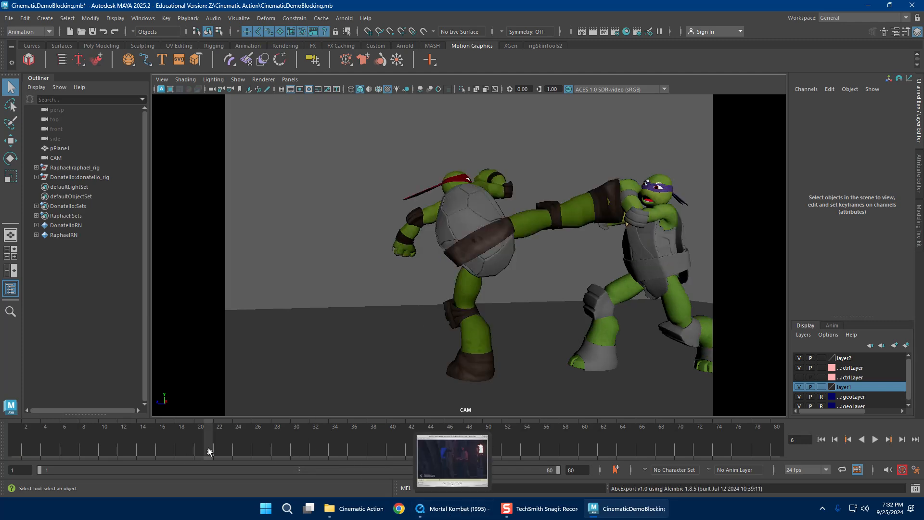
{"action": "left_click", "coordinate": [275, 451]}
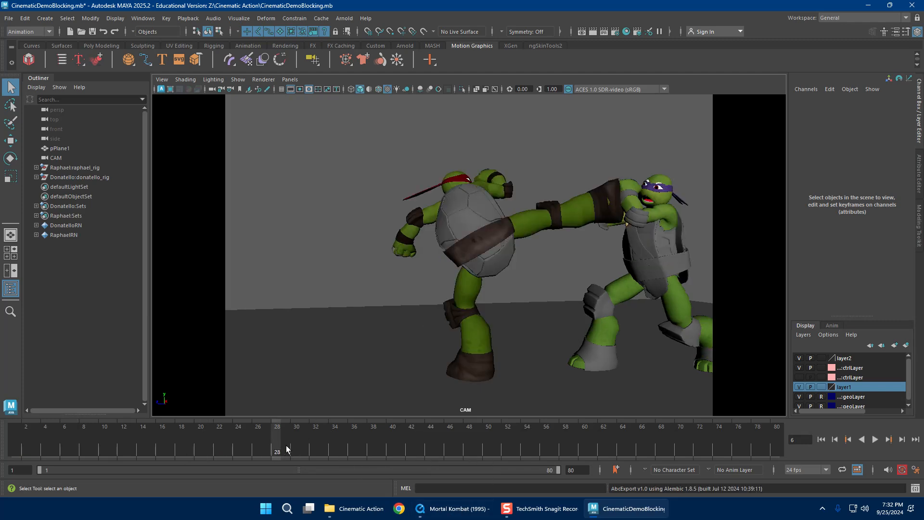
{"action": "left_click", "coordinate": [172, 437]}
{"action": "left_click", "coordinate": [210, 432]}
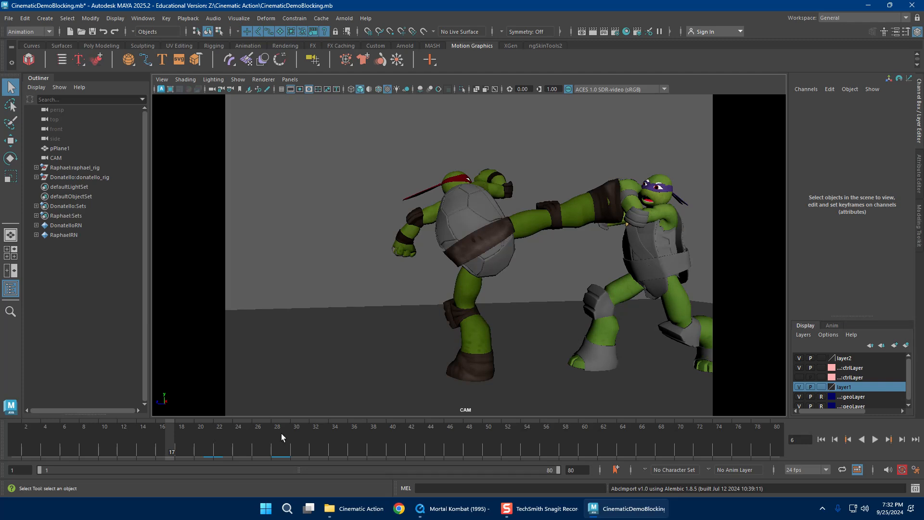
Step: Turn off Cached Playback for the timeline, play the animation and scrub back to frame 1
{"action": "right_click", "coordinate": [331, 434]}
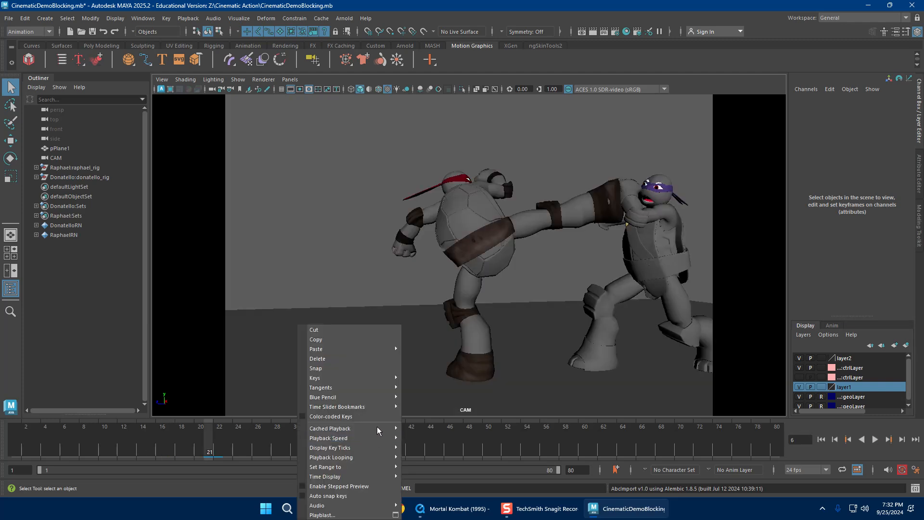
{"action": "mouse_move", "coordinate": [377, 426]}
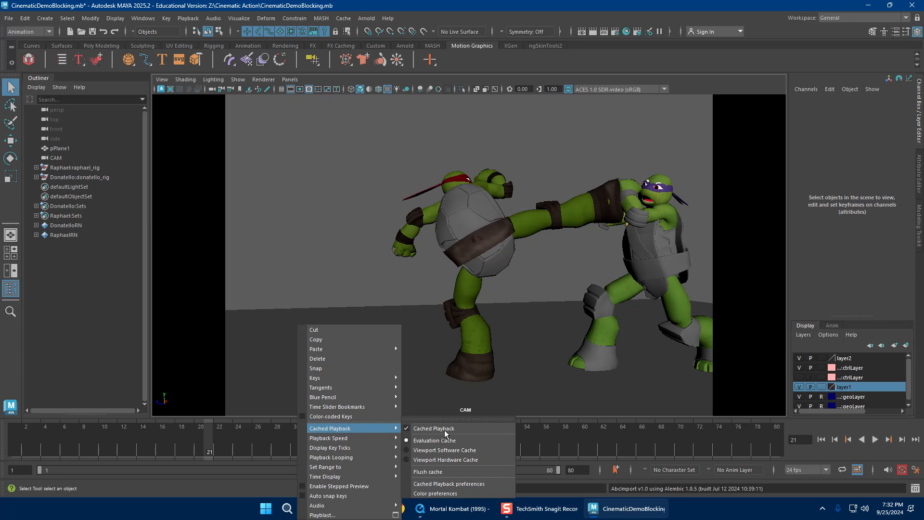
{"action": "left_click", "coordinate": [408, 430]}
{"action": "key", "text": "alt+v"}
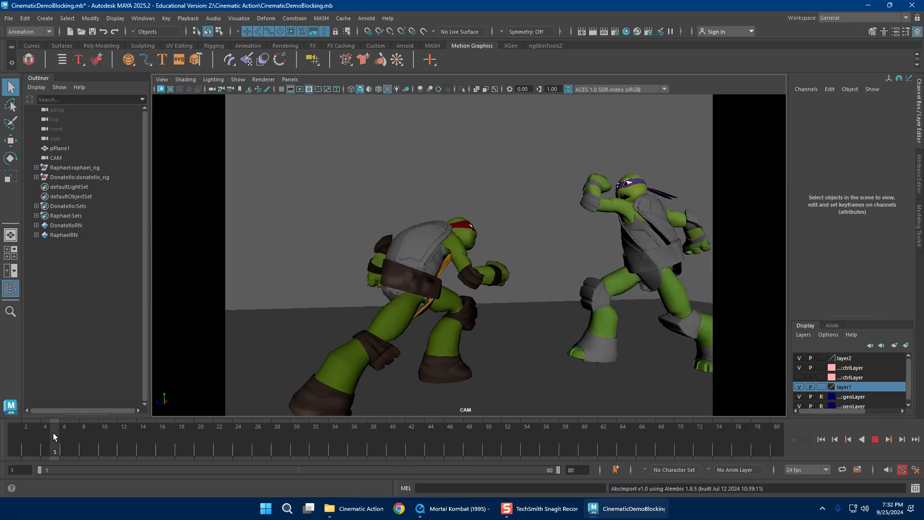
{"action": "left_click_drag", "start_coordinate": [157, 436], "coordinate": [17, 425]}
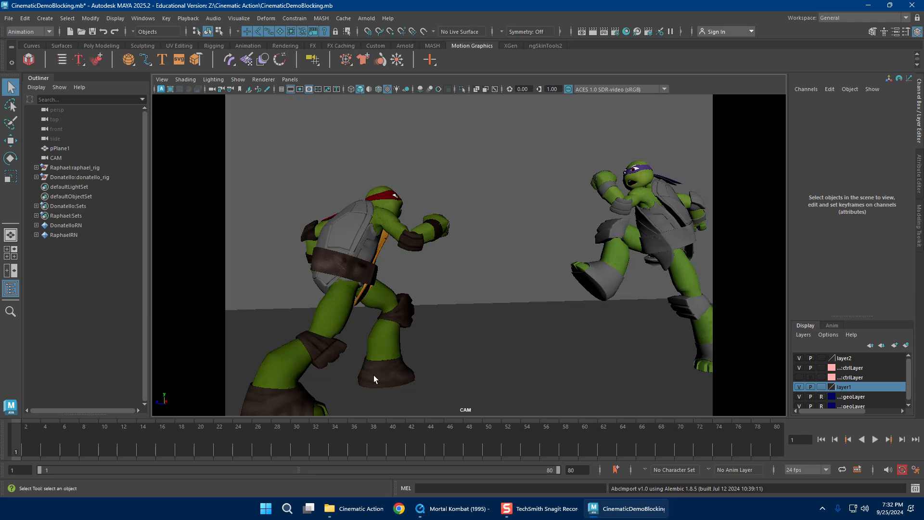
Step: Tear off a separate copy of the persp view and set the main viewport back to the CAM camera
{"action": "left_click", "coordinate": [290, 79]}
{"action": "mouse_move", "coordinate": [349, 90]}
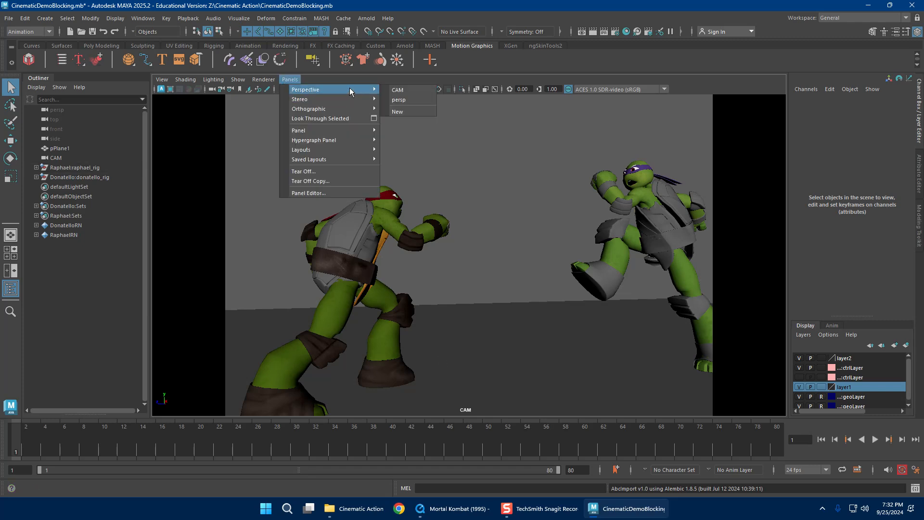
{"action": "left_click", "coordinate": [414, 99]}
{"action": "left_click", "coordinate": [290, 78]}
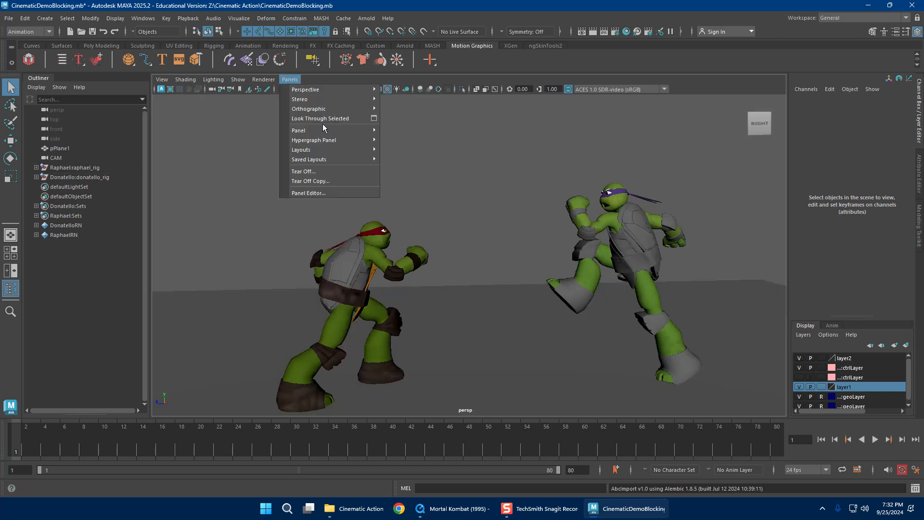
{"action": "left_click", "coordinate": [327, 181]}
{"action": "left_click", "coordinate": [290, 79]}
{"action": "mouse_move", "coordinate": [337, 90]}
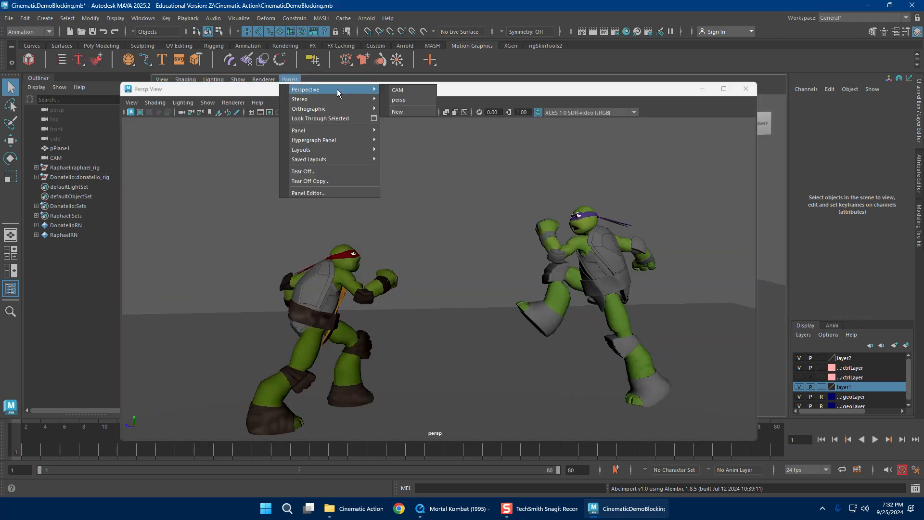
{"action": "left_click", "coordinate": [396, 90]}
{"action": "left_click_drag", "start_coordinate": [537, 93], "coordinate": [695, 62]}
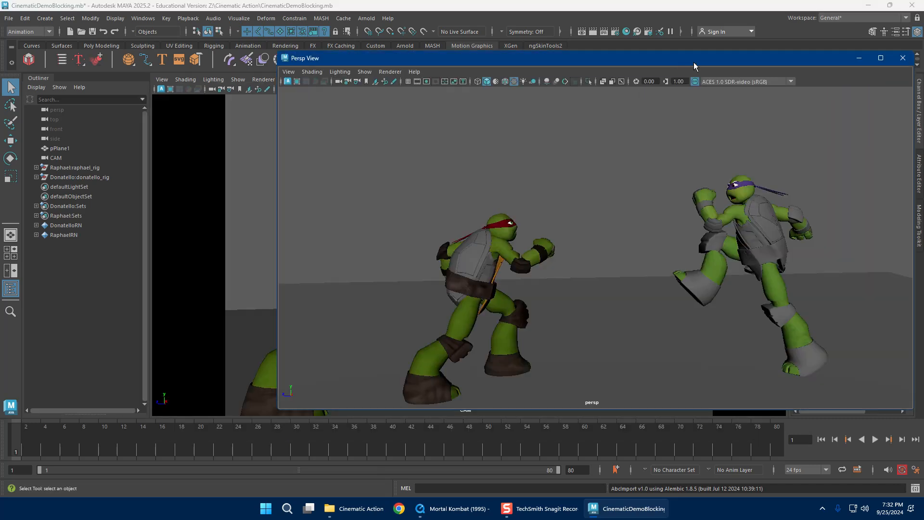
Step: Shrink the floating Persp View window, display NURBS curves in it, and place it beside the characters in the CAM view
{"action": "left_click_drag", "start_coordinate": [30, 439], "coordinate": [94, 436]}
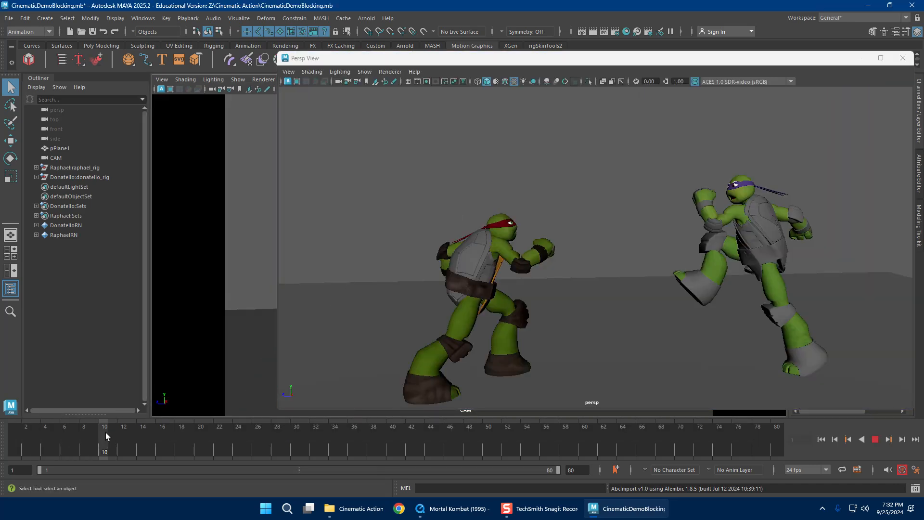
{"action": "left_click_drag", "start_coordinate": [280, 52], "coordinate": [636, 174]}
{"action": "left_click", "coordinate": [721, 198]}
{"action": "mouse_move", "coordinate": [752, 236]}
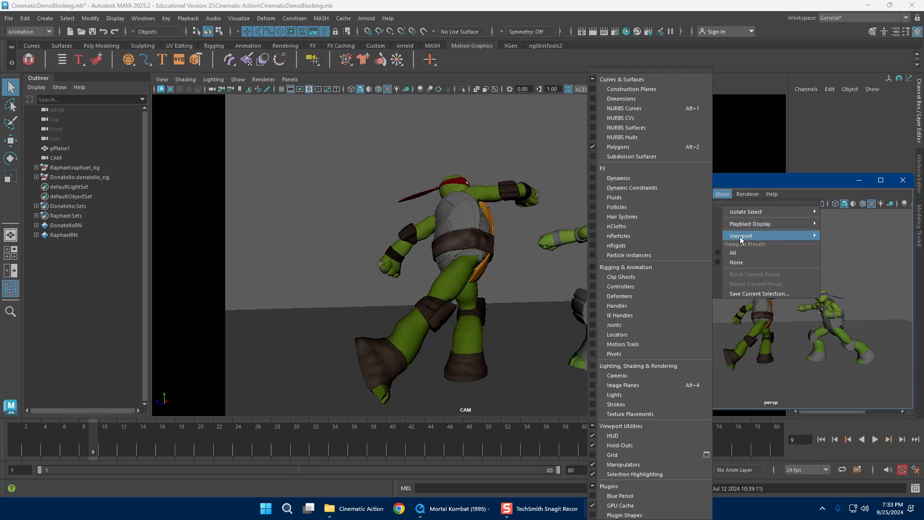
{"action": "left_click", "coordinate": [645, 108]}
{"action": "left_click_drag", "start_coordinate": [770, 180], "coordinate": [758, 70]}
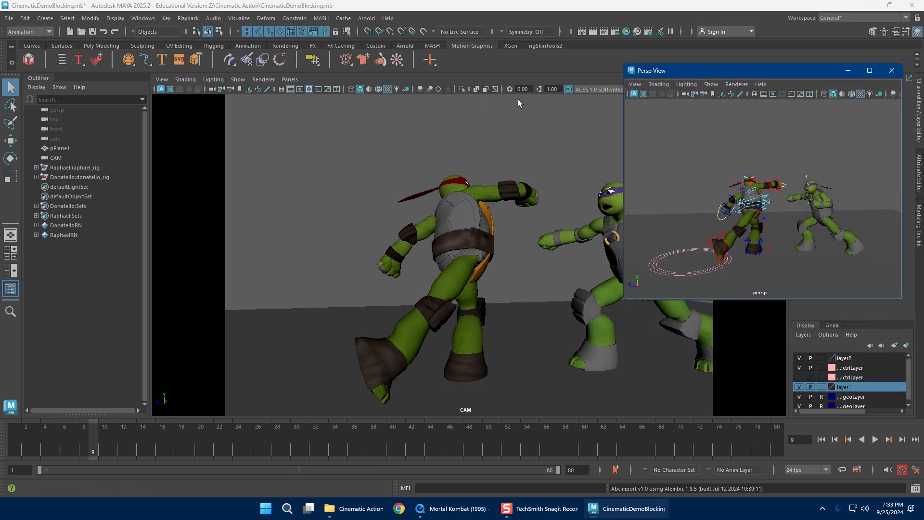
Step: Select all of Raphael's rig controls in the Persp View and key them at frame 3
{"action": "left_click", "coordinate": [530, 117]}
{"action": "mouse_move", "coordinate": [13, 441]}
{"action": "left_mouse_down"}
{"action": "mouse_move", "coordinate": [128, 444]}
{"action": "mouse_move", "coordinate": [5, 441]}
{"action": "left_mouse_up"}
{"action": "key", "text": "s"}
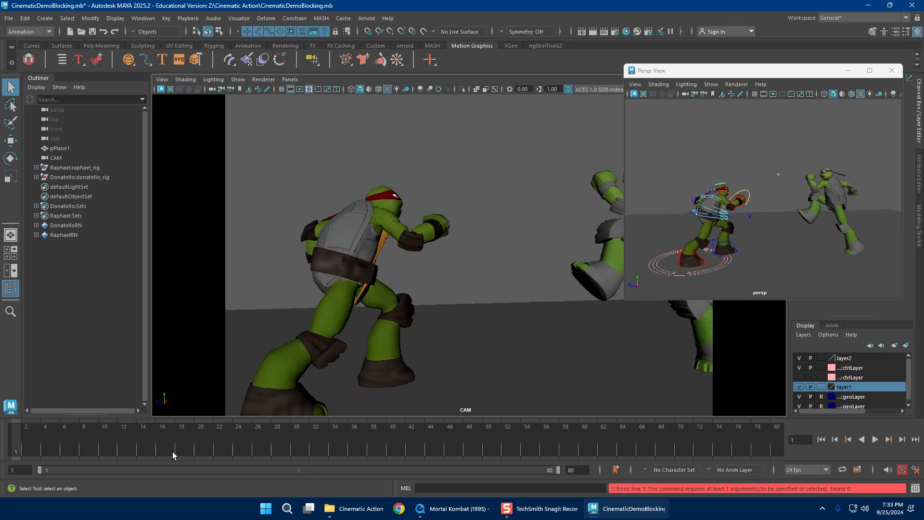
{"action": "mouse_move", "coordinate": [29, 438]}
{"action": "left_mouse_down"}
{"action": "mouse_move", "coordinate": [140, 433]}
{"action": "mouse_move", "coordinate": [16, 434]}
{"action": "left_mouse_up"}
{"action": "left_click_drag", "start_coordinate": [650, 152], "coordinate": [790, 296]}
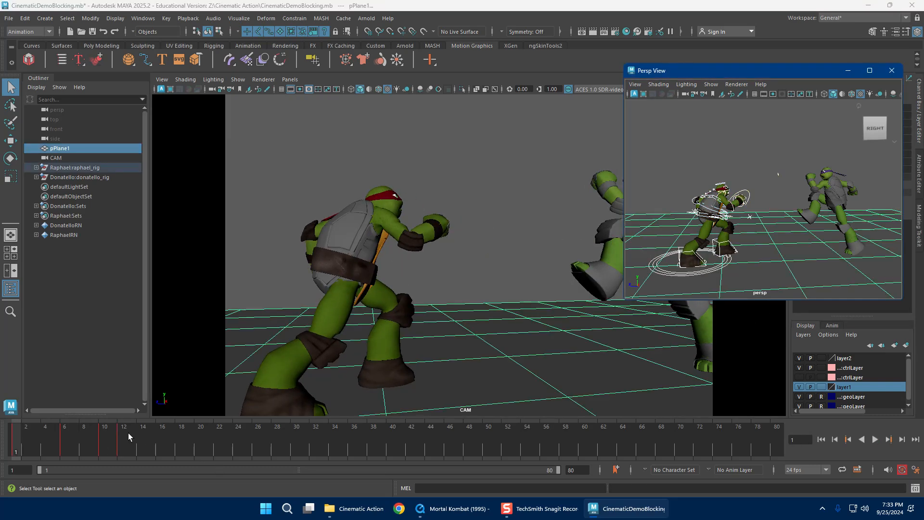
{"action": "left_click", "coordinate": [36, 442]}
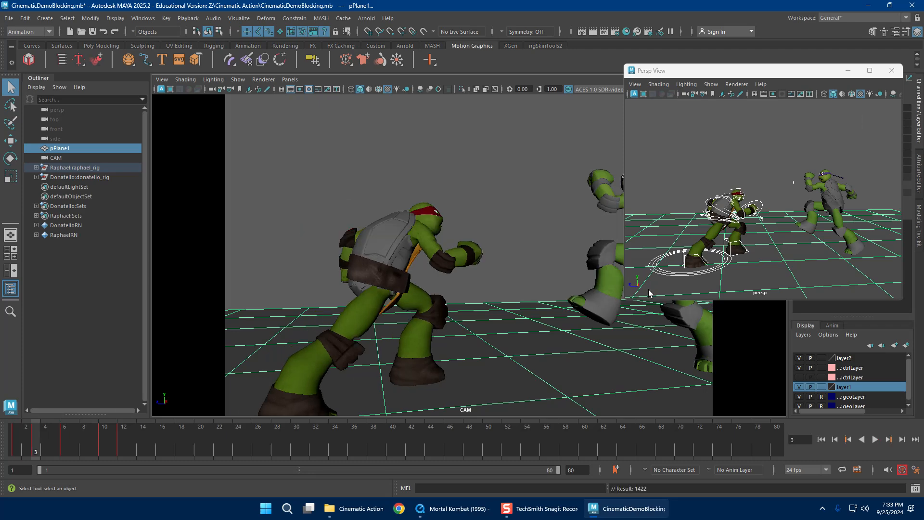
Step: Clear the selection, reposition the Persp View window, and select and frame Raphael's root control in it
{"action": "left_click", "coordinate": [731, 161]}
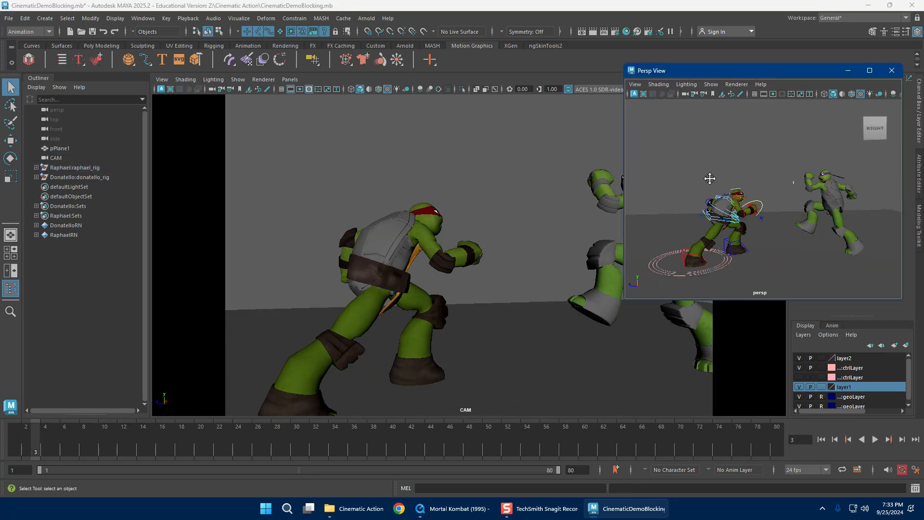
{"action": "middle_click_drag", "start_coordinate": [710, 179], "coordinate": [708, 152], "text": "alt"}
{"action": "right_click_drag", "start_coordinate": [708, 152], "coordinate": [838, 191], "text": "alt"}
{"action": "middle_click_drag", "start_coordinate": [758, 210], "coordinate": [813, 198], "text": "alt"}
{"action": "right_click_drag", "start_coordinate": [813, 199], "coordinate": [760, 207], "text": "alt"}
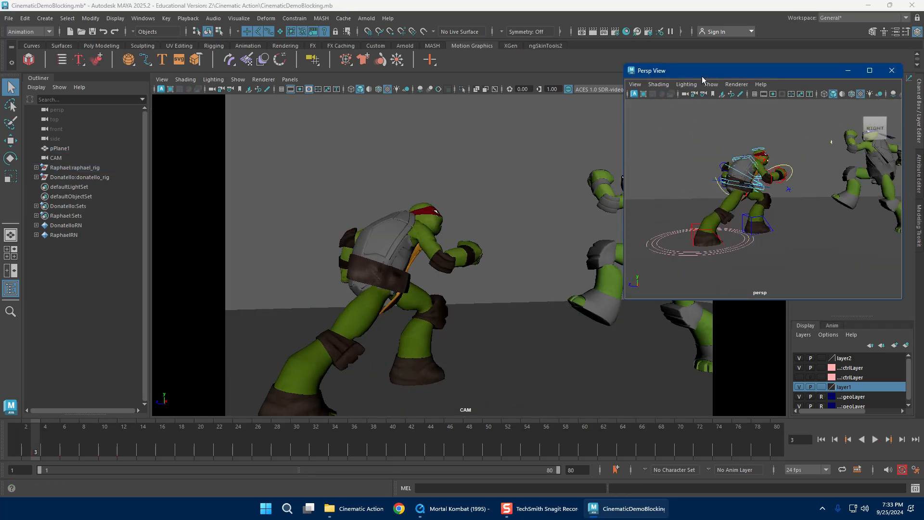
{"action": "left_click_drag", "start_coordinate": [702, 76], "coordinate": [676, 106]}
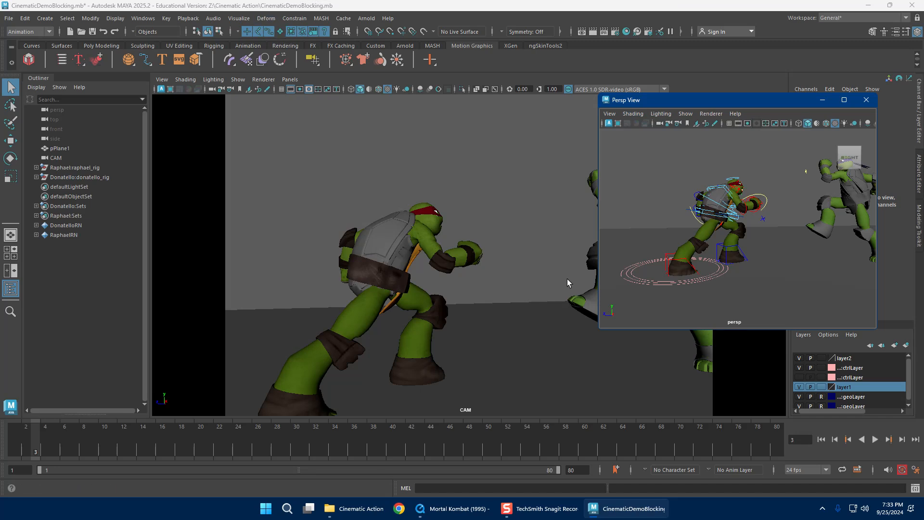
{"action": "left_click_drag", "start_coordinate": [430, 303], "coordinate": [490, 386]}
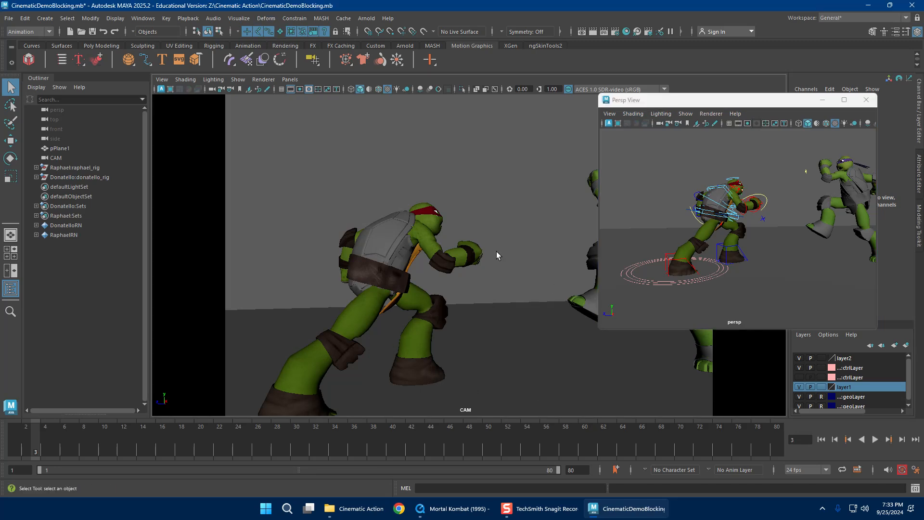
{"action": "left_click", "coordinate": [708, 241]}
{"action": "key", "text": "f"}
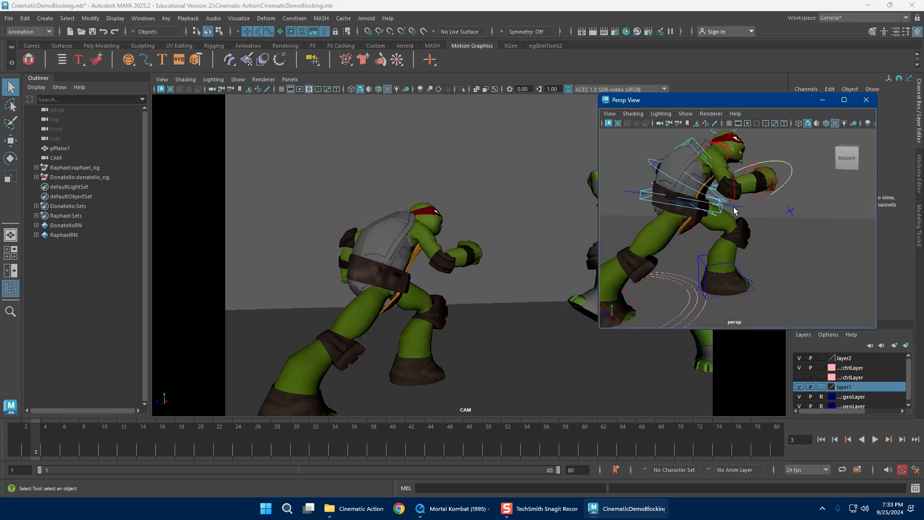
Step: Scrub the opening frames of Raphael's step and return to frame 1
{"action": "left_click_drag", "start_coordinate": [14, 434], "coordinate": [35, 435]}
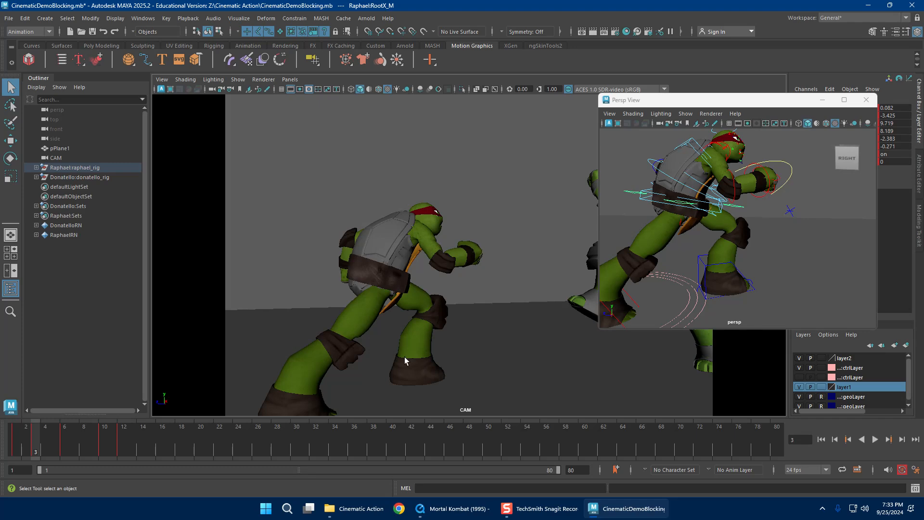
{"action": "left_click_drag", "start_coordinate": [106, 438], "coordinate": [5, 441]}
{"action": "mouse_move", "coordinate": [27, 431]}
{"action": "left_mouse_down"}
{"action": "mouse_move", "coordinate": [62, 434]}
{"action": "mouse_move", "coordinate": [16, 433]}
{"action": "mouse_move", "coordinate": [122, 433]}
{"action": "mouse_move", "coordinate": [16, 434]}
{"action": "left_mouse_up"}
Step: Set the playback Update view option to All in the Time Slider preferences, save, and play and scrub the animation
{"action": "left_click", "coordinate": [918, 470]}
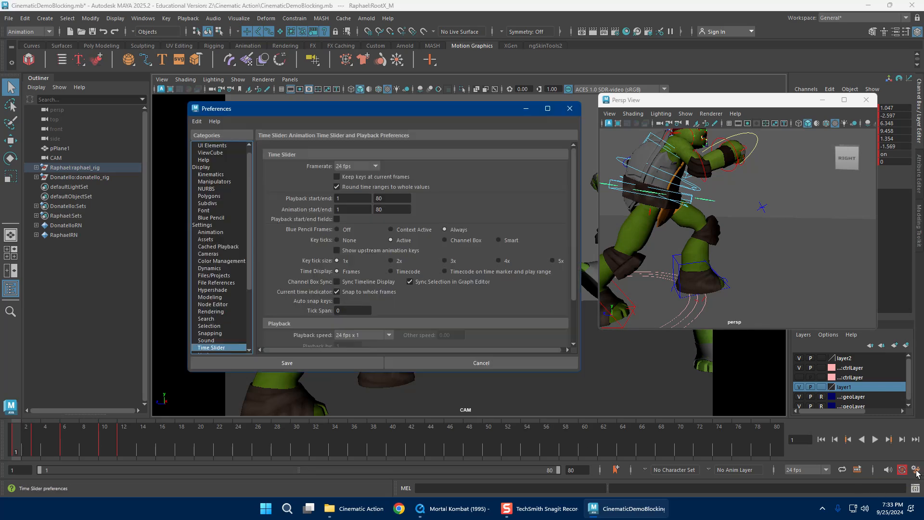
{"action": "scroll", "coordinate": [423, 297], "scroll_direction": "down", "scroll_amount": 2}
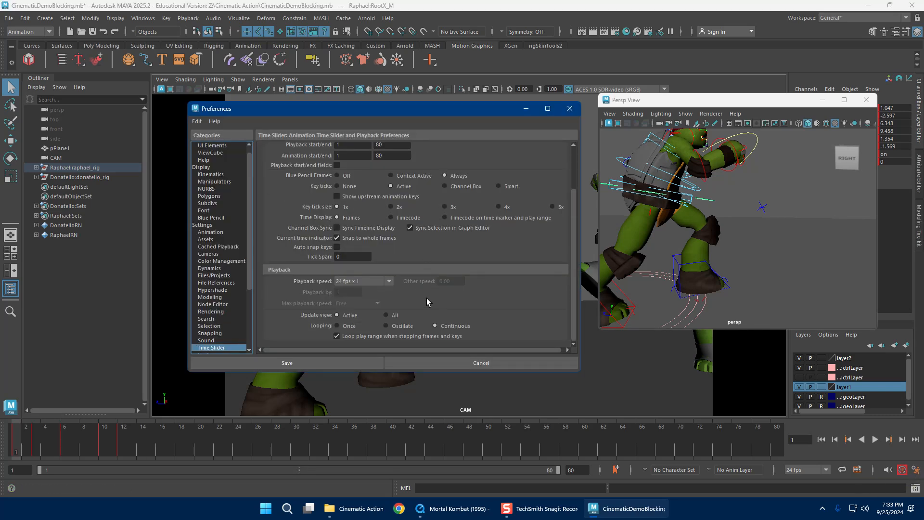
{"action": "scroll", "coordinate": [220, 296], "scroll_direction": "up", "scroll_amount": 1}
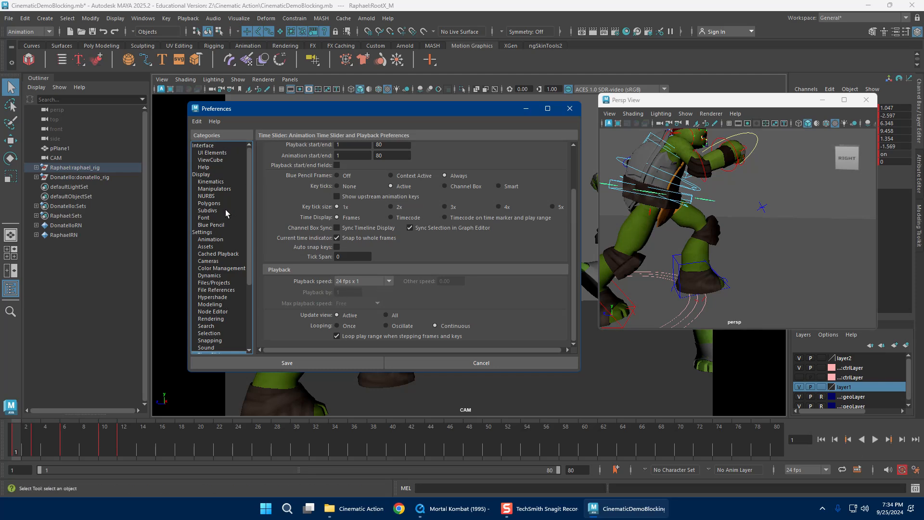
{"action": "scroll", "coordinate": [223, 236], "scroll_direction": "down", "scroll_amount": 5}
{"action": "left_click", "coordinate": [227, 268]}
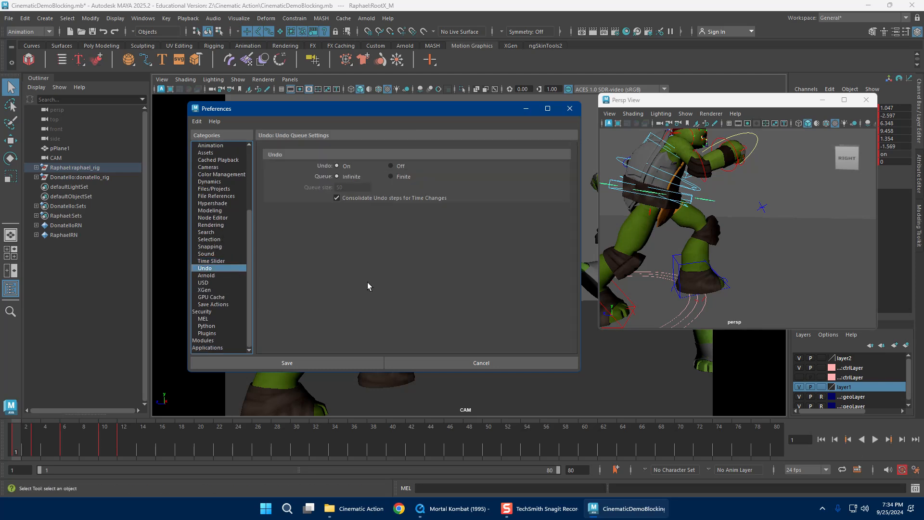
{"action": "left_click", "coordinate": [230, 261]}
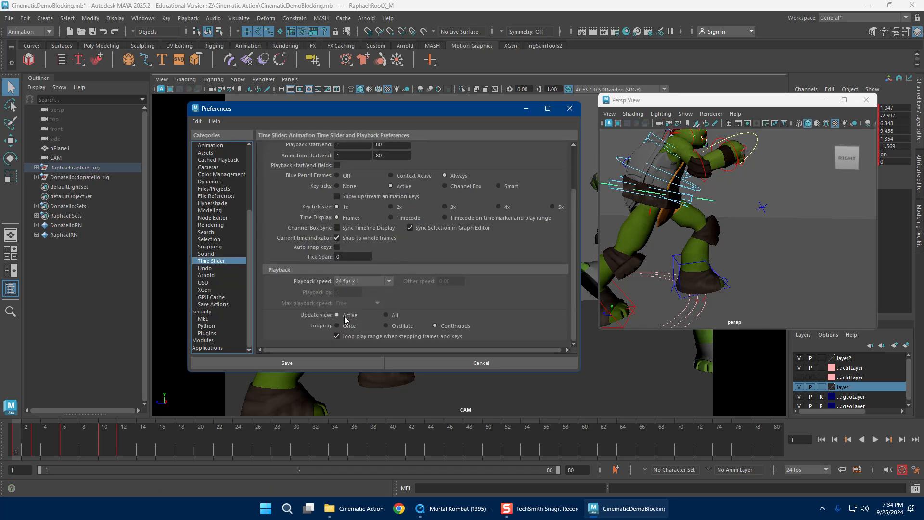
{"action": "left_click", "coordinate": [343, 361]}
{"action": "key", "text": "alt+v"}
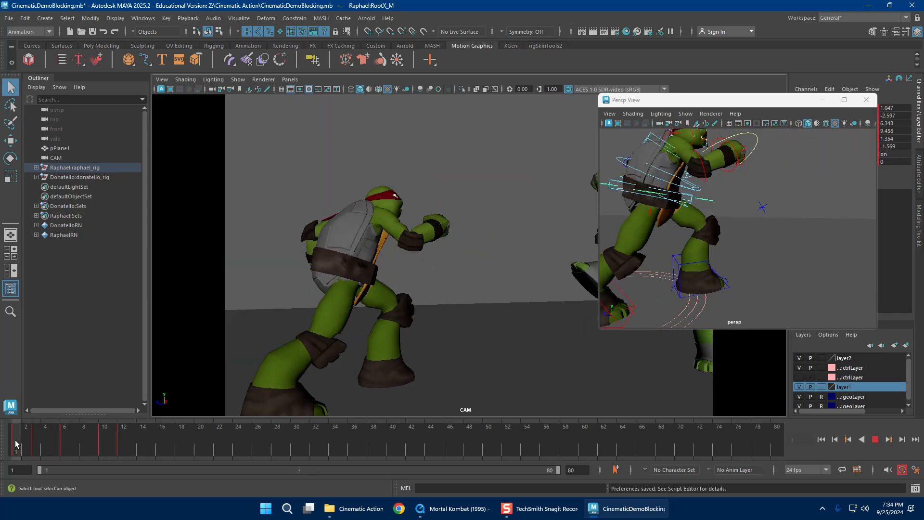
{"action": "left_click_drag", "start_coordinate": [38, 443], "coordinate": [16, 439]}
Step: Reopen the Time Slider preferences to review the playback Update view option, save them, and replay the animation
{"action": "left_click", "coordinate": [917, 471]}
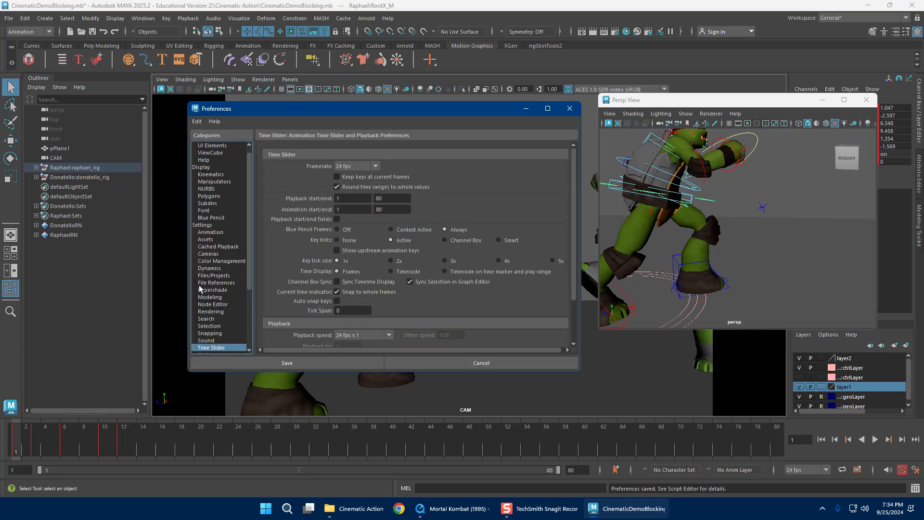
{"action": "scroll", "coordinate": [210, 282], "scroll_direction": "down", "scroll_amount": 4}
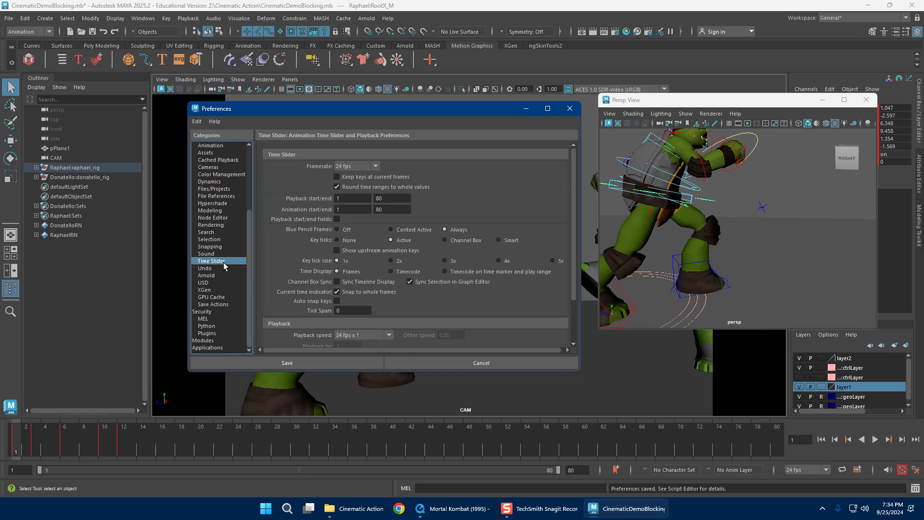
{"action": "scroll", "coordinate": [407, 305], "scroll_direction": "down", "scroll_amount": 2}
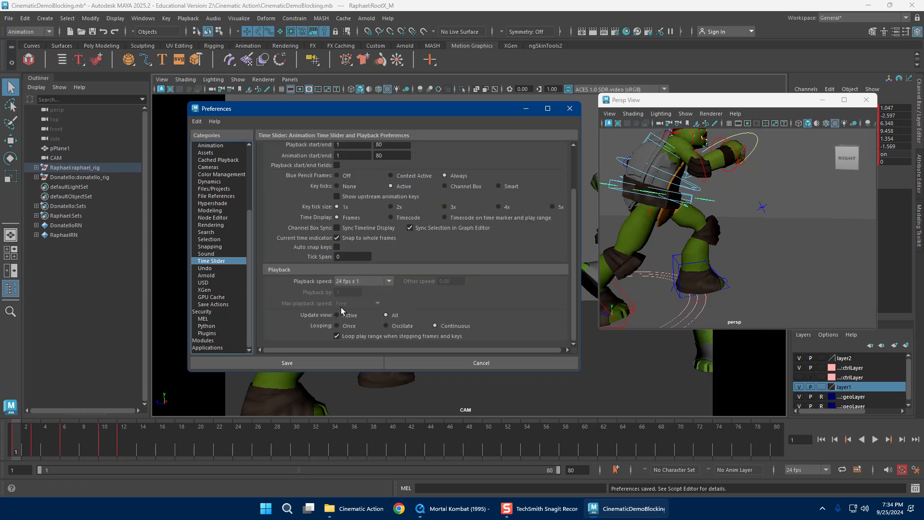
{"action": "left_click", "coordinate": [346, 362]}
{"action": "key", "text": "alt+v"}
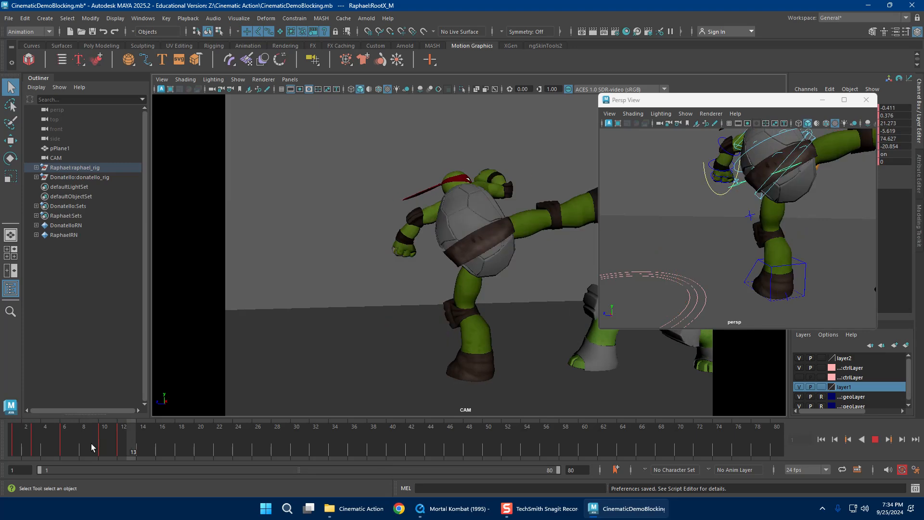
Step: Copy the left foot control's key from frame 6, paste it at frame 3, and play back the result
{"action": "mouse_move", "coordinate": [118, 437]}
{"action": "left_mouse_down"}
{"action": "mouse_move", "coordinate": [12, 436]}
{"action": "mouse_move", "coordinate": [69, 440]}
{"action": "mouse_move", "coordinate": [39, 437]}
{"action": "left_mouse_up"}
{"action": "left_click", "coordinate": [706, 267]}
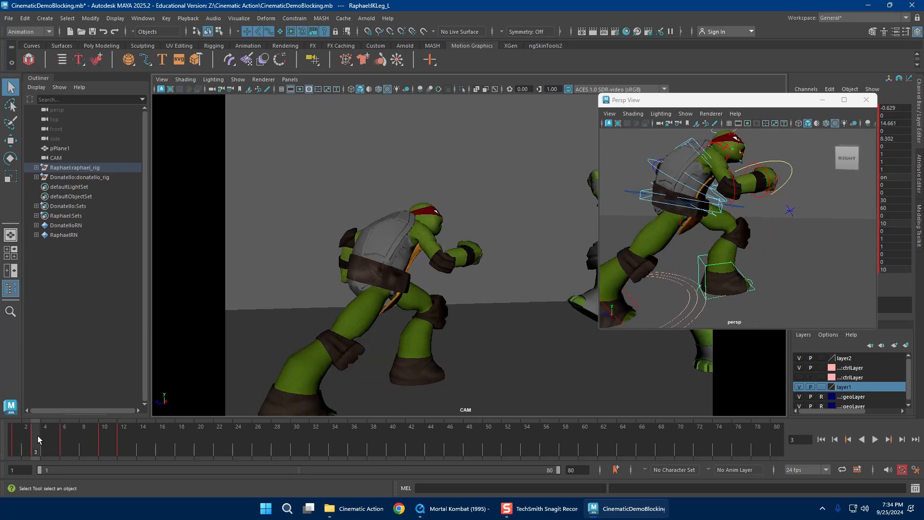
{"action": "key", "text": "alt+v"}
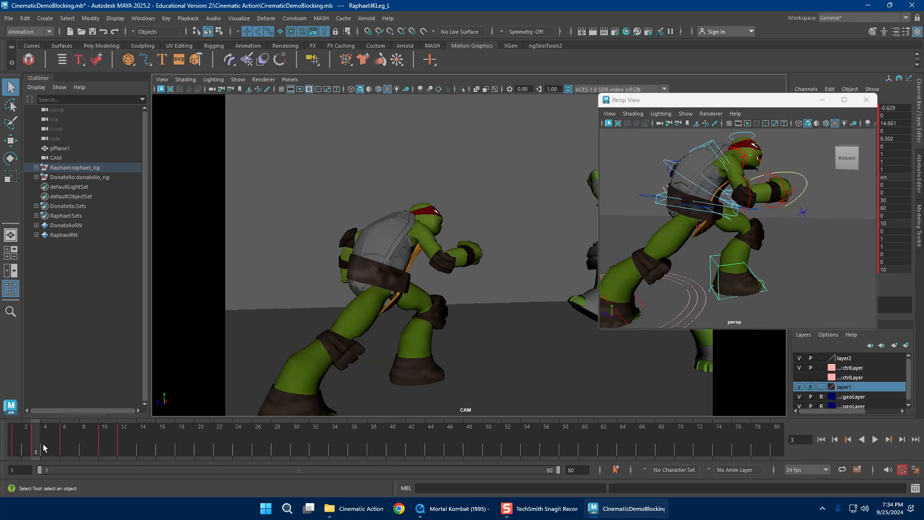
{"action": "mouse_move", "coordinate": [50, 441]}
{"action": "left_mouse_down"}
{"action": "mouse_move", "coordinate": [61, 440]}
{"action": "mouse_move", "coordinate": [17, 450]}
{"action": "mouse_move", "coordinate": [35, 450]}
{"action": "left_mouse_up"}
{"action": "right_click", "coordinate": [60, 440]}
{"action": "left_click", "coordinate": [97, 261]}
{"action": "right_click", "coordinate": [44, 450]}
{"action": "mouse_move", "coordinate": [118, 273]}
{"action": "left_click", "coordinate": [155, 273]}
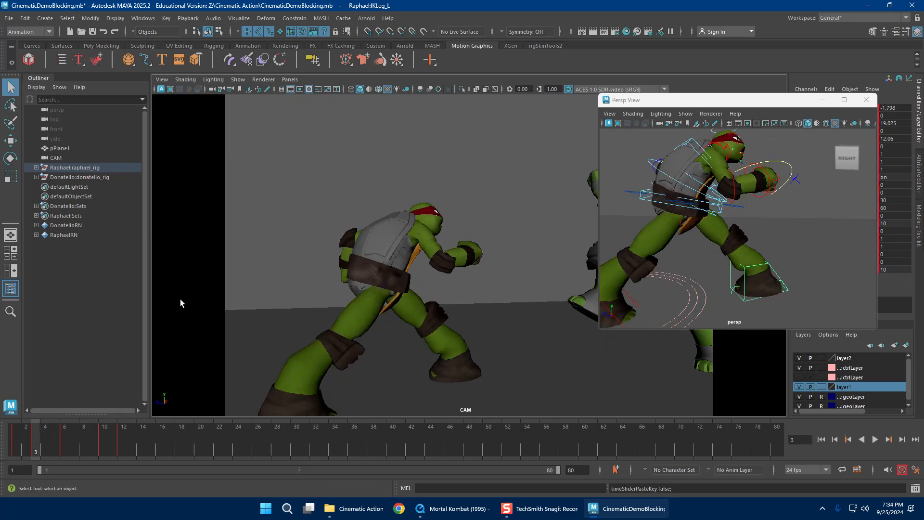
{"action": "key", "text": "alt+v"}
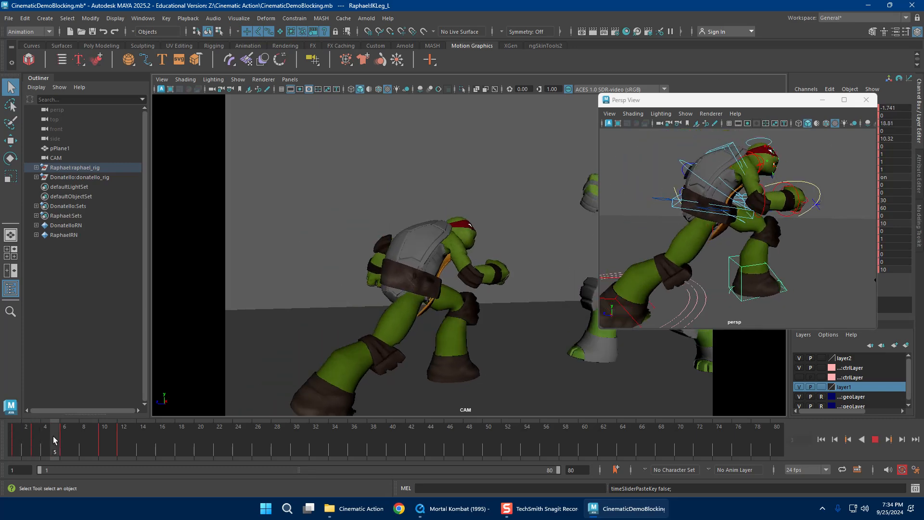
Step: Move Raphael's root control forward at frame 3 to about -0.9, -2.2, 11.4 in X, Y, Z, checking it against neighbouring frames
{"action": "left_click", "coordinate": [631, 194]}
{"action": "key", "text": "w"}
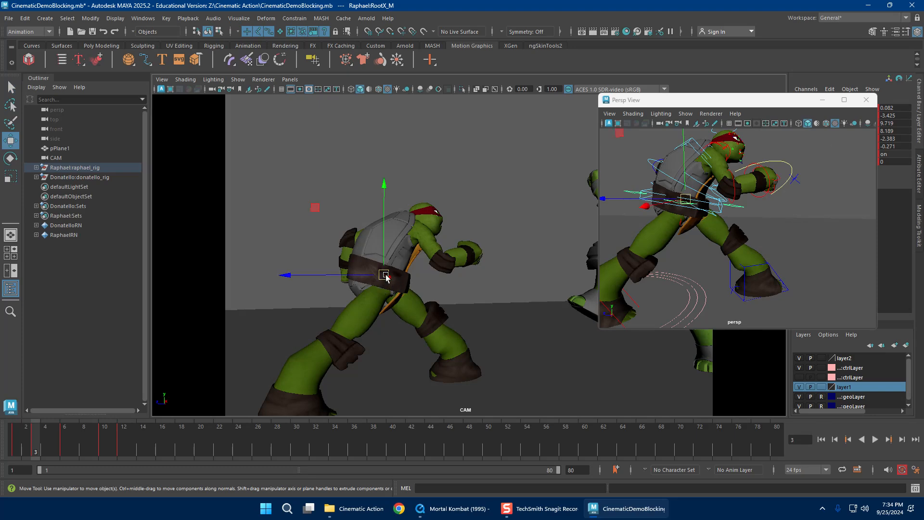
{"action": "left_click_drag", "start_coordinate": [384, 276], "coordinate": [408, 268]}
{"action": "mouse_move", "coordinate": [30, 432]}
{"action": "left_mouse_down"}
{"action": "mouse_move", "coordinate": [66, 438]}
{"action": "mouse_move", "coordinate": [34, 439]}
{"action": "left_mouse_up"}
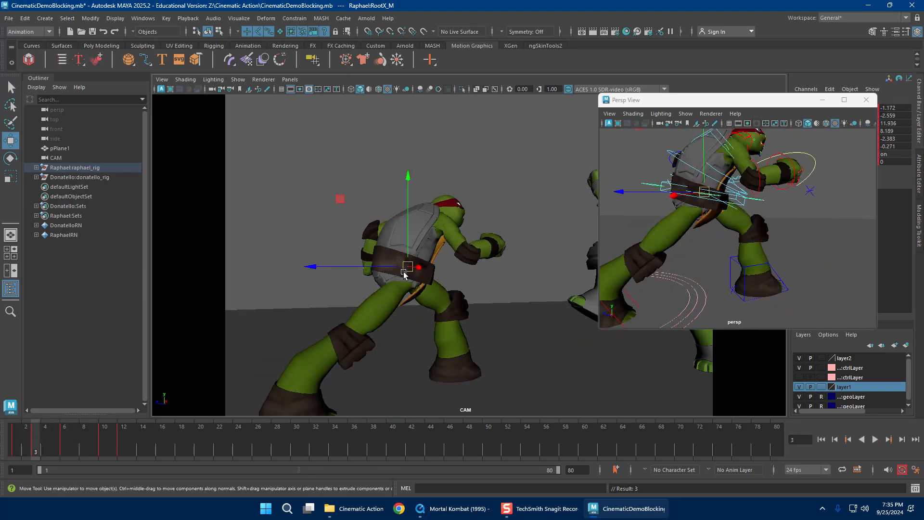
{"action": "left_click_drag", "start_coordinate": [404, 274], "coordinate": [398, 271]}
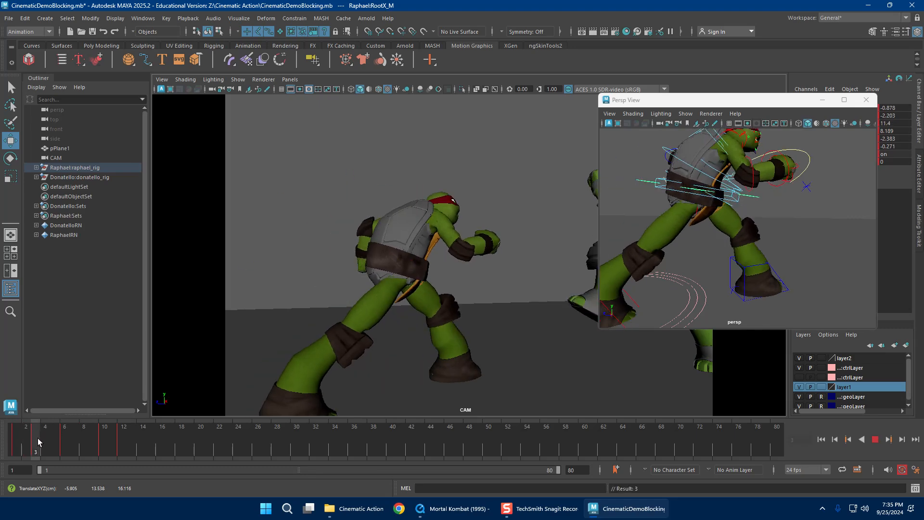
{"action": "mouse_move", "coordinate": [39, 442]}
{"action": "left_mouse_down"}
{"action": "mouse_move", "coordinate": [107, 440]}
{"action": "mouse_move", "coordinate": [13, 444]}
{"action": "mouse_move", "coordinate": [36, 440]}
{"action": "left_mouse_up"}
Step: Set the right foot control's Roll to about 47.3 at frame 3, uncovering its channels first, and review the step
{"action": "left_click", "coordinate": [635, 299]}
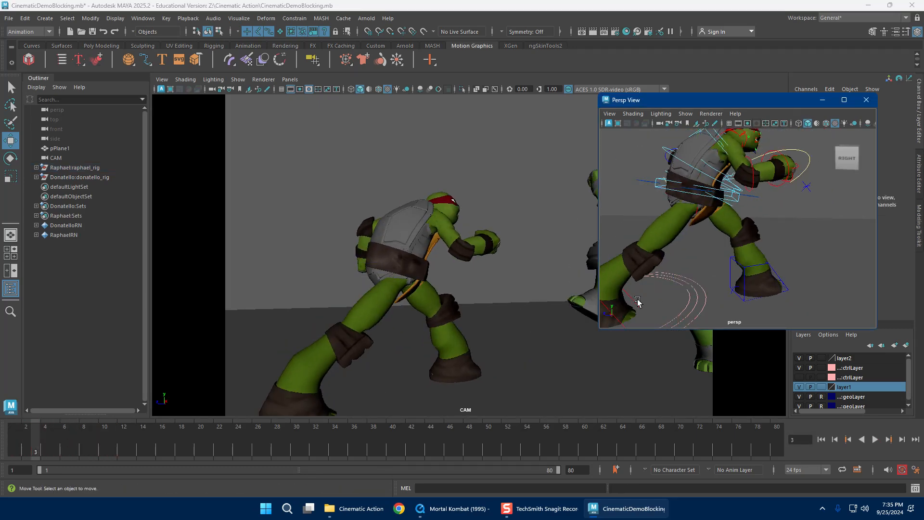
{"action": "left_click", "coordinate": [633, 299]}
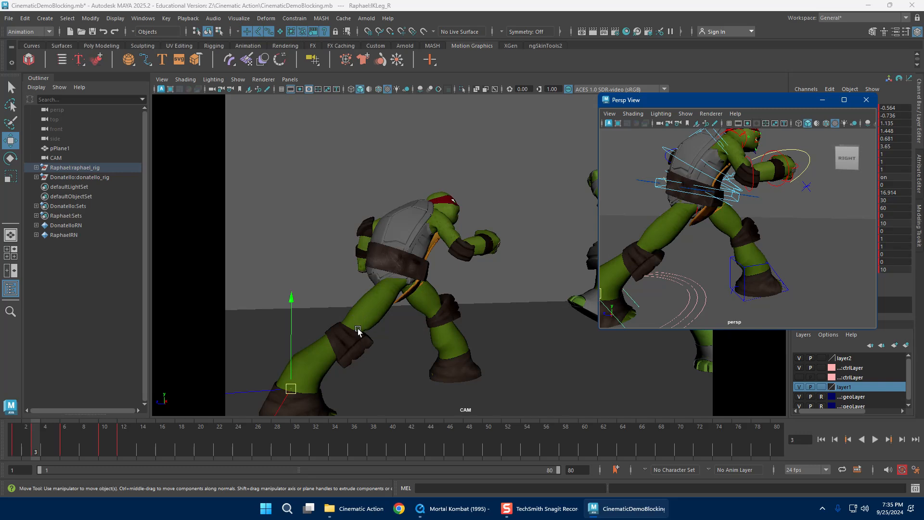
{"action": "left_click_drag", "start_coordinate": [756, 102], "coordinate": [632, 71]}
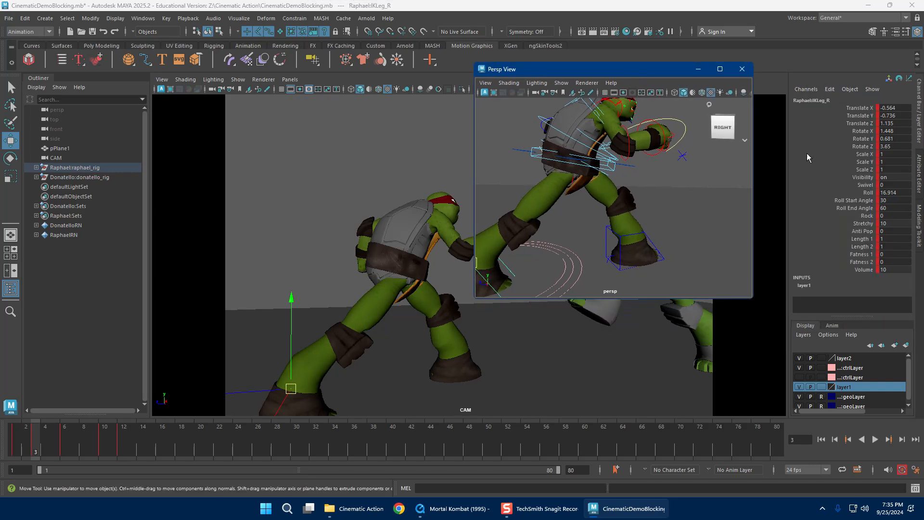
{"action": "left_click", "coordinate": [868, 192]}
{"action": "middle_click_drag", "start_coordinate": [525, 228], "coordinate": [685, 224]}
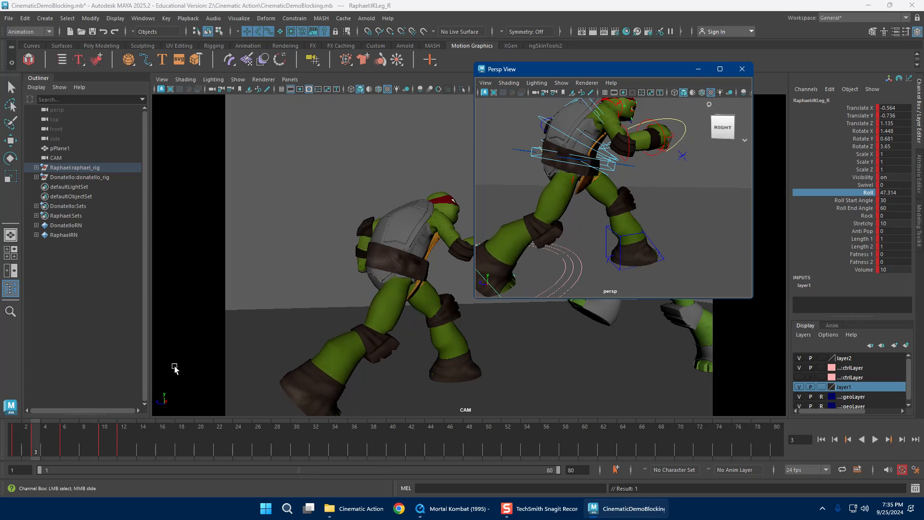
{"action": "mouse_move", "coordinate": [12, 437]}
{"action": "left_mouse_down"}
{"action": "mouse_move", "coordinate": [64, 438]}
{"action": "mouse_move", "coordinate": [18, 438]}
{"action": "left_mouse_up"}
{"action": "key", "text": "alt+v"}
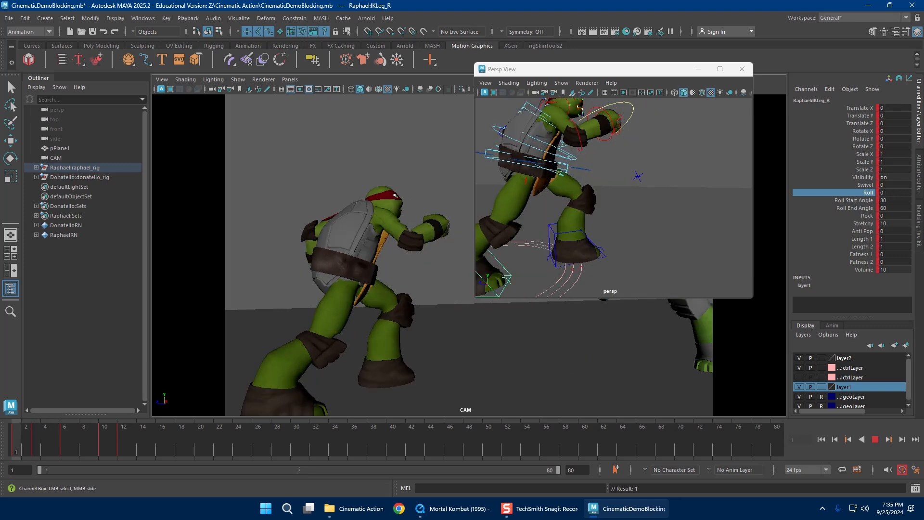
{"action": "left_click_drag", "start_coordinate": [86, 444], "coordinate": [38, 449]}
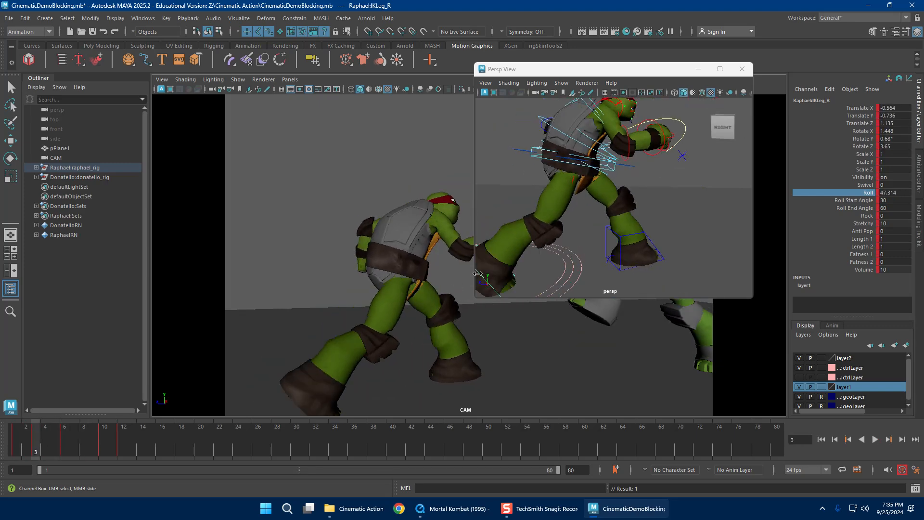
Step: Select all of Raphael's controls and inspect their keys and animation curves in the Graph Editor
{"action": "right_click_drag", "start_coordinate": [582, 263], "coordinate": [513, 223], "text": "alt"}
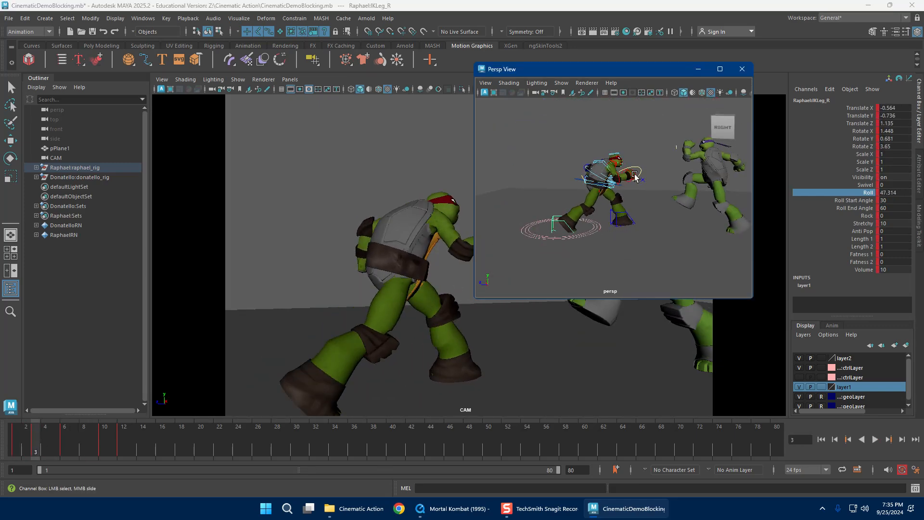
{"action": "left_click_drag", "start_coordinate": [666, 136], "coordinate": [508, 252]}
{"action": "left_click", "coordinate": [143, 19]}
{"action": "mouse_move", "coordinate": [203, 89]}
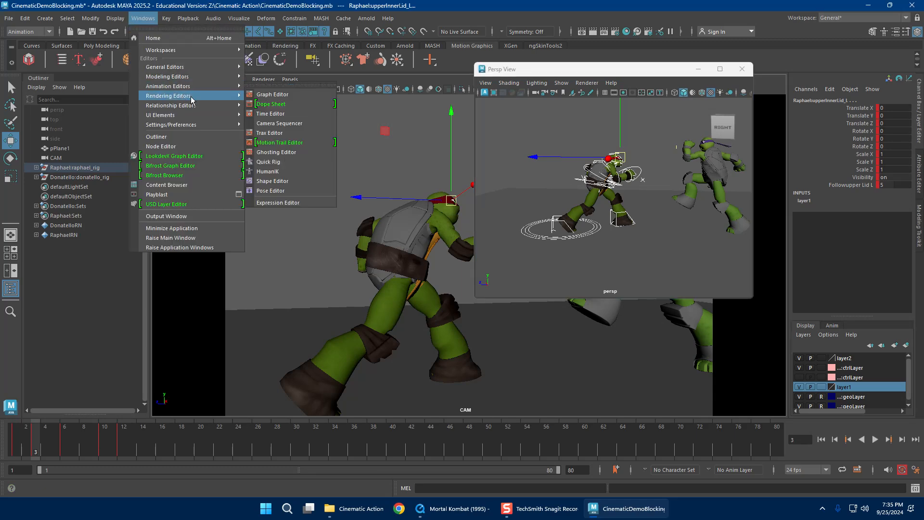
{"action": "left_click", "coordinate": [270, 89]}
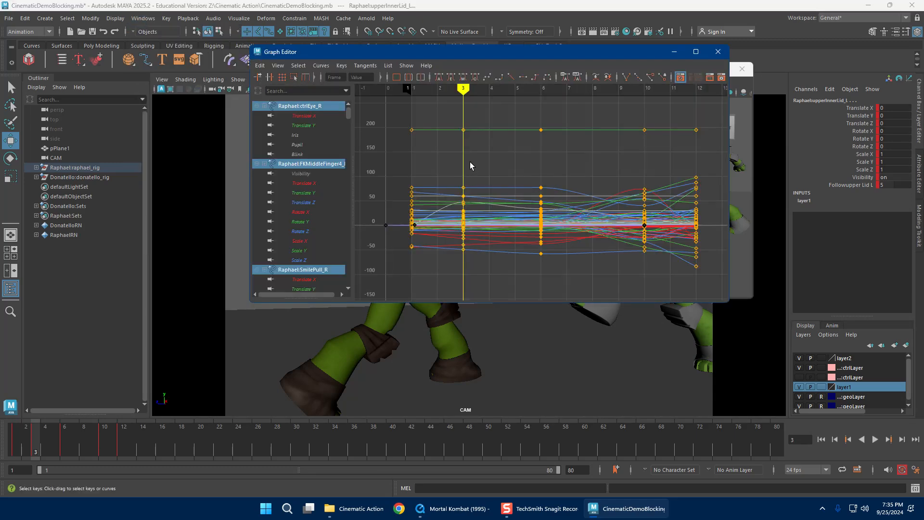
{"action": "left_click_drag", "start_coordinate": [619, 241], "coordinate": [621, 244]}
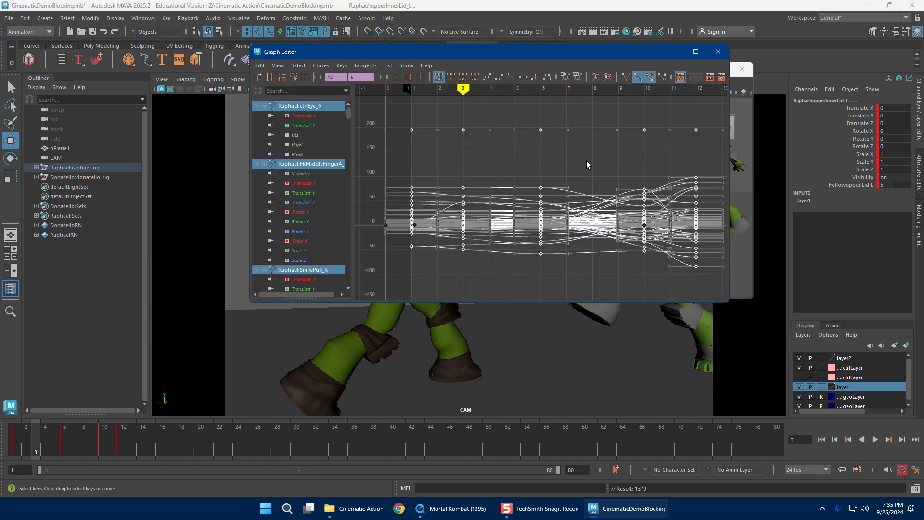
{"action": "left_click", "coordinate": [589, 165]}
{"action": "left_click", "coordinate": [718, 51]}
Step: Return to frame 1 and save the scene
{"action": "mouse_move", "coordinate": [15, 439]}
{"action": "left_mouse_down"}
{"action": "mouse_move", "coordinate": [108, 438]}
{"action": "mouse_move", "coordinate": [15, 440]}
{"action": "left_mouse_up"}
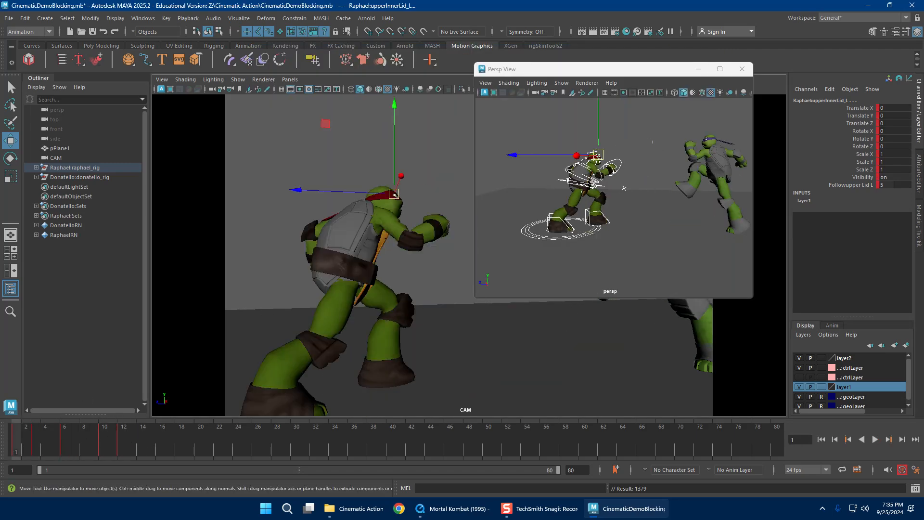
{"action": "left_click", "coordinate": [7, 18]}
{"action": "left_click", "coordinate": [29, 53]}
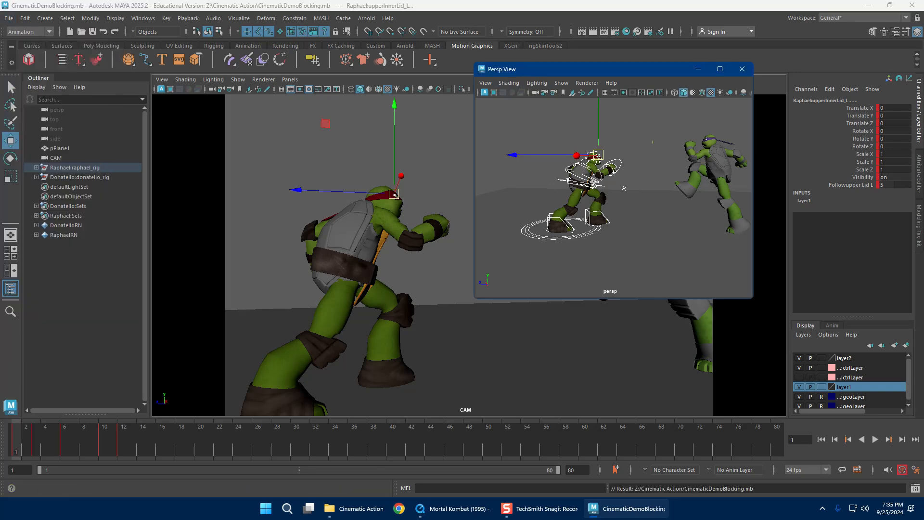
Step: Play the animation and reposition the Persp View window clear of both characters in the CAM view
{"action": "left_click_drag", "start_coordinate": [554, 71], "coordinate": [670, 63]}
{"action": "left_click_drag", "start_coordinate": [21, 446], "coordinate": [54, 448]}
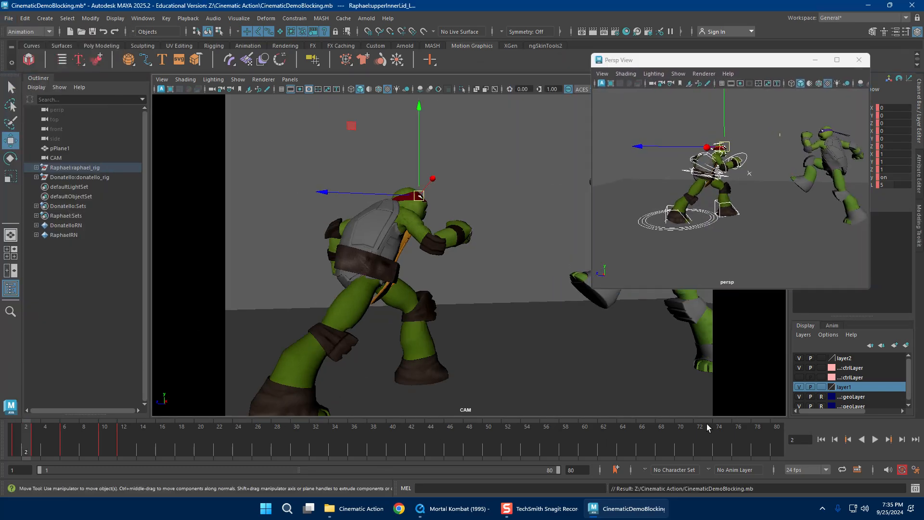
{"action": "left_click", "coordinate": [876, 439]}
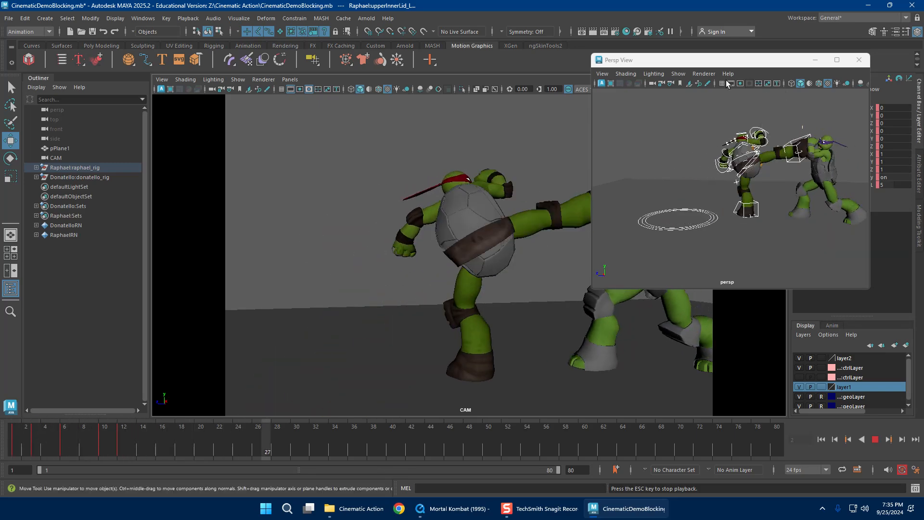
{"action": "left_click_drag", "start_coordinate": [703, 65], "coordinate": [139, 51]}
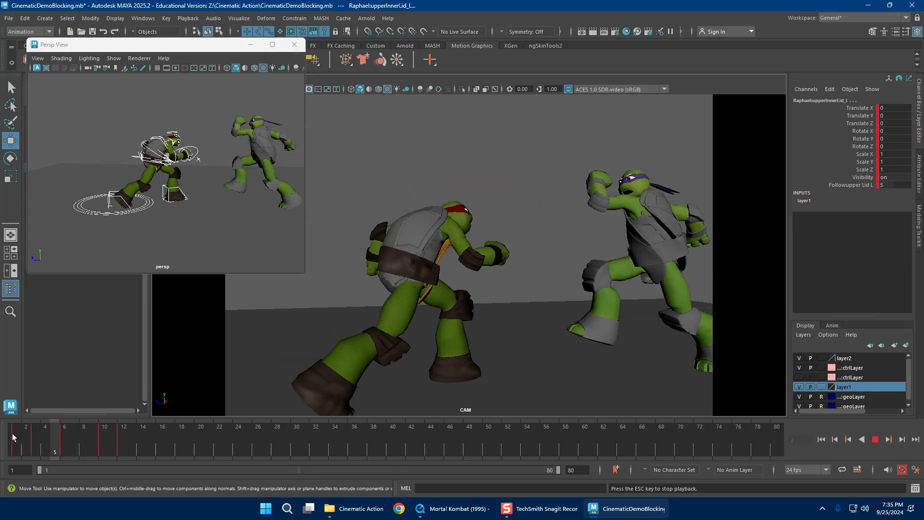
Step: Replay the step into the kick from frames 1 and 3, and stop playback
{"action": "left_click", "coordinate": [12, 433]}
{"action": "left_click", "coordinate": [13, 433]}
{"action": "left_click", "coordinate": [13, 434]}
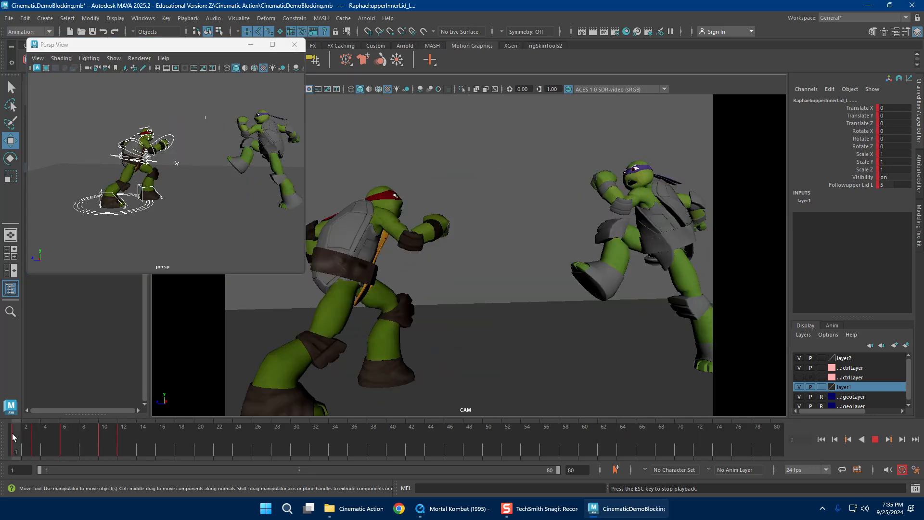
{"action": "left_click", "coordinate": [12, 433]}
{"action": "left_click", "coordinate": [32, 436]}
{"action": "left_click", "coordinate": [33, 437]}
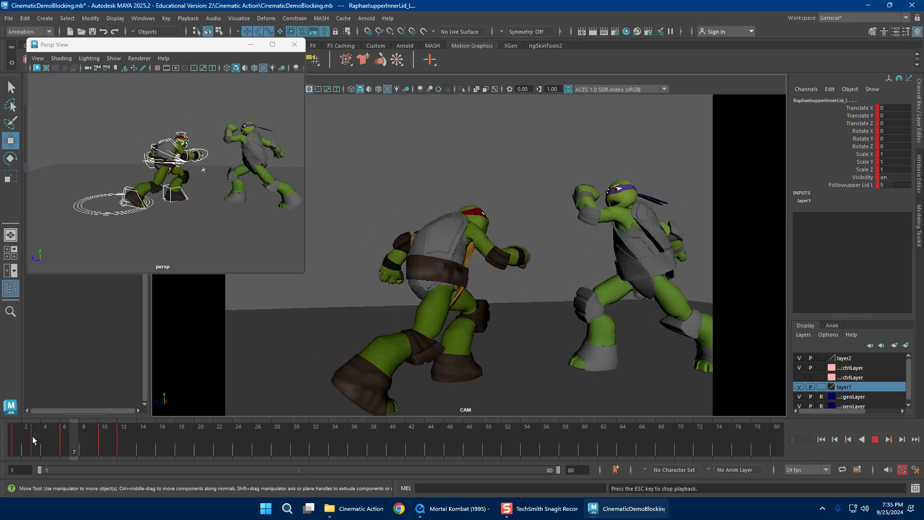
{"action": "left_click", "coordinate": [879, 441]}
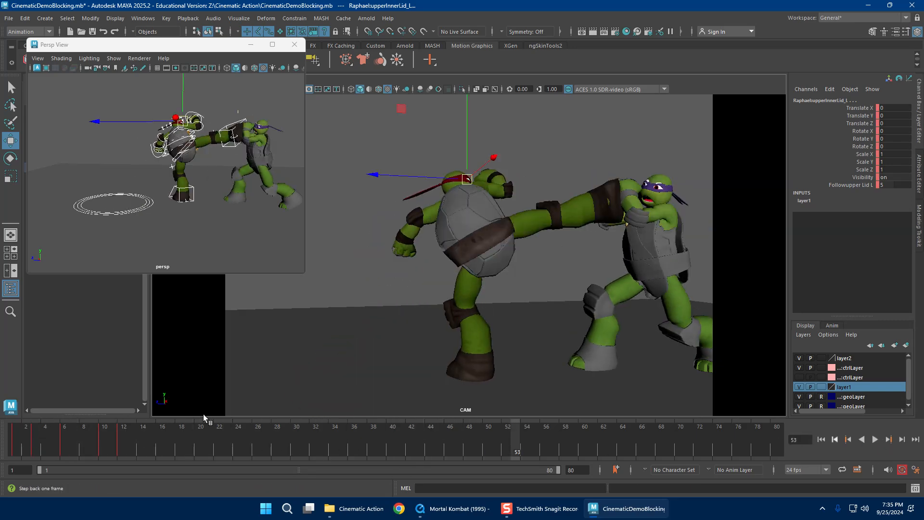
Step: At frame 3, adjust Raphael's torso with the upper spine controls, rotating the middle one to about 7.5, 0.7, -9.3
{"action": "mouse_move", "coordinate": [14, 436]}
{"action": "left_mouse_down"}
{"action": "mouse_move", "coordinate": [73, 436]}
{"action": "mouse_move", "coordinate": [24, 429]}
{"action": "mouse_move", "coordinate": [64, 430]}
{"action": "mouse_move", "coordinate": [38, 429]}
{"action": "left_mouse_up"}
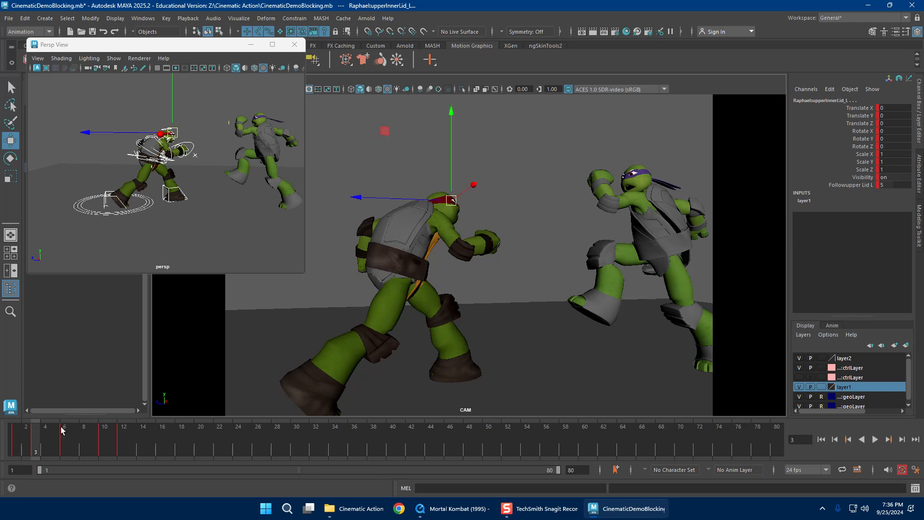
{"action": "scroll", "coordinate": [169, 185], "scroll_direction": "up", "scroll_amount": 5}
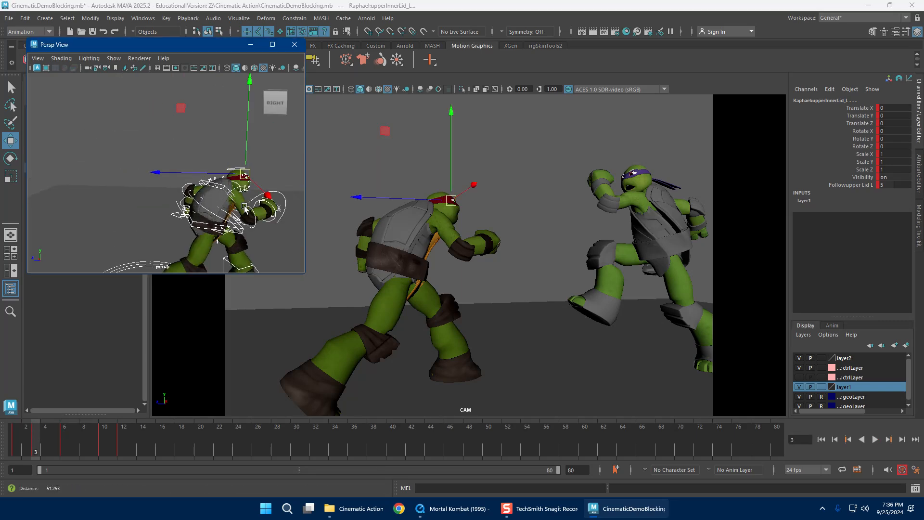
{"action": "left_click", "coordinate": [131, 153]}
{"action": "left_click_drag", "start_coordinate": [250, 176], "coordinate": [95, 175], "text": "alt"}
{"action": "scroll", "coordinate": [175, 194], "scroll_direction": "up", "scroll_amount": 5}
{"action": "left_click", "coordinate": [157, 177]}
{"action": "key", "text": "e"}
{"action": "key", "text": "w"}
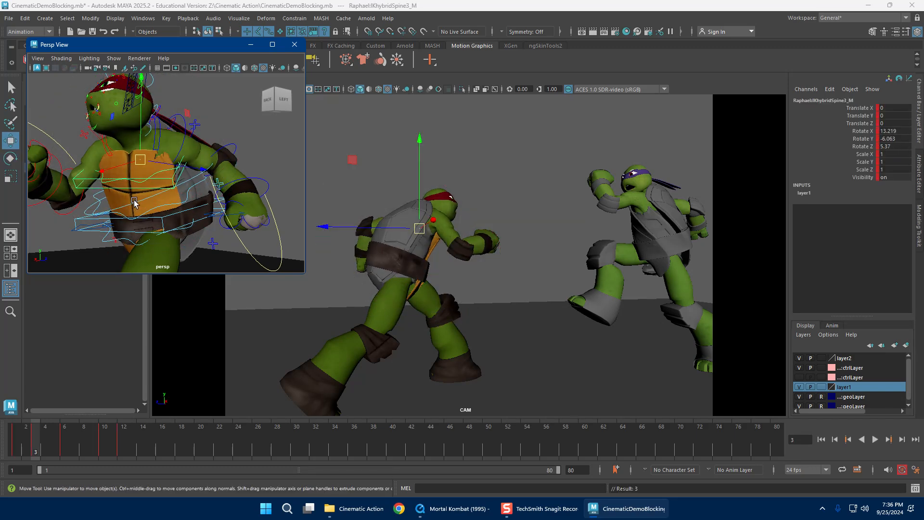
{"action": "left_click", "coordinate": [154, 214]}
{"action": "key", "text": "e"}
{"action": "left_click_drag", "start_coordinate": [363, 249], "coordinate": [363, 289]}
{"action": "key", "text": "w"}
{"action": "left_click_drag", "start_coordinate": [184, 165], "coordinate": [200, 128], "text": "alt"}
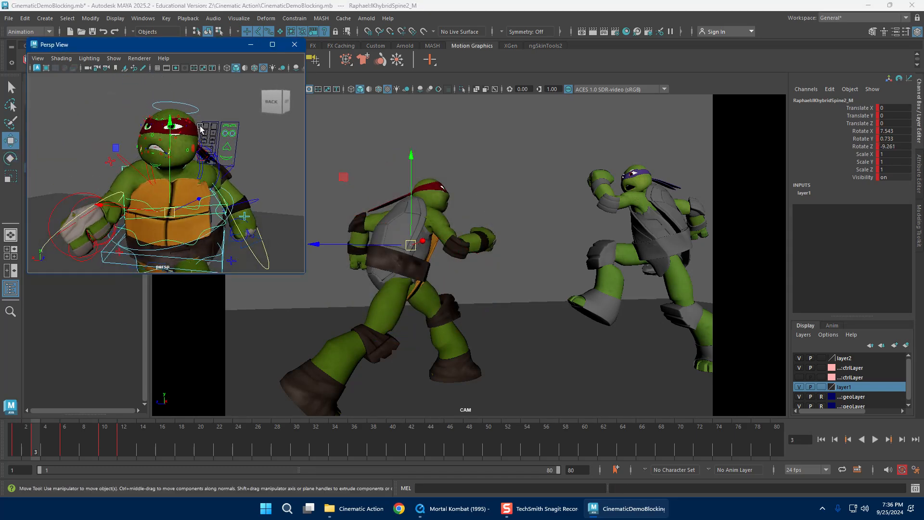
Step: Rotate Raphael's head control at frame 3 to about -15.8, -3.2, 13.5 and play back the change
{"action": "left_click", "coordinate": [195, 109]}
{"action": "key", "text": "e"}
{"action": "left_click_drag", "start_coordinate": [491, 253], "coordinate": [503, 238]}
{"action": "key", "text": "alt+v"}
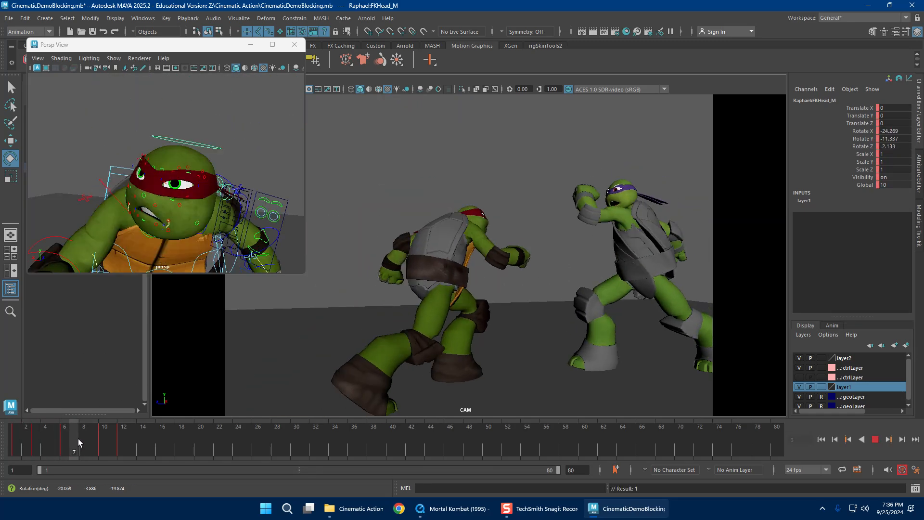
{"action": "key", "text": "alt+v"}
{"action": "left_click_drag", "start_coordinate": [501, 241], "coordinate": [460, 255]}
{"action": "left_click_drag", "start_coordinate": [399, 209], "coordinate": [397, 194]}
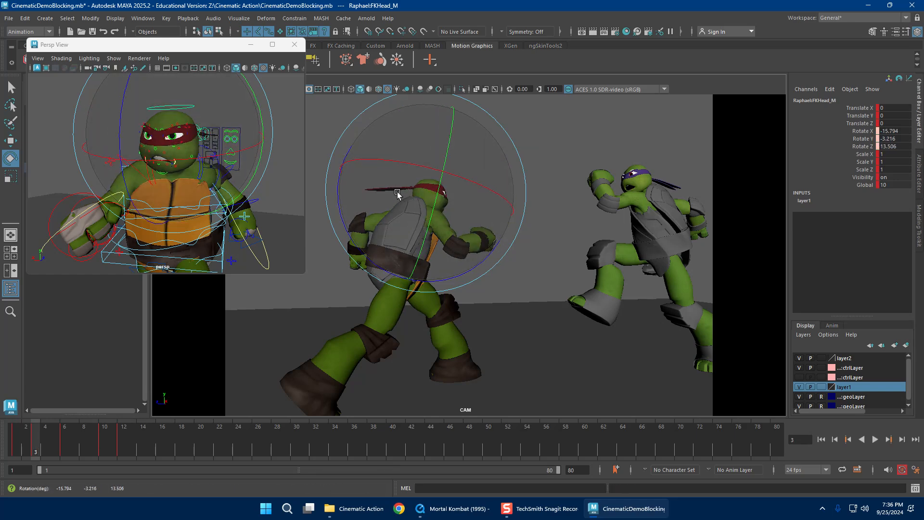
{"action": "left_click_drag", "start_coordinate": [13, 434], "coordinate": [34, 441]}
{"action": "key", "text": "alt+v"}
Step: Rotate Raphael's scapula controls at frame 3, the right one to about -18.8, -9.8, 10.2, and check the playback
{"action": "key", "text": "w"}
{"action": "left_click", "coordinate": [260, 188]}
{"action": "left_click", "coordinate": [201, 175]}
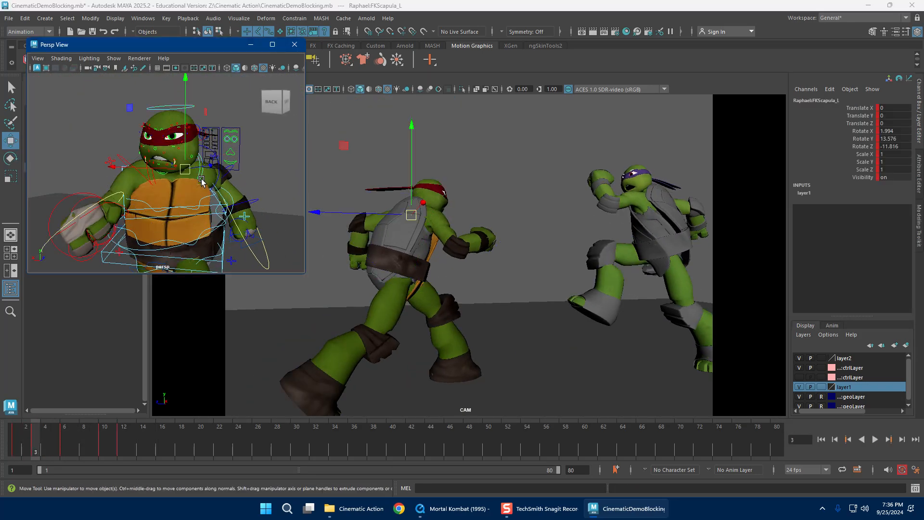
{"action": "key", "text": "e"}
{"action": "left_click_drag", "start_coordinate": [452, 221], "coordinate": [437, 194]}
{"action": "key", "text": "w"}
{"action": "key", "text": "alt+v"}
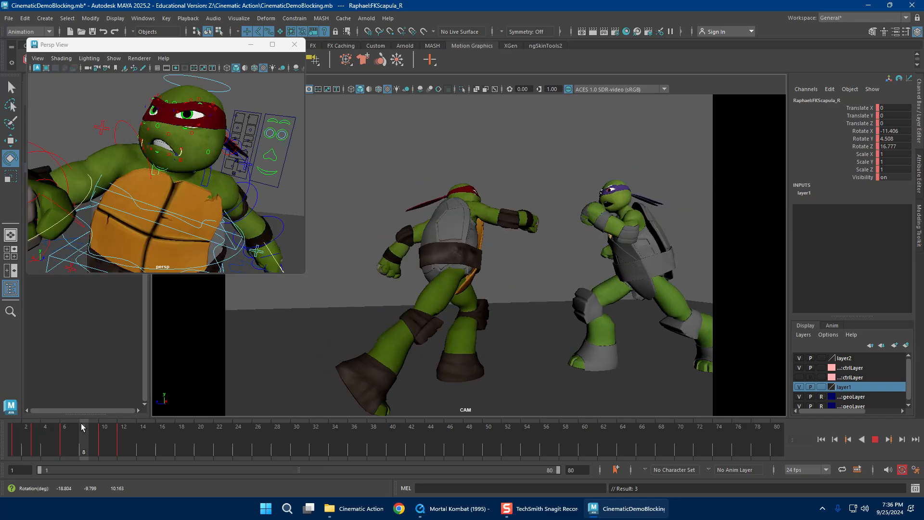
{"action": "left_click", "coordinate": [35, 436]}
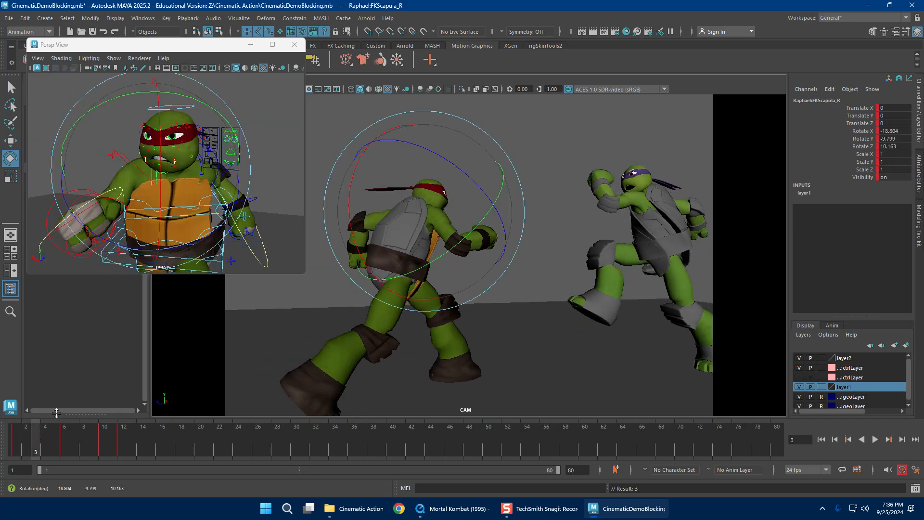
Step: Rotate Raphael's right wrist control at frame 3 to about 18, -16, 16.9
{"action": "key", "text": "w"}
{"action": "left_click", "coordinate": [98, 212]}
{"action": "key", "text": "e"}
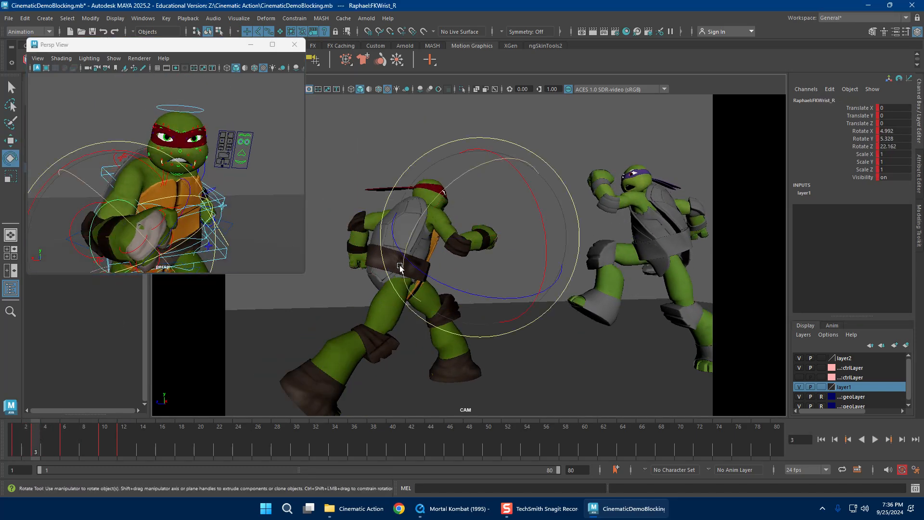
{"action": "left_click_drag", "start_coordinate": [483, 199], "coordinate": [450, 236]}
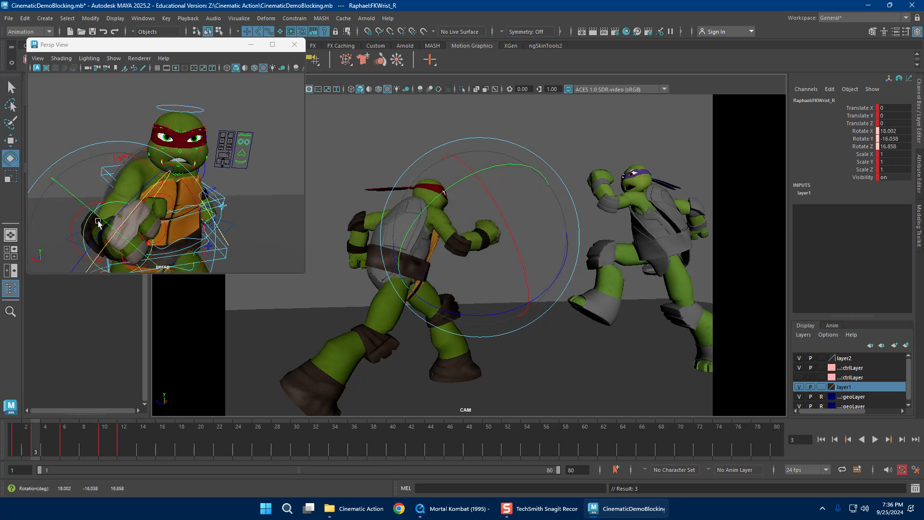
{"action": "key", "text": "w"}
{"action": "key", "text": "e"}
{"action": "left_click_drag", "start_coordinate": [145, 222], "coordinate": [104, 223]}
Step: Bend Raphael's right elbow to about 85.3 in Z, rotate the right shoulder to about -30.4, 38.7, 28.5, and scrub the opening frames
{"action": "key", "text": "w"}
{"action": "key", "text": "e"}
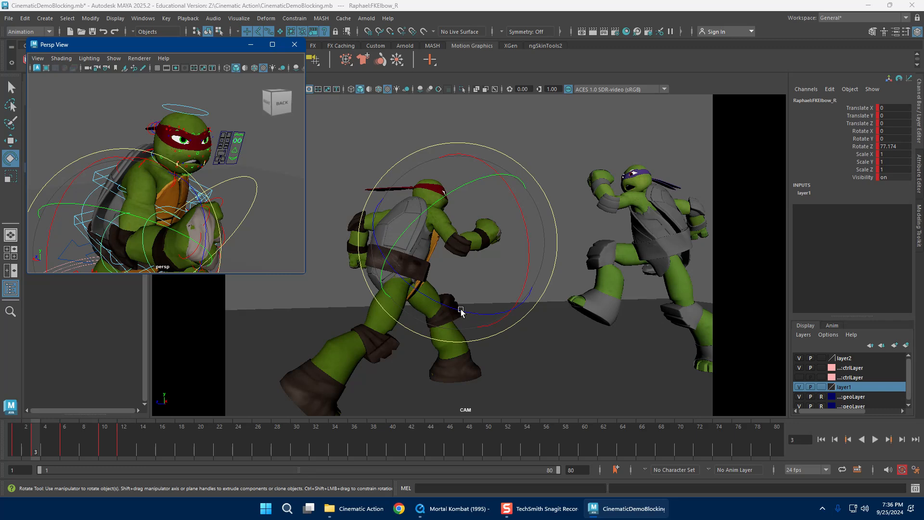
{"action": "left_click_drag", "start_coordinate": [461, 312], "coordinate": [472, 320]}
{"action": "key", "text": "w"}
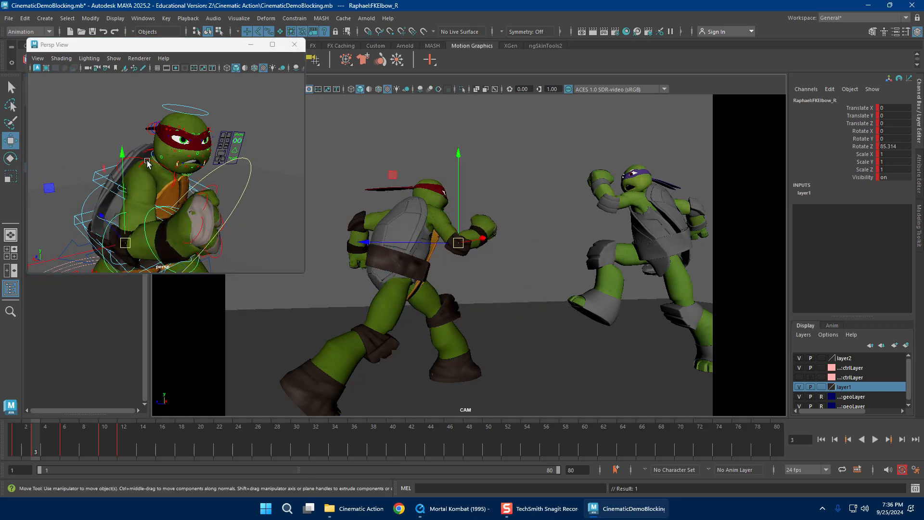
{"action": "left_click", "coordinate": [340, 192]}
{"action": "key", "text": "e"}
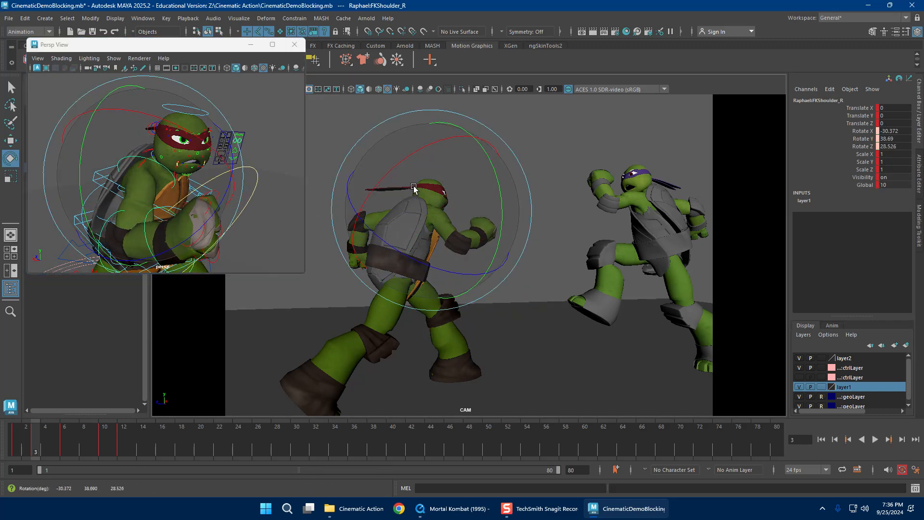
{"action": "mouse_move", "coordinate": [25, 430]}
{"action": "left_mouse_down"}
{"action": "mouse_move", "coordinate": [80, 434]}
{"action": "mouse_move", "coordinate": [18, 429]}
{"action": "mouse_move", "coordinate": [85, 425]}
{"action": "mouse_move", "coordinate": [35, 432]}
{"action": "left_mouse_up"}
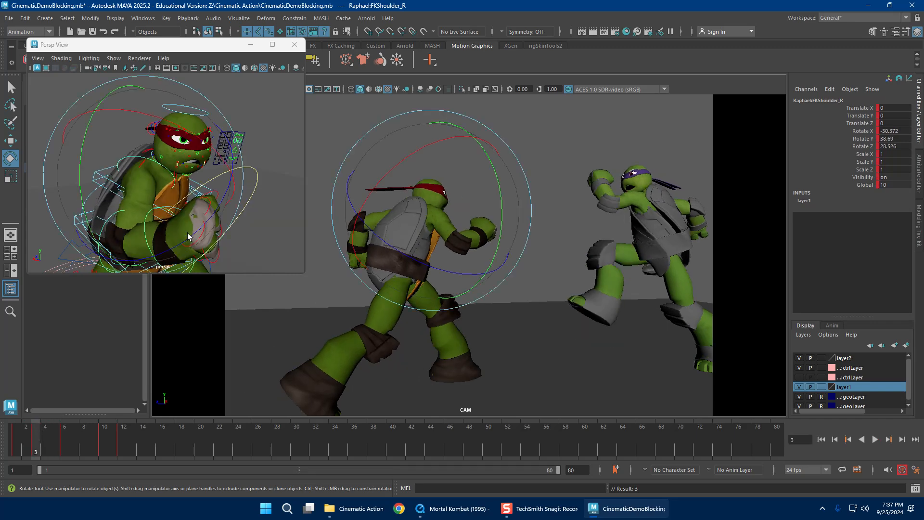
Step: Rotate Raphael's left elbow control at frame 3 to about 46.9 in Z
{"action": "left_click_drag", "start_coordinate": [271, 212], "coordinate": [222, 175], "text": "alt"}
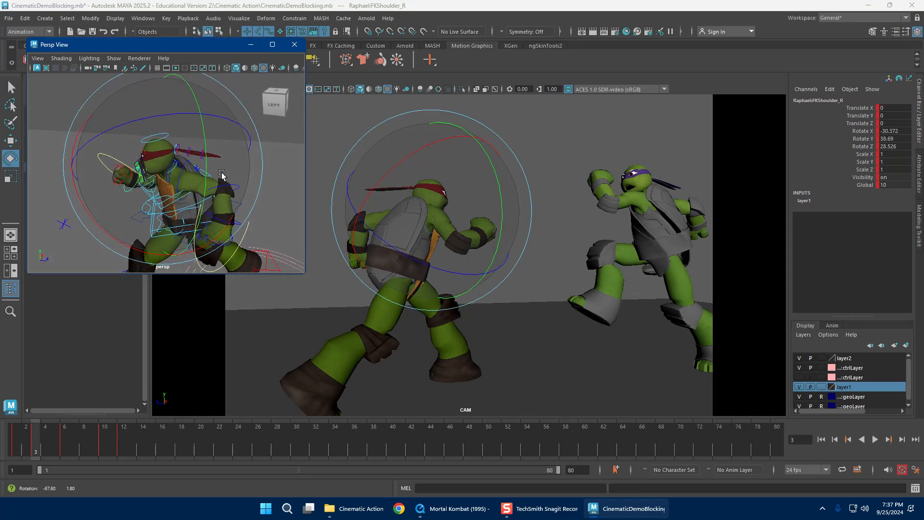
{"action": "key", "text": "w"}
{"action": "left_click", "coordinate": [218, 188]}
{"action": "key", "text": "e"}
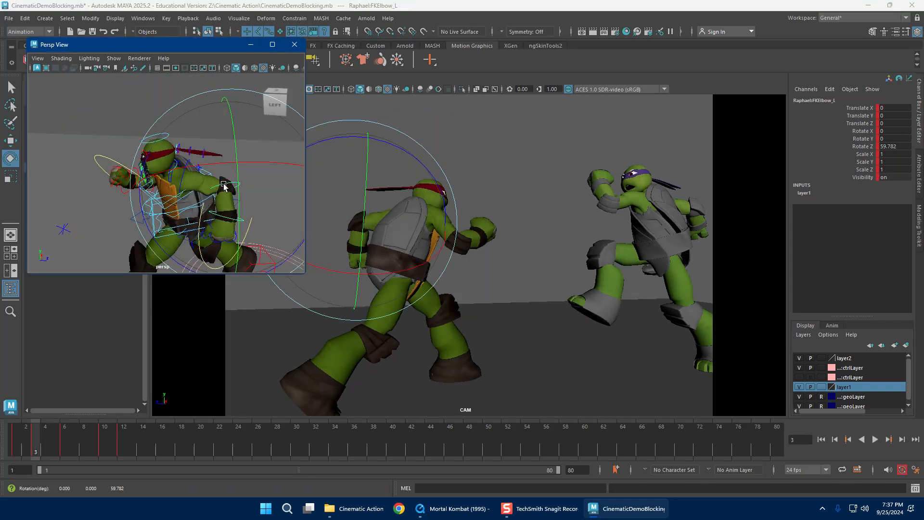
{"action": "left_click_drag", "start_coordinate": [164, 233], "coordinate": [166, 234]}
{"action": "key", "text": "w"}
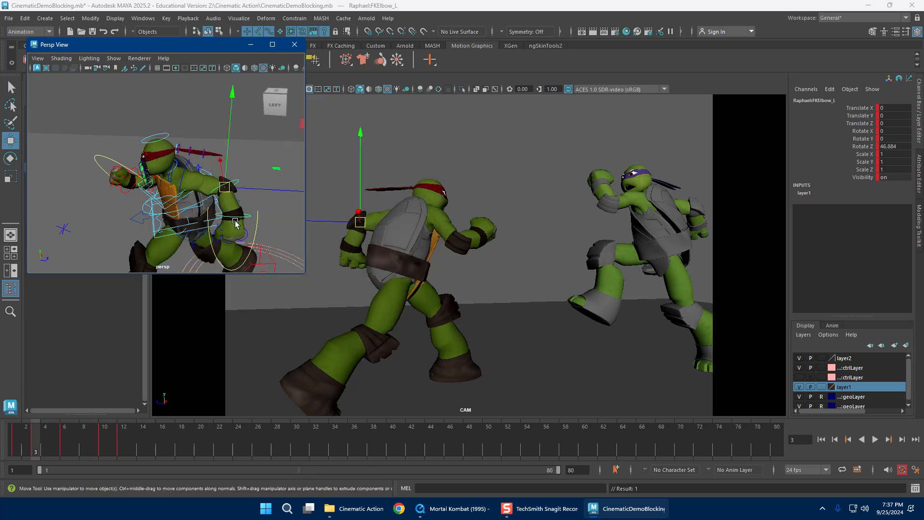
Step: Rotate Raphael's left wrist control at frame 3 to about 25.8, 4.2, 11.5 and play back the motion
{"action": "key", "text": "e"}
{"action": "left_click_drag", "start_coordinate": [279, 214], "coordinate": [281, 193]}
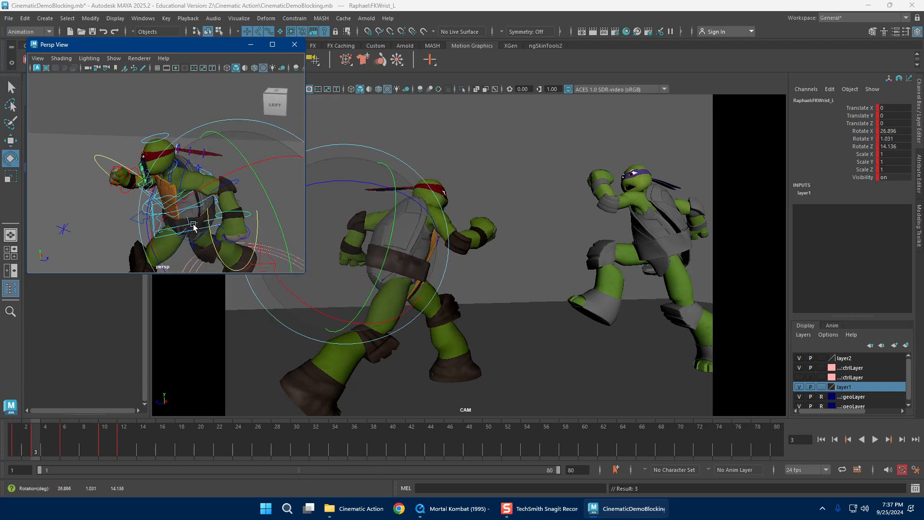
{"action": "left_click_drag", "start_coordinate": [193, 226], "coordinate": [194, 242]}
{"action": "mouse_move", "coordinate": [19, 440]}
{"action": "left_mouse_down"}
{"action": "mouse_move", "coordinate": [133, 436]}
{"action": "mouse_move", "coordinate": [36, 439]}
{"action": "left_mouse_up"}
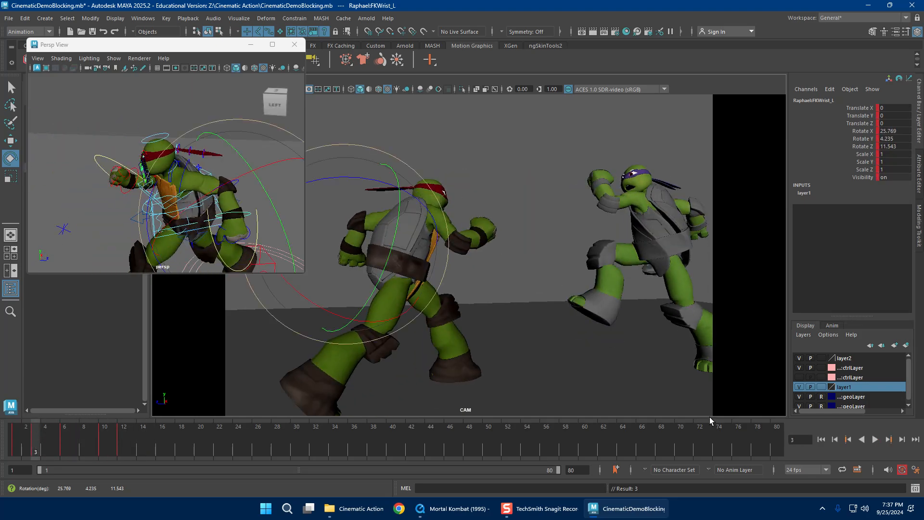
{"action": "left_click", "coordinate": [877, 440]}
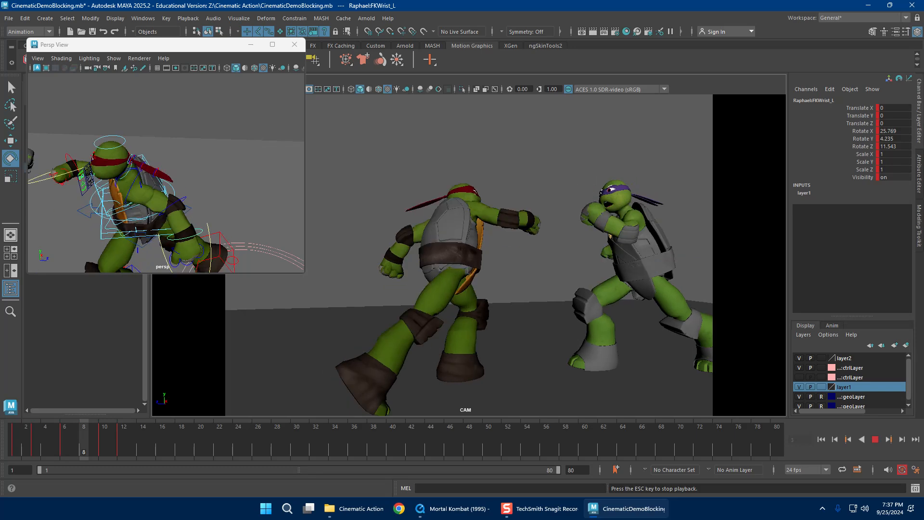
{"action": "left_click", "coordinate": [876, 440]}
{"action": "left_click", "coordinate": [104, 445]}
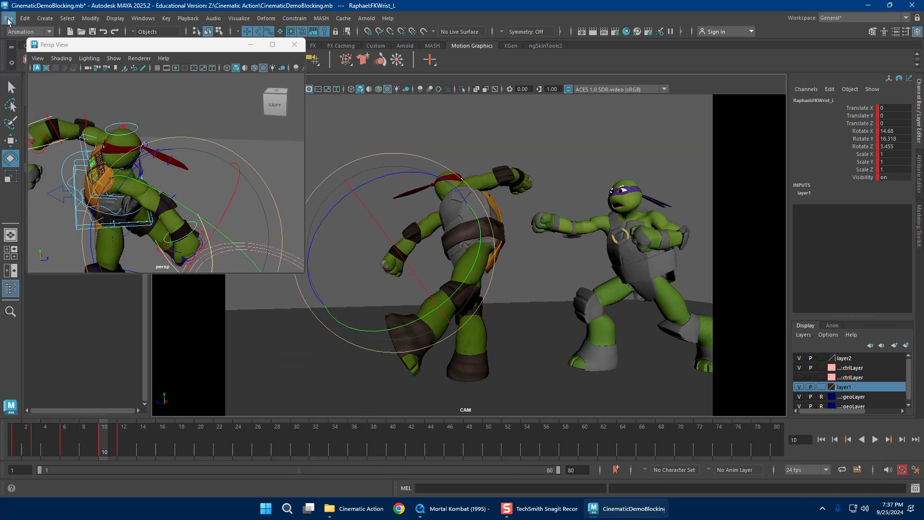
Step: Save the scene and clear the control selection
{"action": "left_click", "coordinate": [9, 21]}
{"action": "left_click", "coordinate": [39, 59]}
{"action": "left_click", "coordinate": [205, 147]}
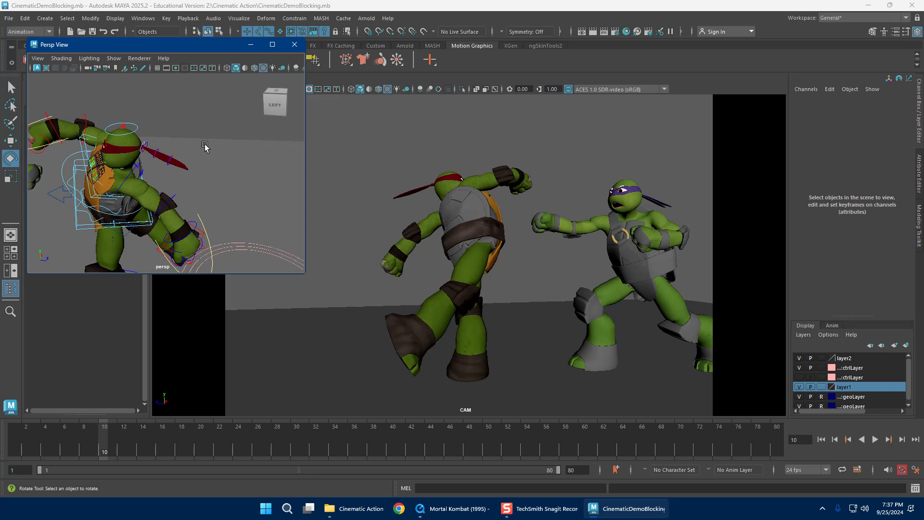
Step: Hide Raphael's control layer, display Donatello's control layer, and select all of Donatello's controls
{"action": "left_click_drag", "start_coordinate": [205, 147], "coordinate": [239, 138], "text": "alt"}
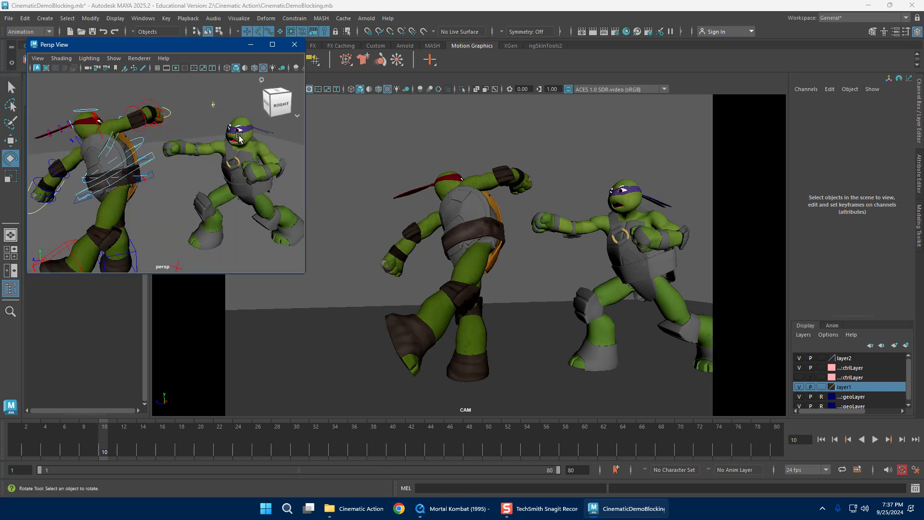
{"action": "left_click", "coordinate": [800, 368]}
{"action": "left_click", "coordinate": [799, 378]}
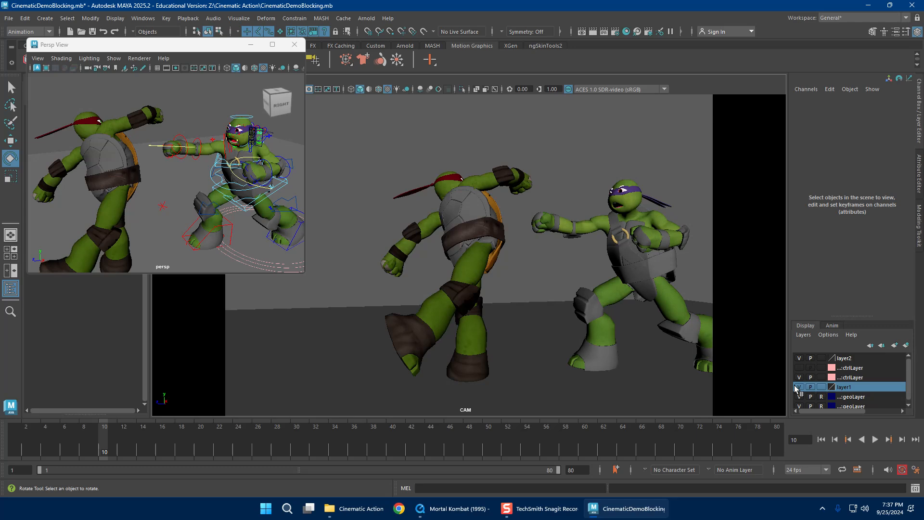
{"action": "left_click_drag", "start_coordinate": [265, 208], "coordinate": [212, 194], "text": "alt"}
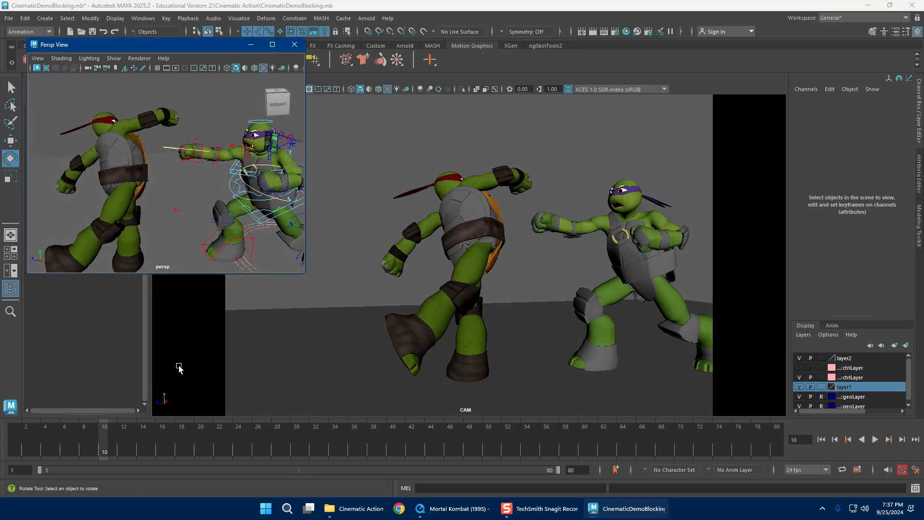
{"action": "scroll", "coordinate": [204, 194], "scroll_direction": "down", "scroll_amount": 5}
{"action": "left_click_drag", "start_coordinate": [150, 114], "coordinate": [306, 292]}
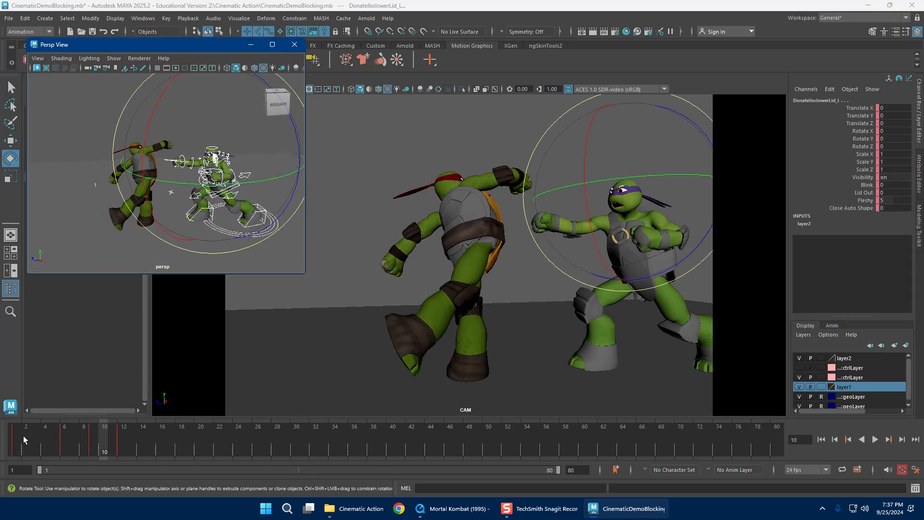
Step: At frame 12, close Donatello's mouth by moving the central mouth control to about X 0.1, Y 0 on the facial board
{"action": "left_click_drag", "start_coordinate": [24, 436], "coordinate": [125, 439]}
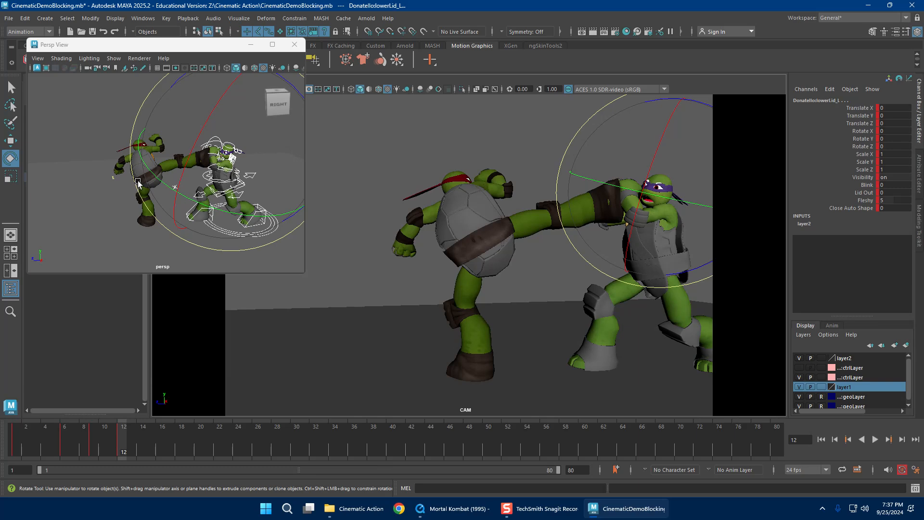
{"action": "scroll", "coordinate": [191, 203], "scroll_direction": "up", "scroll_amount": 10}
{"action": "left_click_drag", "start_coordinate": [191, 203], "coordinate": [243, 194], "text": "alt"}
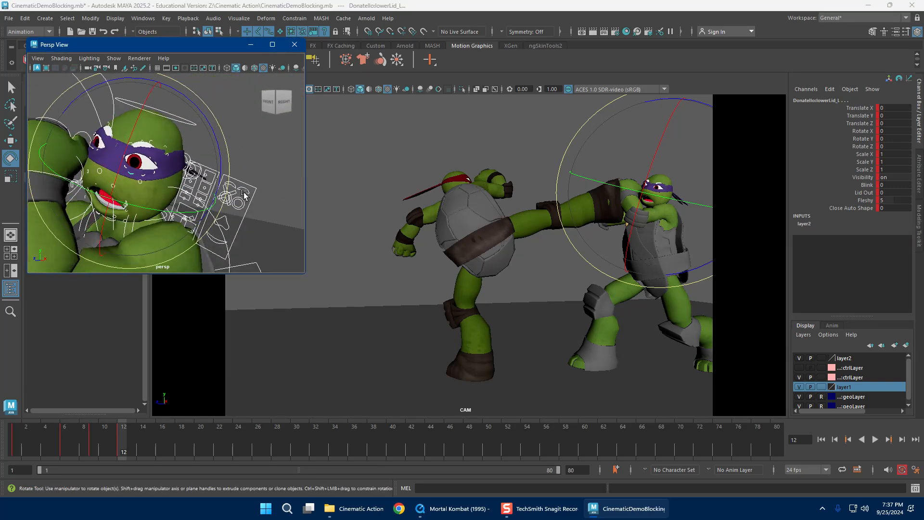
{"action": "middle_click_drag", "start_coordinate": [243, 194], "coordinate": [206, 175], "text": "alt"}
{"action": "left_click_drag", "start_coordinate": [206, 175], "coordinate": [241, 168], "text": "alt"}
{"action": "middle_click_drag", "start_coordinate": [174, 177], "coordinate": [220, 171], "text": "alt"}
{"action": "left_click", "coordinate": [239, 210]}
{"action": "left_click_drag", "start_coordinate": [194, 208], "coordinate": [148, 202], "text": "alt"}
{"action": "right_click_drag", "start_coordinate": [149, 202], "coordinate": [193, 207], "text": "alt"}
{"action": "left_click", "coordinate": [213, 214]}
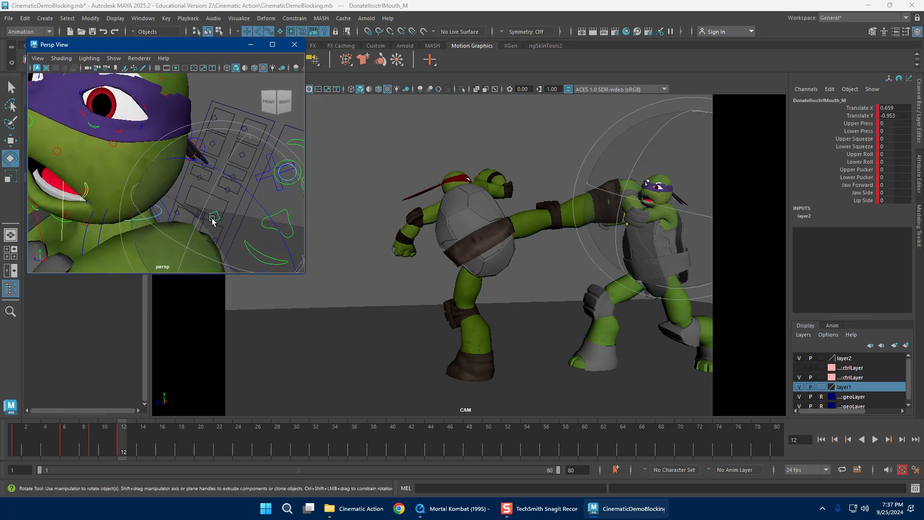
{"action": "key", "text": "w"}
{"action": "left_click_drag", "start_coordinate": [214, 216], "coordinate": [169, 200]}
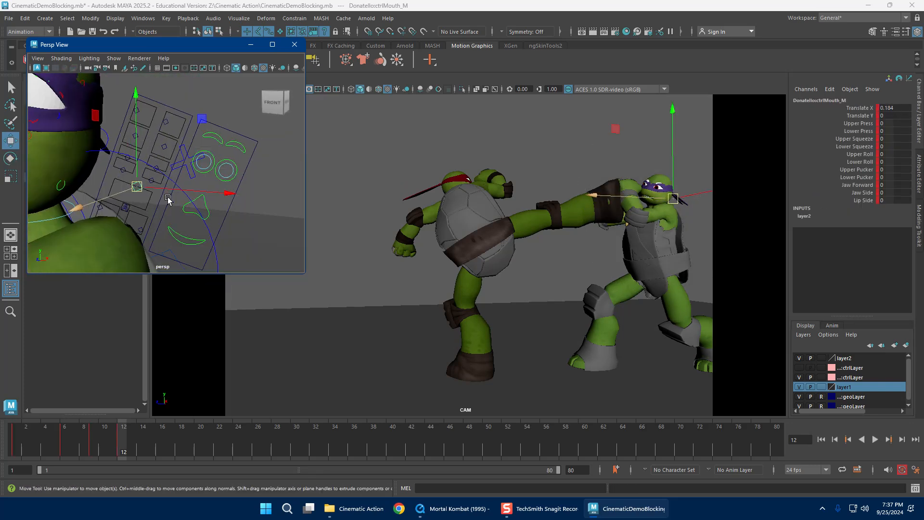
{"action": "middle_click_drag", "start_coordinate": [169, 200], "coordinate": [192, 203], "text": "alt"}
{"action": "mouse_move", "coordinate": [206, 197]}
{"action": "left_mouse_down"}
{"action": "mouse_move", "coordinate": [188, 193]}
{"action": "mouse_move", "coordinate": [204, 194]}
{"action": "left_mouse_up"}
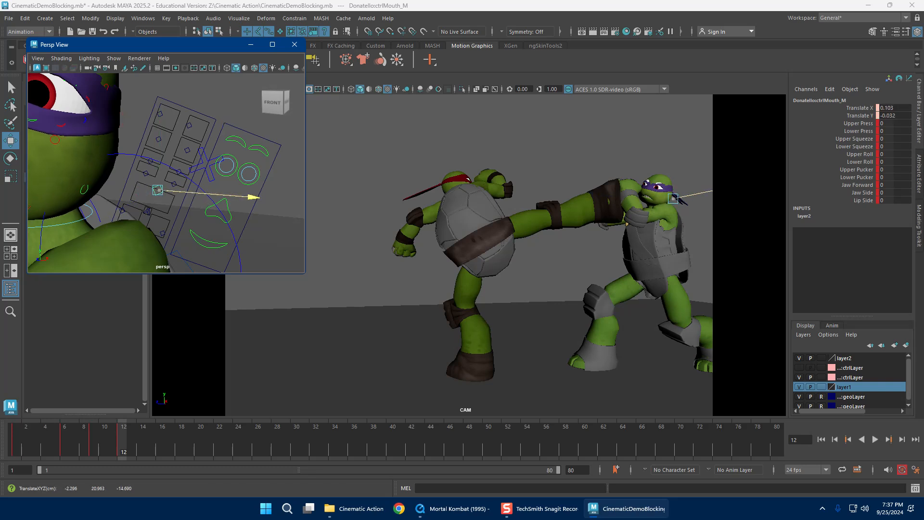
Step: Adjust Donatello's brow controls at frame 12, placing the right one at about X 1, Y 0, and check his expression
{"action": "middle_click_drag", "start_coordinate": [100, 166], "coordinate": [109, 228], "text": "alt"}
{"action": "left_click", "coordinate": [190, 146]}
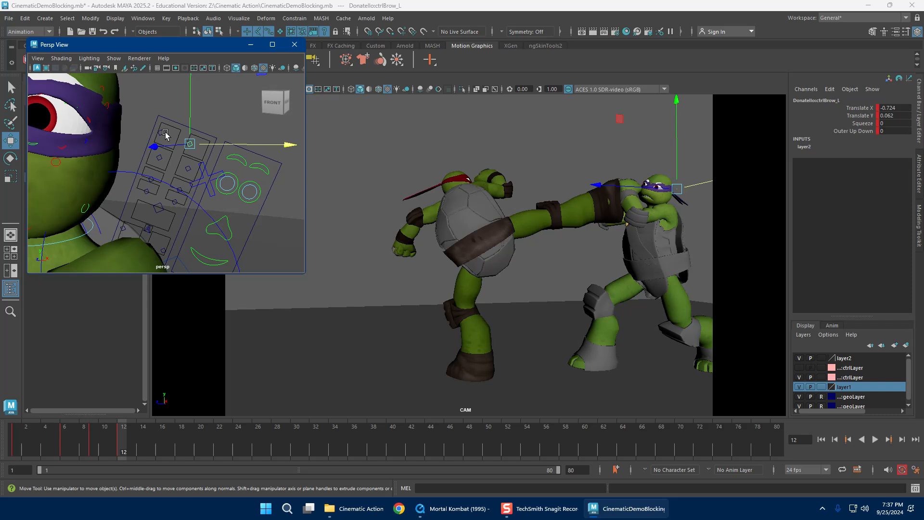
{"action": "mouse_move", "coordinate": [185, 145]}
{"action": "left_mouse_down"}
{"action": "mouse_move", "coordinate": [205, 152]}
{"action": "mouse_move", "coordinate": [169, 168]}
{"action": "left_mouse_up"}
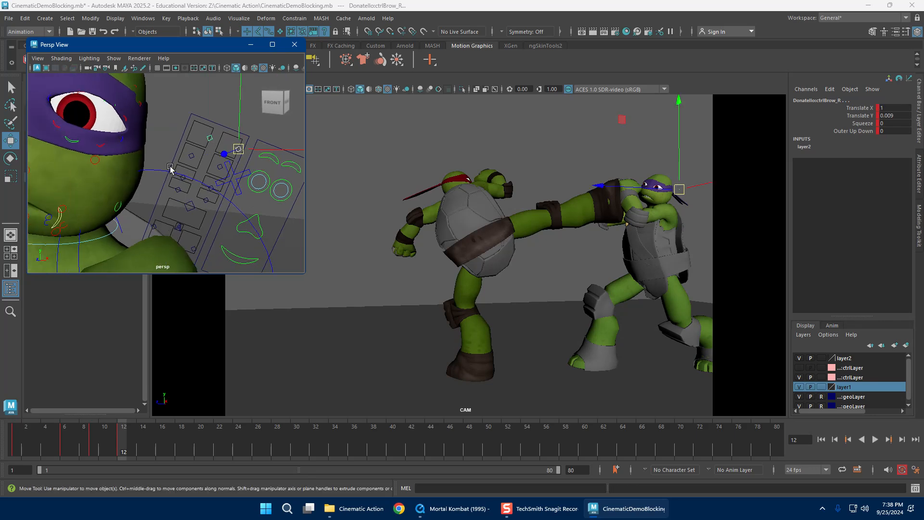
{"action": "left_click_drag", "start_coordinate": [279, 158], "coordinate": [262, 165], "text": "alt"}
{"action": "middle_click_drag", "start_coordinate": [235, 163], "coordinate": [216, 172], "text": "alt"}
{"action": "mouse_move", "coordinate": [150, 173]}
{"action": "middle_mouse_down", "text": "alt"}
{"action": "mouse_move", "coordinate": [201, 179]}
{"action": "mouse_move", "coordinate": [205, 189]}
{"action": "middle_mouse_up", "text": "alt"}
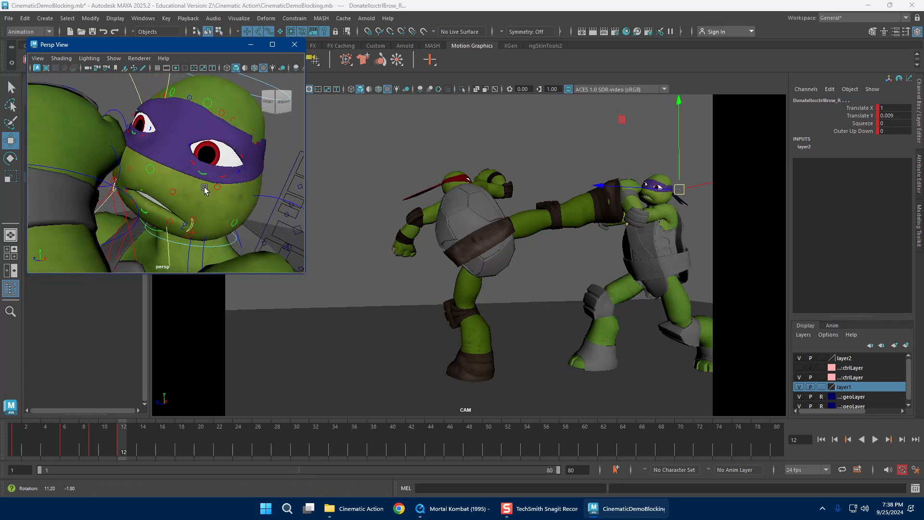
{"action": "left_click_drag", "start_coordinate": [205, 189], "coordinate": [193, 178], "text": "alt"}
{"action": "right_click_drag", "start_coordinate": [192, 177], "coordinate": [162, 184], "text": "alt"}
{"action": "left_click_drag", "start_coordinate": [162, 184], "coordinate": [140, 181], "text": "alt"}
{"action": "right_click_drag", "start_coordinate": [185, 189], "coordinate": [79, 135], "text": "alt"}
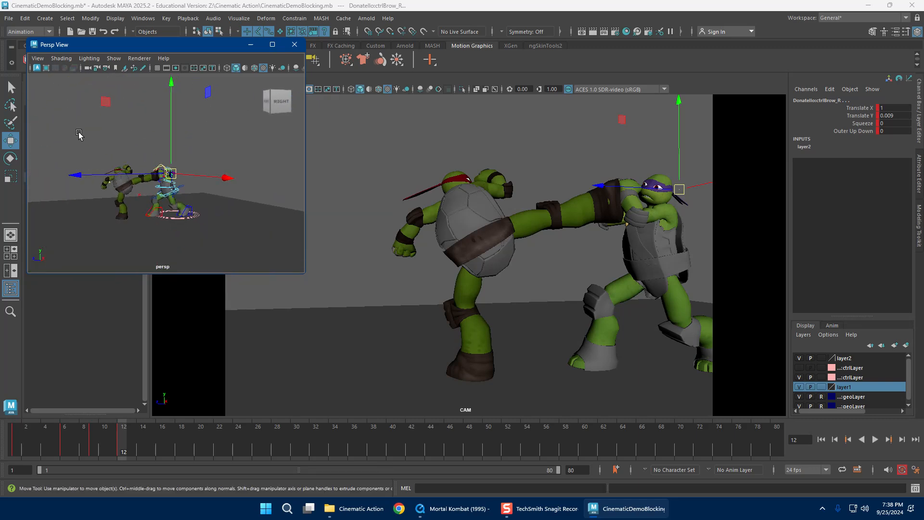
Step: Key all of Donatello's controls at frame 12 and play back the kick
{"action": "left_click_drag", "start_coordinate": [79, 135], "coordinate": [267, 280]}
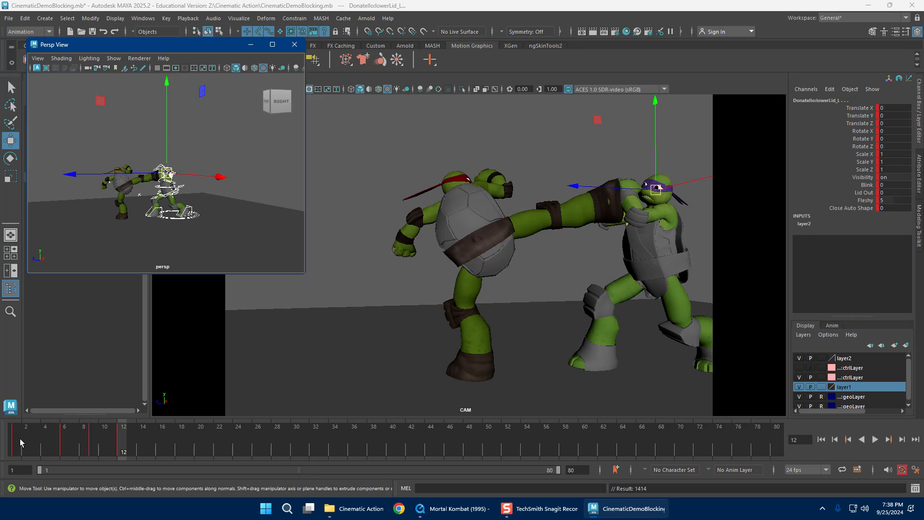
{"action": "left_click_drag", "start_coordinate": [21, 440], "coordinate": [51, 454]}
{"action": "key", "text": "alt+v"}
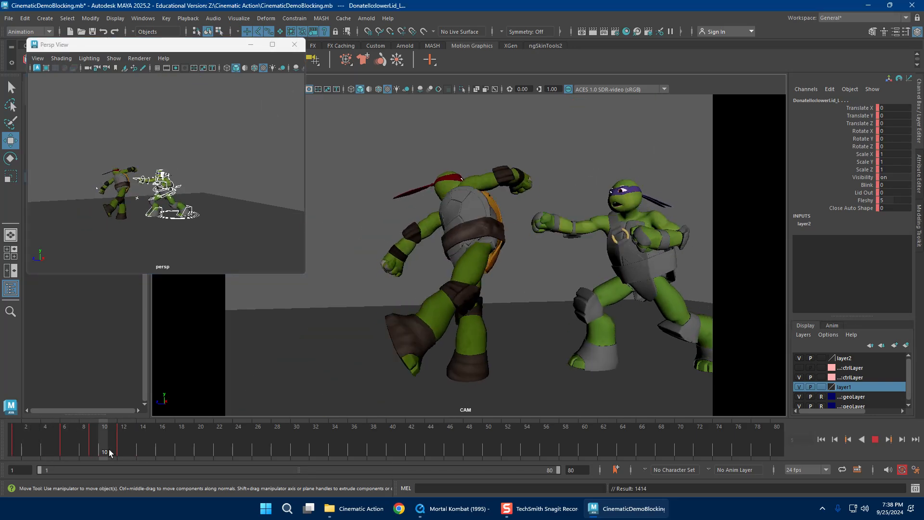
{"action": "key", "text": "alt+v"}
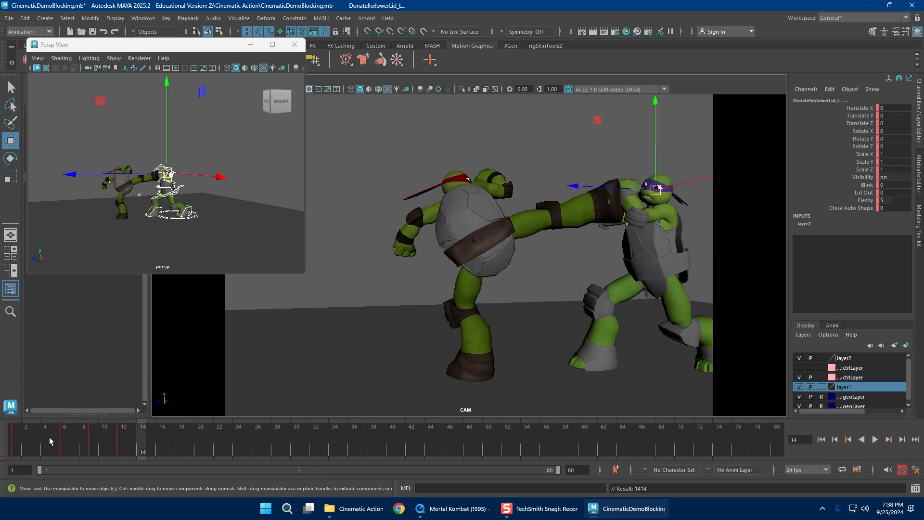
Step: Scrub and replay the kick between frames 4 and 14, stopping at frame 12
{"action": "left_click", "coordinate": [48, 441]}
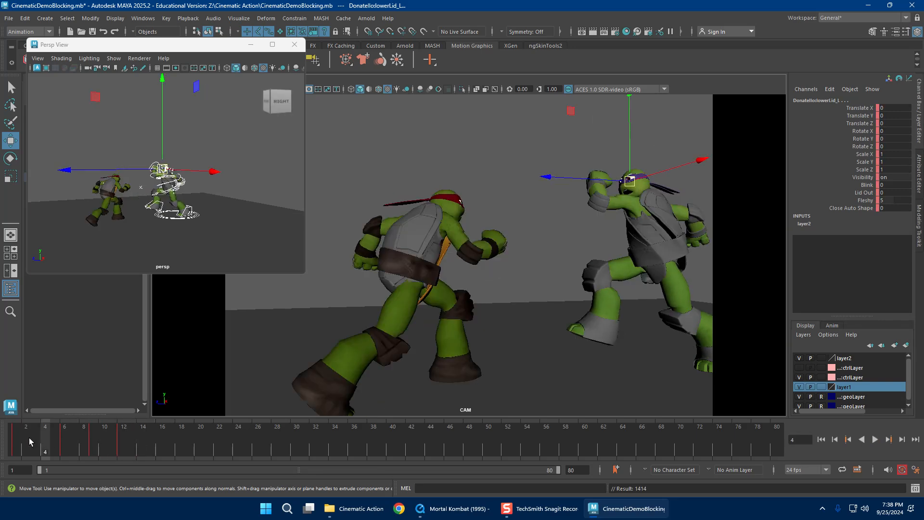
{"action": "left_click", "coordinate": [109, 441]}
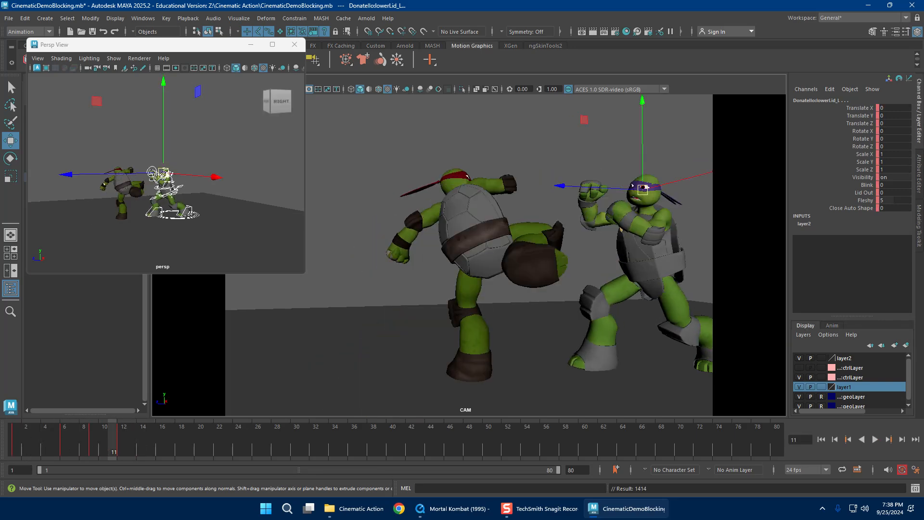
{"action": "key", "text": "alt+v"}
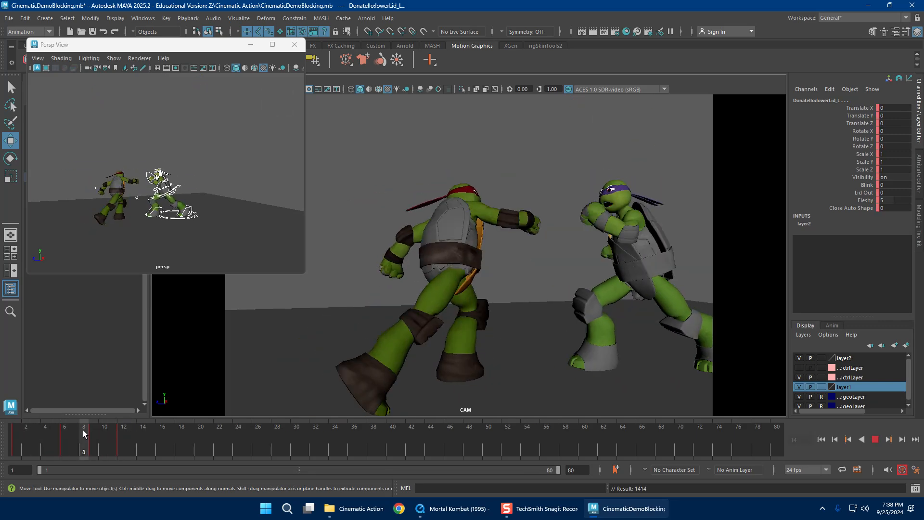
{"action": "left_click", "coordinate": [143, 431]}
{"action": "left_click", "coordinate": [122, 432]}
{"action": "key", "text": "alt+v"}
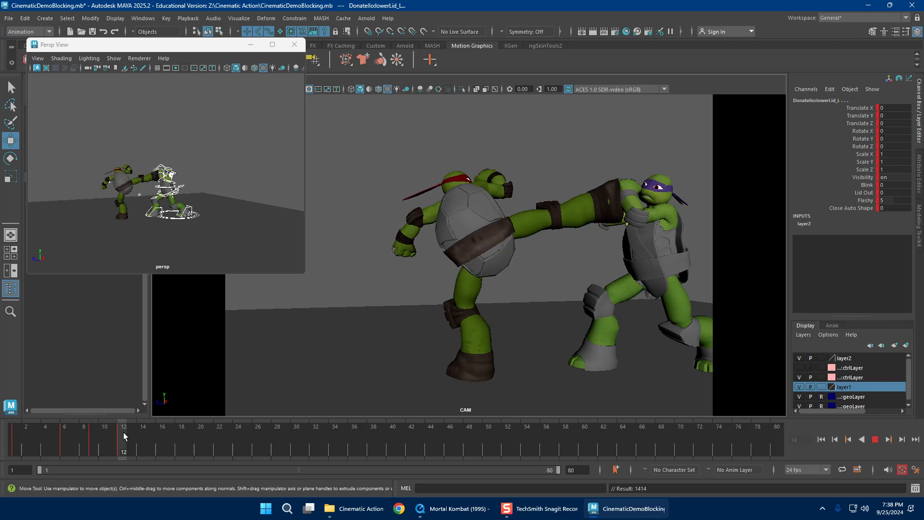
{"action": "left_click", "coordinate": [125, 438]}
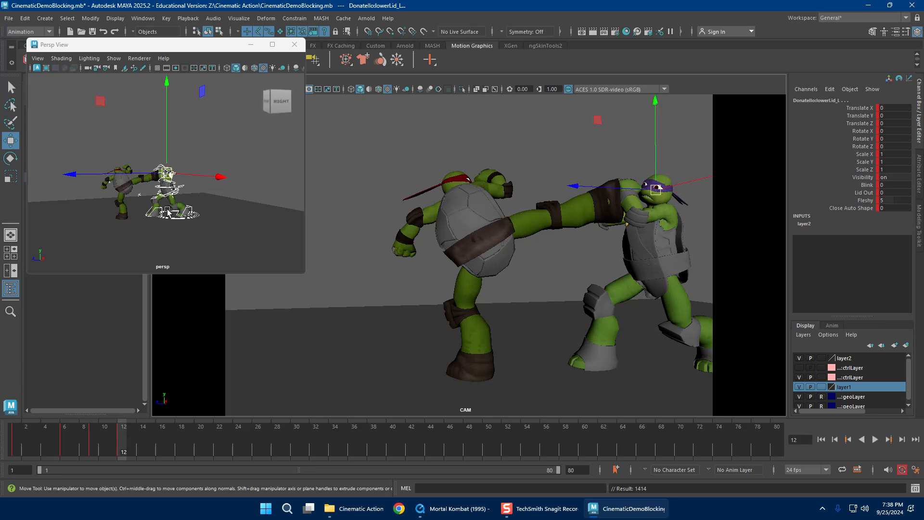
Step: Replay the kick and scrub between frames 8 and 13 to review the impact, stopping at frame 12
{"action": "right_click_drag", "start_coordinate": [168, 212], "coordinate": [253, 213], "text": "alt"}
{"action": "left_click", "coordinate": [40, 444]}
{"action": "key", "text": "alt+v"}
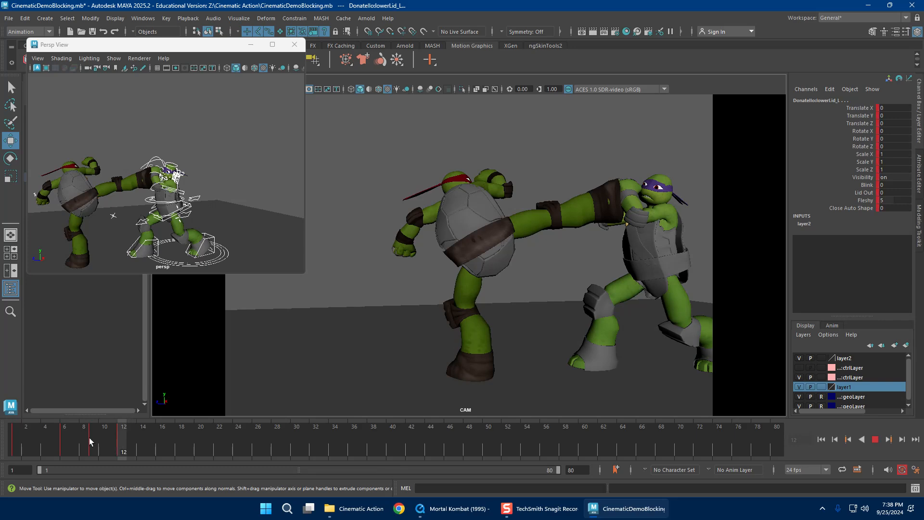
{"action": "left_click", "coordinate": [132, 438]}
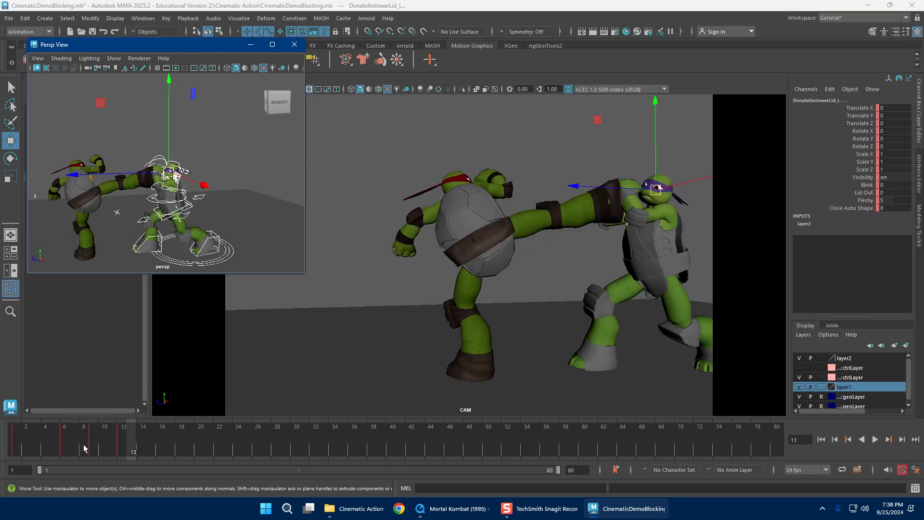
{"action": "left_click_drag", "start_coordinate": [84, 449], "coordinate": [124, 447]}
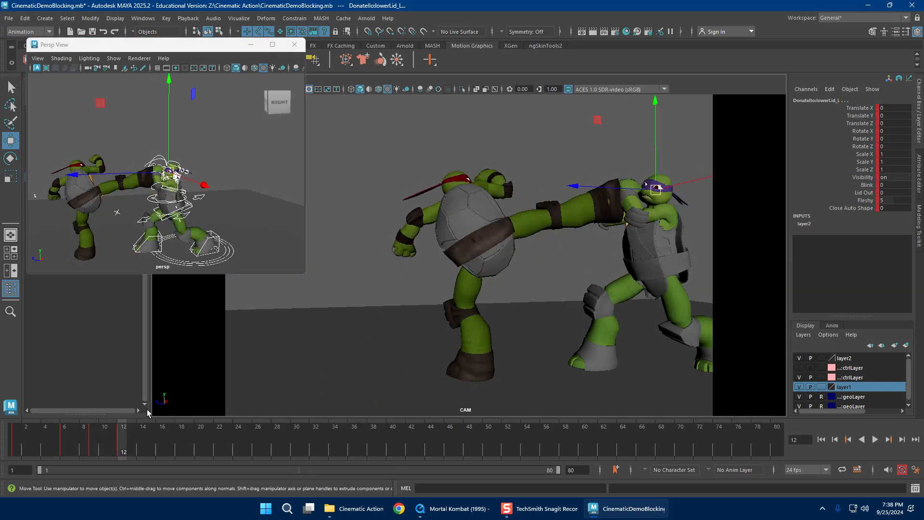
{"action": "middle_click_drag", "start_coordinate": [129, 200], "coordinate": [192, 192], "text": "alt"}
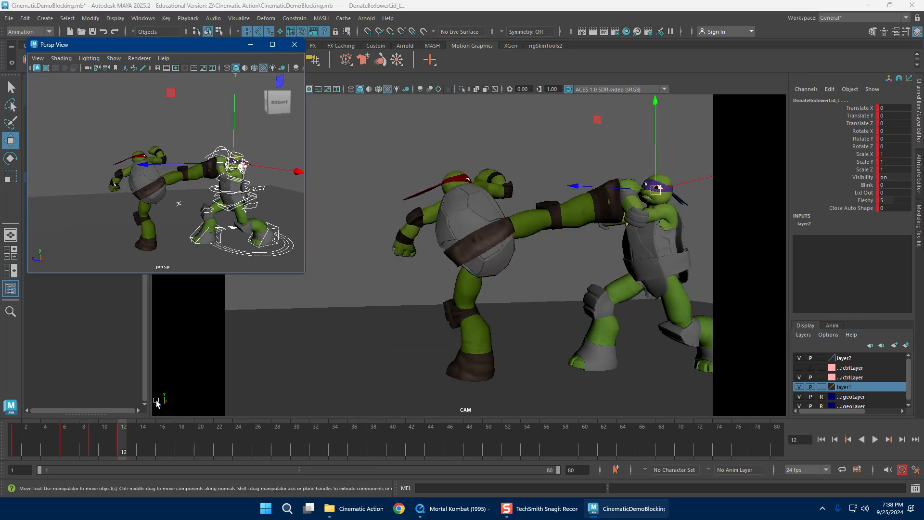
Step: Show Raphael's controls, hide Donatello's, select all of Raphael's controls, and play back the kick to frame 12
{"action": "left_click", "coordinate": [799, 368]}
{"action": "left_click", "coordinate": [799, 377]}
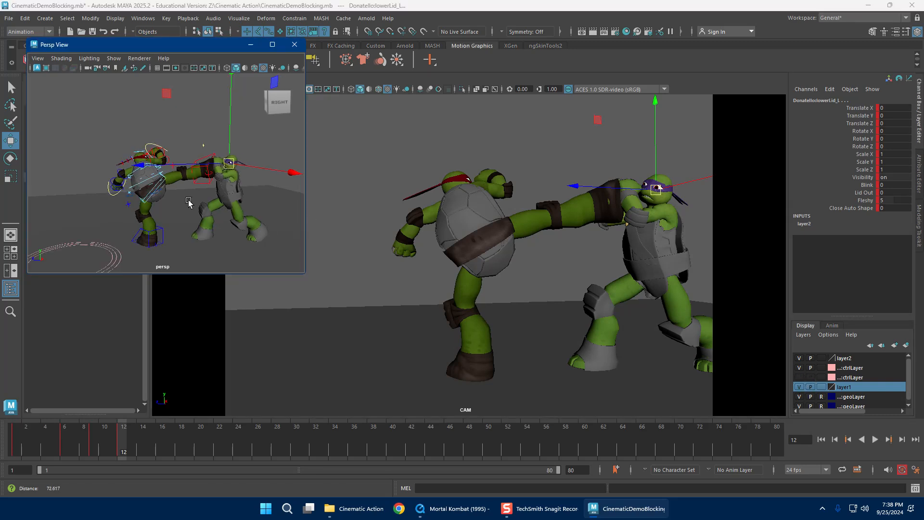
{"action": "scroll", "coordinate": [189, 199], "scroll_direction": "down", "scroll_amount": 2}
{"action": "left_click_drag", "start_coordinate": [51, 116], "coordinate": [318, 289]}
{"action": "key", "text": "alt+v"}
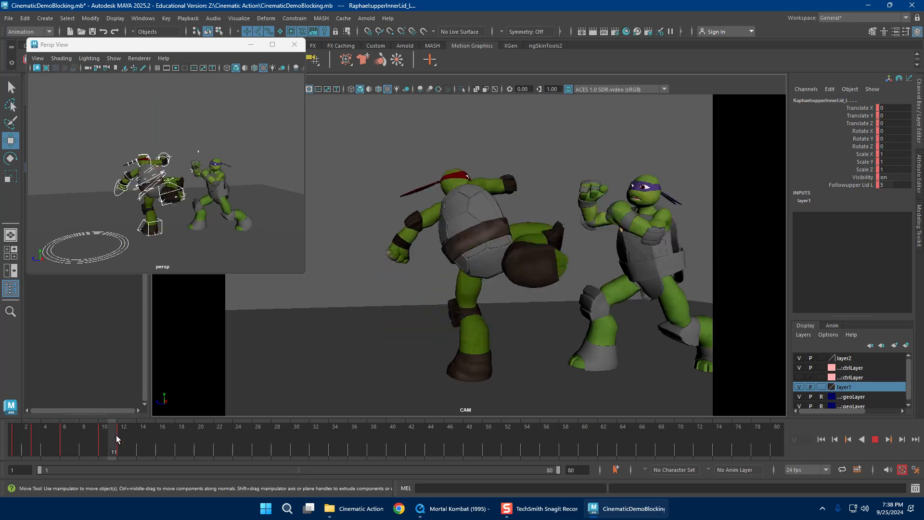
{"action": "key", "text": "alt+v"}
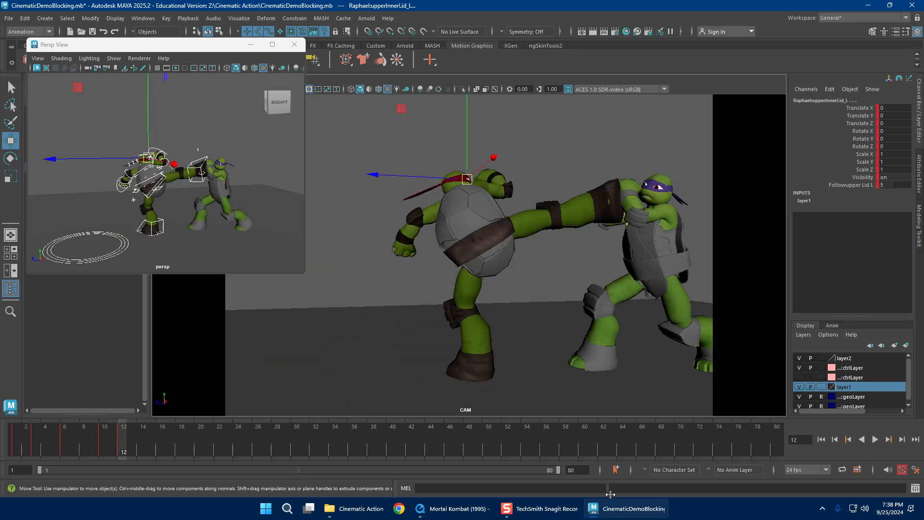
Step: Switch to the Mortal Kombat reference clip in QuickTime, check the fight around 0:41, and close the player
{"action": "left_click", "coordinate": [455, 509]}
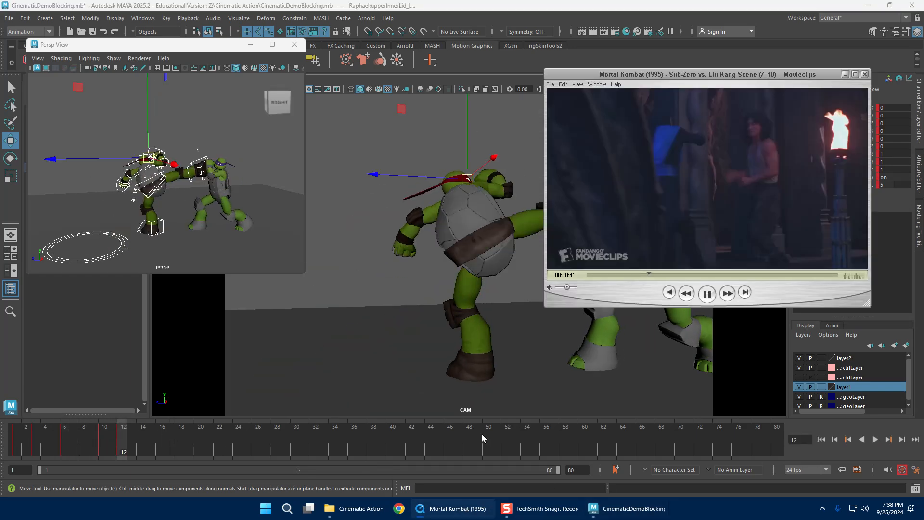
{"action": "key", "text": "space"}
{"action": "key", "text": "space"}
{"action": "key", "text": "space"}
{"action": "left_click", "coordinate": [865, 73]}
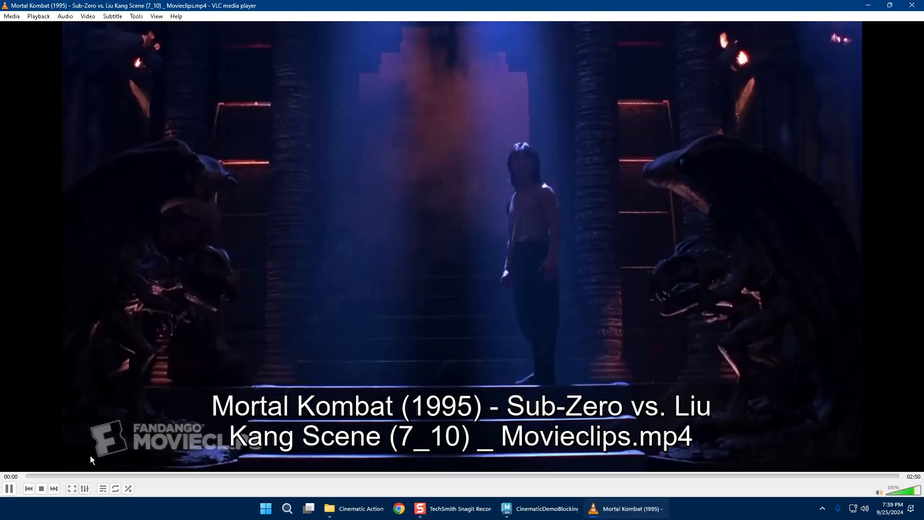
Step: In VLC, replay the kick in the Mortal Kombat reference clip between about 0:38 and 0:42, and close the player
{"action": "left_click", "coordinate": [87, 475]}
{"action": "left_click_drag", "start_coordinate": [104, 478], "coordinate": [233, 478]}
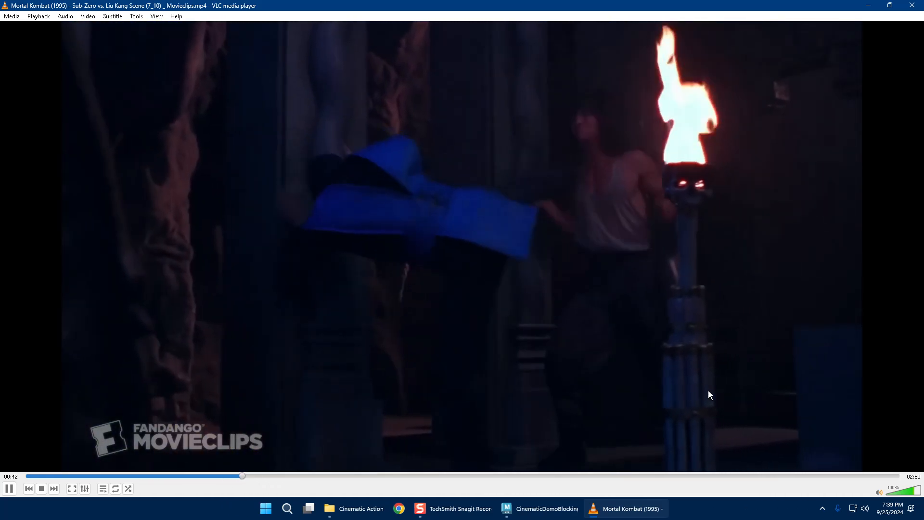
{"action": "key", "text": "space"}
{"action": "left_click", "coordinate": [239, 475]}
{"action": "key", "text": "space"}
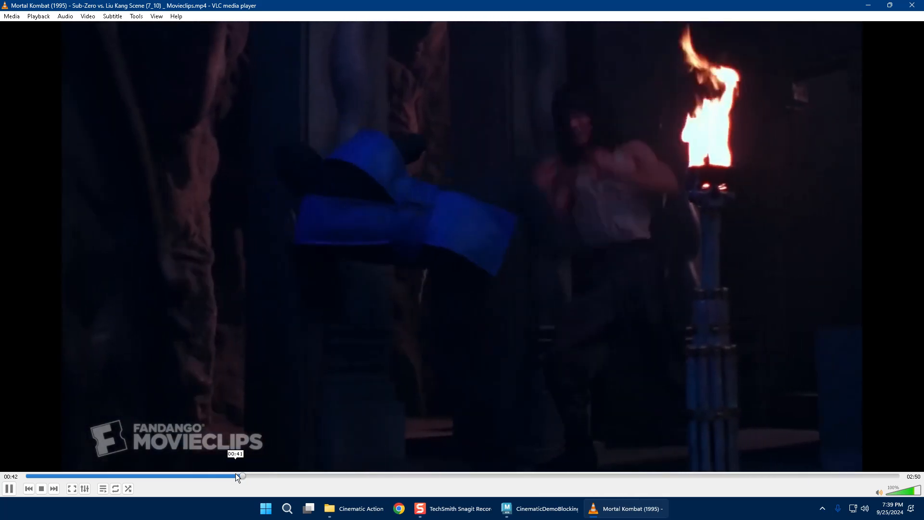
{"action": "left_click", "coordinate": [235, 475]}
{"action": "key", "text": "space"}
{"action": "key", "text": "space"}
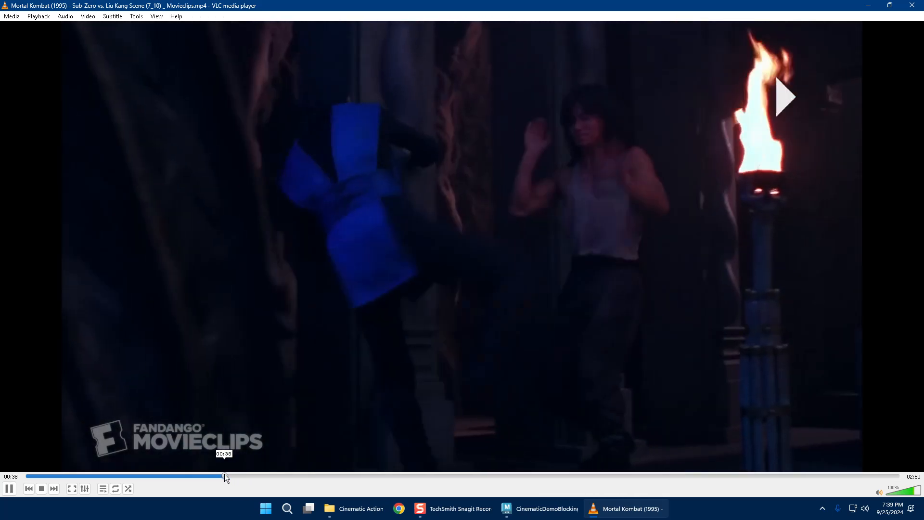
{"action": "left_click", "coordinate": [224, 475]}
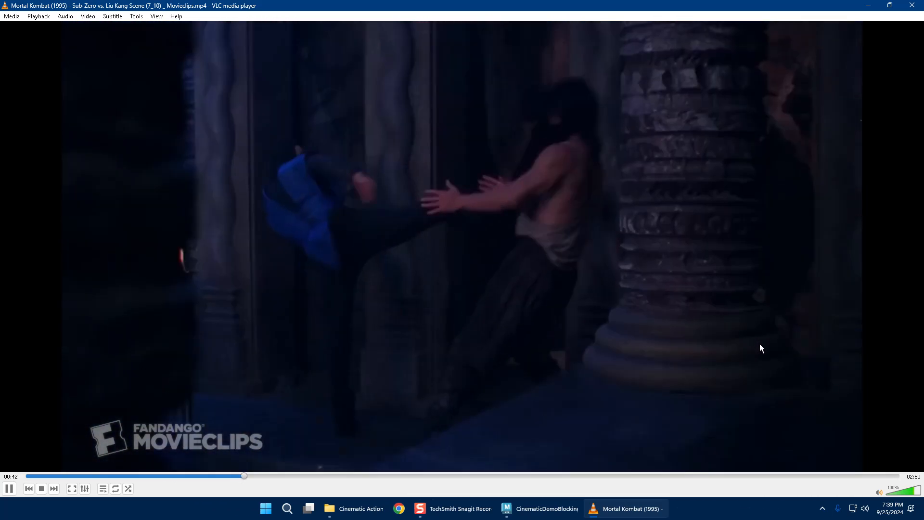
{"action": "key", "text": "space"}
{"action": "key", "text": "ctrl+q"}
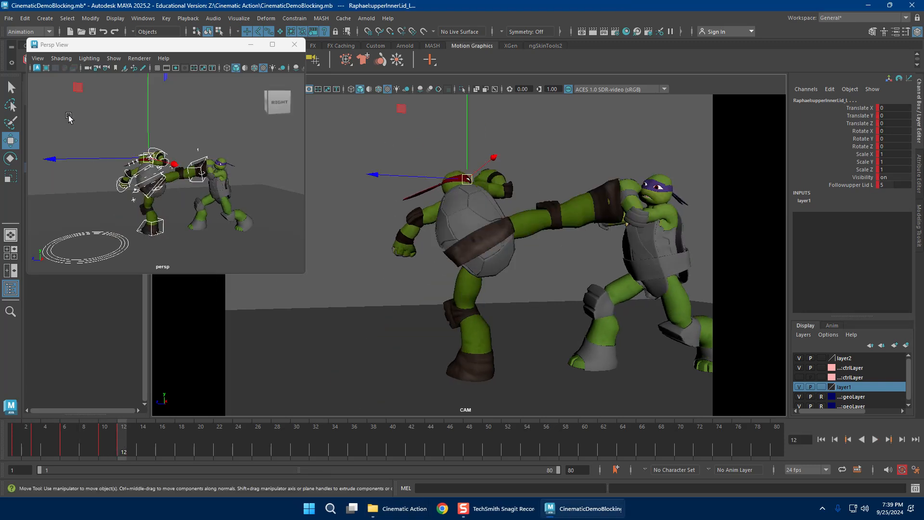
Step: Select all of Raphael's controls, scrub and play back the kick, and stop at frame 16
{"action": "left_click_drag", "start_coordinate": [68, 115], "coordinate": [300, 283]}
{"action": "left_click_drag", "start_coordinate": [95, 436], "coordinate": [145, 443]}
{"action": "left_click", "coordinate": [120, 441]}
{"action": "left_click", "coordinate": [159, 440]}
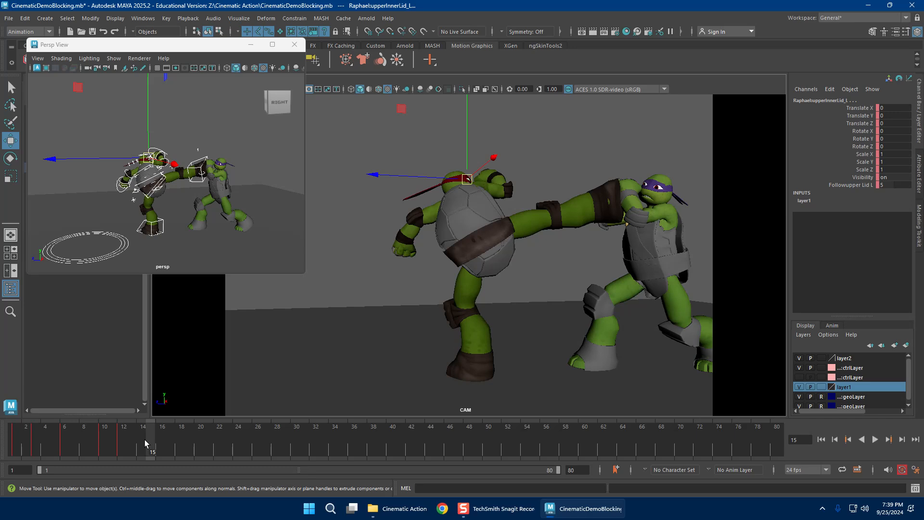
{"action": "key", "text": "alt+v"}
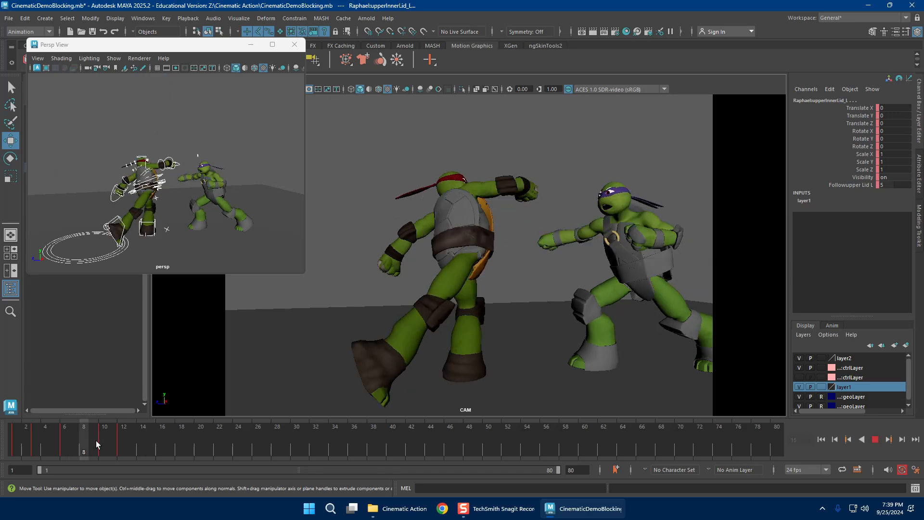
{"action": "key", "text": "alt+v"}
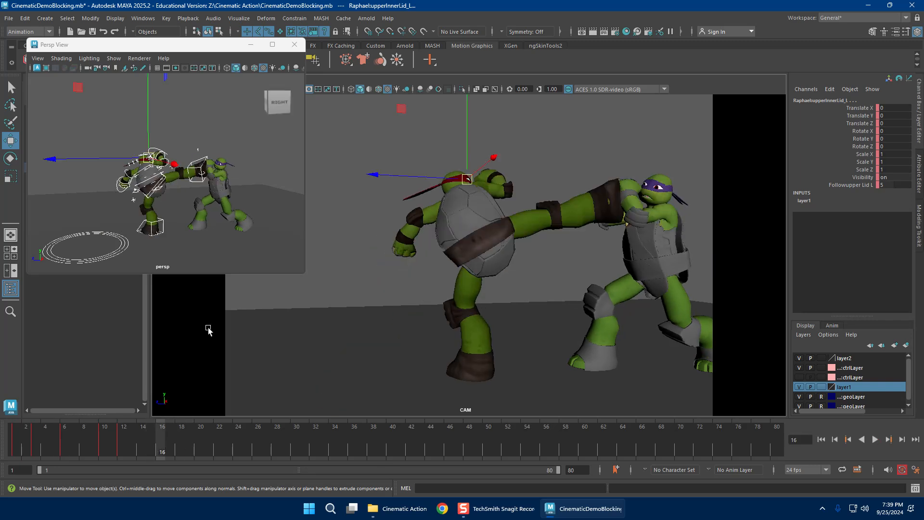
Step: Show Donatello's controls, key both characters' impact poses at frame 16, and play back the hold
{"action": "left_click", "coordinate": [799, 378]}
{"action": "left_click_drag", "start_coordinate": [90, 115], "coordinate": [363, 326]}
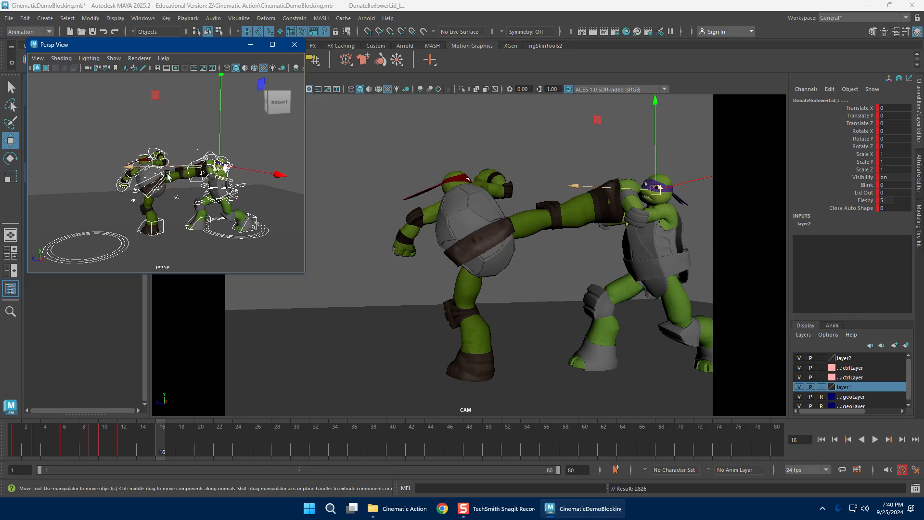
{"action": "key", "text": "alt+v"}
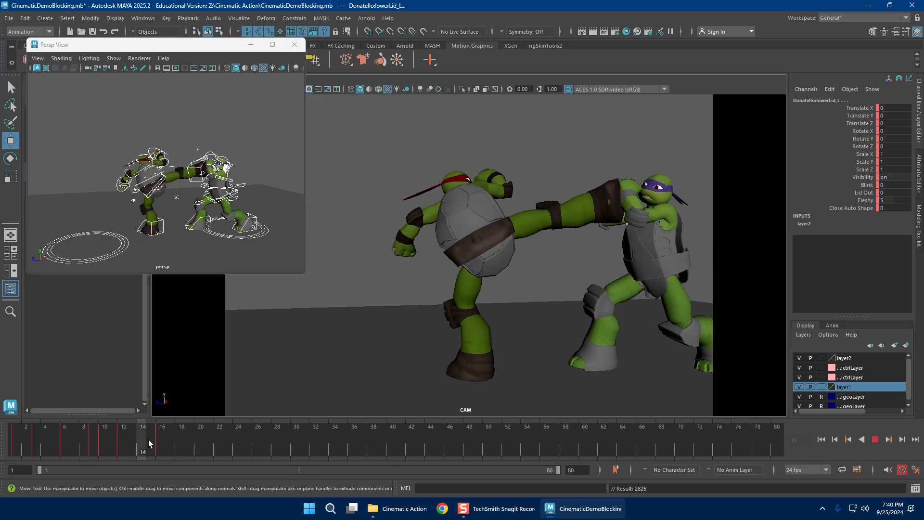
{"action": "left_click_drag", "start_coordinate": [163, 439], "coordinate": [120, 443]}
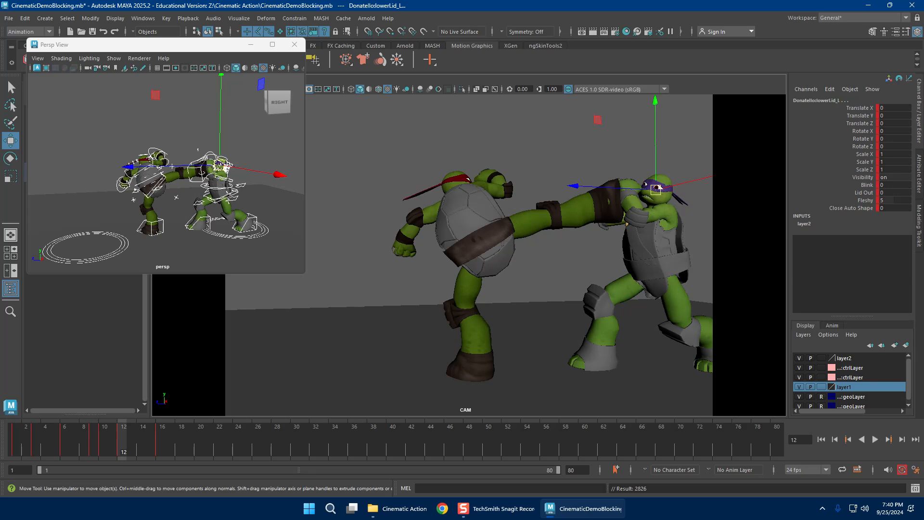
{"action": "key", "text": "alt+period"}
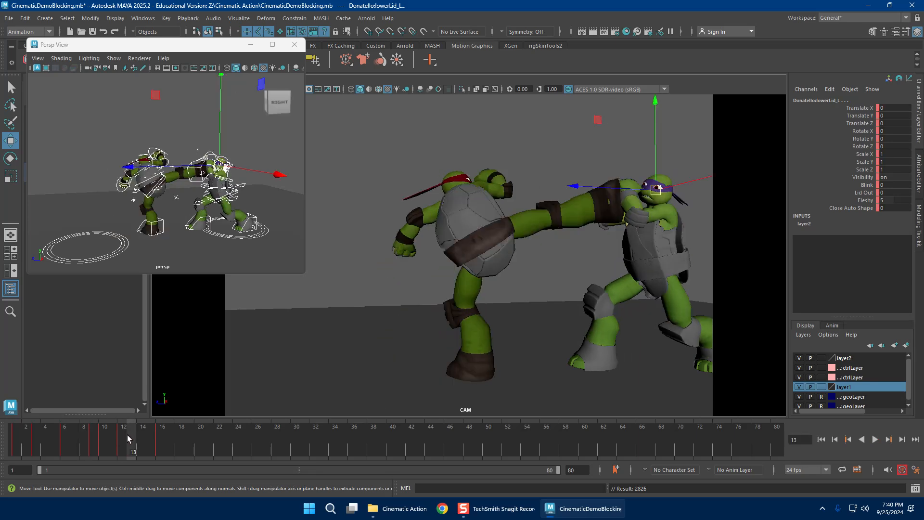
{"action": "key", "text": "alt+v"}
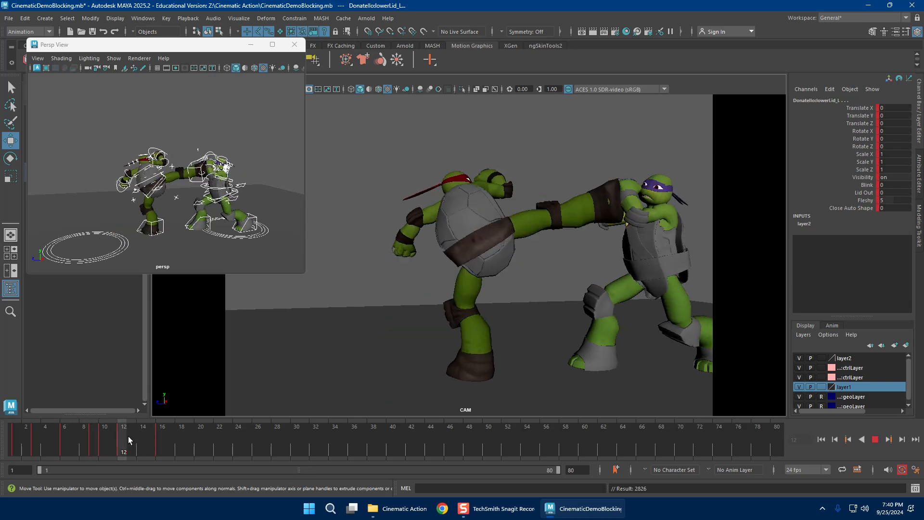
{"action": "key", "text": "alt+v"}
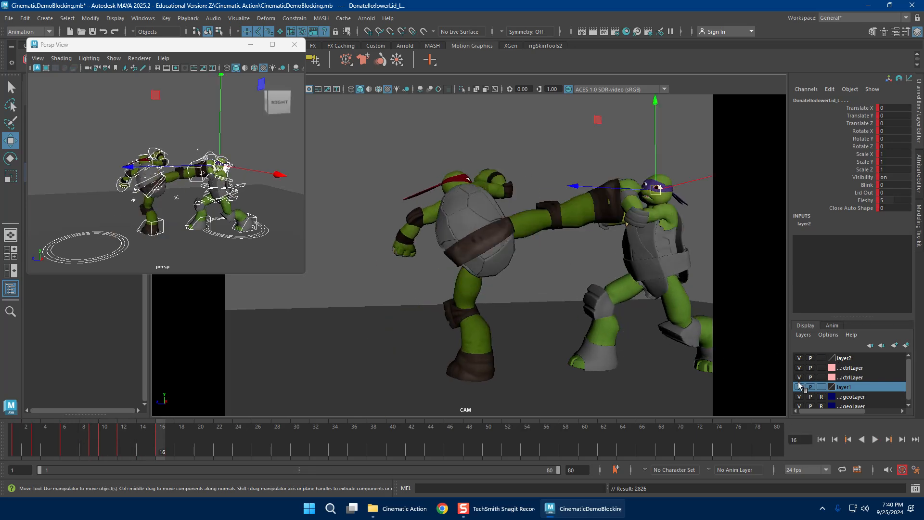
Step: Hide Donatello's controls, select all of Raphael's controls, and key his held kick pose at frame 21
{"action": "left_click", "coordinate": [799, 379]}
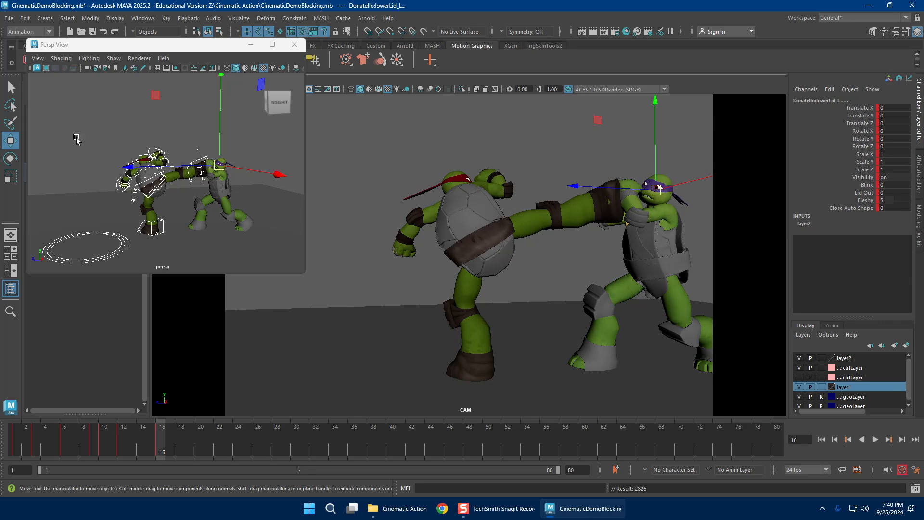
{"action": "left_click_drag", "start_coordinate": [76, 134], "coordinate": [371, 347]}
{"action": "left_click", "coordinate": [71, 118]}
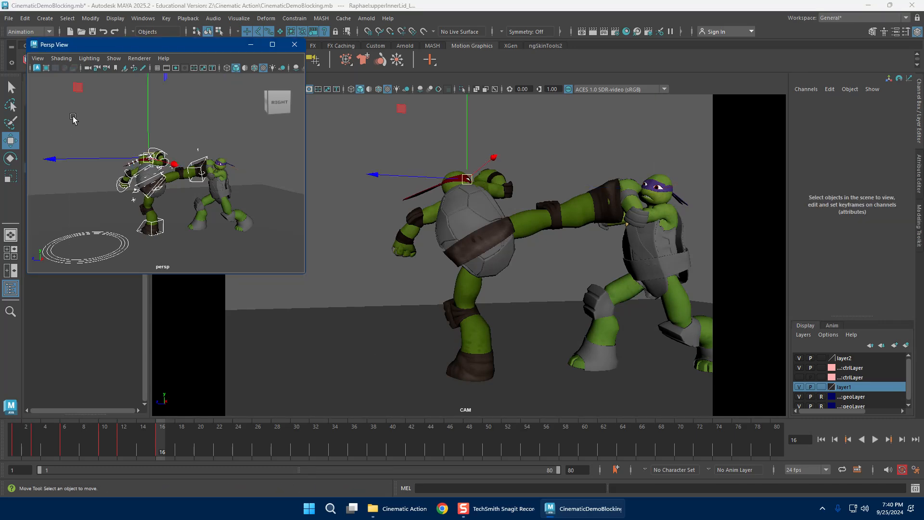
{"action": "left_click_drag", "start_coordinate": [72, 116], "coordinate": [291, 296]}
{"action": "left_click_drag", "start_coordinate": [152, 433], "coordinate": [164, 432]}
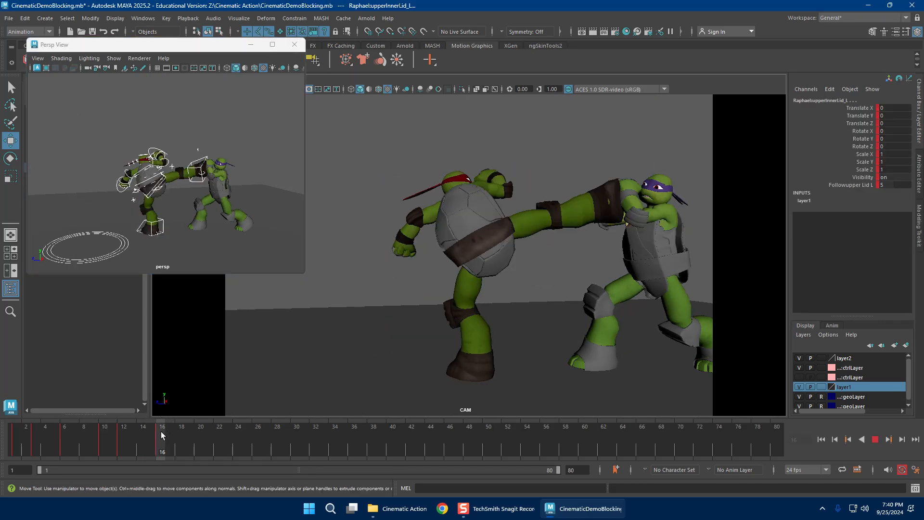
{"action": "key", "text": "s"}
{"action": "left_click_drag", "start_coordinate": [105, 435], "coordinate": [157, 431]}
{"action": "left_click_drag", "start_coordinate": [198, 435], "coordinate": [198, 435]}
{"action": "left_click_drag", "start_coordinate": [164, 438], "coordinate": [209, 438]}
{"action": "key", "text": "s"}
Step: Move Raphael's root control at frame 21 away from Donatello to about X 0.17, Y 1.0, Z 20.2
{"action": "right_click_drag", "start_coordinate": [206, 215], "coordinate": [214, 186], "text": "alt"}
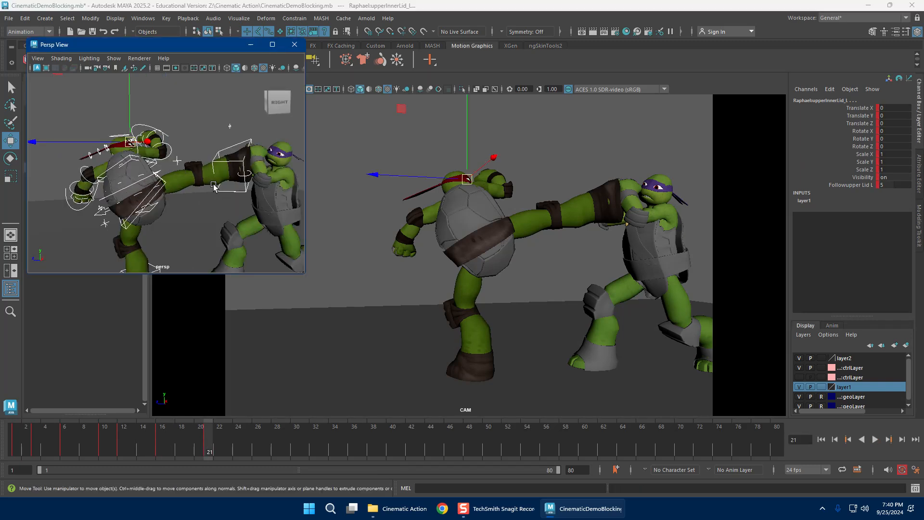
{"action": "right_click_drag", "start_coordinate": [210, 219], "coordinate": [164, 206], "text": "alt"}
{"action": "left_click", "coordinate": [174, 210]}
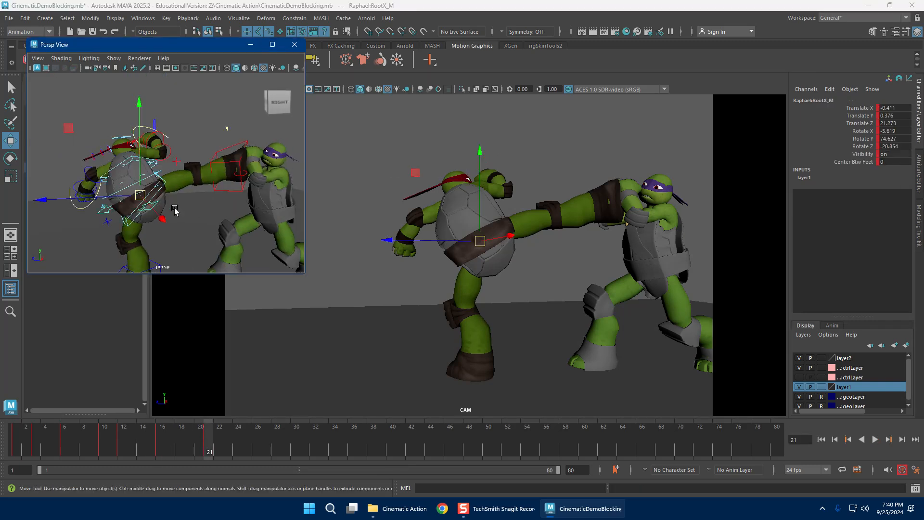
{"action": "left_click_drag", "start_coordinate": [478, 243], "coordinate": [468, 238]}
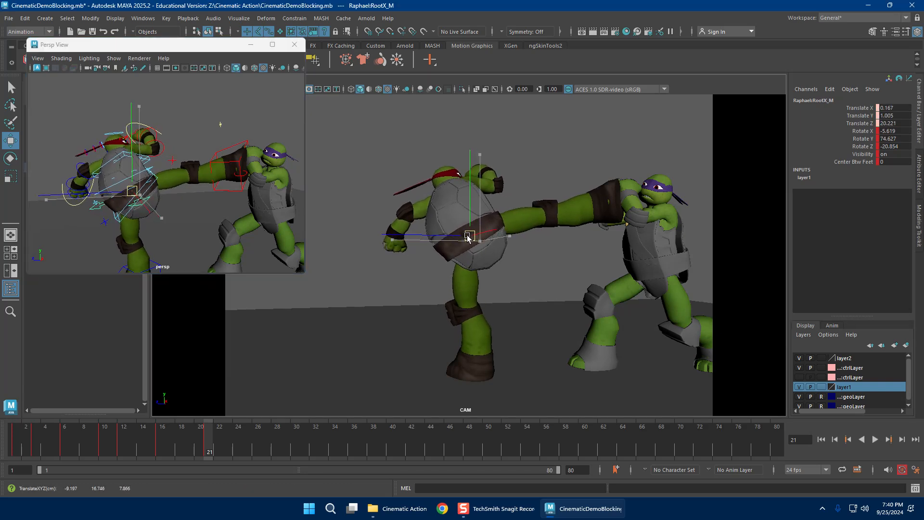
Step: Retract Raphael's right leg IK control to about X 0.05, Y 17.9, Z 28.6, and rotate it to about -71, -15, -11
{"action": "left_click", "coordinate": [222, 161]}
{"action": "left_click_drag", "start_coordinate": [224, 174], "coordinate": [174, 151]}
{"action": "key", "text": "e"}
{"action": "left_click_drag", "start_coordinate": [520, 203], "coordinate": [498, 192]}
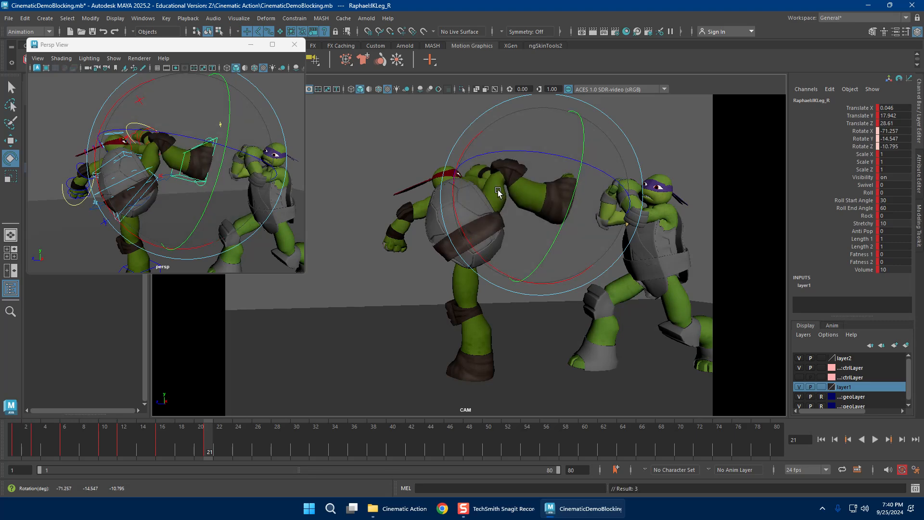
Step: Reposition Raphael's root control at frame 21 to about X -0.43, Y 0.79, Z 21.48
{"action": "key", "text": "w"}
{"action": "left_click_drag", "start_coordinate": [183, 182], "coordinate": [193, 157], "text": "alt"}
{"action": "left_click", "coordinate": [230, 165]}
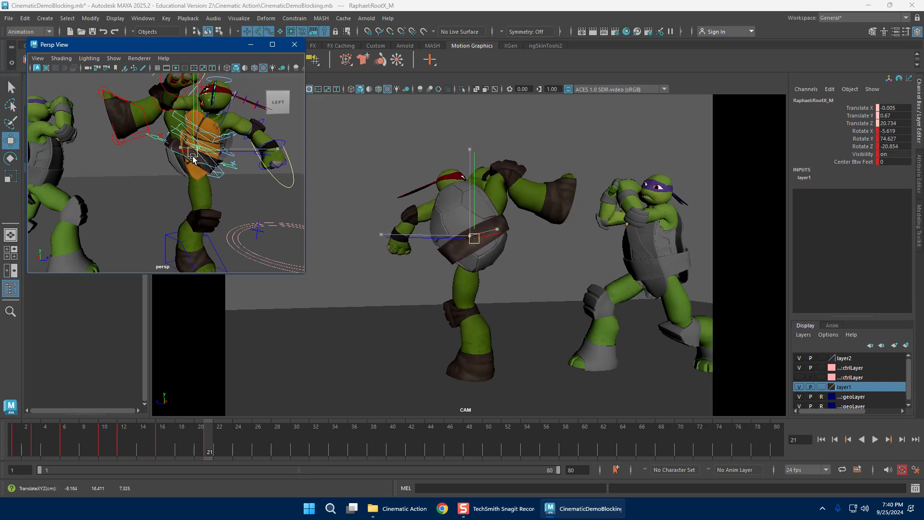
{"action": "left_click_drag", "start_coordinate": [485, 241], "coordinate": [486, 240]}
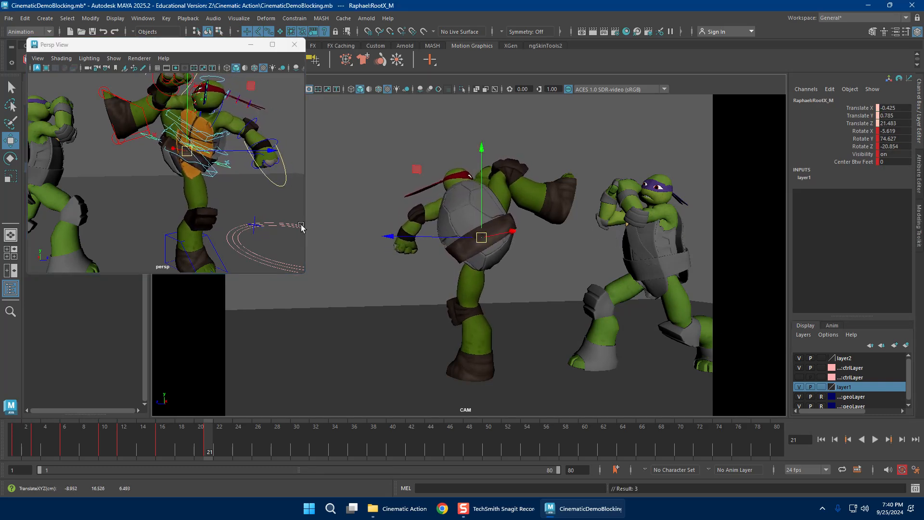
Step: Rotate Raphael's right leg IK control at frame 21 to about X -75.6, Y -14.7, Z -6.1 and check the leg from behind
{"action": "left_click", "coordinate": [145, 111]}
{"action": "key", "text": "e"}
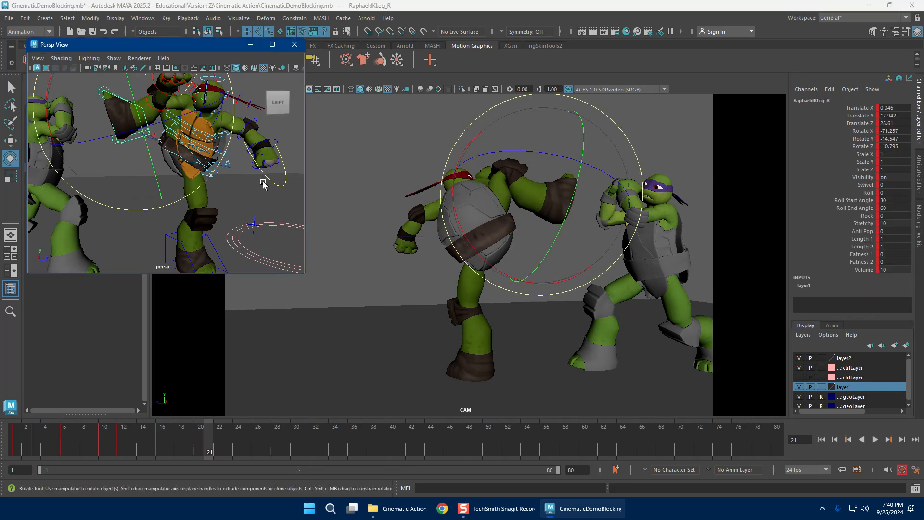
{"action": "key", "text": "w"}
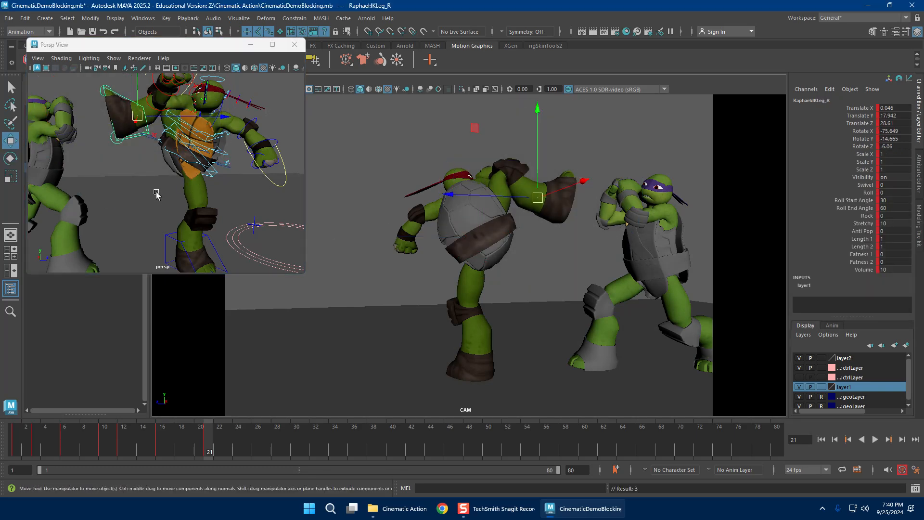
{"action": "left_click_drag", "start_coordinate": [157, 195], "coordinate": [223, 192], "text": "alt"}
{"action": "right_click_drag", "start_coordinate": [223, 192], "coordinate": [177, 203], "text": "alt"}
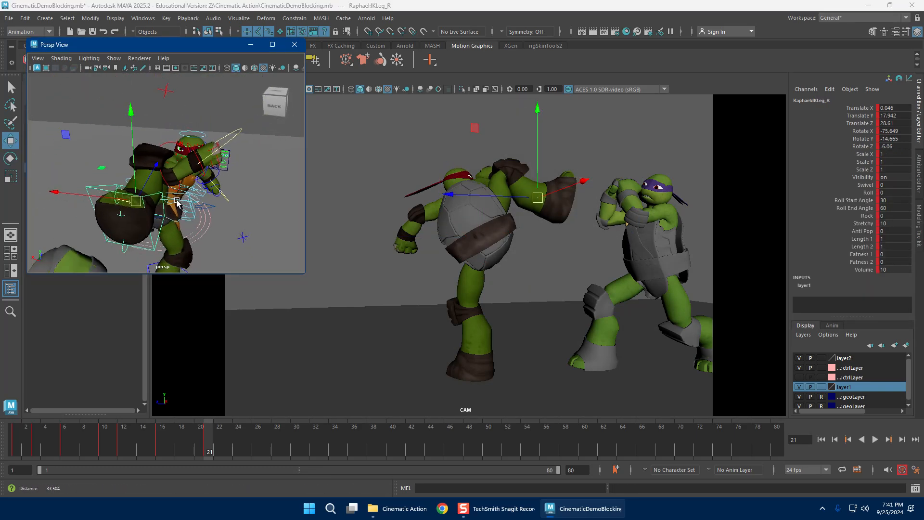
Step: Rotate Raphael's right leg IK control at frame 21 to about X -68.8, Y -4.4, Z -24.3
{"action": "key", "text": "e"}
{"action": "left_click_drag", "start_coordinate": [178, 201], "coordinate": [210, 199]}
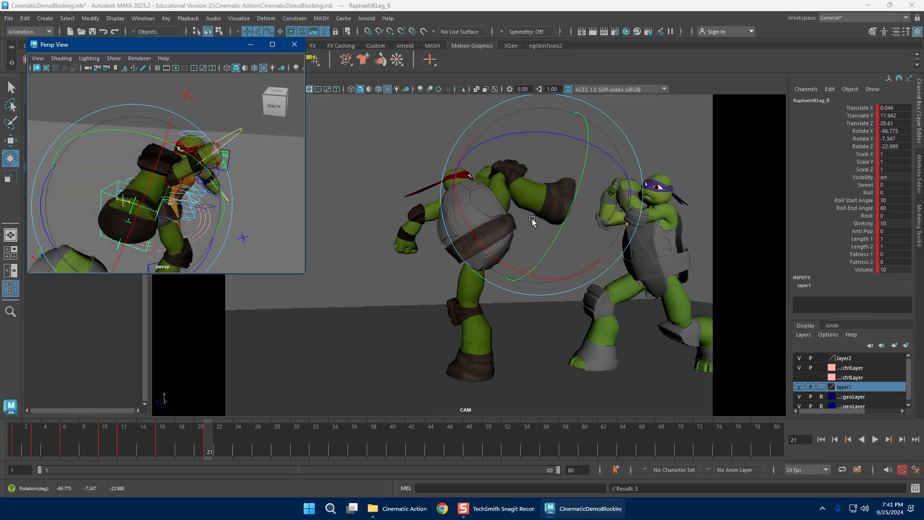
{"action": "left_click_drag", "start_coordinate": [532, 221], "coordinate": [546, 196]}
{"action": "key", "text": "w"}
Step: Rotate Raphael's middle hybrid spine control at frame 21 to about X -24.7, Y -8.1, Z -7.2, leaning the torso away from Donatello
{"action": "left_click_drag", "start_coordinate": [295, 193], "coordinate": [262, 188], "text": "alt"}
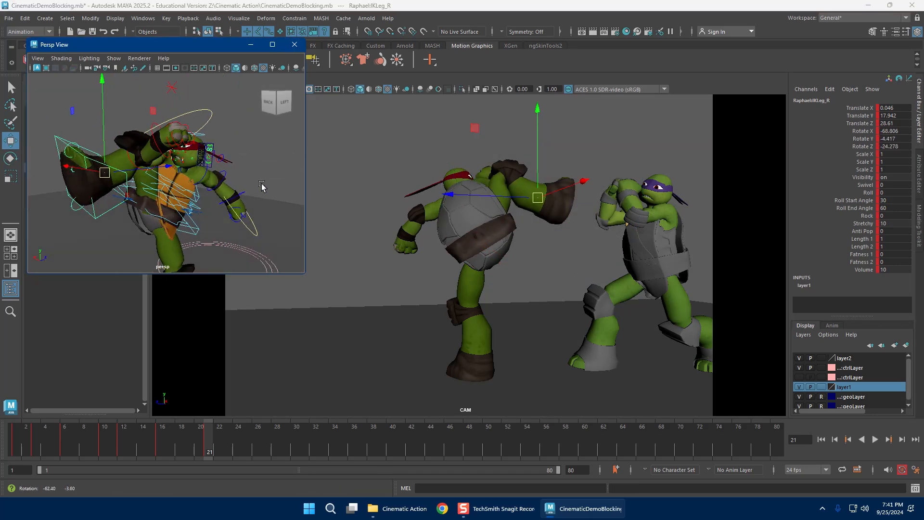
{"action": "right_click_drag", "start_coordinate": [160, 182], "coordinate": [192, 182], "text": "alt"}
{"action": "left_click_drag", "start_coordinate": [143, 156], "coordinate": [163, 191], "text": "alt"}
{"action": "left_click", "coordinate": [197, 202]}
{"action": "left_click", "coordinate": [144, 217]}
{"action": "key", "text": "e"}
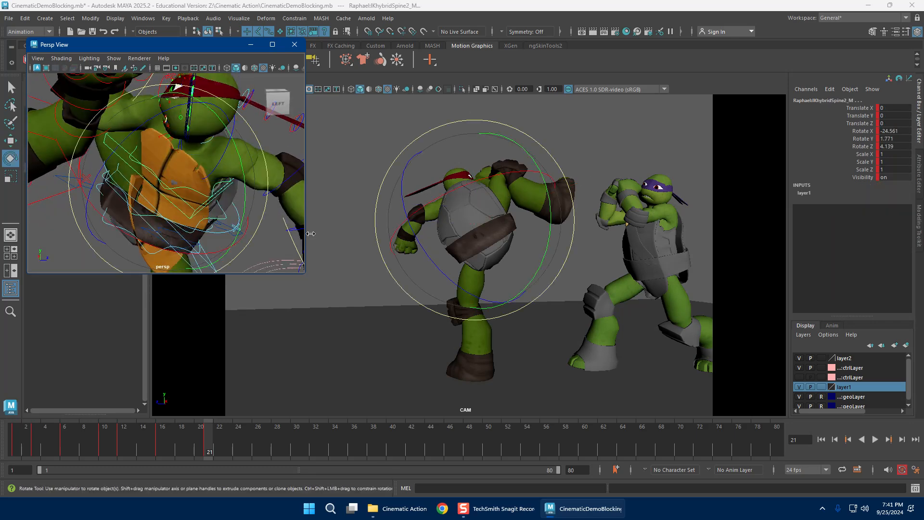
{"action": "left_click_drag", "start_coordinate": [487, 248], "coordinate": [503, 264]}
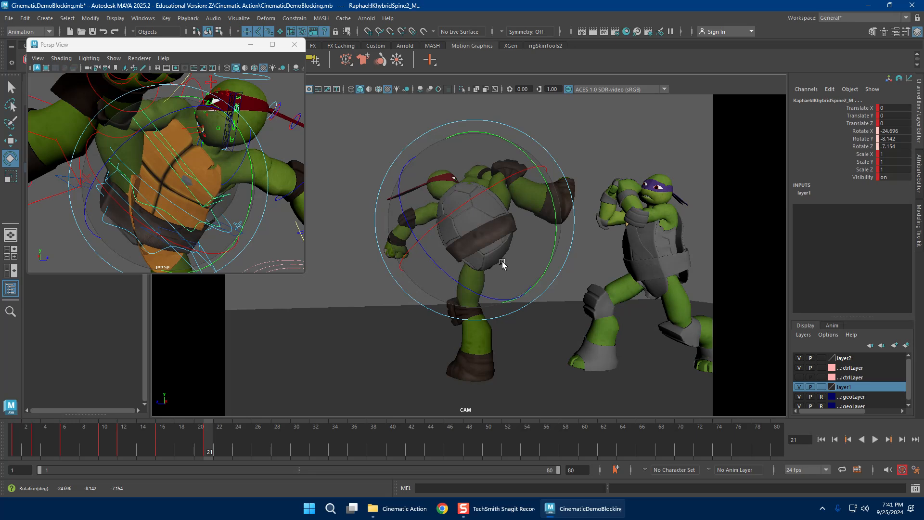
{"action": "key", "text": "w"}
Step: Rotate Raphael's right FK shoulder control to about X -26.4, Y -16.2, Z 85.2 to bring the right arm down in front of the torso
{"action": "left_click_drag", "start_coordinate": [226, 188], "coordinate": [203, 121], "text": "alt"}
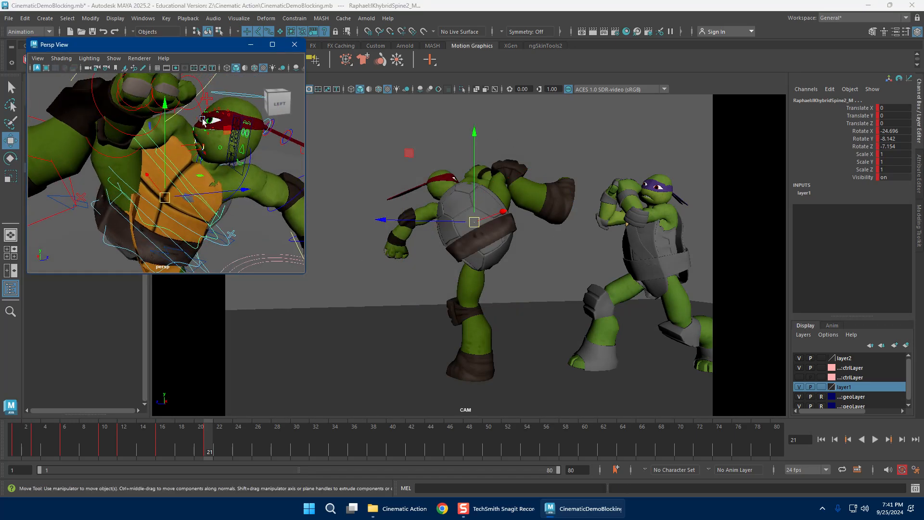
{"action": "left_click", "coordinate": [201, 111]}
{"action": "key", "text": "e"}
{"action": "left_click_drag", "start_coordinate": [483, 188], "coordinate": [476, 163]}
{"action": "key", "text": "w"}
{"action": "left_click_drag", "start_coordinate": [234, 169], "coordinate": [214, 202], "text": "alt"}
{"action": "left_click", "coordinate": [119, 150]}
{"action": "key", "text": "e"}
{"action": "left_click_drag", "start_coordinate": [119, 150], "coordinate": [73, 230]}
{"action": "left_click", "coordinate": [471, 194]}
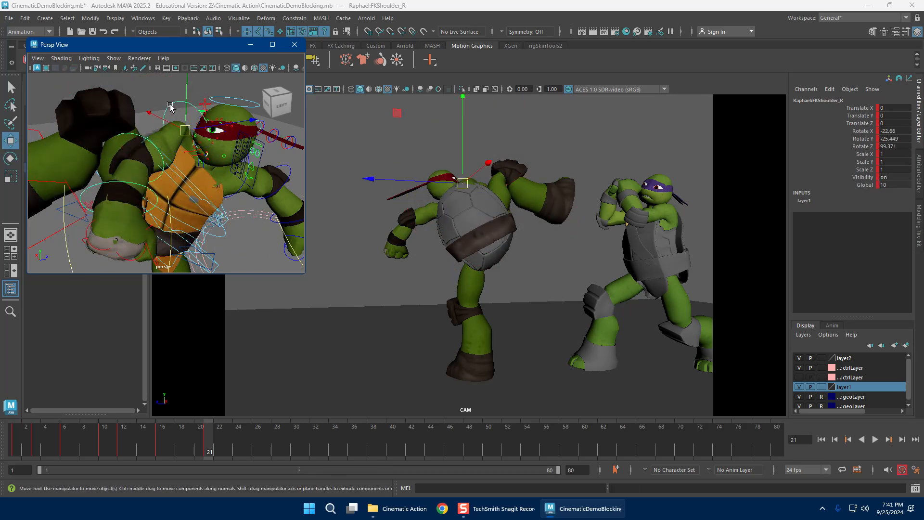
{"action": "left_click_drag", "start_coordinate": [471, 194], "coordinate": [462, 186]}
{"action": "left_click_drag", "start_coordinate": [430, 218], "coordinate": [439, 197]}
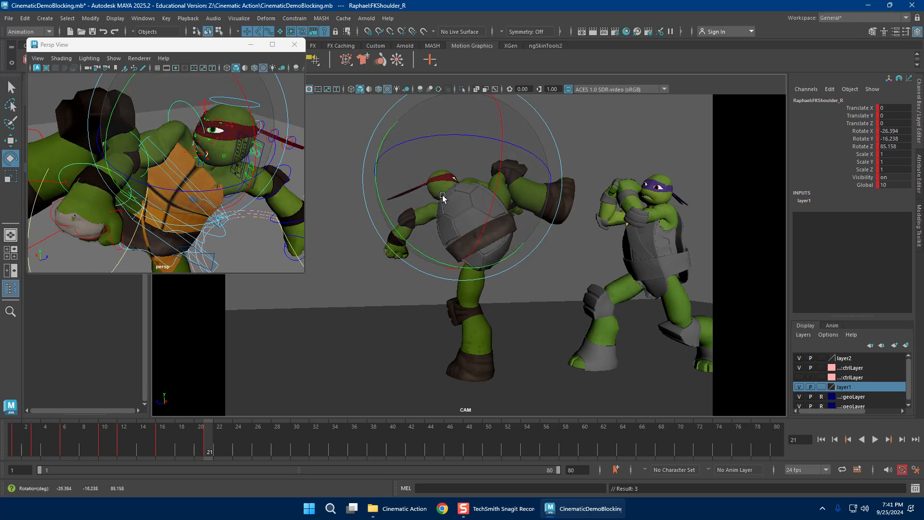
Step: Rotate Raphael's left FK shoulder control to raise the left arm out behind the body
{"action": "left_click_drag", "start_coordinate": [192, 179], "coordinate": [270, 217], "text": "alt"}
{"action": "key", "text": "w"}
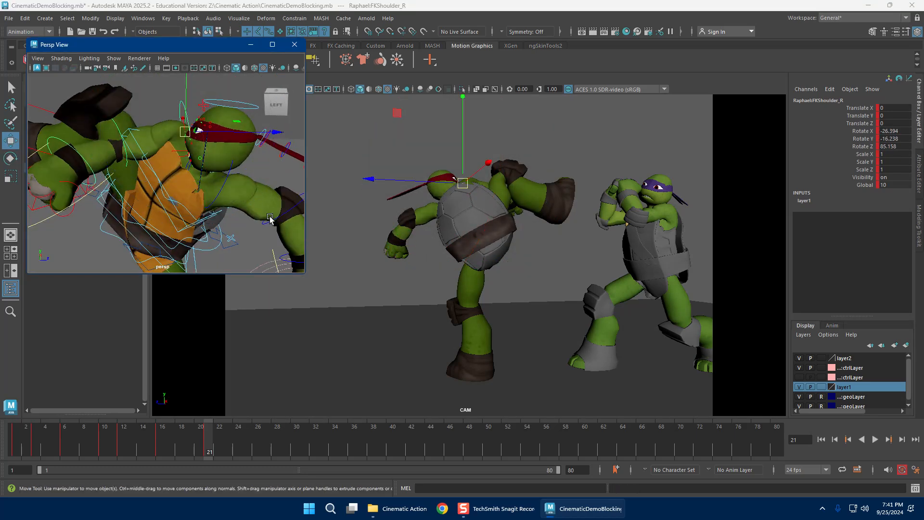
{"action": "middle_click_drag", "start_coordinate": [235, 200], "coordinate": [192, 168], "text": "alt"}
{"action": "scroll", "coordinate": [192, 168], "scroll_direction": "up", "scroll_amount": 4}
{"action": "left_click", "coordinate": [212, 166]}
{"action": "key", "text": "e"}
{"action": "left_click_drag", "start_coordinate": [409, 209], "coordinate": [469, 202]}
{"action": "key", "text": "ctrl+z"}
{"action": "key", "text": "w"}
Step: Bend Raphael's left elbow control to a Rotate Z of about 63.9
{"action": "right_click_drag", "start_coordinate": [240, 191], "coordinate": [216, 174], "text": "alt"}
{"action": "left_click", "coordinate": [260, 185]}
{"action": "key", "text": "e"}
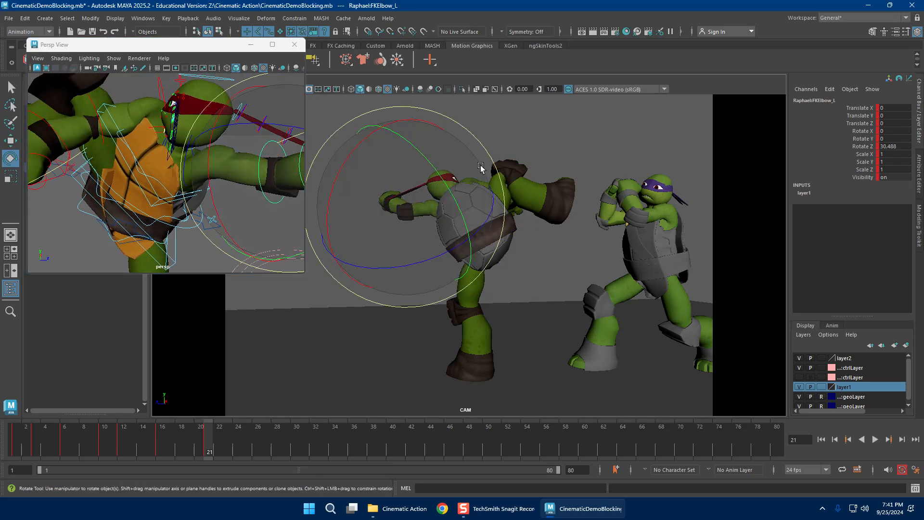
{"action": "left_click_drag", "start_coordinate": [388, 229], "coordinate": [386, 250]}
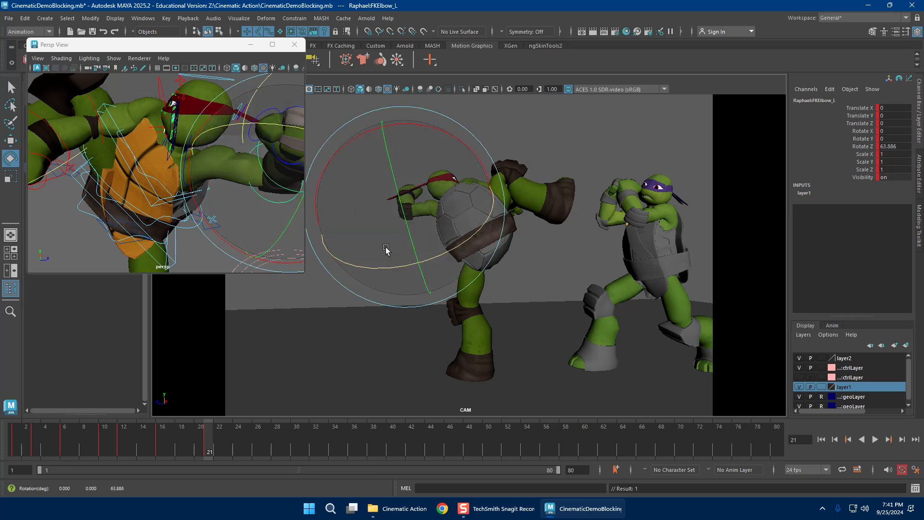
{"action": "key", "text": "w"}
Step: Rotate Raphael's left FK shoulder control to about X 37.5, Y -5.6, Z -38.7 to lower the bent arm beside the torso
{"action": "left_click_drag", "start_coordinate": [241, 195], "coordinate": [211, 177], "text": "alt"}
{"action": "left_click", "coordinate": [179, 172]}
{"action": "key", "text": "e"}
{"action": "left_click_drag", "start_coordinate": [460, 214], "coordinate": [490, 189]}
{"action": "key", "text": "shift+e"}
{"action": "key", "text": "w"}
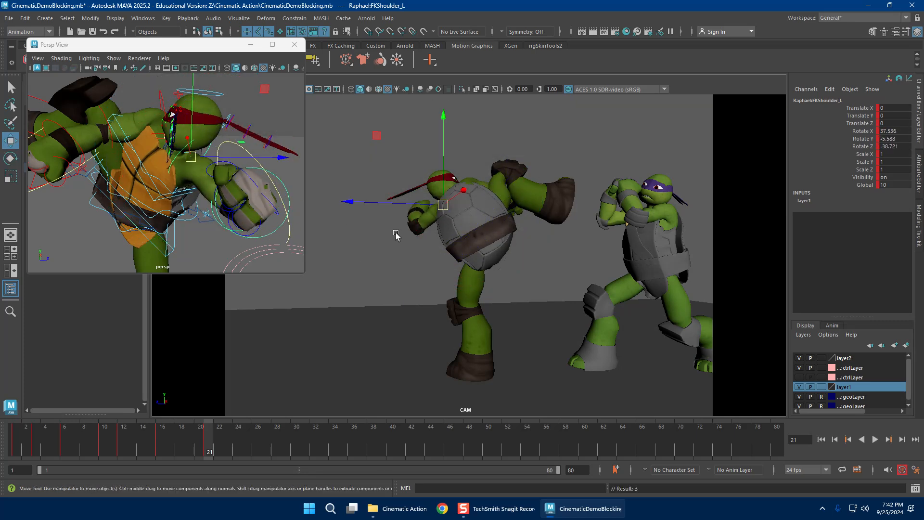
Step: Rotate Raphael's head control at frame 21 to about X -18.3, Y -1.6, Z -9.6
{"action": "left_click_drag", "start_coordinate": [144, 183], "coordinate": [171, 159], "text": "alt"}
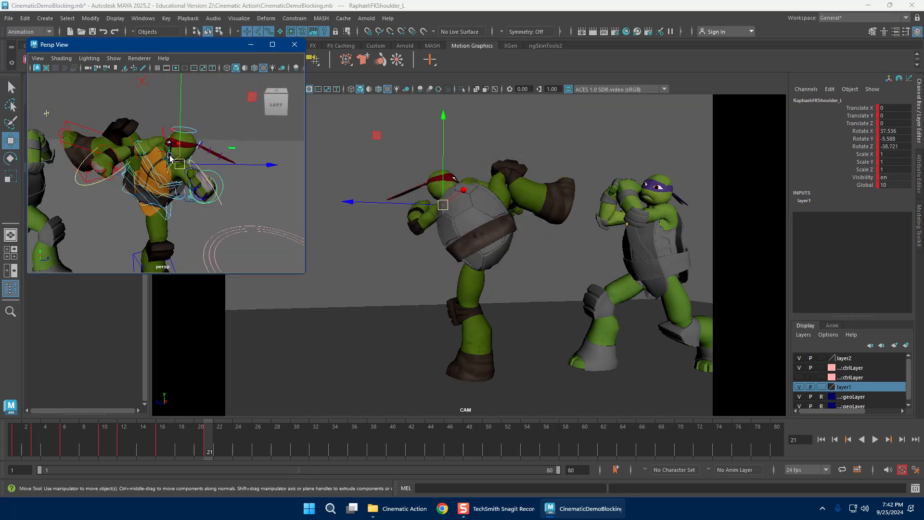
{"action": "left_click", "coordinate": [193, 131]}
{"action": "key", "text": "e"}
{"action": "left_click_drag", "start_coordinate": [450, 214], "coordinate": [404, 224]}
{"action": "key", "text": "w"}
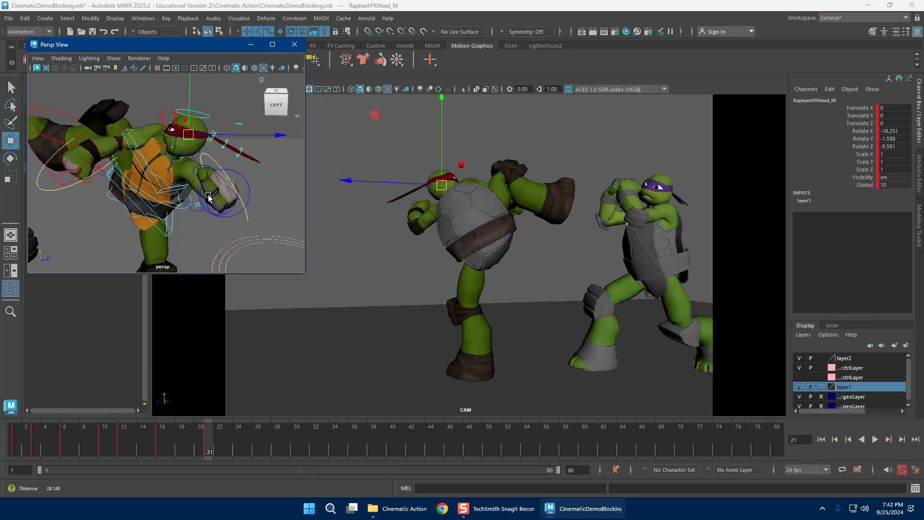
Step: Rotate Raphael's neck control at frame 21 to about X -16.2, Y 9.4, Z 34.9
{"action": "scroll", "coordinate": [208, 197], "scroll_direction": "up", "scroll_amount": 5}
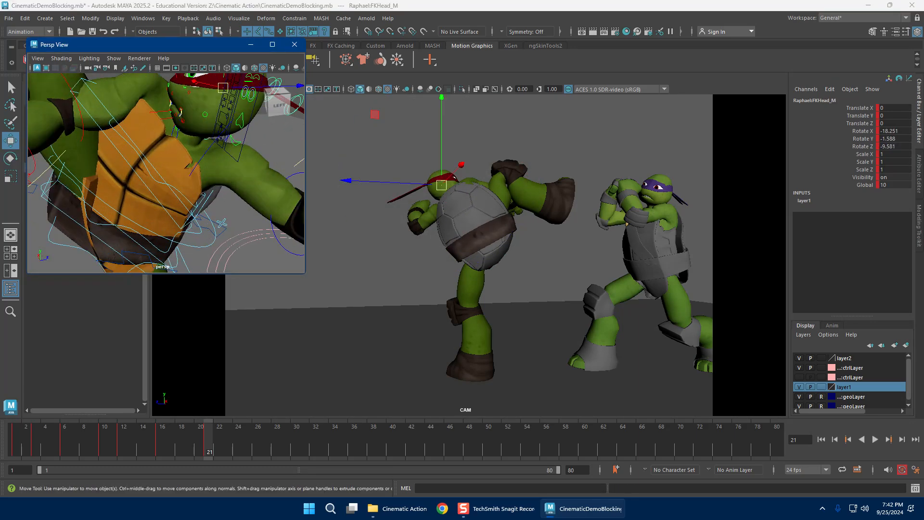
{"action": "left_click", "coordinate": [203, 144]}
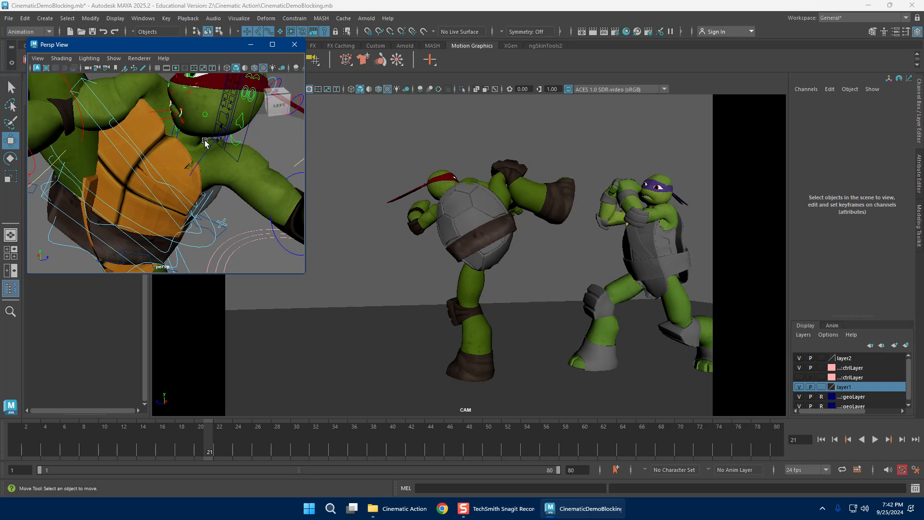
{"action": "left_click", "coordinate": [204, 143]}
{"action": "key", "text": "e"}
{"action": "left_click_drag", "start_coordinate": [415, 228], "coordinate": [382, 227]}
{"action": "key", "text": "w"}
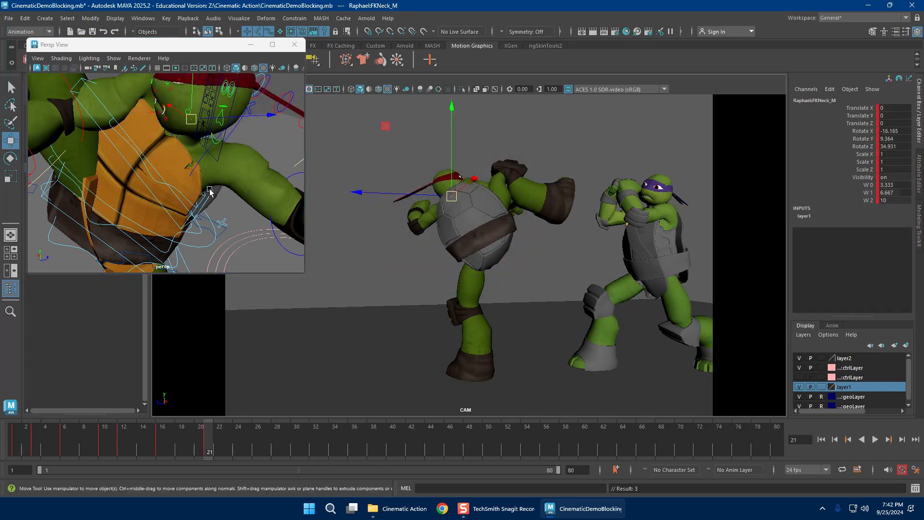
Step: Select all of Raphael's controls, key them at frame 21, and scrub the last frames to check the retraction
{"action": "scroll", "coordinate": [210, 191], "scroll_direction": "down", "scroll_amount": 8}
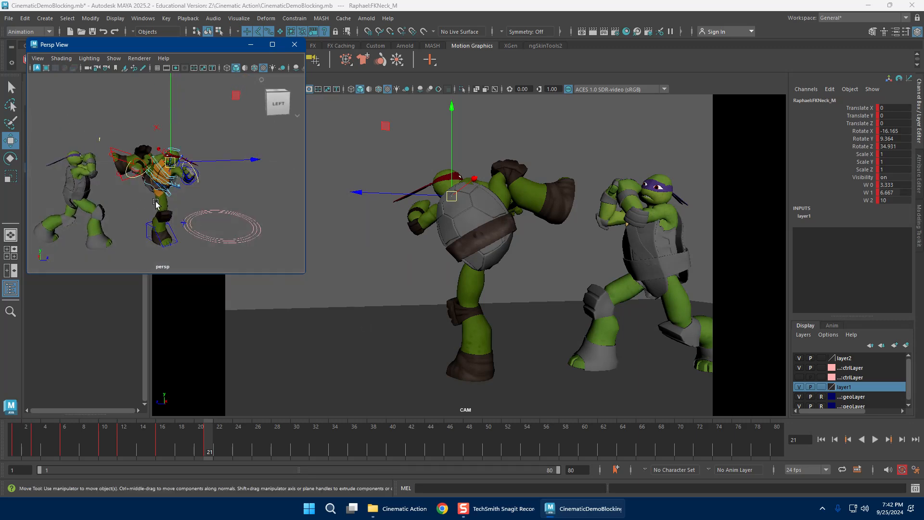
{"action": "left_click_drag", "start_coordinate": [156, 202], "coordinate": [77, 110]}
{"action": "key", "text": "s"}
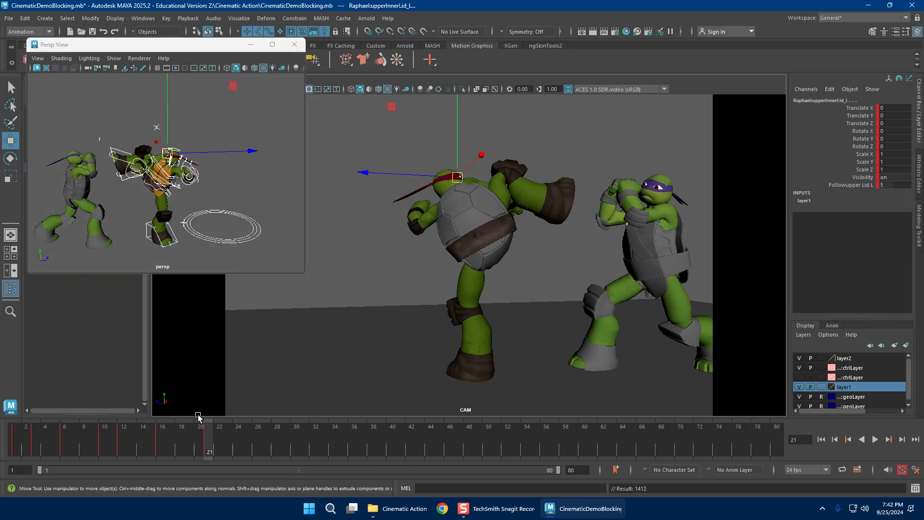
{"action": "mouse_move", "coordinate": [191, 438]}
{"action": "left_mouse_down"}
{"action": "mouse_move", "coordinate": [141, 438]}
{"action": "mouse_move", "coordinate": [216, 445]}
{"action": "mouse_move", "coordinate": [124, 439]}
{"action": "mouse_move", "coordinate": [206, 431]}
{"action": "left_mouse_up"}
Step: Move Raphael's root control at frame 21 down and back to about X 0.45, Y -0.25, Z 19.94, checking it against the earlier frames
{"action": "left_click", "coordinate": [218, 206]}
{"action": "scroll", "coordinate": [227, 201], "scroll_direction": "up", "scroll_amount": 5}
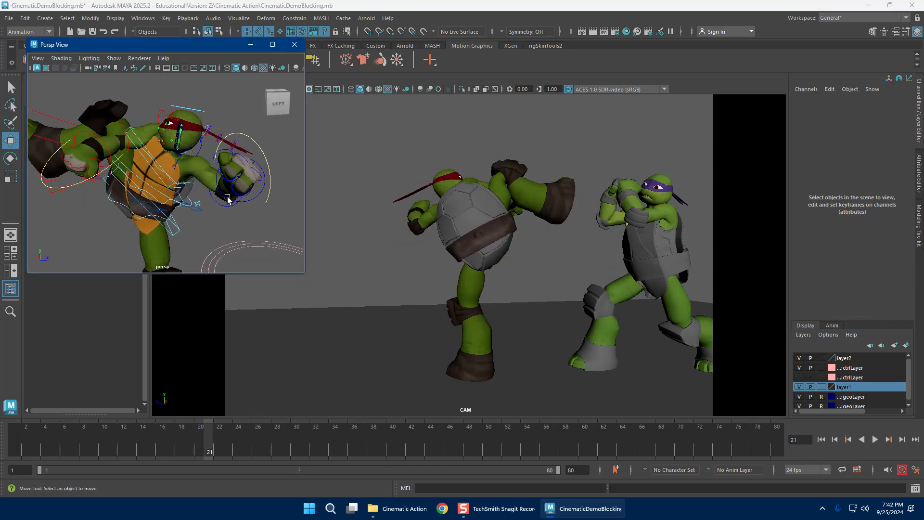
{"action": "left_click", "coordinate": [197, 209]}
{"action": "left_click_drag", "start_coordinate": [493, 238], "coordinate": [475, 242]}
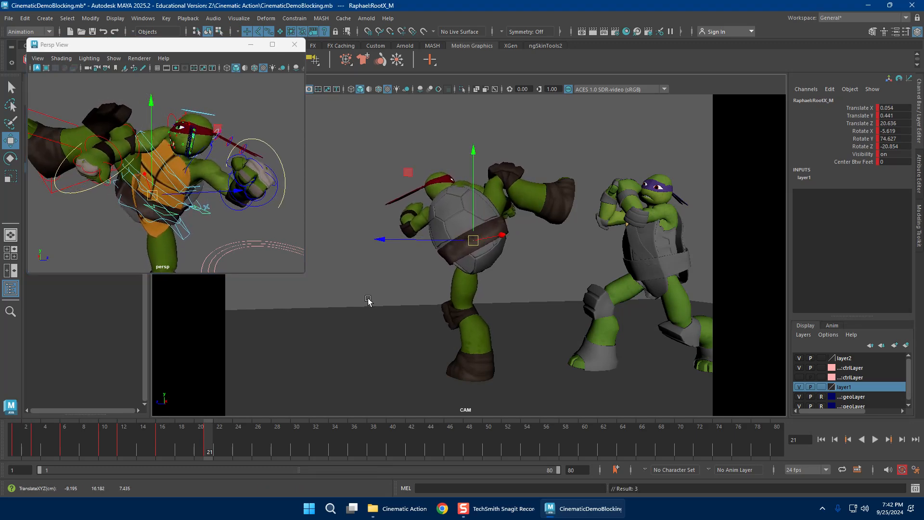
{"action": "left_click_drag", "start_coordinate": [146, 424], "coordinate": [210, 436]}
{"action": "left_click_drag", "start_coordinate": [474, 240], "coordinate": [468, 248]}
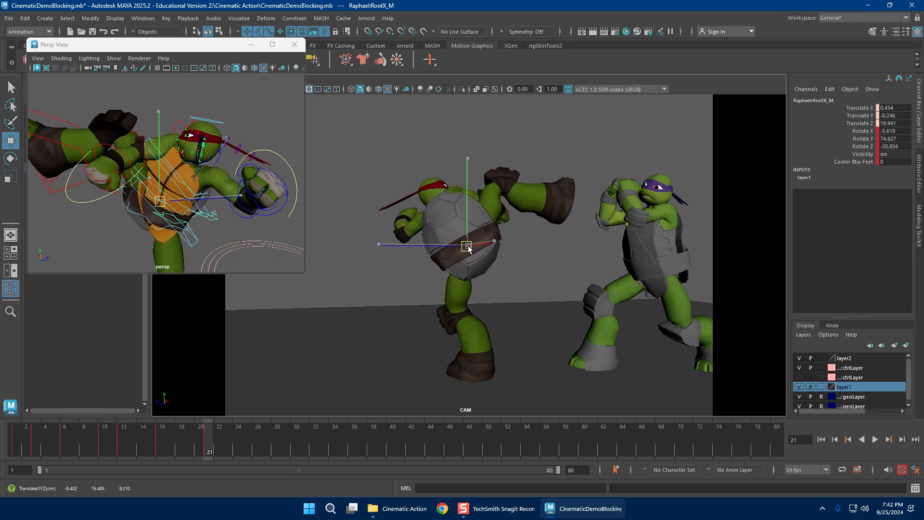
Step: Pull Raphael's right leg IK control in to about X 0.63, Y 16.72, Z 27.6 and play back the motion
{"action": "left_click", "coordinate": [75, 145]}
{"action": "left_click_drag", "start_coordinate": [538, 198], "coordinate": [529, 209]}
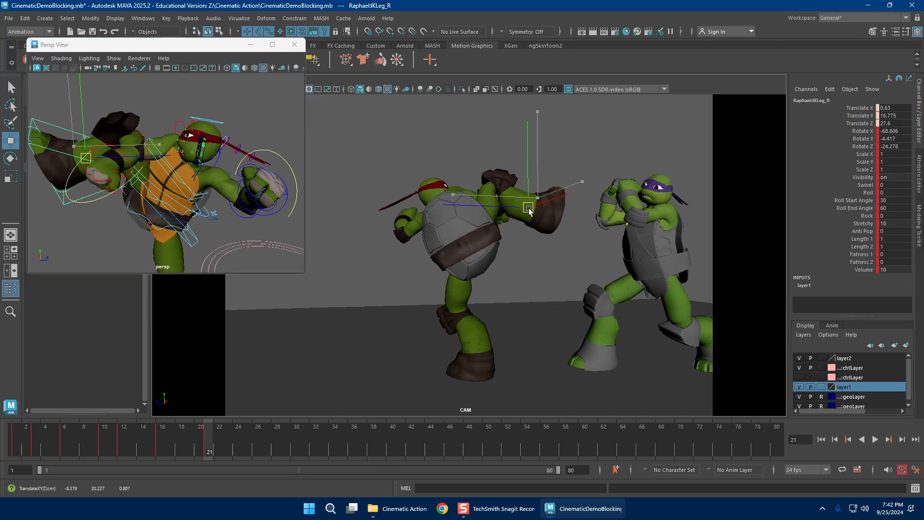
{"action": "key", "text": "alt+v"}
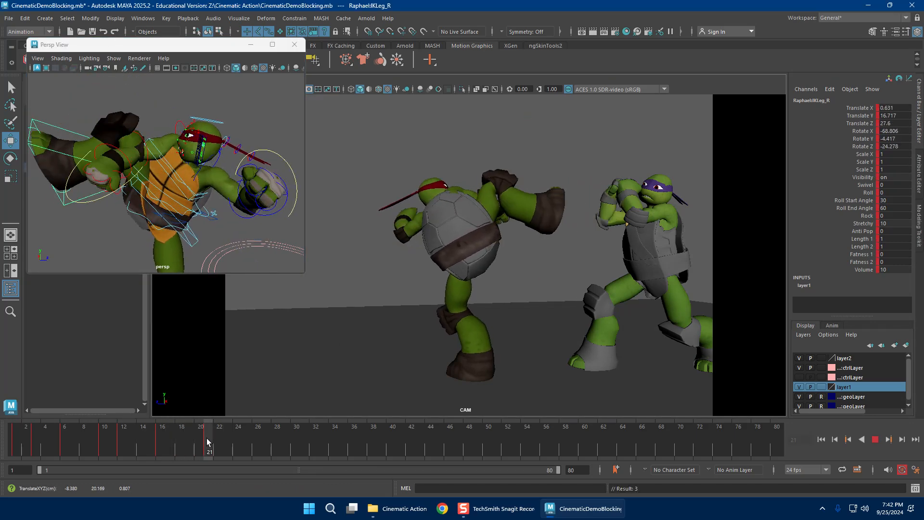
{"action": "mouse_move", "coordinate": [216, 438]}
{"action": "left_mouse_down"}
{"action": "mouse_move", "coordinate": [160, 439]}
{"action": "mouse_move", "coordinate": [209, 437]}
{"action": "left_mouse_up"}
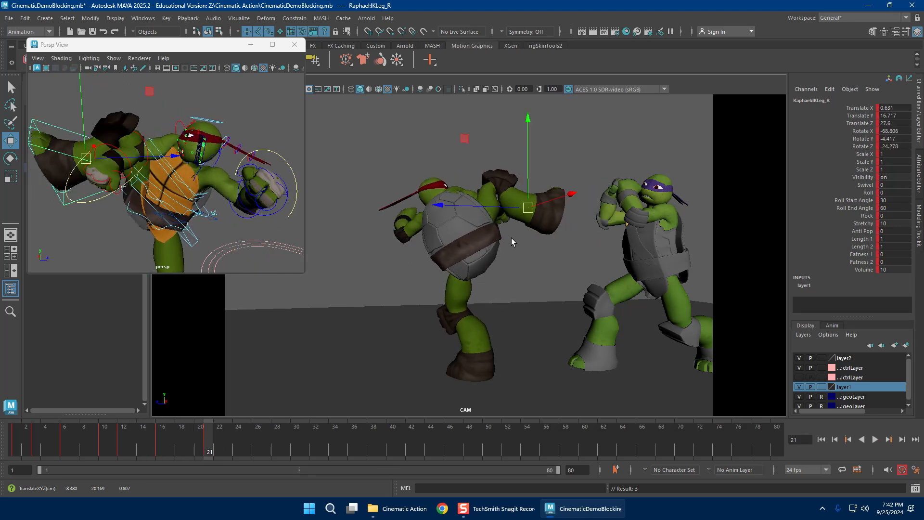
Step: Shift Raphael's root control at frame 21 slightly toward Donatello to about X 0.29, Y -0.25, Z 20.24
{"action": "left_click_drag", "start_coordinate": [204, 234], "coordinate": [214, 229], "text": "alt"}
{"action": "left_click", "coordinate": [330, 245]}
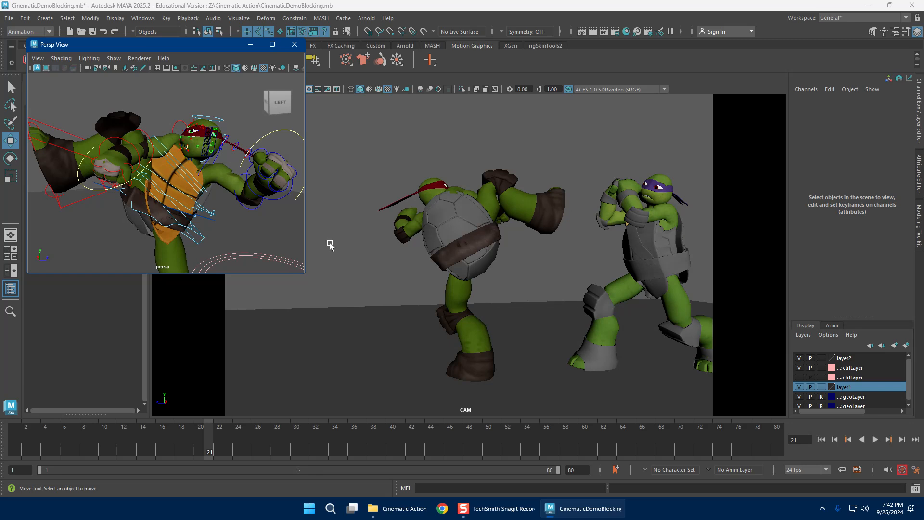
{"action": "left_click", "coordinate": [455, 258]}
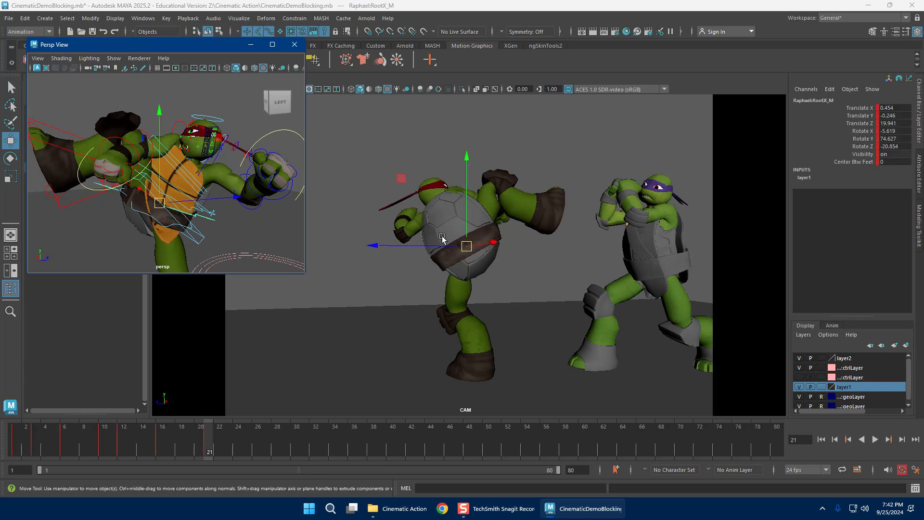
{"action": "left_click_drag", "start_coordinate": [468, 246], "coordinate": [471, 248]}
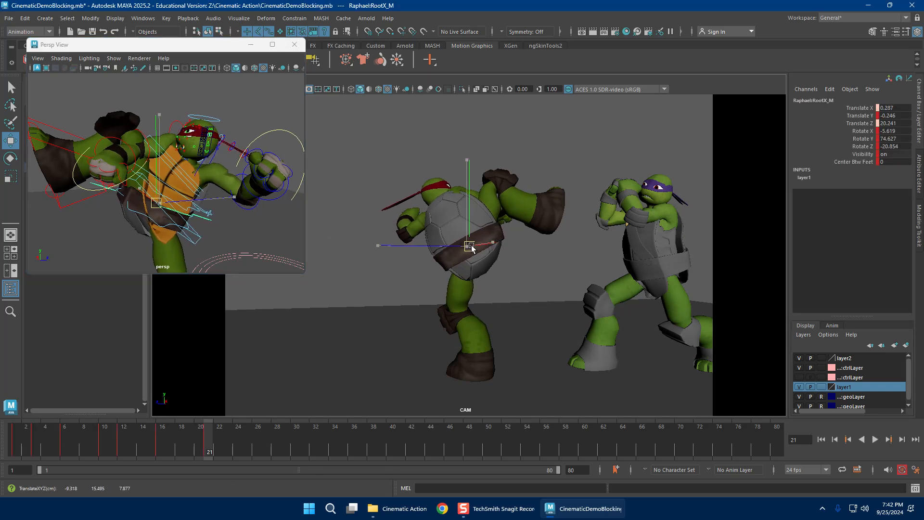
Step: Nudge Raphael's right leg IK control at frame 21 to about X 0.55, Y 16.78, Z 27.75
{"action": "left_click_drag", "start_coordinate": [190, 192], "coordinate": [74, 147], "text": "alt"}
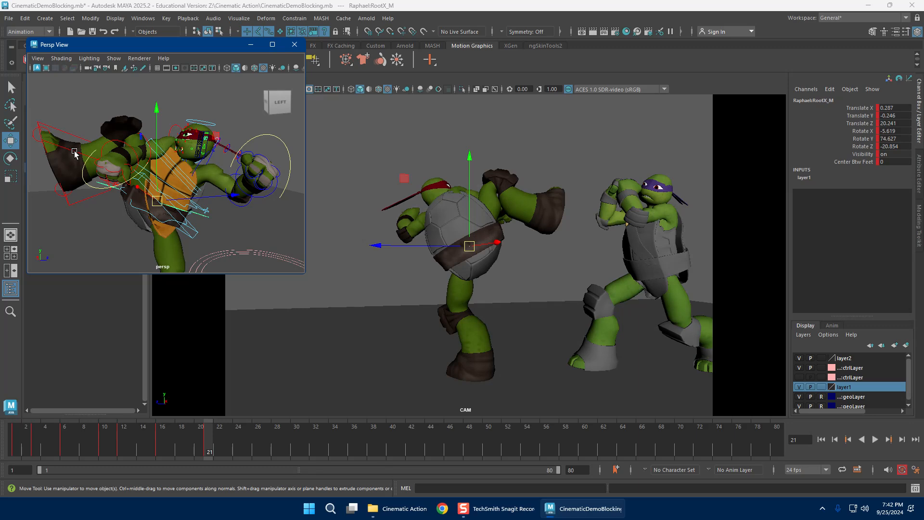
{"action": "left_click", "coordinate": [75, 153]}
{"action": "left_click_drag", "start_coordinate": [528, 212], "coordinate": [530, 211]}
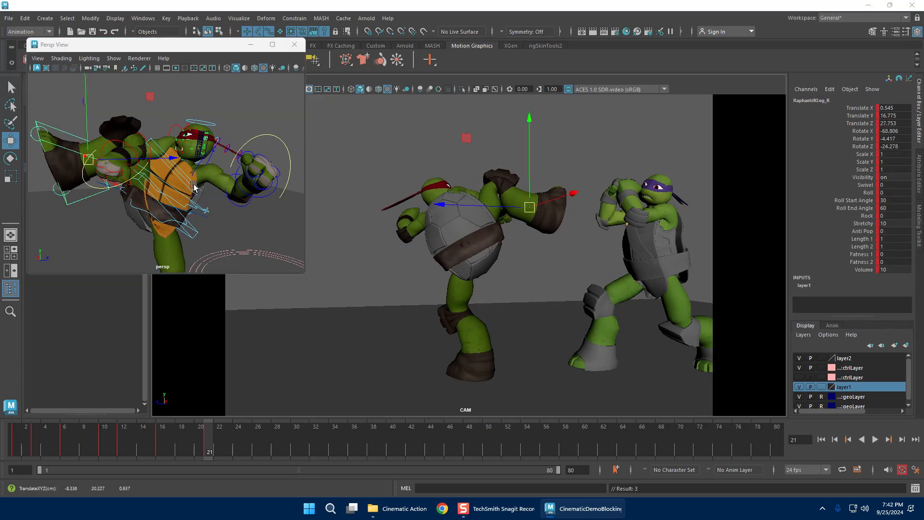
Step: Select all of Raphael's controls, key the adjusted pose at frame 21, and scrub the frames leading into it
{"action": "left_click_drag", "start_coordinate": [68, 144], "coordinate": [109, 134], "text": "alt"}
{"action": "left_click_drag", "start_coordinate": [368, 353], "coordinate": [376, 339]}
{"action": "key", "text": "s"}
{"action": "mouse_move", "coordinate": [192, 435]}
{"action": "left_mouse_down"}
{"action": "mouse_move", "coordinate": [141, 435]}
{"action": "mouse_move", "coordinate": [215, 433]}
{"action": "mouse_move", "coordinate": [208, 440]}
{"action": "left_mouse_up"}
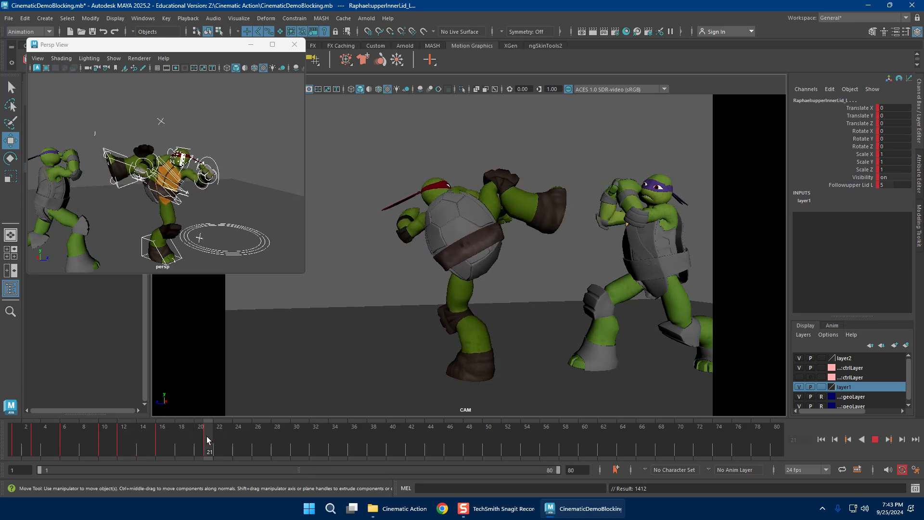
Step: Hold the retracted pose by keying all of Raphael's controls at frame 23, and play back and scrub the kick to check its timing
{"action": "key", "text": "alt+v"}
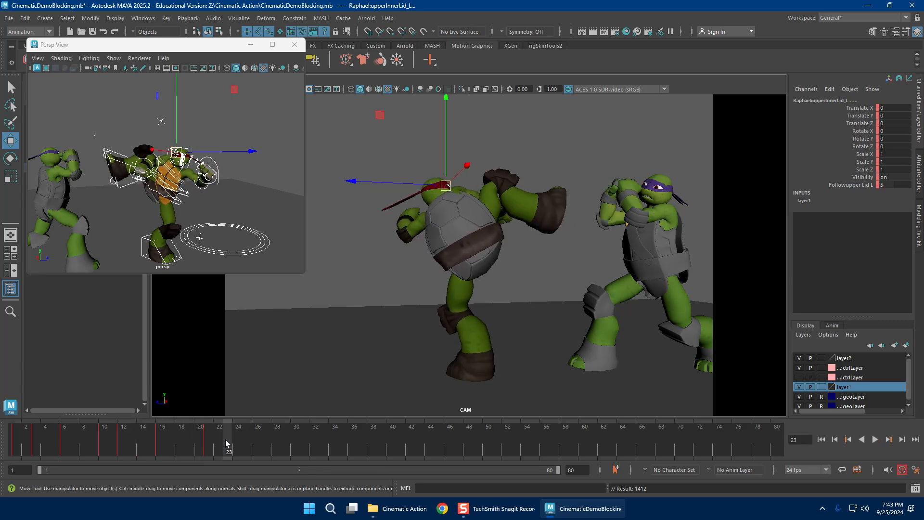
{"action": "key", "text": "alt+v"}
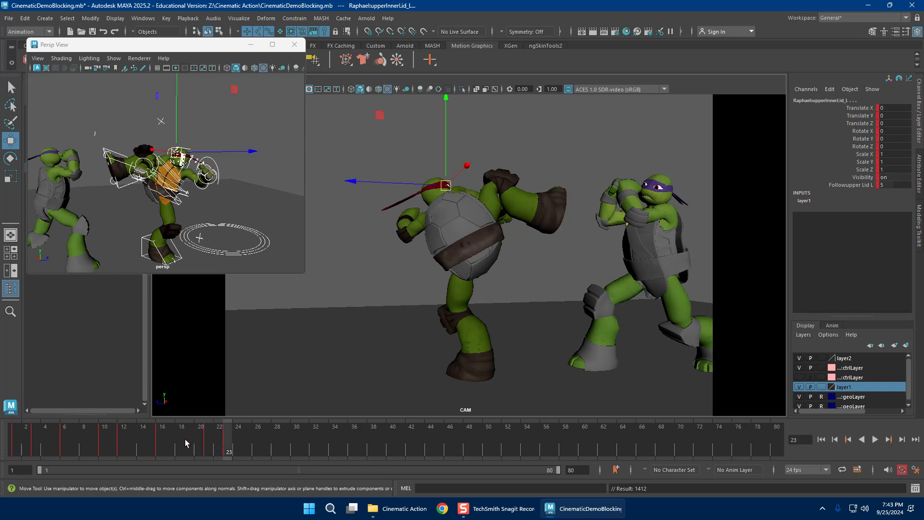
{"action": "key", "text": "alt+v"}
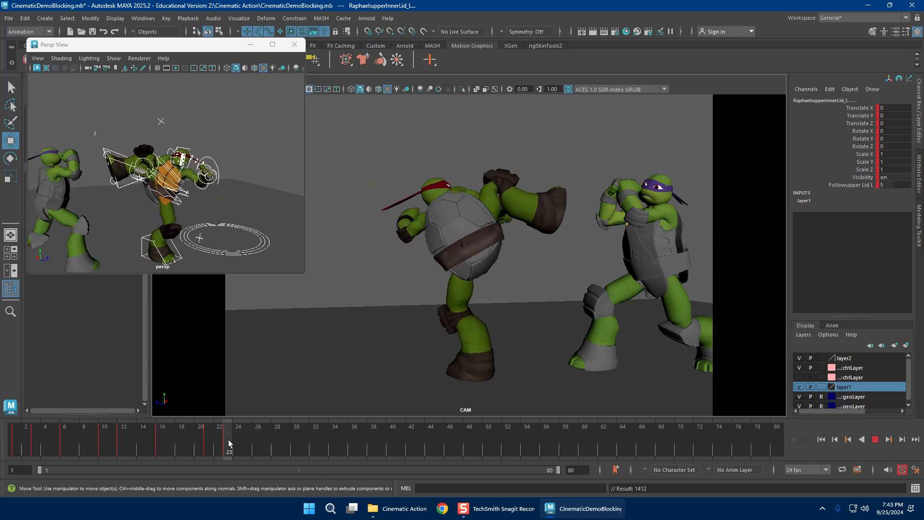
{"action": "left_click_drag", "start_coordinate": [240, 444], "coordinate": [296, 437]}
{"action": "left_click_drag", "start_coordinate": [124, 436], "coordinate": [88, 440]}
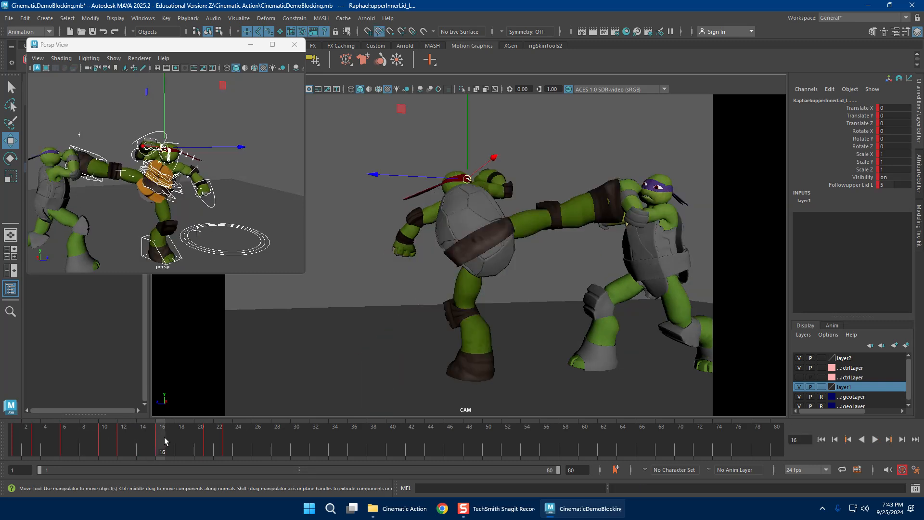
{"action": "left_click_drag", "start_coordinate": [164, 441], "coordinate": [256, 444]}
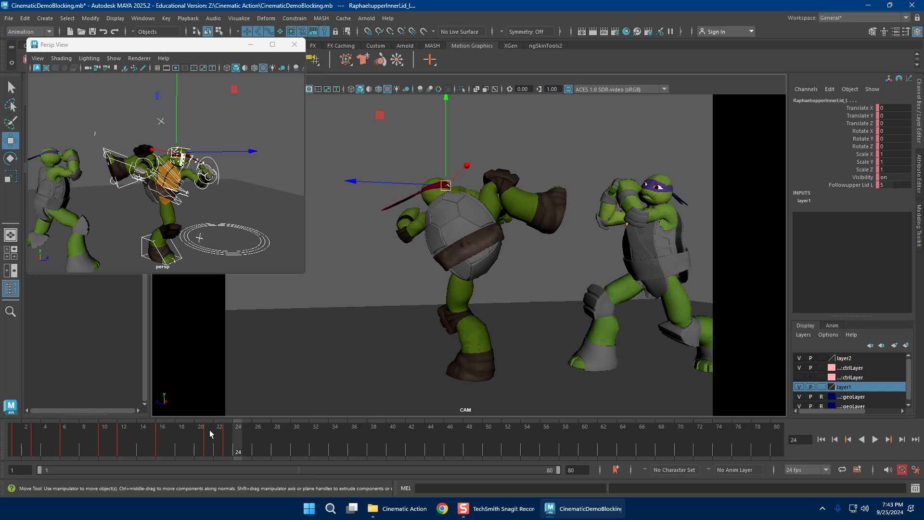
{"action": "left_click_drag", "start_coordinate": [207, 433], "coordinate": [264, 434]}
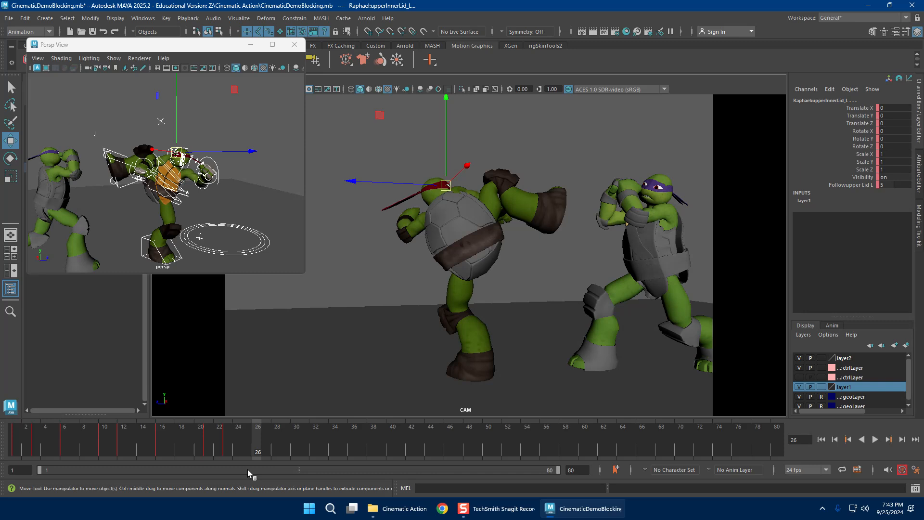
{"action": "right_click", "coordinate": [259, 435]}
{"action": "mouse_move", "coordinate": [308, 262]}
{"action": "left_click", "coordinate": [383, 264]}
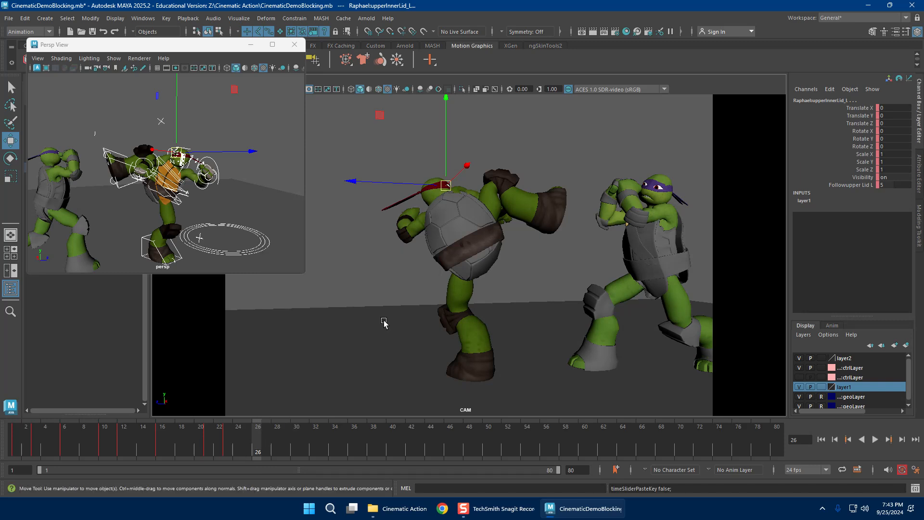
{"action": "key", "text": "ctrl+z"}
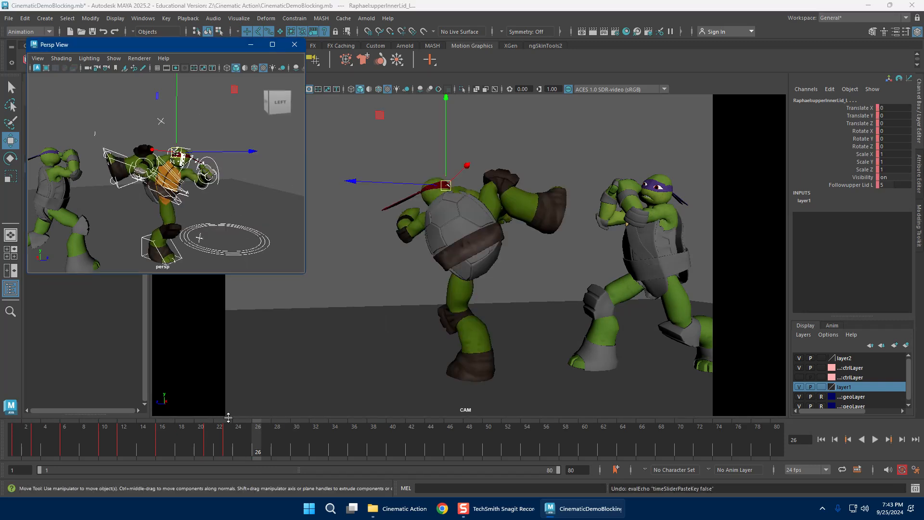
Step: Copy Raphael's extended-kick keys from frame 16, paste them at frame 26, and play back the result
{"action": "left_click", "coordinate": [162, 438]}
{"action": "right_click", "coordinate": [163, 443]}
{"action": "left_click", "coordinate": [210, 291]}
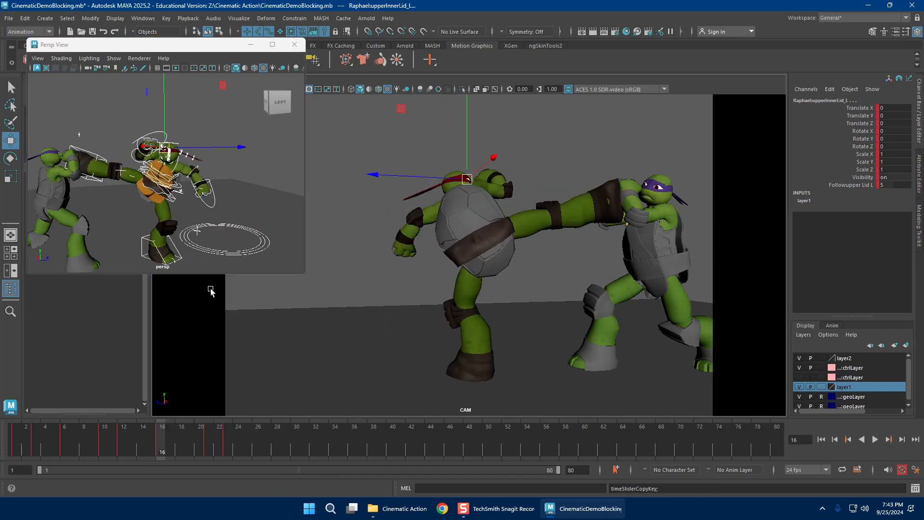
{"action": "left_click", "coordinate": [258, 441]}
{"action": "right_click", "coordinate": [260, 441]}
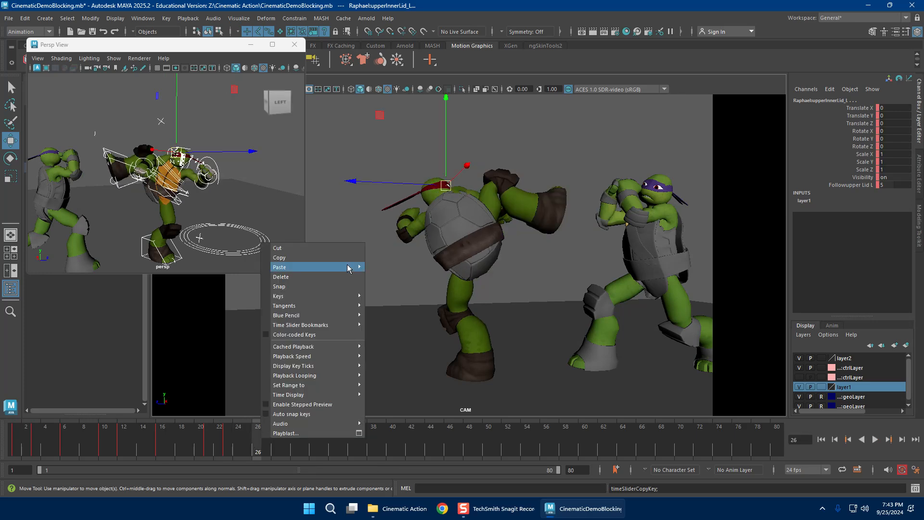
{"action": "mouse_move", "coordinate": [348, 269]}
{"action": "left_click", "coordinate": [388, 266]}
{"action": "key", "text": "alt+v"}
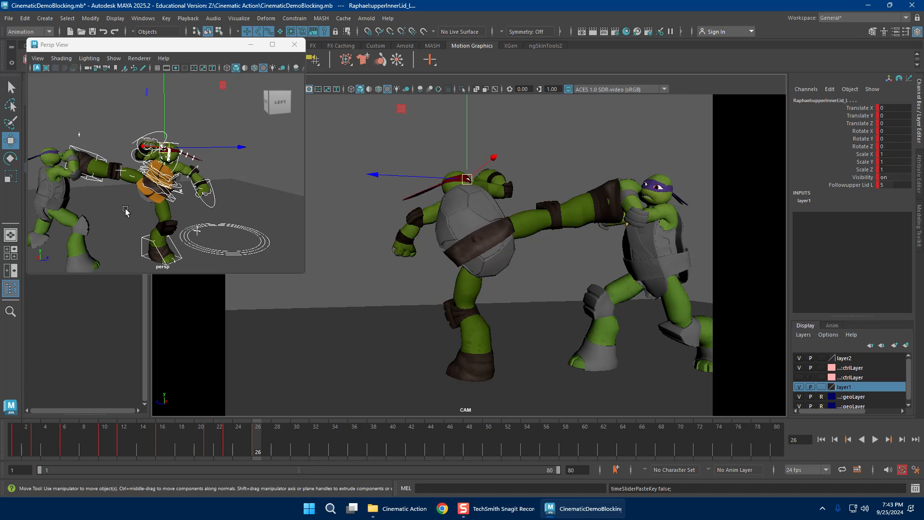
Step: Rotate Raphael's right FK shoulder at frame 26 to about X -24.2, Y -28.1, Z 80.9 to vary the pasted pose
{"action": "right_click_drag", "start_coordinate": [125, 211], "coordinate": [166, 205], "text": "alt"}
{"action": "left_click_drag", "start_coordinate": [167, 204], "coordinate": [183, 151], "text": "alt"}
{"action": "left_click", "coordinate": [138, 167]}
{"action": "left_click", "coordinate": [150, 130]}
{"action": "key", "text": "e"}
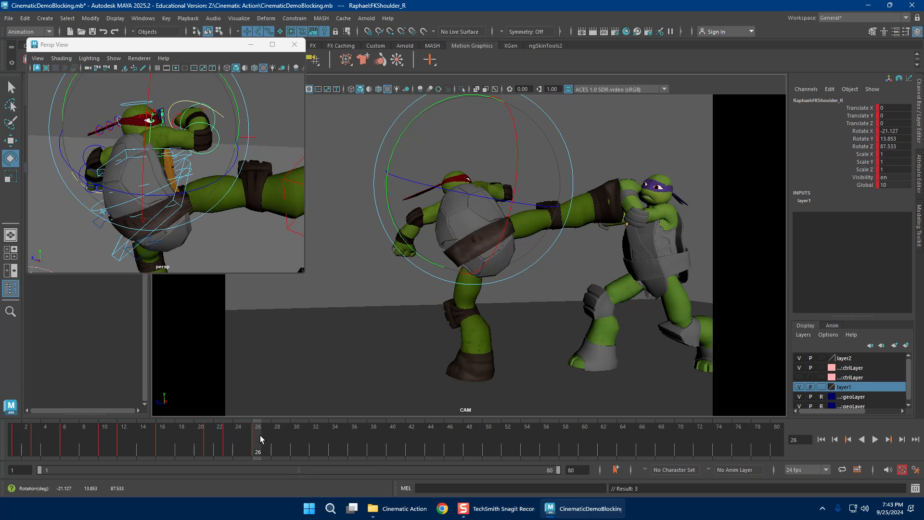
{"action": "mouse_move", "coordinate": [260, 438]}
{"action": "left_mouse_down"}
{"action": "mouse_move", "coordinate": [206, 440]}
{"action": "mouse_move", "coordinate": [262, 440]}
{"action": "mouse_move", "coordinate": [257, 446]}
{"action": "left_mouse_up"}
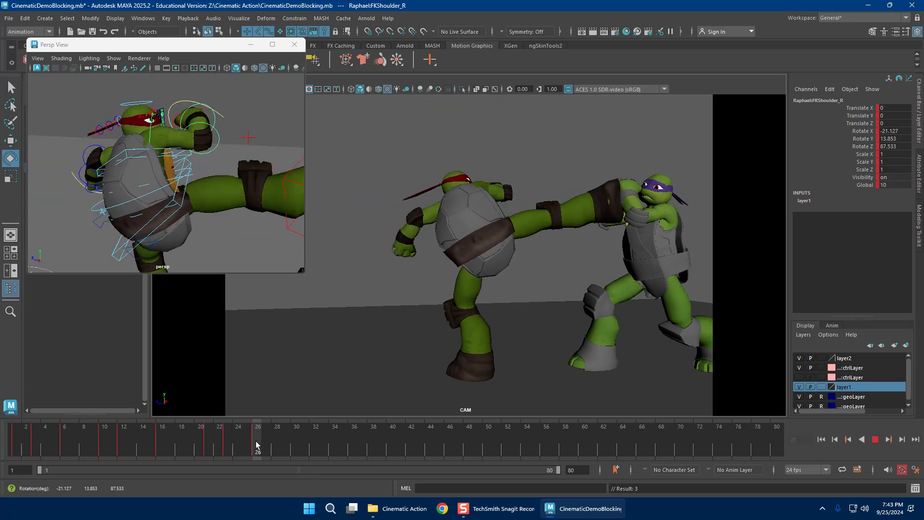
{"action": "left_click_drag", "start_coordinate": [491, 225], "coordinate": [493, 166]}
{"action": "key", "text": "w"}
{"action": "left_click_drag", "start_coordinate": [140, 153], "coordinate": [167, 181], "text": "alt"}
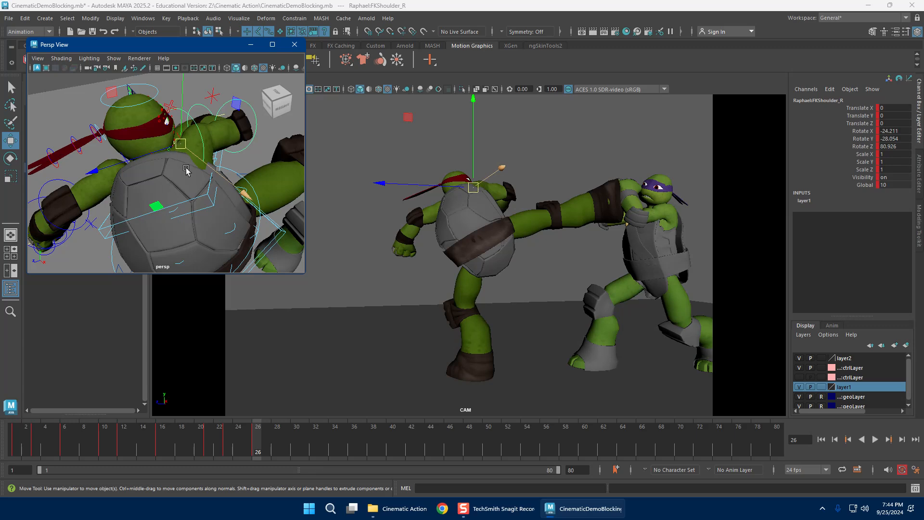
Step: Rotate Raphael's right scapula control at frame 26, and rotate the left scapula to about X -14.8, Y -17.0, Z 39.9
{"action": "mouse_move", "coordinate": [185, 168]}
{"action": "left_mouse_down", "text": "alt"}
{"action": "mouse_move", "coordinate": [241, 169]}
{"action": "mouse_move", "coordinate": [196, 172]}
{"action": "left_mouse_up", "text": "alt"}
{"action": "scroll", "coordinate": [197, 172], "scroll_direction": "up", "scroll_amount": 4}
{"action": "left_click", "coordinate": [143, 155]}
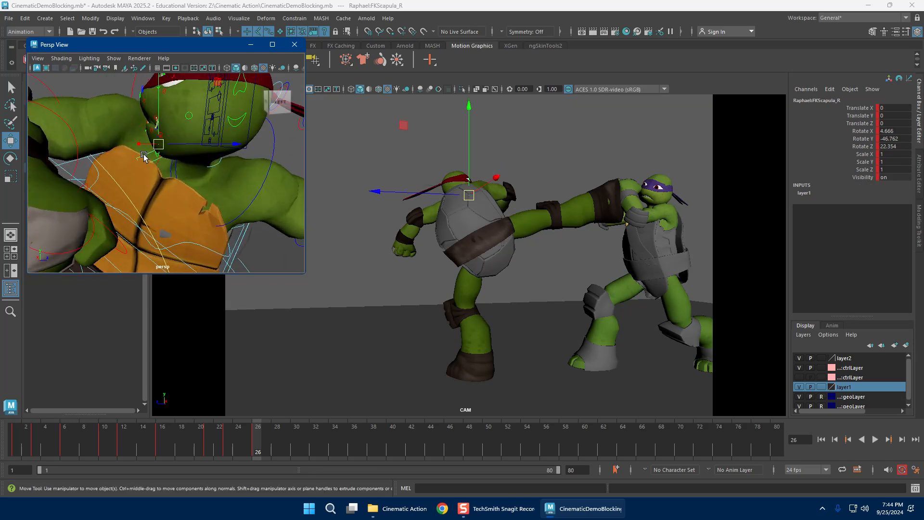
{"action": "key", "text": "e"}
{"action": "left_click_drag", "start_coordinate": [487, 222], "coordinate": [409, 250]}
{"action": "key", "text": "w"}
{"action": "left_click", "coordinate": [175, 174]}
{"action": "key", "text": "e"}
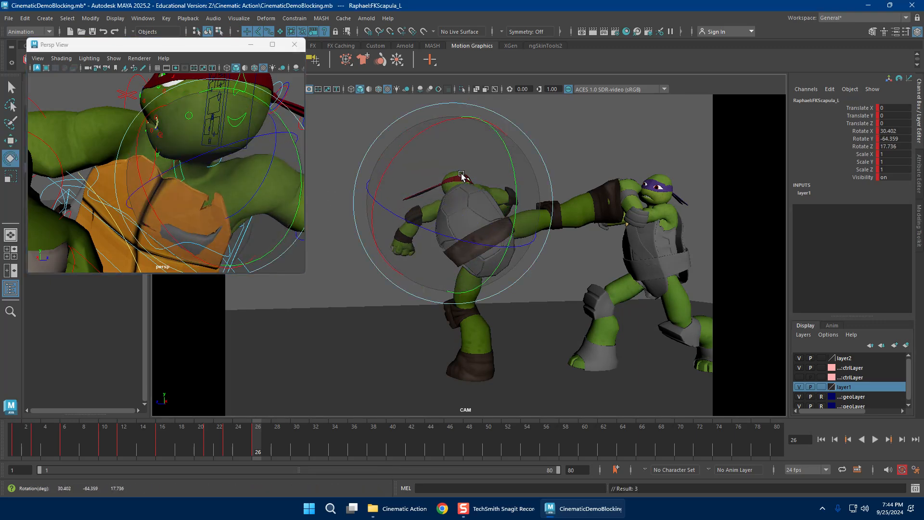
{"action": "left_click_drag", "start_coordinate": [462, 176], "coordinate": [151, 176]}
{"action": "key", "text": "w"}
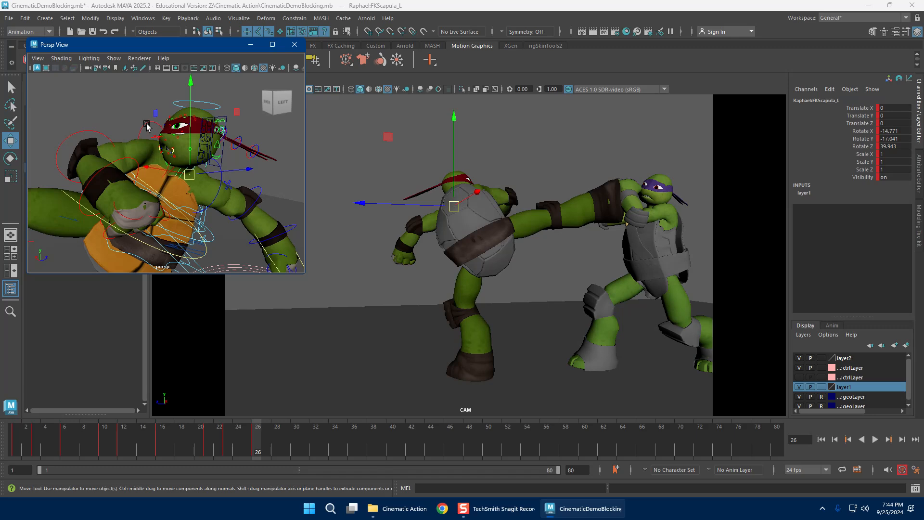
Step: Rotate Raphael's right FK shoulder to about X -33.8, Y -29.3, Z 72.5, key it at frame 26, and compare it with frames 21 to 23
{"action": "left_click", "coordinate": [146, 124]}
{"action": "key", "text": "e"}
{"action": "left_click_drag", "start_coordinate": [468, 199], "coordinate": [456, 179]}
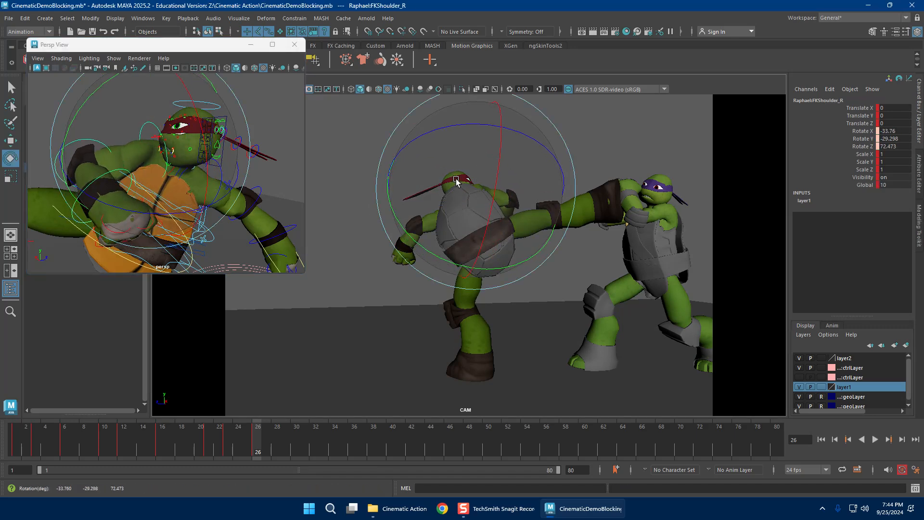
{"action": "key", "text": "s"}
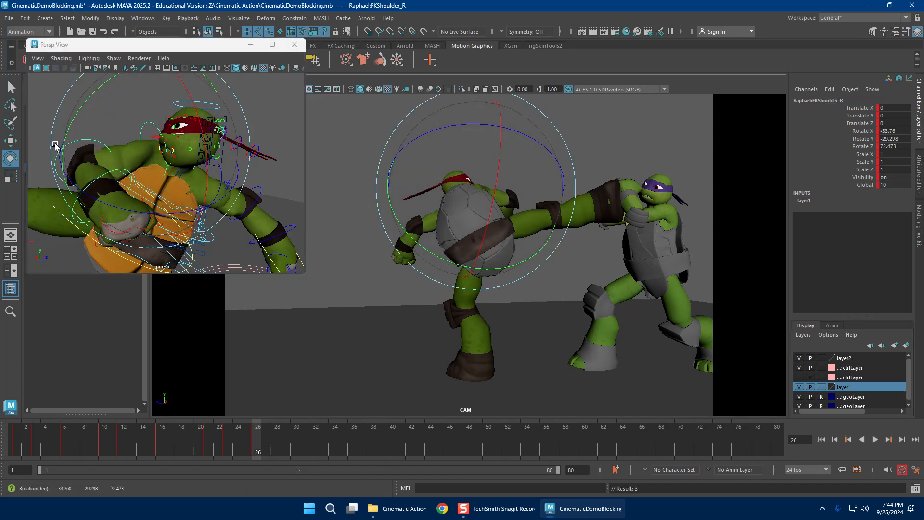
{"action": "key", "text": "w"}
{"action": "left_click_drag", "start_coordinate": [204, 435], "coordinate": [231, 435]}
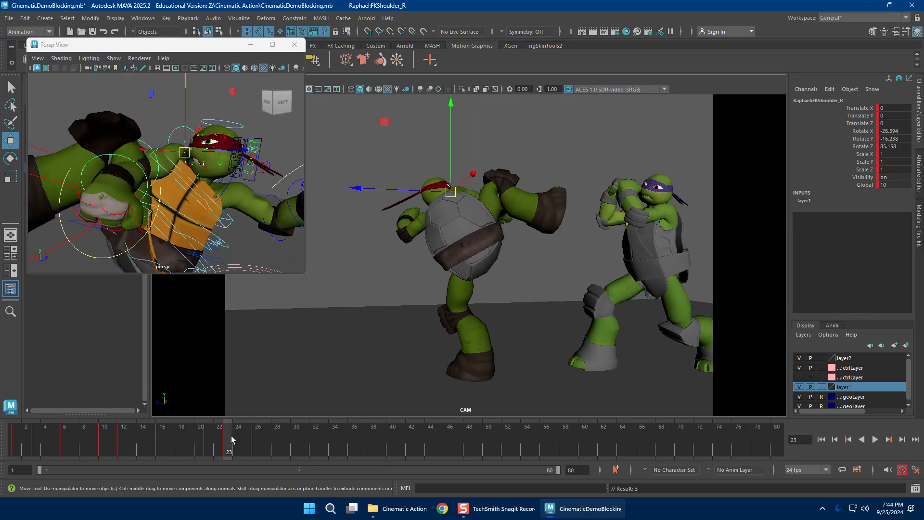
{"action": "left_click", "coordinate": [256, 438]}
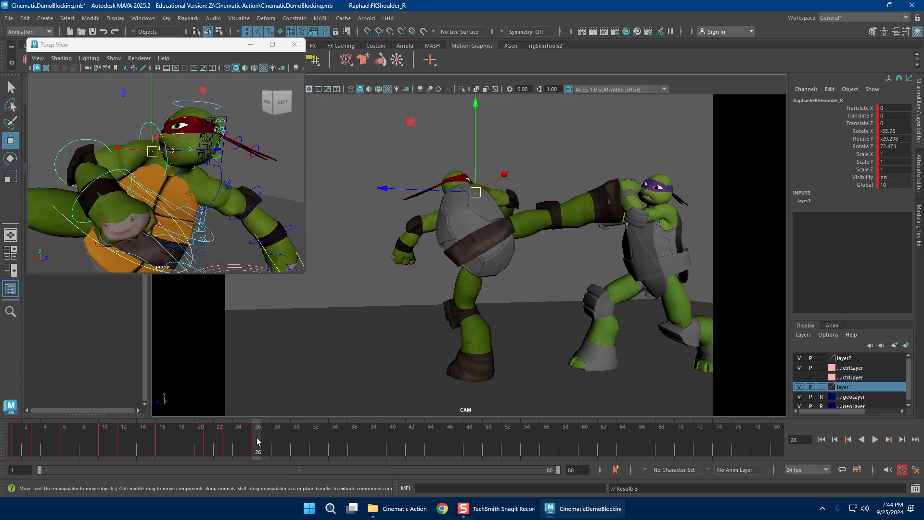
Step: Raise Raphael's right arm at frame 26 by rotating the right FK shoulder to about X -21.3, Y -11.4, Z 70.2
{"action": "left_click", "coordinate": [63, 149]}
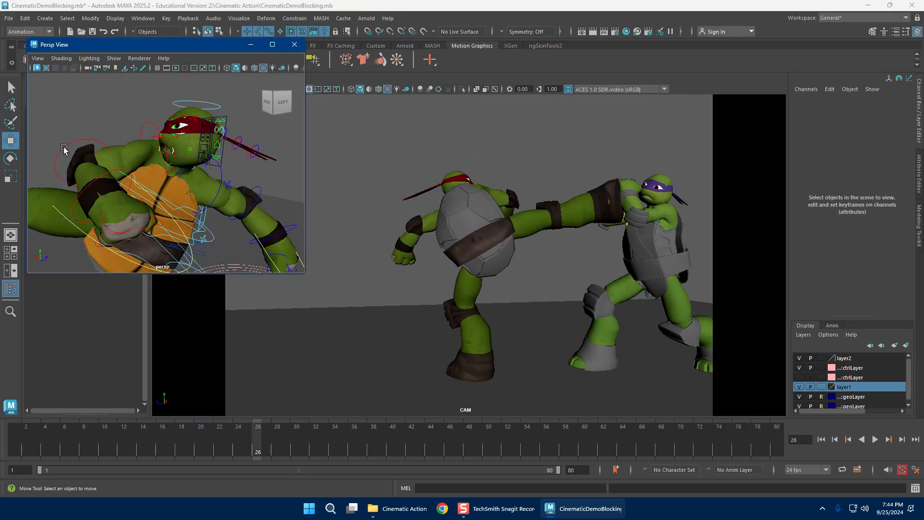
{"action": "left_click", "coordinate": [144, 132]}
{"action": "key", "text": "e"}
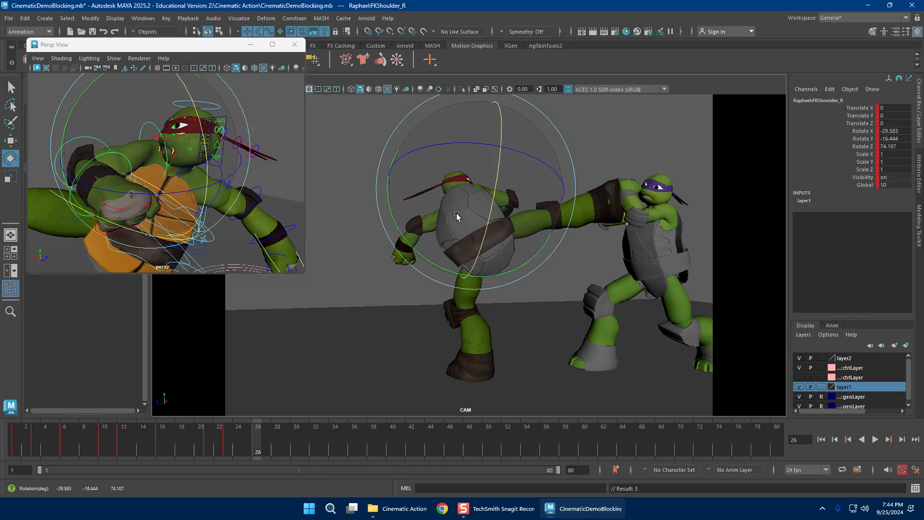
{"action": "left_click_drag", "start_coordinate": [457, 215], "coordinate": [410, 235]}
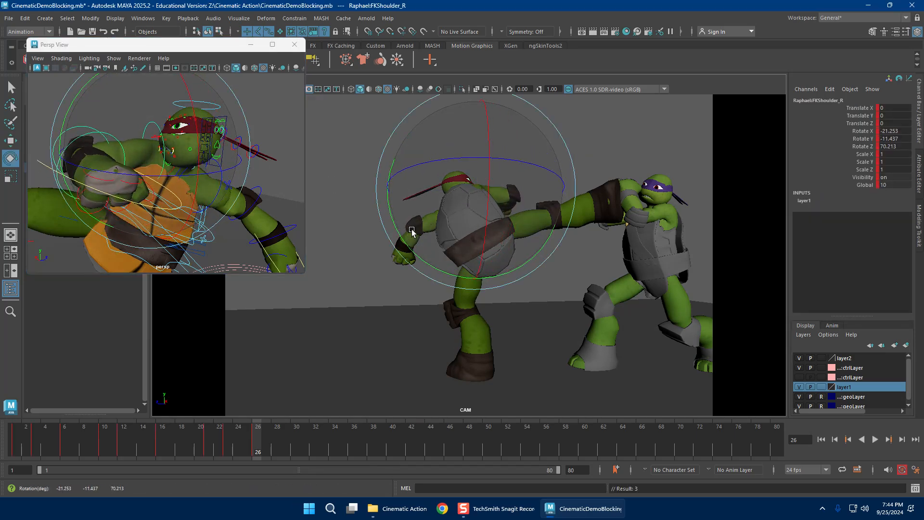
{"action": "key", "text": "w"}
Step: Rotate Raphael's right FK wrist at frame 26 to about X 9.4, Y 11.3, Z 36.0, and scrub the kick up to that frame
{"action": "left_click", "coordinate": [67, 147]}
{"action": "key", "text": "e"}
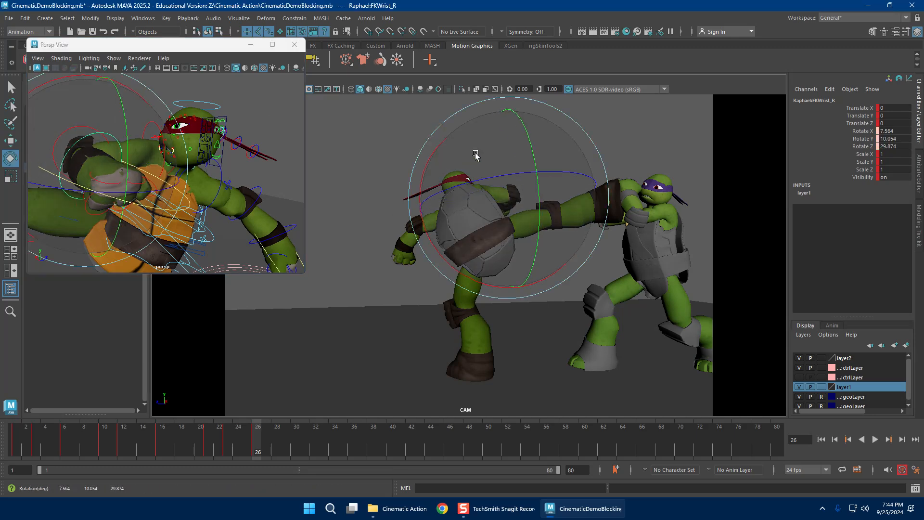
{"action": "mouse_move", "coordinate": [475, 155]}
{"action": "left_mouse_down"}
{"action": "mouse_move", "coordinate": [487, 150]}
{"action": "mouse_move", "coordinate": [478, 159]}
{"action": "left_mouse_up"}
{"action": "key", "text": "w"}
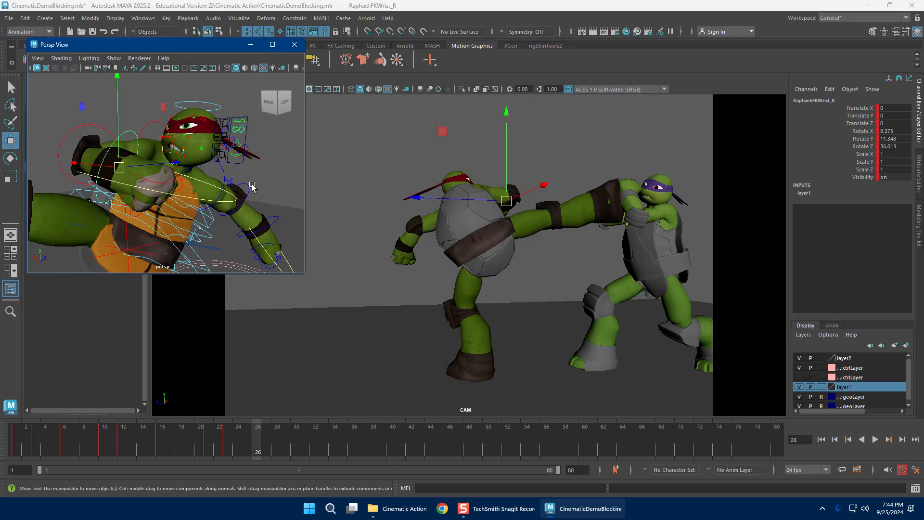
{"action": "left_click", "coordinate": [137, 446]}
{"action": "left_click_drag", "start_coordinate": [99, 435], "coordinate": [259, 436]}
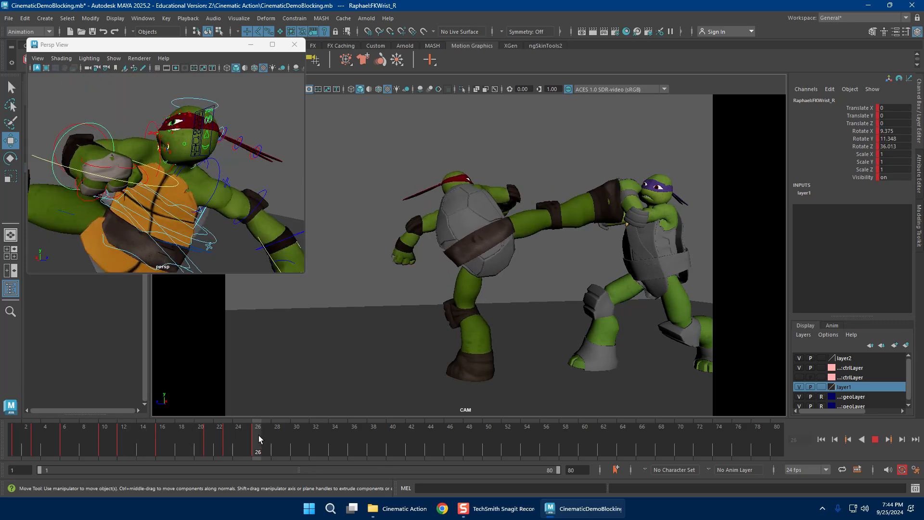
Step: Rotate Raphael's left FK shoulder at frame 26 to about X -17.1, Y 40.8, Z -10.7
{"action": "left_click", "coordinate": [216, 190]}
{"action": "key", "text": "e"}
{"action": "mouse_move", "coordinate": [468, 191]}
{"action": "left_mouse_down"}
{"action": "mouse_move", "coordinate": [392, 197]}
{"action": "mouse_move", "coordinate": [372, 254]}
{"action": "mouse_move", "coordinate": [452, 277]}
{"action": "mouse_move", "coordinate": [474, 293]}
{"action": "mouse_move", "coordinate": [415, 293]}
{"action": "mouse_move", "coordinate": [464, 269]}
{"action": "mouse_move", "coordinate": [476, 247]}
{"action": "mouse_move", "coordinate": [494, 159]}
{"action": "mouse_move", "coordinate": [487, 138]}
{"action": "mouse_move", "coordinate": [503, 182]}
{"action": "mouse_move", "coordinate": [490, 199]}
{"action": "mouse_move", "coordinate": [477, 181]}
{"action": "left_mouse_up"}
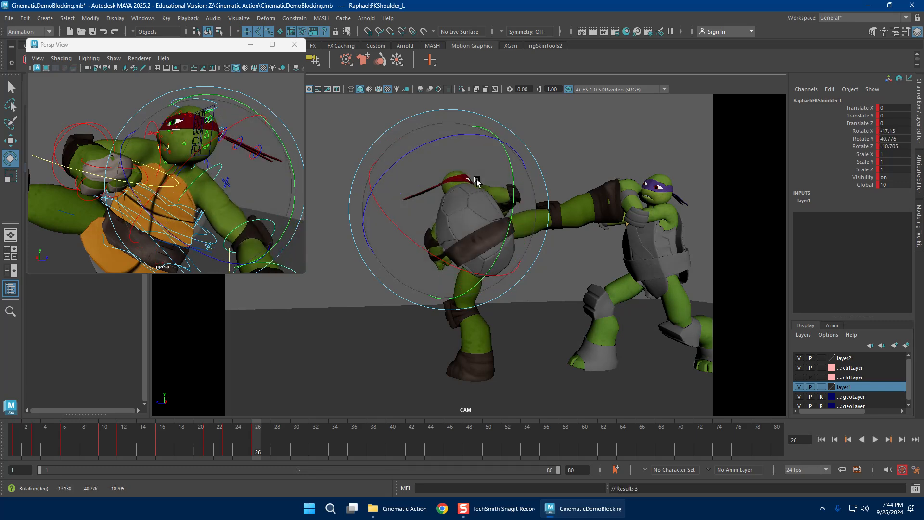
Step: Straighten Raphael's left arm at frame 26 by rotating the left FK elbow to about Z 2.1
{"action": "left_click", "coordinate": [247, 225]}
{"action": "key", "text": "w"}
{"action": "key", "text": "e"}
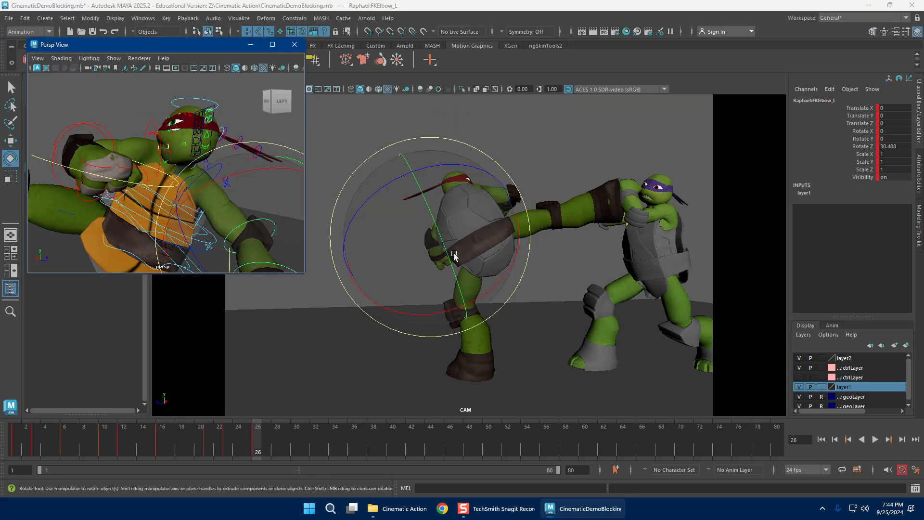
{"action": "left_click_drag", "start_coordinate": [387, 190], "coordinate": [442, 182]}
{"action": "left_click", "coordinate": [239, 246]}
{"action": "key", "text": "w"}
{"action": "middle_click_drag", "start_coordinate": [264, 250], "coordinate": [261, 226], "text": "alt"}
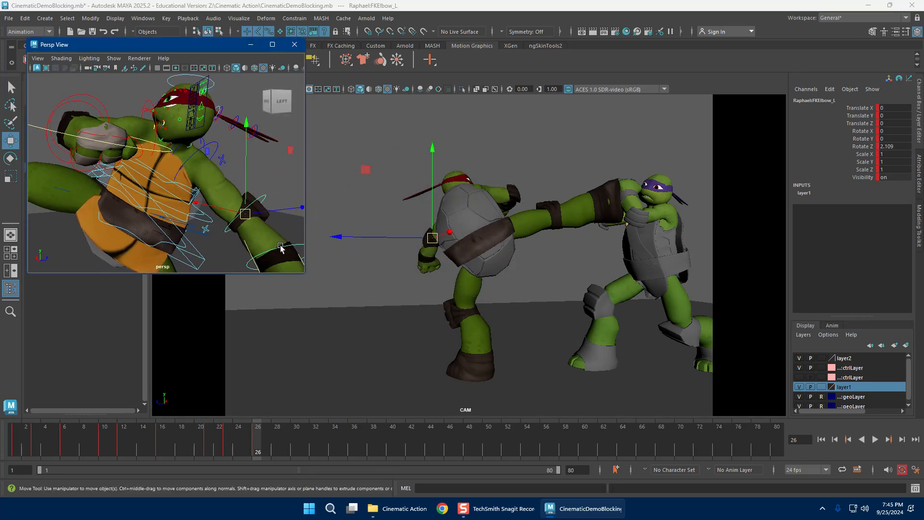
Step: Rotate Raphael's left FK wrist at frame 26 to about X 36.2, Y 0.9, Z -5.5
{"action": "left_click", "coordinate": [280, 246]}
{"action": "key", "text": "e"}
{"action": "mouse_move", "coordinate": [476, 232]}
{"action": "left_mouse_down"}
{"action": "mouse_move", "coordinate": [481, 246]}
{"action": "mouse_move", "coordinate": [465, 237]}
{"action": "left_mouse_up"}
{"action": "key", "text": "w"}
{"action": "scroll", "coordinate": [202, 192], "scroll_direction": "down", "scroll_amount": 5}
{"action": "middle_click_drag", "start_coordinate": [197, 198], "coordinate": [198, 173], "text": "alt"}
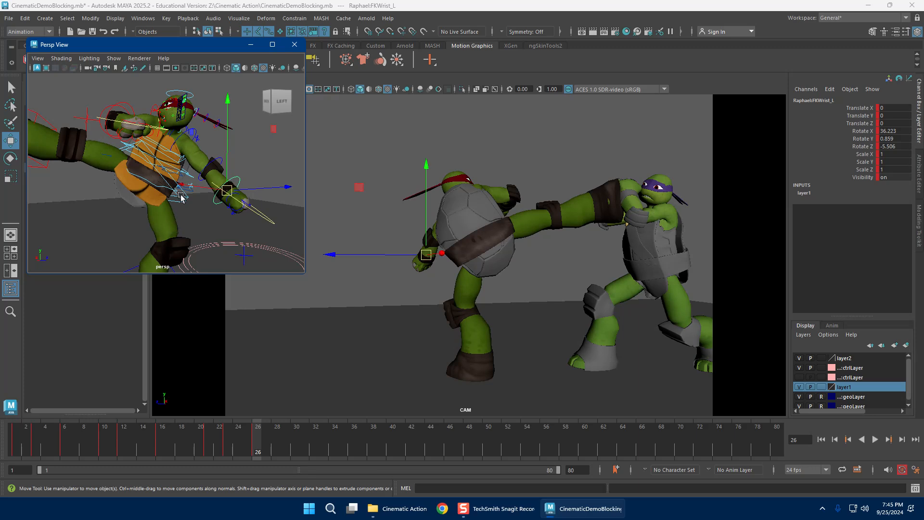
{"action": "mouse_move", "coordinate": [182, 195]}
{"action": "middle_mouse_down", "text": "alt"}
{"action": "mouse_move", "coordinate": [198, 192]}
{"action": "mouse_move", "coordinate": [190, 202]}
{"action": "middle_mouse_up", "text": "alt"}
{"action": "scroll", "coordinate": [189, 201], "scroll_direction": "down", "scroll_amount": 5}
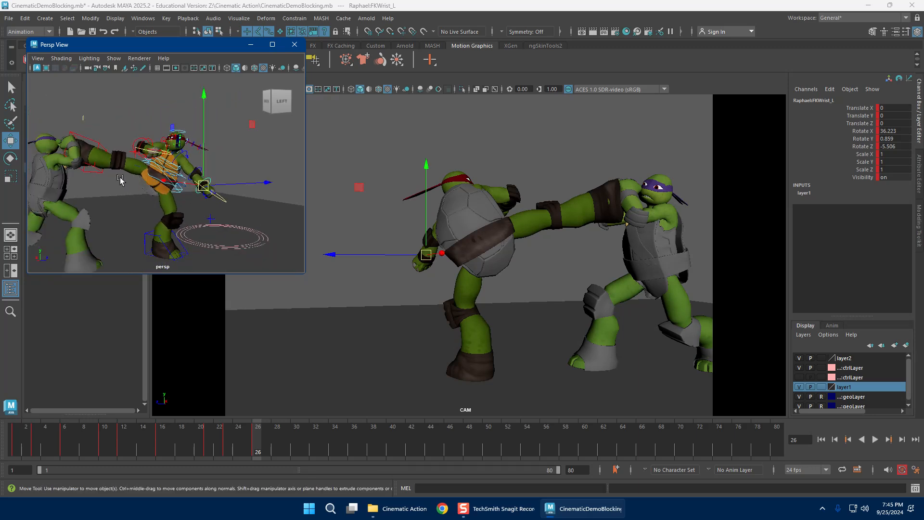
Step: Rotate Raphael's FK head control at frame 26 to about X -22.7, Y -9.3, Z -3.9
{"action": "scroll", "coordinate": [158, 129], "scroll_direction": "up", "scroll_amount": 4}
{"action": "left_click", "coordinate": [199, 81]}
{"action": "key", "text": "e"}
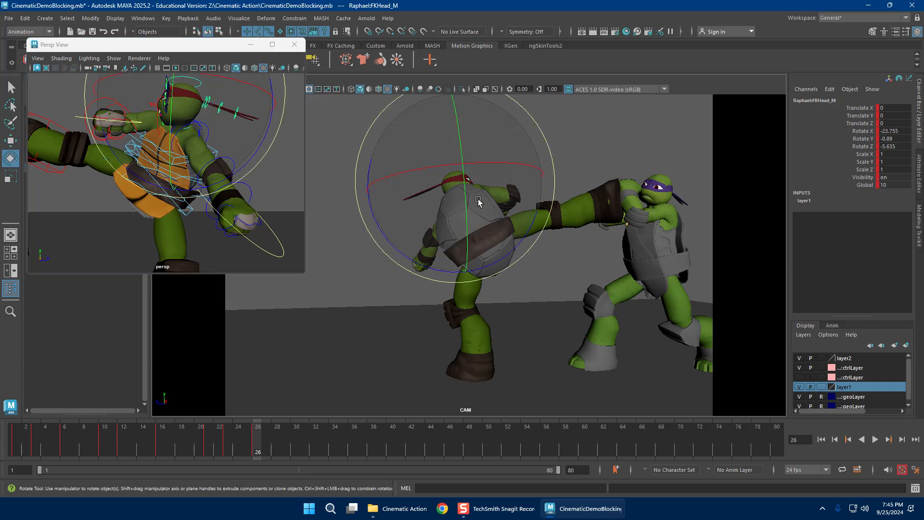
{"action": "left_click_drag", "start_coordinate": [476, 210], "coordinate": [478, 202]}
{"action": "left_click_drag", "start_coordinate": [422, 204], "coordinate": [412, 204]}
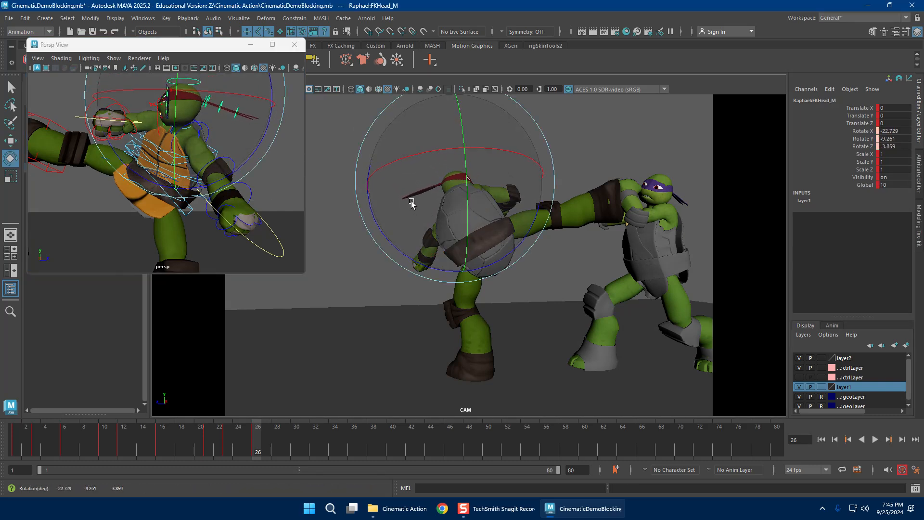
{"action": "key", "text": "w"}
Step: Select all of Raphael's controls, key the second kick pose at frame 26, and play back and scrub through to frame 30
{"action": "scroll", "coordinate": [197, 172], "scroll_direction": "down", "scroll_amount": 6}
{"action": "left_click_drag", "start_coordinate": [68, 111], "coordinate": [326, 314]}
{"action": "key", "text": "s"}
{"action": "key", "text": "alt+v"}
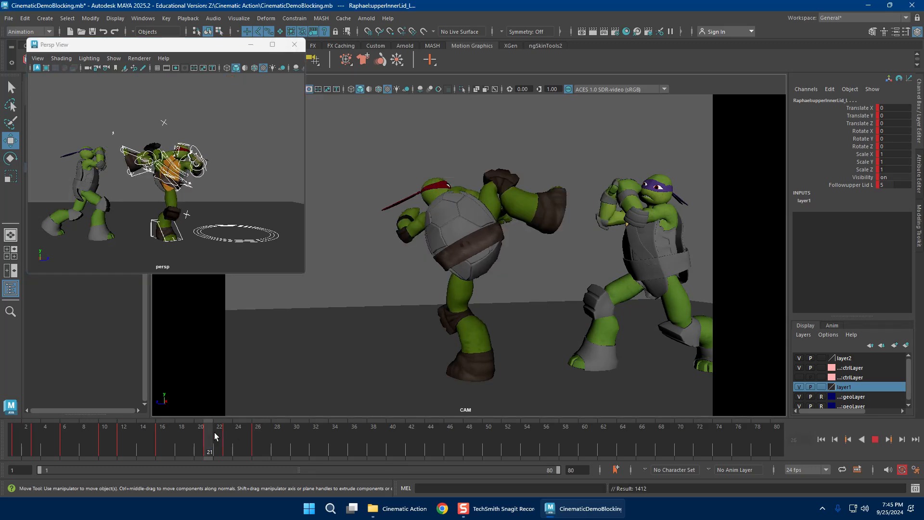
{"action": "left_click_drag", "start_coordinate": [270, 425], "coordinate": [295, 441]}
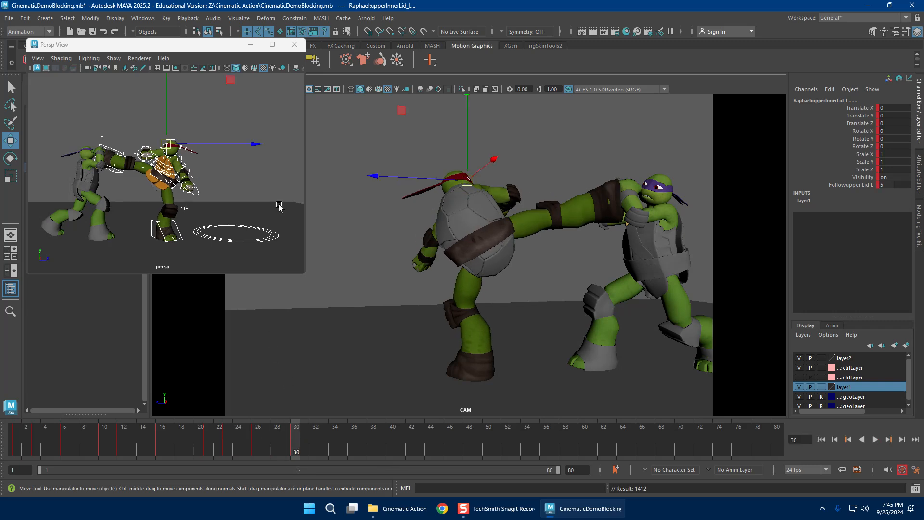
Step: Select all of Raphael's controls again and key them at frame 32 to hold the second kick pose
{"action": "left_click", "coordinate": [263, 191]}
{"action": "middle_click_drag", "start_coordinate": [138, 181], "coordinate": [218, 186], "text": "alt"}
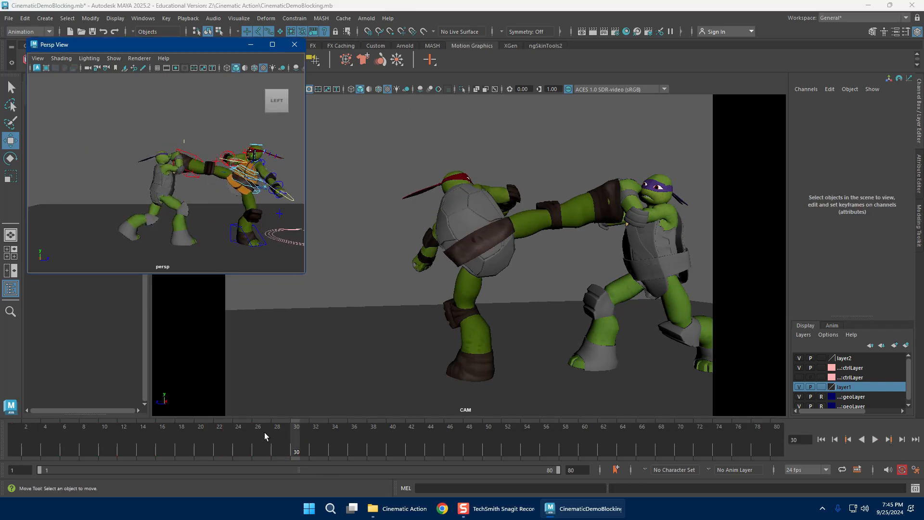
{"action": "left_click", "coordinate": [308, 440]}
{"action": "left_click_drag", "start_coordinate": [118, 97], "coordinate": [436, 359]}
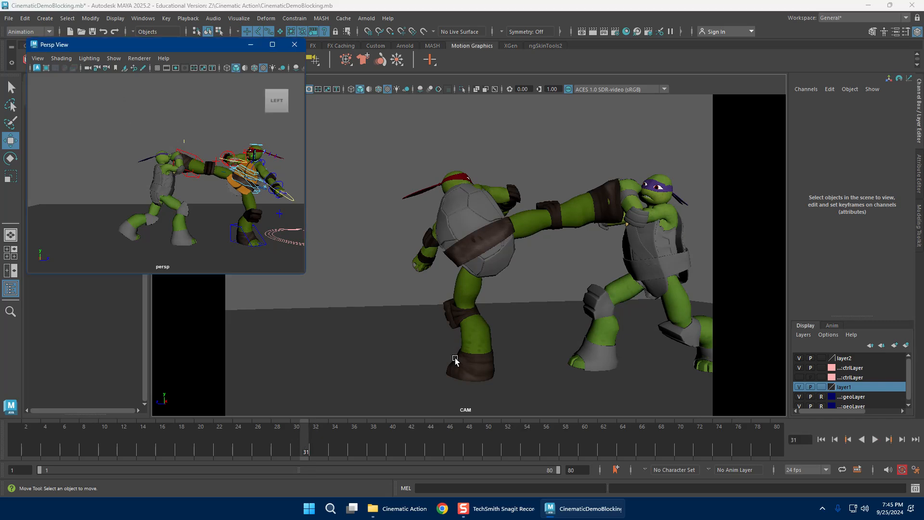
{"action": "left_click_drag", "start_coordinate": [220, 437], "coordinate": [315, 438]}
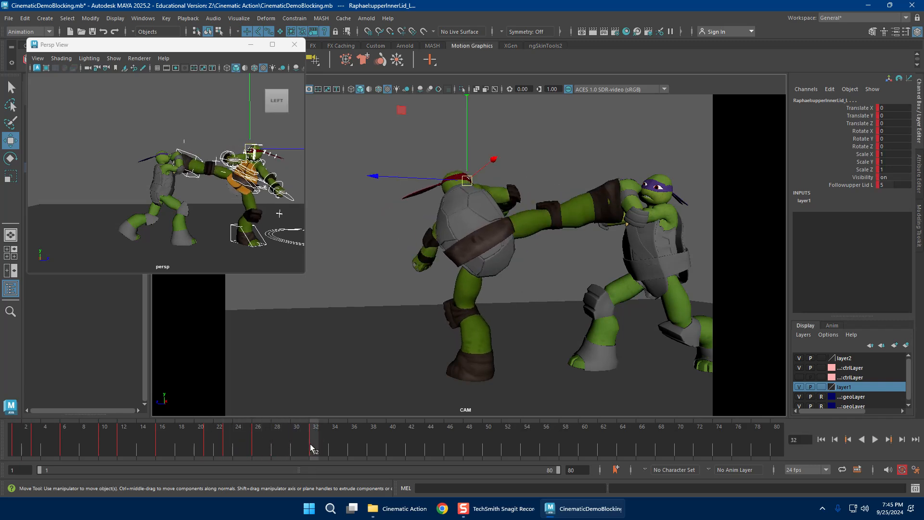
Step: Save the scene with the held second kick pose
{"action": "left_click", "coordinate": [8, 19]}
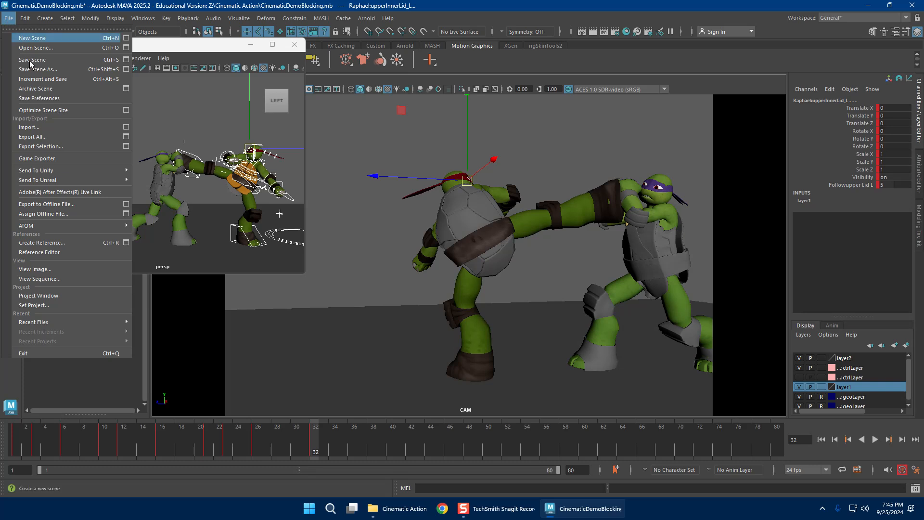
{"action": "left_click", "coordinate": [30, 62]}
{"action": "left_click", "coordinate": [8, 19]}
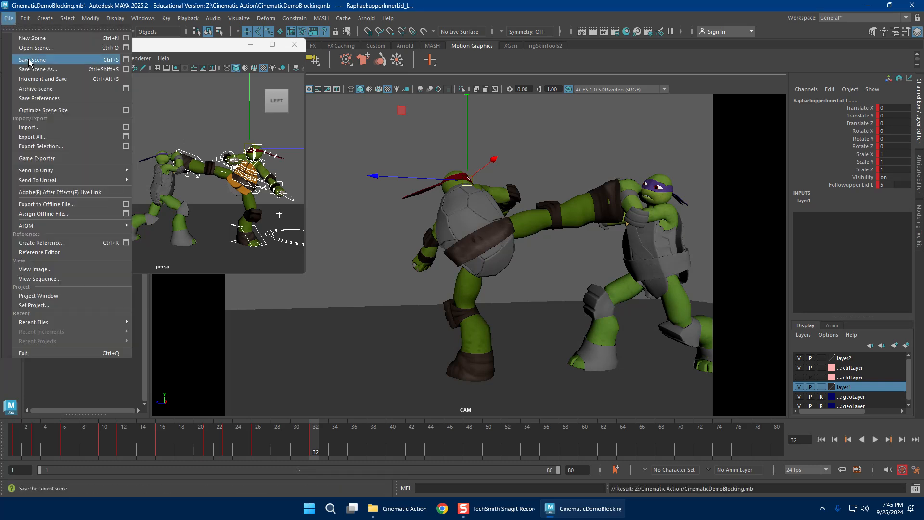
{"action": "left_click", "coordinate": [30, 62]}
Step: Play back and scrub past the kick to judge the timing, and key all of Raphael's controls at frame 40
{"action": "left_click_drag", "start_coordinate": [203, 455], "coordinate": [309, 436]}
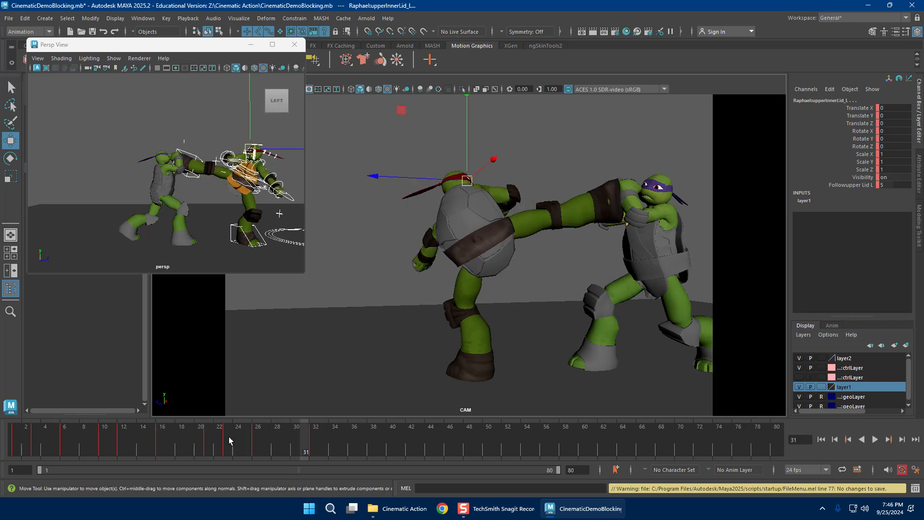
{"action": "left_click_drag", "start_coordinate": [229, 437], "coordinate": [342, 443]}
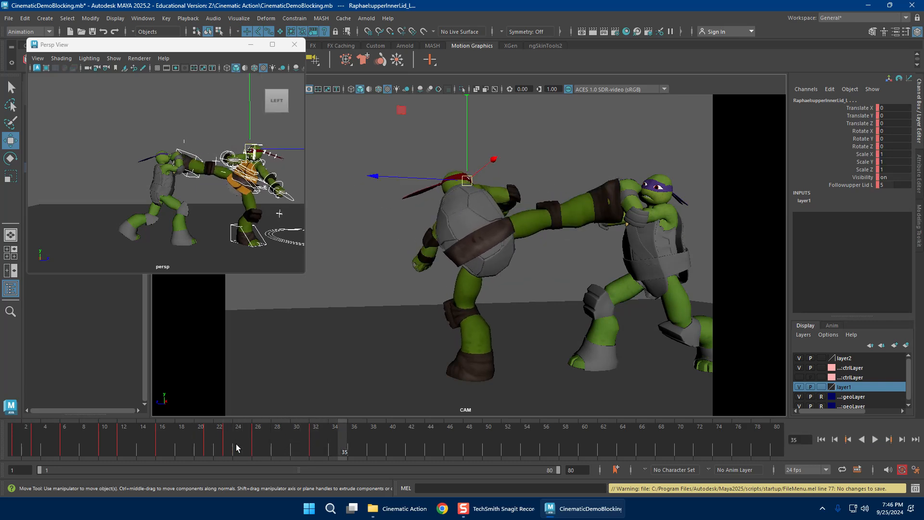
{"action": "left_click_drag", "start_coordinate": [237, 448], "coordinate": [369, 441]}
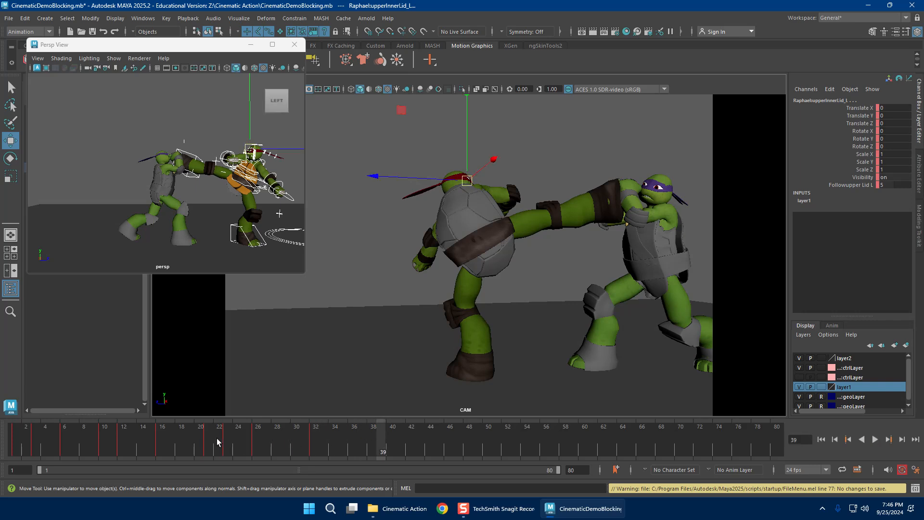
{"action": "left_click_drag", "start_coordinate": [219, 442], "coordinate": [371, 445]}
{"action": "left_click_drag", "start_coordinate": [296, 451], "coordinate": [414, 435]}
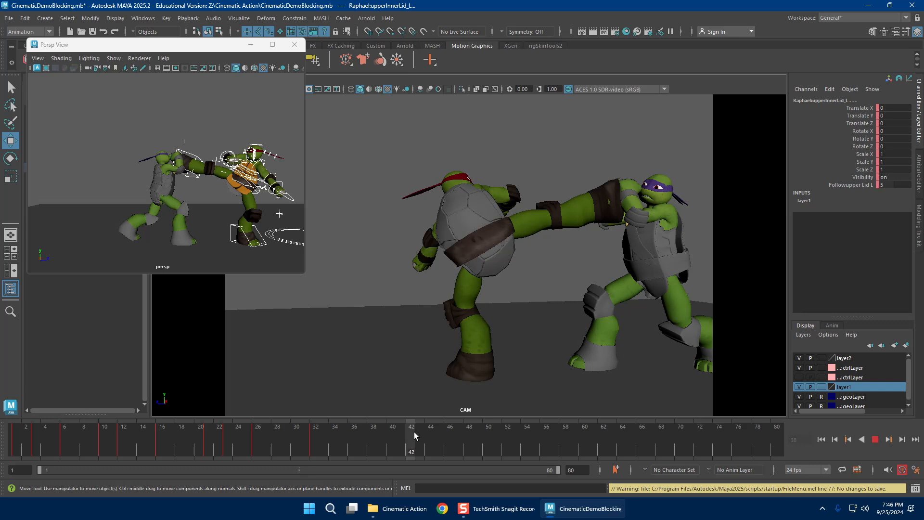
{"action": "left_click_drag", "start_coordinate": [328, 447], "coordinate": [392, 446]}
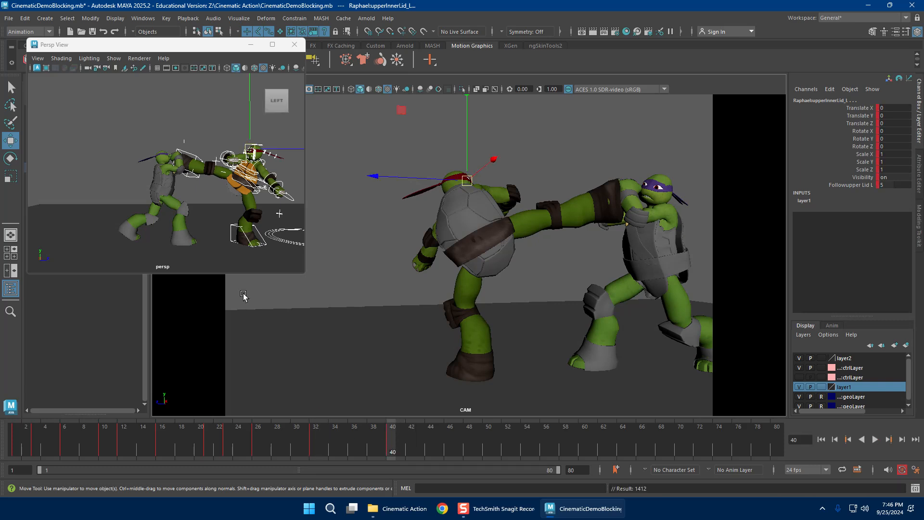
{"action": "left_click", "coordinate": [231, 212]}
{"action": "middle_click_drag", "start_coordinate": [234, 198], "coordinate": [189, 177], "text": "alt"}
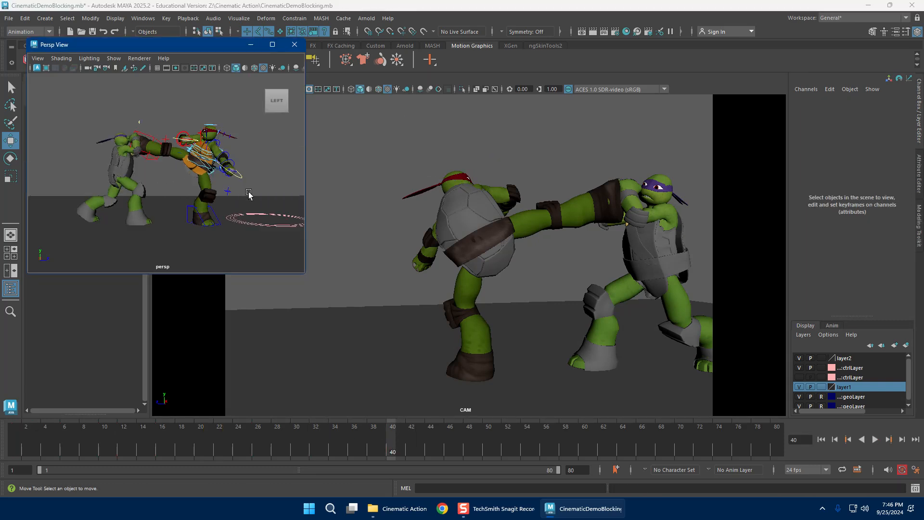
{"action": "scroll", "coordinate": [215, 189], "scroll_direction": "up", "scroll_amount": 3}
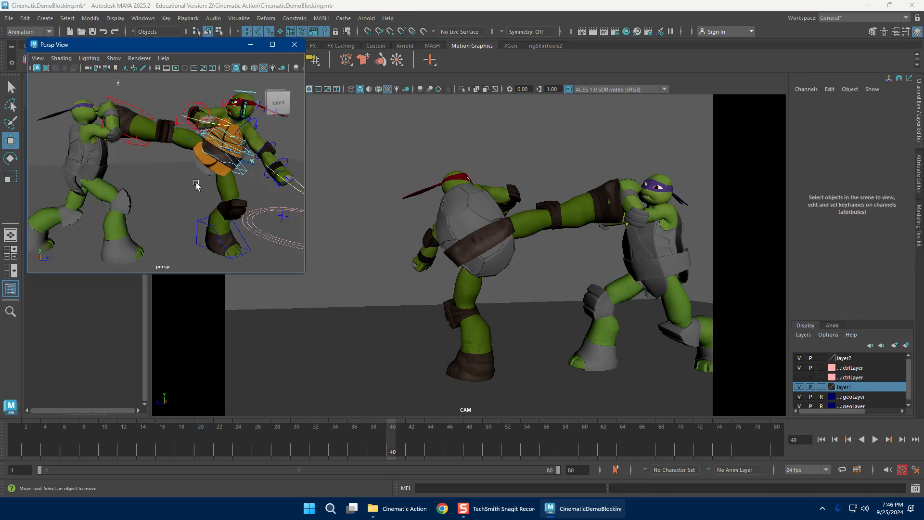
{"action": "scroll", "coordinate": [214, 181], "scroll_direction": "up", "scroll_amount": 2}
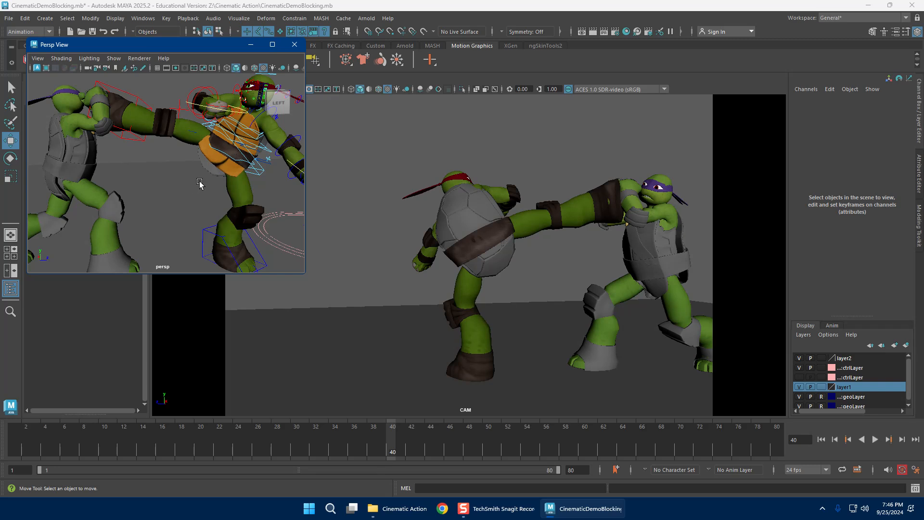
{"action": "left_click_drag", "start_coordinate": [200, 184], "coordinate": [252, 172], "text": "alt"}
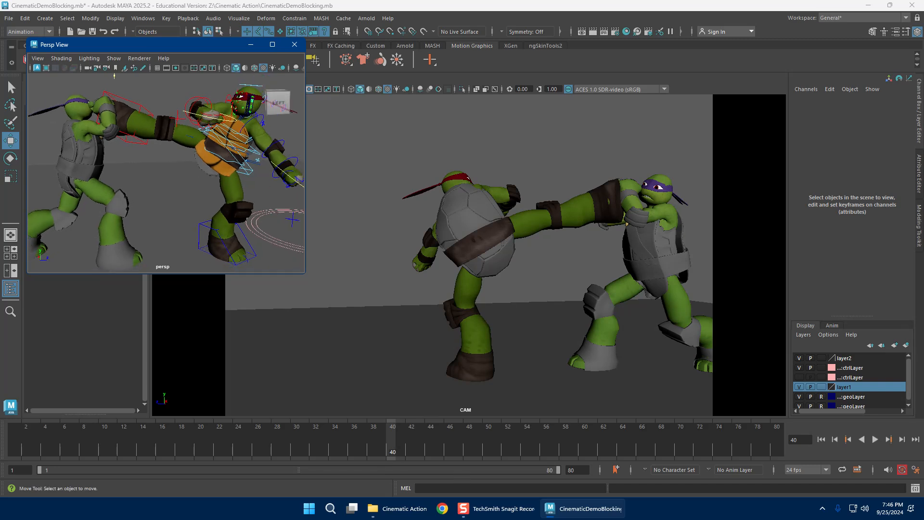
Step: Switch to VLC media player and find the fight exchange around 0:42 in the Mortal Kombat Sub-Zero vs. Liu Kang clip
{"action": "key", "text": "alt+Tab"}
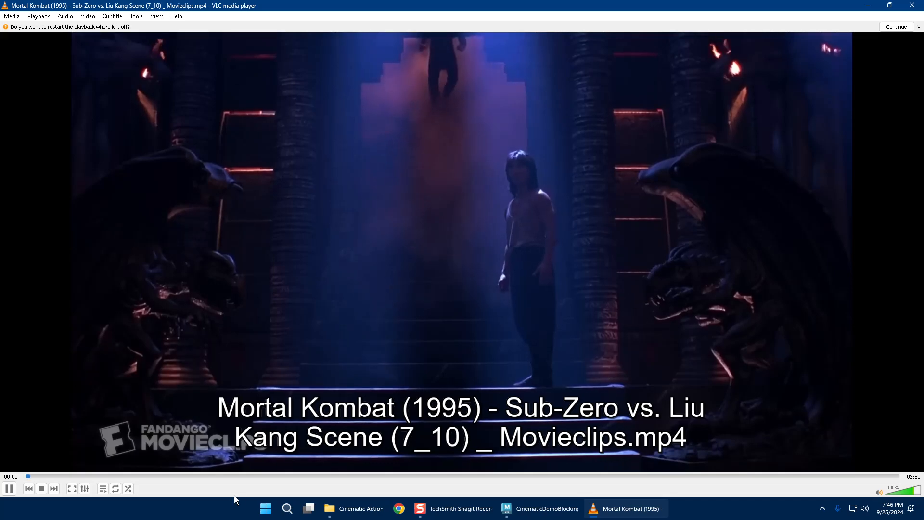
{"action": "left_click", "coordinate": [194, 475]}
{"action": "left_click", "coordinate": [225, 476]}
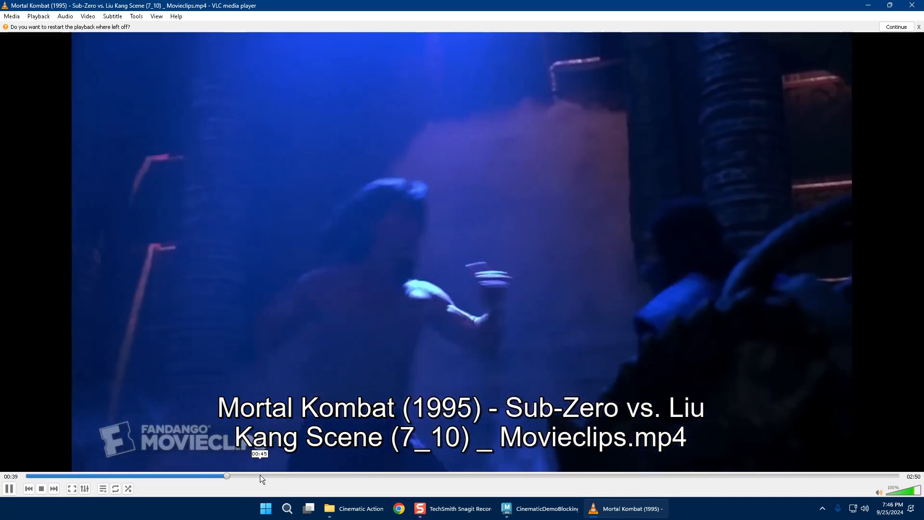
{"action": "left_click", "coordinate": [260, 475]}
{"action": "left_click", "coordinate": [287, 476]}
{"action": "left_click", "coordinate": [253, 476]}
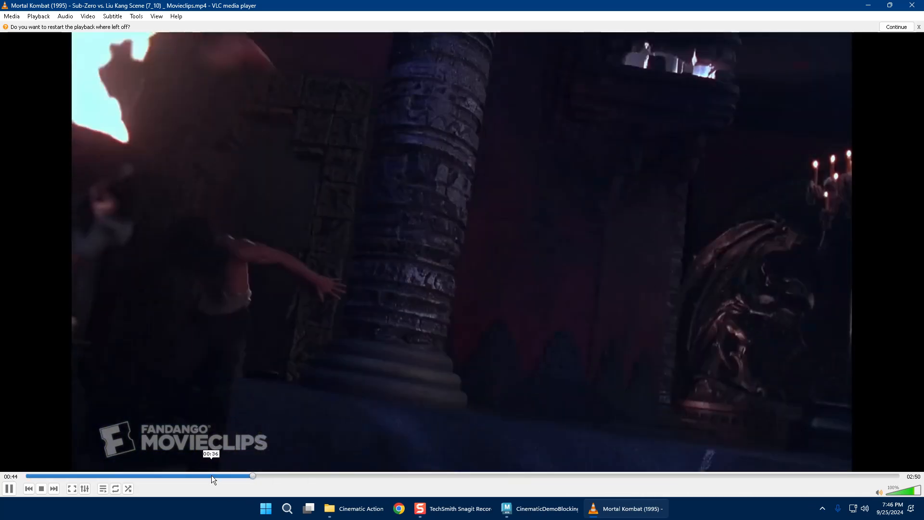
{"action": "left_click", "coordinate": [207, 476]}
{"action": "left_click", "coordinate": [193, 476]}
{"action": "left_click", "coordinate": [225, 476]}
{"action": "left_click", "coordinate": [244, 476]}
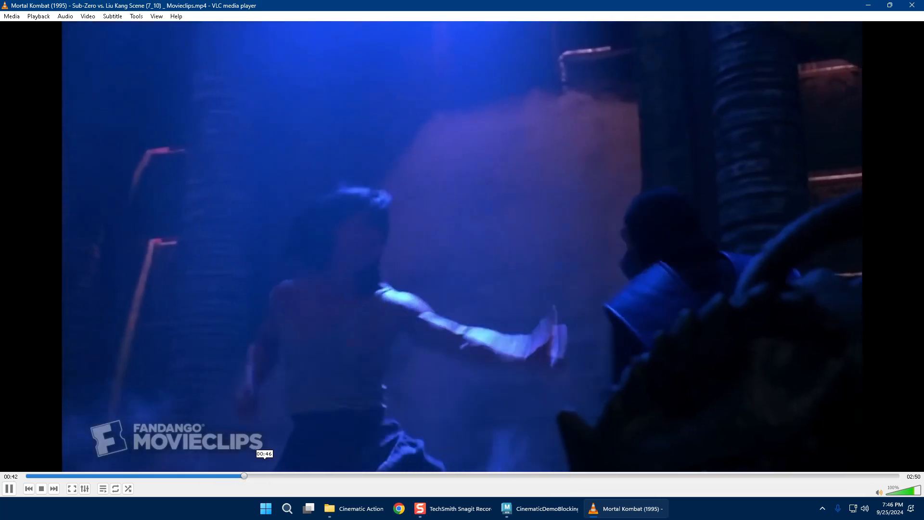
{"action": "left_click", "coordinate": [264, 476]}
{"action": "left_click", "coordinate": [238, 476]}
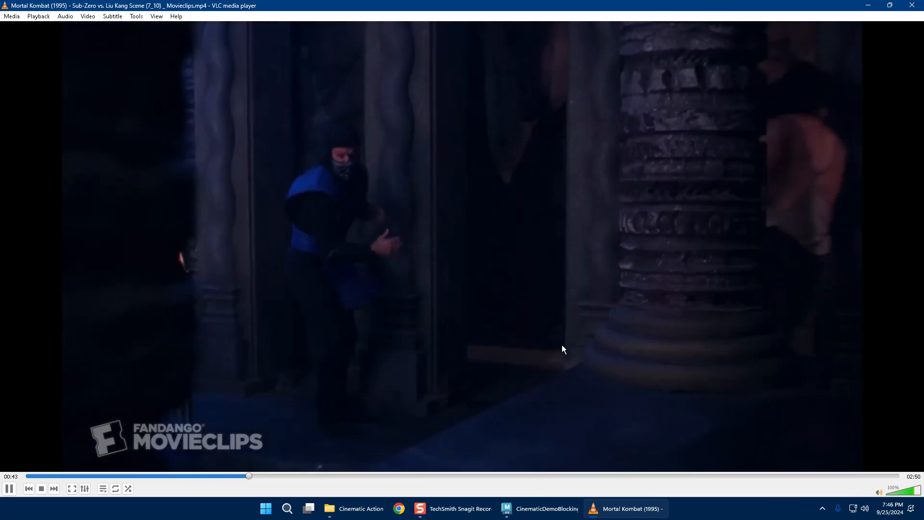
Step: Play and pause the reference clip between about 0:42 and 0:47 to study the fighters' movement and poses
{"action": "key", "text": "space"}
{"action": "left_click", "coordinate": [244, 476]}
{"action": "key", "text": "space"}
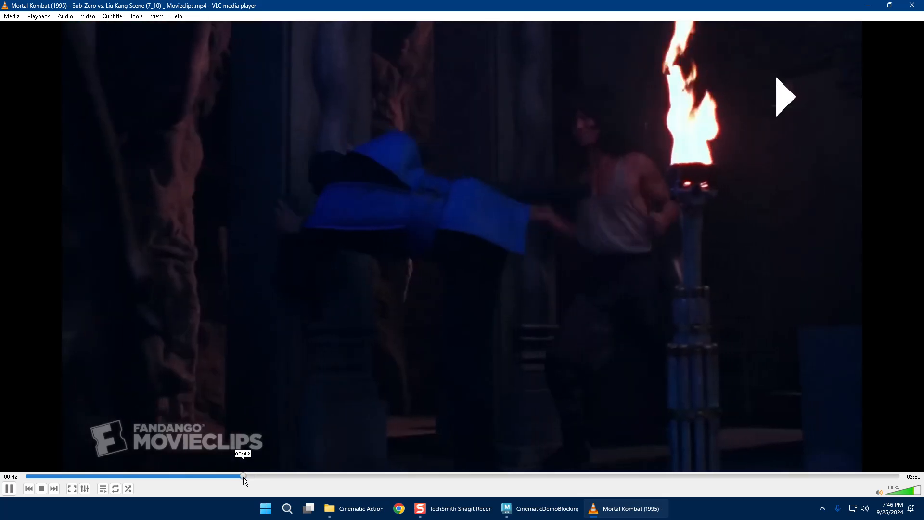
{"action": "key", "text": "space"}
{"action": "key", "text": "space"}
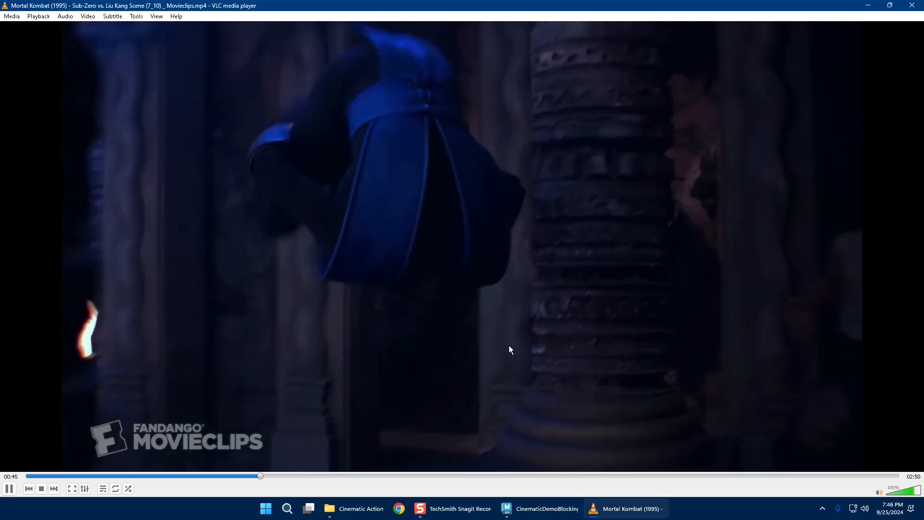
{"action": "key", "text": "space"}
{"action": "key", "text": "space"}
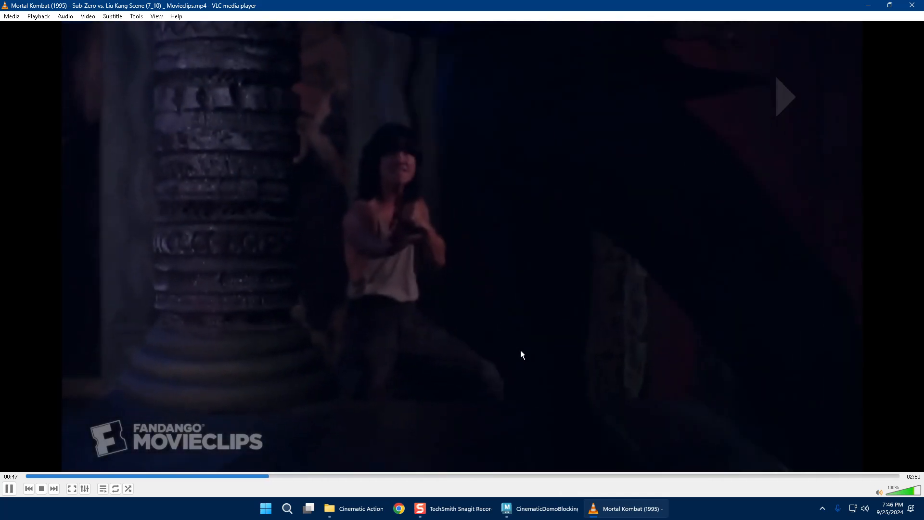
{"action": "key", "text": "space"}
{"action": "left_click", "coordinate": [262, 473]}
{"action": "key", "text": "space"}
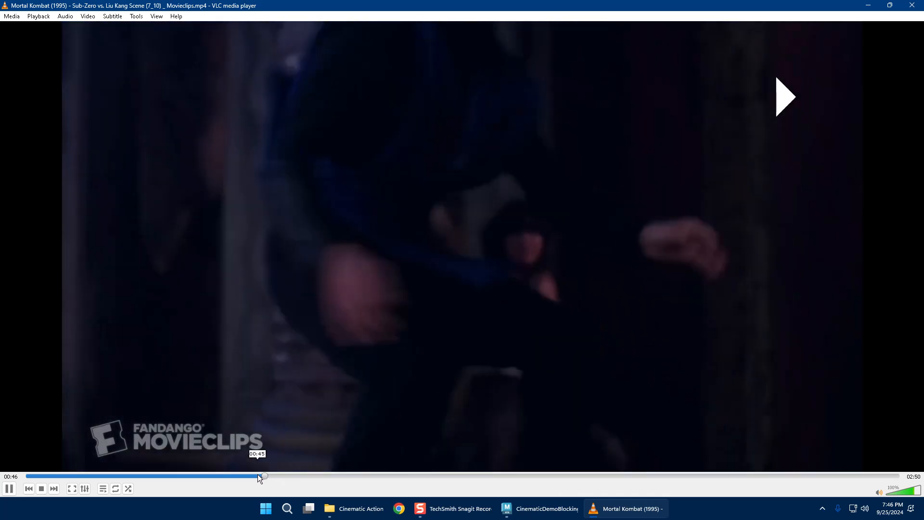
{"action": "key", "text": "space"}
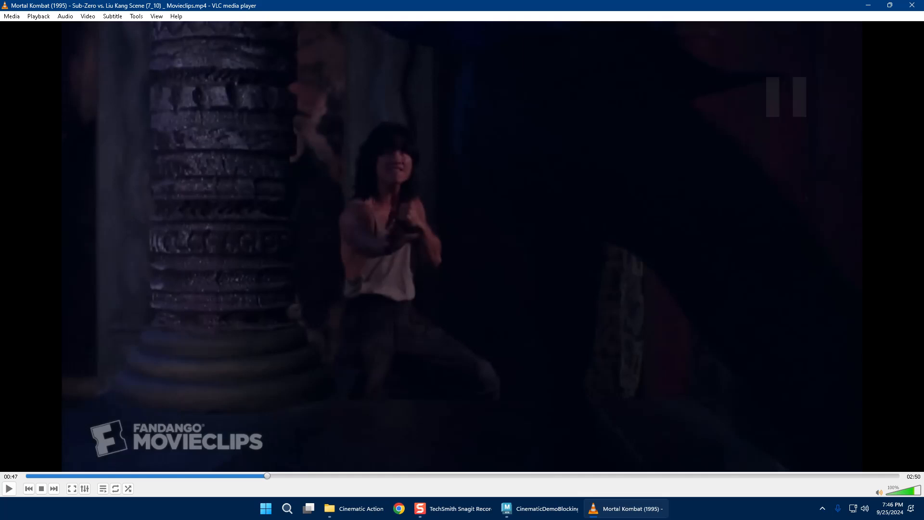
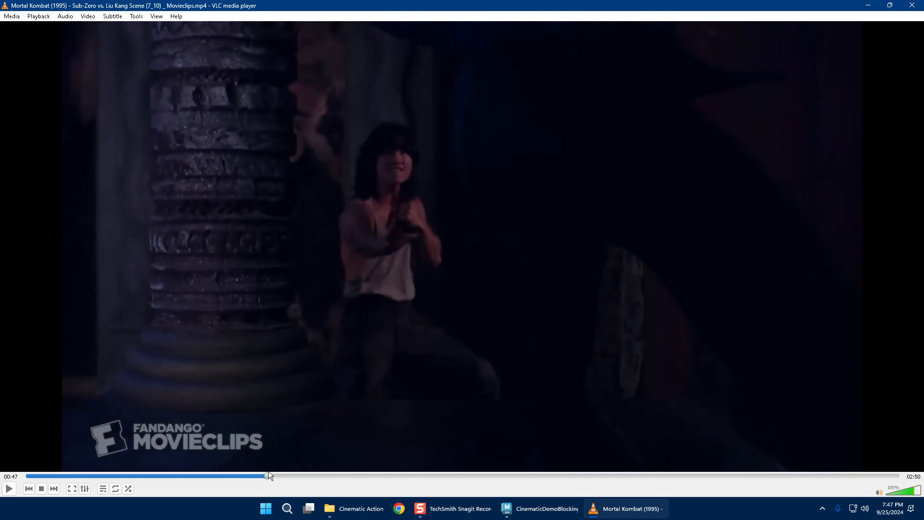
Step: Close the reference video, return to Maya and save the scene
{"action": "left_click", "coordinate": [919, 5]}
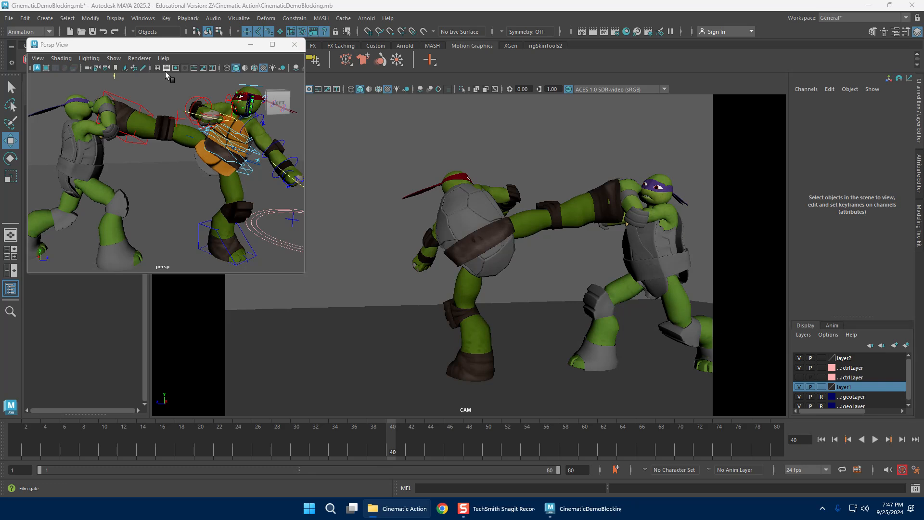
{"action": "left_click", "coordinate": [8, 18]}
{"action": "left_click", "coordinate": [34, 53]}
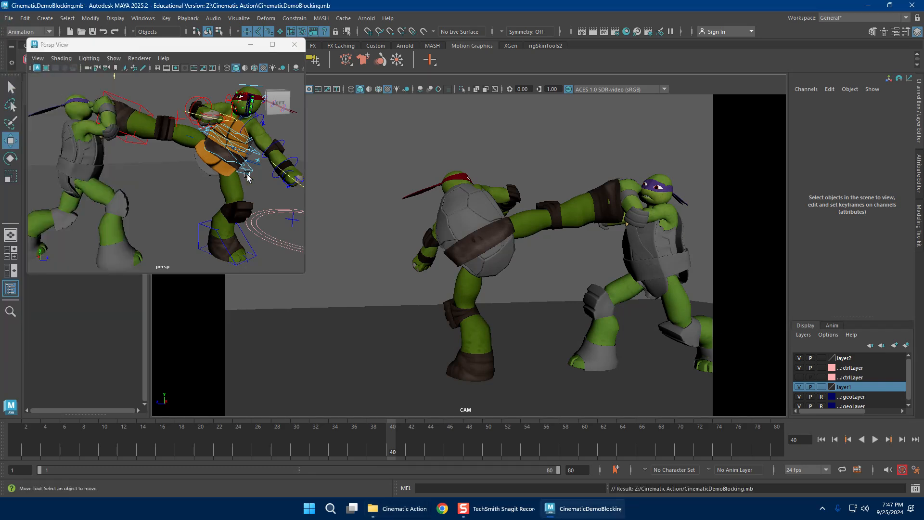
Step: Move Raphael's root control at frame 40 down and toward Donatello, to about X -2.7, Y -2.8, Z 28
{"action": "right_click_drag", "start_coordinate": [206, 164], "coordinate": [141, 139], "text": "alt"}
{"action": "left_click_drag", "start_coordinate": [262, 233], "coordinate": [264, 246]}
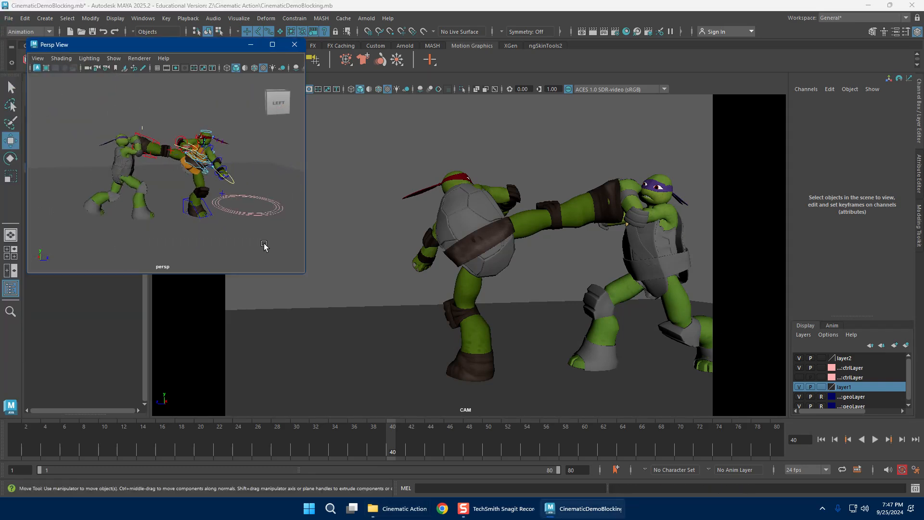
{"action": "mouse_move", "coordinate": [276, 441]}
{"action": "left_mouse_down"}
{"action": "mouse_move", "coordinate": [291, 443]}
{"action": "mouse_move", "coordinate": [232, 440]}
{"action": "mouse_move", "coordinate": [259, 443]}
{"action": "left_mouse_up"}
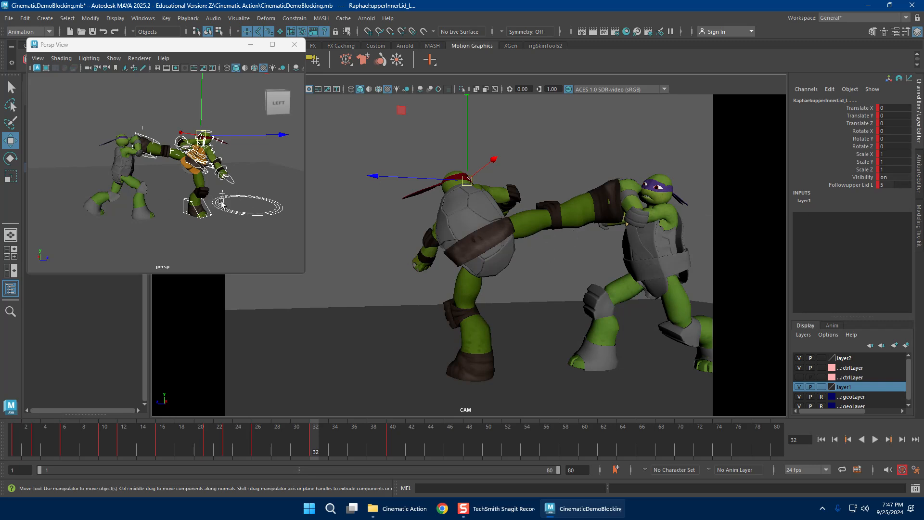
{"action": "right_click_drag", "start_coordinate": [169, 180], "coordinate": [222, 183], "text": "alt"}
{"action": "left_click", "coordinate": [264, 172]}
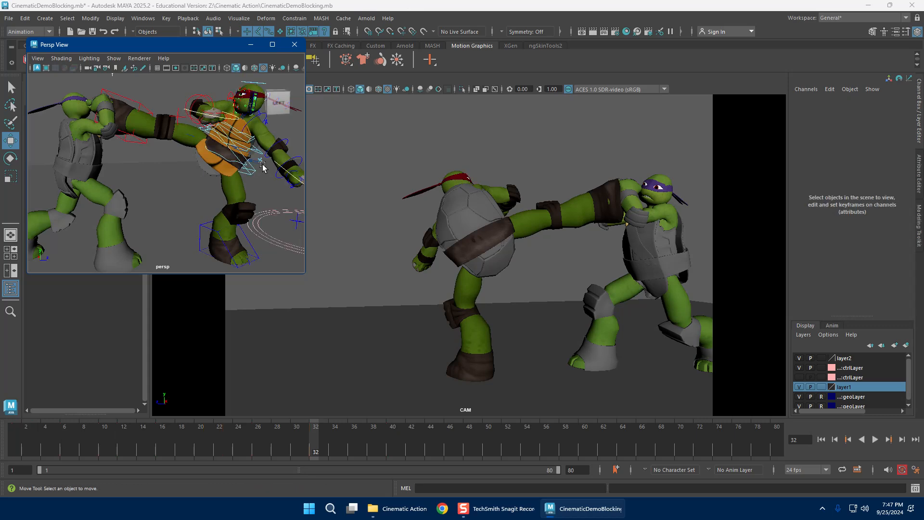
{"action": "left_click", "coordinate": [263, 166]}
{"action": "left_click_drag", "start_coordinate": [353, 428], "coordinate": [395, 435]}
{"action": "right_click_drag", "start_coordinate": [216, 222], "coordinate": [180, 223], "text": "alt"}
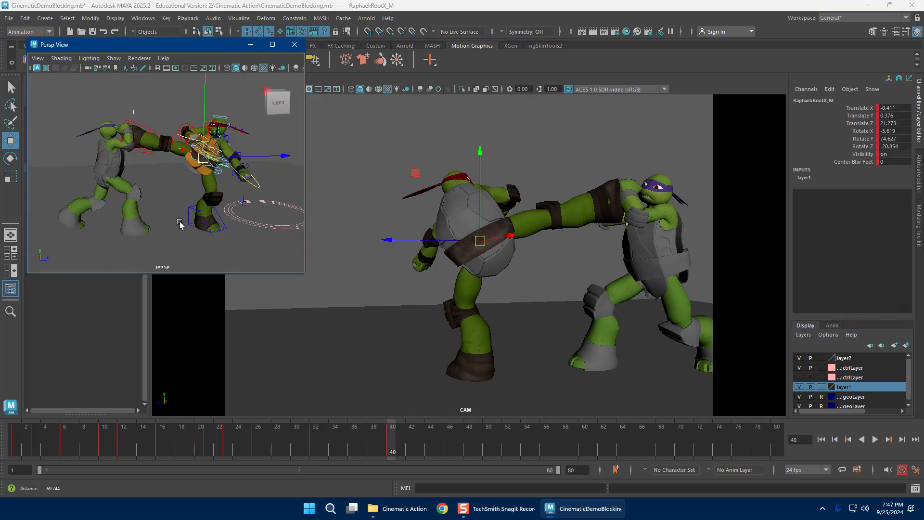
{"action": "left_click_drag", "start_coordinate": [204, 158], "coordinate": [177, 174]}
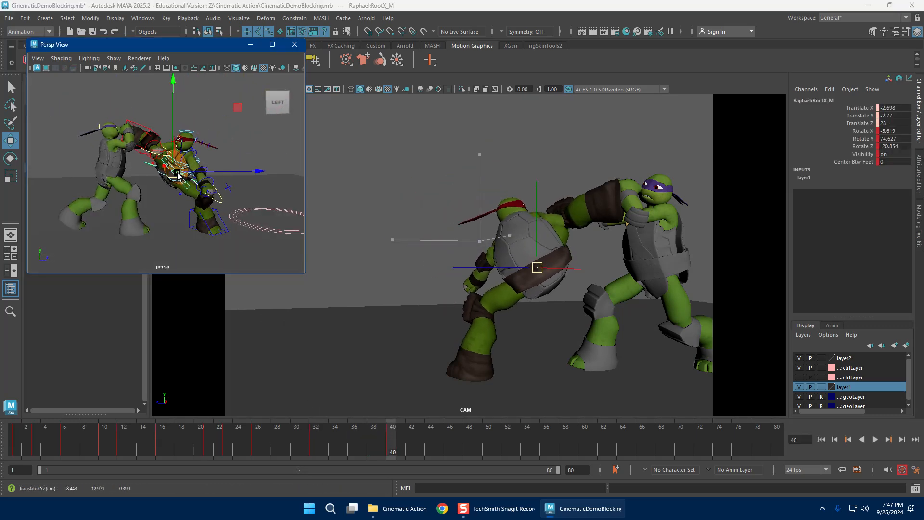
Step: Rotate Raphael's root control at frame 40 to about X 4.5, Y 77.0, Z -0.4
{"action": "key", "text": "e"}
{"action": "left_click_drag", "start_coordinate": [227, 145], "coordinate": [236, 166]}
{"action": "left_click_drag", "start_coordinate": [140, 215], "coordinate": [155, 233]}
{"action": "key", "text": "w"}
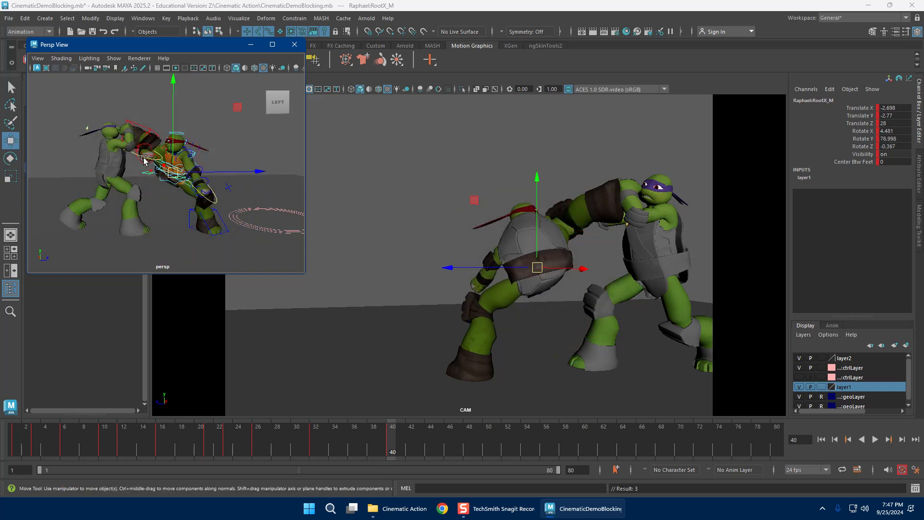
Step: Lower Raphael's right leg IK control from the kick to the ground, at about X -1.0, Y -0.9, Z 33.7
{"action": "left_click", "coordinate": [149, 133]}
{"action": "left_click_drag", "start_coordinate": [148, 134], "coordinate": [150, 218]}
{"action": "key", "text": "ctrl+z"}
{"action": "left_click", "coordinate": [148, 130]}
{"action": "left_click_drag", "start_coordinate": [254, 215], "coordinate": [229, 203], "text": "alt"}
Step: Set Rotate X, Y and Z of Raphael's right leg IK control to 0 at frame 40
{"action": "key", "text": "e"}
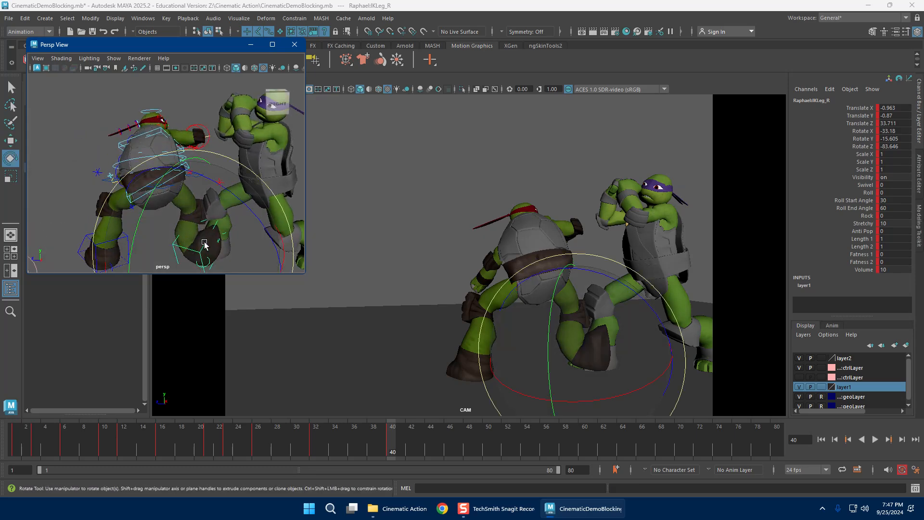
{"action": "left_click_drag", "start_coordinate": [206, 244], "coordinate": [157, 212], "text": "alt"}
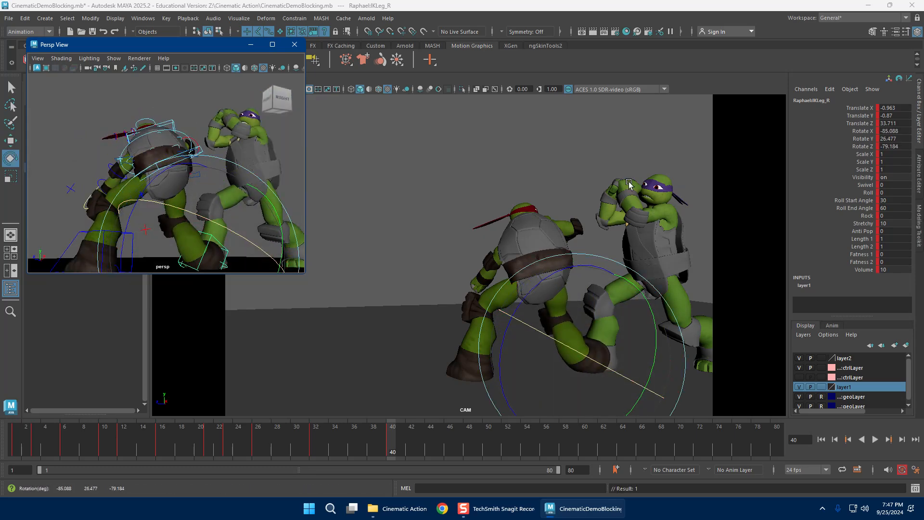
{"action": "left_click", "coordinate": [899, 131]}
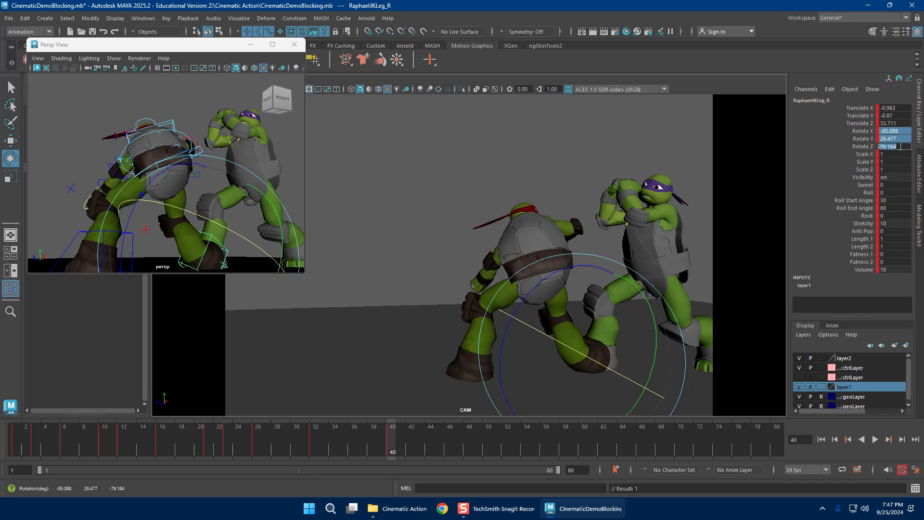
{"action": "type", "text": "0"}
{"action": "key", "text": "Return"}
Step: Plant Raphael's right foot at frame 40, rotated to about X 0.8, Y -2.4, Z -1.3 and moved to about X -0.8, Y -0.2, Z 33.5
{"action": "key", "text": "f"}
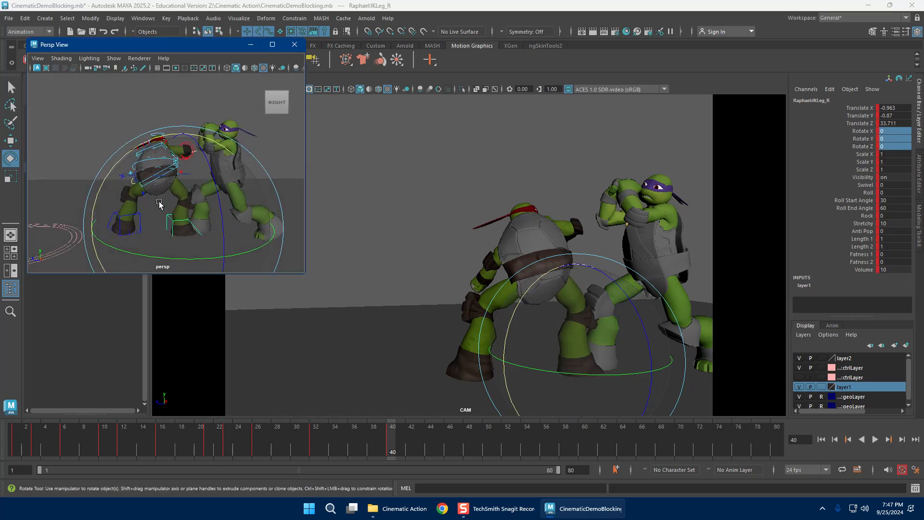
{"action": "left_click_drag", "start_coordinate": [137, 191], "coordinate": [185, 225], "text": "alt"}
{"action": "left_click_drag", "start_coordinate": [256, 193], "coordinate": [239, 211]}
{"action": "key", "text": "w"}
{"action": "left_click_drag", "start_coordinate": [185, 221], "coordinate": [185, 218]}
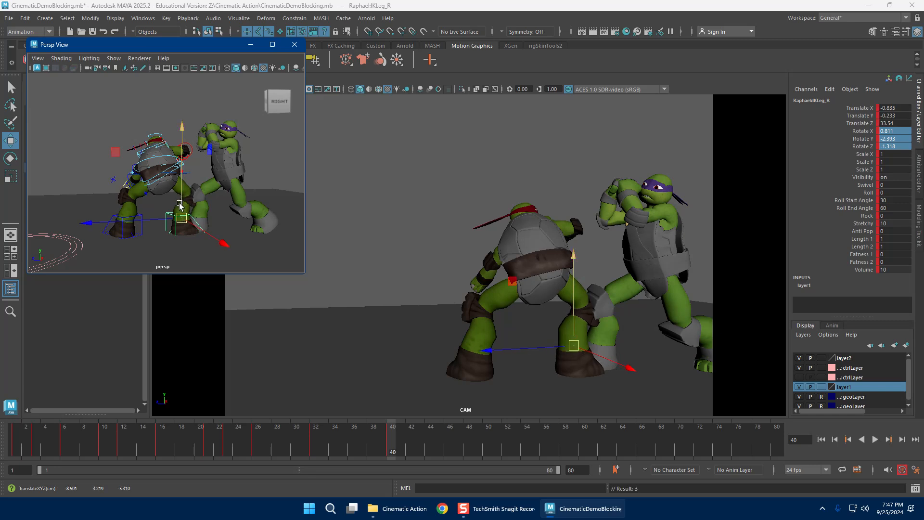
Step: Examine Raphael's movement from the kick at frame 32 to the planted pose at frame 40
{"action": "left_click_drag", "start_coordinate": [180, 206], "coordinate": [162, 208], "text": "alt"}
{"action": "left_click_drag", "start_coordinate": [295, 435], "coordinate": [316, 439]}
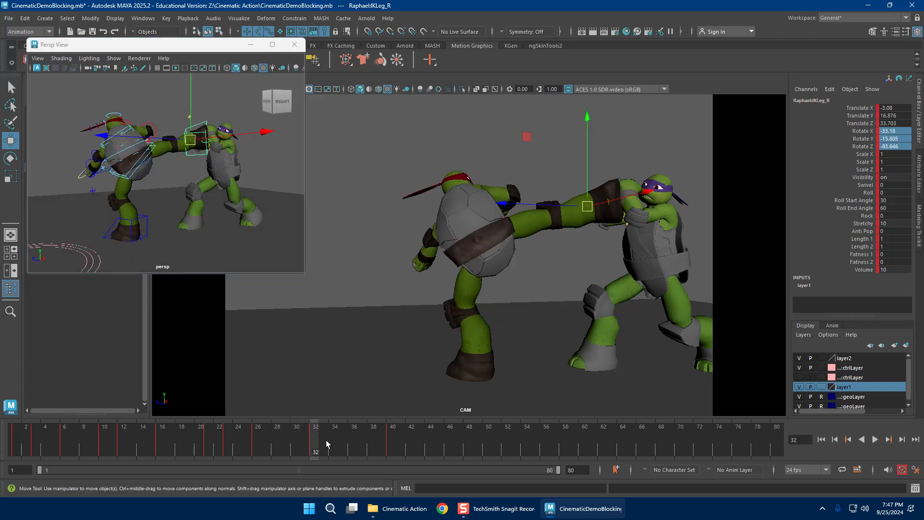
{"action": "left_click", "coordinate": [391, 441]}
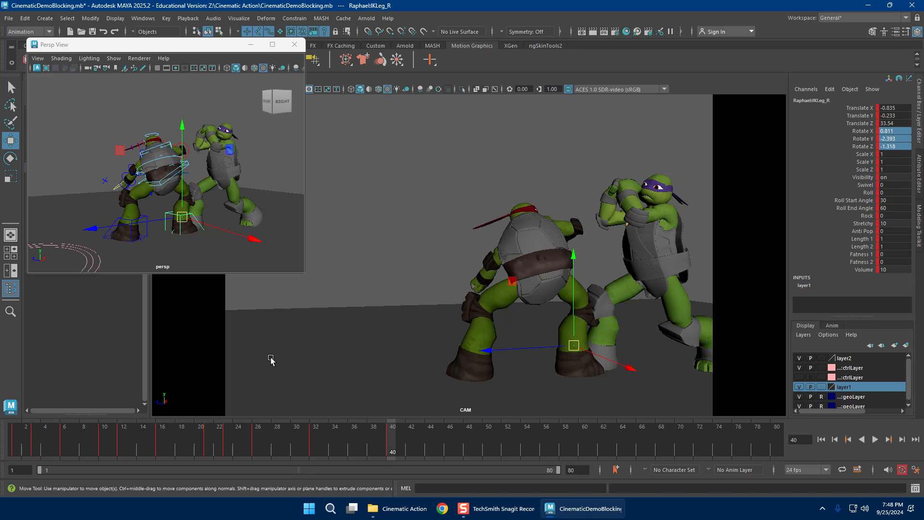
{"action": "left_click_drag", "start_coordinate": [310, 449], "coordinate": [390, 443]}
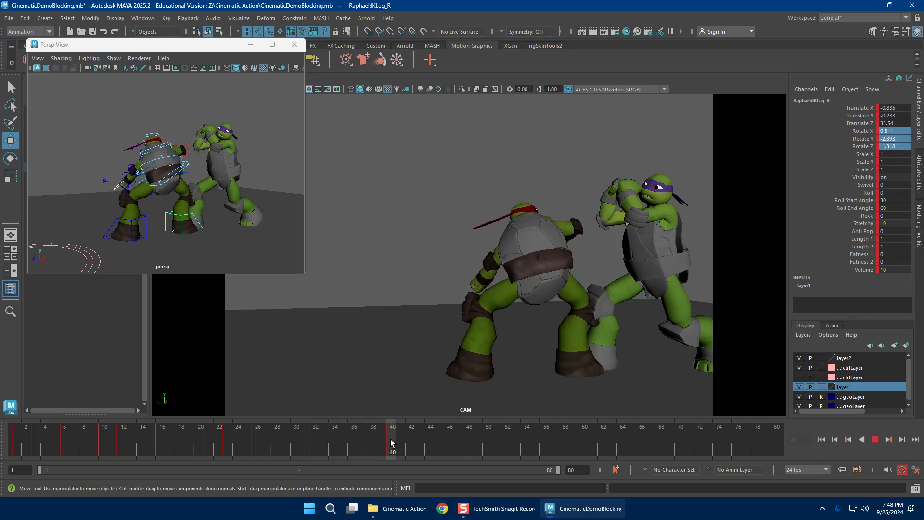
{"action": "left_click", "coordinate": [144, 214]}
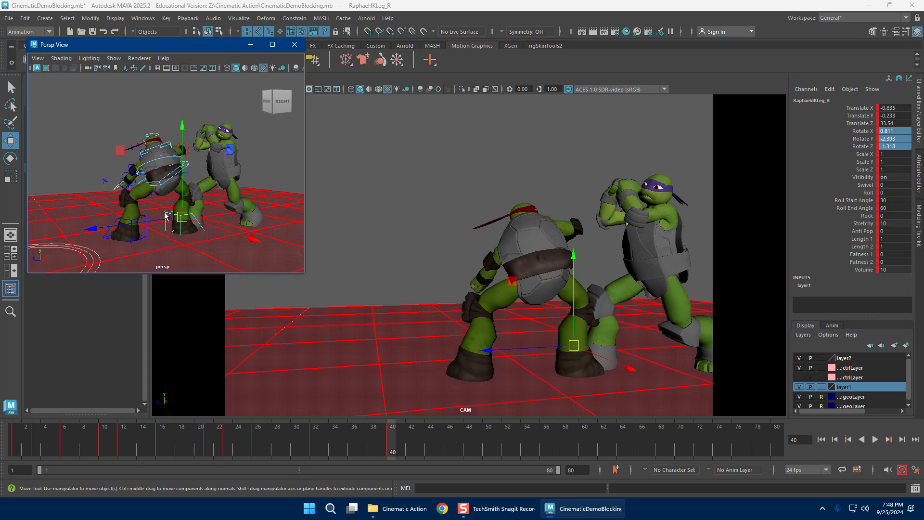
{"action": "right_click_drag", "start_coordinate": [165, 212], "coordinate": [212, 194]}
{"action": "scroll", "coordinate": [222, 187], "scroll_direction": "up", "scroll_amount": 5}
{"action": "left_click", "coordinate": [229, 166]}
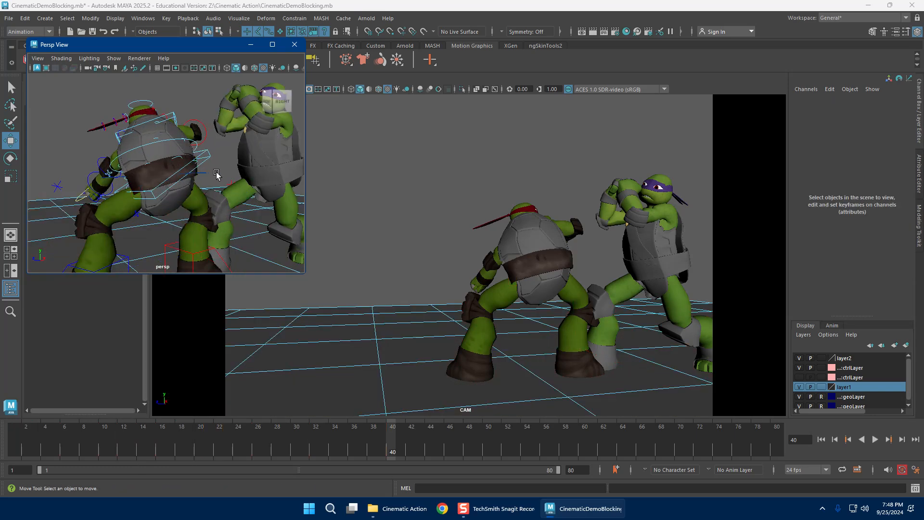
Step: Rotate Raphael's root control at frame 40 to about X -4.5, Y -15.5, Z 6.1, turning his body toward Donatello
{"action": "left_click", "coordinate": [205, 176]}
{"action": "key", "text": "e"}
{"action": "left_click_drag", "start_coordinate": [519, 298], "coordinate": [494, 304]}
{"action": "left_click_drag", "start_coordinate": [177, 215], "coordinate": [131, 195]}
{"action": "mouse_move", "coordinate": [558, 252]}
{"action": "left_mouse_down"}
{"action": "mouse_move", "coordinate": [514, 247]}
{"action": "mouse_move", "coordinate": [527, 256]}
{"action": "mouse_move", "coordinate": [542, 247]}
{"action": "left_mouse_up"}
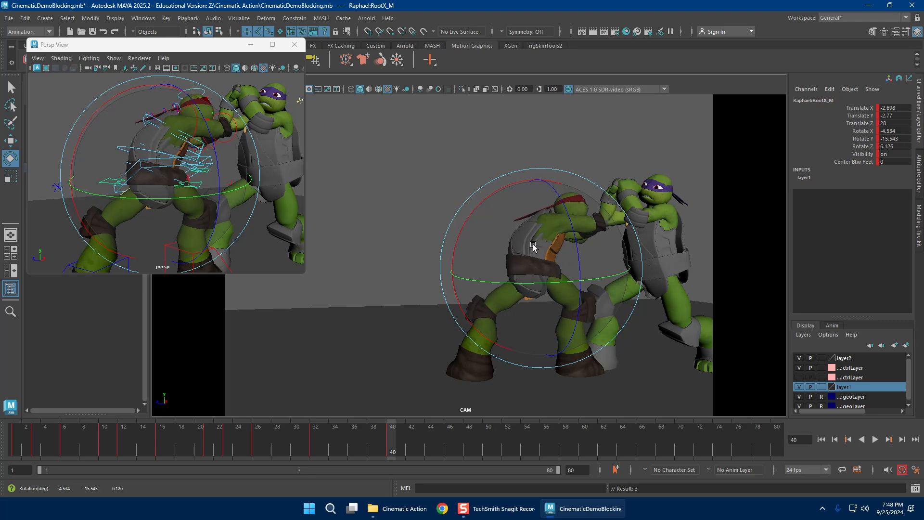
{"action": "key", "text": "w"}
Step: Turn Raphael's left leg IK control to about Rotate Y -13.7 at frame 40 and check the motion leading into the pose
{"action": "right_click_drag", "start_coordinate": [230, 193], "coordinate": [195, 188], "text": "alt"}
{"action": "left_click_drag", "start_coordinate": [194, 188], "coordinate": [162, 188], "text": "alt"}
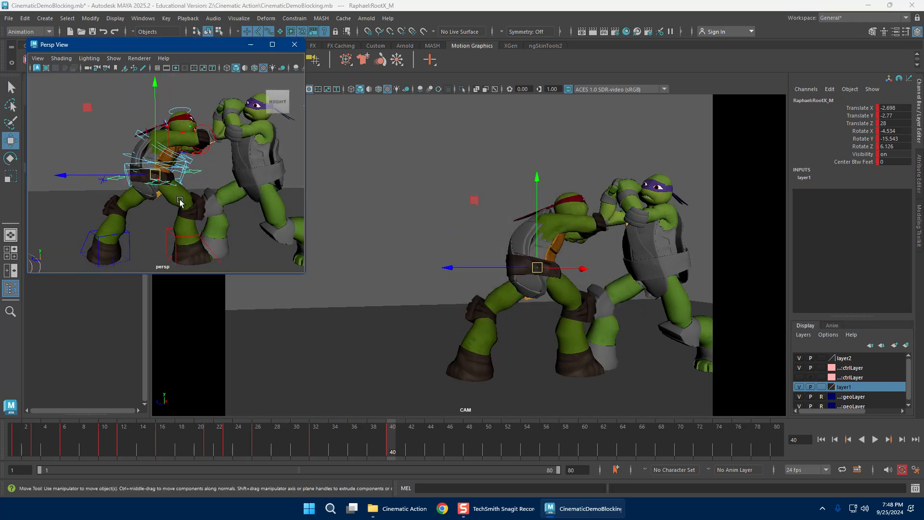
{"action": "right_click_drag", "start_coordinate": [180, 202], "coordinate": [149, 236], "text": "alt"}
{"action": "left_click", "coordinate": [232, 209]}
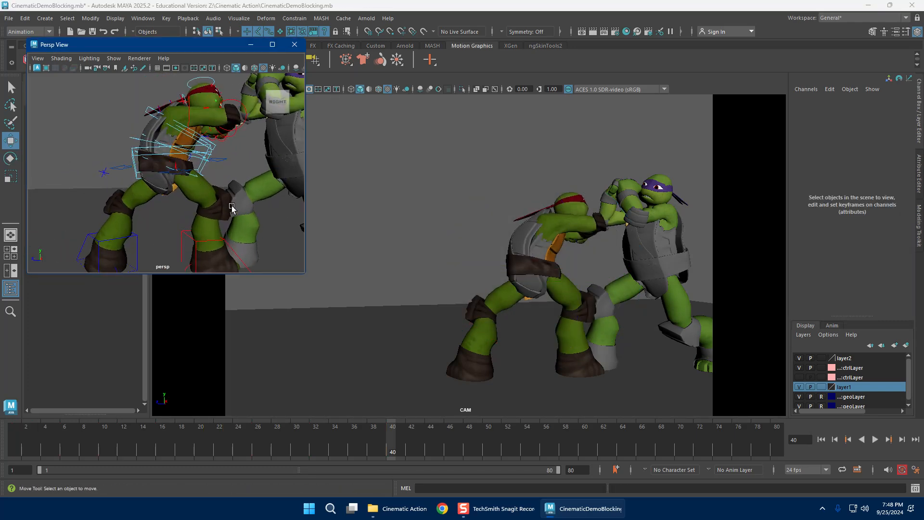
{"action": "right_click_drag", "start_coordinate": [233, 209], "coordinate": [150, 220], "text": "alt"}
{"action": "left_click", "coordinate": [149, 221]}
{"action": "key", "text": "e"}
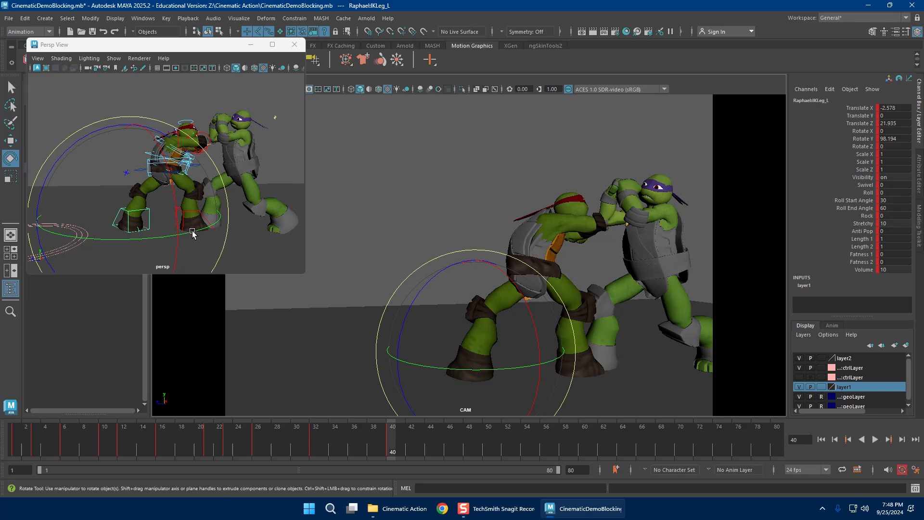
{"action": "left_click_drag", "start_coordinate": [192, 233], "coordinate": [133, 233]}
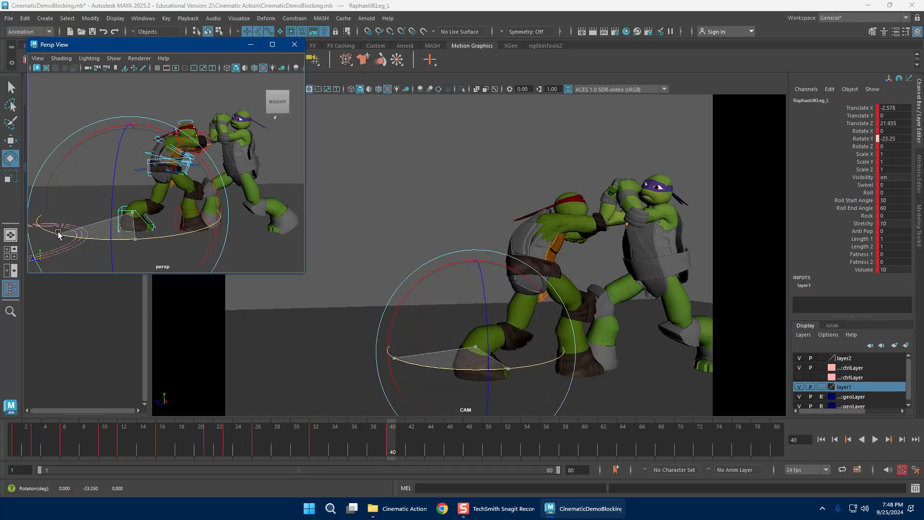
{"action": "left_click_drag", "start_coordinate": [58, 234], "coordinate": [84, 237]}
{"action": "left_click_drag", "start_coordinate": [284, 434], "coordinate": [393, 440]}
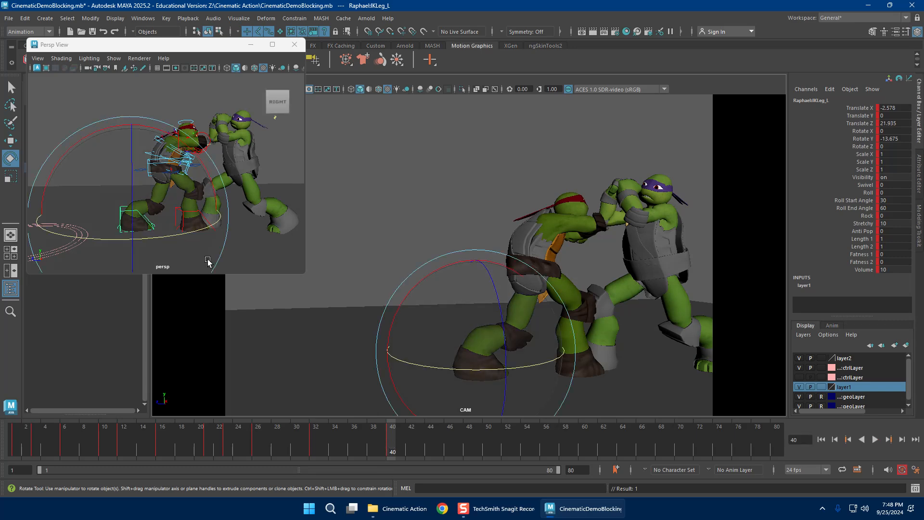
Step: Shift Raphael's root control lower and toward Donatello at frame 40, to about X -2.9, Y -3.5, Z 28.7
{"action": "key", "text": "w"}
{"action": "scroll", "coordinate": [213, 185], "scroll_direction": "up", "scroll_amount": 5}
{"action": "left_click_drag", "start_coordinate": [213, 181], "coordinate": [147, 180], "text": "alt"}
{"action": "left_click", "coordinate": [227, 159]}
{"action": "scroll", "coordinate": [173, 183], "scroll_direction": "down", "scroll_amount": 5}
{"action": "left_click", "coordinate": [207, 152]}
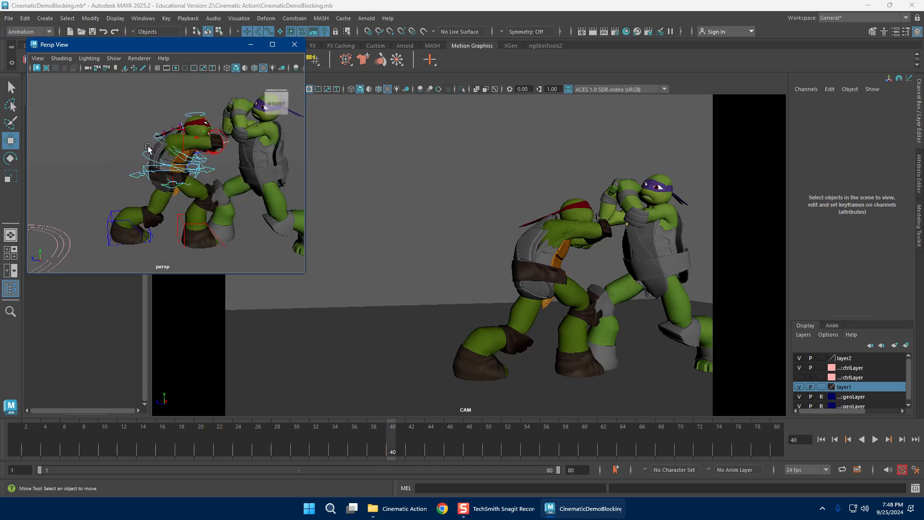
{"action": "right_click_drag", "start_coordinate": [148, 146], "coordinate": [187, 135]}
{"action": "key", "text": "ctrl+z"}
{"action": "left_click_drag", "start_coordinate": [188, 134], "coordinate": [164, 146], "text": "alt"}
{"action": "right_click_drag", "start_coordinate": [163, 146], "coordinate": [211, 149], "text": "alt"}
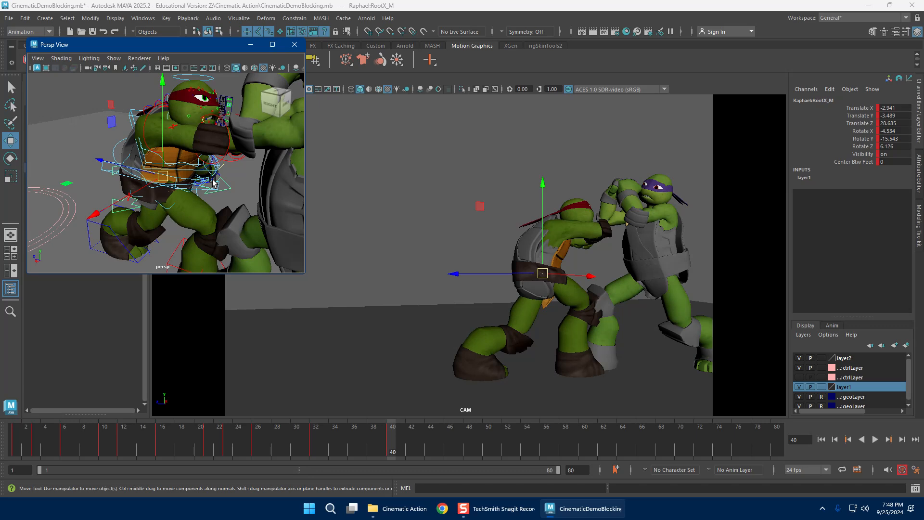
Step: Review the move into frame 40 and refine Raphael's root rotation to about X -1.5, Y -14.9, Z 7.4
{"action": "left_click_drag", "start_coordinate": [213, 182], "coordinate": [245, 184], "text": "alt"}
{"action": "left_click_drag", "start_coordinate": [313, 439], "coordinate": [391, 445]}
{"action": "left_click_drag", "start_coordinate": [218, 240], "coordinate": [257, 248], "text": "alt"}
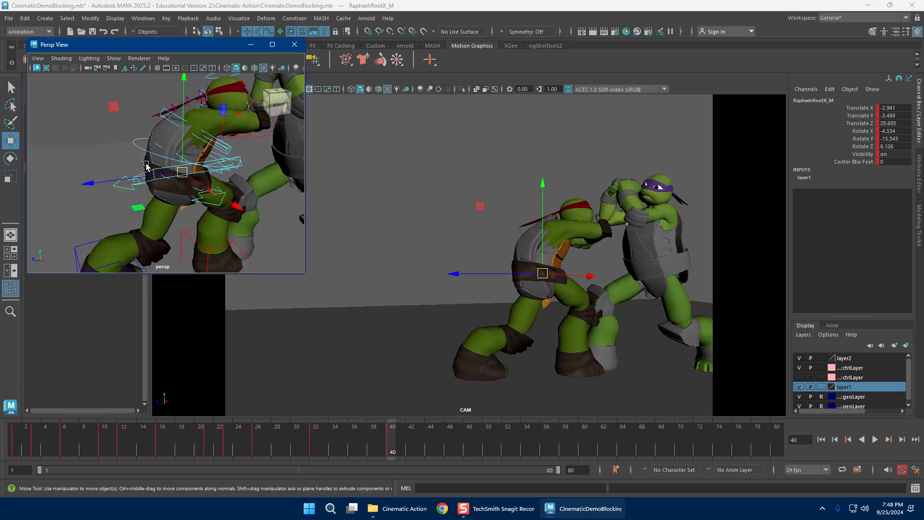
{"action": "key", "text": "e"}
{"action": "left_click_drag", "start_coordinate": [553, 277], "coordinate": [597, 285]}
{"action": "key", "text": "w"}
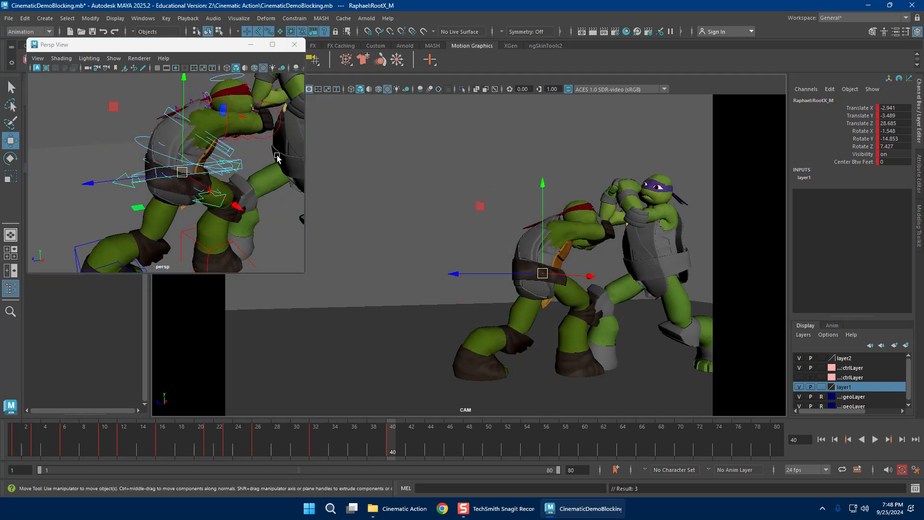
{"action": "middle_click_drag", "start_coordinate": [276, 155], "coordinate": [255, 188], "text": "alt"}
{"action": "left_click", "coordinate": [211, 113]}
{"action": "key", "text": "e"}
{"action": "key", "text": "w"}
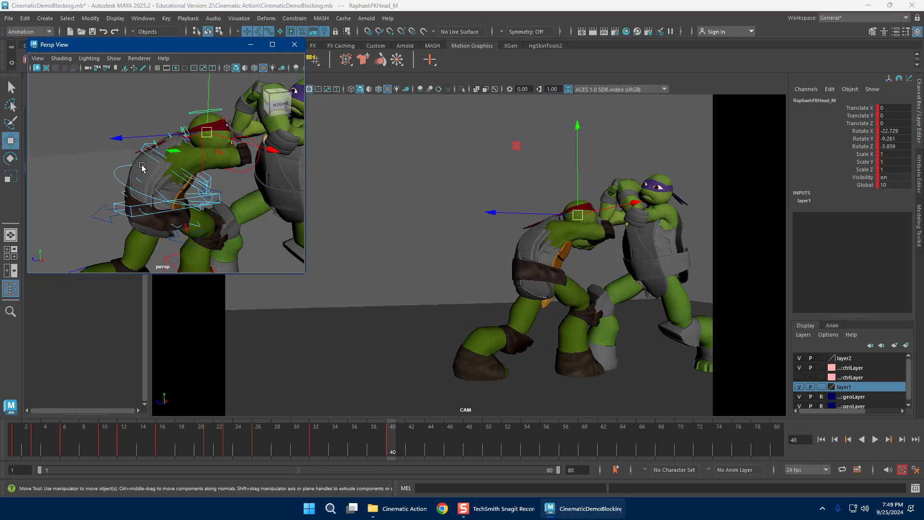
Step: Rotate Raphael's upper and middle spine controls together, bringing the middle one to about X -33.9, Y 5.3, Z 3.3
{"action": "left_click_drag", "start_coordinate": [211, 113], "coordinate": [224, 187], "text": "alt"}
{"action": "right_click_drag", "start_coordinate": [224, 186], "coordinate": [243, 186], "text": "alt"}
{"action": "left_click_drag", "start_coordinate": [243, 186], "coordinate": [166, 164], "text": "alt"}
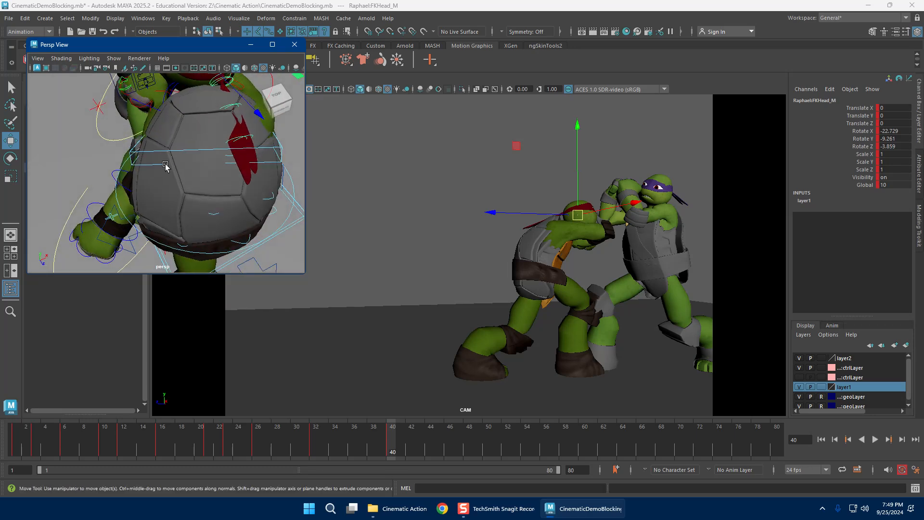
{"action": "left_click", "coordinate": [228, 156]}
{"action": "left_click_drag", "start_coordinate": [229, 156], "coordinate": [235, 178], "text": "alt"}
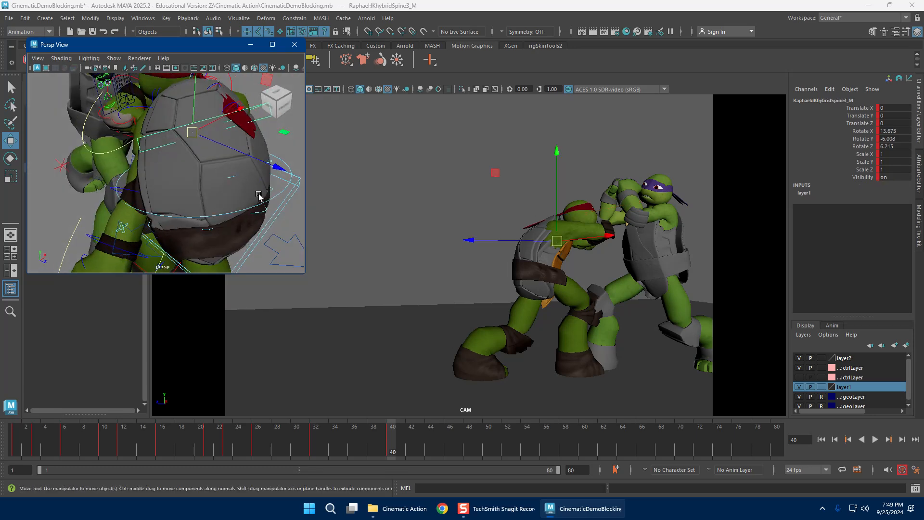
{"action": "left_click", "coordinate": [289, 190], "text": "shift"}
{"action": "left_click_drag", "start_coordinate": [289, 190], "coordinate": [263, 183], "text": "alt"}
{"action": "right_click_drag", "start_coordinate": [198, 213], "coordinate": [183, 211], "text": "alt"}
{"action": "key", "text": "e"}
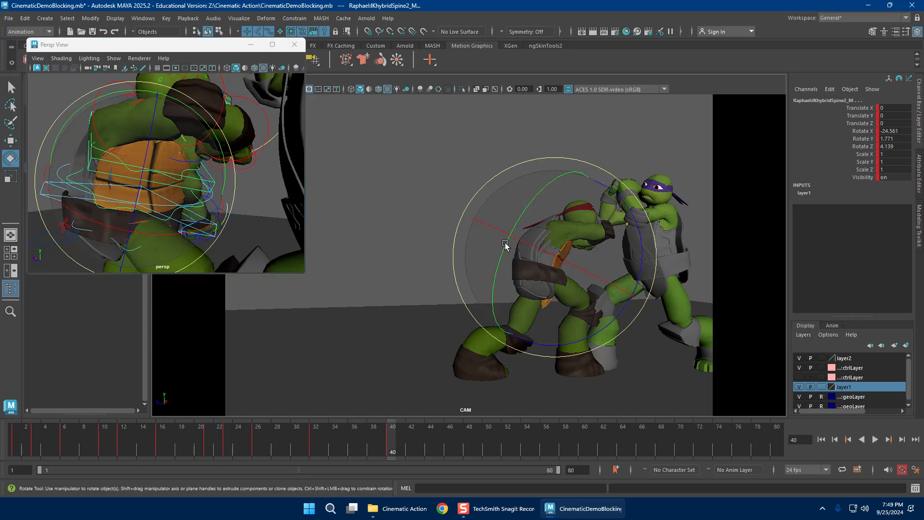
{"action": "left_click_drag", "start_coordinate": [505, 245], "coordinate": [568, 245]}
{"action": "key", "text": "w"}
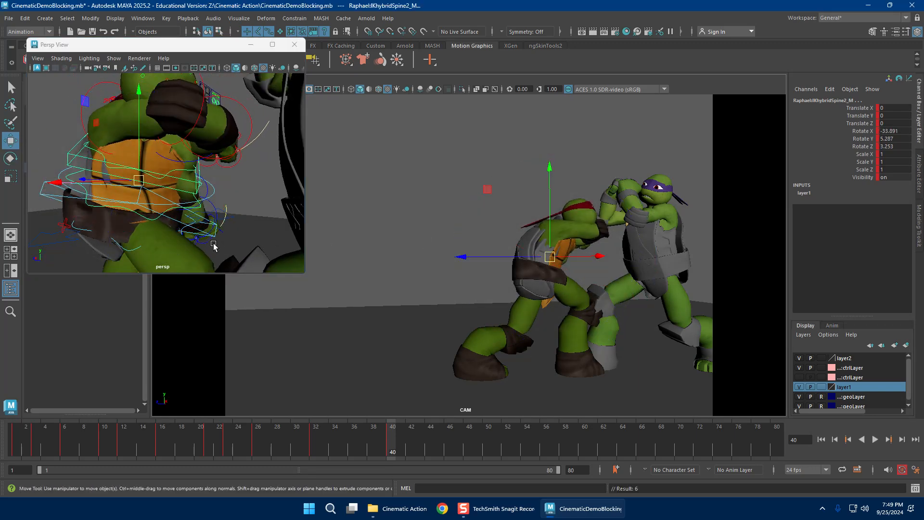
Step: Rotate Raphael's lowest hybrid spine control to about X -33.9, Y -1.4, Z 24.7 at frame 40
{"action": "left_click_drag", "start_coordinate": [155, 227], "coordinate": [122, 235], "text": "alt"}
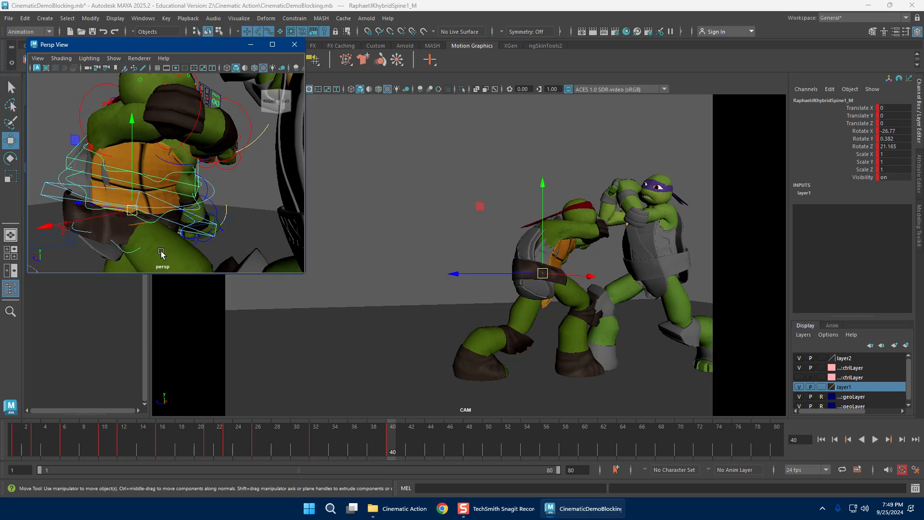
{"action": "key", "text": "e"}
{"action": "left_click_drag", "start_coordinate": [541, 309], "coordinate": [590, 265]}
{"action": "key", "text": "w"}
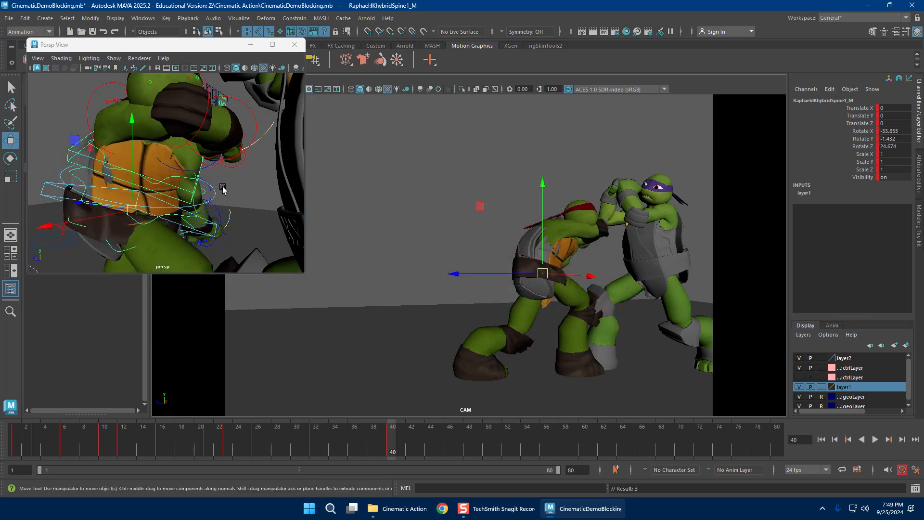
Step: Lower Raphael's right arm by rotating its FK shoulder control to about X -41.0, Y 39.5, Z 28.9
{"action": "right_click_drag", "start_coordinate": [222, 189], "coordinate": [166, 197], "text": "alt"}
{"action": "left_click", "coordinate": [207, 151]}
{"action": "key", "text": "e"}
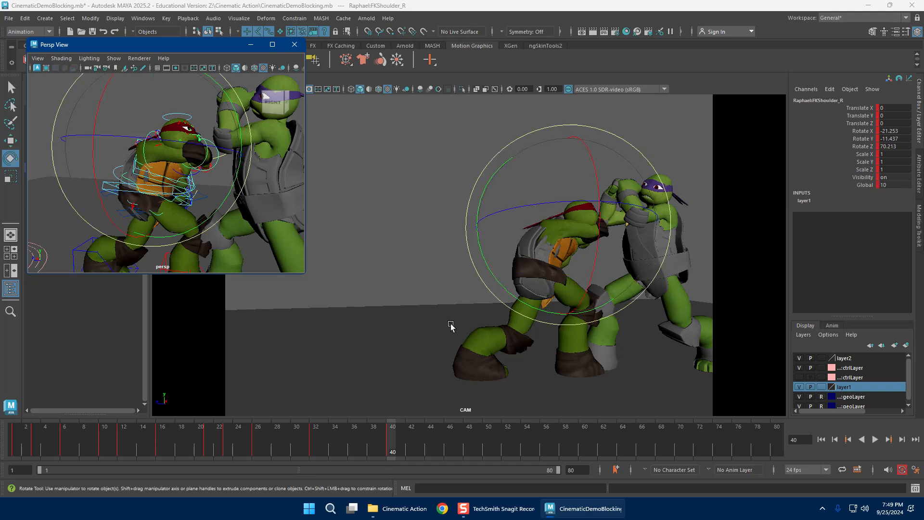
{"action": "left_click_drag", "start_coordinate": [197, 217], "coordinate": [102, 169]}
{"action": "key", "text": "w"}
{"action": "right_click_drag", "start_coordinate": [109, 165], "coordinate": [154, 154], "text": "alt"}
{"action": "middle_click_drag", "start_coordinate": [154, 154], "coordinate": [219, 181], "text": "alt"}
{"action": "left_click_drag", "start_coordinate": [219, 181], "coordinate": [201, 186], "text": "alt"}
{"action": "right_click_drag", "start_coordinate": [104, 193], "coordinate": [212, 203], "text": "alt"}
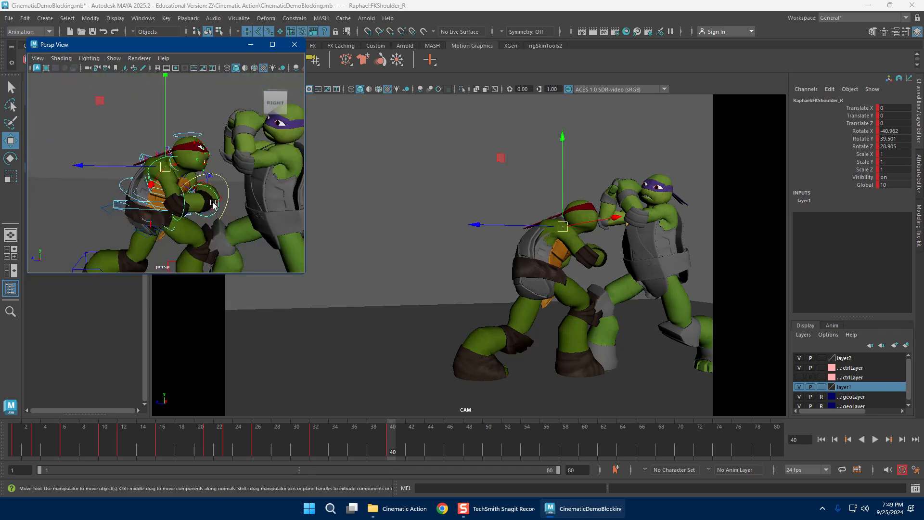
Step: Pull Raphael's right upper arm back by rotating the FK shoulder to about X 2.2, Y 45.7, Z -61.9
{"action": "left_click_drag", "start_coordinate": [217, 207], "coordinate": [197, 200], "text": "alt"}
{"action": "key", "text": "e"}
{"action": "left_click_drag", "start_coordinate": [481, 277], "coordinate": [494, 260]}
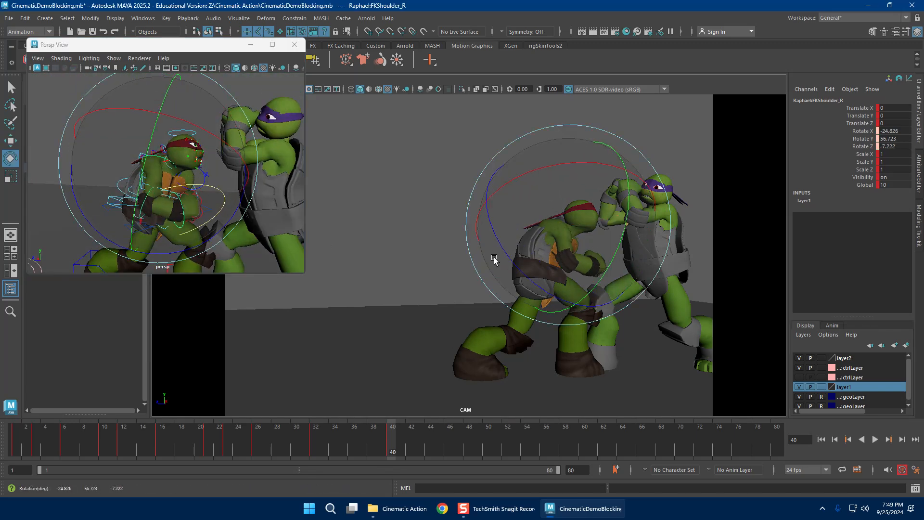
{"action": "left_click_drag", "start_coordinate": [560, 257], "coordinate": [546, 211]}
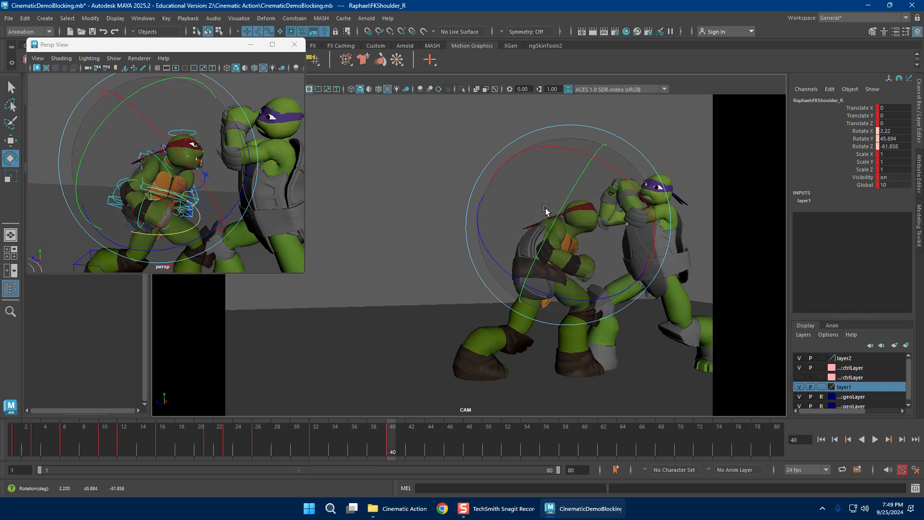
{"action": "key", "text": "w"}
Step: Bend Raphael's right FK elbow control to about Rotate Z 114.8 at frame 40
{"action": "left_click", "coordinate": [115, 192]}
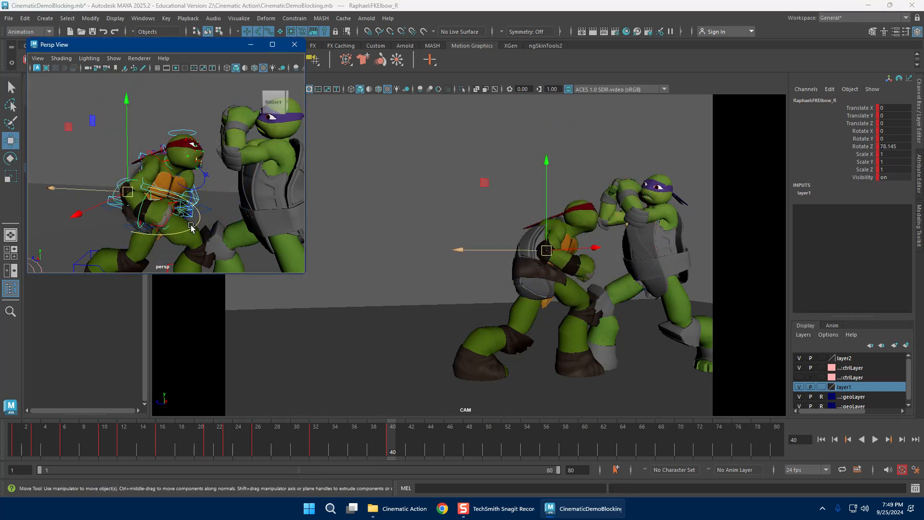
{"action": "key", "text": "e"}
{"action": "left_click_drag", "start_coordinate": [216, 202], "coordinate": [225, 179]}
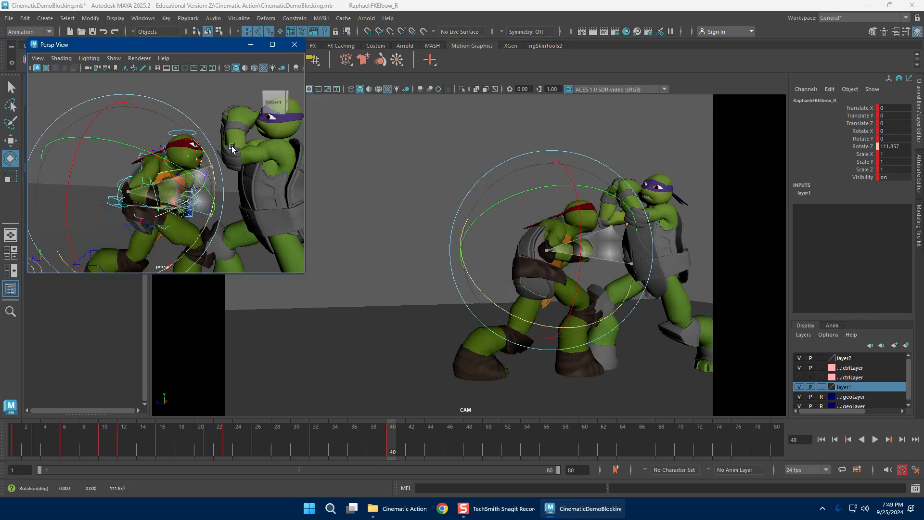
{"action": "left_click_drag", "start_coordinate": [232, 148], "coordinate": [233, 144]}
{"action": "key", "text": "w"}
Step: Try rotating Raphael's right FK shoulder to about X 8.3, Y 19.7, Z -71.7, and undo it
{"action": "left_click", "coordinate": [159, 161]}
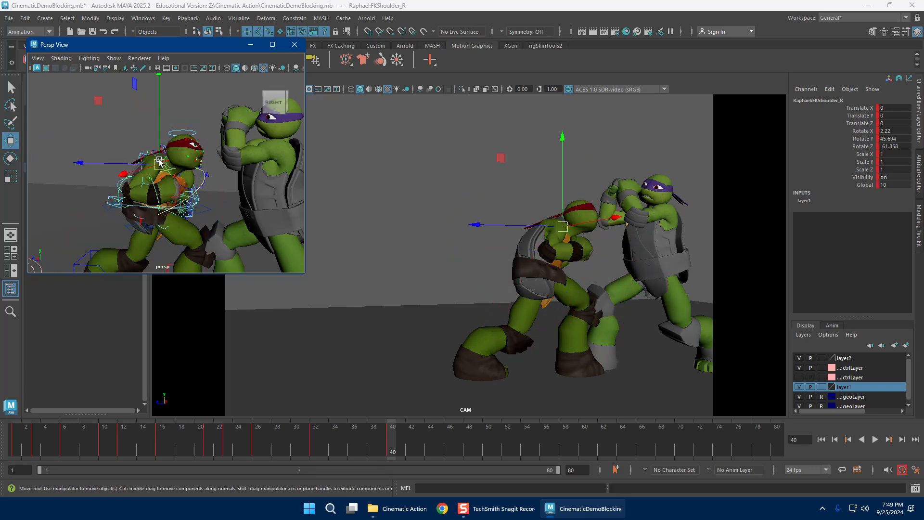
{"action": "key", "text": "e"}
{"action": "left_click_drag", "start_coordinate": [615, 193], "coordinate": [596, 195]}
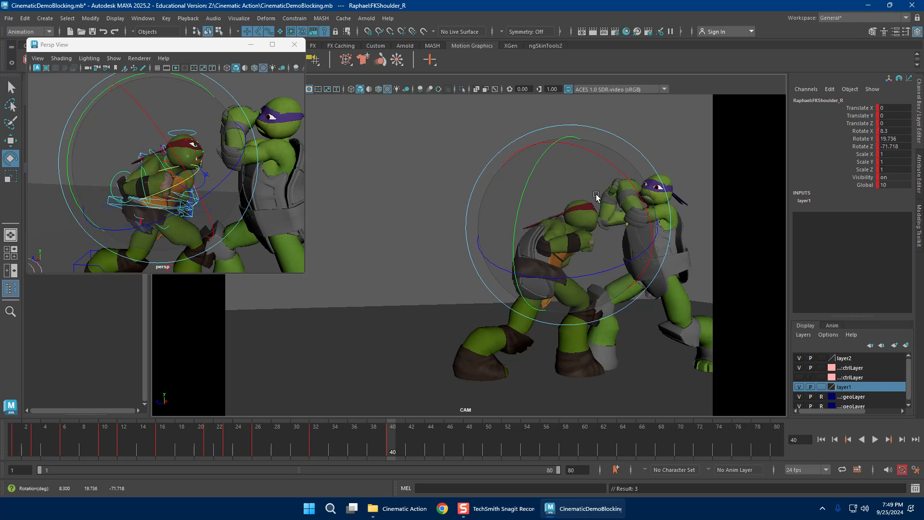
{"action": "key", "text": "ctrl+z"}
{"action": "key", "text": "ctrl+z"}
{"action": "key", "text": "ctrl+z"}
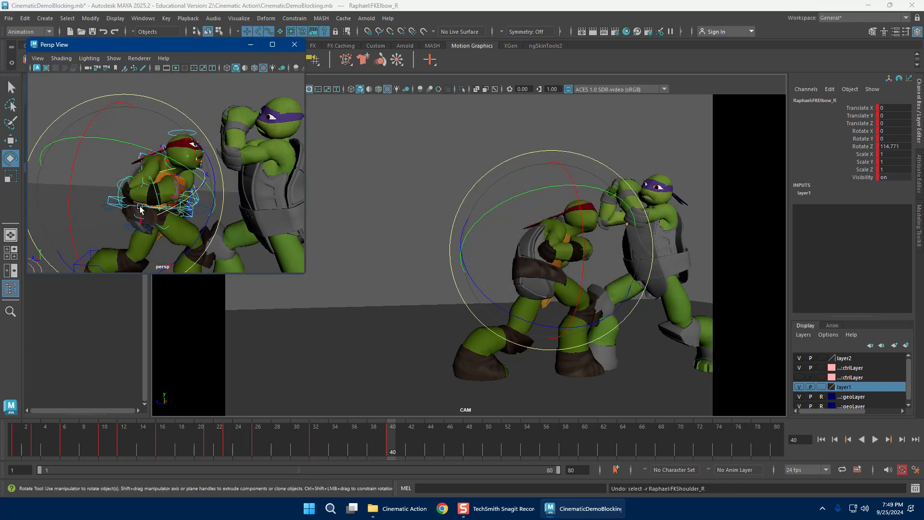
Step: Straighten Raphael's right arm at frame 40 by unbending the FK elbow control
{"action": "key", "text": "w"}
{"action": "left_click_drag", "start_coordinate": [140, 209], "coordinate": [183, 207], "text": "alt"}
{"action": "left_click", "coordinate": [110, 166]}
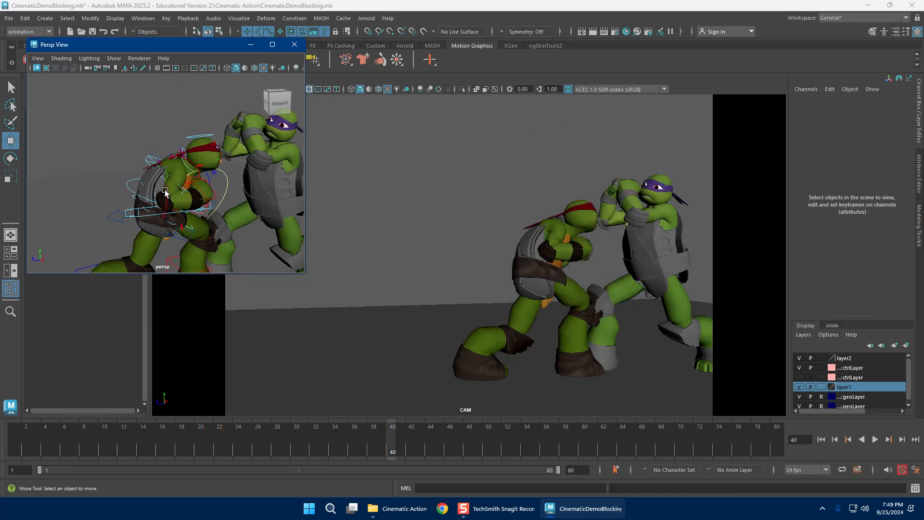
{"action": "left_click", "coordinate": [165, 191]}
{"action": "key", "text": "e"}
{"action": "left_click_drag", "start_coordinate": [84, 238], "coordinate": [156, 122]}
{"action": "key", "text": "w"}
Step: Swing Raphael's right arm forward toward Donatello's torso, rotating the FK shoulder to about X -8.3, Y 40.7, Z 26.0
{"action": "left_click", "coordinate": [170, 169]}
{"action": "key", "text": "e"}
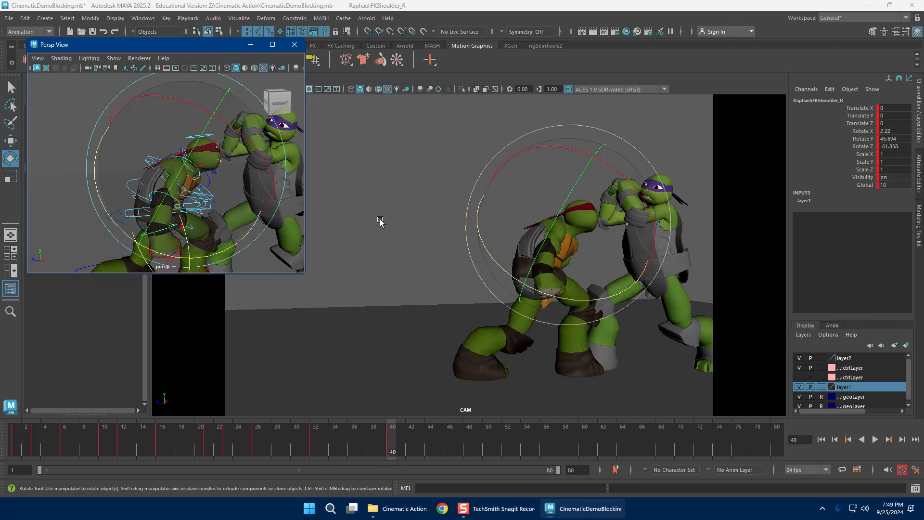
{"action": "left_click_drag", "start_coordinate": [615, 300], "coordinate": [635, 273]}
{"action": "key", "text": "w"}
{"action": "left_click_drag", "start_coordinate": [243, 199], "coordinate": [228, 204], "text": "alt"}
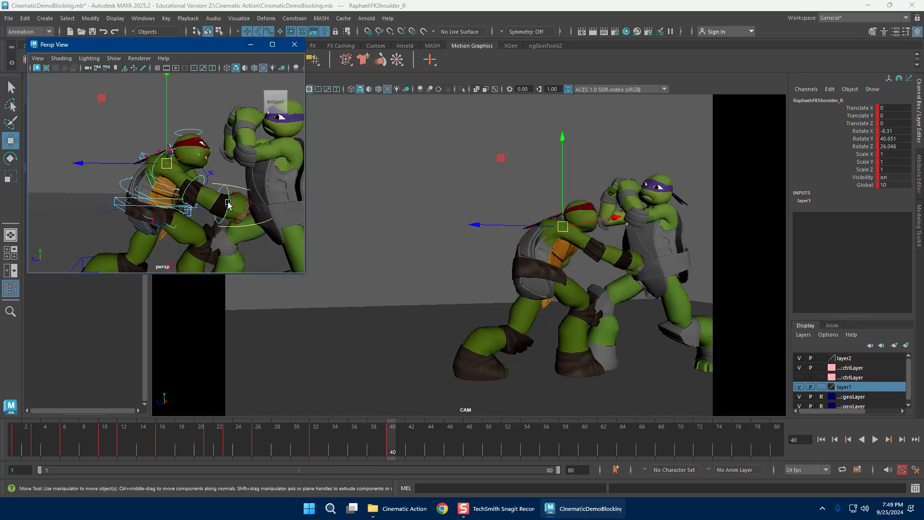
Step: Rotate Raphael's right FK wrist control to about X 22.4, Y -22.3, Z 24.2 at frame 40
{"action": "left_click", "coordinate": [229, 204]}
{"action": "key", "text": "e"}
{"action": "left_click_drag", "start_coordinate": [251, 175], "coordinate": [224, 192]}
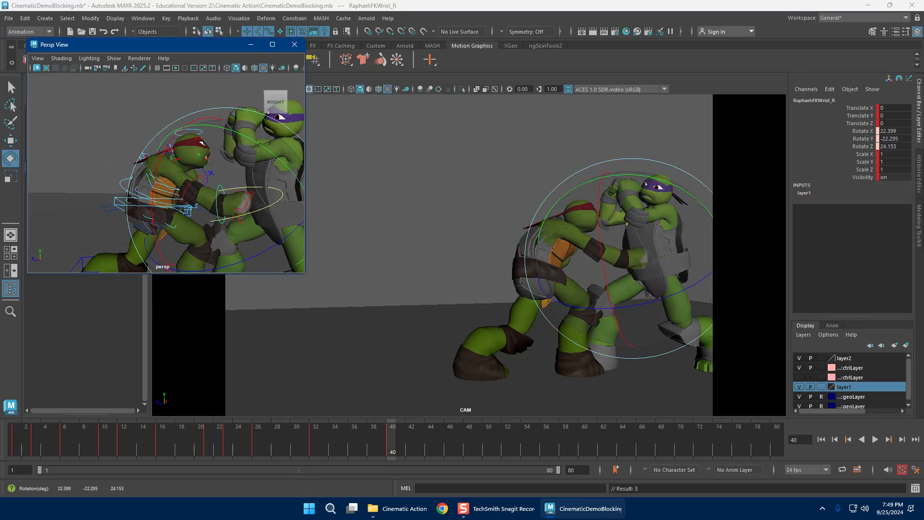
Step: Open Raphael's right hand at frame 40 by setting its index, middle and thumb curl to -2
{"action": "key", "text": "w"}
{"action": "left_click", "coordinate": [313, 207]}
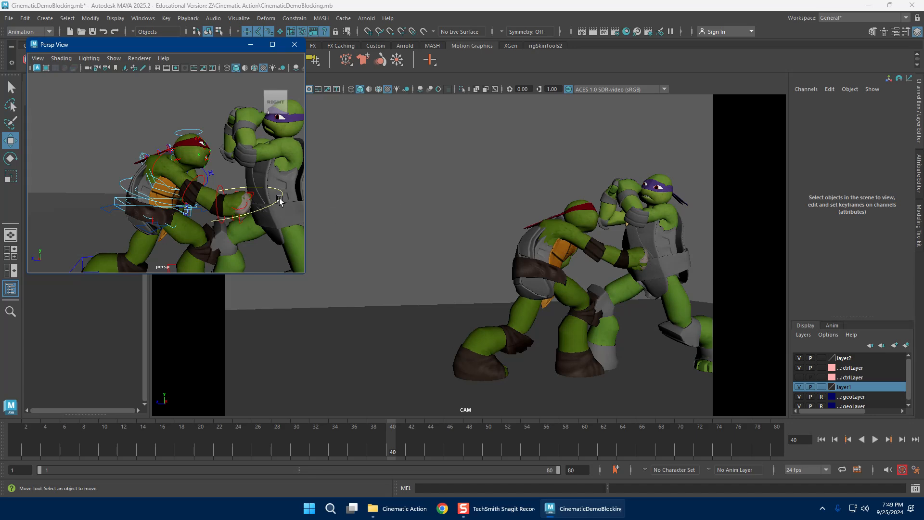
{"action": "left_click", "coordinate": [280, 202]}
{"action": "left_click_drag", "start_coordinate": [856, 108], "coordinate": [857, 124]}
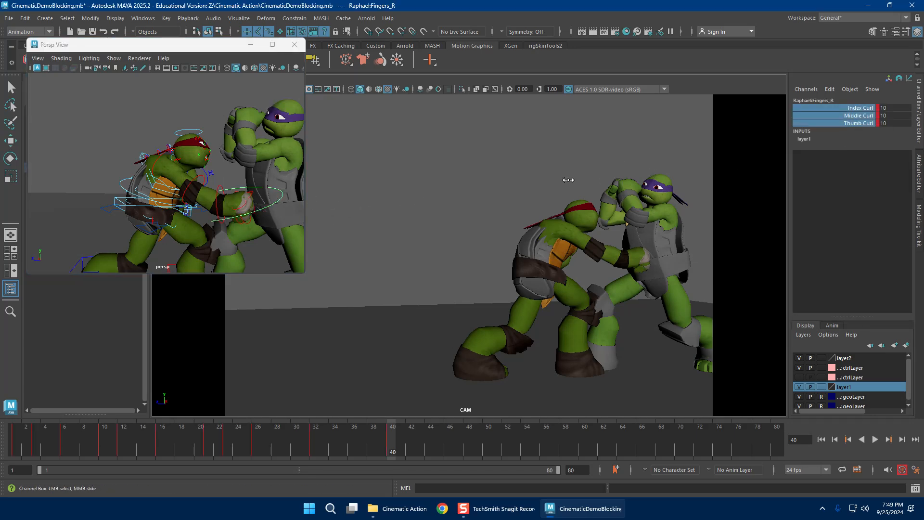
{"action": "left_click_drag", "start_coordinate": [263, 202], "coordinate": [234, 203], "text": "alt"}
Step: Rotate Raphael's right FK wrist so the open hand tilts upward against Donatello's torso at frame 40
{"action": "key", "text": "e"}
{"action": "left_click", "coordinate": [235, 204]}
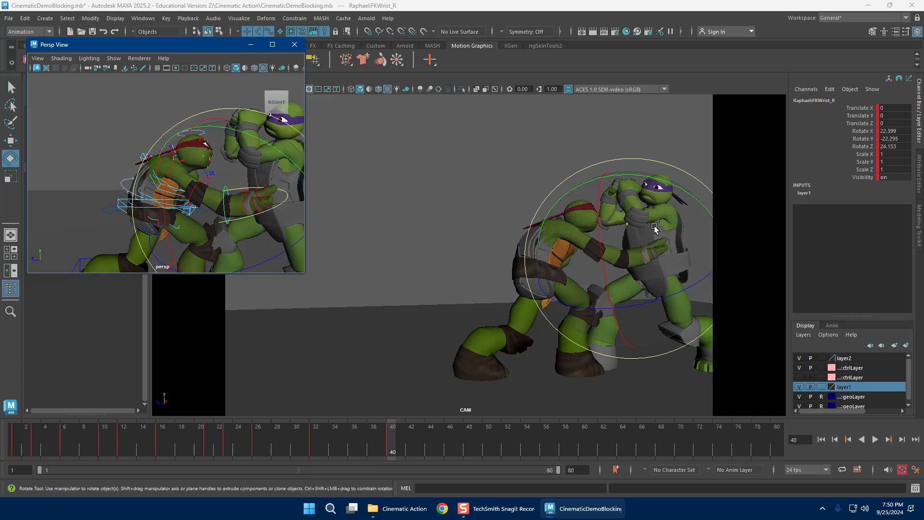
{"action": "left_click_drag", "start_coordinate": [655, 228], "coordinate": [657, 232]}
{"action": "left_click_drag", "start_coordinate": [593, 248], "coordinate": [600, 267]}
Step: Turn Raphael's head so that his face is visible to the shot camera
{"action": "key", "text": "w"}
{"action": "left_click_drag", "start_coordinate": [196, 189], "coordinate": [207, 189], "text": "alt"}
{"action": "left_click", "coordinate": [203, 136]}
{"action": "key", "text": "e"}
{"action": "left_click_drag", "start_coordinate": [571, 217], "coordinate": [533, 258]}
Step: Move Raphael's middle eye aim control to about X -16.2, Y -4.4, Z 25.9
{"action": "key", "text": "w"}
{"action": "left_click_drag", "start_coordinate": [220, 180], "coordinate": [231, 202], "text": "alt"}
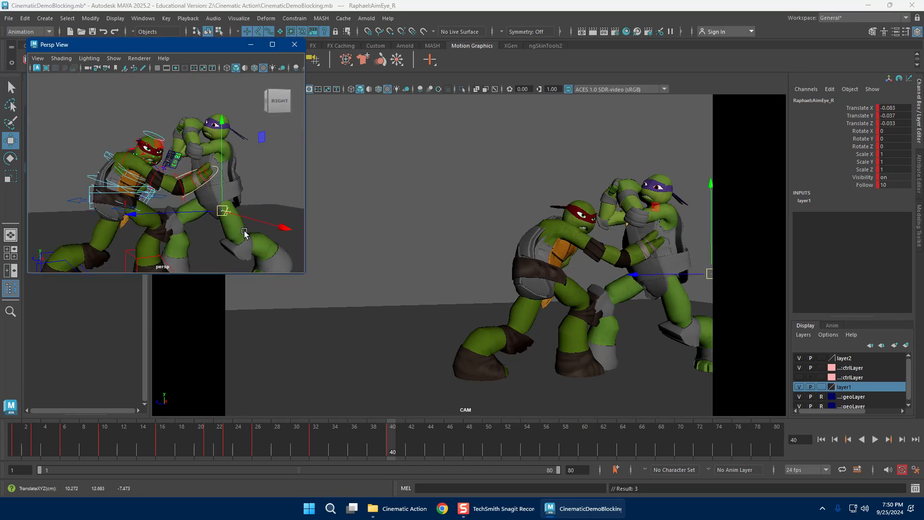
{"action": "left_click", "coordinate": [245, 232]}
{"action": "scroll", "coordinate": [242, 237], "scroll_direction": "up", "scroll_amount": 5}
{"action": "middle_click_drag", "start_coordinate": [241, 237], "coordinate": [194, 195], "text": "alt"}
{"action": "left_click", "coordinate": [171, 140]}
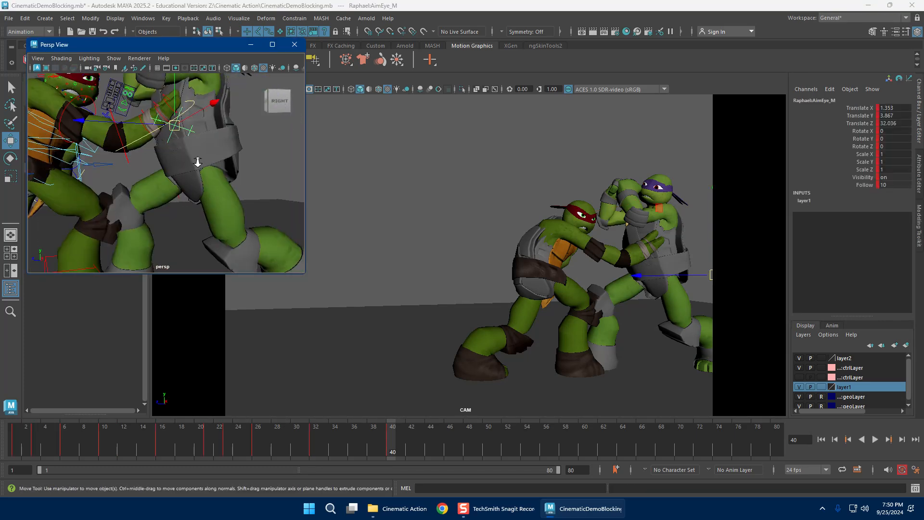
{"action": "scroll", "coordinate": [171, 140], "scroll_direction": "down", "scroll_amount": 5}
{"action": "left_click_drag", "start_coordinate": [711, 275], "coordinate": [664, 284]}
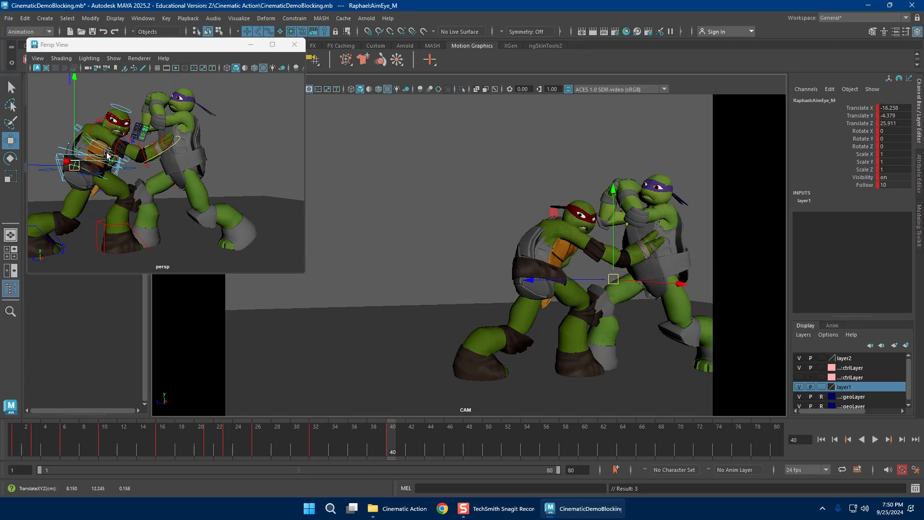
Step: Rotate Raphael's right FK scapula to reposition the right shoulder at frame 40
{"action": "left_click_drag", "start_coordinate": [106, 154], "coordinate": [194, 186], "text": "alt"}
{"action": "right_click_drag", "start_coordinate": [160, 184], "coordinate": [196, 174], "text": "alt"}
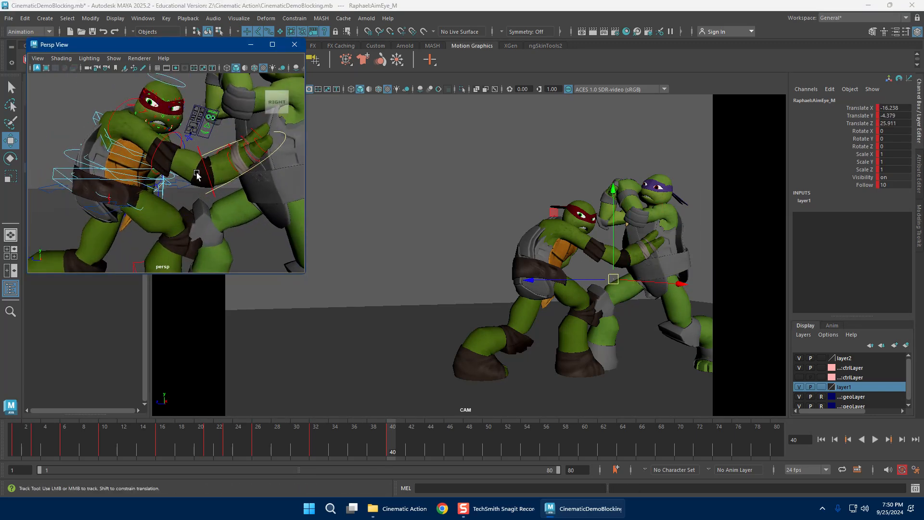
{"action": "middle_click_drag", "start_coordinate": [151, 177], "coordinate": [152, 207], "text": "alt"}
{"action": "mouse_move", "coordinate": [152, 196]}
{"action": "left_mouse_down", "text": "alt"}
{"action": "mouse_move", "coordinate": [106, 207]}
{"action": "mouse_move", "coordinate": [137, 198]}
{"action": "left_mouse_up", "text": "alt"}
{"action": "left_click", "coordinate": [195, 166]}
{"action": "key", "text": "e"}
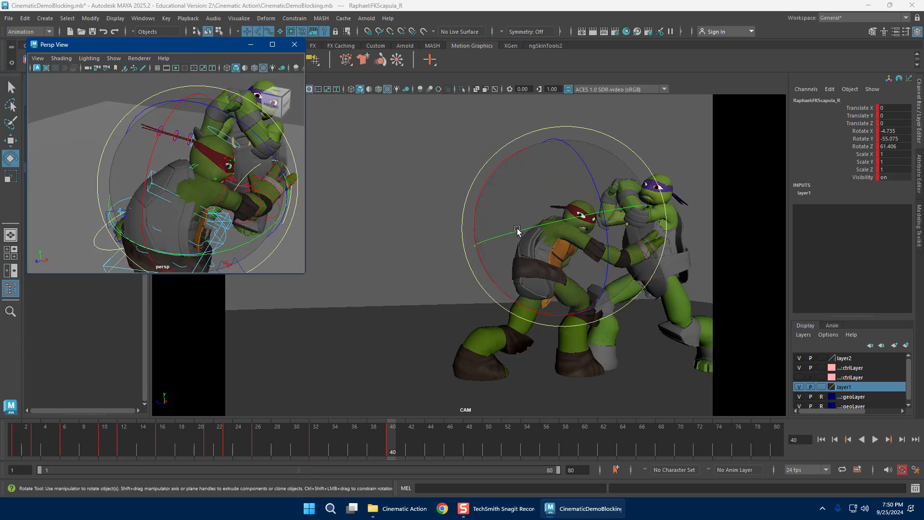
{"action": "left_click_drag", "start_coordinate": [551, 223], "coordinate": [578, 247]}
{"action": "key", "text": "w"}
Step: Bend Raphael's right arm by rotating the FK elbow to about Z 73.0
{"action": "left_click_drag", "start_coordinate": [281, 216], "coordinate": [147, 186], "text": "alt"}
{"action": "left_click", "coordinate": [147, 176]}
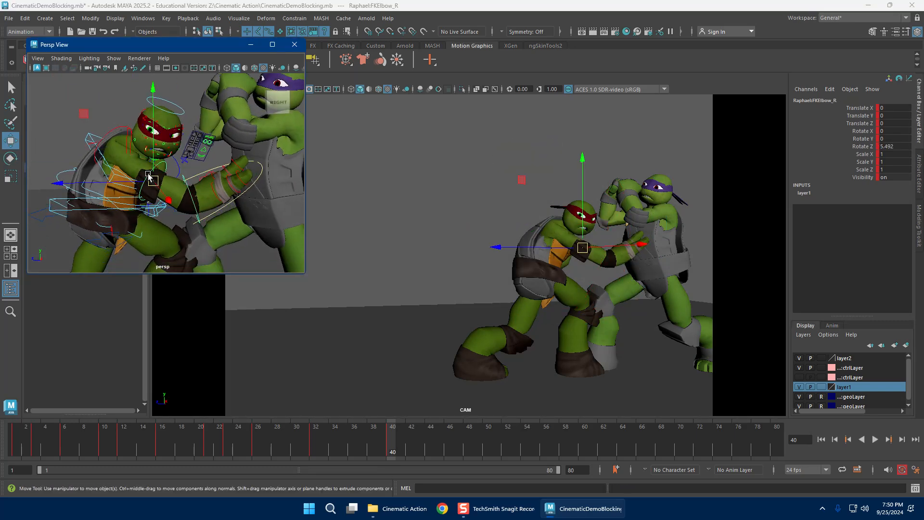
{"action": "key", "text": "e"}
{"action": "left_click_drag", "start_coordinate": [231, 235], "coordinate": [222, 120]}
{"action": "key", "text": "w"}
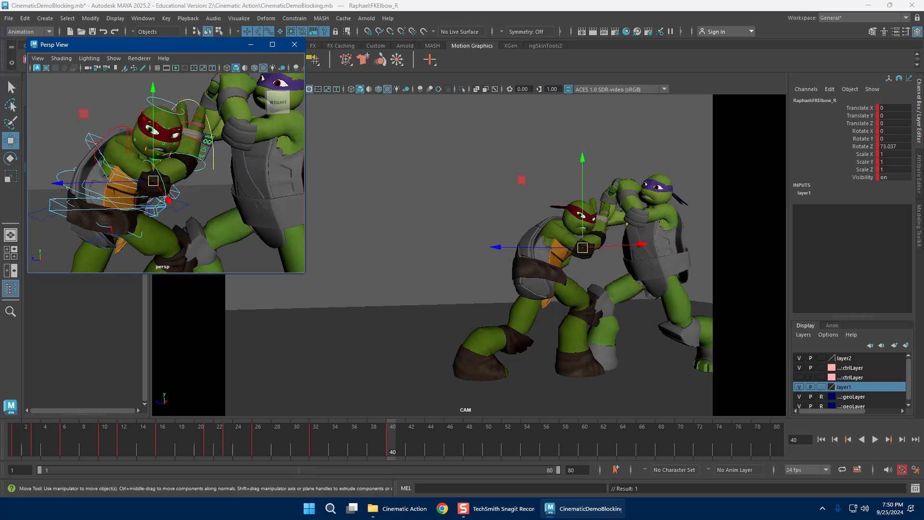
Step: Draw Raphael's right arm down and back beside his torso by rotating the FK shoulder
{"action": "left_click", "coordinate": [129, 139]}
{"action": "key", "text": "e"}
{"action": "left_click_drag", "start_coordinate": [130, 146], "coordinate": [67, 192]}
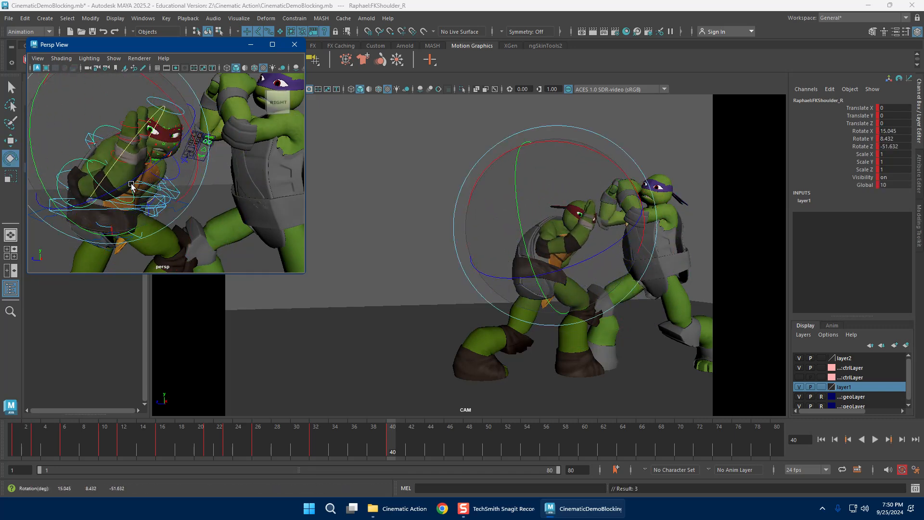
{"action": "left_click_drag", "start_coordinate": [131, 185], "coordinate": [173, 146]}
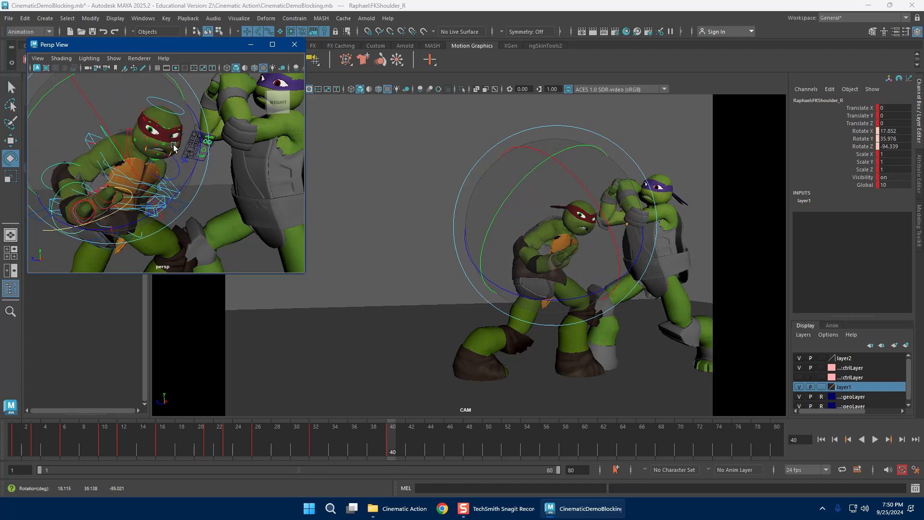
{"action": "left_click_drag", "start_coordinate": [582, 264], "coordinate": [551, 244]}
{"action": "key", "text": "w"}
Step: Swing Raphael's left arm forward toward Donatello, rotating the FK shoulder to about X -40.9, Y 50.0, Z 73.6
{"action": "left_click_drag", "start_coordinate": [177, 174], "coordinate": [155, 186], "text": "alt"}
{"action": "right_click_drag", "start_coordinate": [155, 186], "coordinate": [174, 183], "text": "alt"}
{"action": "left_click", "coordinate": [169, 178]}
{"action": "key", "text": "e"}
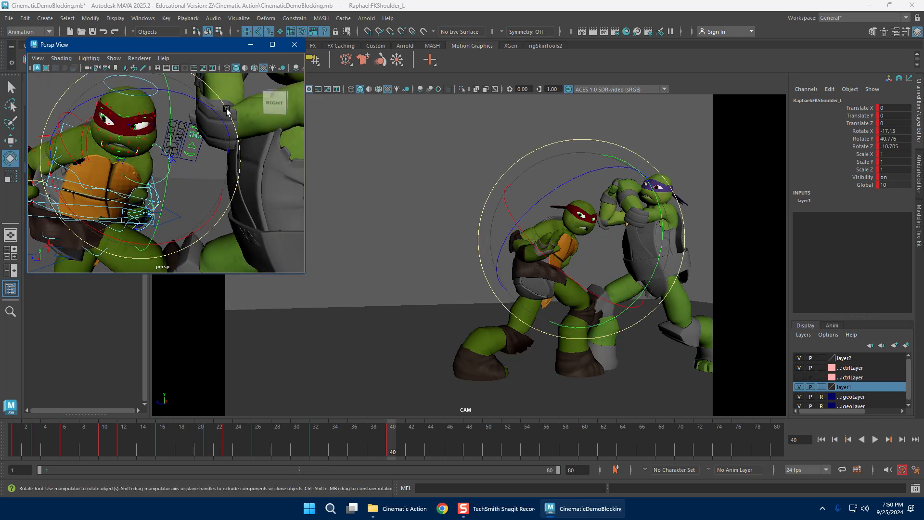
{"action": "left_click_drag", "start_coordinate": [227, 110], "coordinate": [92, 147]}
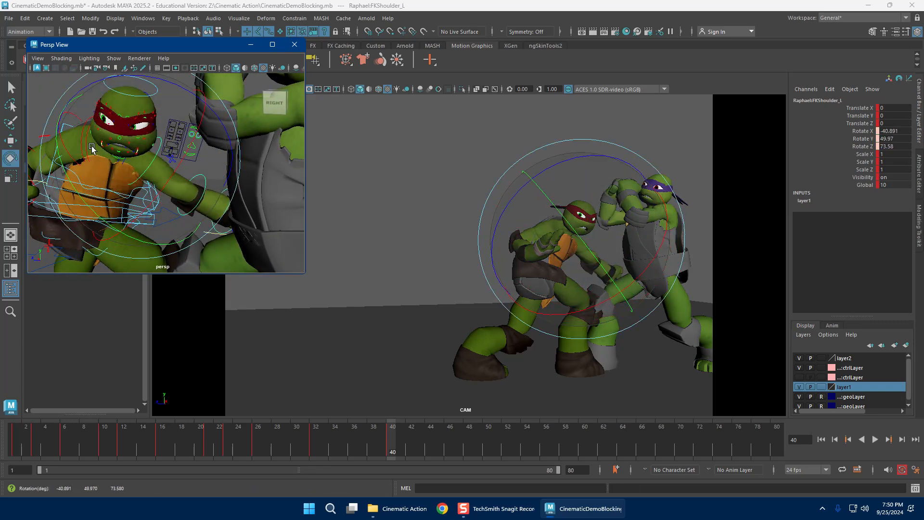
Step: Bend Raphael's left forearm up in front of Donatello's torso with the FK elbow control
{"action": "left_click_drag", "start_coordinate": [126, 175], "coordinate": [164, 181], "text": "alt"}
{"action": "key", "text": "w"}
{"action": "left_click", "coordinate": [211, 185]}
{"action": "key", "text": "e"}
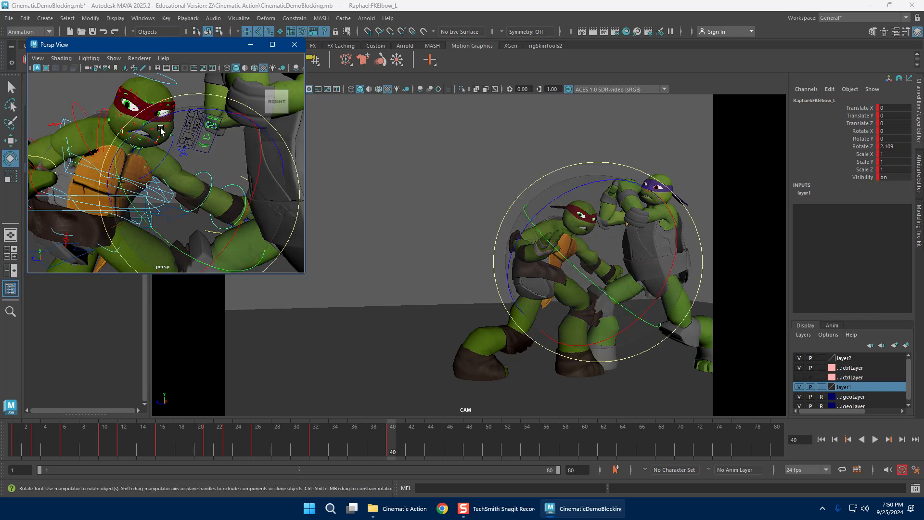
{"action": "left_click_drag", "start_coordinate": [161, 130], "coordinate": [219, 206]}
{"action": "key", "text": "w"}
Step: Rotate Raphael's left FK wrist to about X 36.5, Y 7.0, Z 5.7
{"action": "scroll", "coordinate": [200, 216], "scroll_direction": "down", "scroll_amount": 2}
{"action": "left_click", "coordinate": [226, 178]}
{"action": "key", "text": "e"}
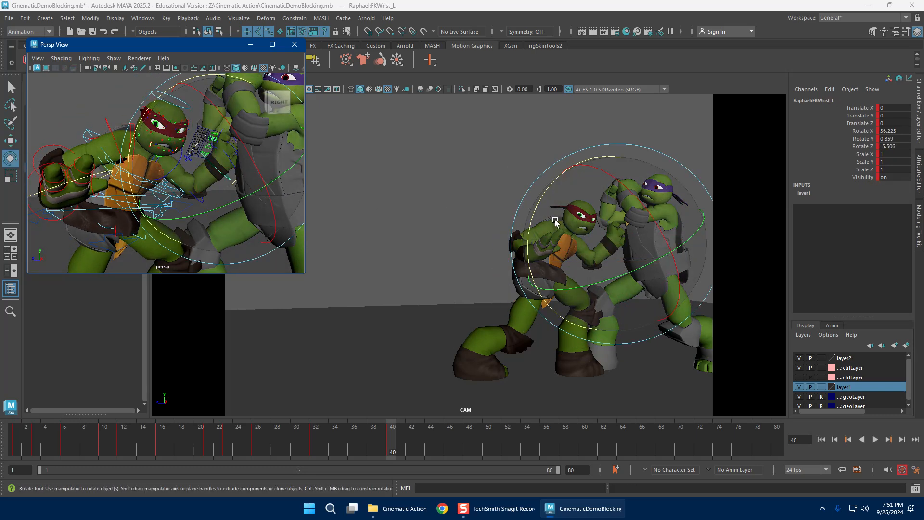
{"action": "left_click_drag", "start_coordinate": [556, 222], "coordinate": [548, 234]}
{"action": "key", "text": "w"}
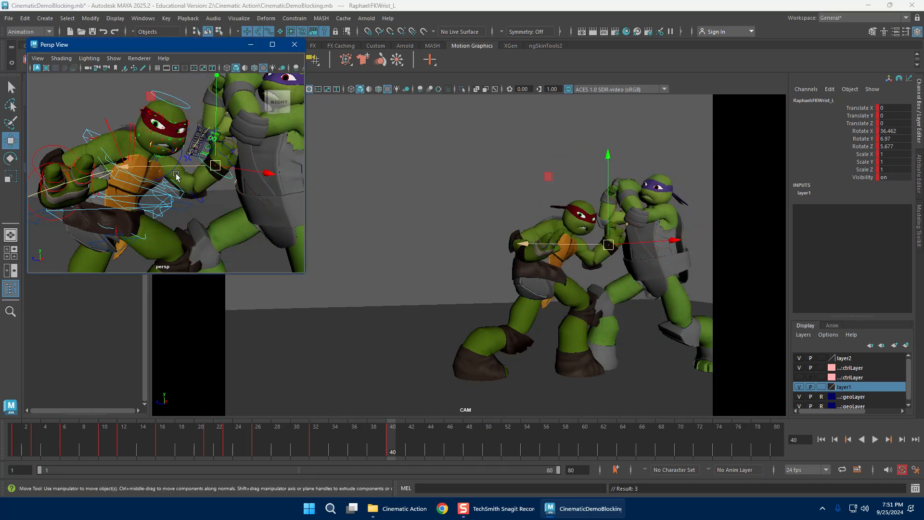
Step: Lower Raphael's left arm and open out its FK elbow to about Z 60.9
{"action": "left_click", "coordinate": [172, 172]}
{"action": "key", "text": "e"}
{"action": "left_click_drag", "start_coordinate": [571, 245], "coordinate": [624, 224]}
{"action": "key", "text": "w"}
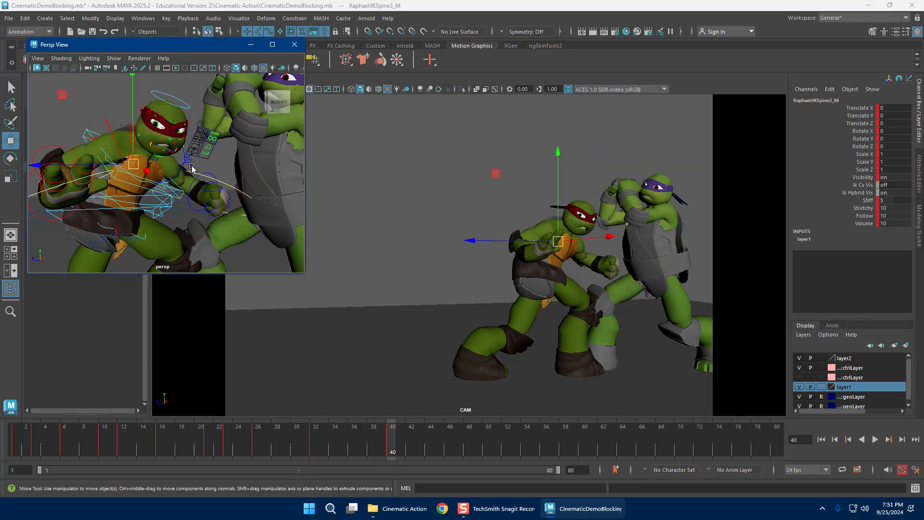
{"action": "left_click", "coordinate": [176, 164]}
{"action": "key", "text": "e"}
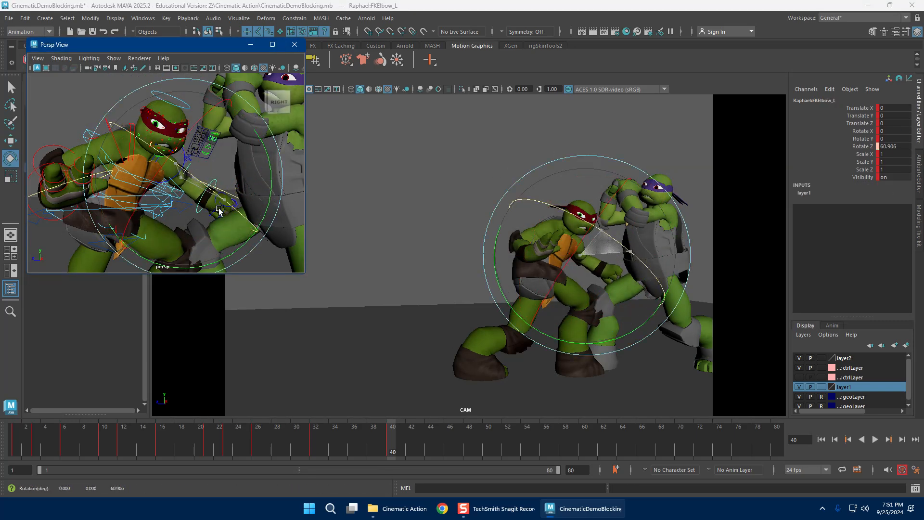
{"action": "key", "text": "w"}
Step: Rotate Raphael's left FK wrist to about X 14.6, Y -35.6, Z 1.5
{"action": "left_click", "coordinate": [208, 199]}
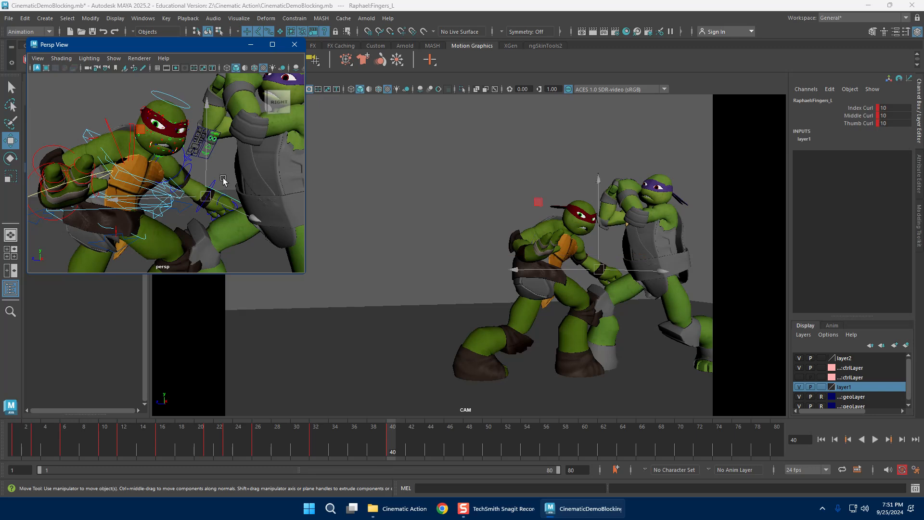
{"action": "left_click", "coordinate": [216, 183]}
{"action": "key", "text": "e"}
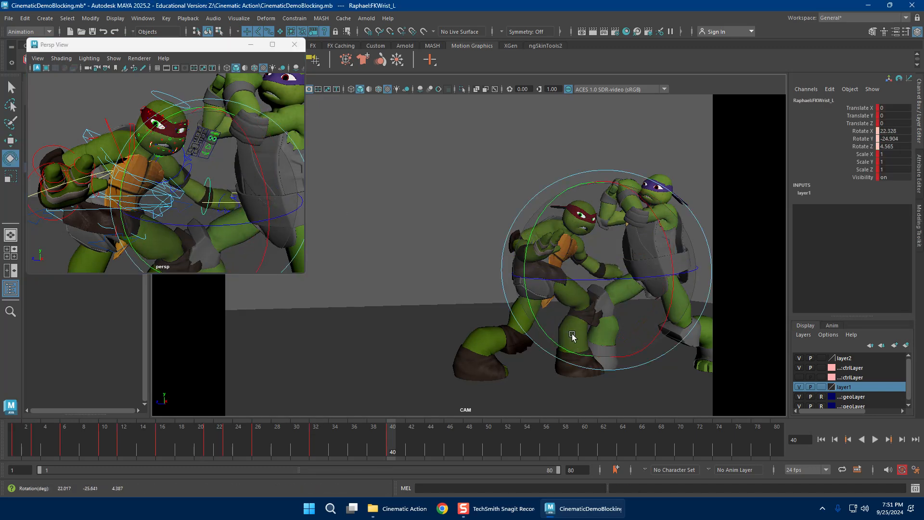
{"action": "left_click_drag", "start_coordinate": [596, 333], "coordinate": [625, 319]}
{"action": "key", "text": "w"}
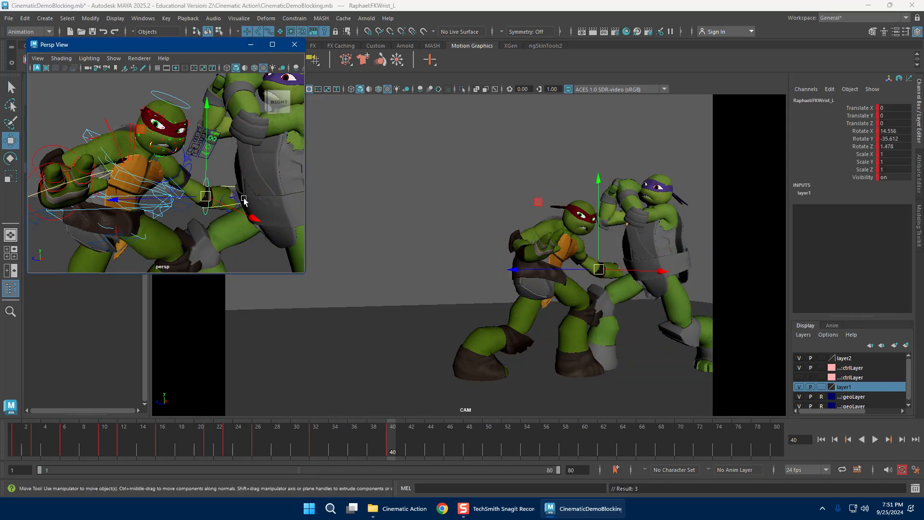
Step: Rotate Raphael's left FK shoulder to about X -62.2, Y -28.3, Z 72.8 at frame 40
{"action": "left_click", "coordinate": [183, 161]}
{"action": "key", "text": "e"}
{"action": "left_click_drag", "start_coordinate": [496, 284], "coordinate": [526, 213]}
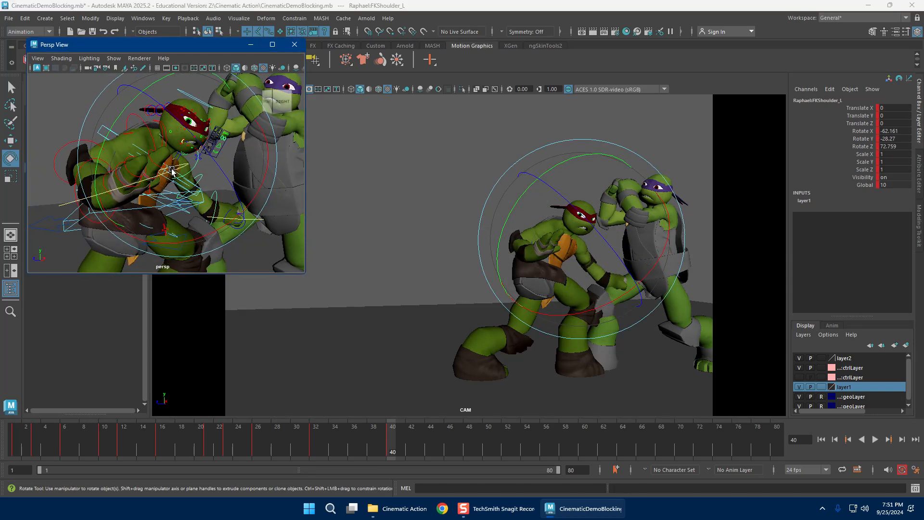
{"action": "key", "text": "w"}
Step: Close Raphael's right hand into a fist by setting its index, middle and thumb curl to 10
{"action": "left_click_drag", "start_coordinate": [77, 164], "coordinate": [80, 234], "text": "alt"}
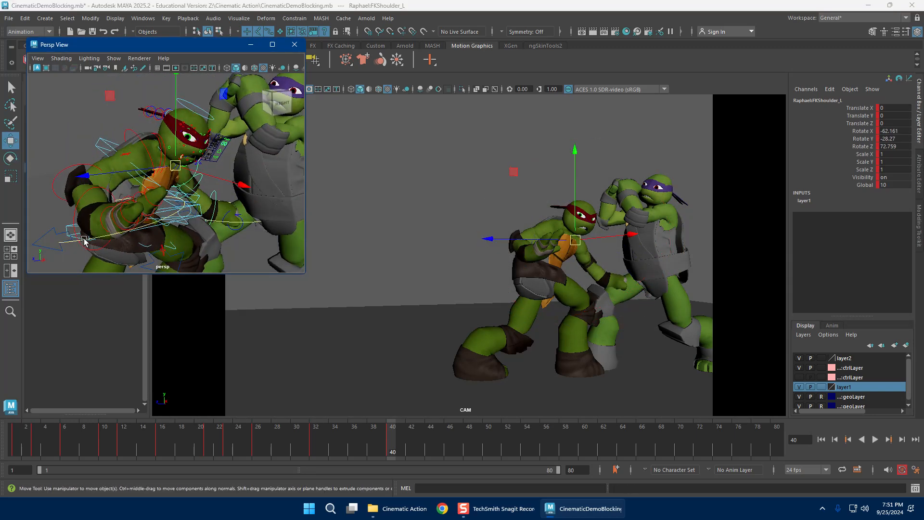
{"action": "left_click", "coordinate": [91, 238]}
{"action": "left_click_drag", "start_coordinate": [860, 110], "coordinate": [861, 123]}
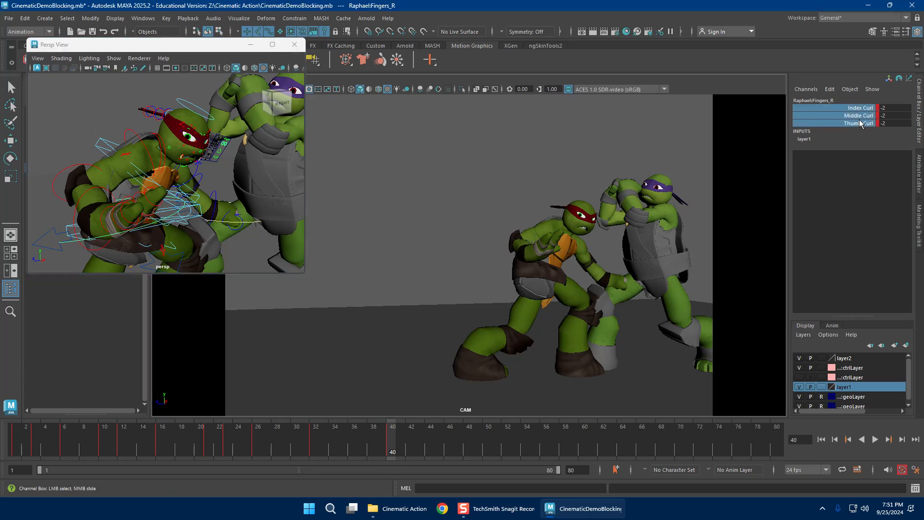
{"action": "middle_click_drag", "start_coordinate": [523, 169], "coordinate": [578, 168]}
Step: Open Raphael's left hand by setting its index, middle and thumb curl to -2, and key it at frame 40
{"action": "left_click_drag", "start_coordinate": [235, 186], "coordinate": [231, 174], "text": "alt"}
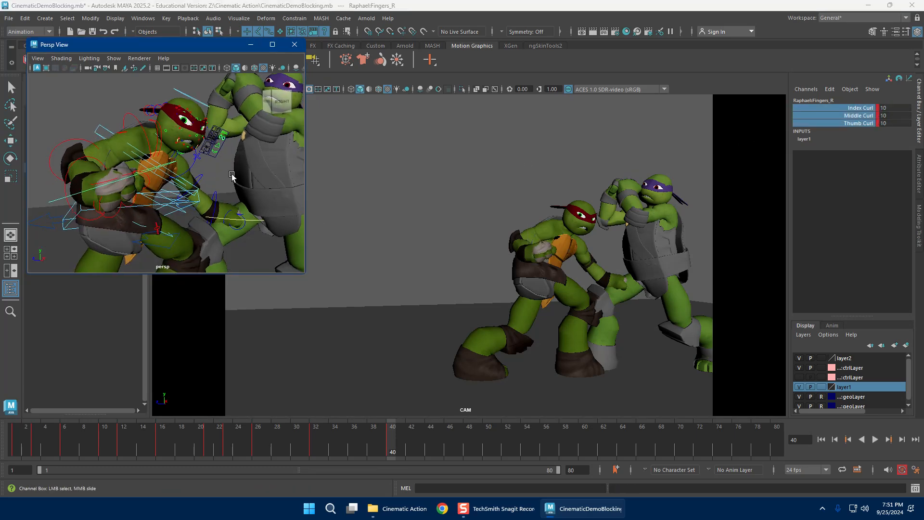
{"action": "left_click", "coordinate": [239, 216]}
{"action": "left_click_drag", "start_coordinate": [865, 108], "coordinate": [869, 125]}
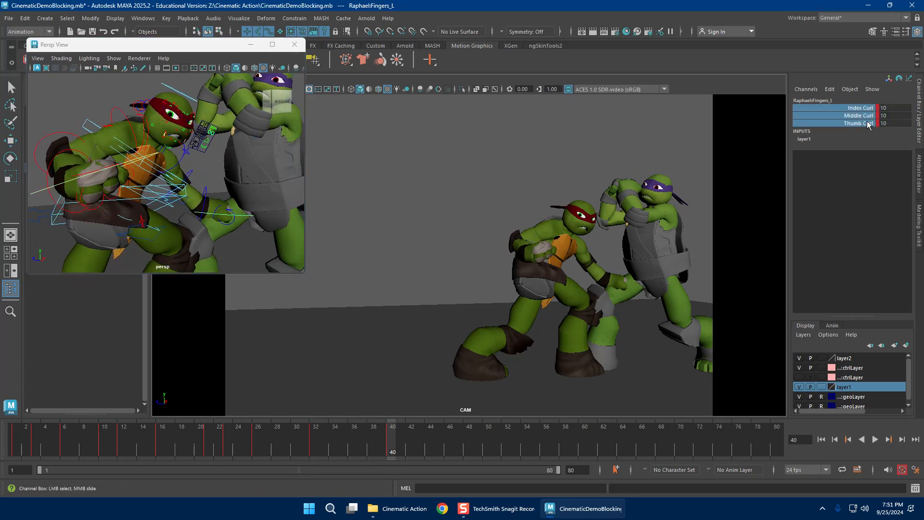
{"action": "key", "text": "s"}
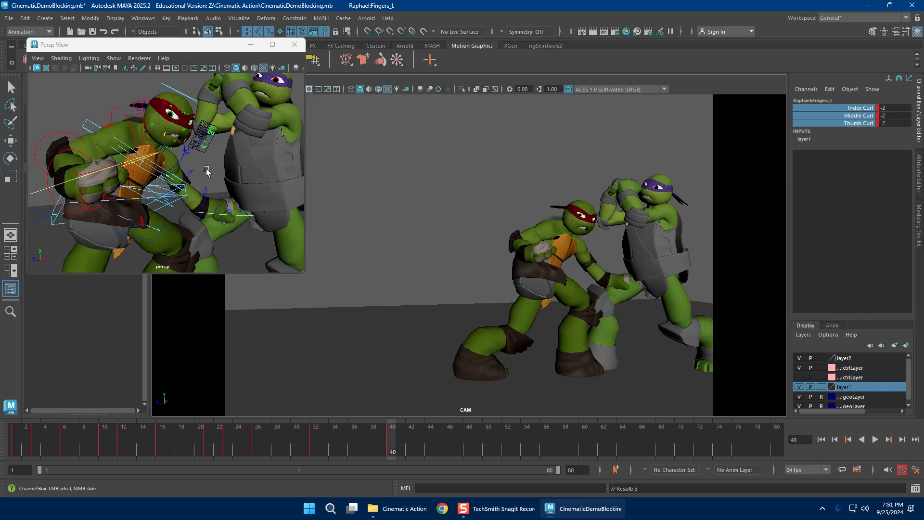
{"action": "left_click", "coordinate": [206, 171]}
Step: Extend Raphael's left arm further toward Donatello, rotating the FK shoulder to about X -50.2, Y -18.7, Z 84.2
{"action": "mouse_move", "coordinate": [207, 172]}
{"action": "left_mouse_down", "text": "alt"}
{"action": "mouse_move", "coordinate": [219, 173]}
{"action": "mouse_move", "coordinate": [207, 173]}
{"action": "left_mouse_up", "text": "alt"}
{"action": "right_click_drag", "start_coordinate": [206, 173], "coordinate": [179, 177], "text": "alt"}
{"action": "left_click_drag", "start_coordinate": [180, 177], "coordinate": [142, 178], "text": "alt"}
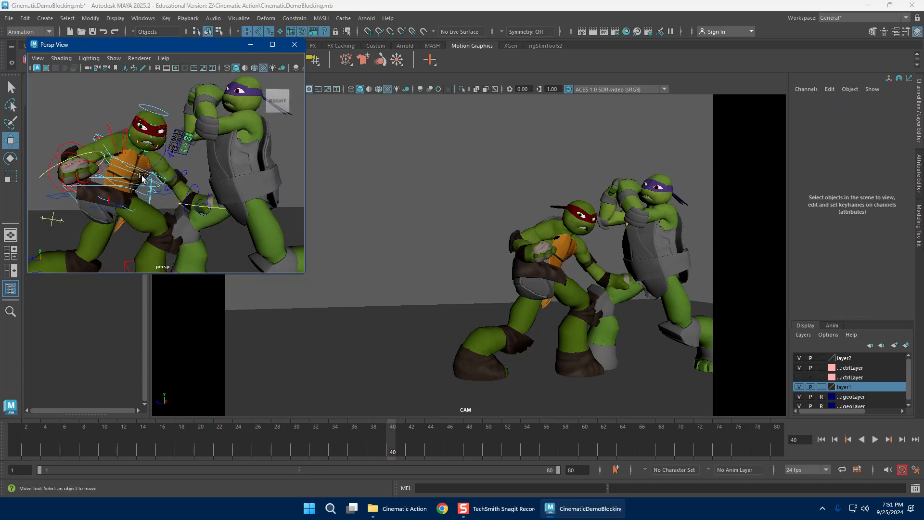
{"action": "scroll", "coordinate": [165, 166], "scroll_direction": "up", "scroll_amount": 1}
{"action": "left_click", "coordinate": [163, 159]}
{"action": "key", "text": "e"}
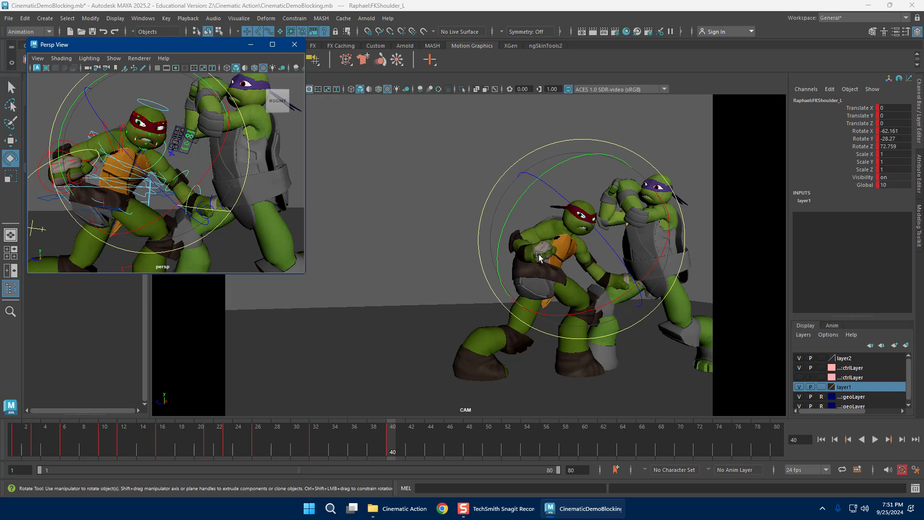
{"action": "left_click_drag", "start_coordinate": [507, 272], "coordinate": [633, 224]}
{"action": "key", "text": "w"}
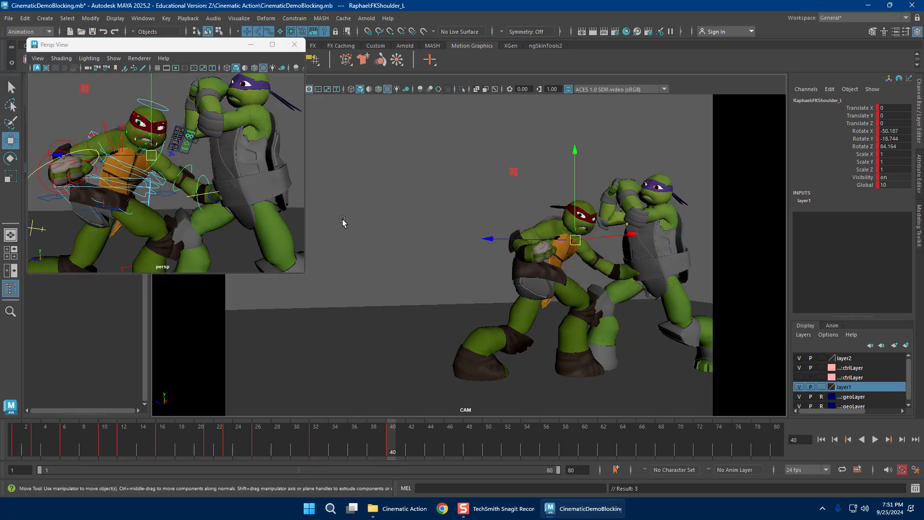
Step: Rotate Raphael's right FK scapula to about X -23.2, Y -2.8, Z -33.1
{"action": "key", "text": "e"}
{"action": "scroll", "coordinate": [140, 186], "scroll_direction": "up", "scroll_amount": 3}
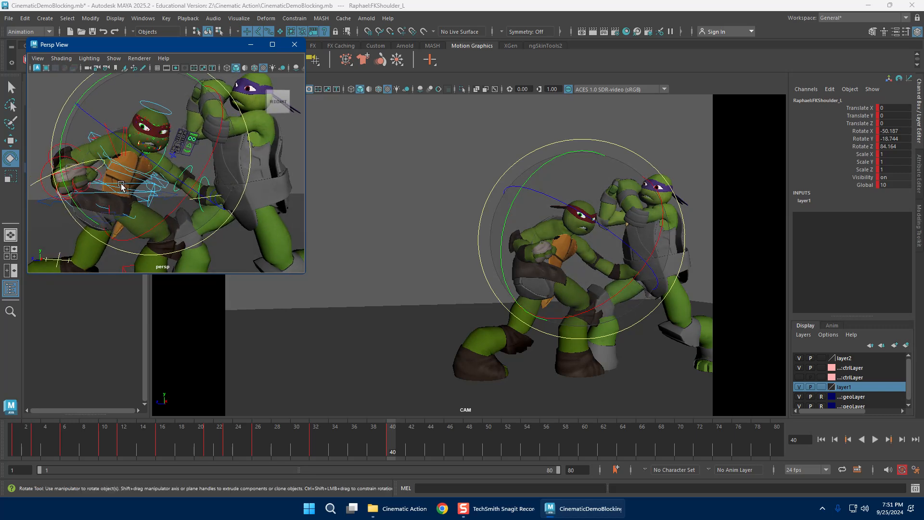
{"action": "scroll", "coordinate": [138, 187], "scroll_direction": "up", "scroll_amount": 2}
{"action": "key", "text": "w"}
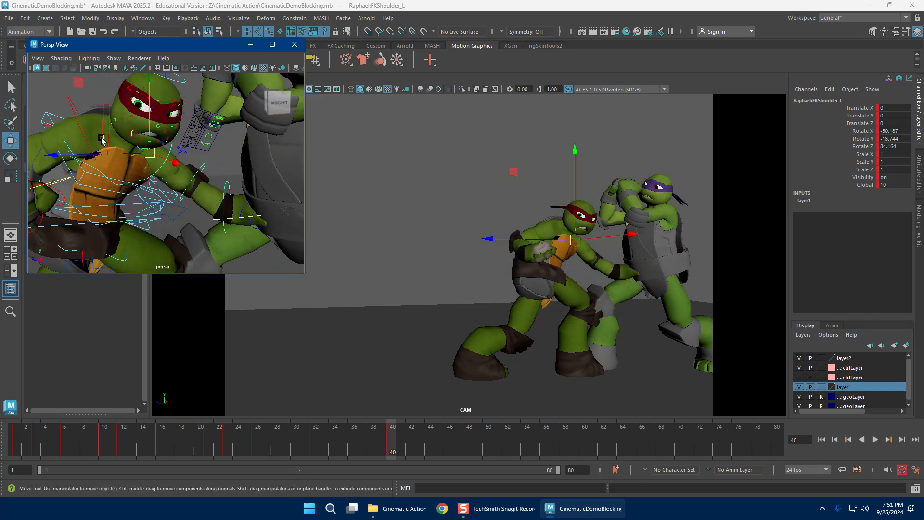
{"action": "left_click", "coordinate": [103, 140]}
{"action": "key", "text": "e"}
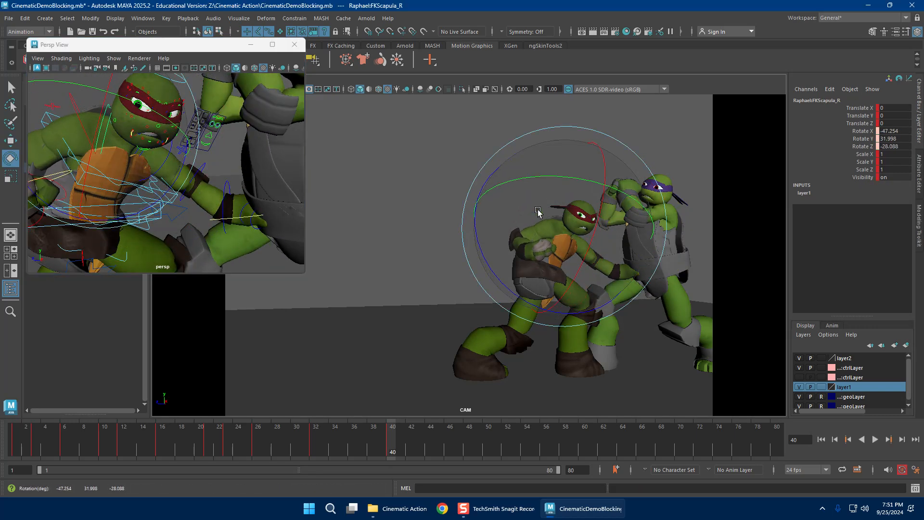
{"action": "left_click_drag", "start_coordinate": [532, 193], "coordinate": [551, 217]}
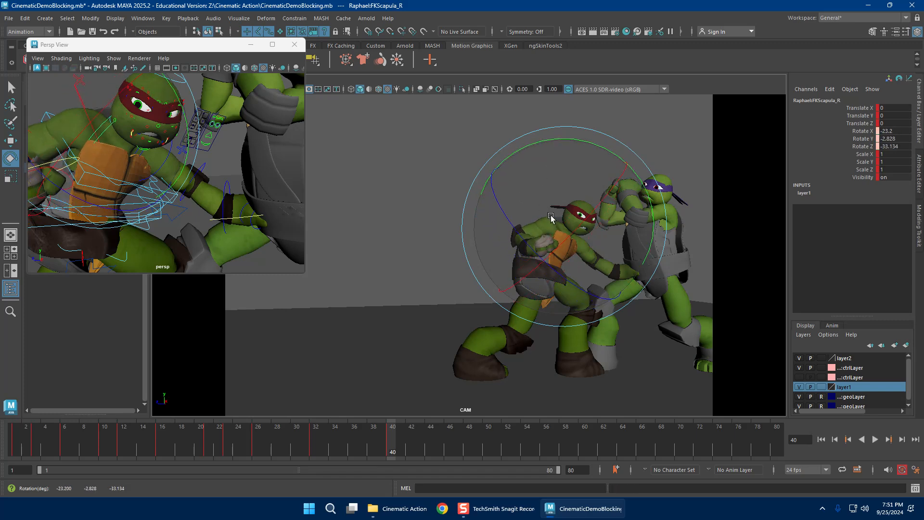
Step: Rotate Raphael's left FK scapula to about X -25.7, Y -12.5, Z 49.7
{"action": "key", "text": "w"}
{"action": "scroll", "coordinate": [116, 154], "scroll_direction": "up", "scroll_amount": 4}
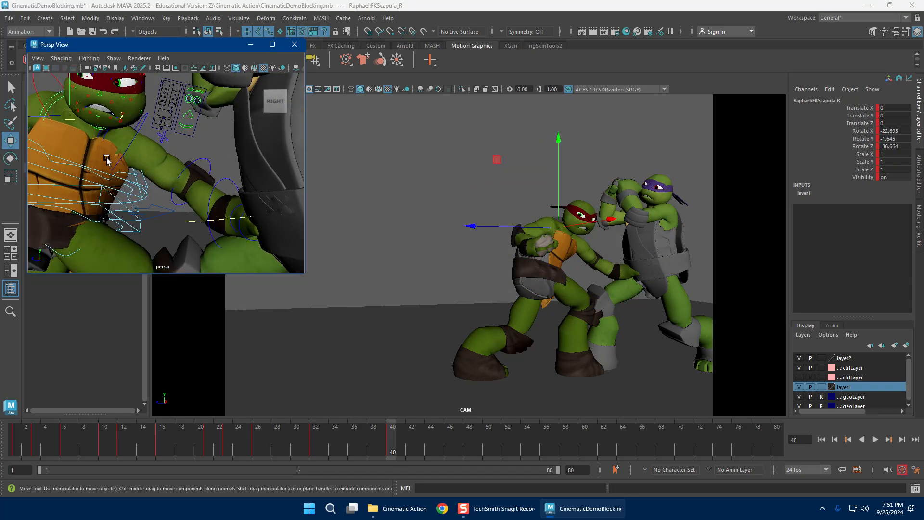
{"action": "scroll", "coordinate": [120, 149], "scroll_direction": "down", "scroll_amount": 1}
{"action": "left_click", "coordinate": [77, 120]}
{"action": "key", "text": "e"}
{"action": "left_click_drag", "start_coordinate": [154, 133], "coordinate": [153, 155]}
{"action": "left_click_drag", "start_coordinate": [556, 252], "coordinate": [549, 226]}
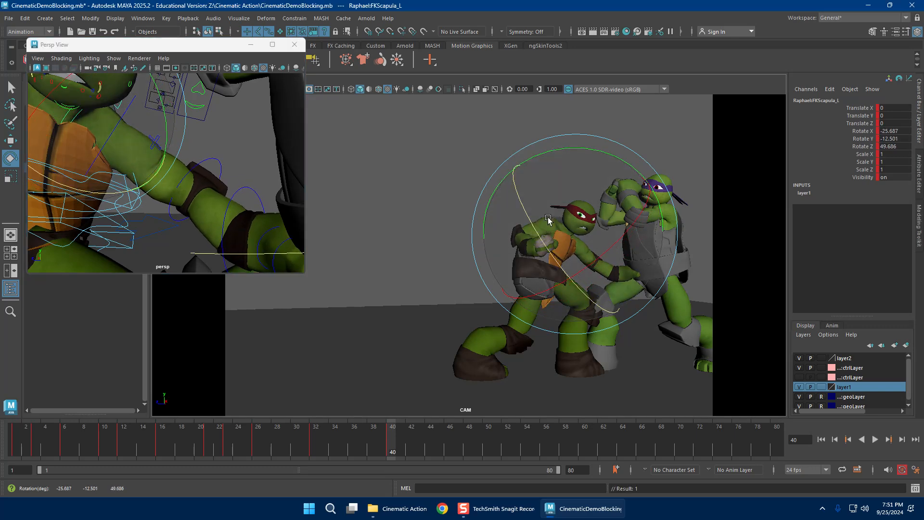
{"action": "key", "text": "w"}
Step: Select all of Raphael's controls, key the full pose at frame 40, and clear the selection
{"action": "scroll", "coordinate": [130, 152], "scroll_direction": "down", "scroll_amount": 4}
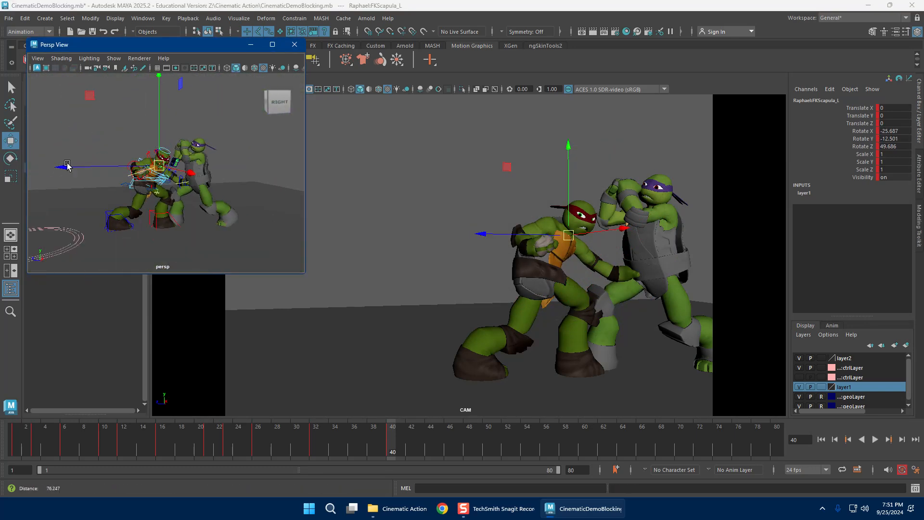
{"action": "scroll", "coordinate": [68, 165], "scroll_direction": "down", "scroll_amount": 3}
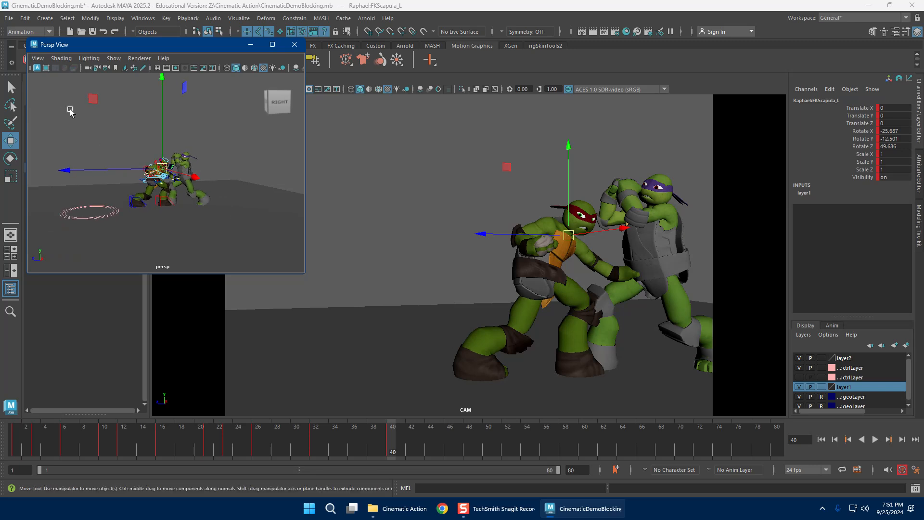
{"action": "left_click_drag", "start_coordinate": [70, 110], "coordinate": [267, 256]}
{"action": "key", "text": "s"}
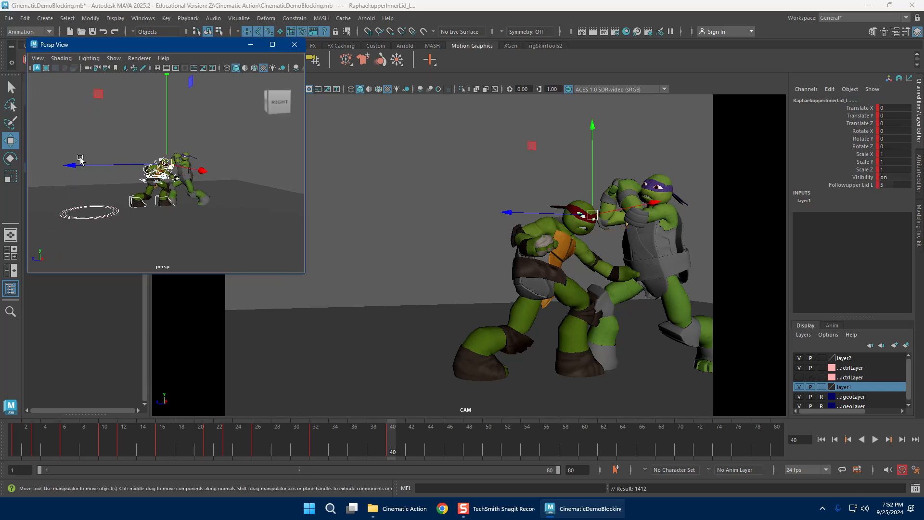
{"action": "scroll", "coordinate": [250, 164], "scroll_direction": "up", "scroll_amount": 3}
{"action": "left_click", "coordinate": [249, 164]}
Step: Lift the heel of Raphael's back foot by setting the left IK leg's Roll to about 29.6
{"action": "scroll", "coordinate": [231, 167], "scroll_direction": "up", "scroll_amount": 4}
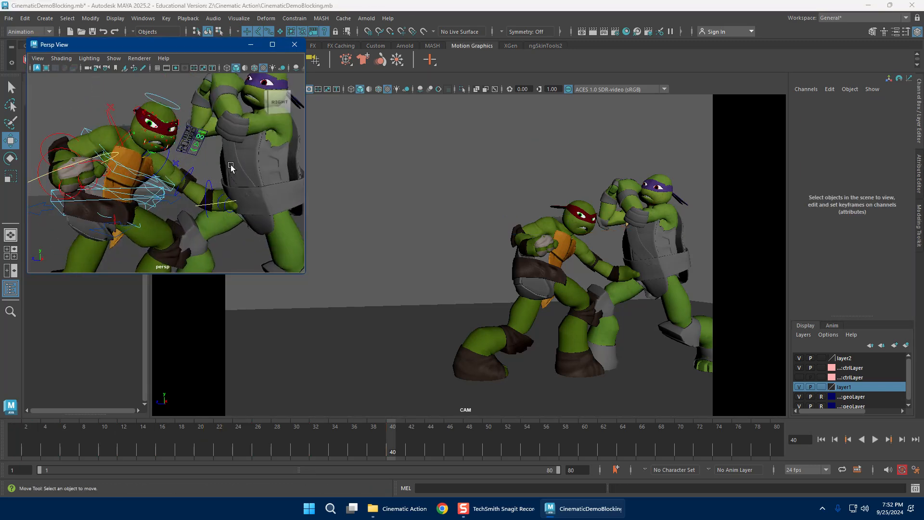
{"action": "scroll", "coordinate": [236, 165], "scroll_direction": "down", "scroll_amount": 5}
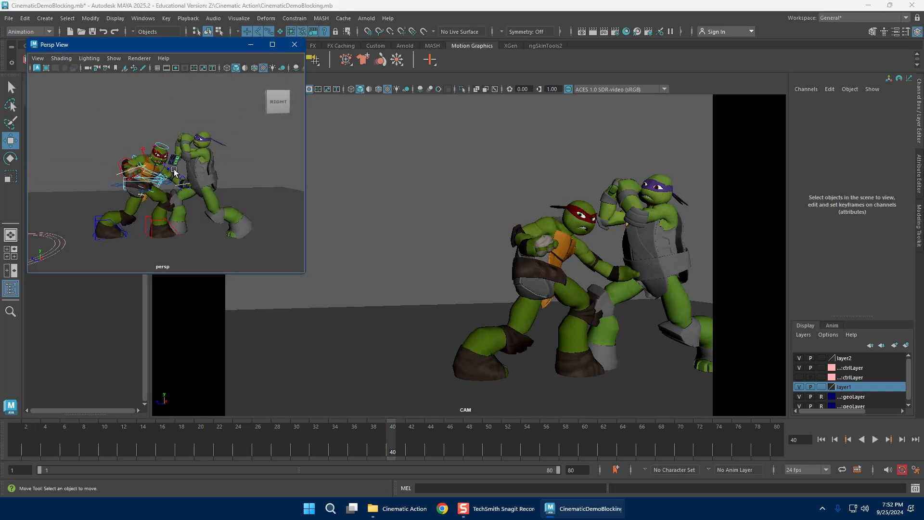
{"action": "scroll", "coordinate": [104, 224], "scroll_direction": "up", "scroll_amount": 2}
{"action": "left_click", "coordinate": [94, 234]}
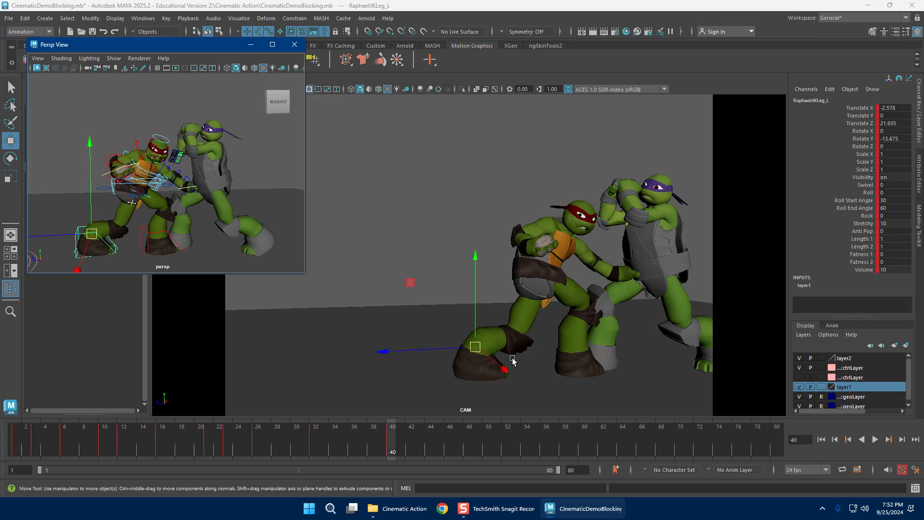
{"action": "scroll", "coordinate": [158, 207], "scroll_direction": "up", "scroll_amount": 6}
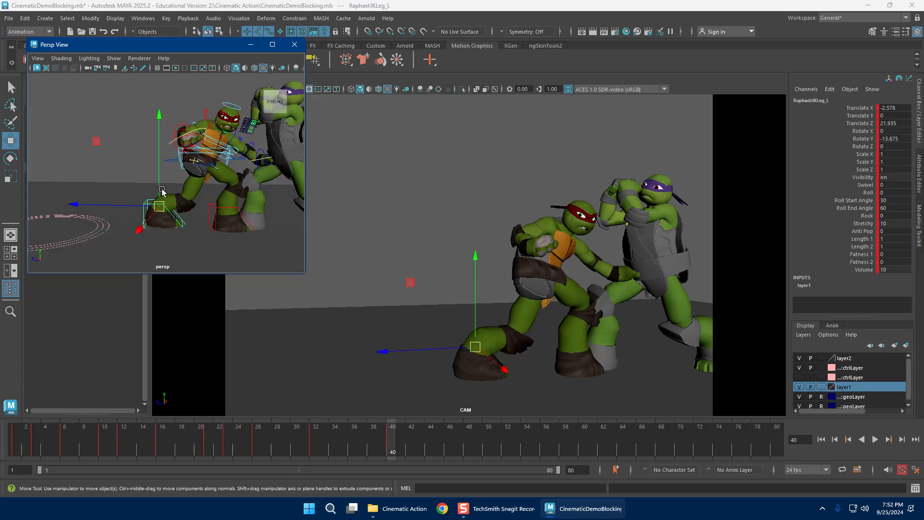
{"action": "left_click", "coordinate": [160, 205]}
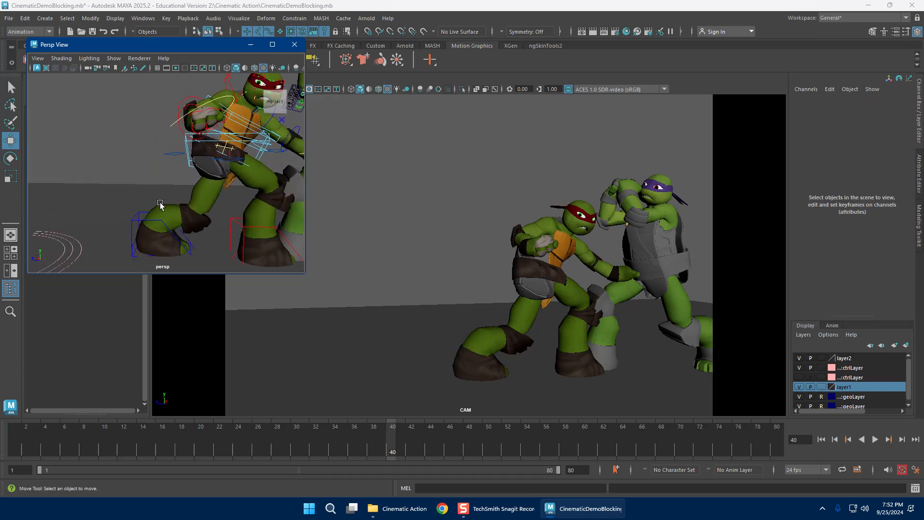
{"action": "left_click", "coordinate": [168, 230]}
{"action": "left_click", "coordinate": [869, 193]}
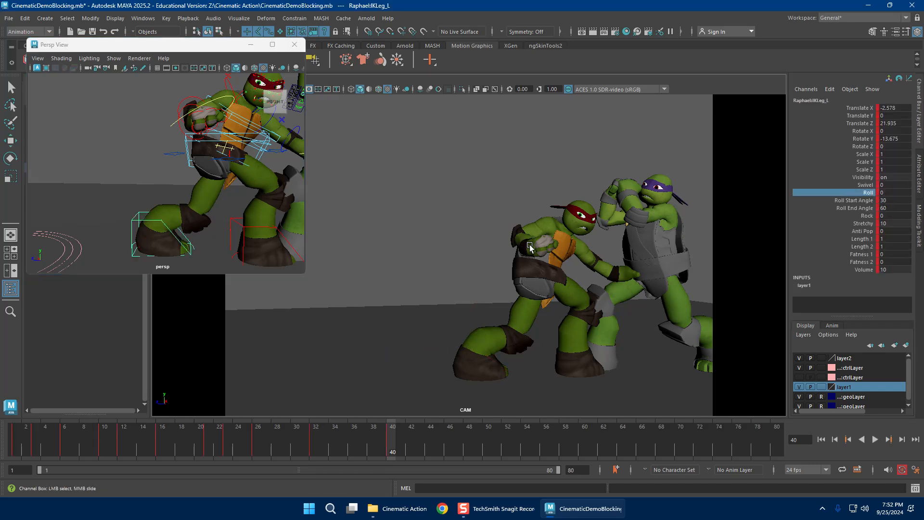
{"action": "middle_click_drag", "start_coordinate": [586, 247], "coordinate": [613, 247]}
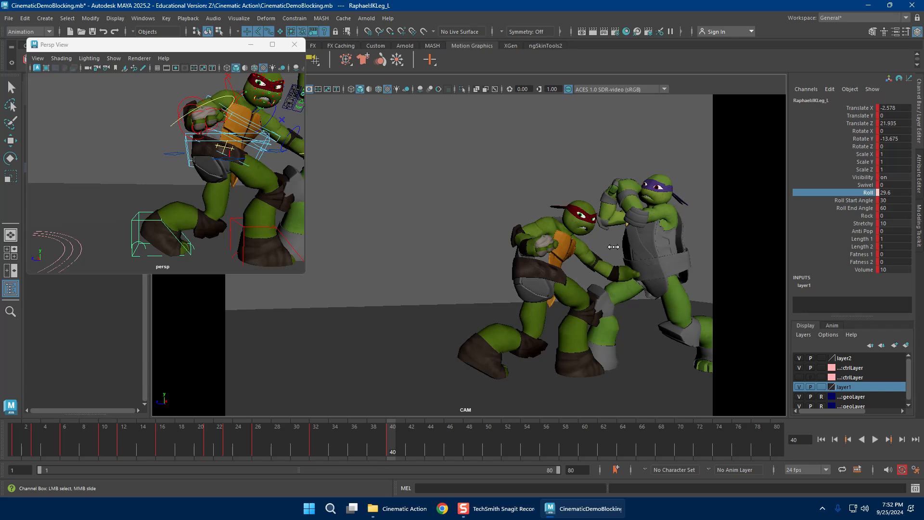
{"action": "key", "text": "w"}
{"action": "left_click", "coordinate": [163, 221]}
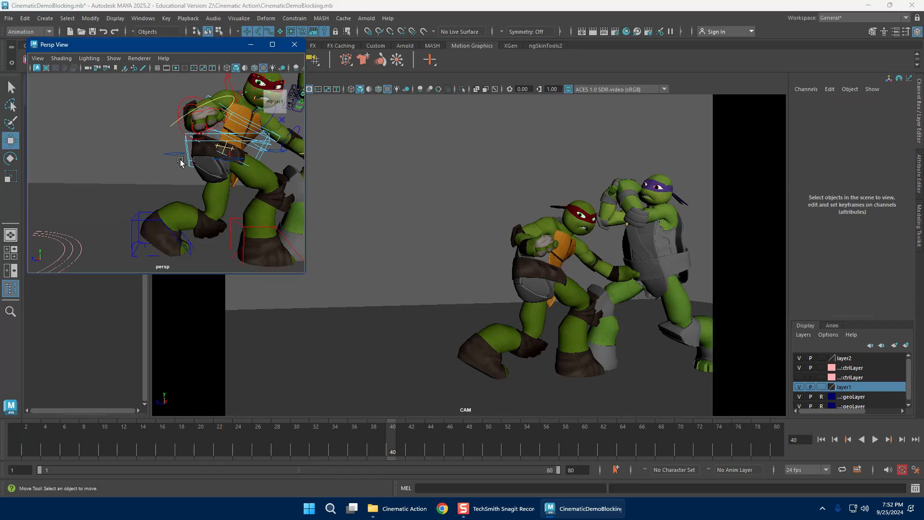
Step: Select all of Raphael's controls and play back the blocking to review the move into the frame 40 pose
{"action": "scroll", "coordinate": [177, 167], "scroll_direction": "down", "scroll_amount": 5}
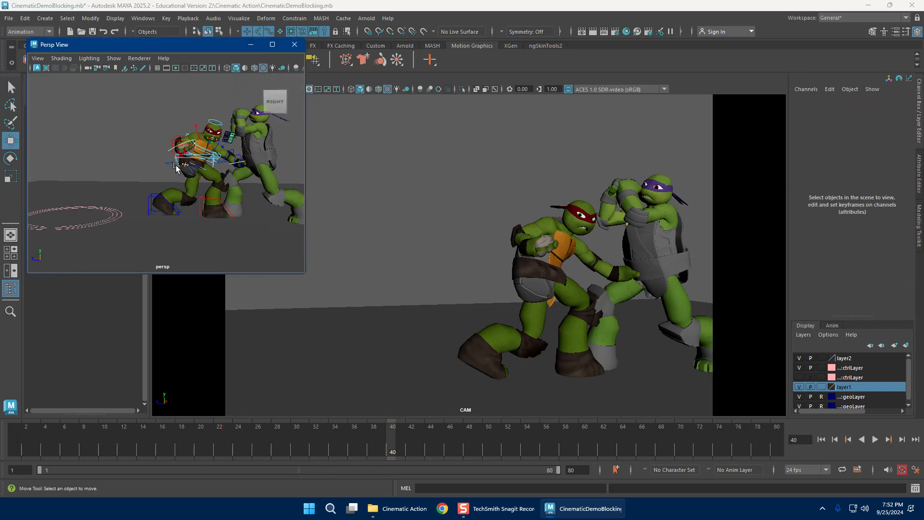
{"action": "scroll", "coordinate": [226, 171], "scroll_direction": "down", "scroll_amount": 2}
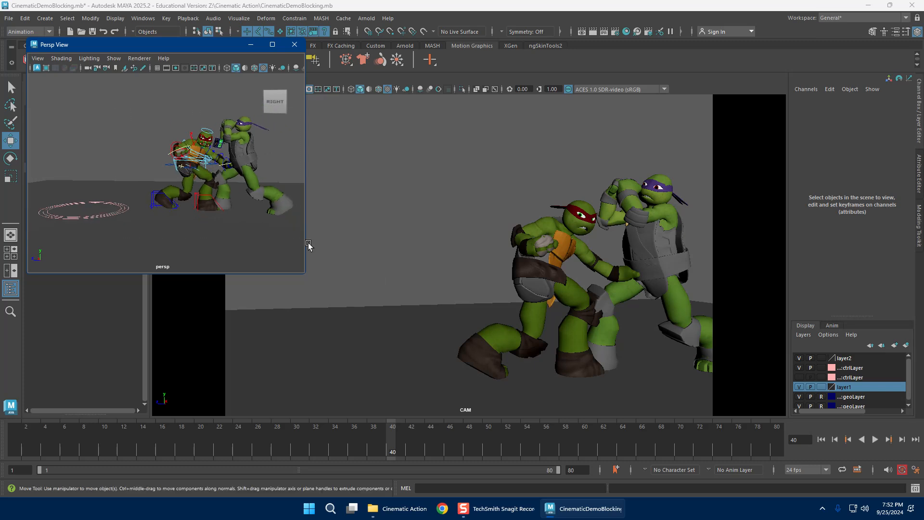
{"action": "key", "text": "alt+v"}
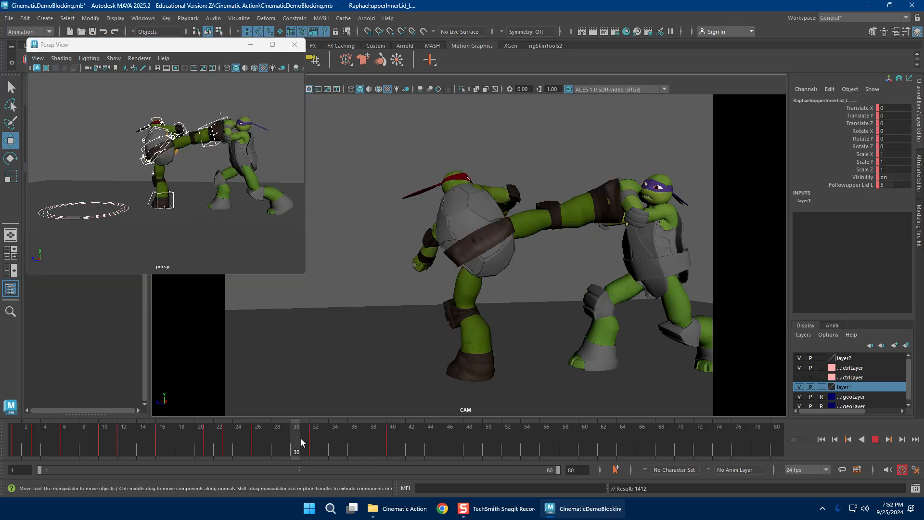
{"action": "key", "text": "alt+v"}
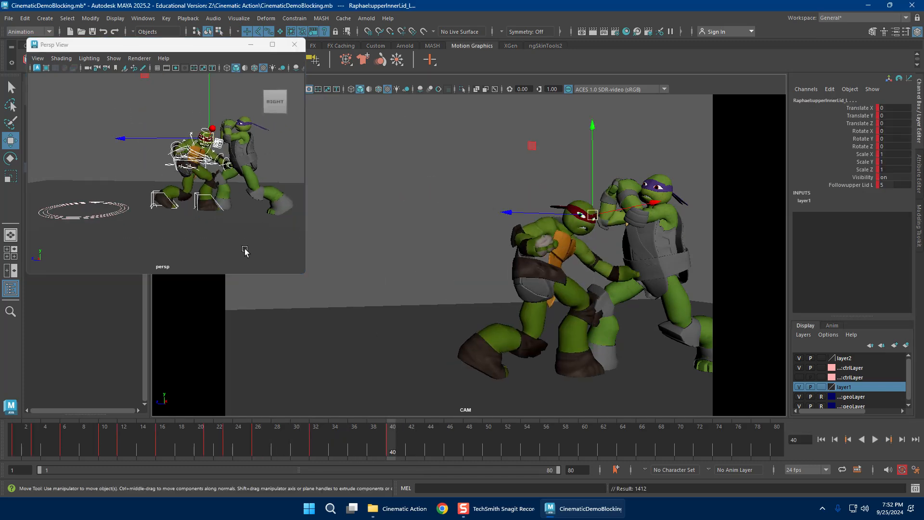
Step: Move the perspective window off the Outliner and isolate Raphael's rig in the perspective view
{"action": "left_click_drag", "start_coordinate": [126, 44], "coordinate": [262, 40]}
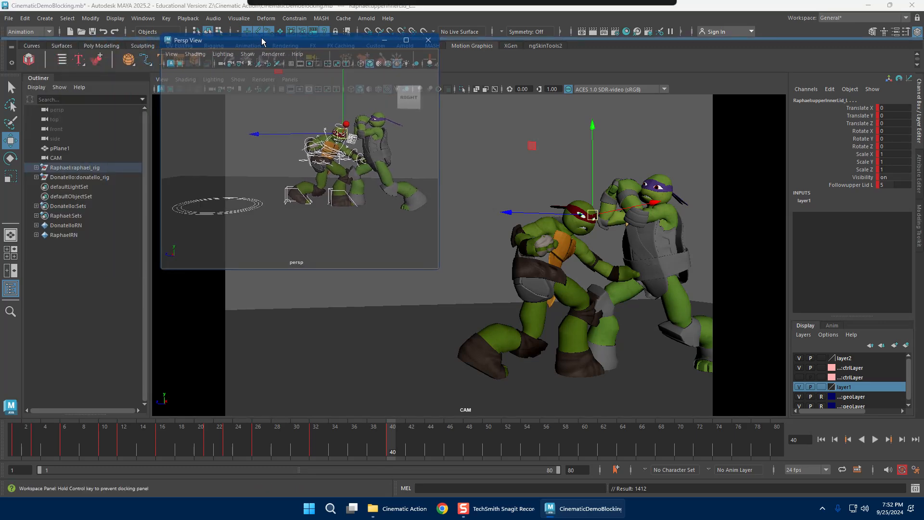
{"action": "left_click", "coordinate": [97, 168]}
{"action": "key", "text": "ctrl+1"}
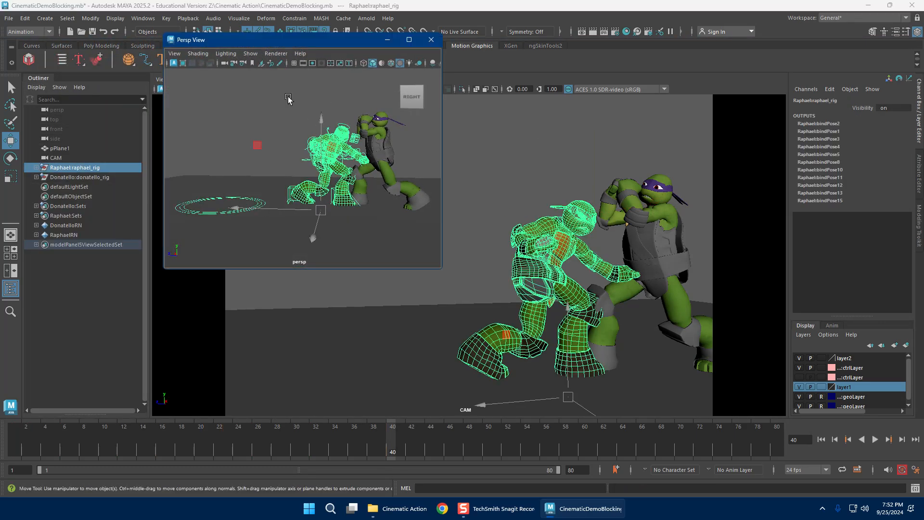
{"action": "left_click", "coordinate": [295, 119]}
{"action": "right_click_drag", "start_coordinate": [308, 185], "coordinate": [381, 183], "text": "alt"}
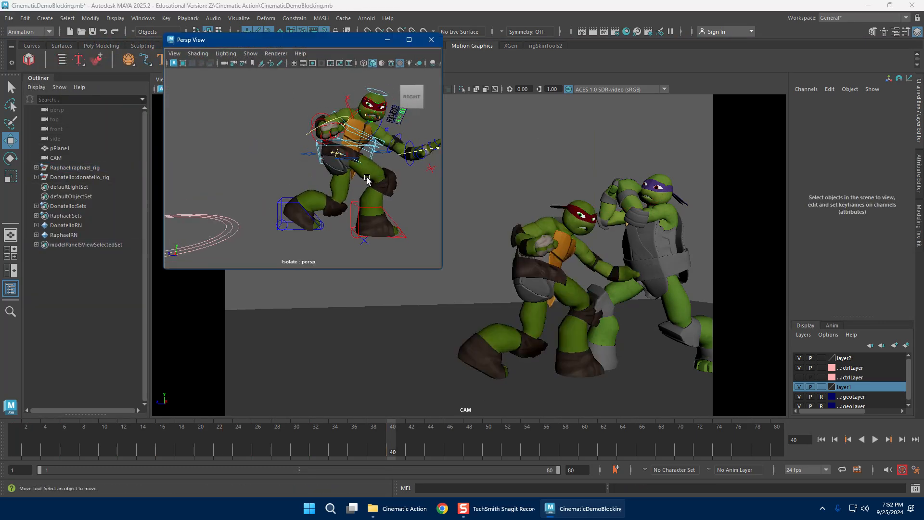
{"action": "left_click_drag", "start_coordinate": [340, 181], "coordinate": [345, 218], "text": "alt"}
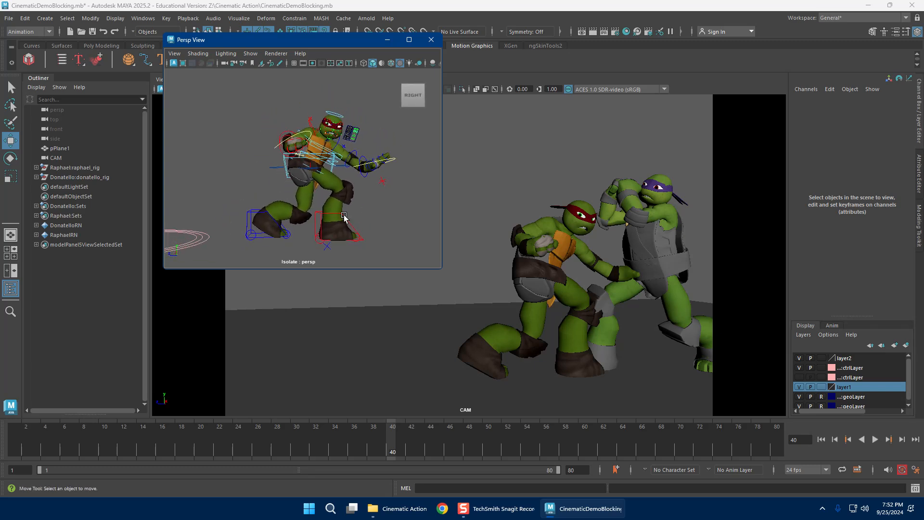